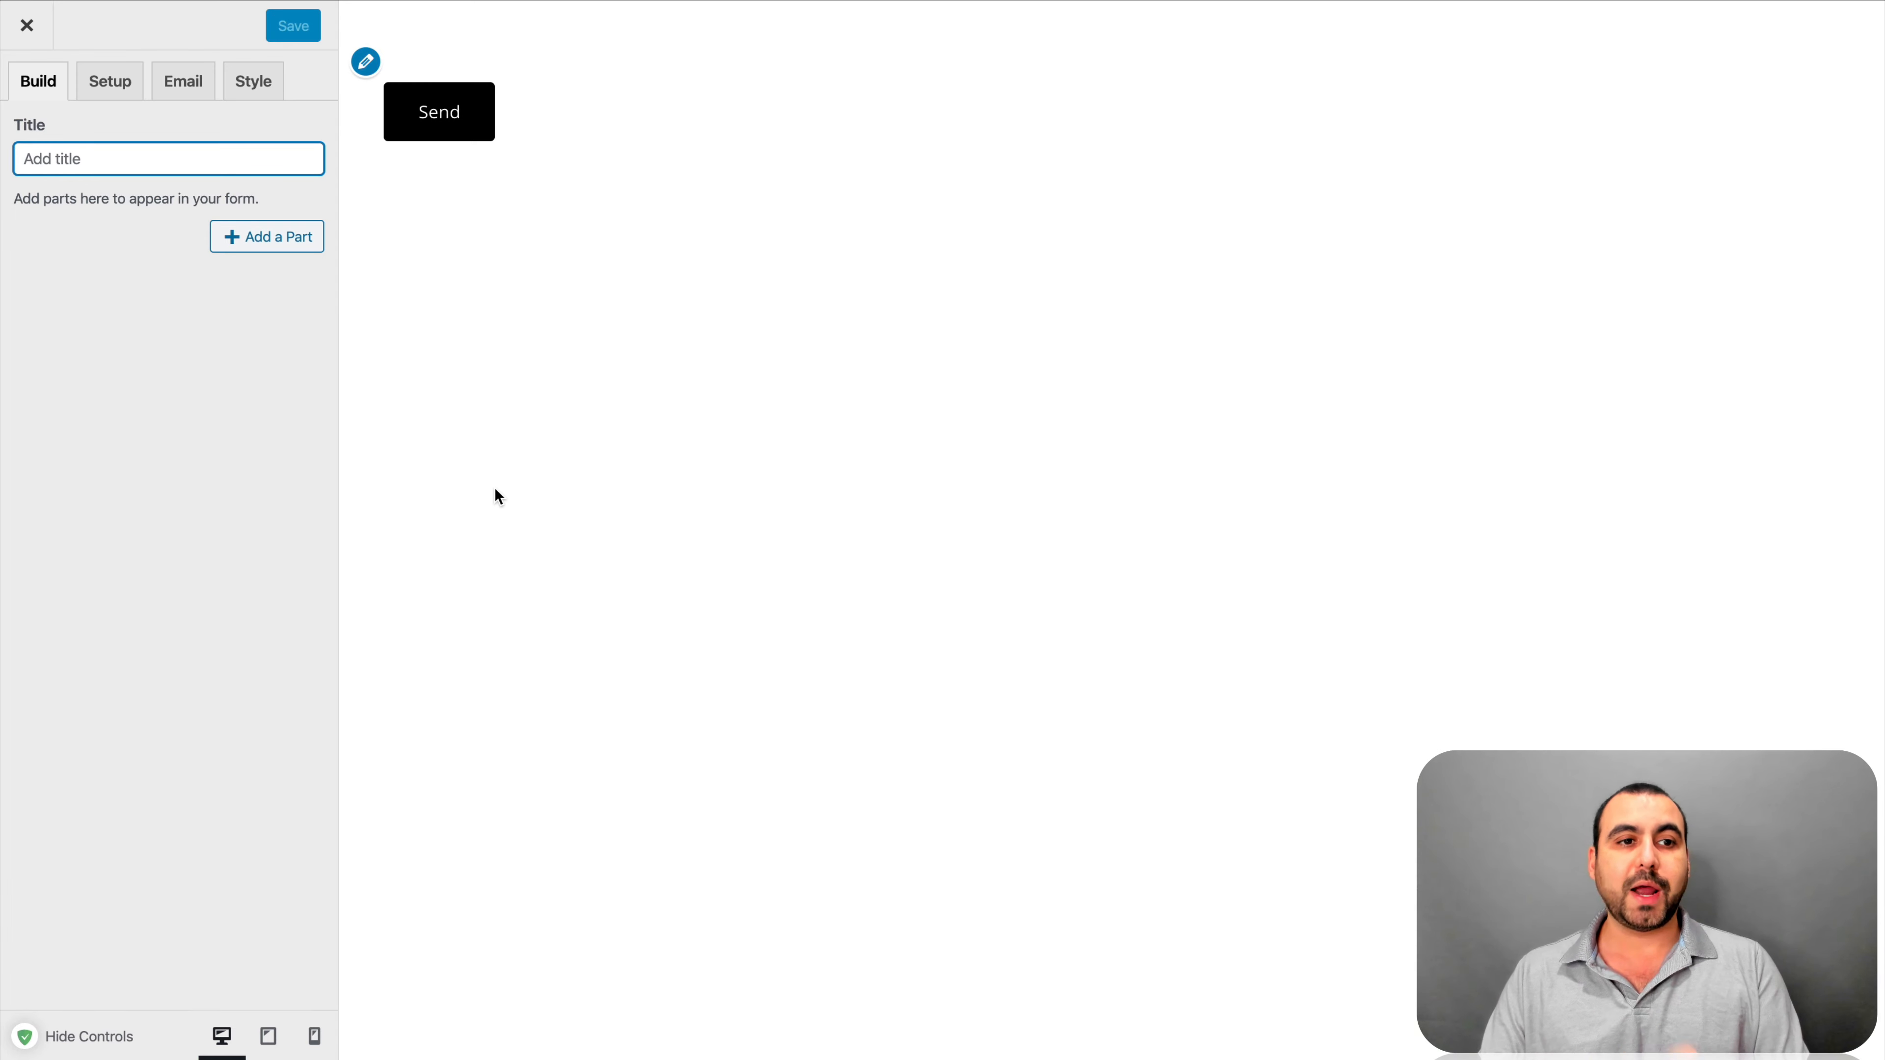
# Title the form 'Opt In Form' and add a Short Text part, selecting its Untitled label
pyautogui.click(144, 159)
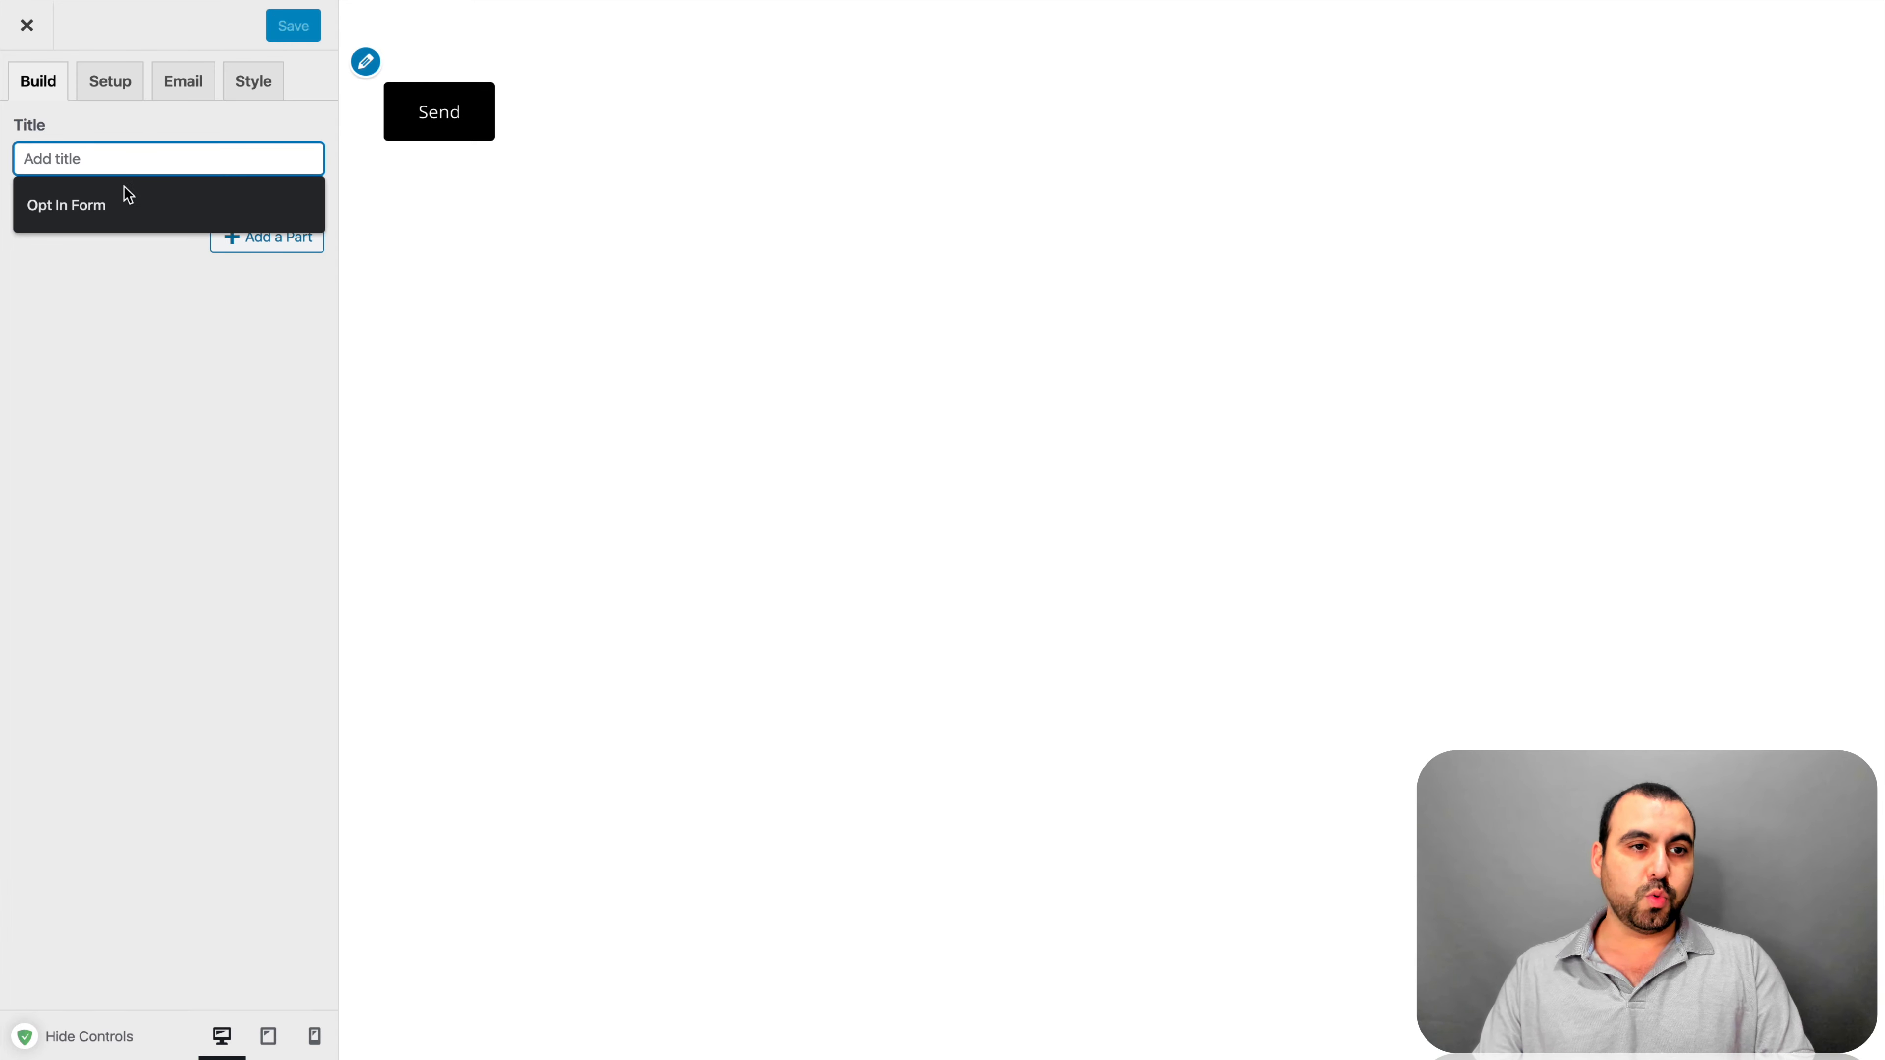
pyautogui.click(122, 200)
pyautogui.click(266, 236)
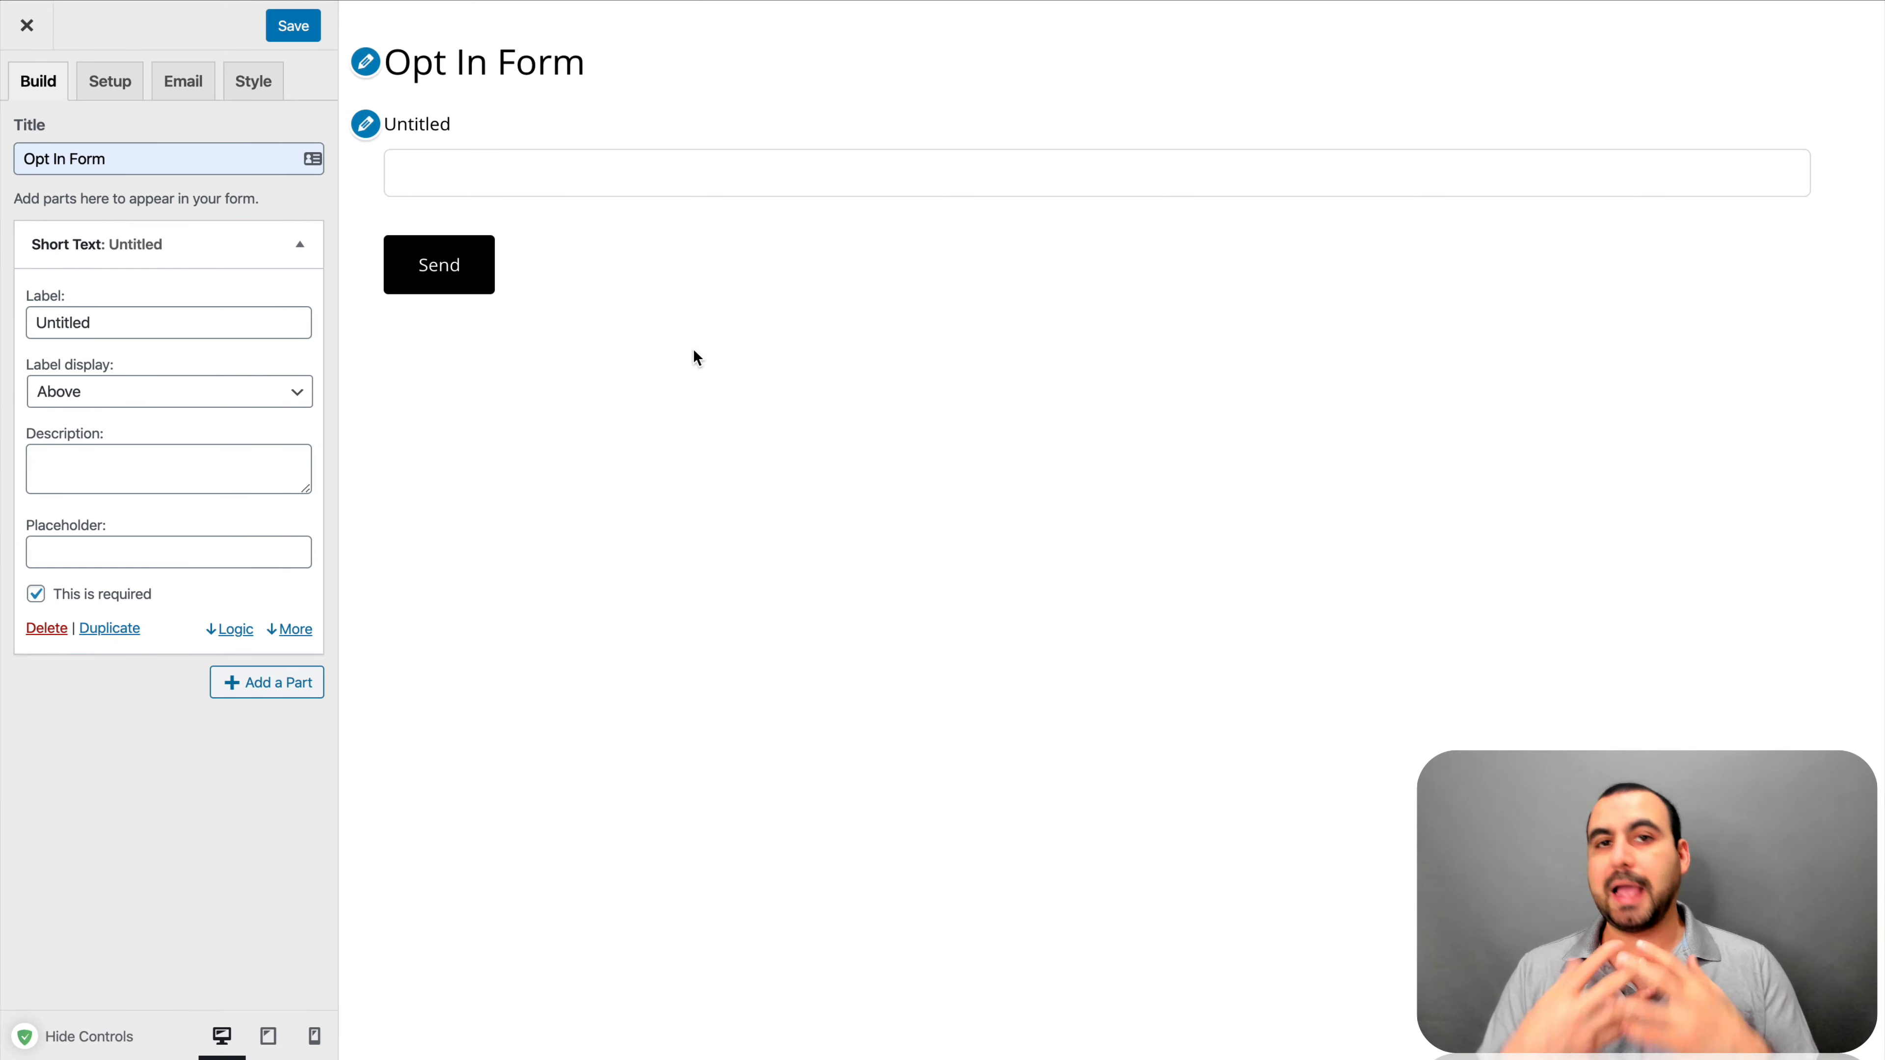
pyautogui.doubleClick(224, 322)
# Label the short text field 'First Name' and set its label display to Inside, after trying Below and Left
pyautogui.write('First Name')
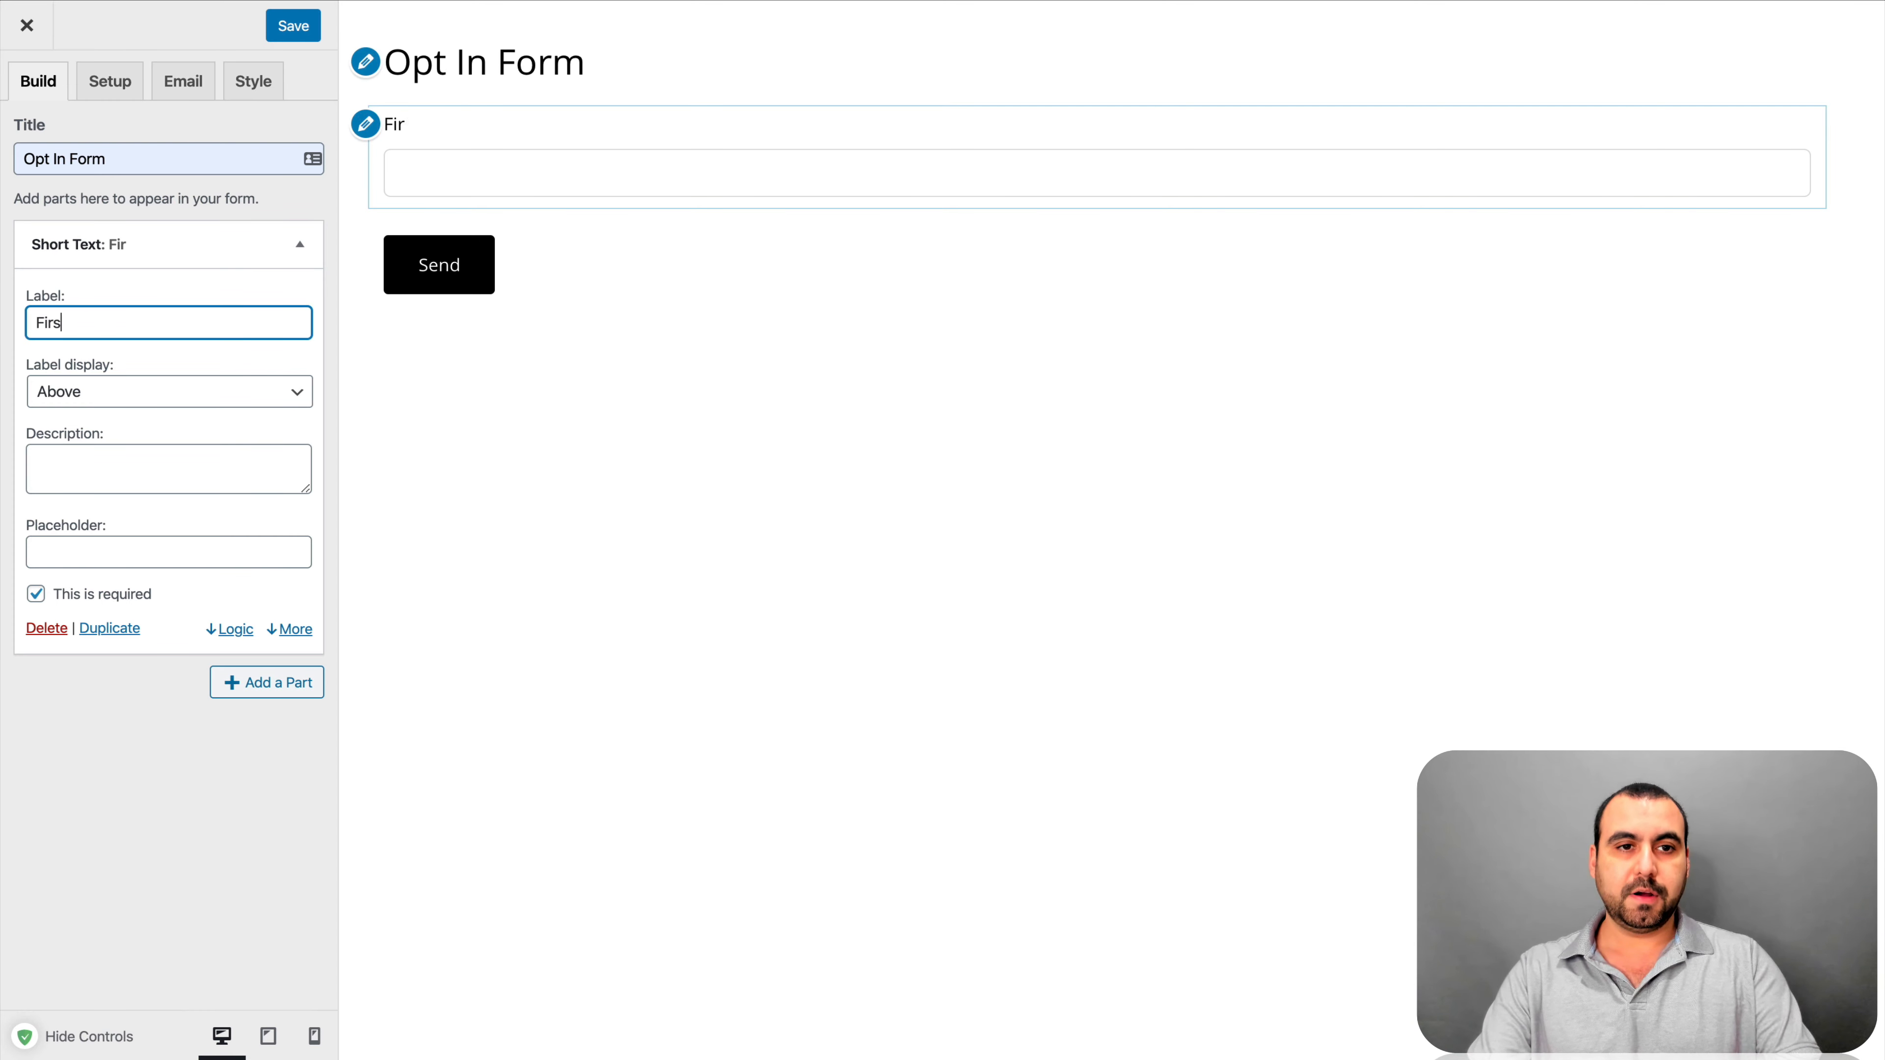
pyautogui.click(195, 365)
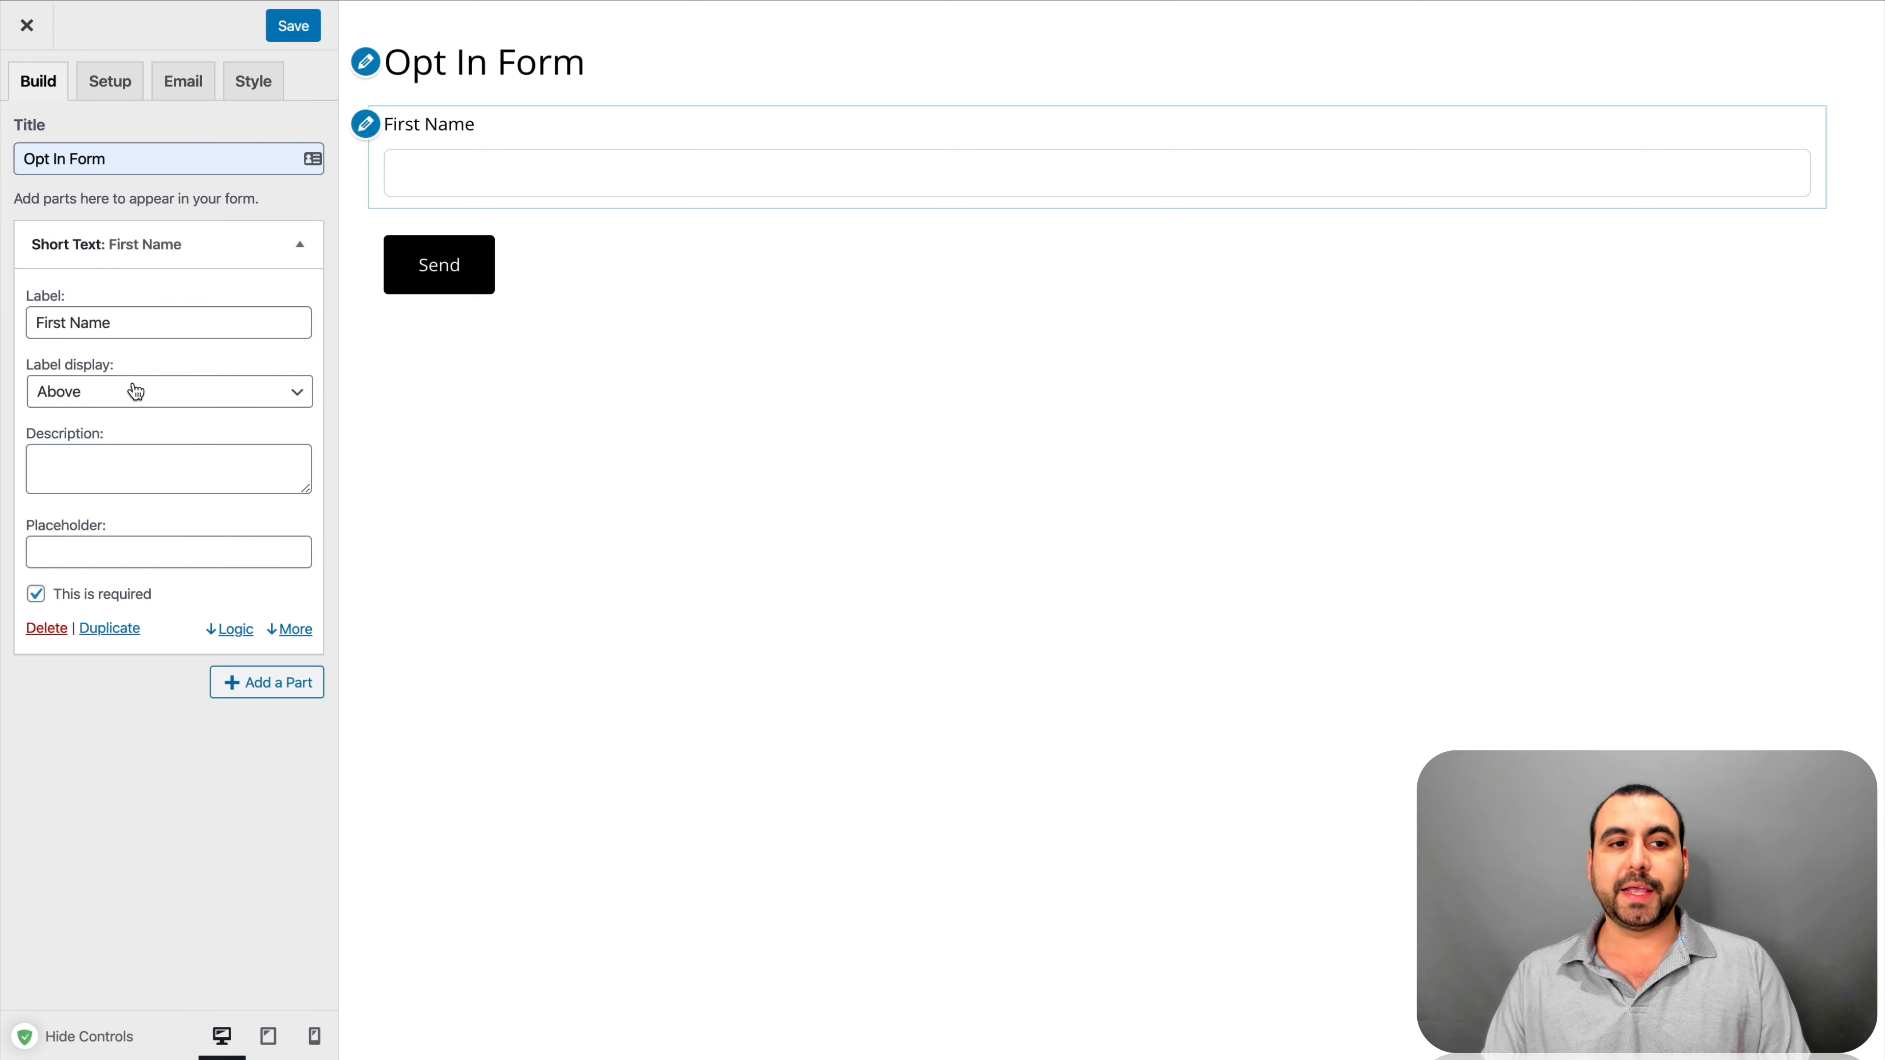
pyautogui.click(146, 393)
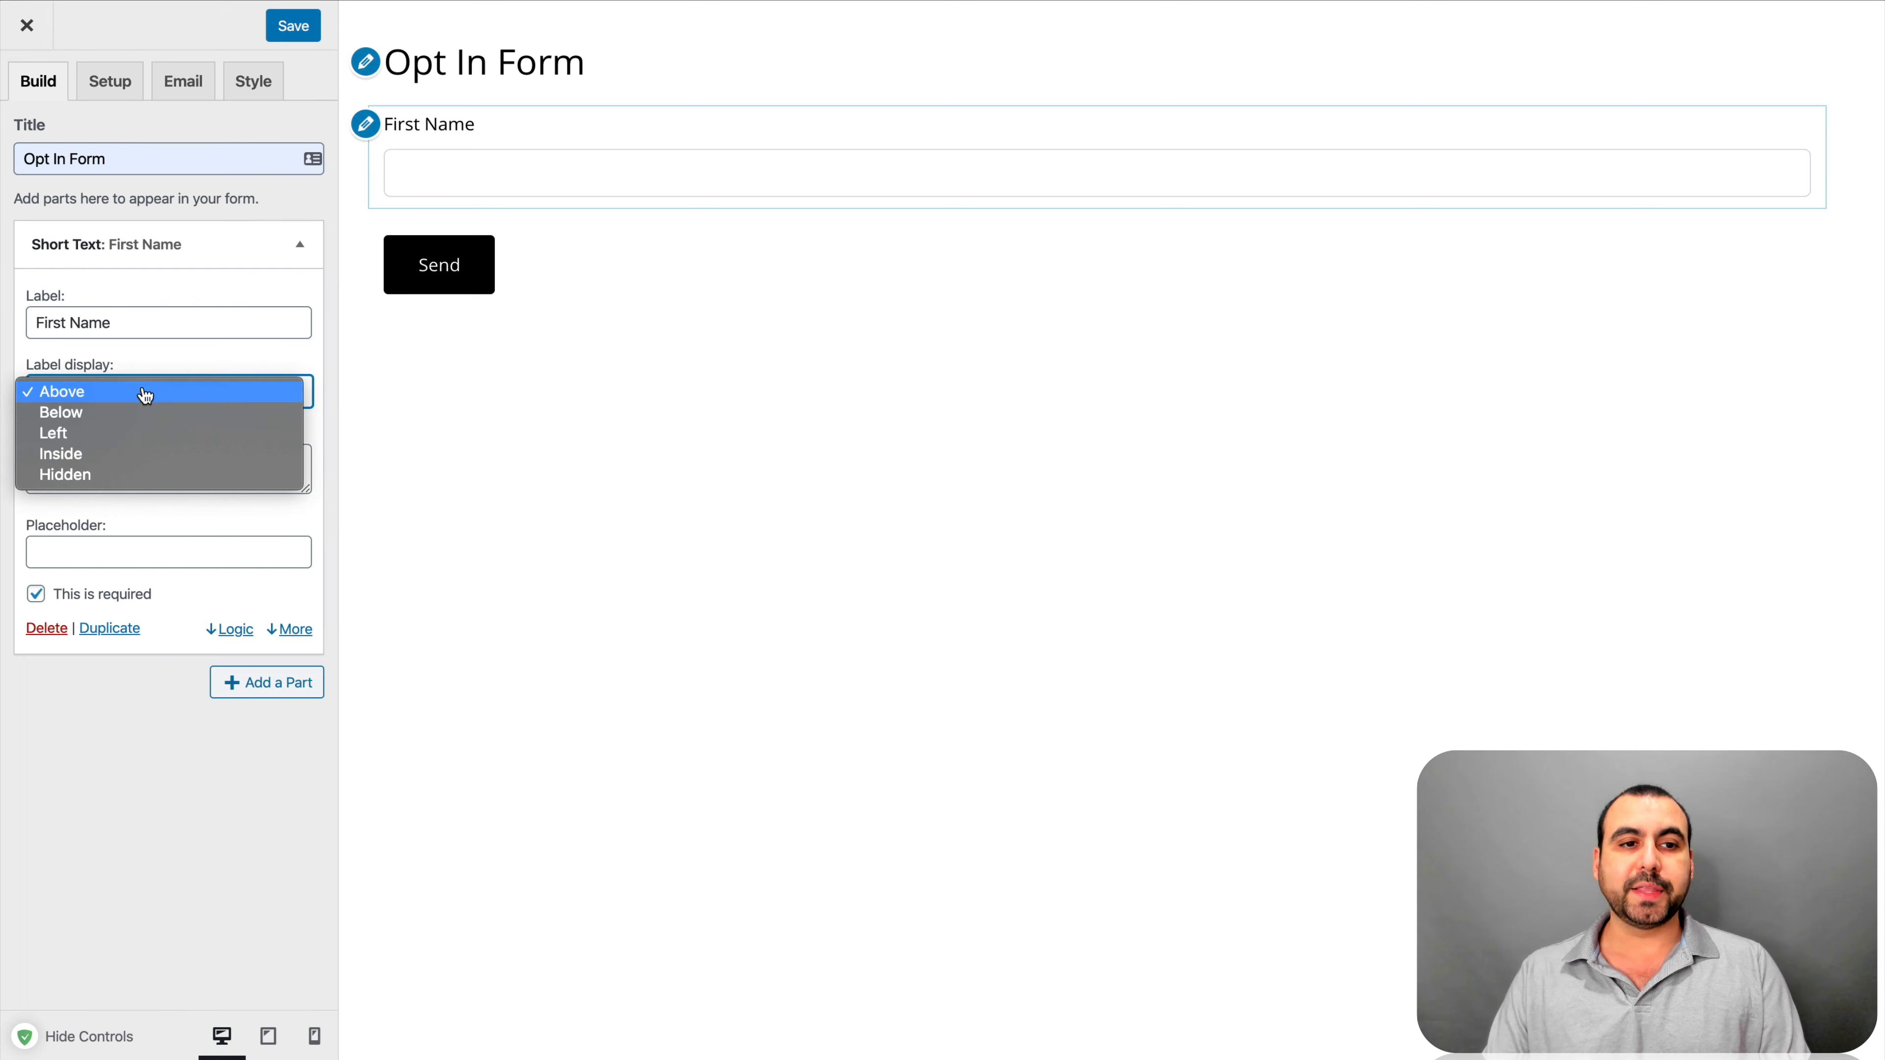
pyautogui.click(146, 414)
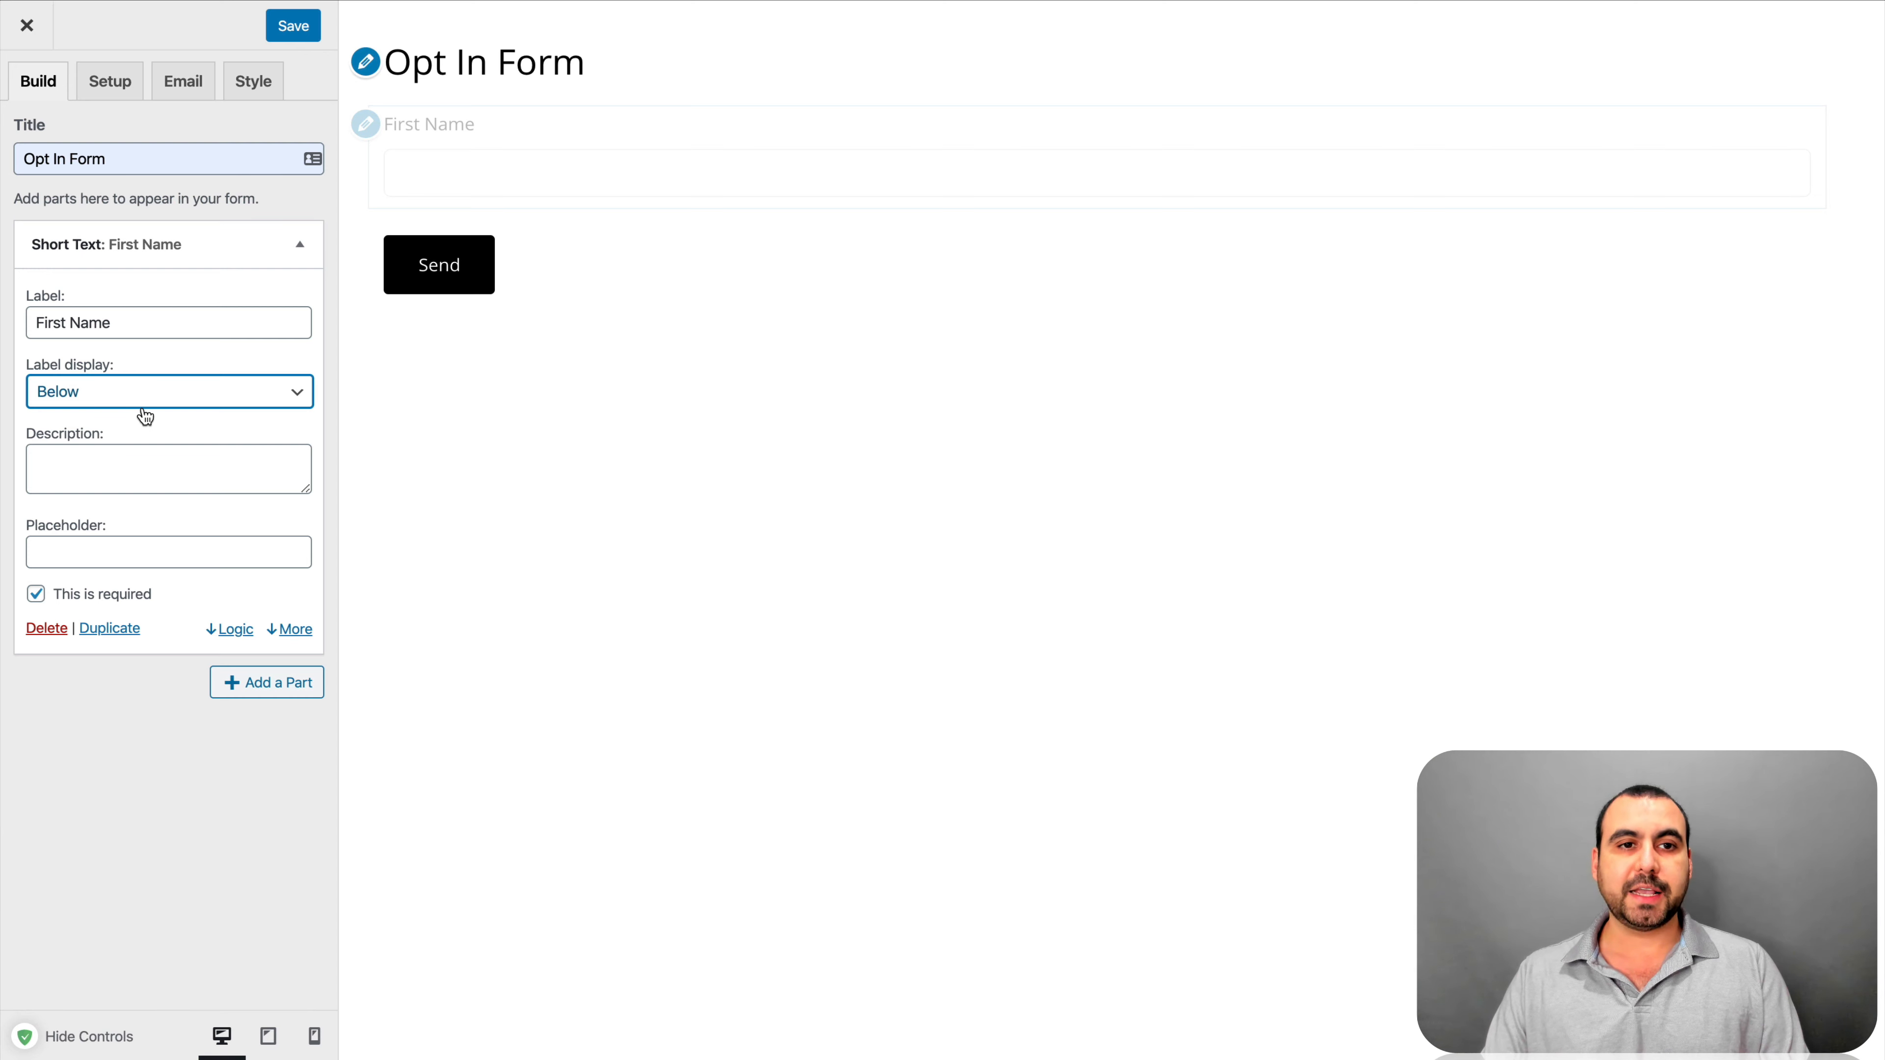
pyautogui.click(160, 398)
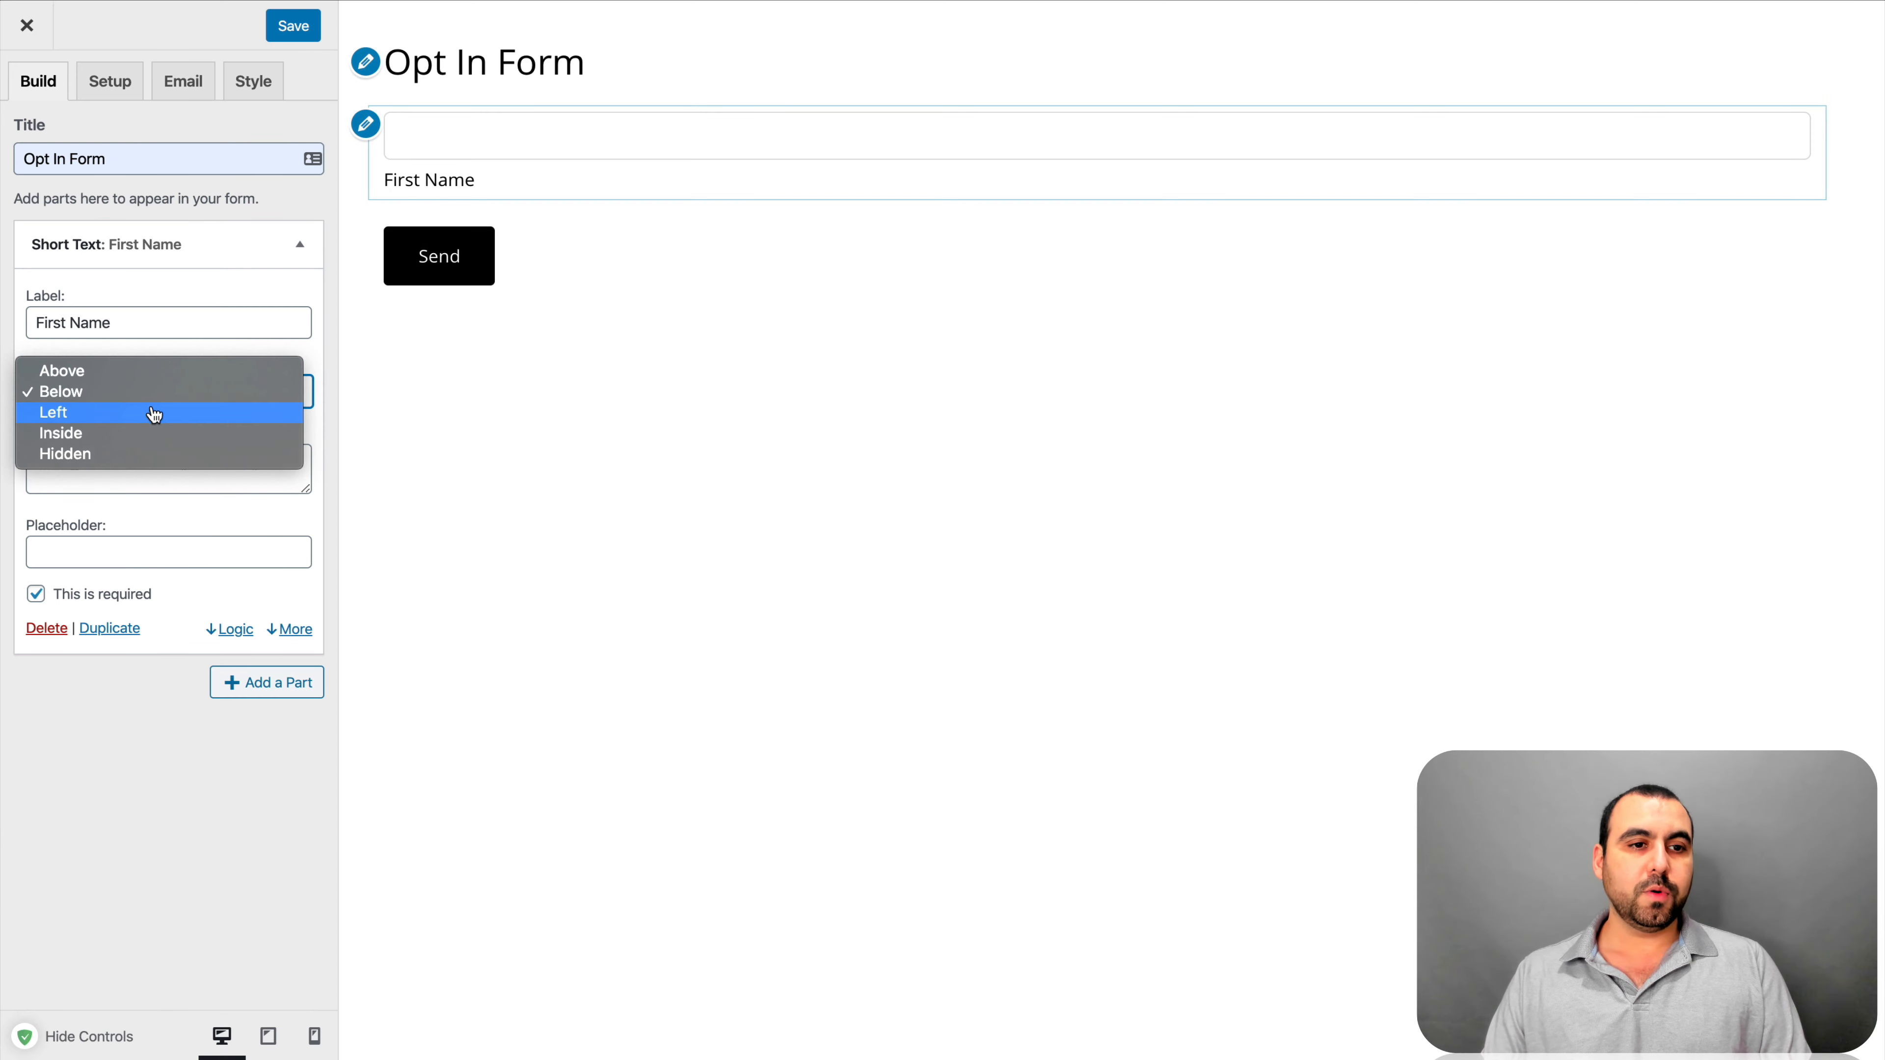
pyautogui.click(154, 414)
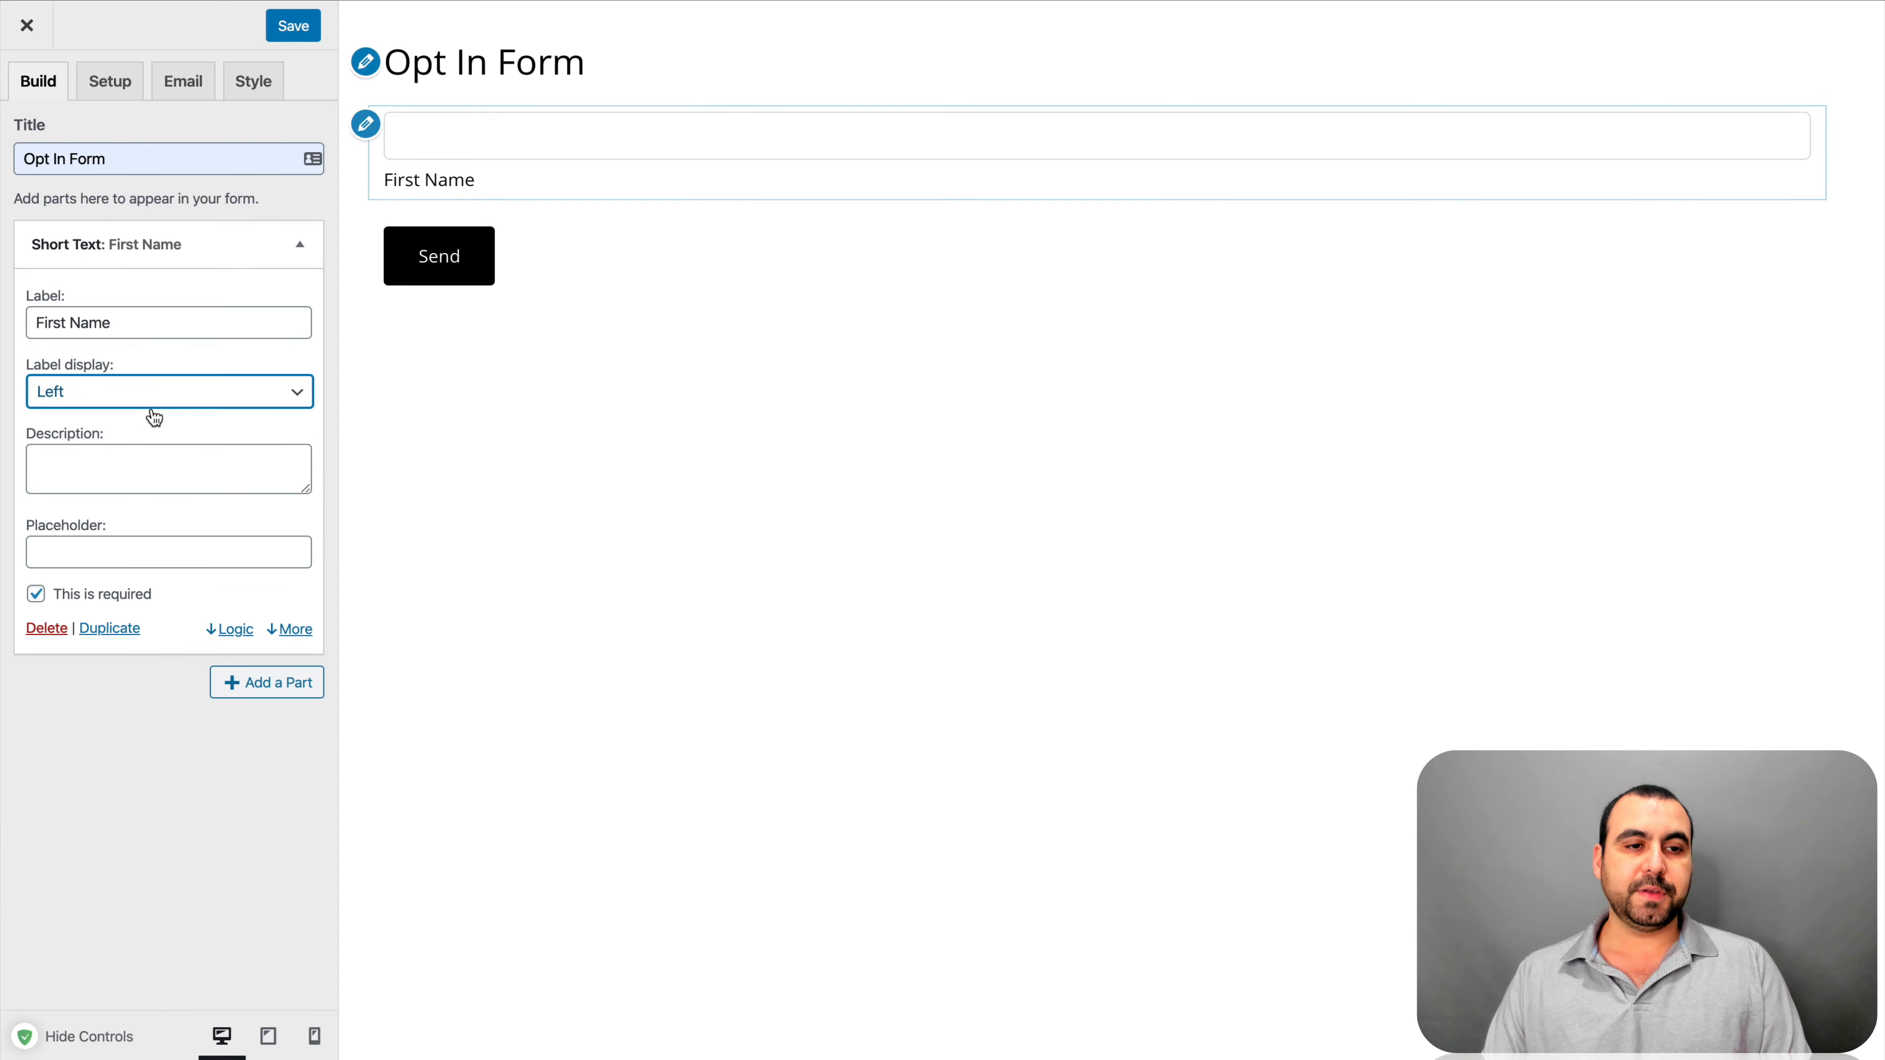
pyautogui.click(184, 395)
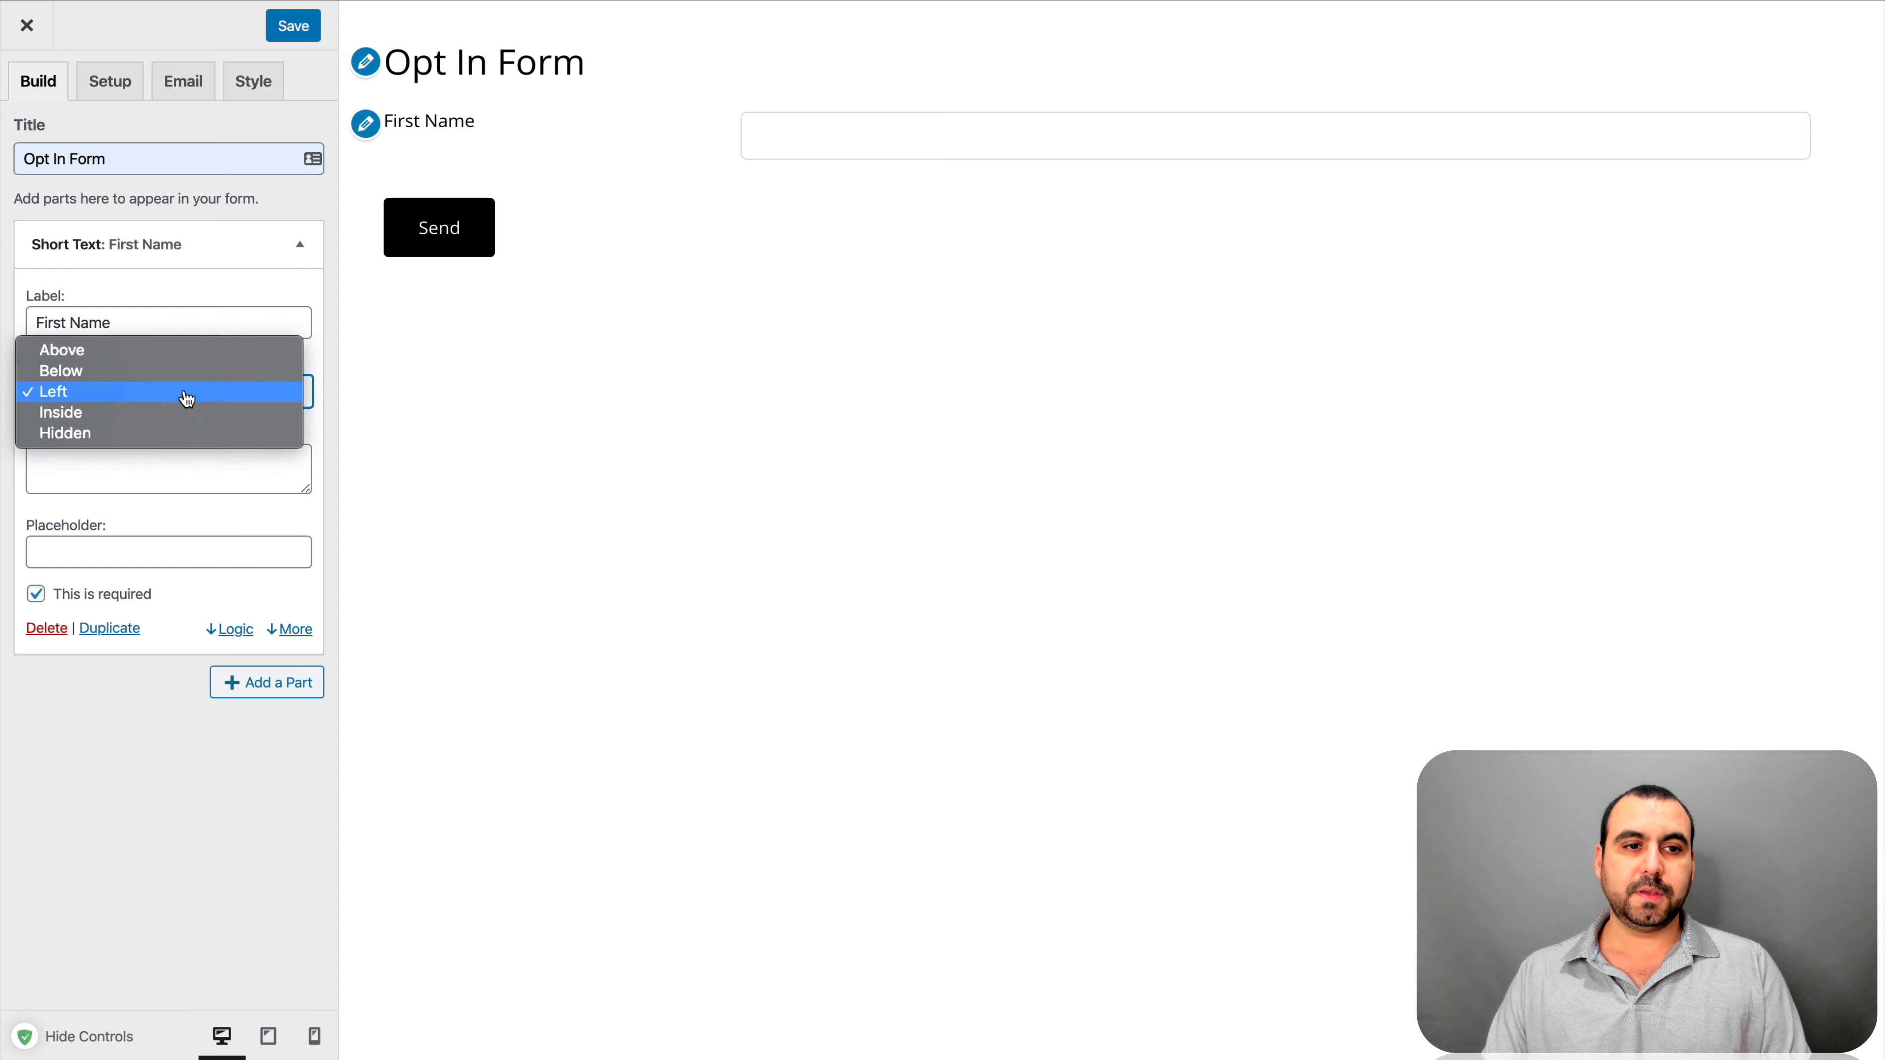
pyautogui.click(155, 409)
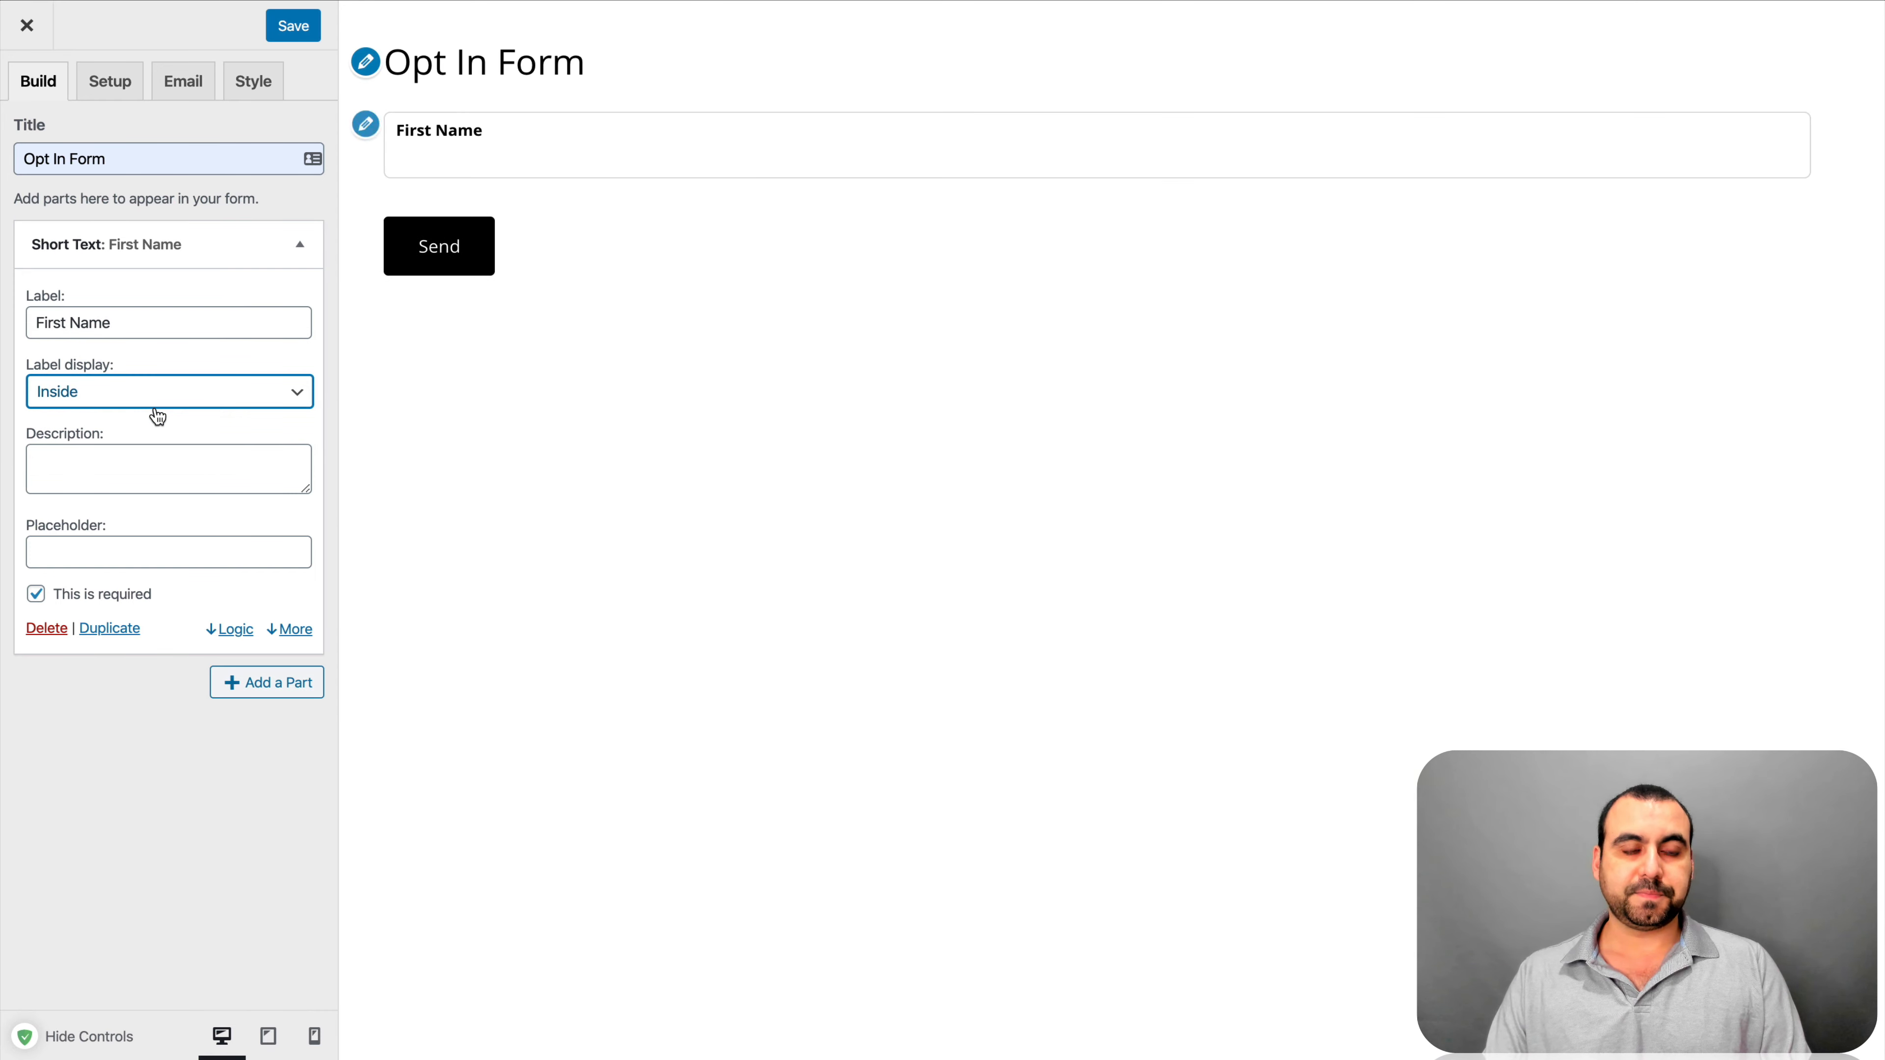
pyautogui.click(132, 405)
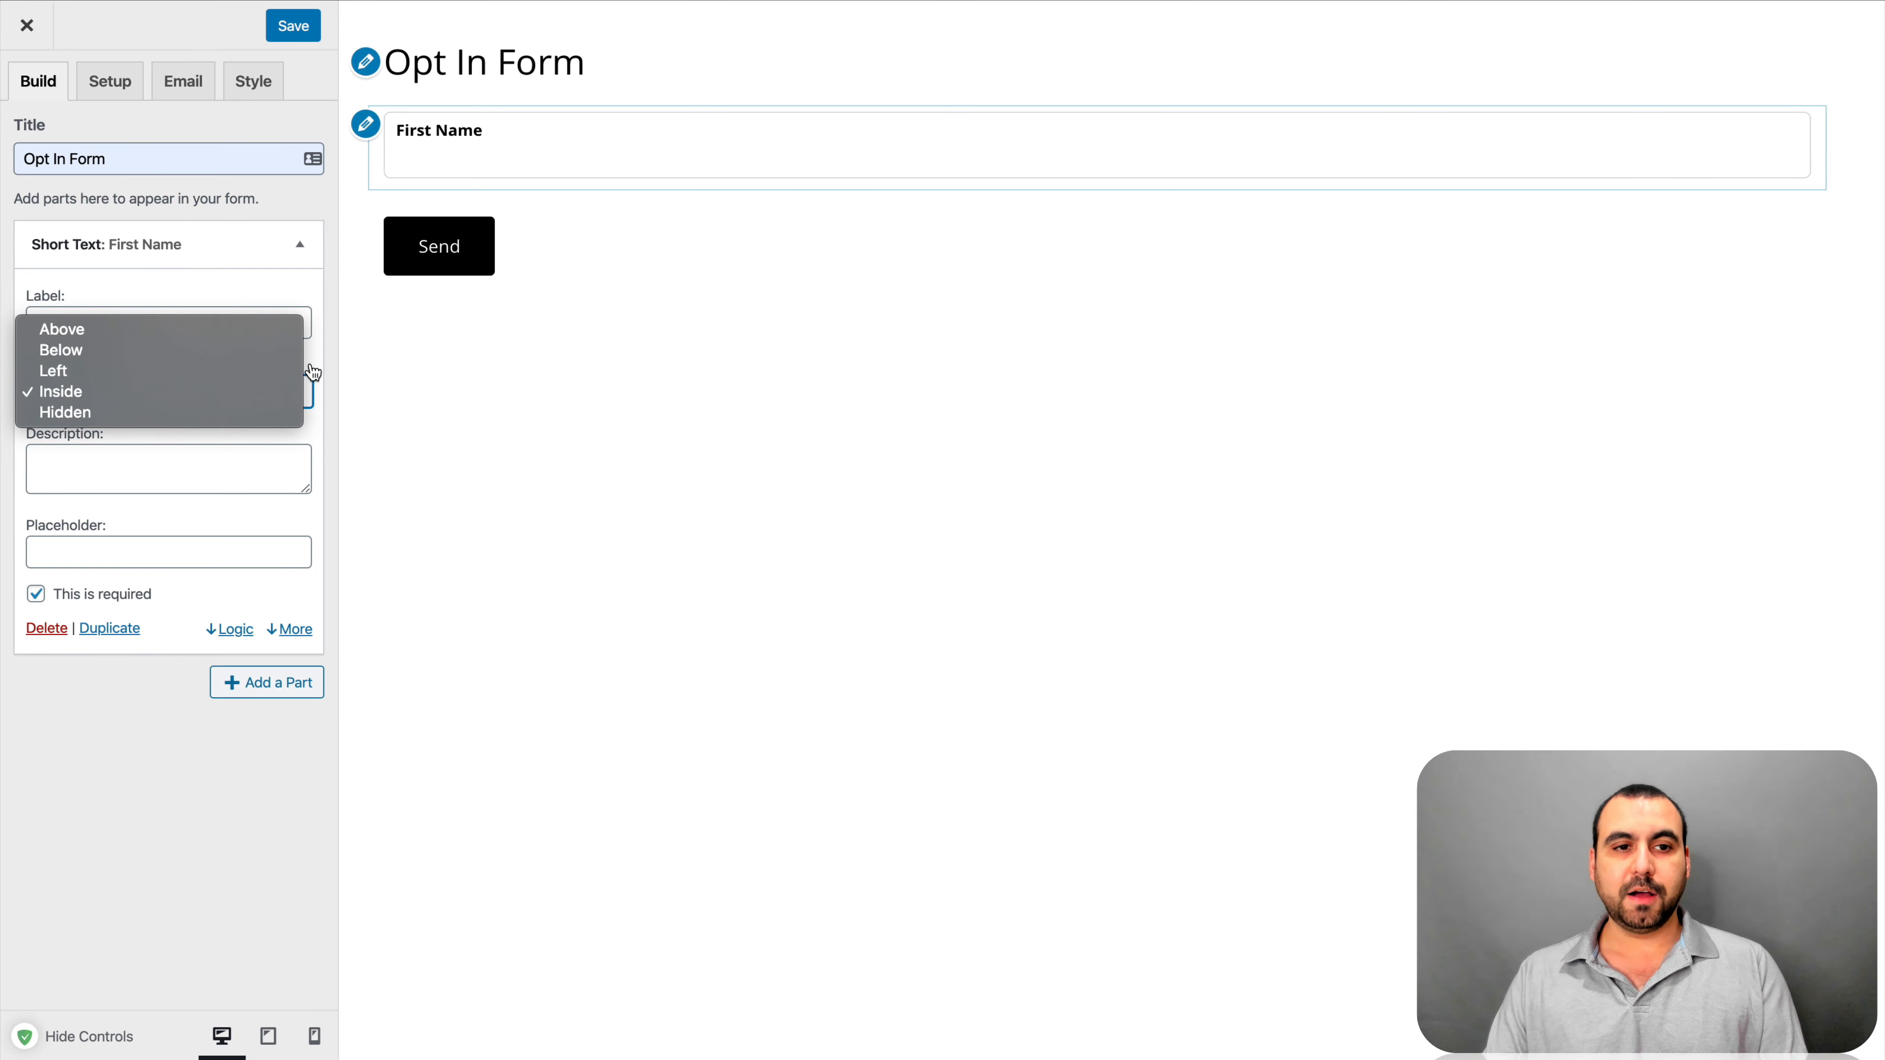
pyautogui.click(327, 358)
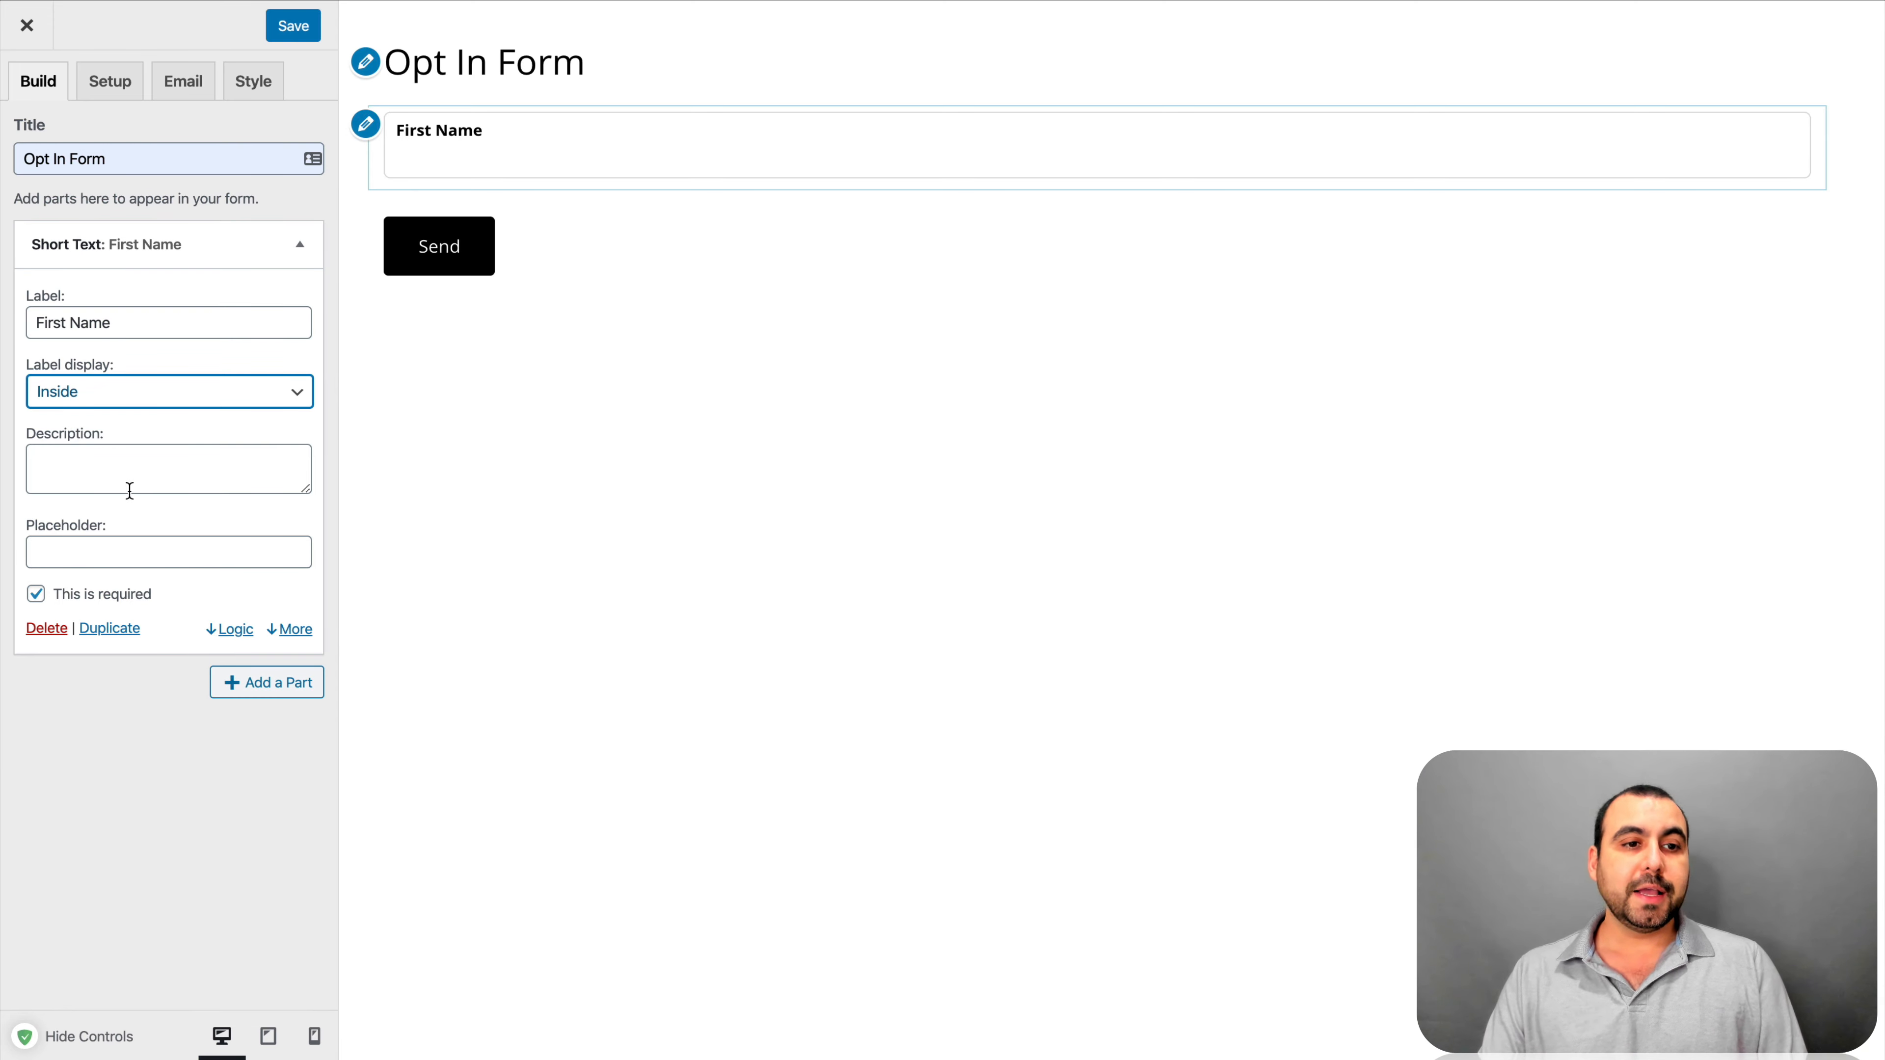
# Give the First Name field the description 'Fill in your first name'
pyautogui.click(140, 471)
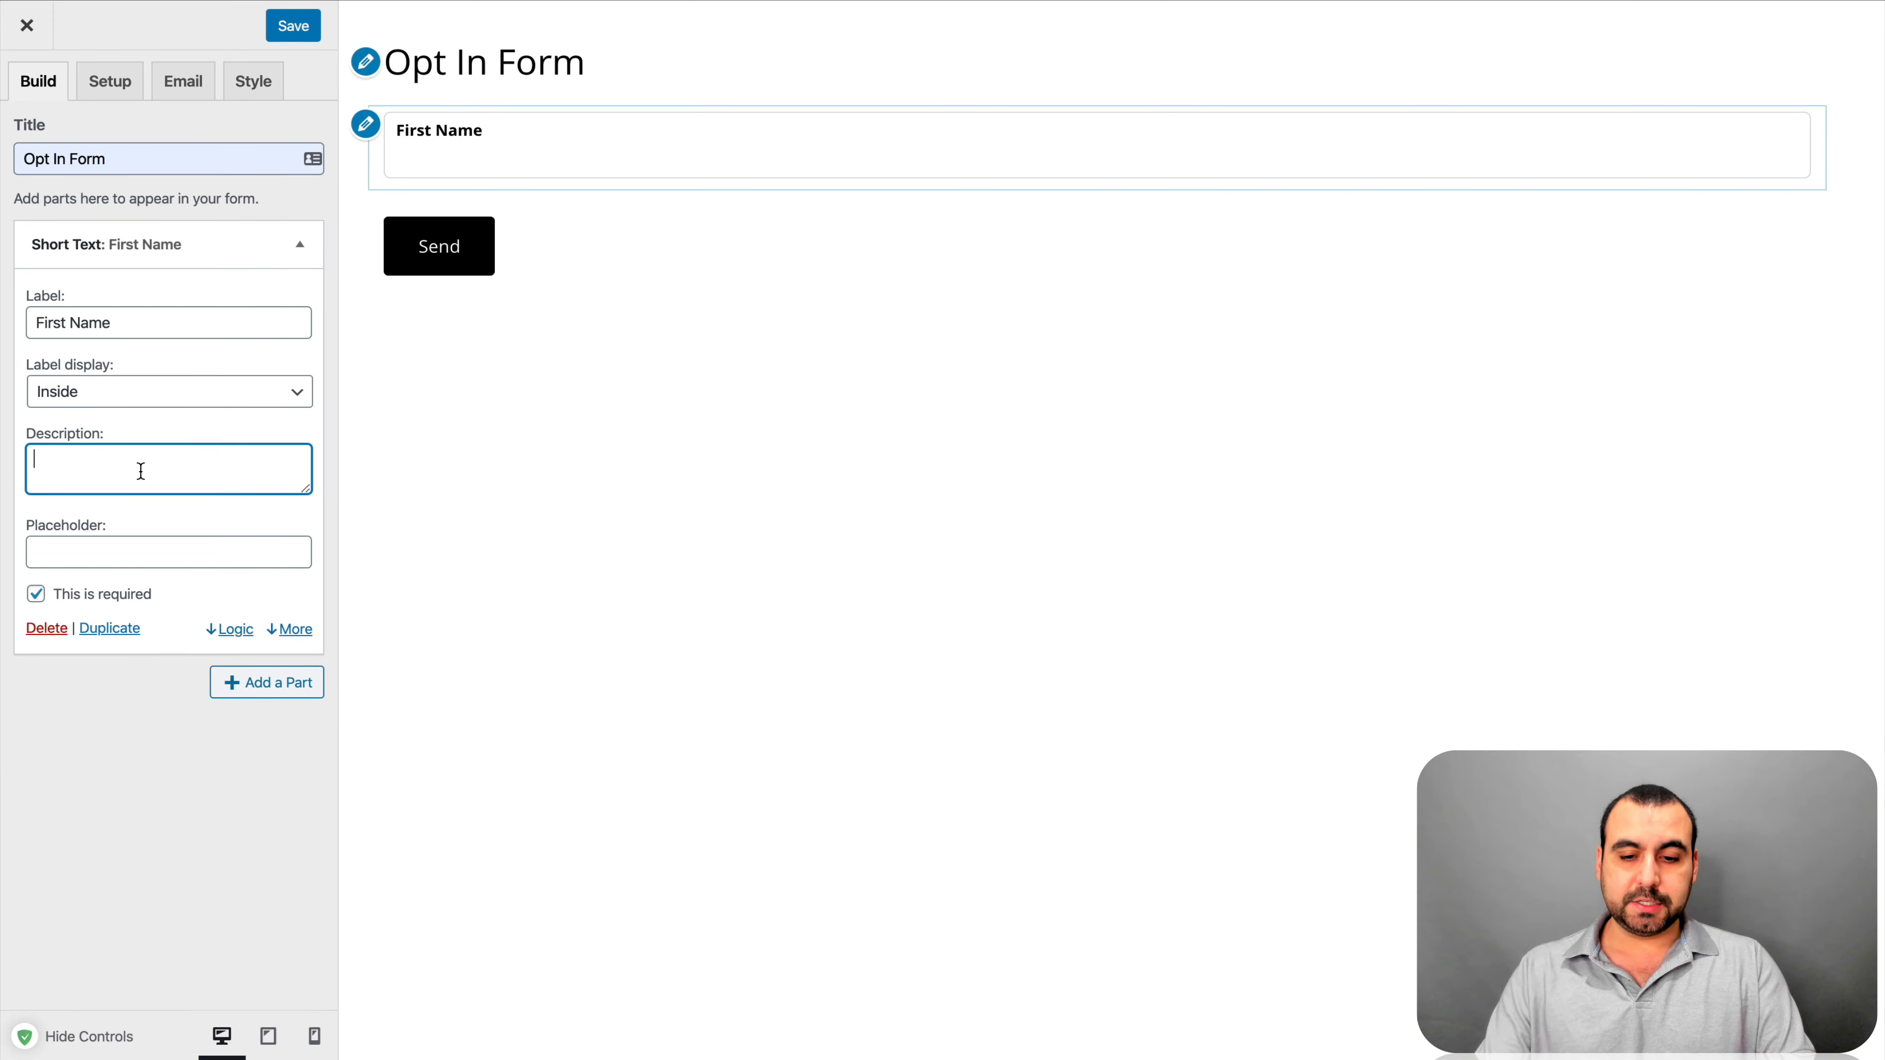
pyautogui.write('Fill in your first name')
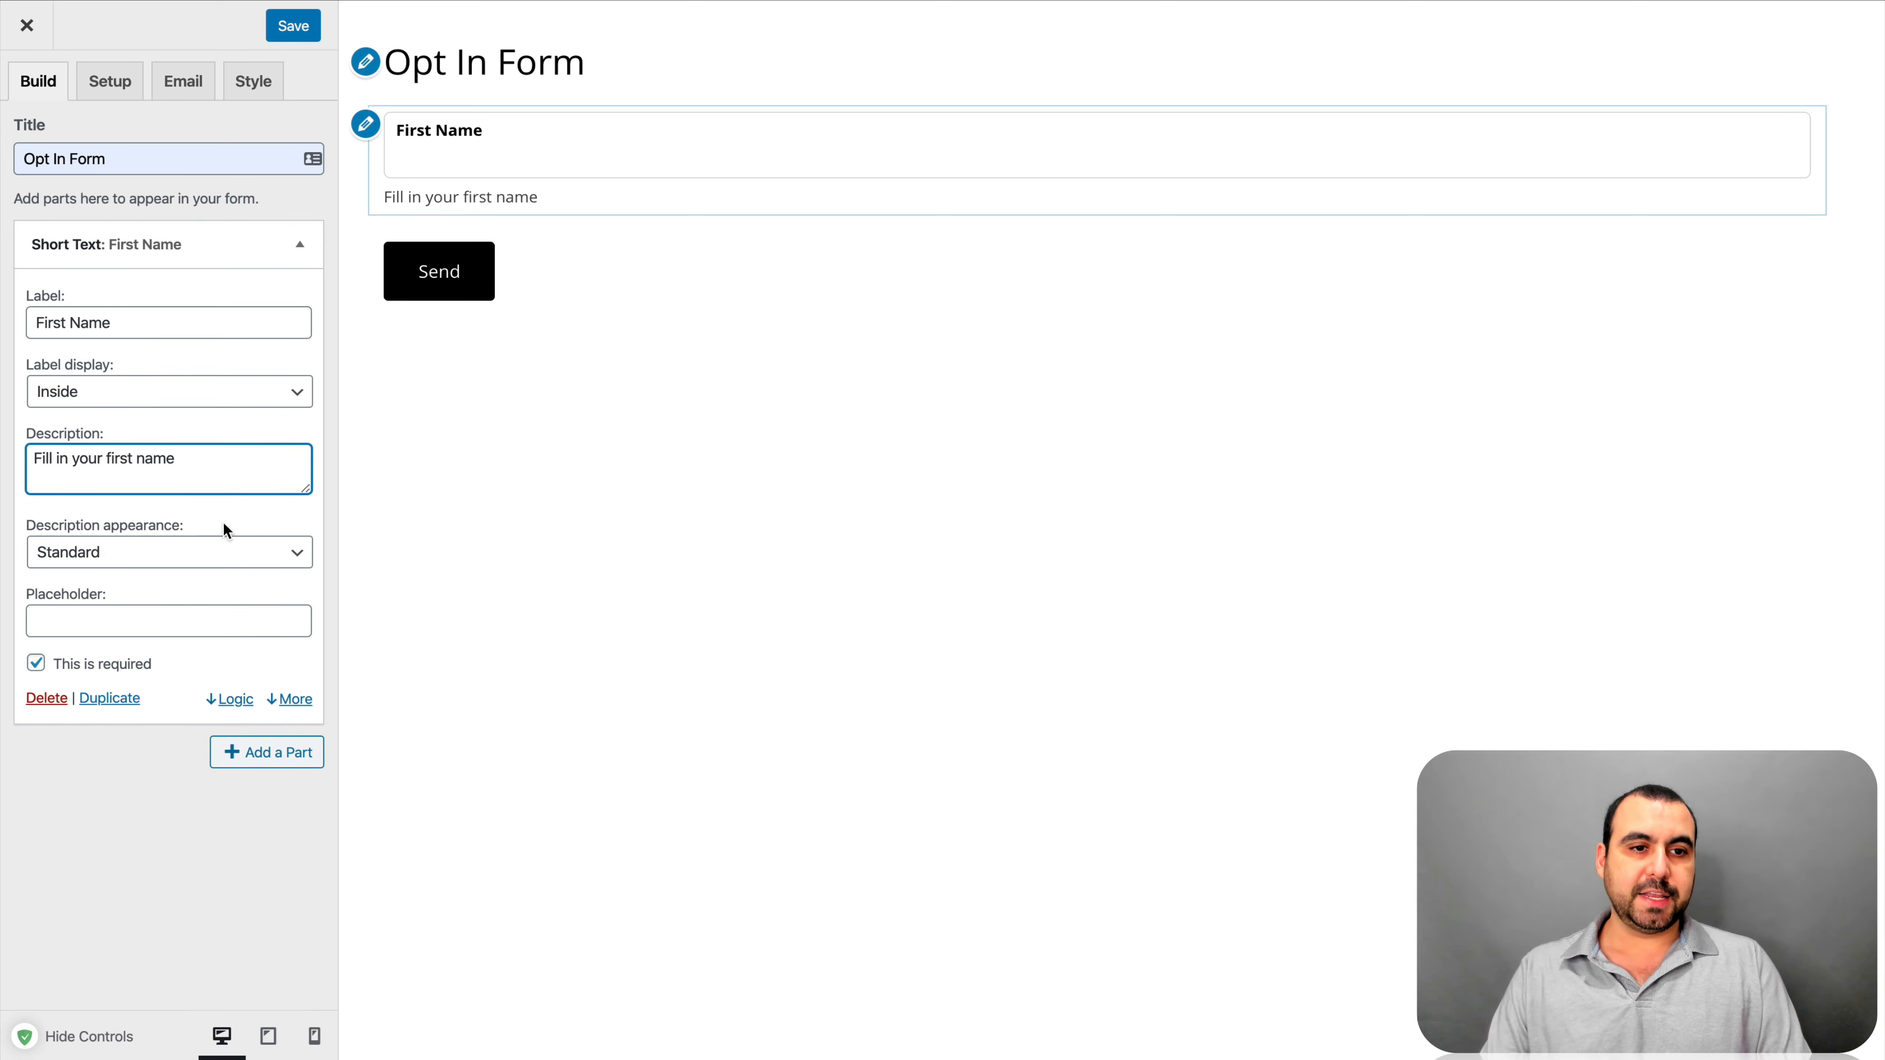
pyautogui.click(318, 425)
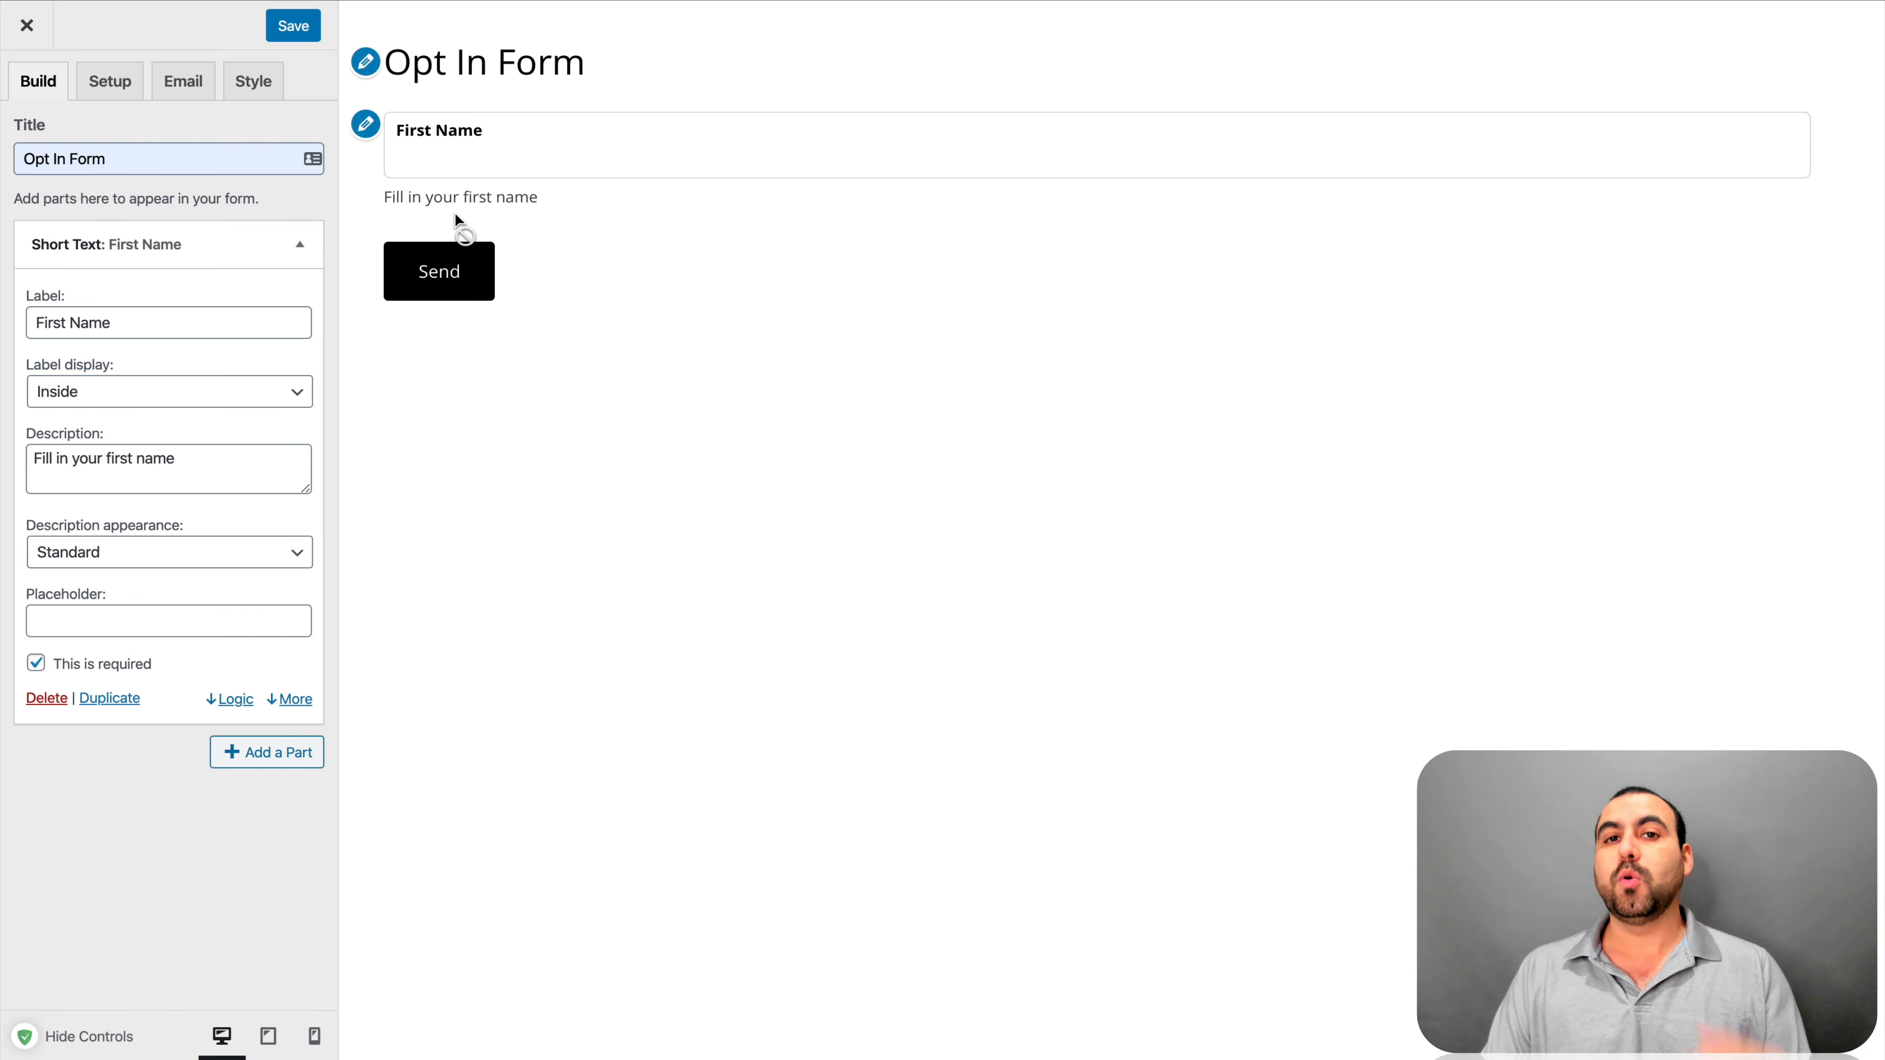
# Set the description appearance to Reveal on focus, then to Tooltip, and check it in the preview
pyautogui.click(158, 552)
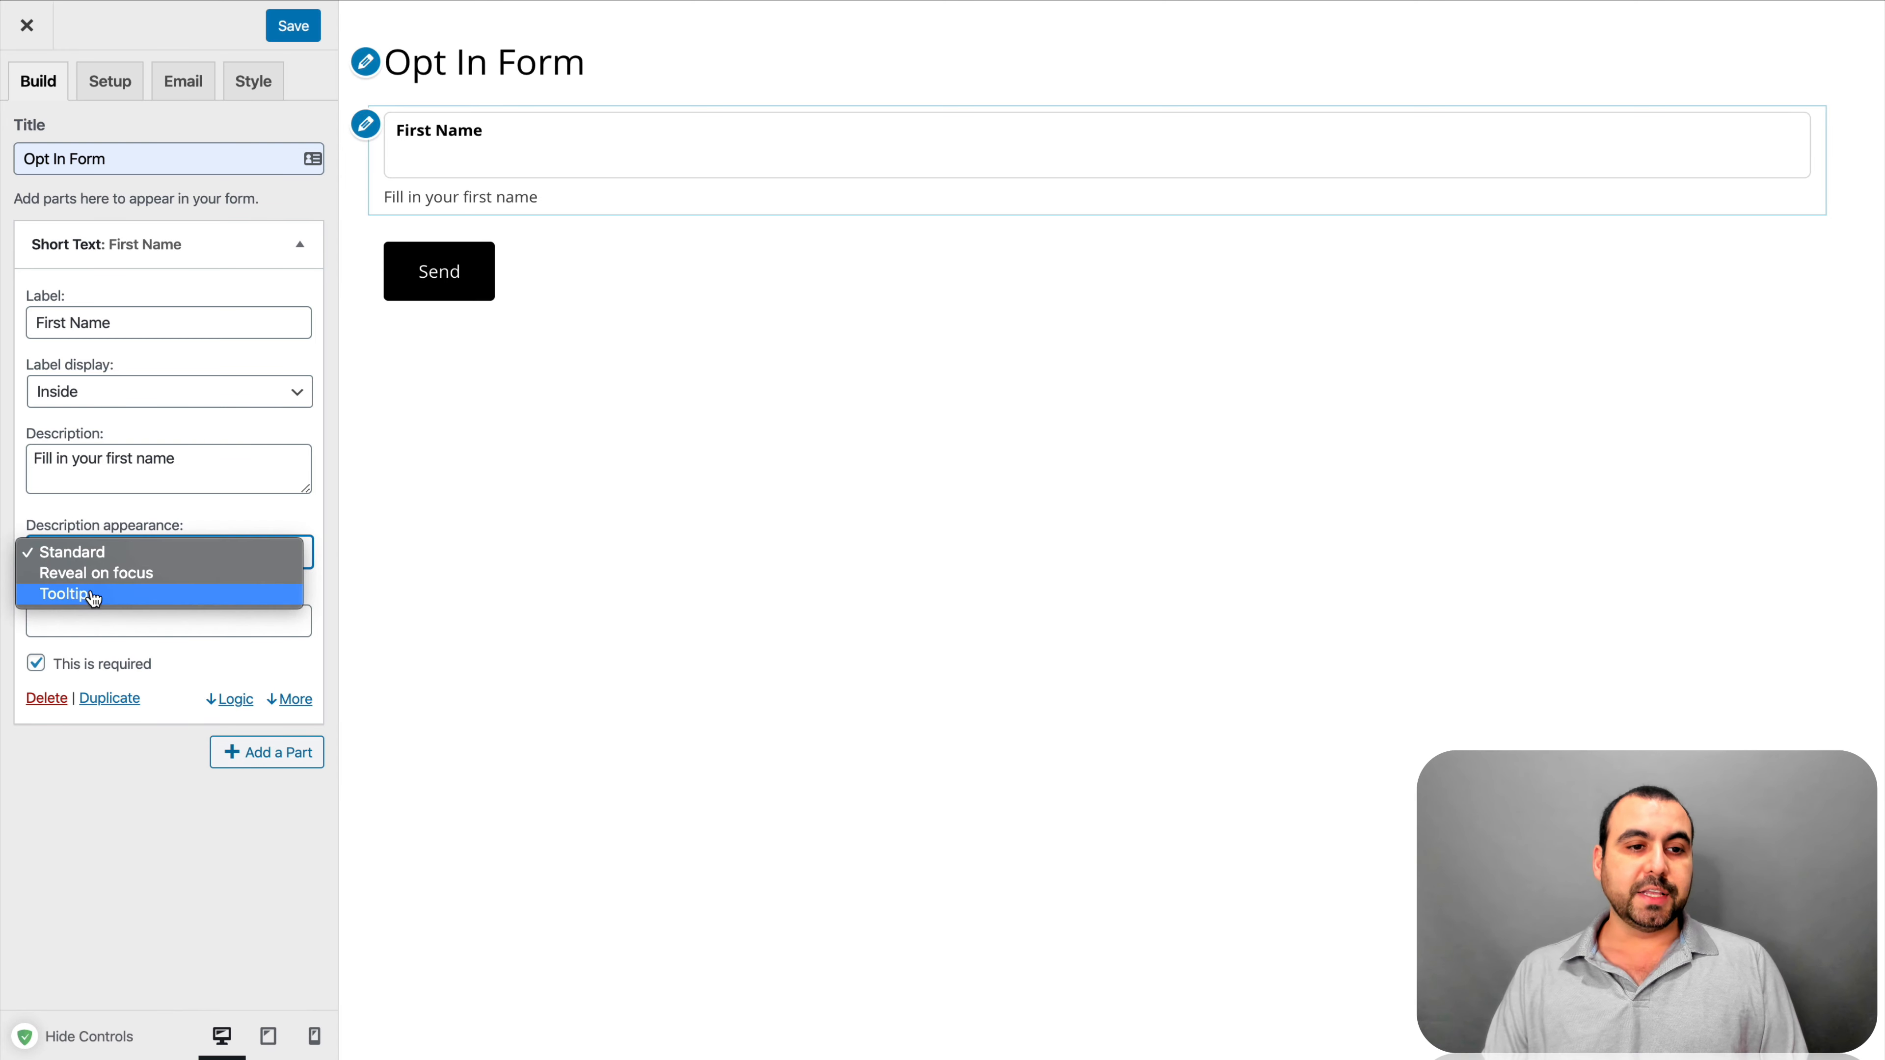
pyautogui.click(93, 575)
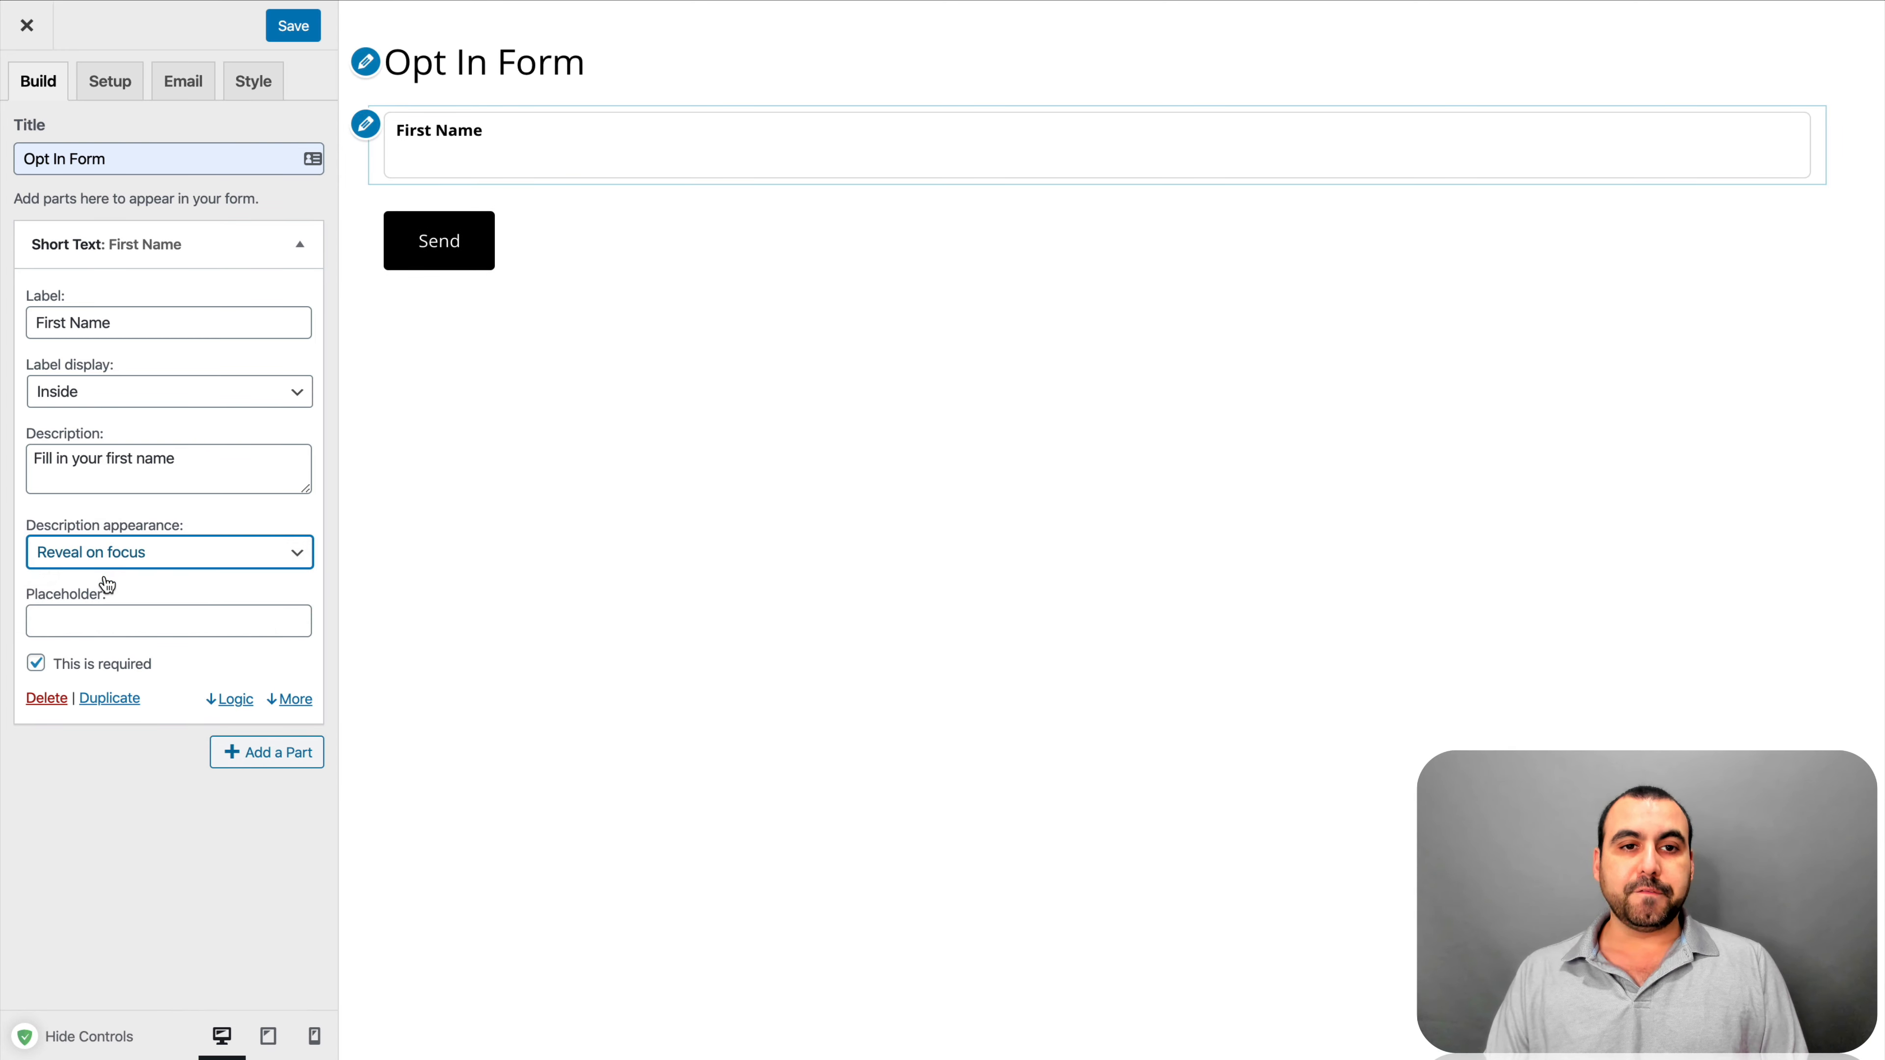
pyautogui.click(658, 151)
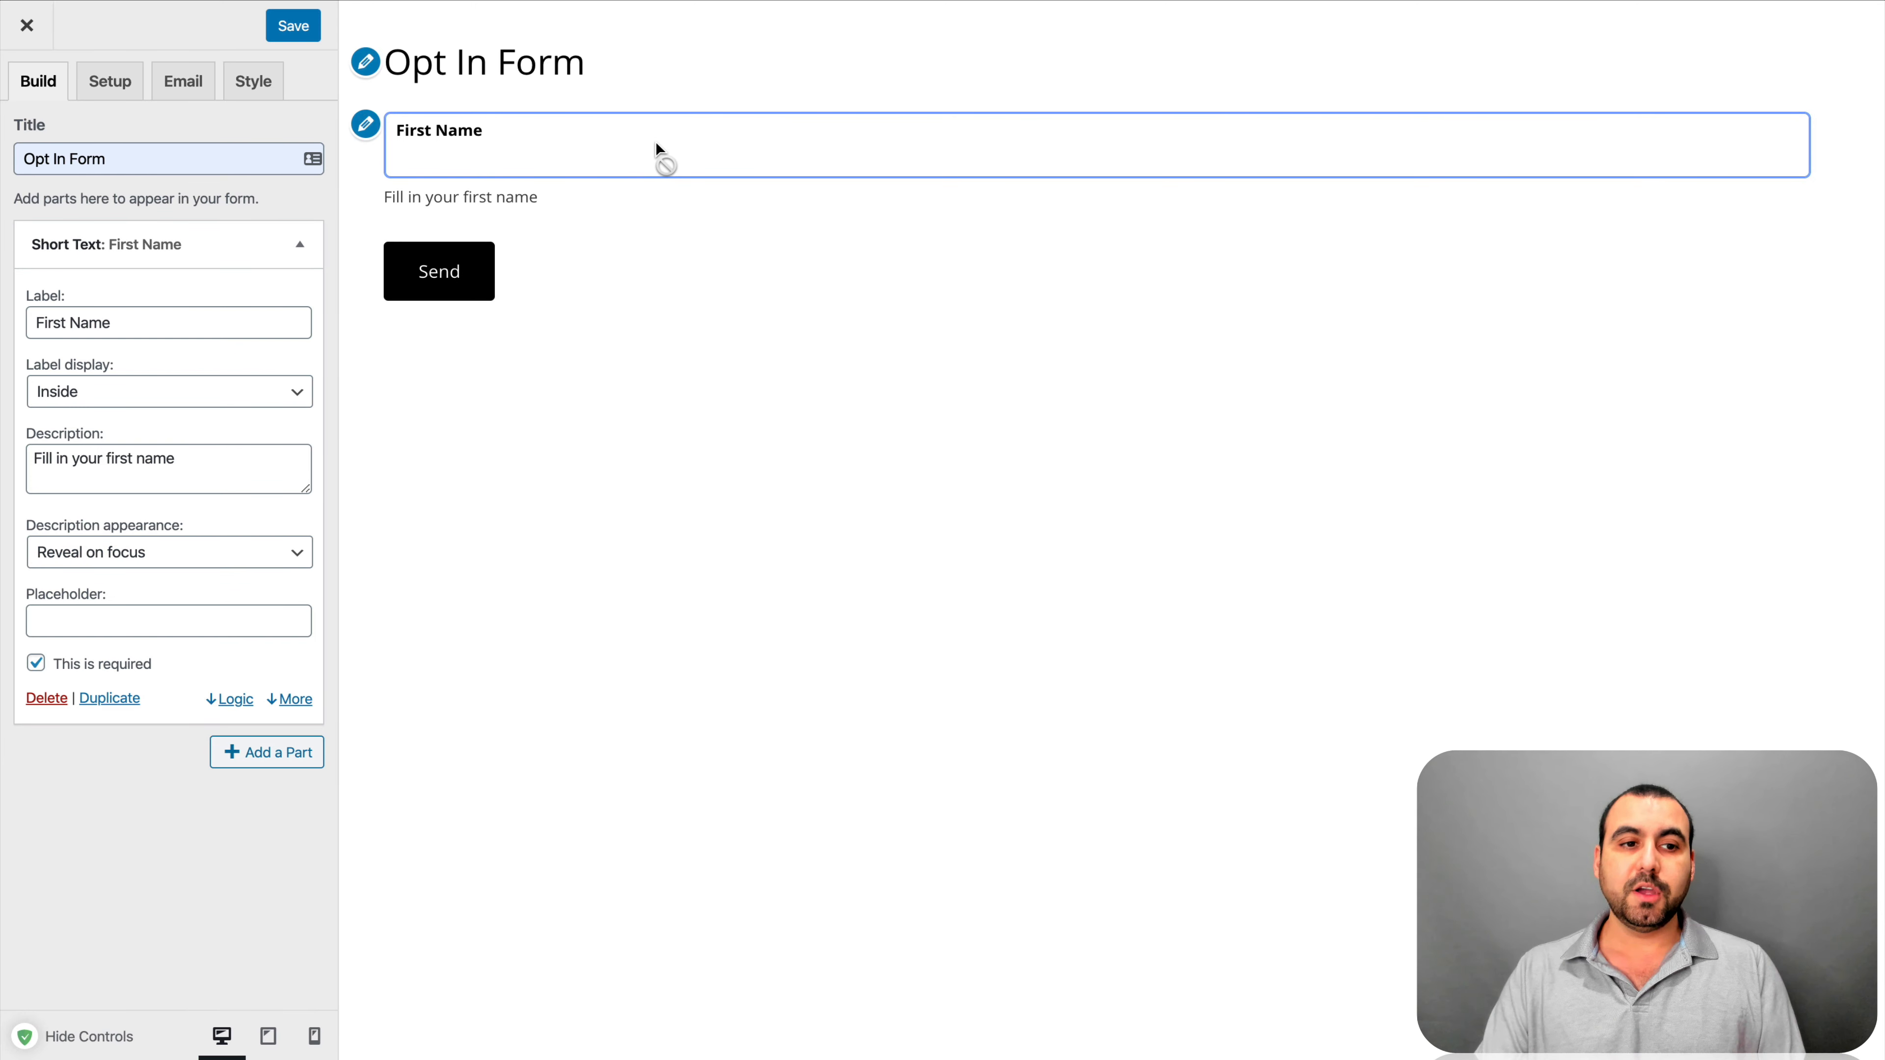
pyautogui.click(197, 555)
pyautogui.click(119, 577)
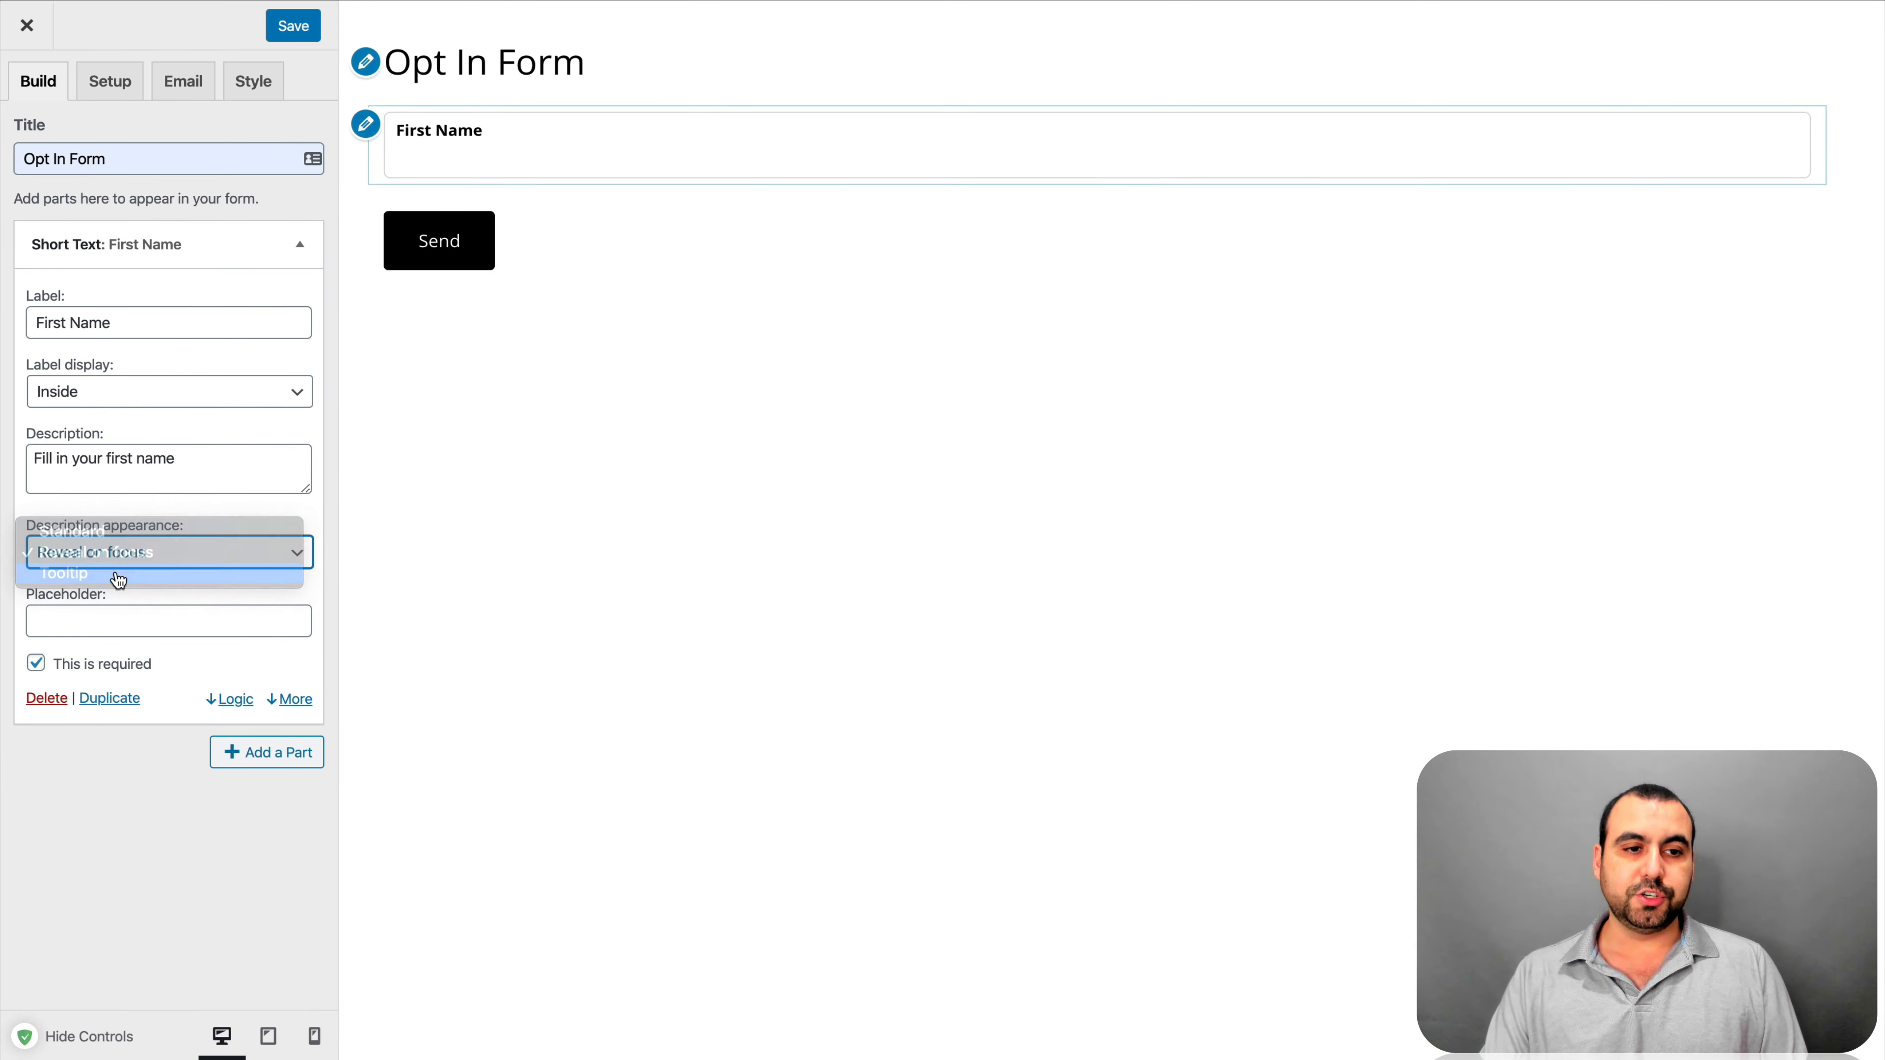
pyautogui.click(1104, 145)
pyautogui.click(1124, 249)
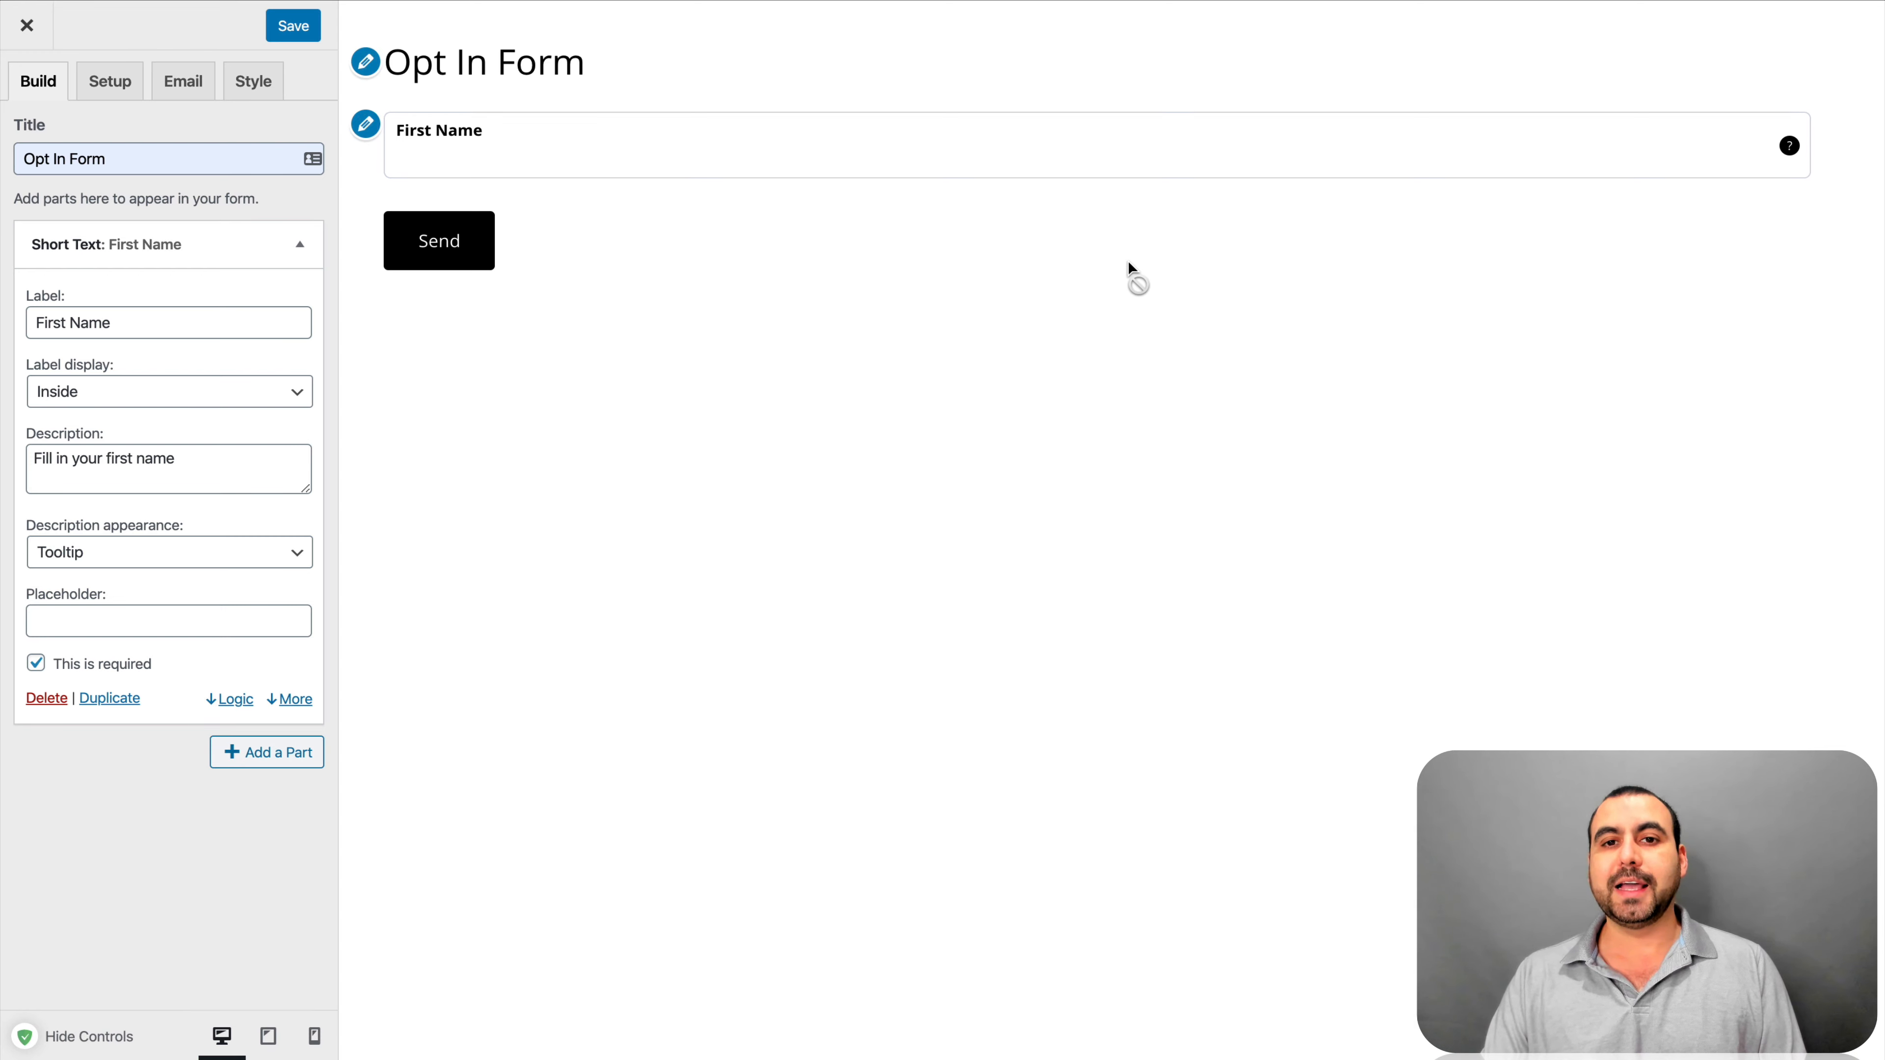
pyautogui.moveTo(1789, 152)
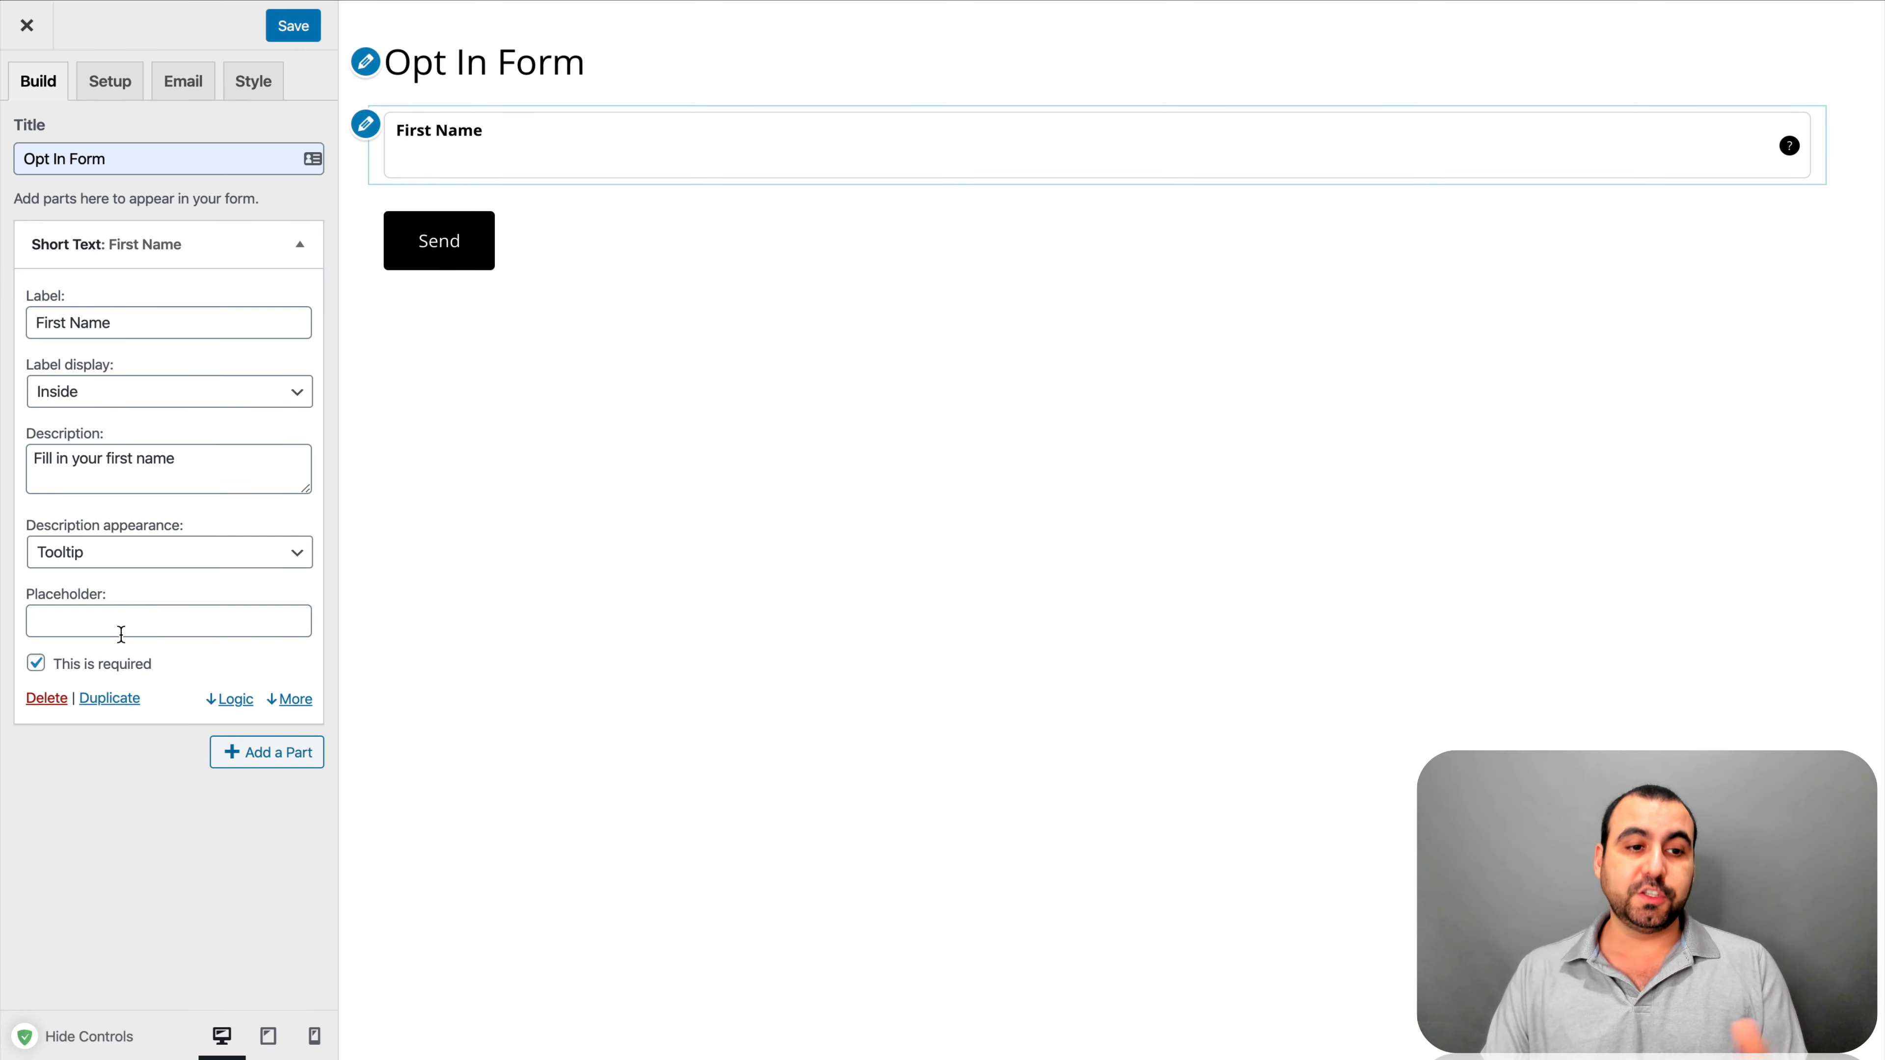
# Toggle First Name's required setting off and on, then reveal the prefix and suffix settings
pyautogui.click(43, 667)
pyautogui.click(39, 664)
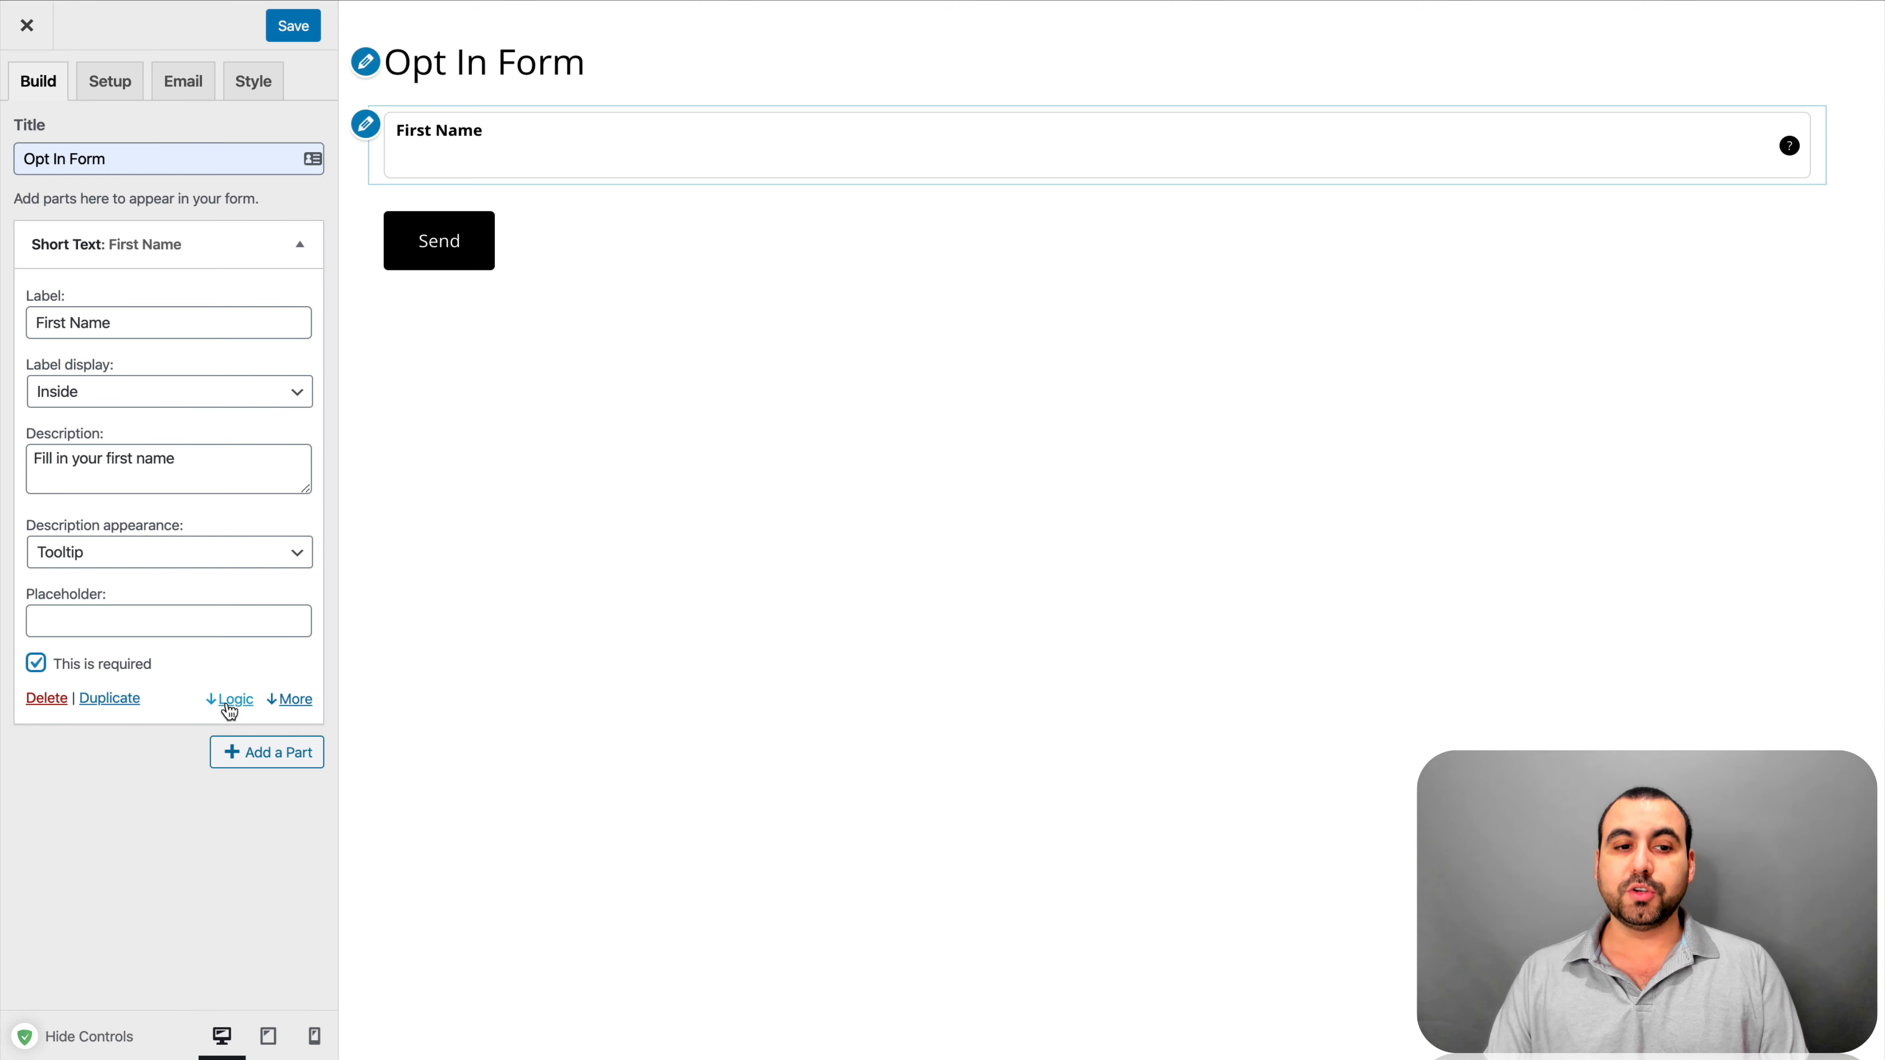
pyautogui.click(289, 700)
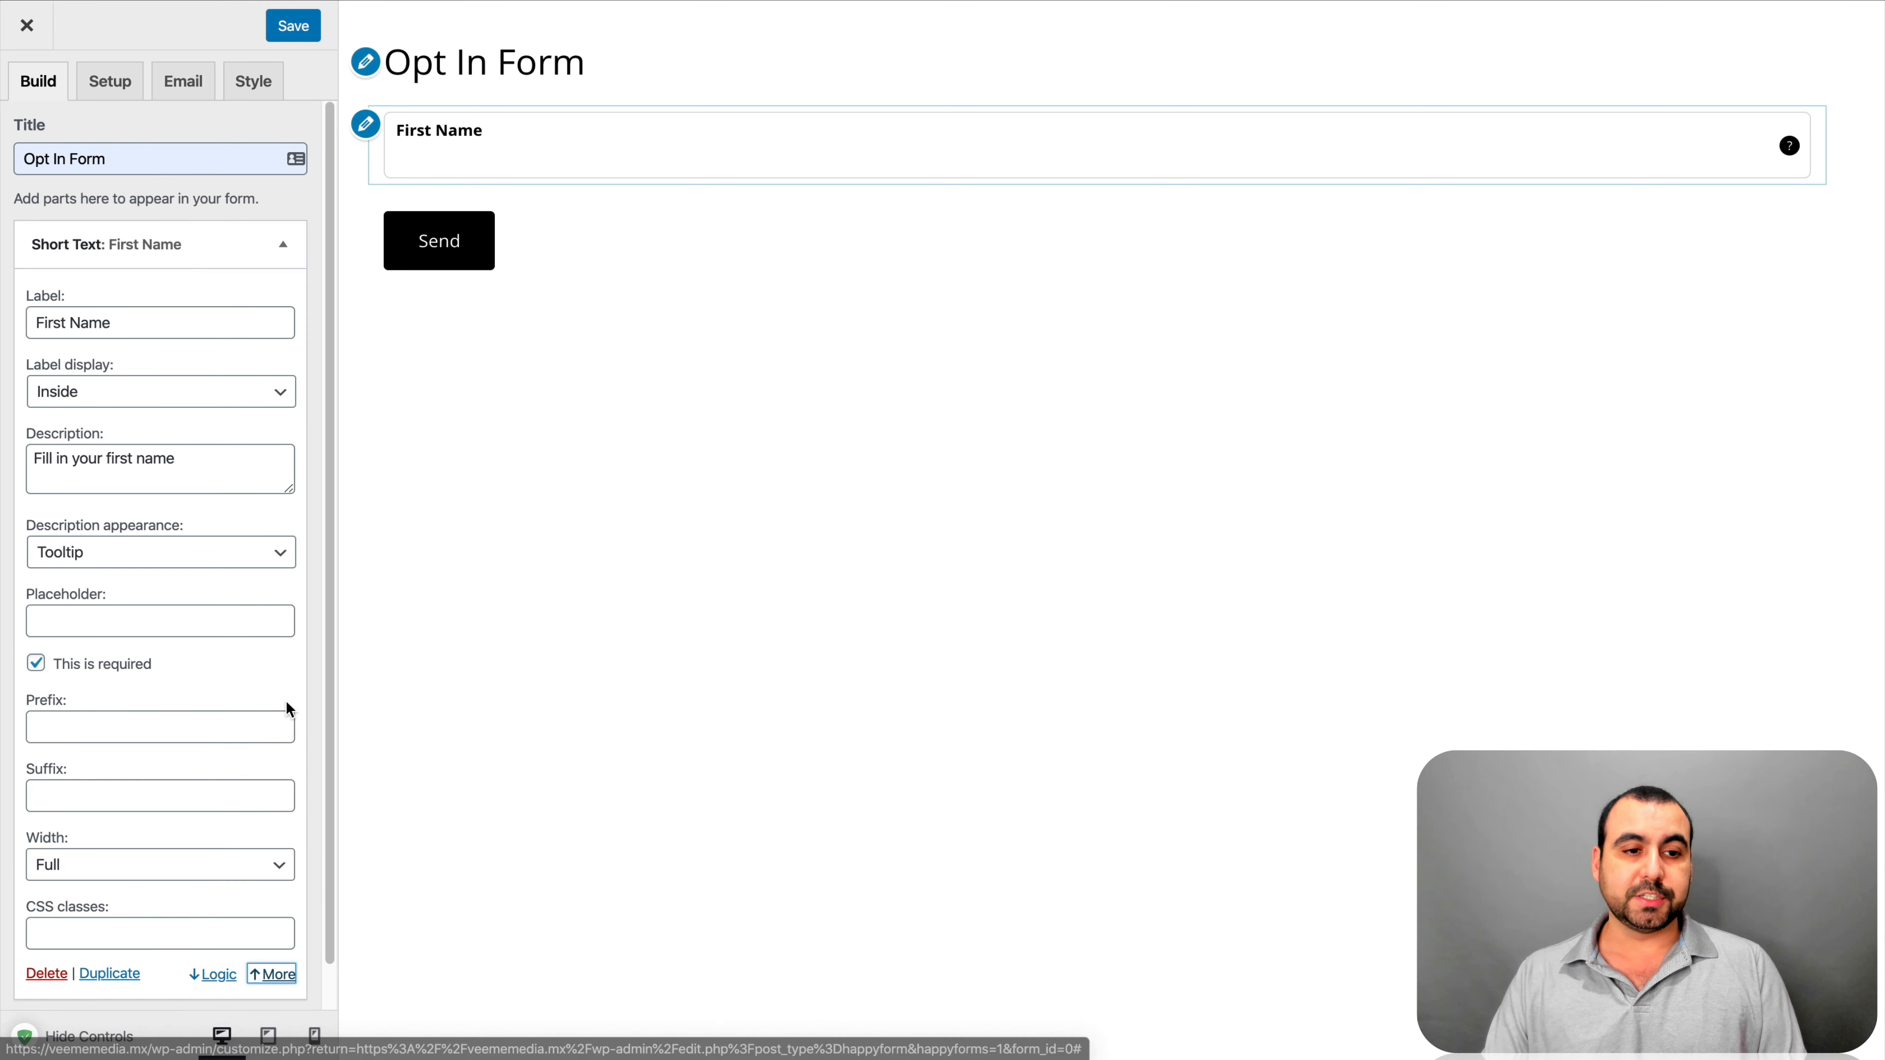
pyautogui.scroll(-1, 286, 700)
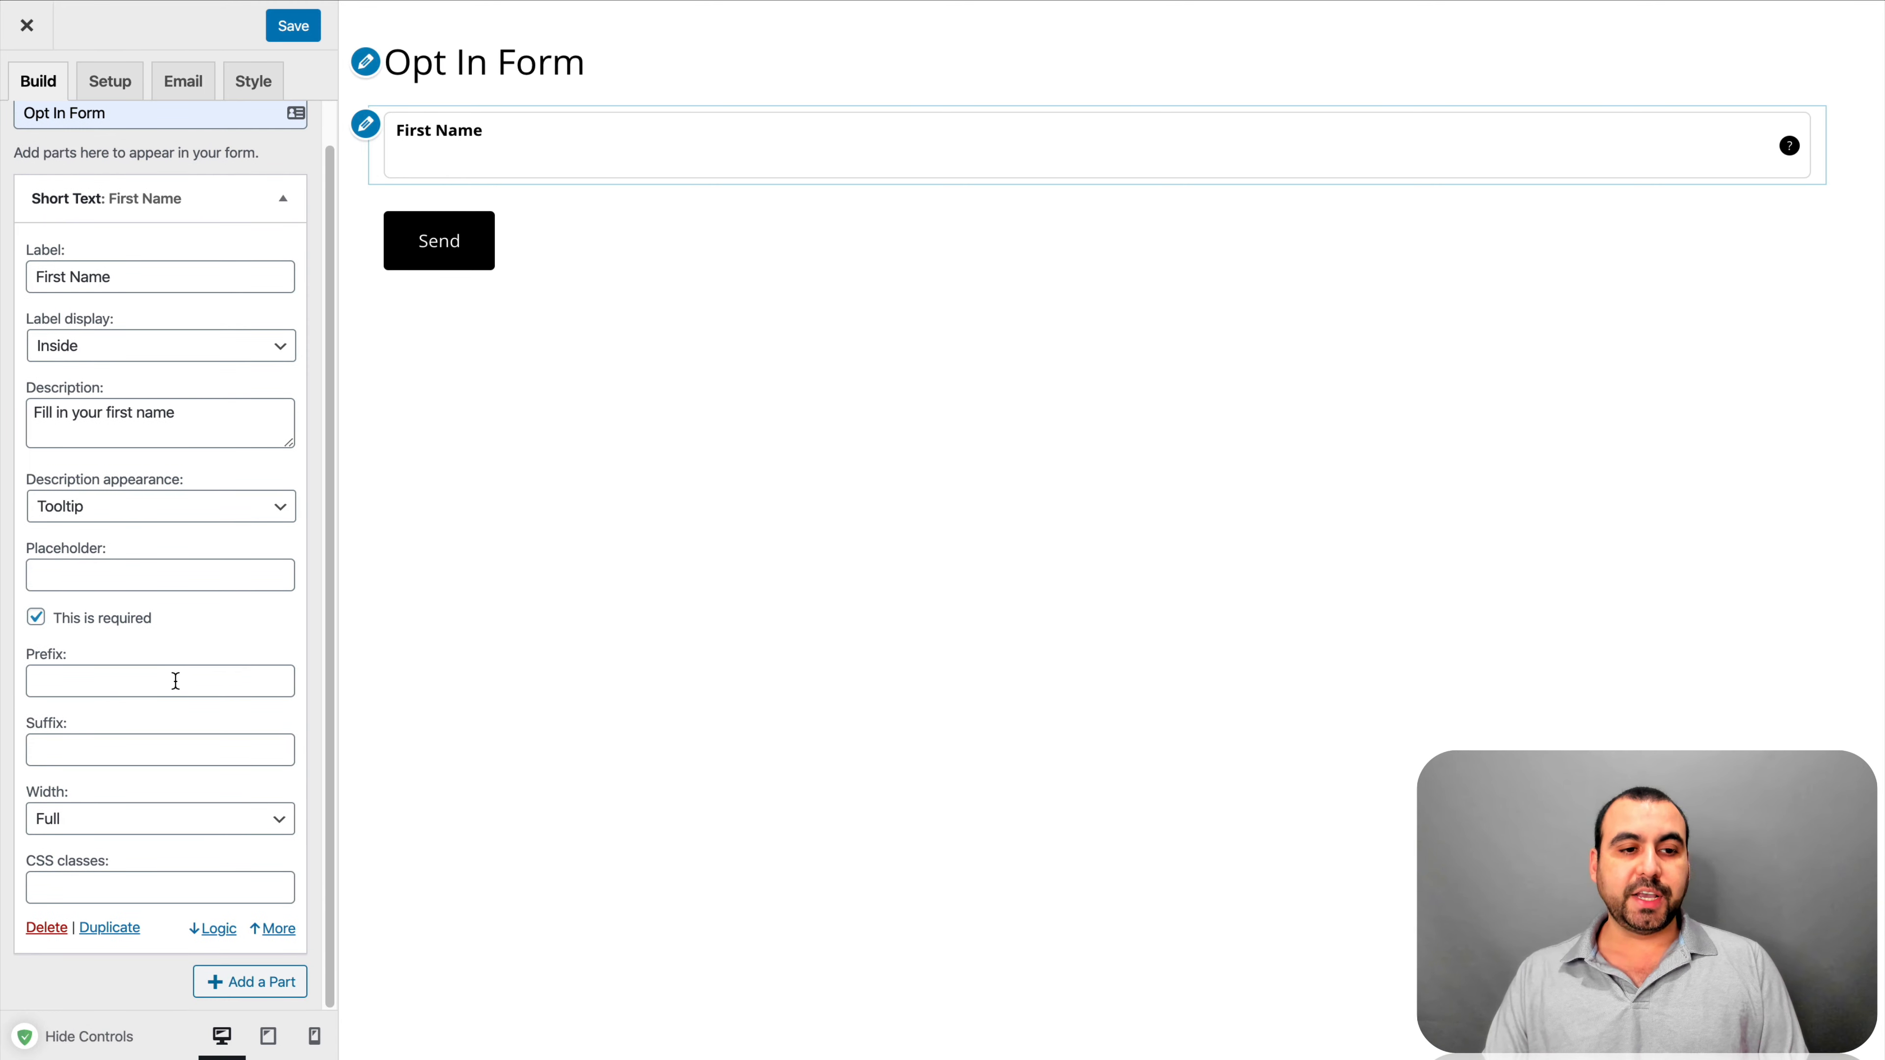
pyautogui.click(176, 681)
pyautogui.click(104, 756)
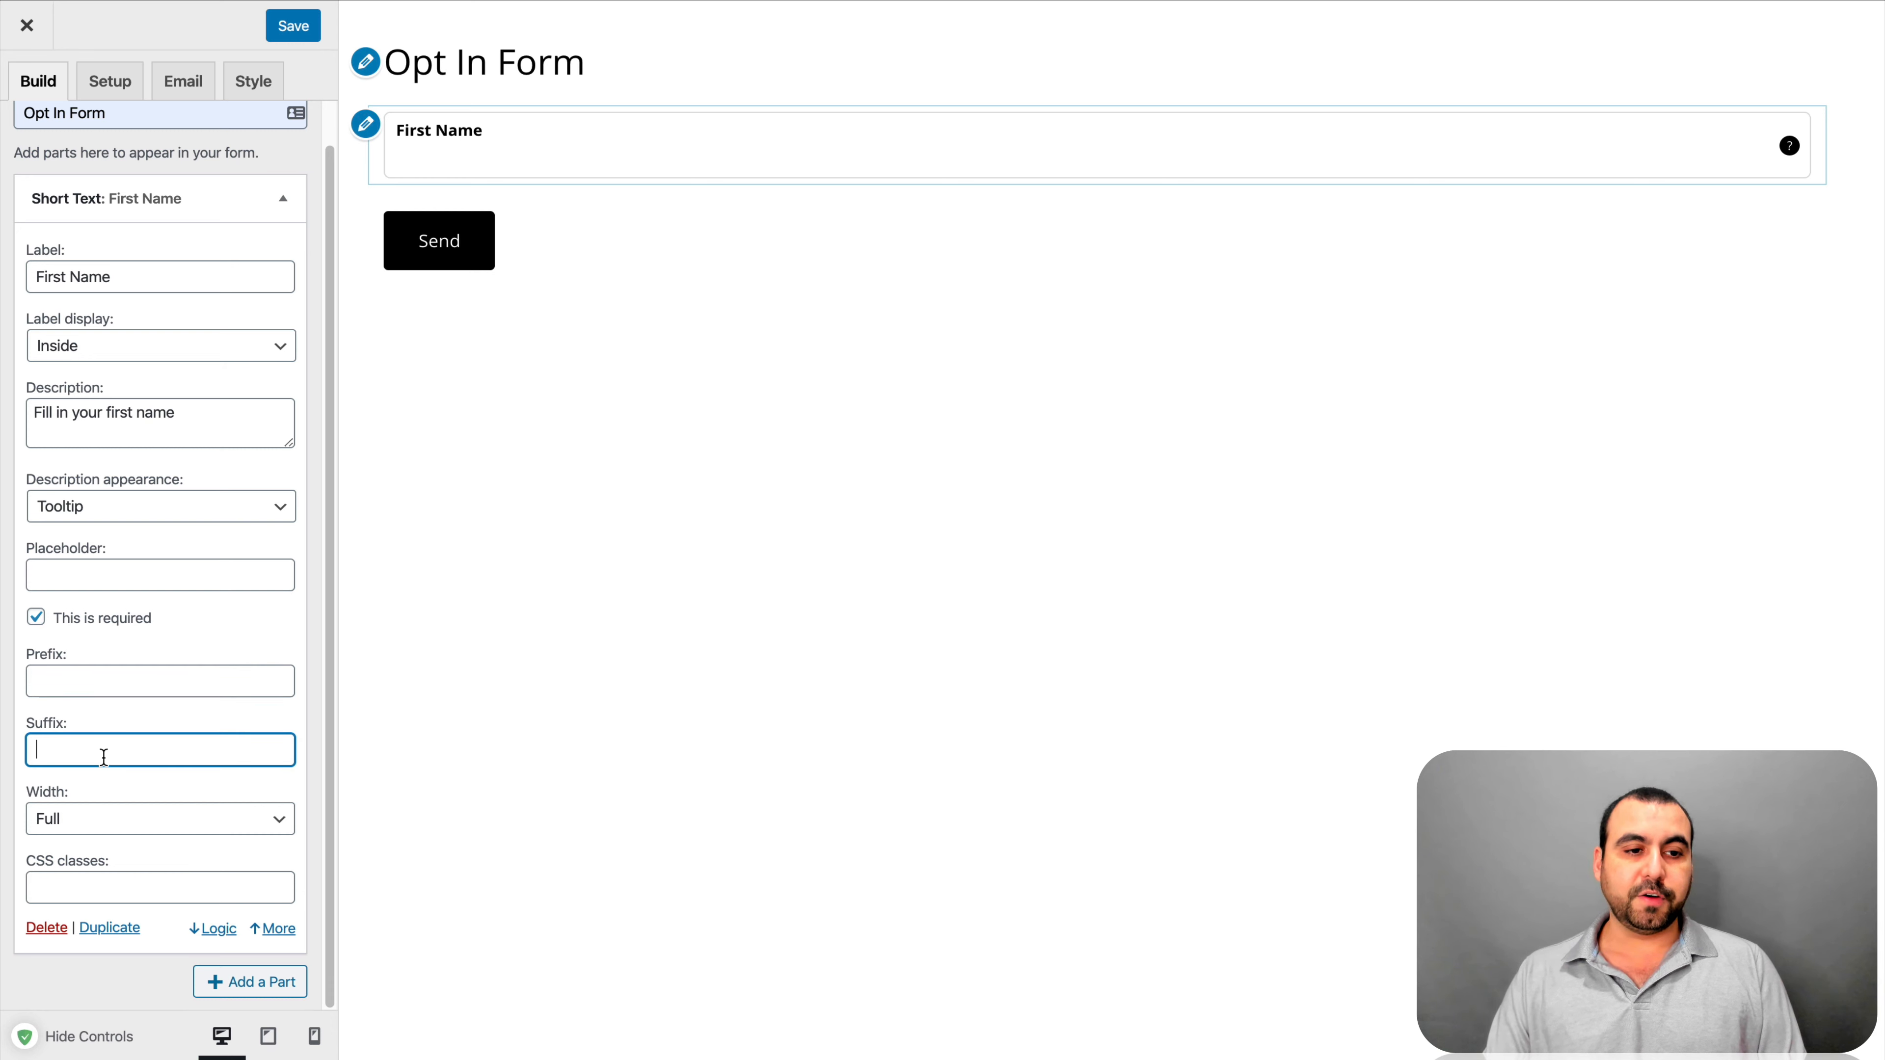
# Try the Half, Third, Quarter and Auto widths, then set the First Name width to Half
pyautogui.click(133, 820)
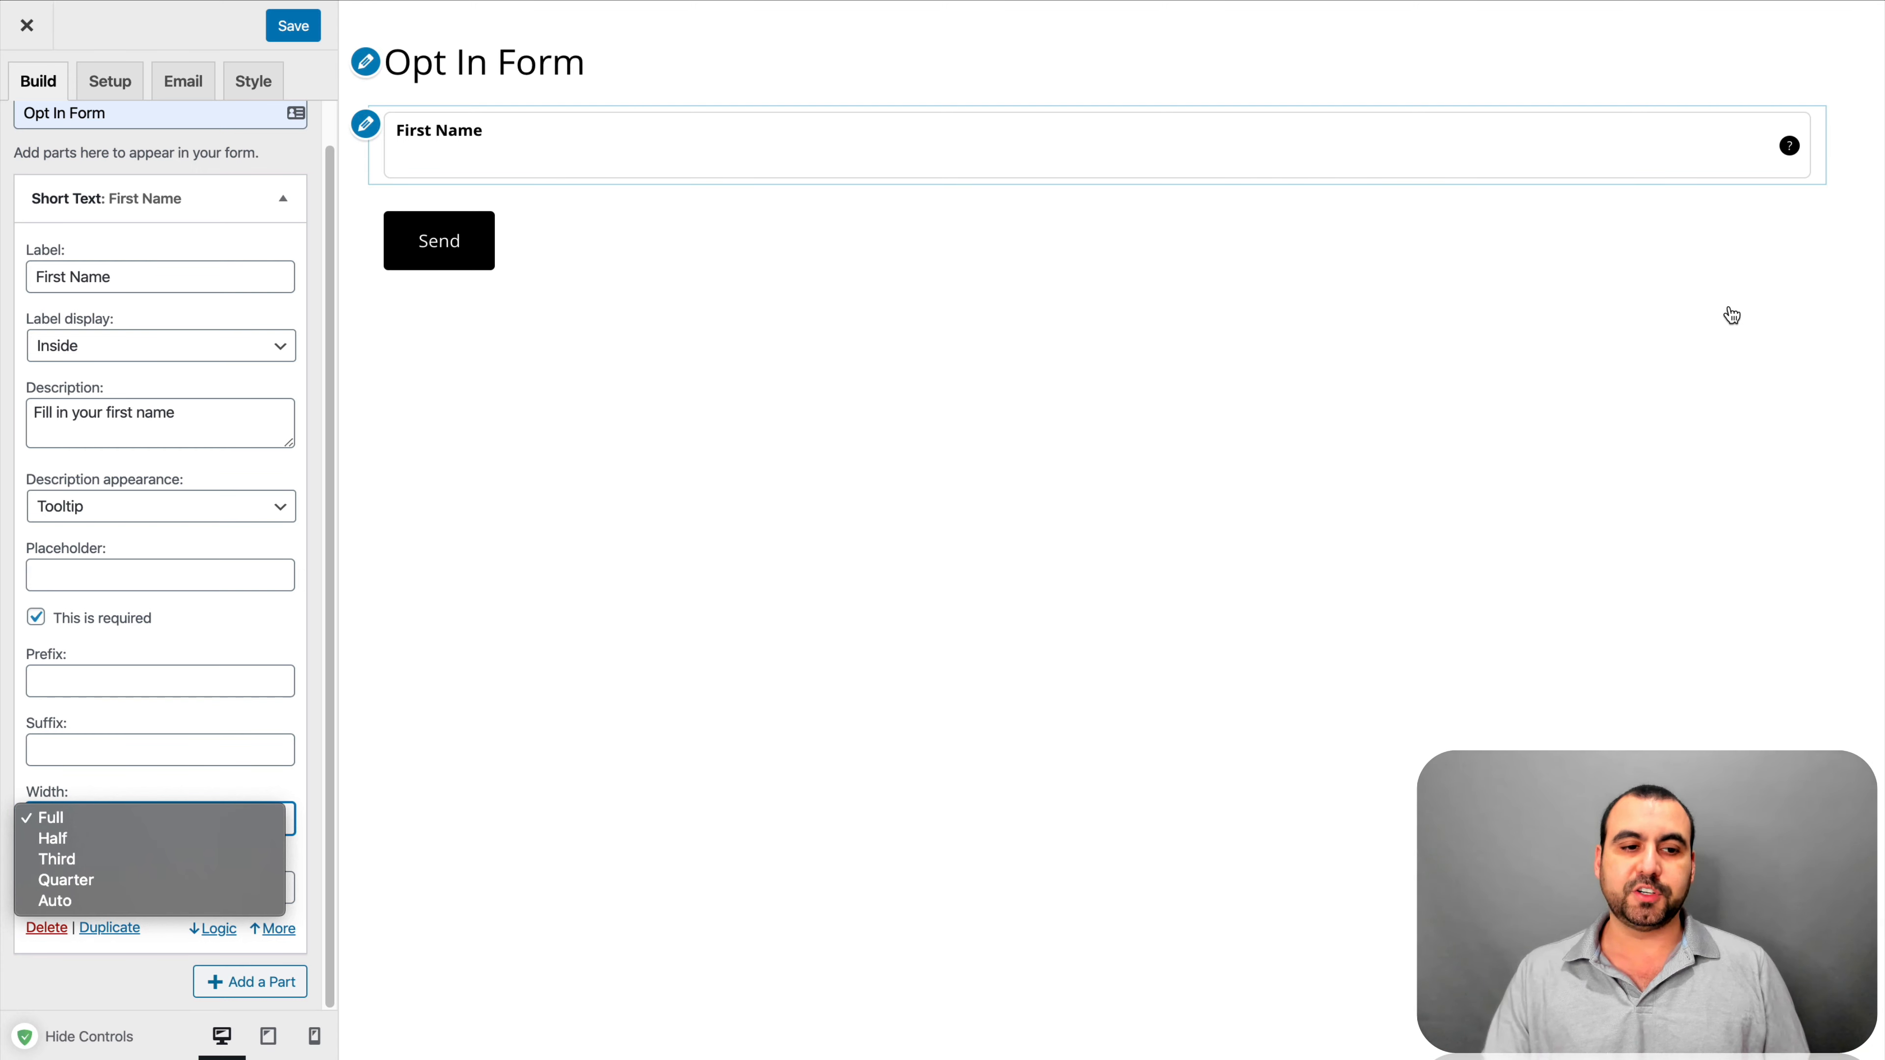
pyautogui.click(171, 839)
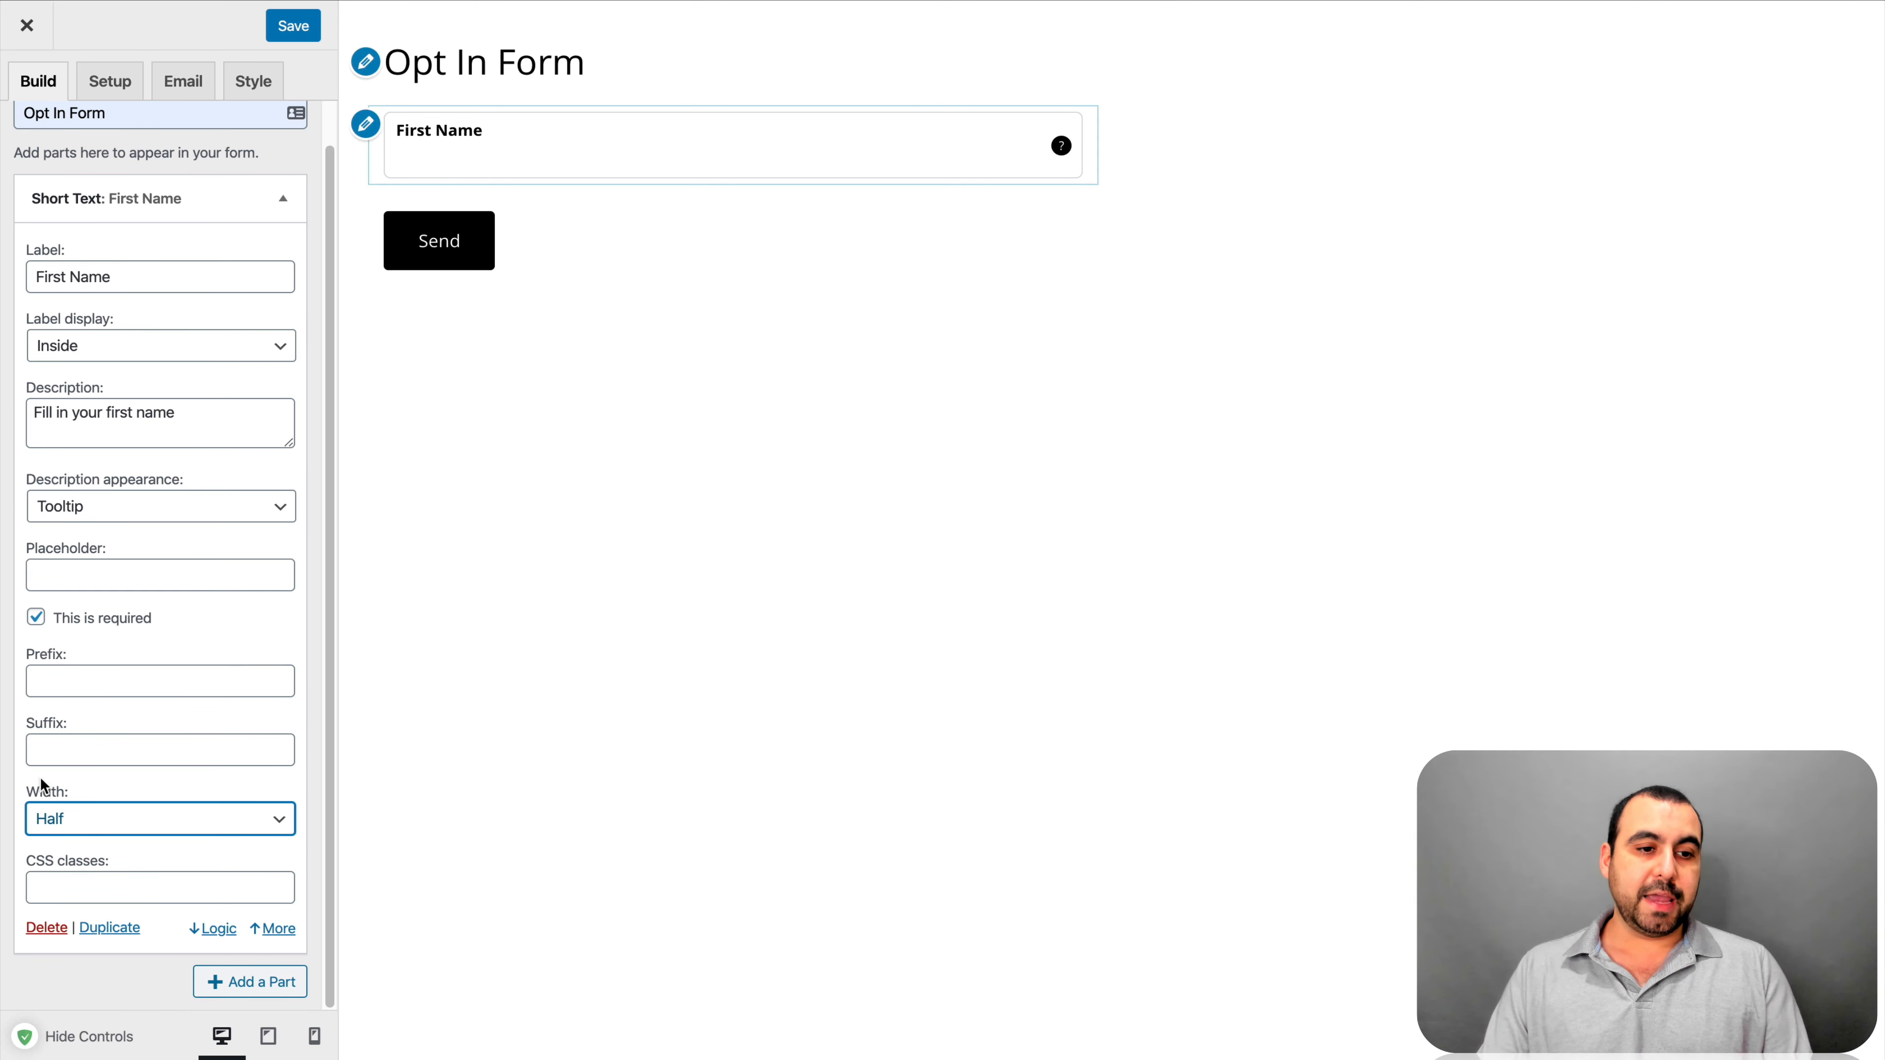
pyautogui.click(65, 818)
pyautogui.click(114, 840)
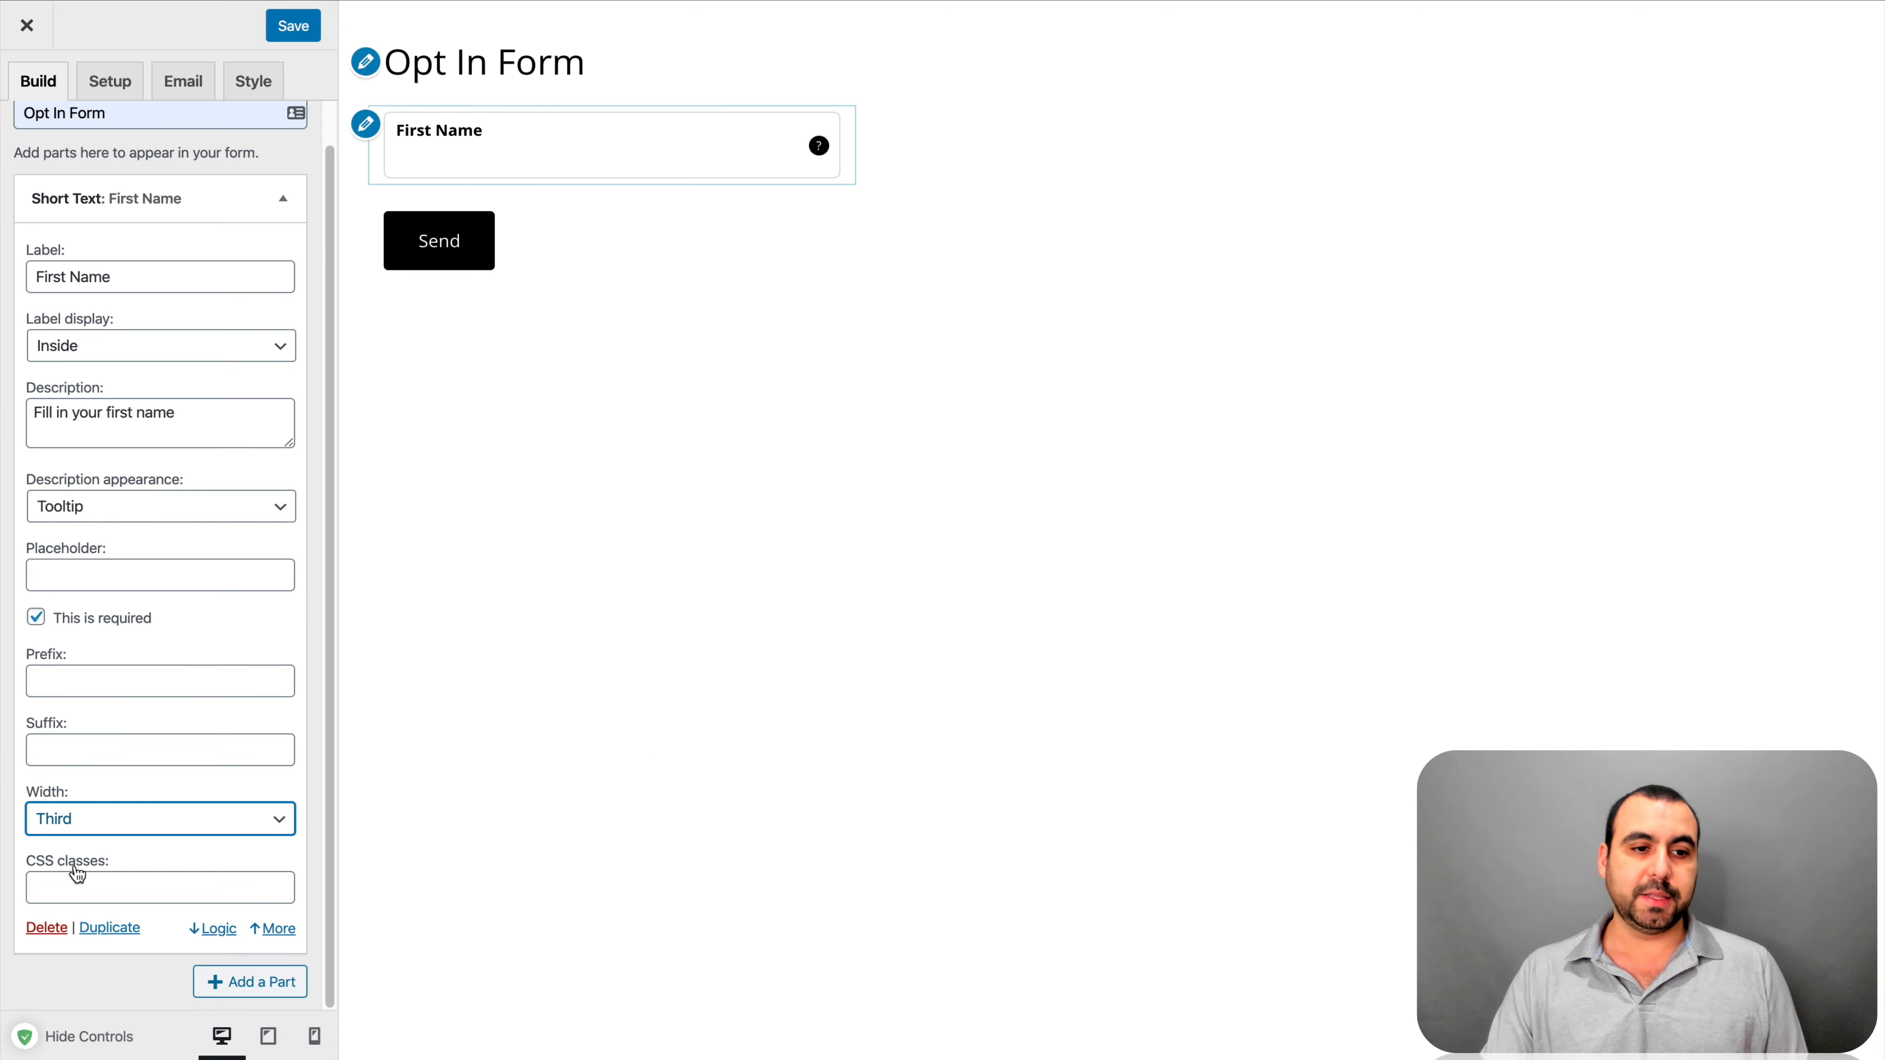
pyautogui.click(115, 818)
pyautogui.click(150, 845)
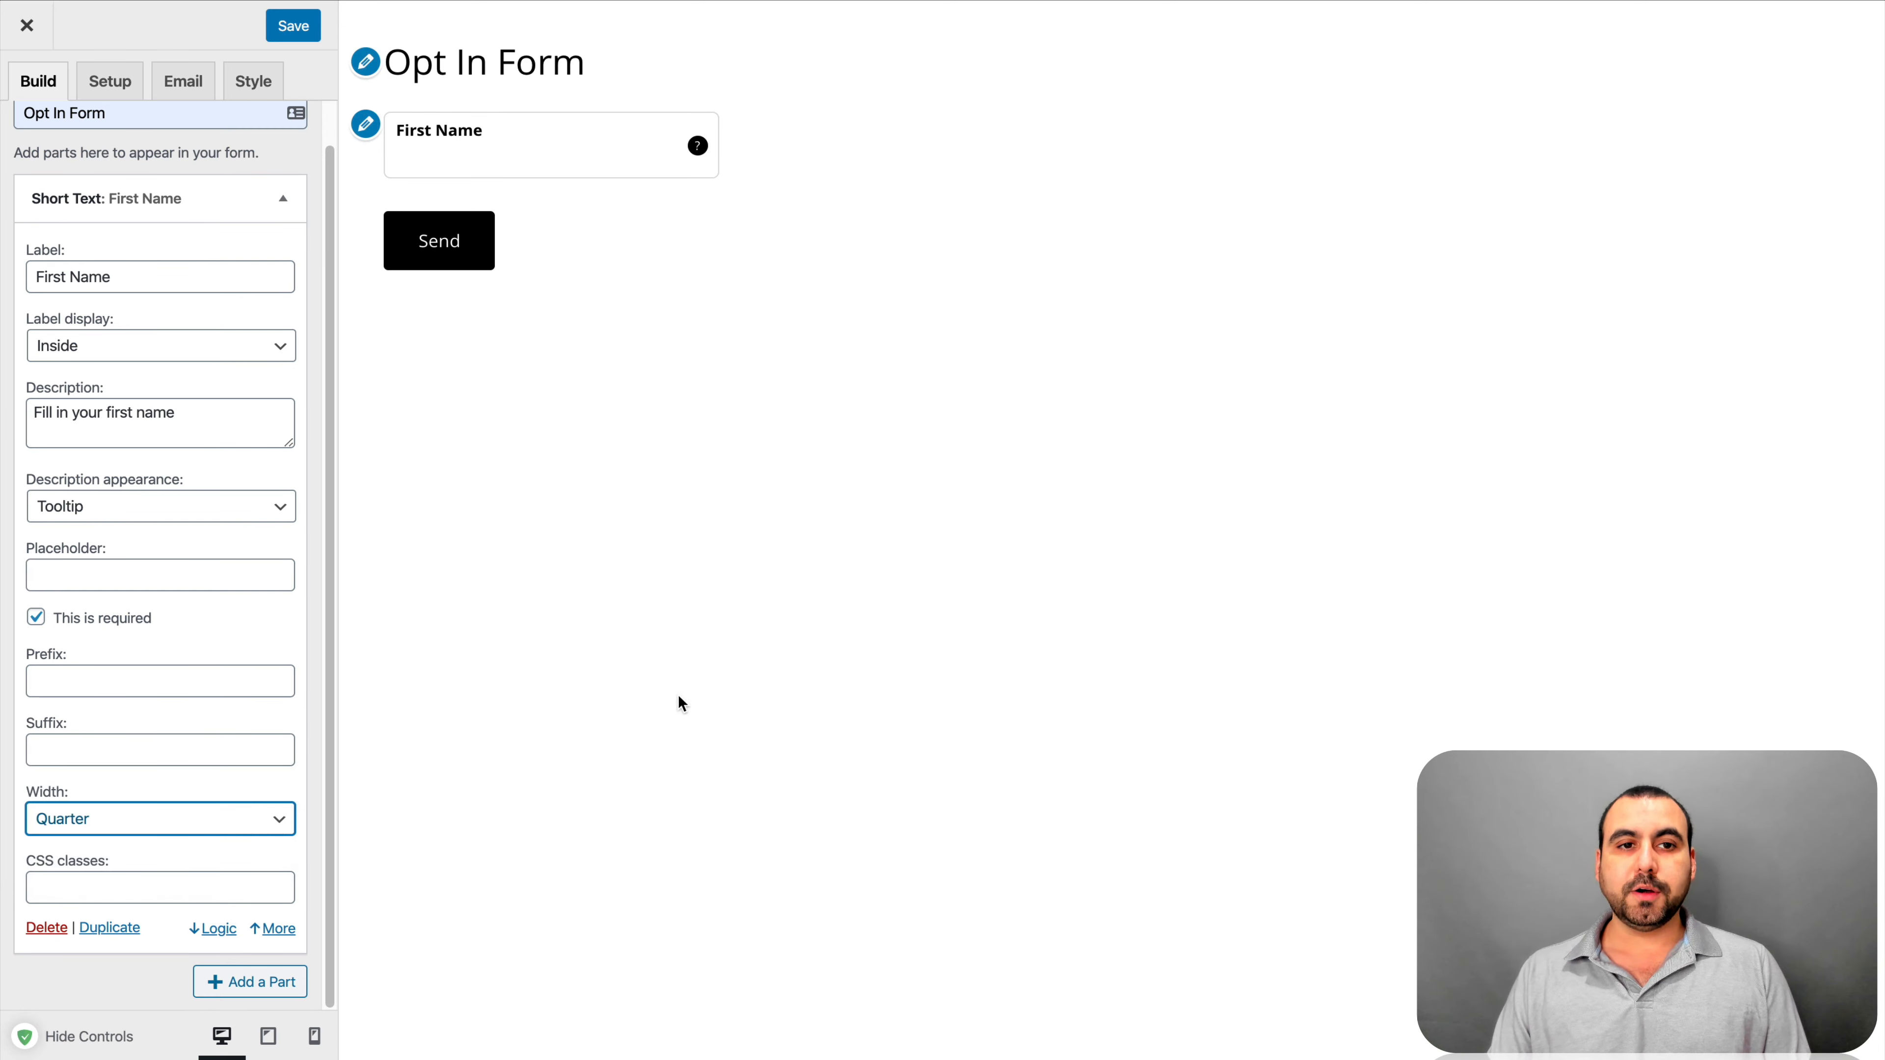
pyautogui.click(279, 818)
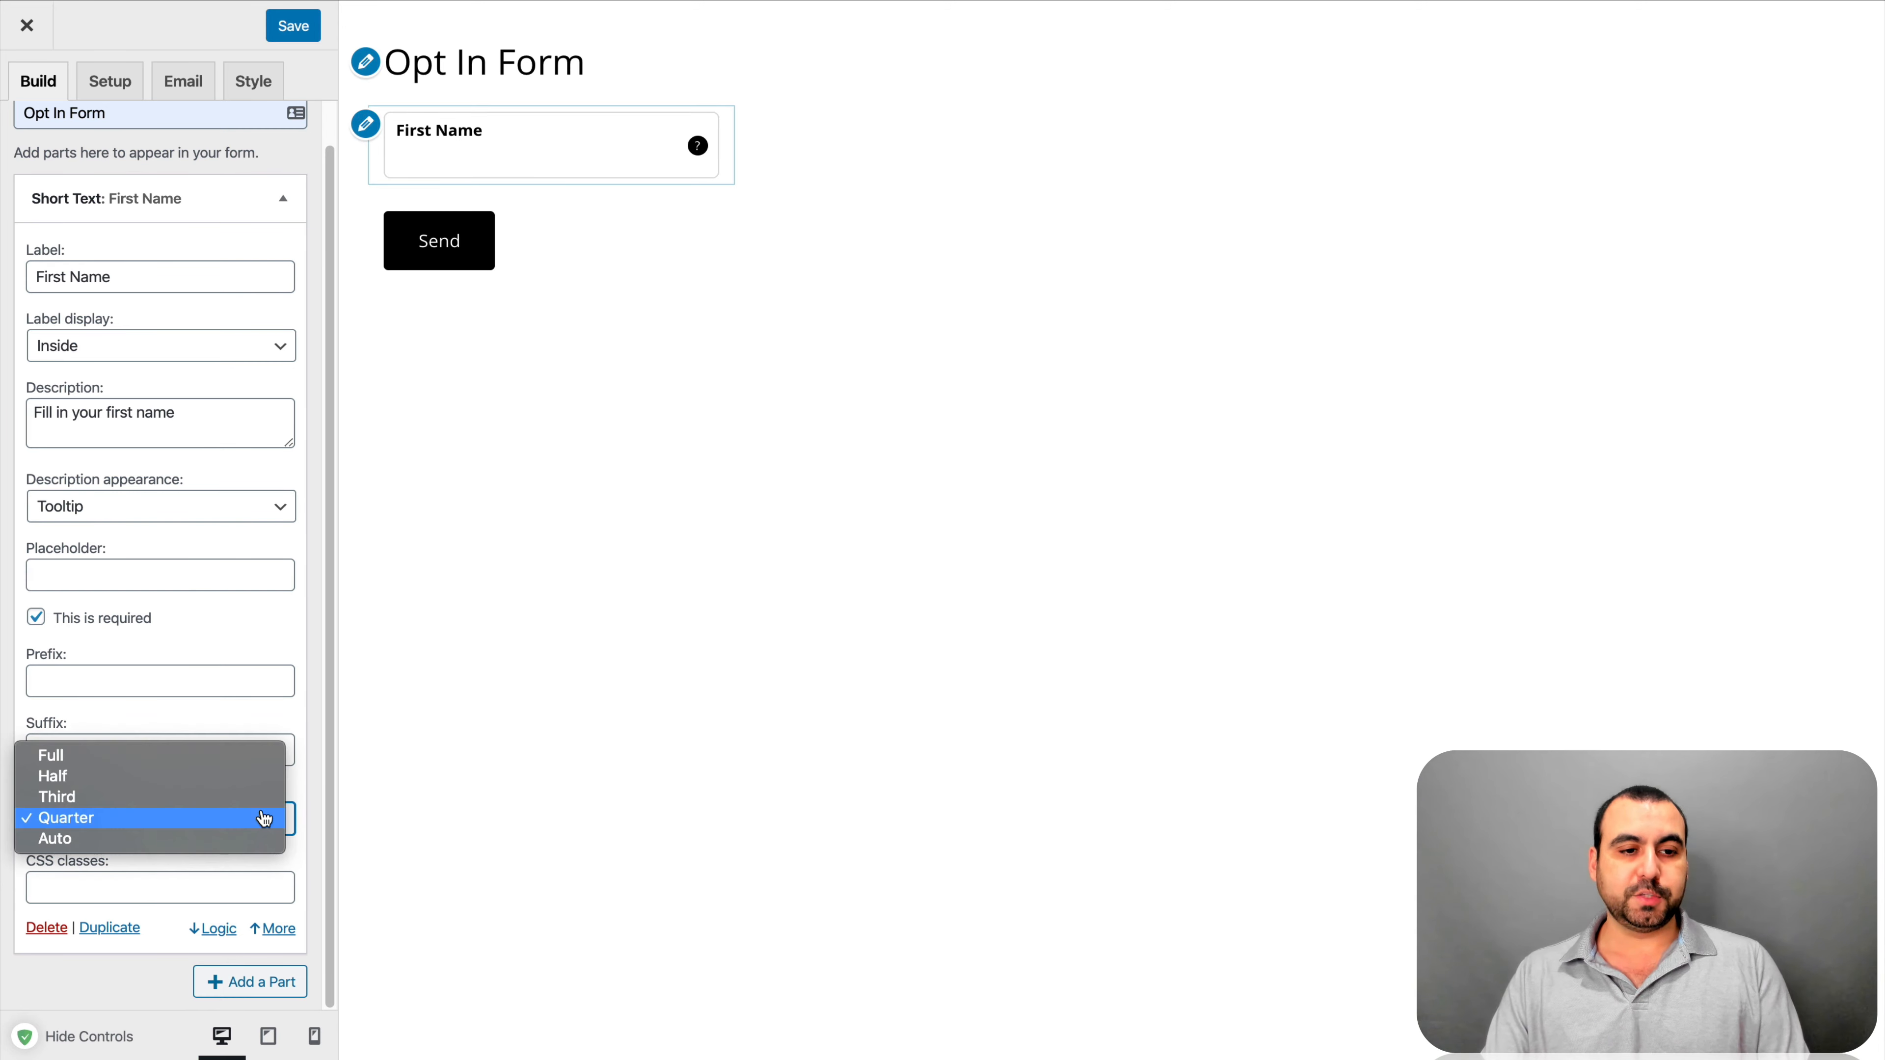
pyautogui.click(159, 846)
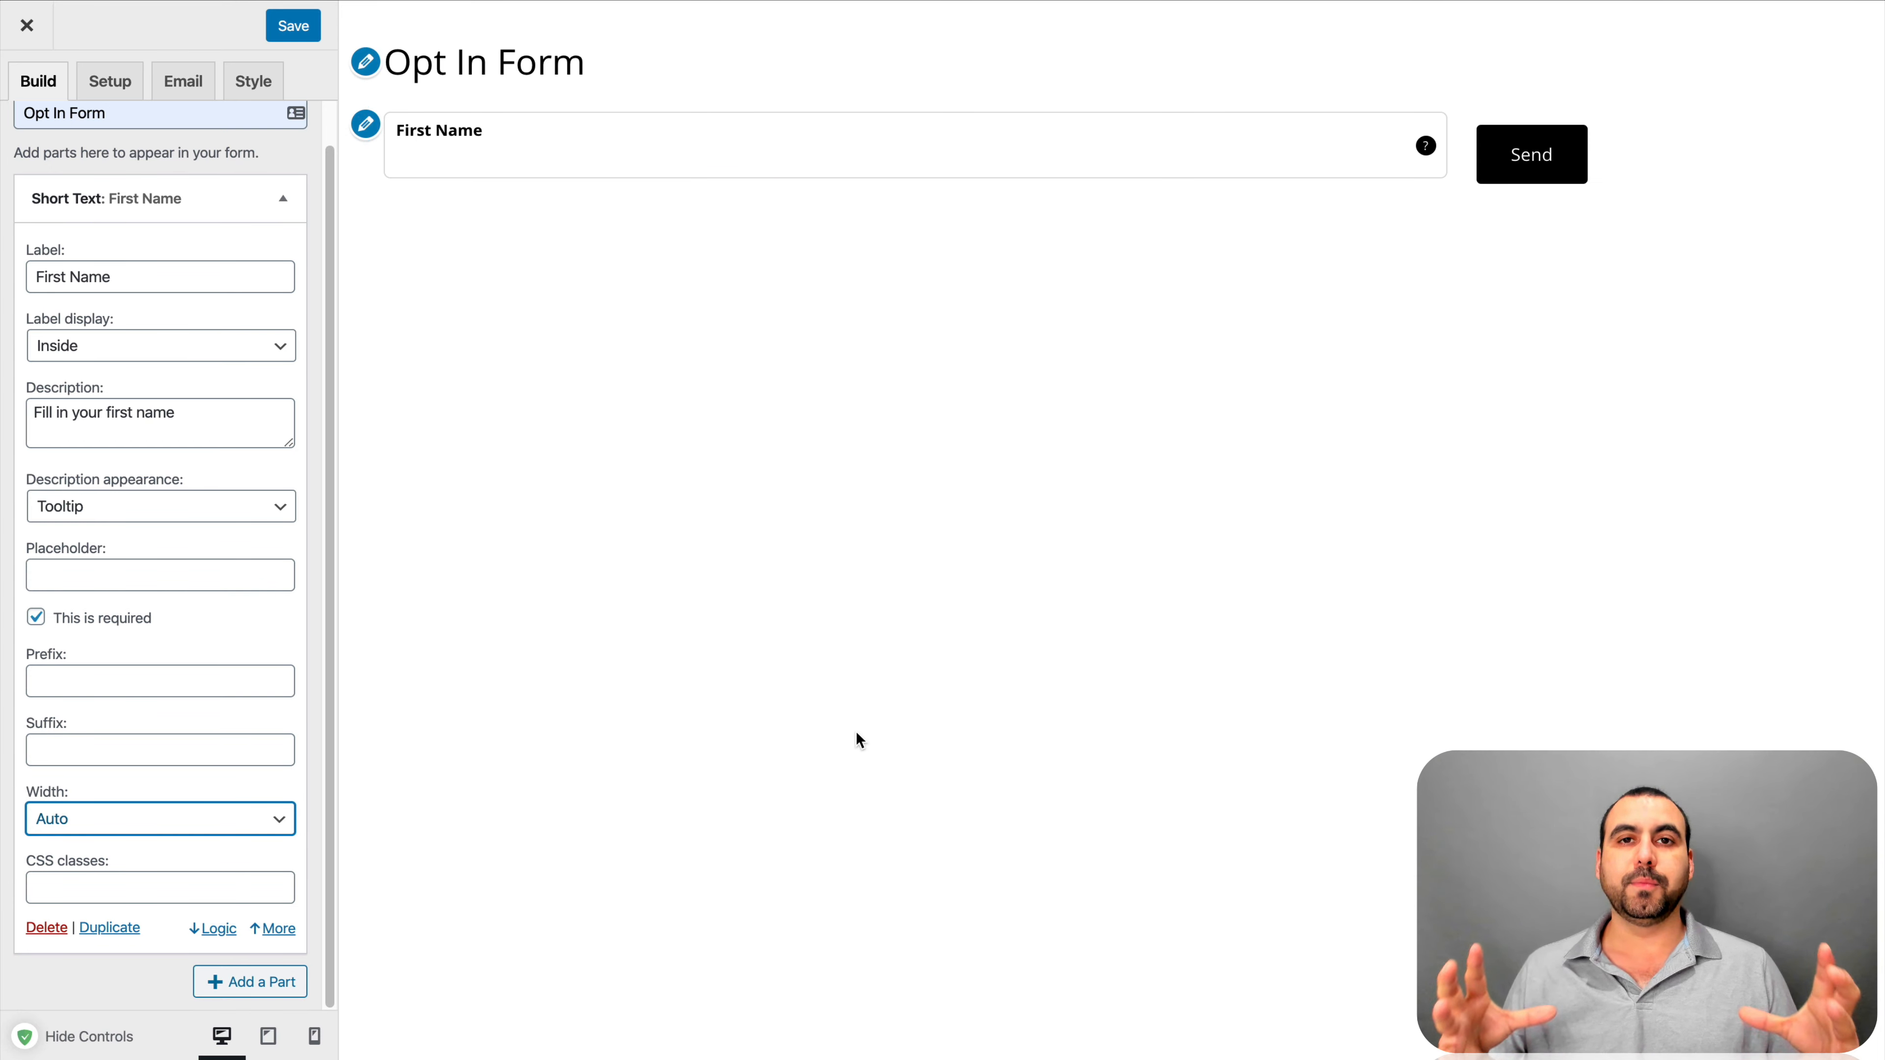
pyautogui.click(236, 818)
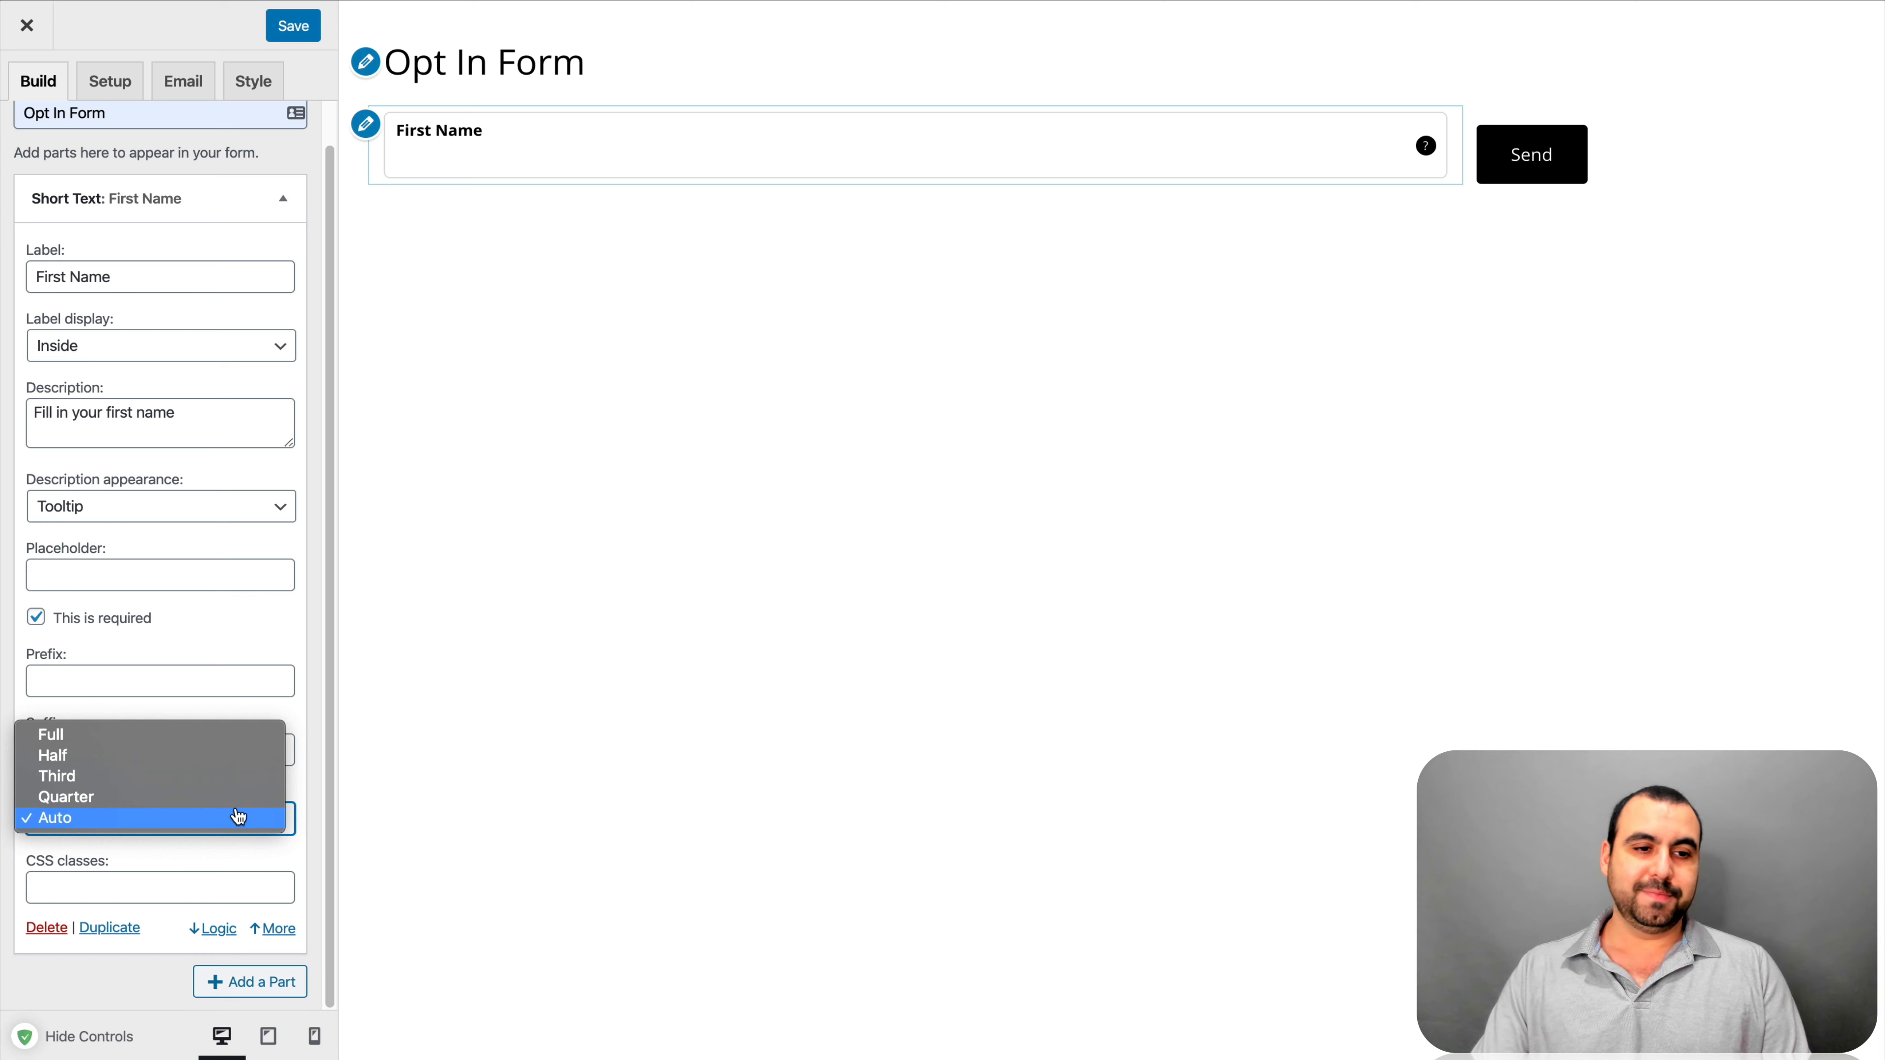
pyautogui.click(113, 760)
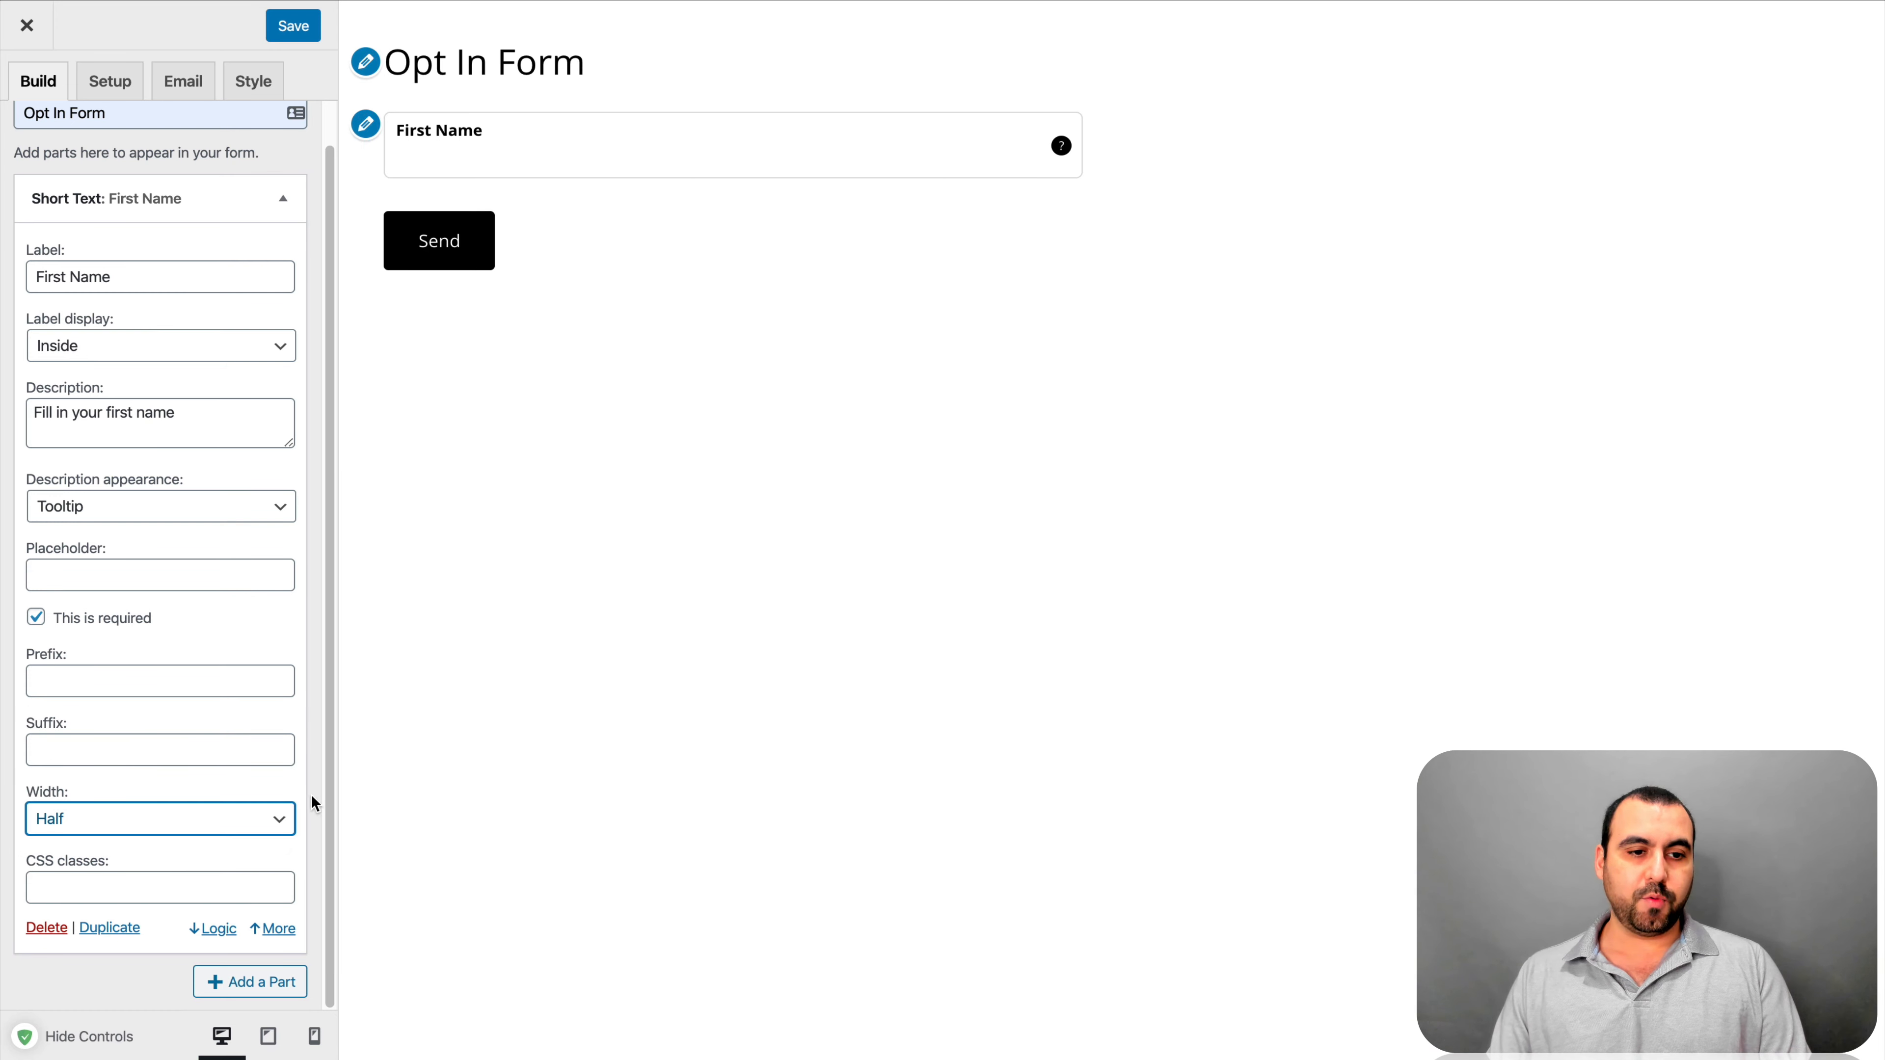
# Duplicate the First Name field and relabel the copy 'Last Name'
pyautogui.click(106, 928)
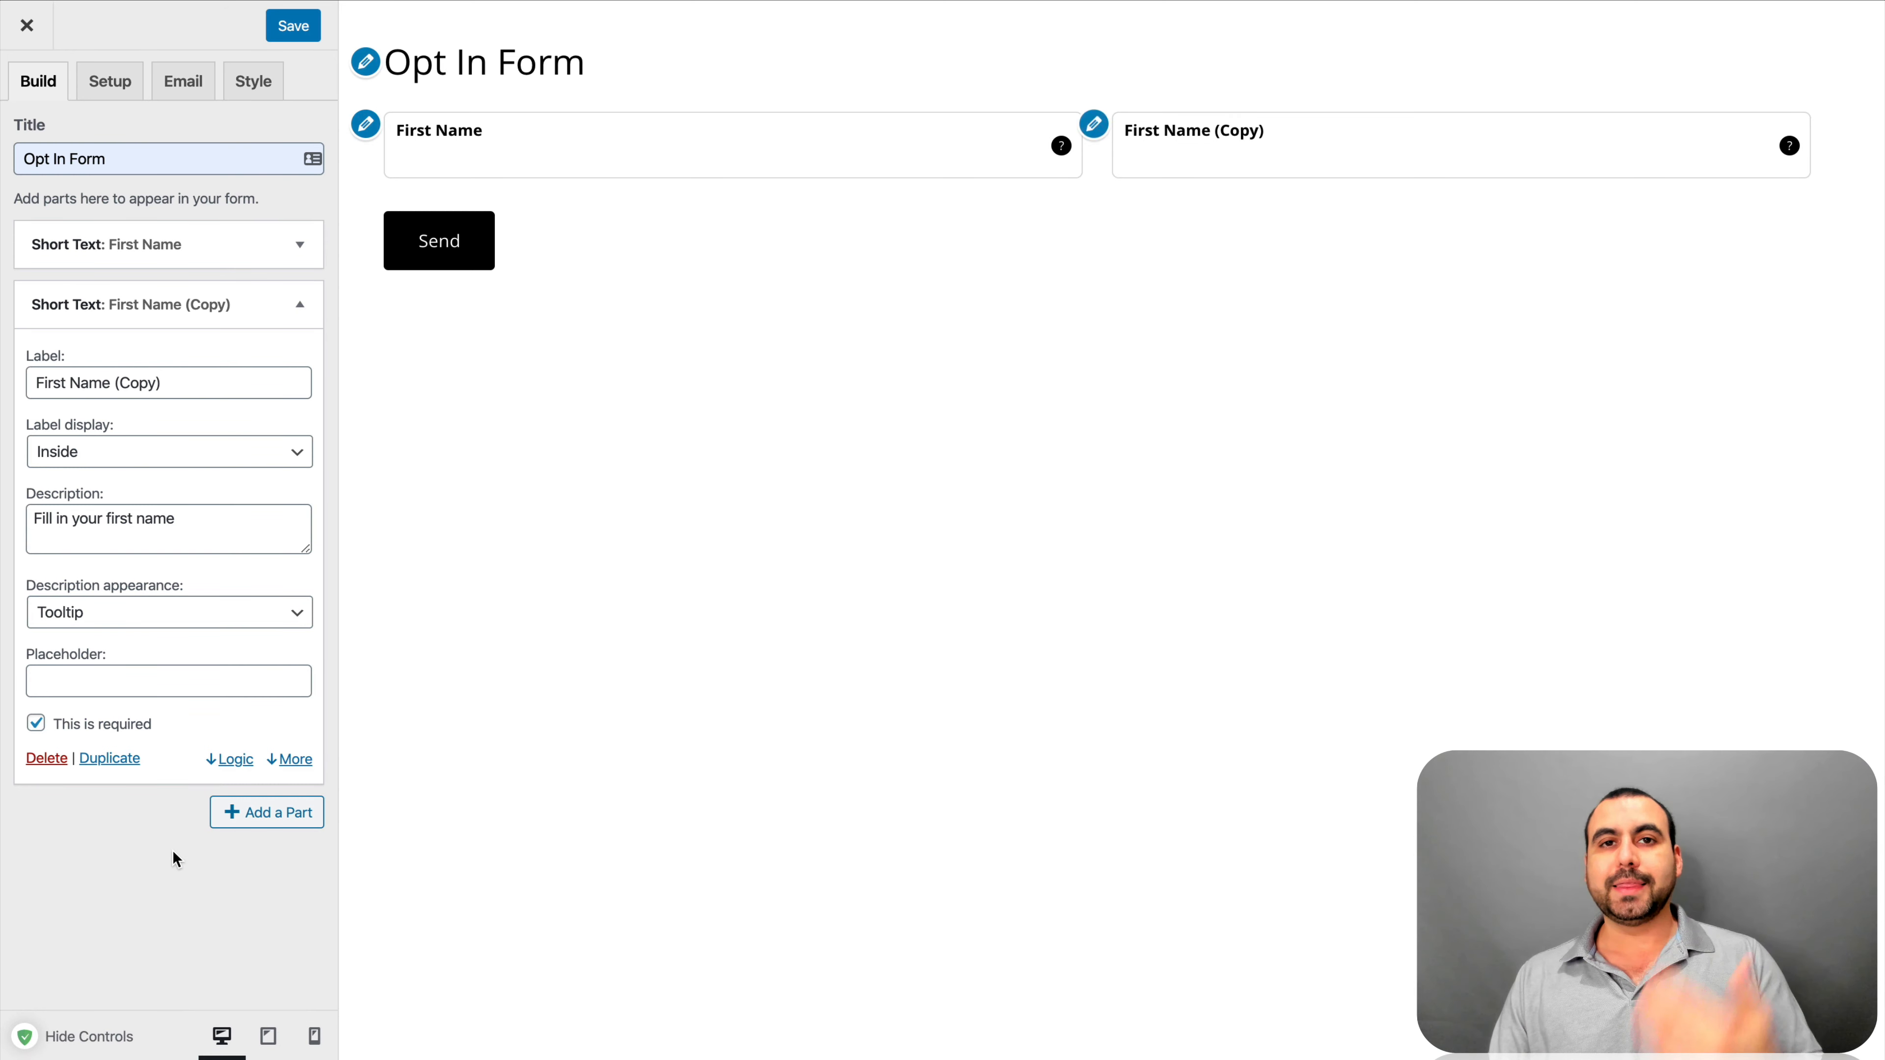
pyautogui.moveTo(178, 386); pyautogui.dragTo(3, 392)
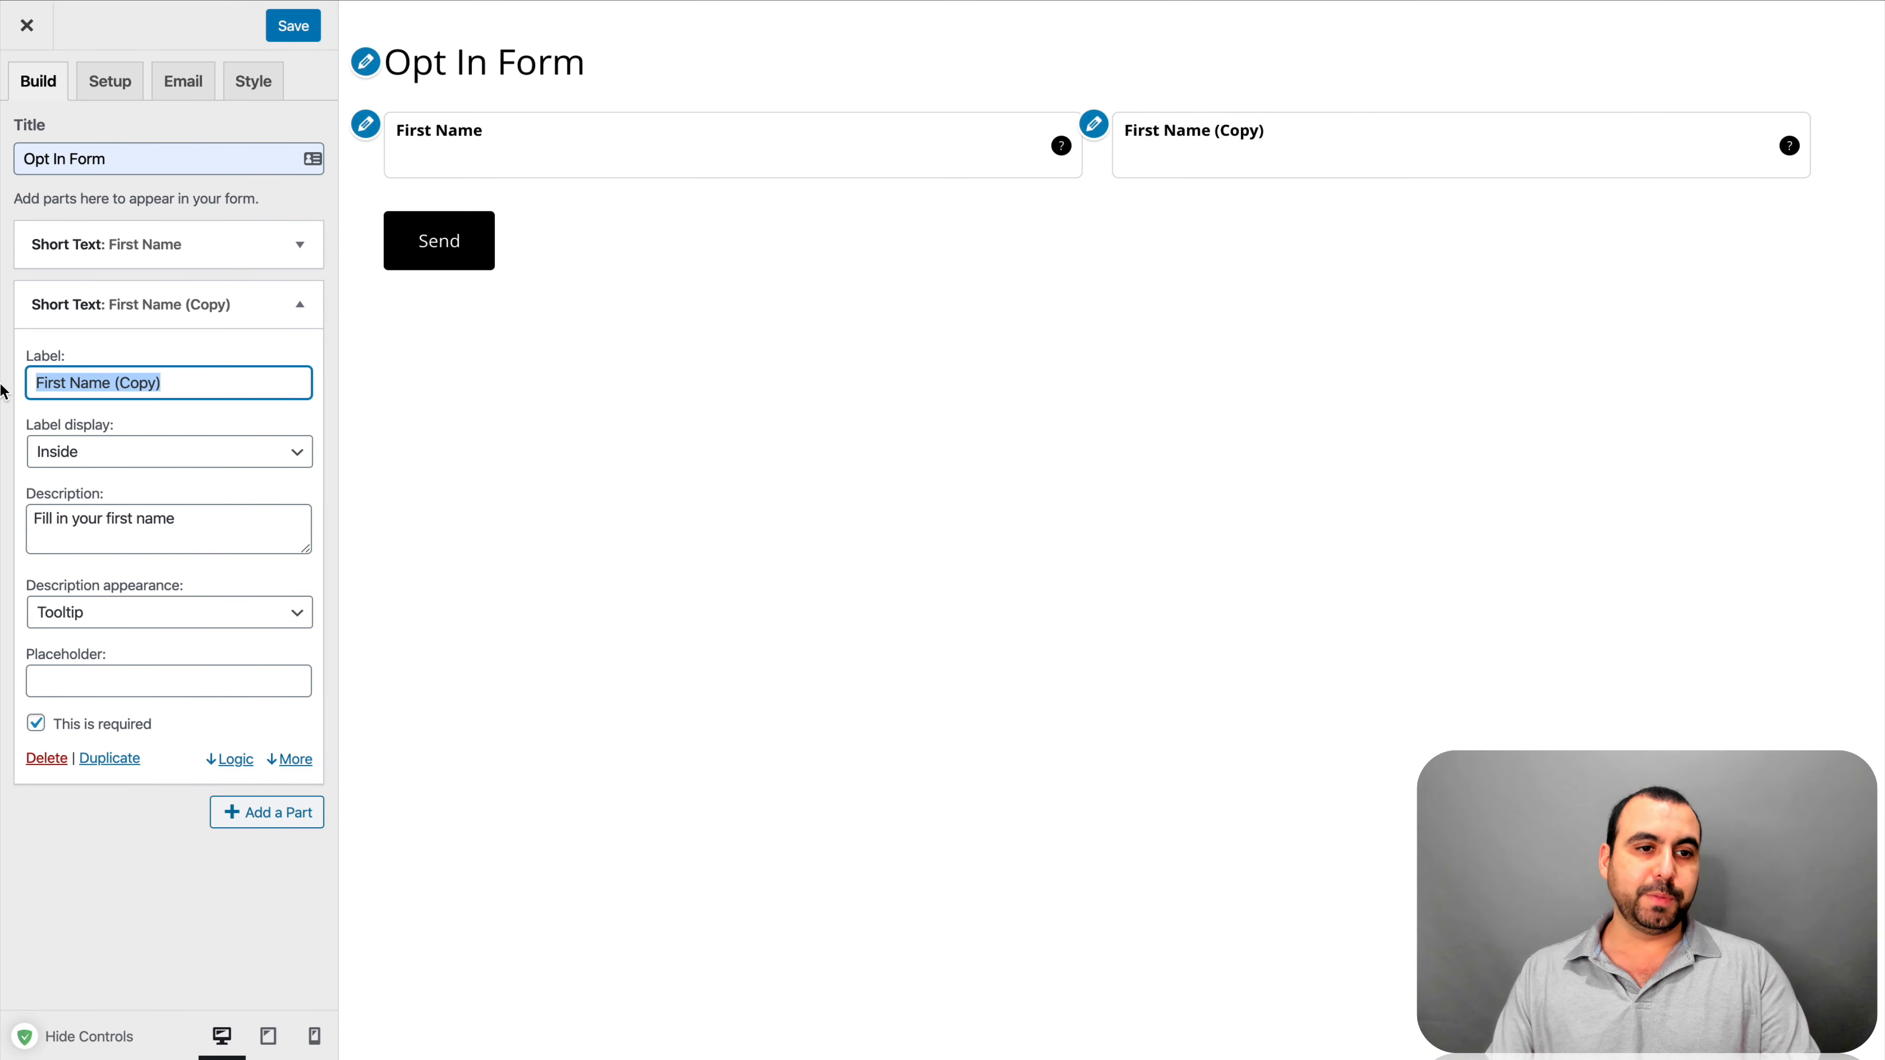
pyautogui.write('Last')
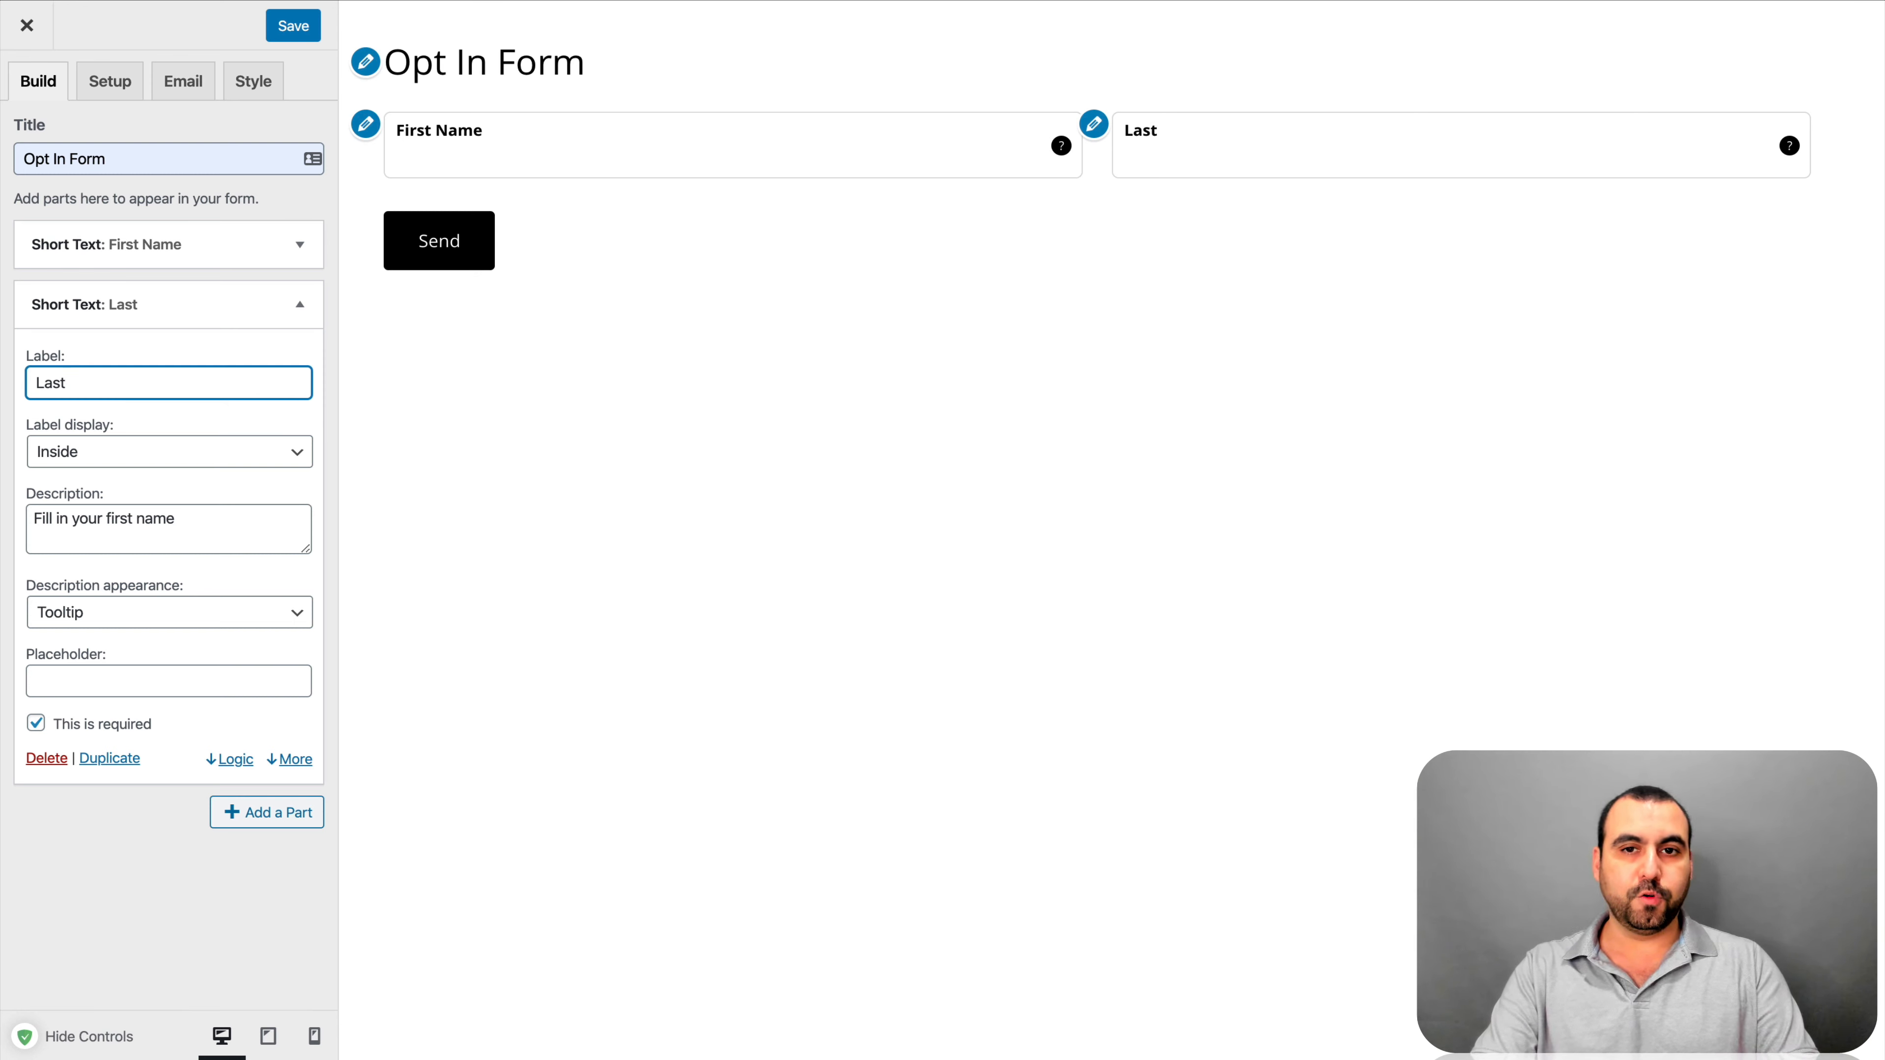
pyautogui.write(' Name')
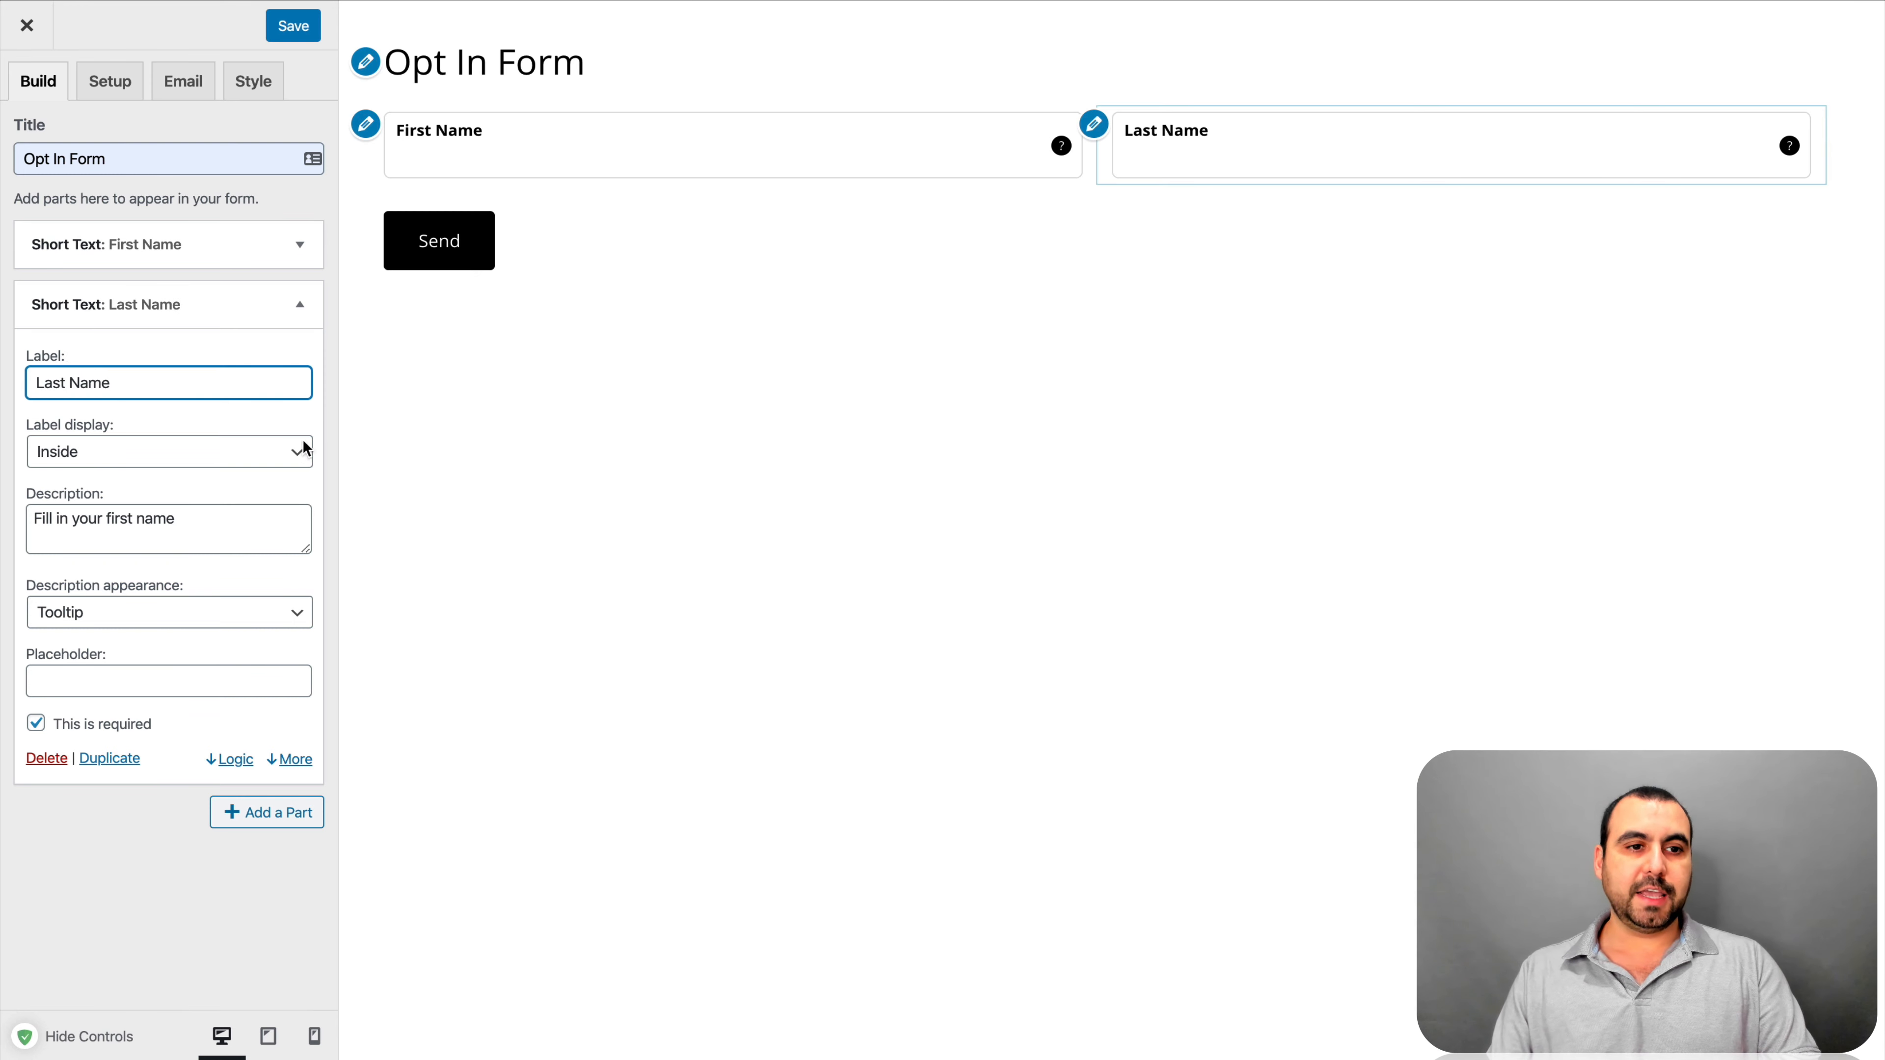
# Change the copy's description to 'Fill in your last name' and add a Long Text part
pyautogui.doubleClick(121, 518)
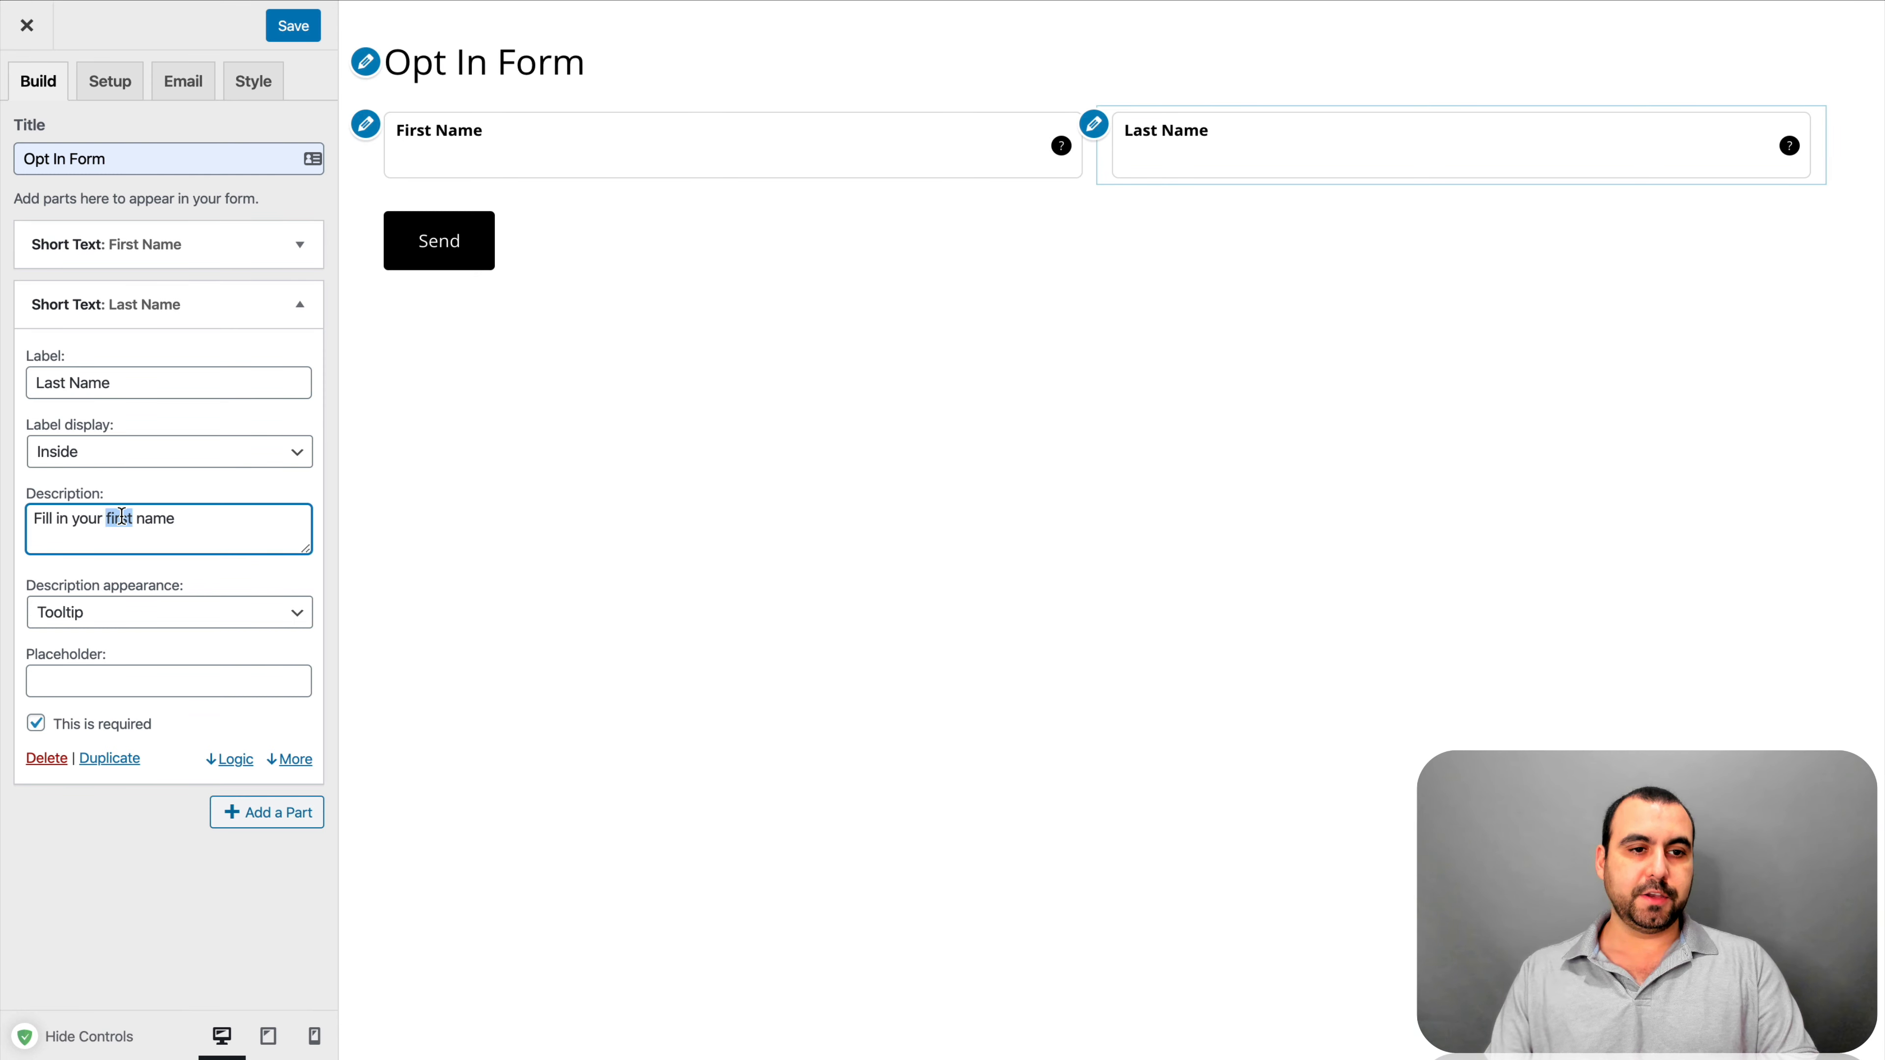
pyautogui.write('last')
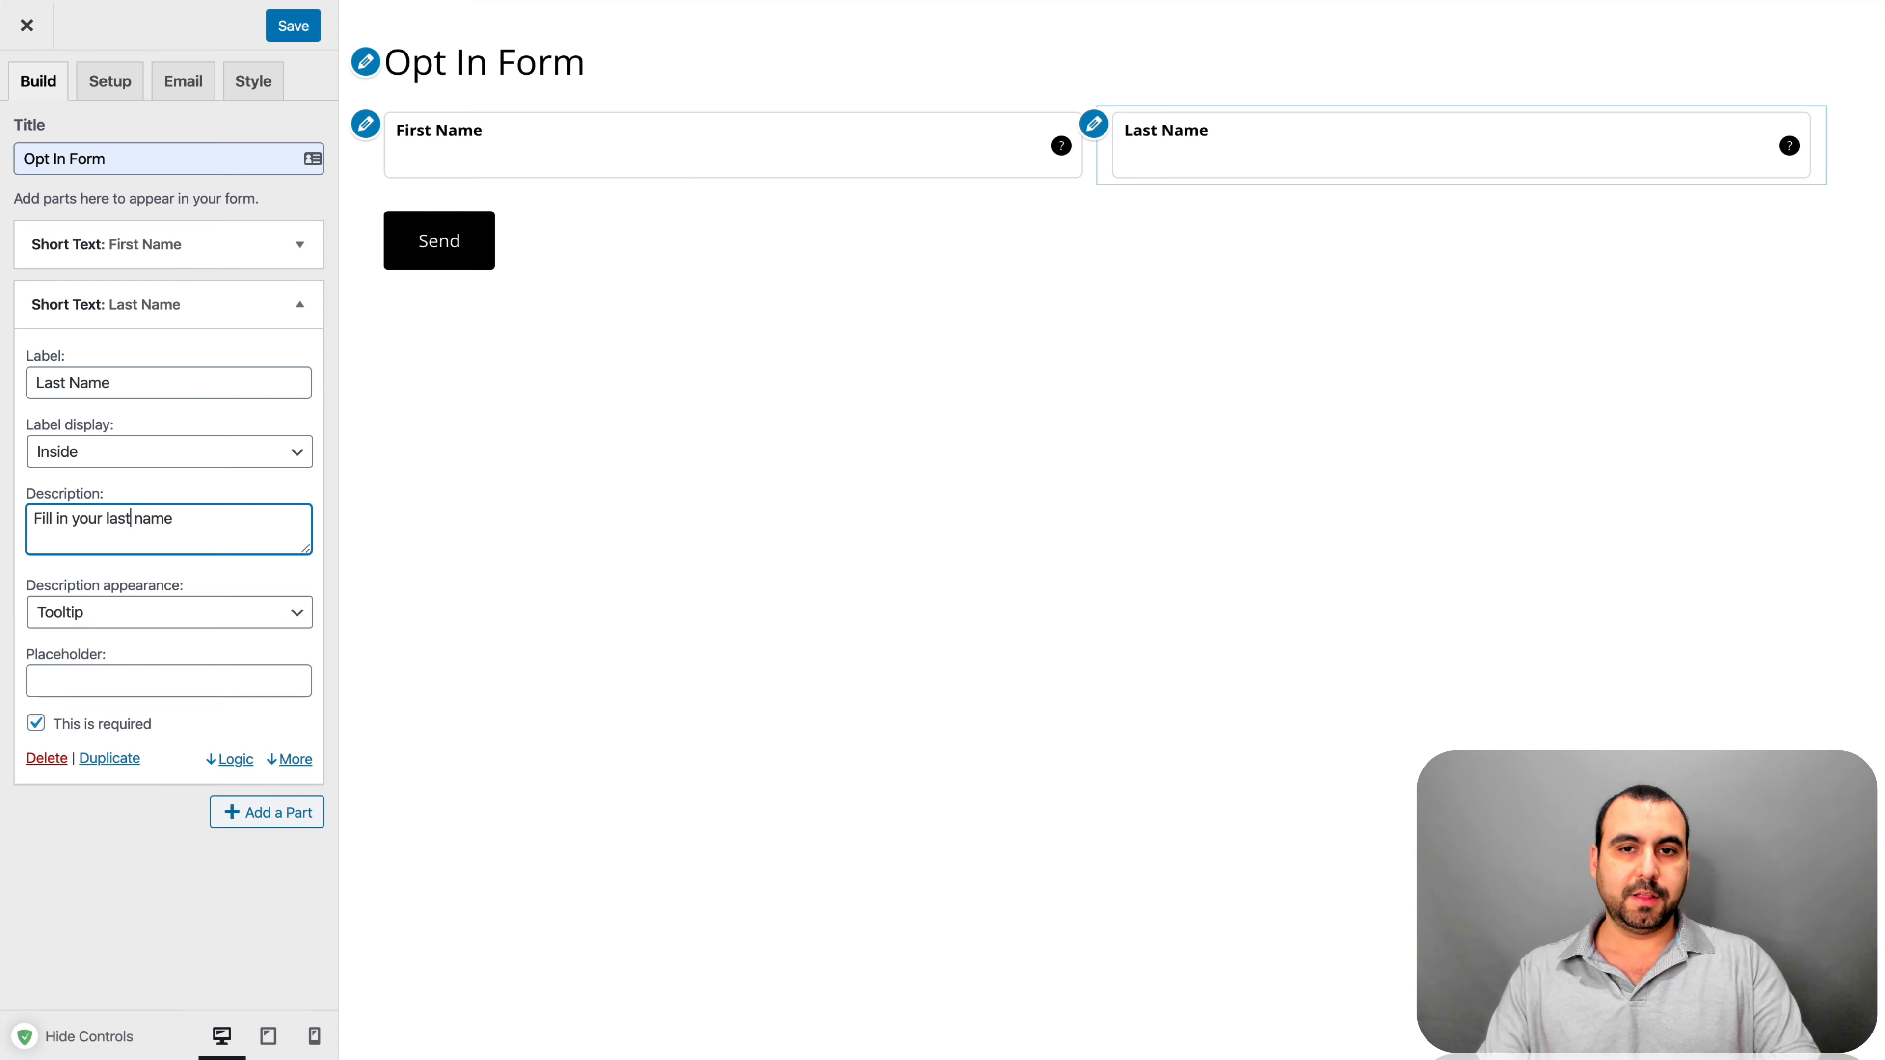
pyautogui.click(325, 586)
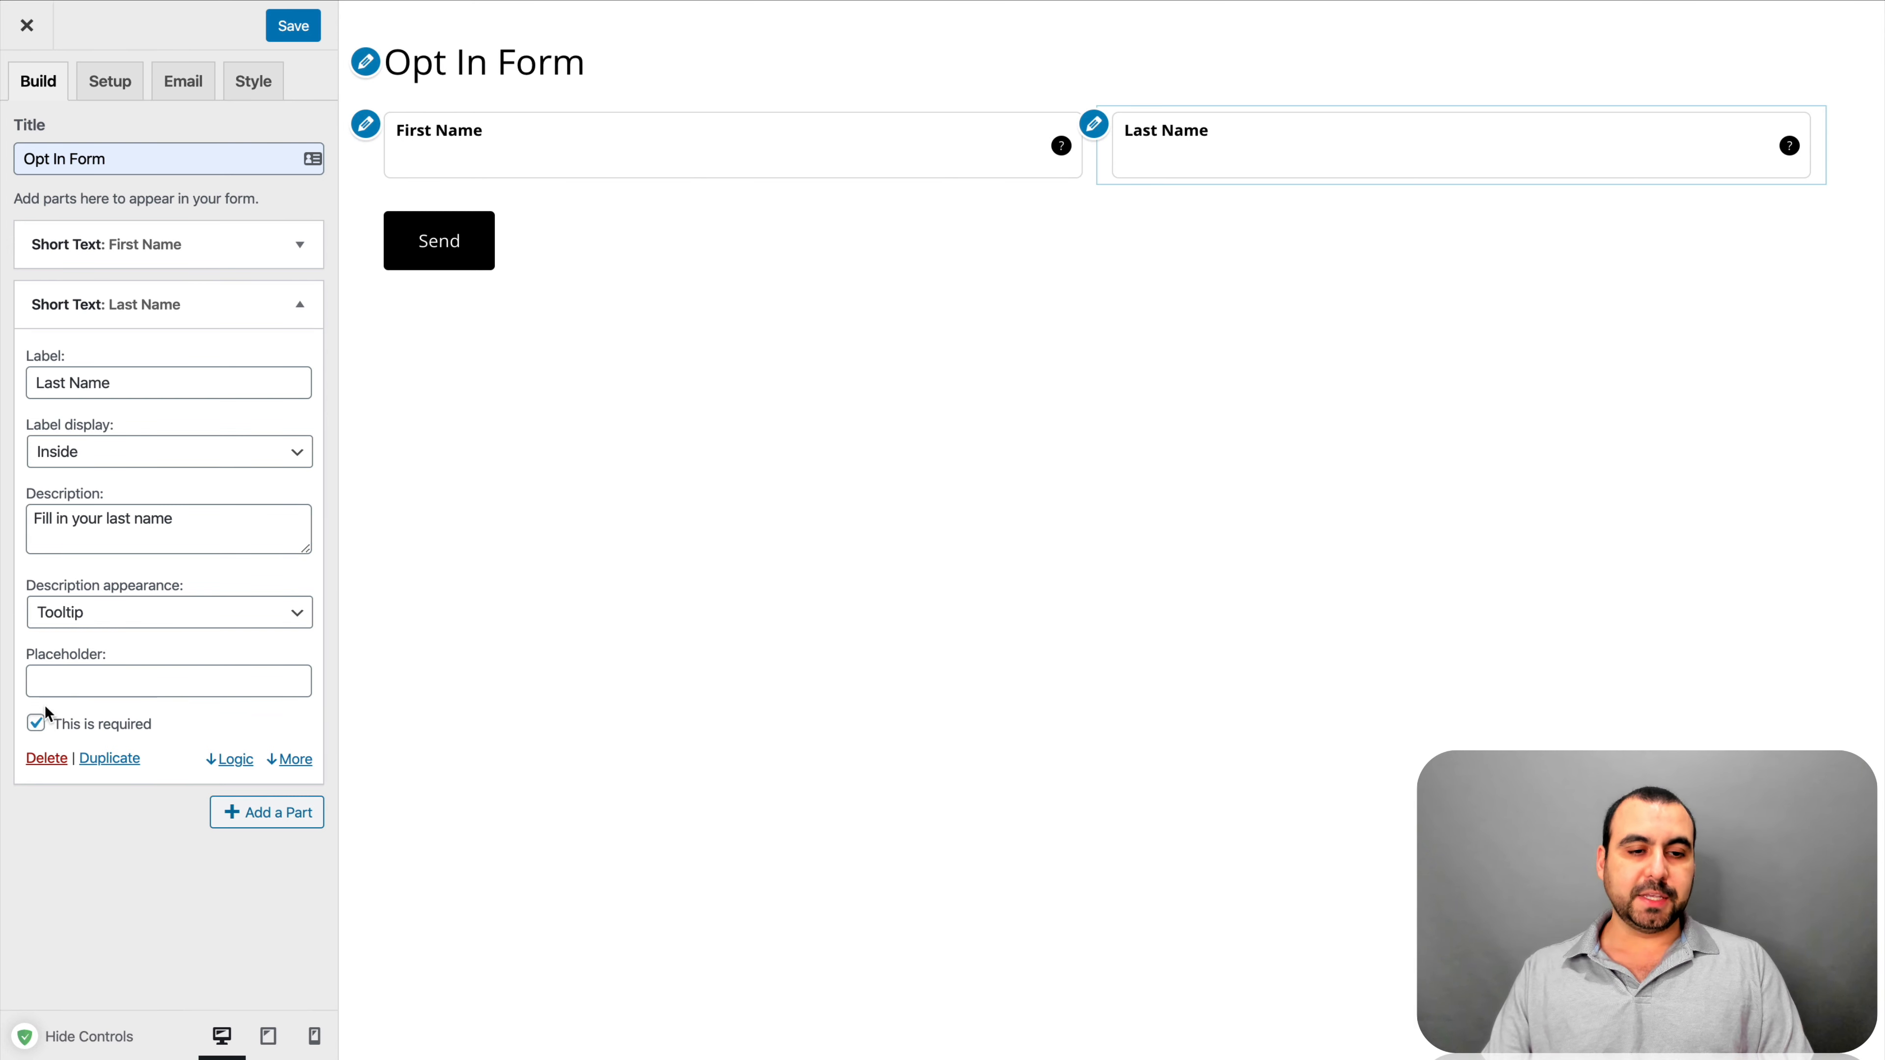
pyautogui.click(300, 305)
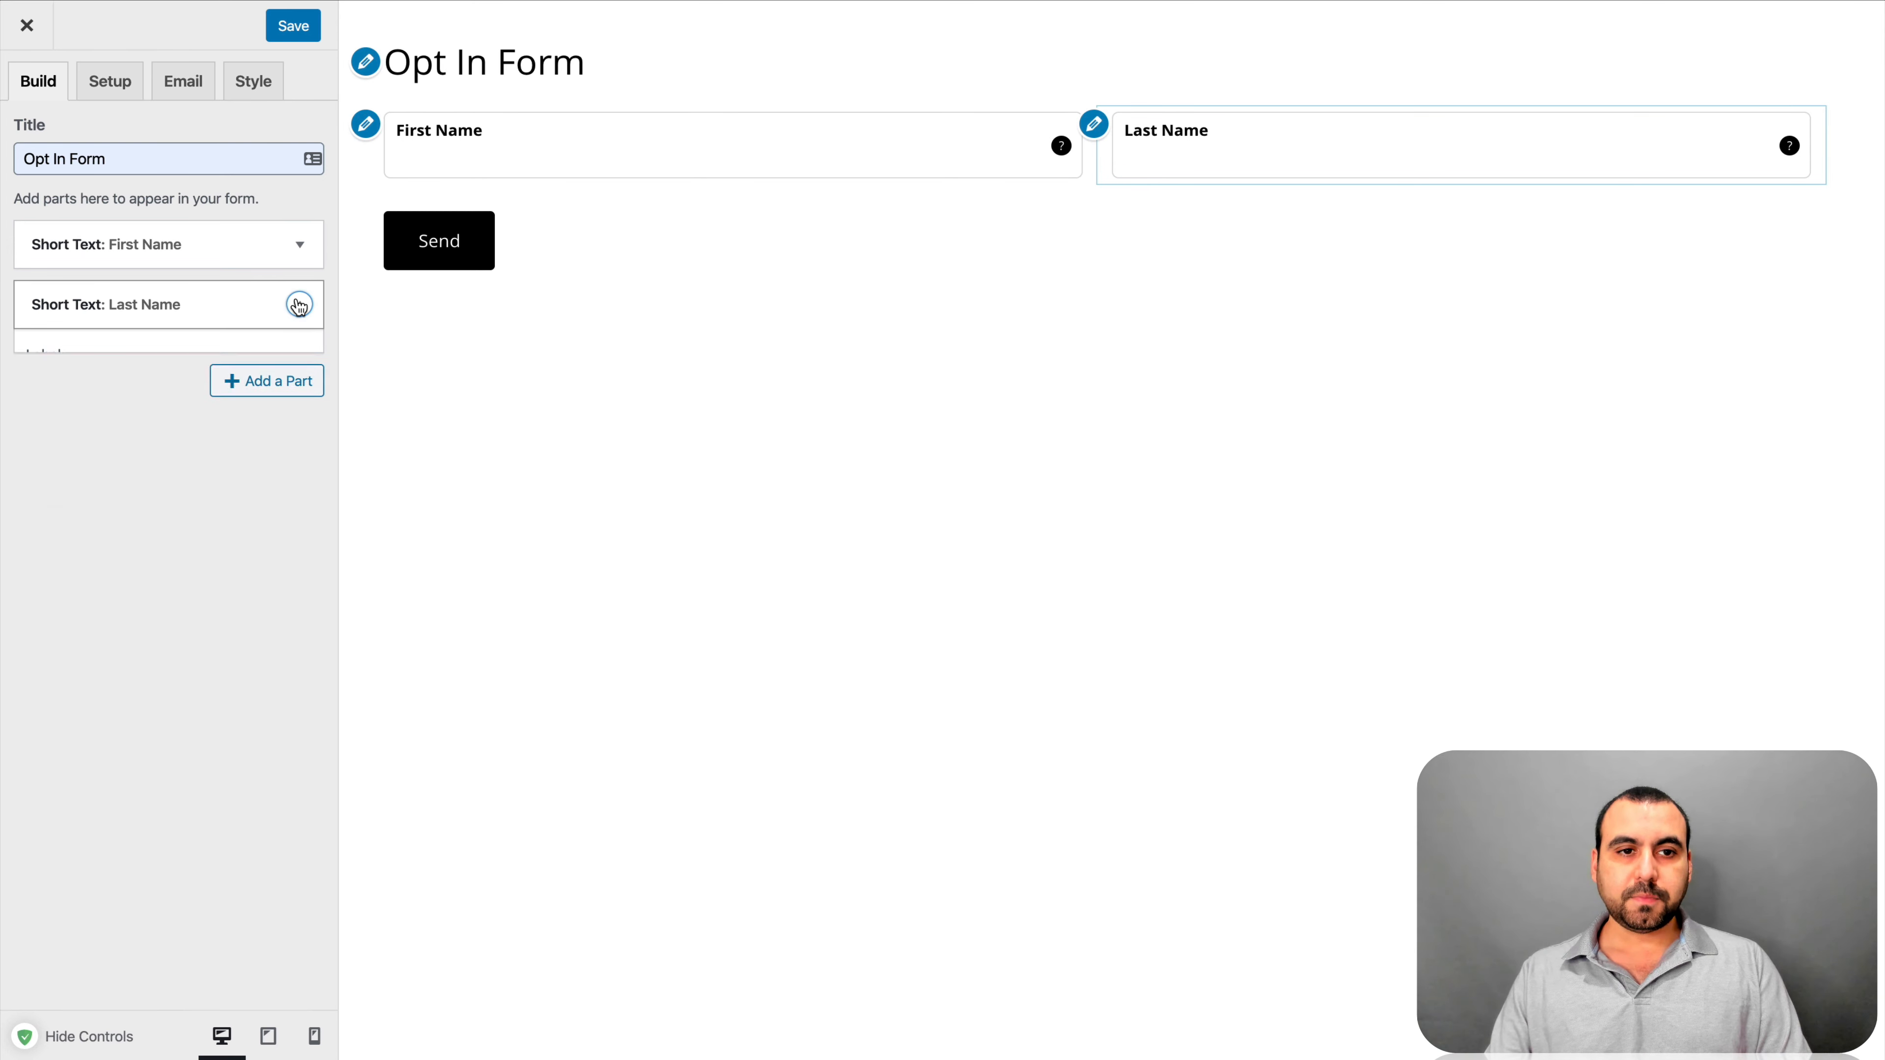
pyautogui.click(279, 357)
pyautogui.click(460, 183)
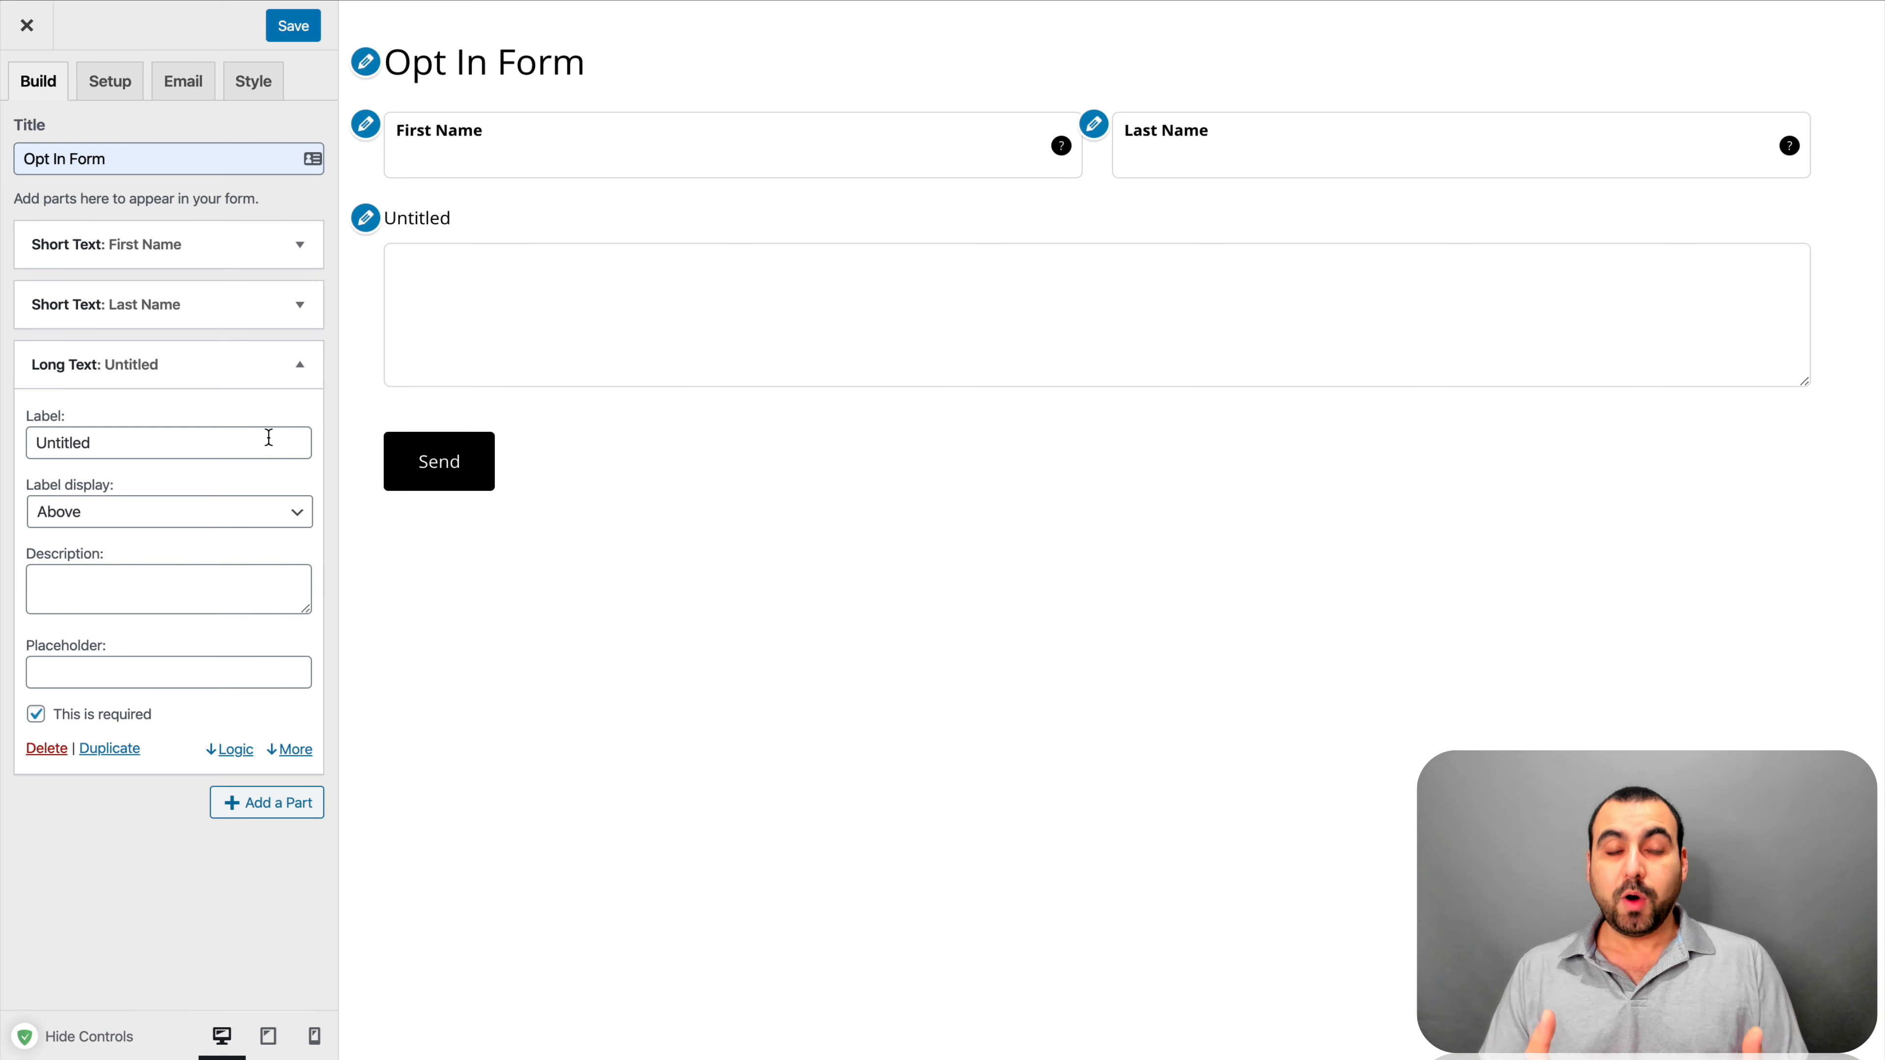
# Label the Long Text part 'What can we help you with?' and display the label Inside
pyautogui.doubleClick(258, 438)
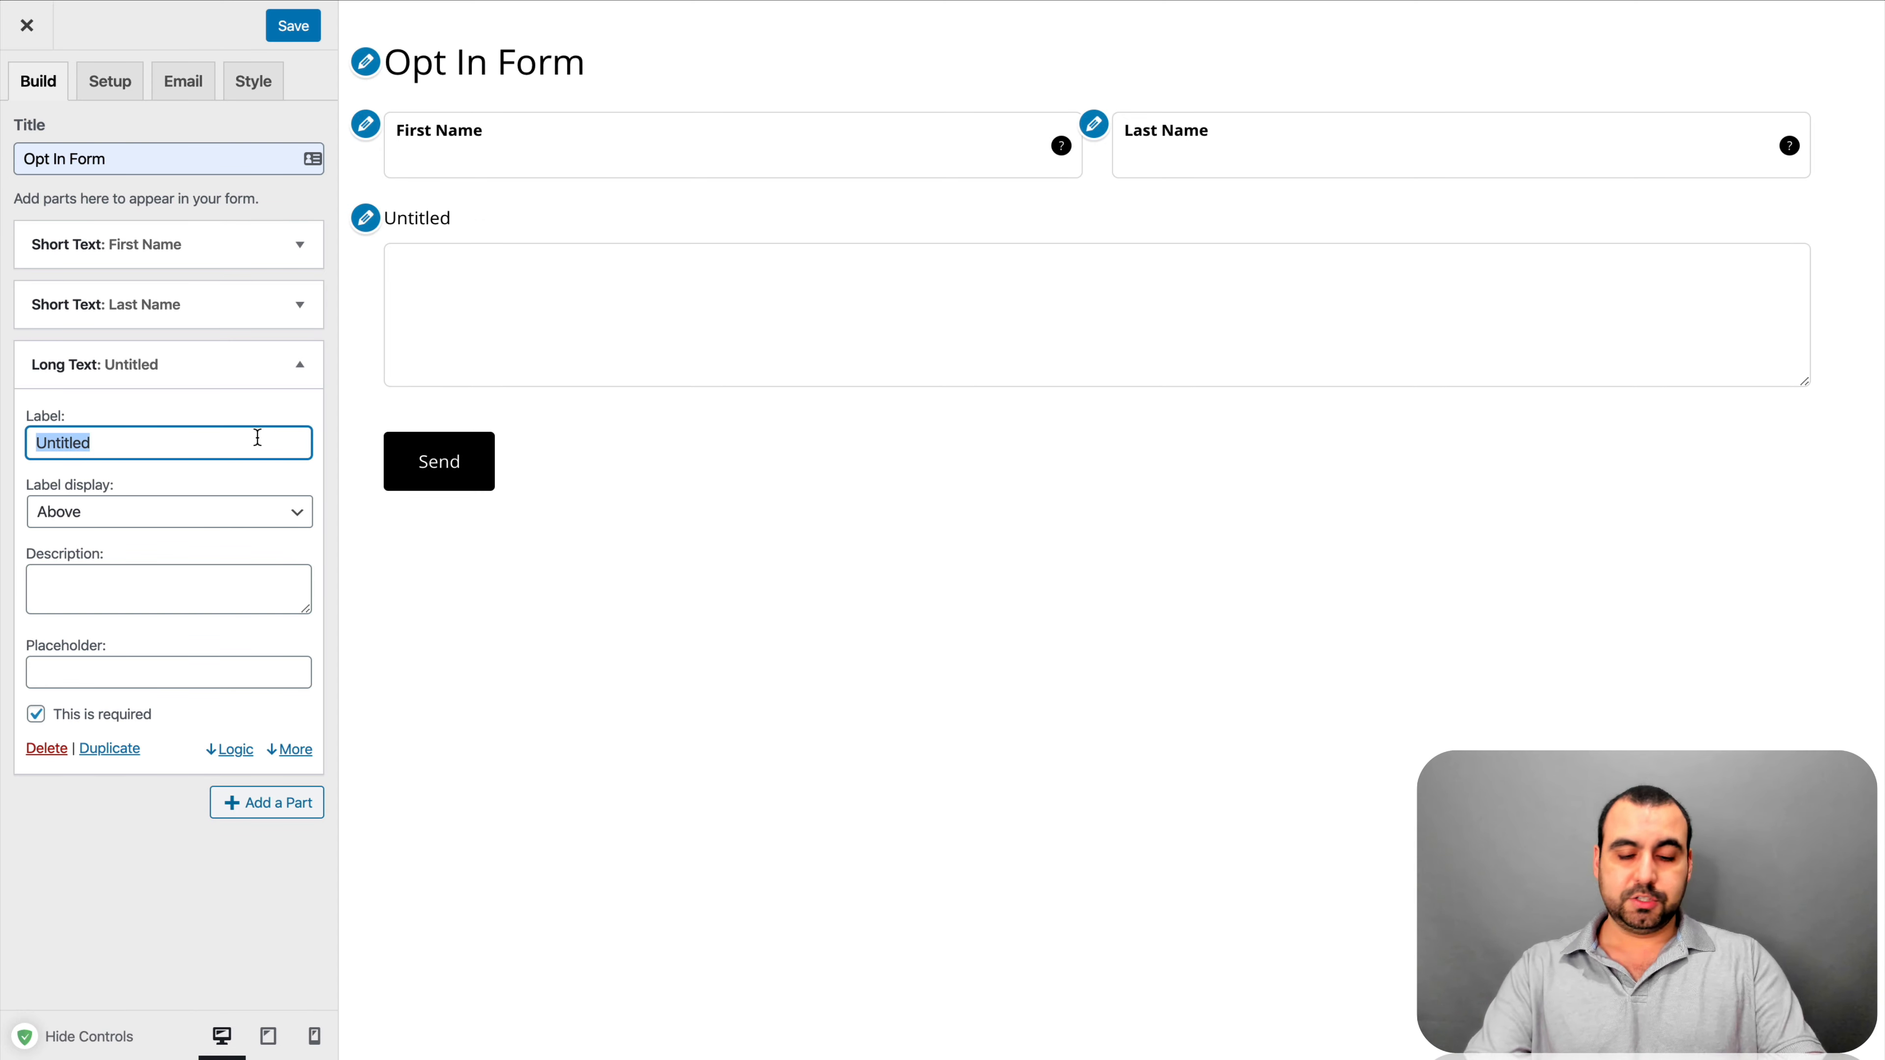
pyautogui.write('What cab')
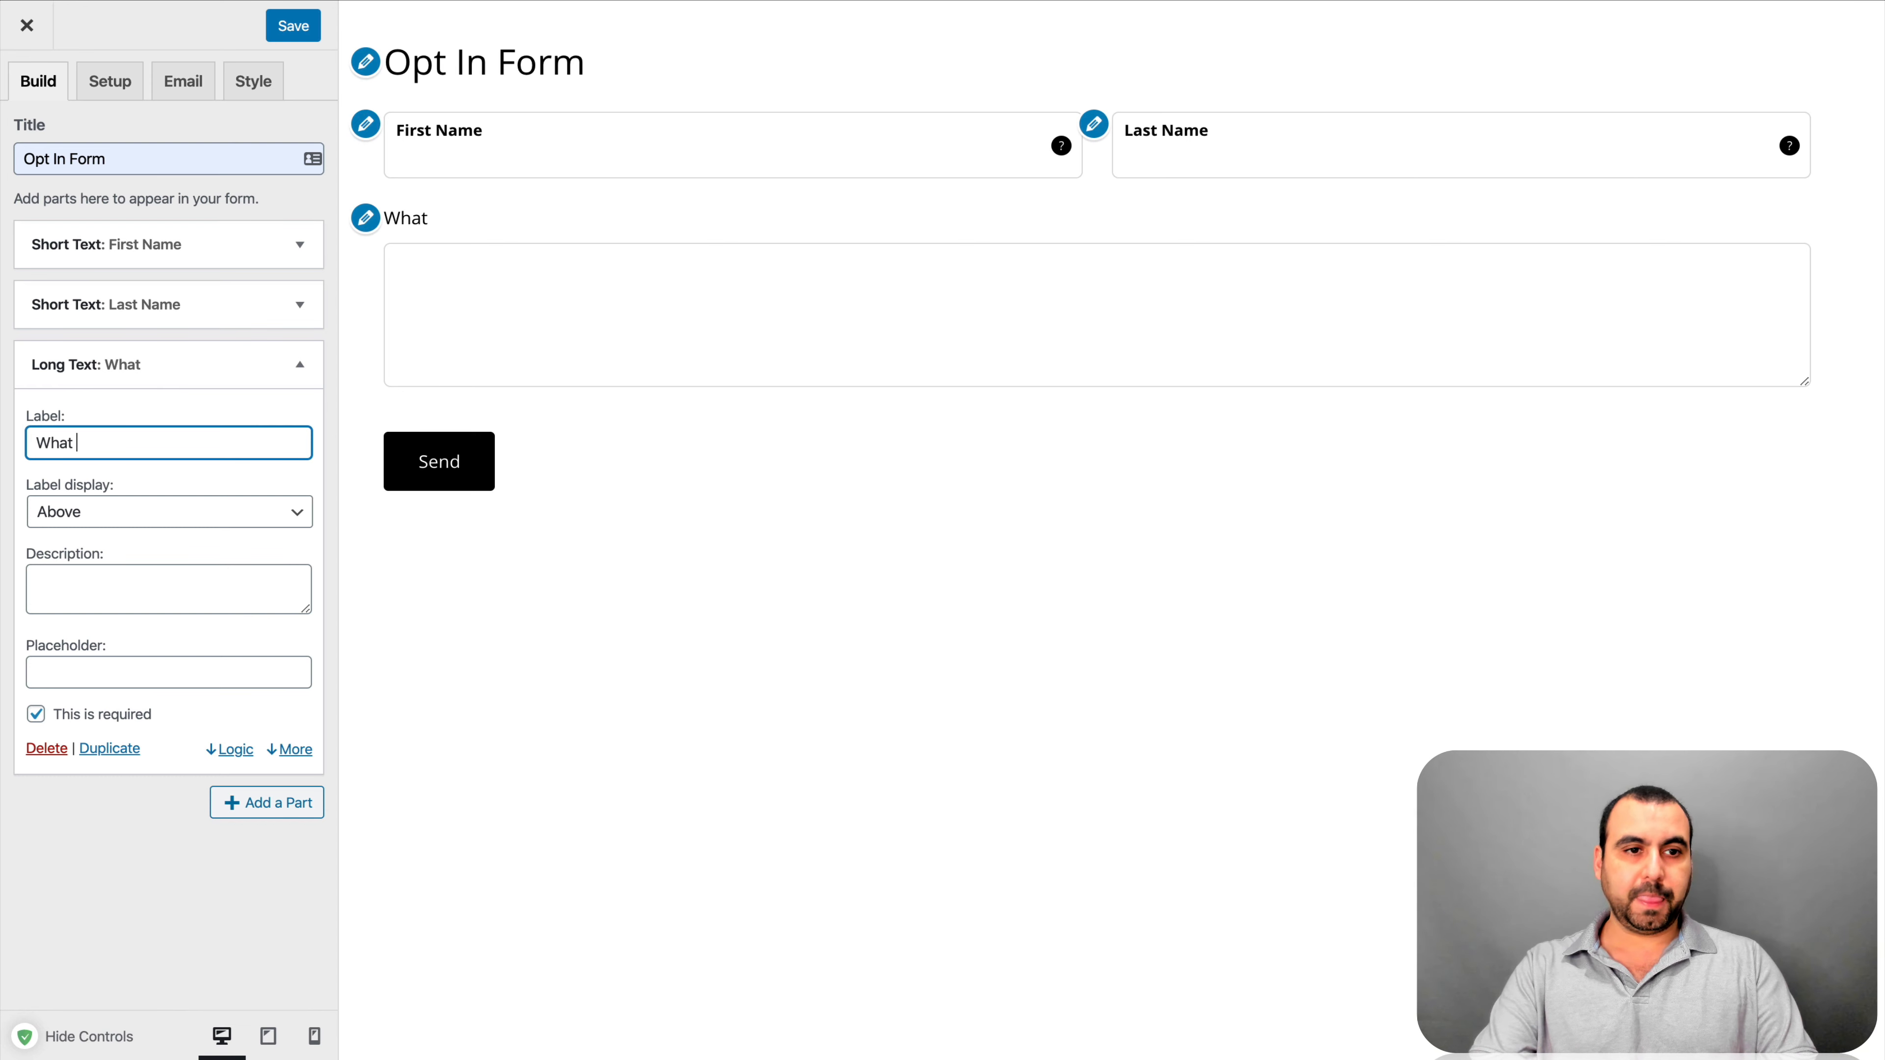
pyautogui.press('BackSpace')
pyautogui.press('BackSpace')
pyautogui.write('n ')
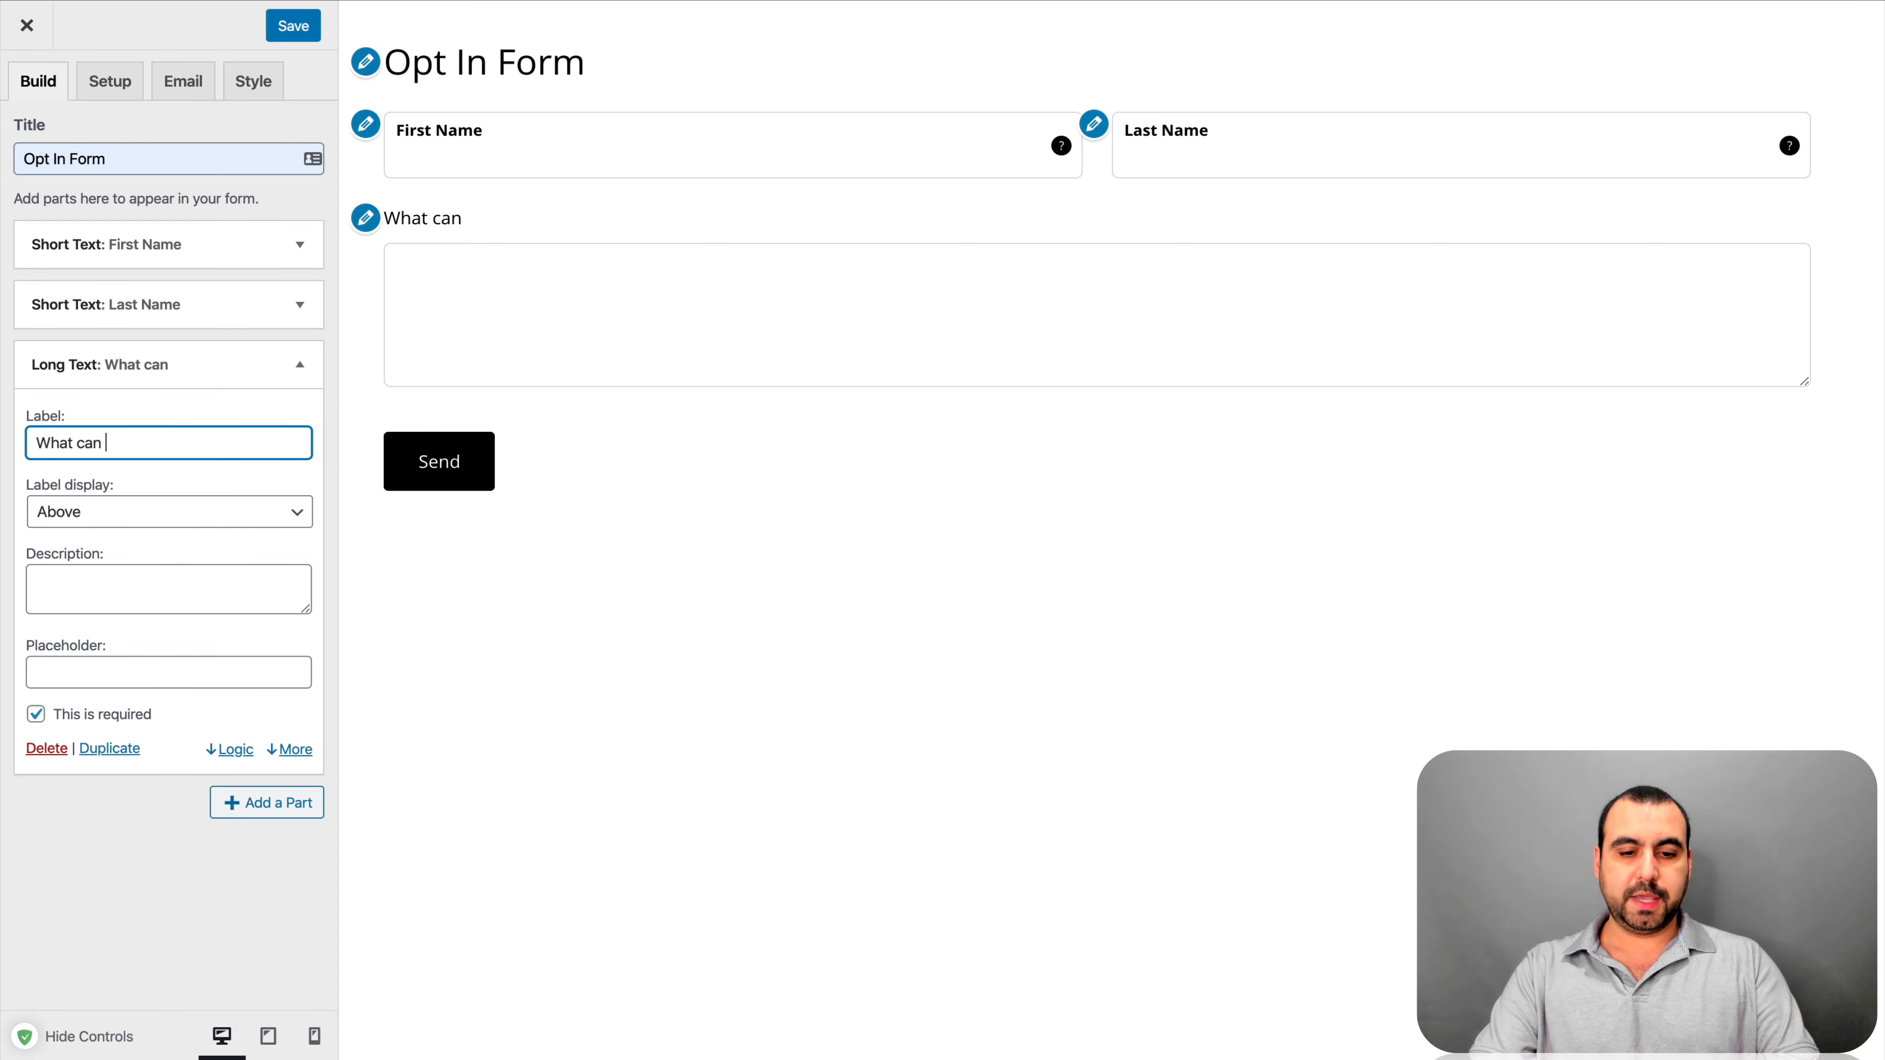
pyautogui.write('we help you with=?')
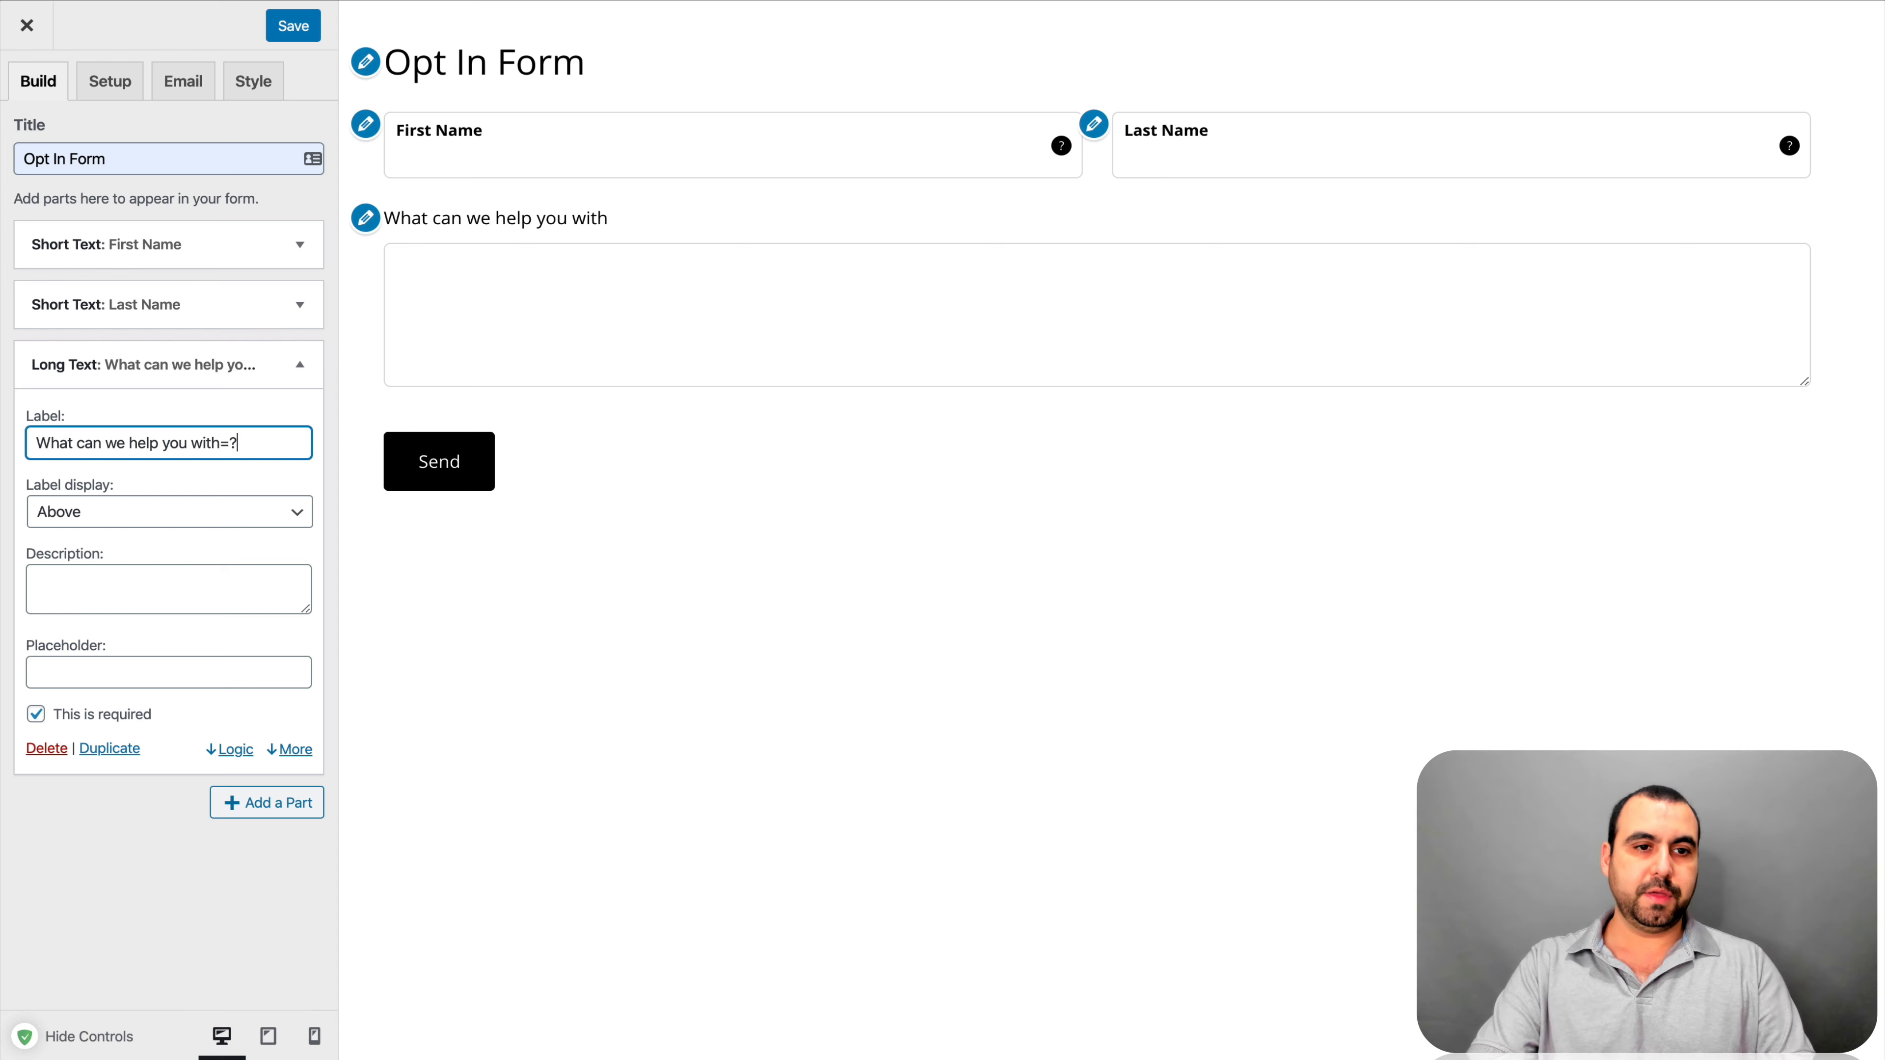
pyautogui.press('BackSpace')
pyautogui.press('BackSpace')
pyautogui.write('?')
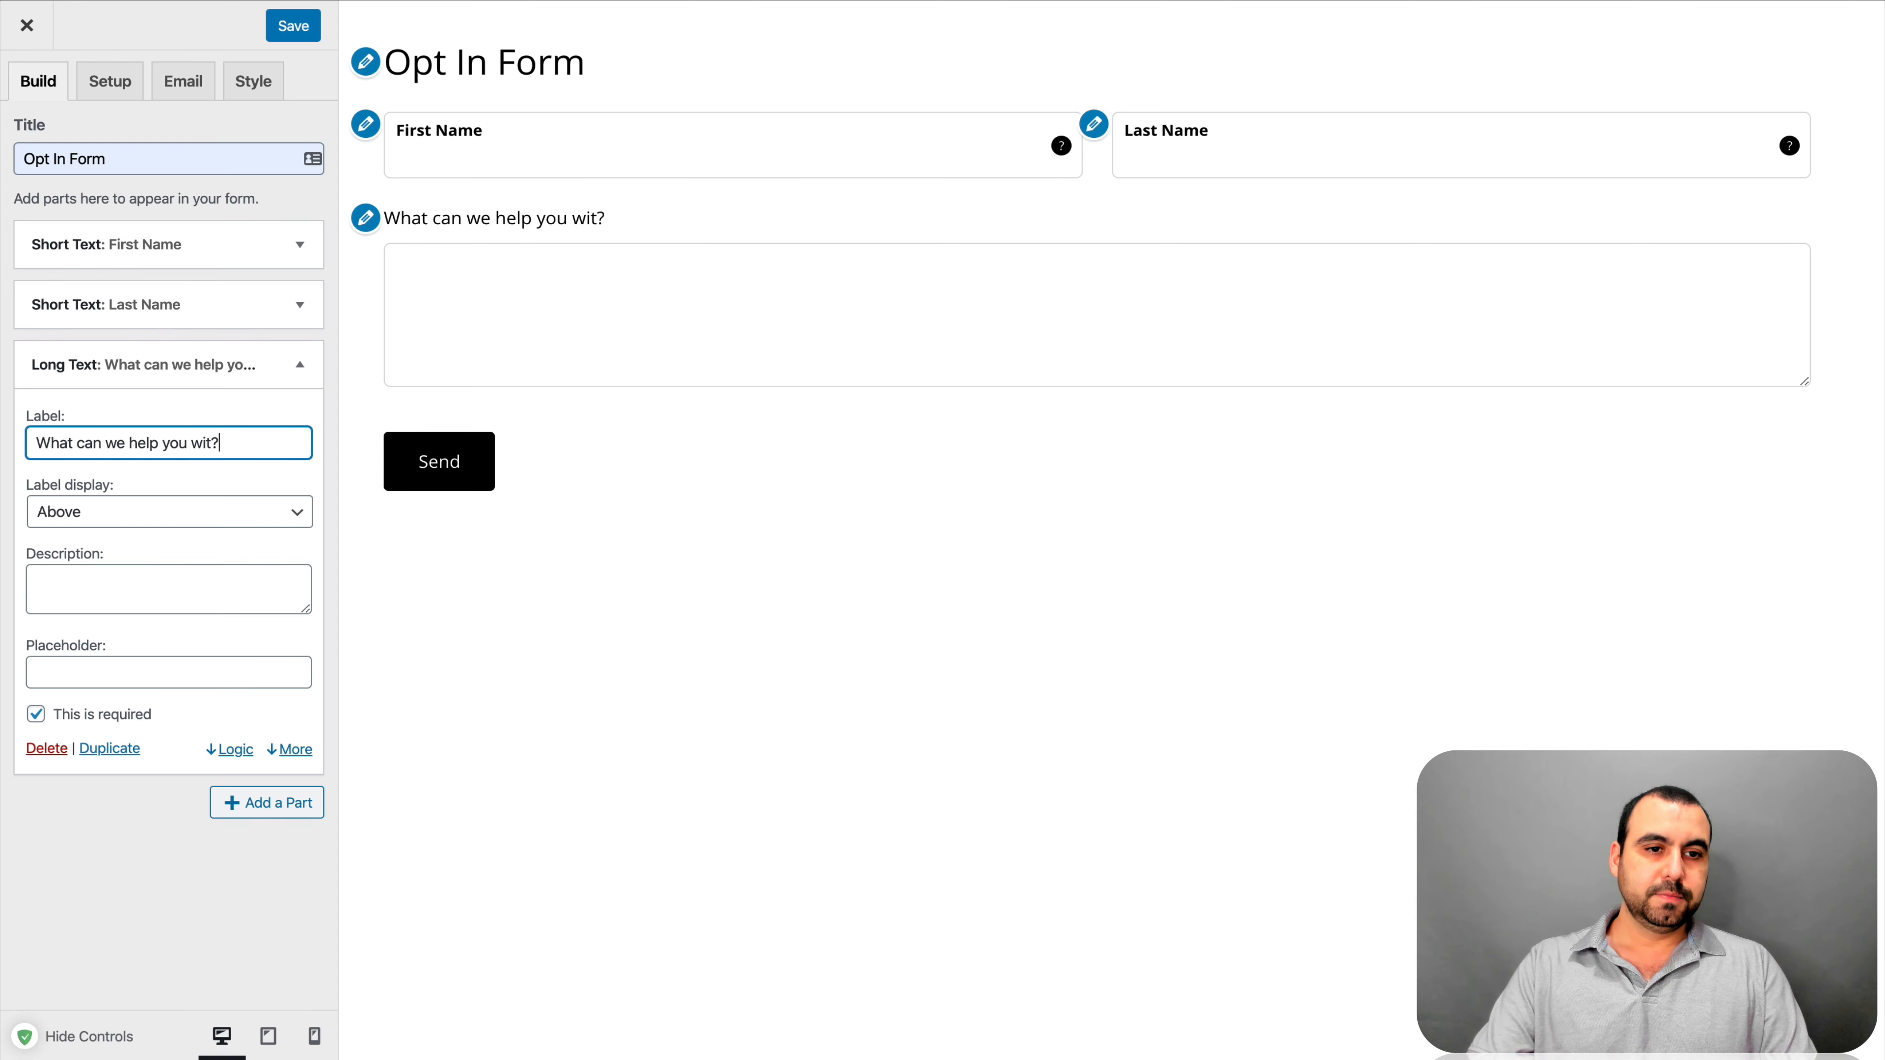
pyautogui.press('BackSpace')
pyautogui.press('BackSpace')
pyautogui.press('BackSpace')
pyautogui.write('ith?')
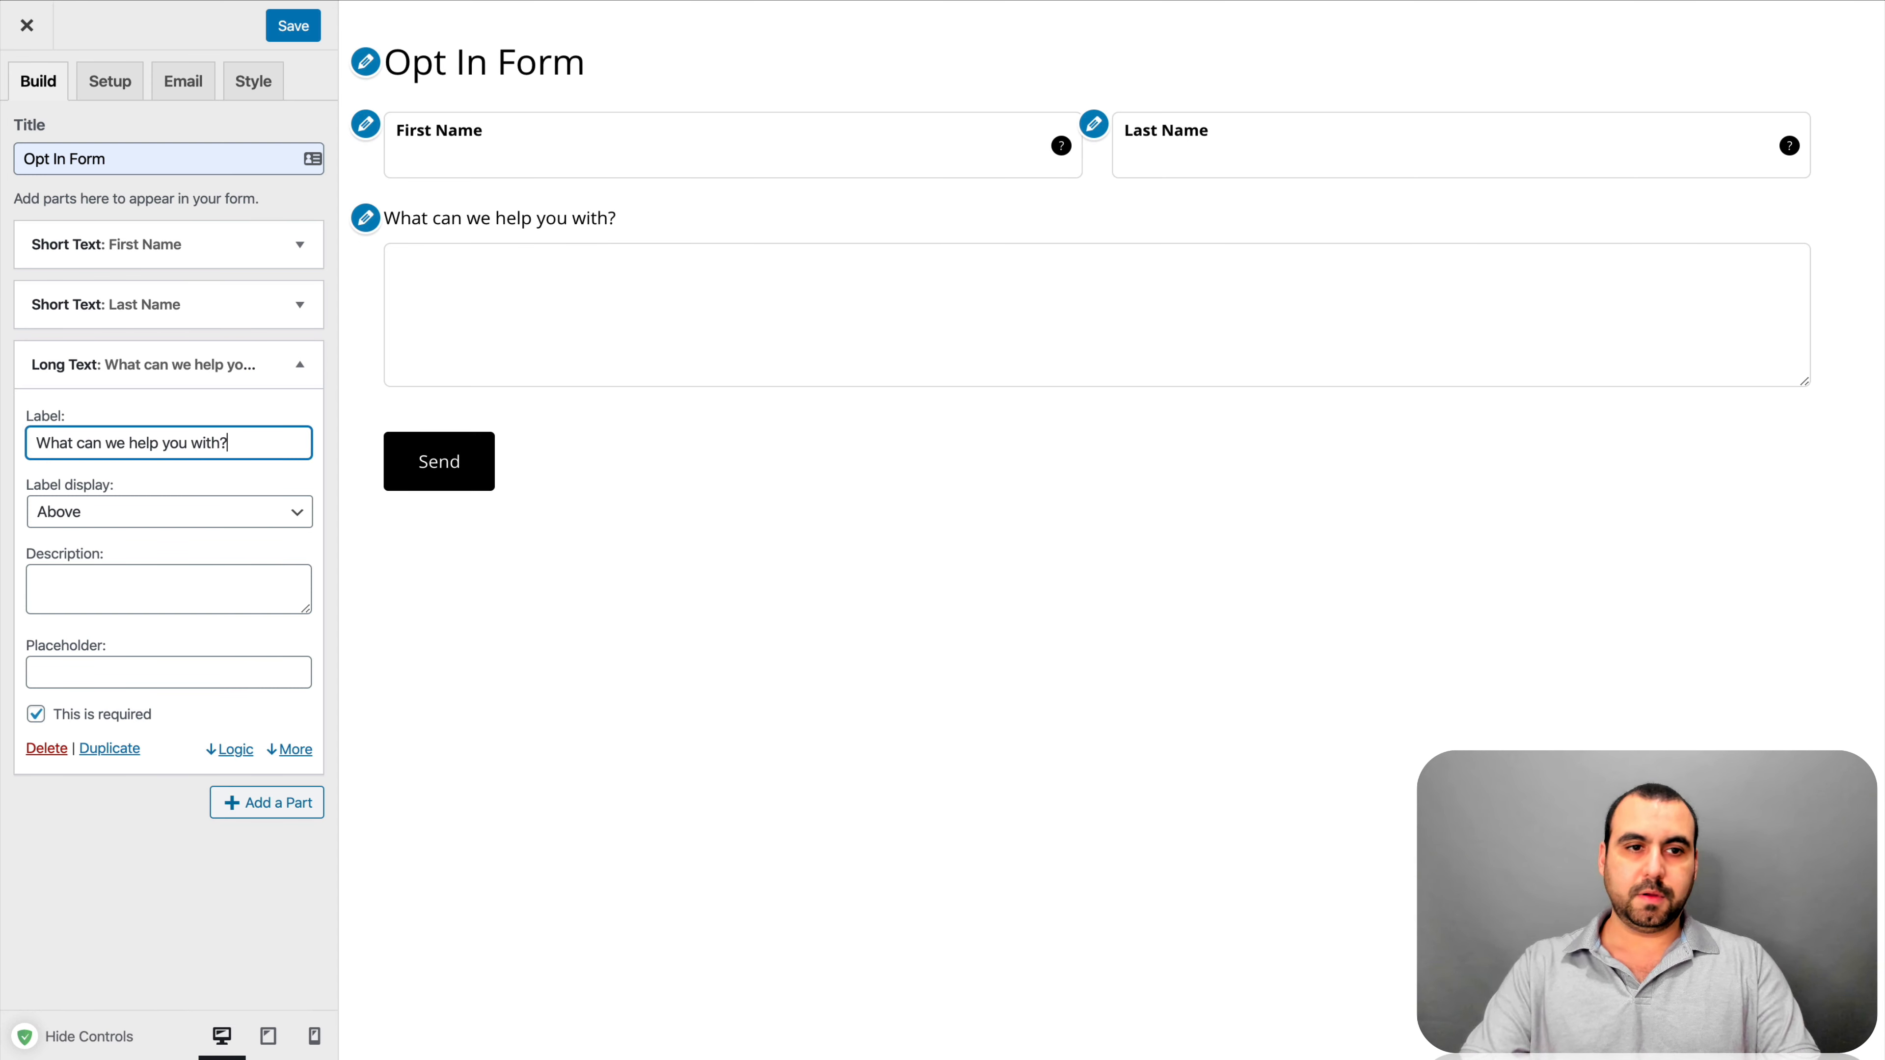
pyautogui.click(132, 524)
pyautogui.click(61, 573)
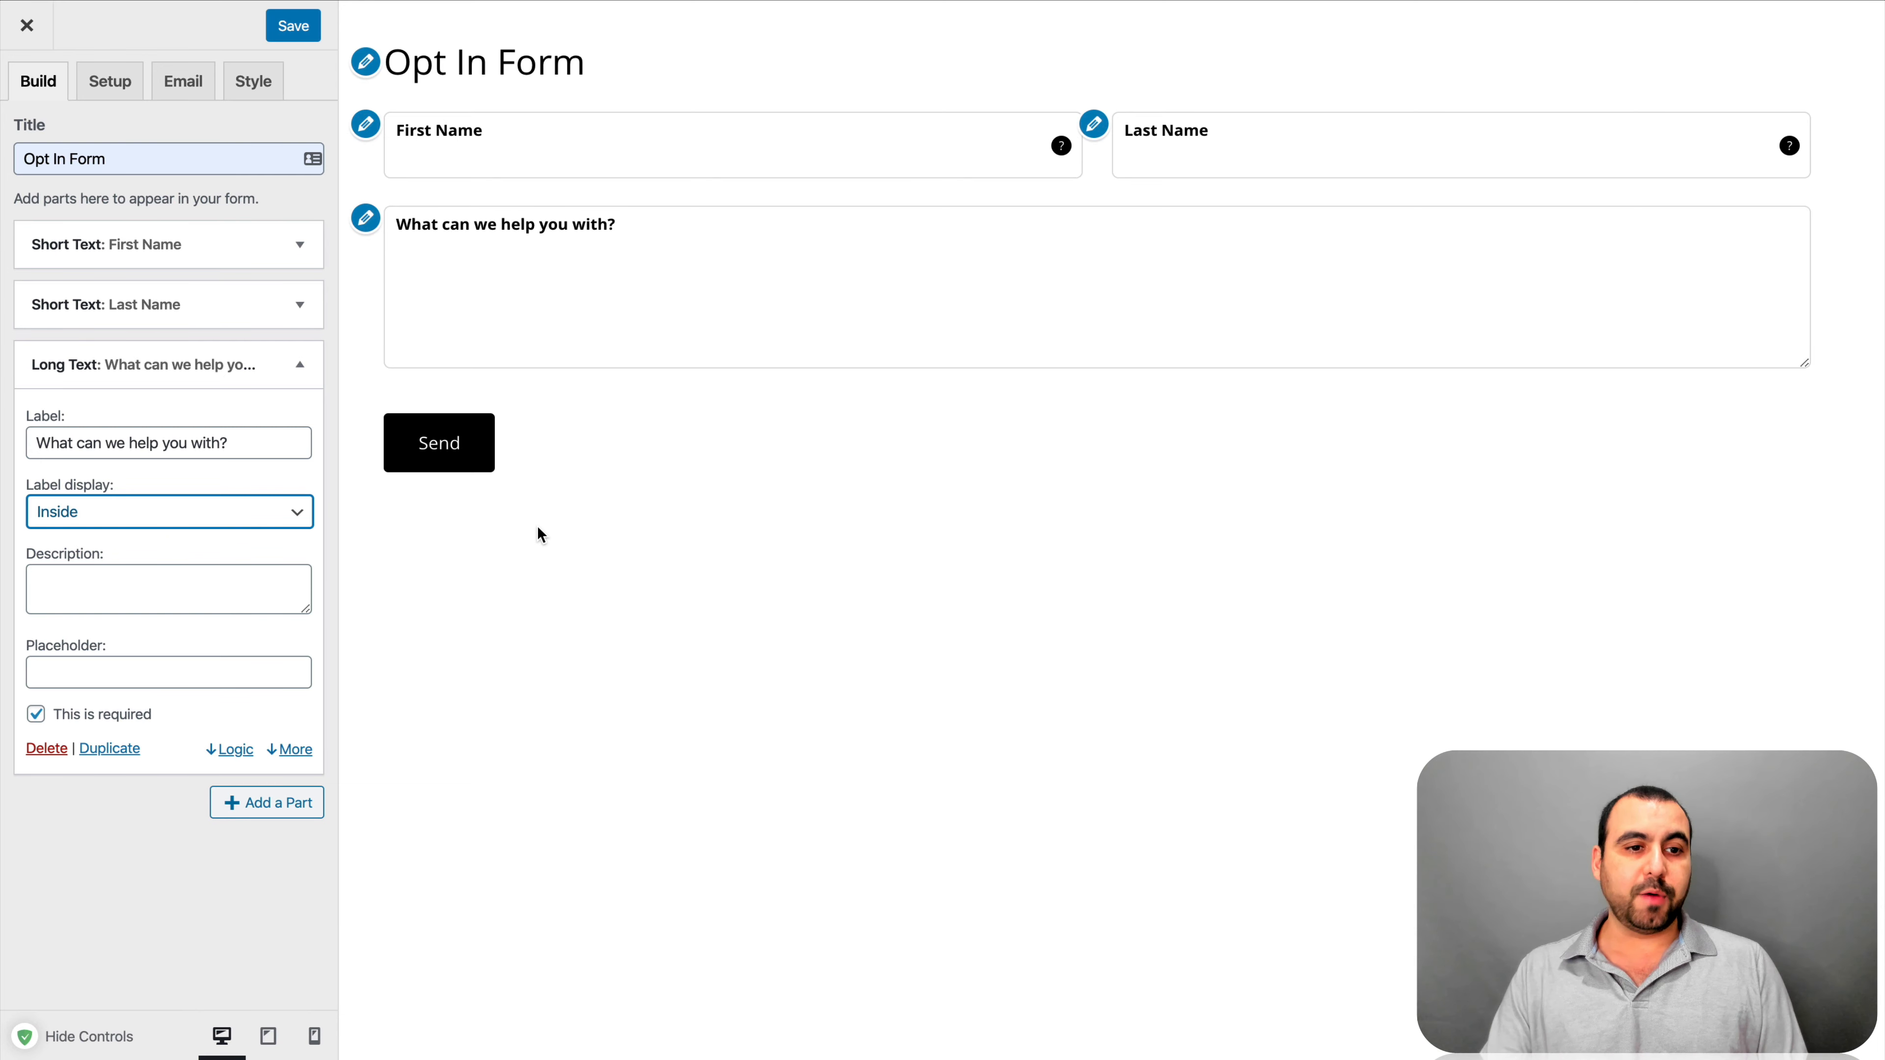
# Add an Email part labelled 'Email' with its label displayed Inside
pyautogui.click(299, 374)
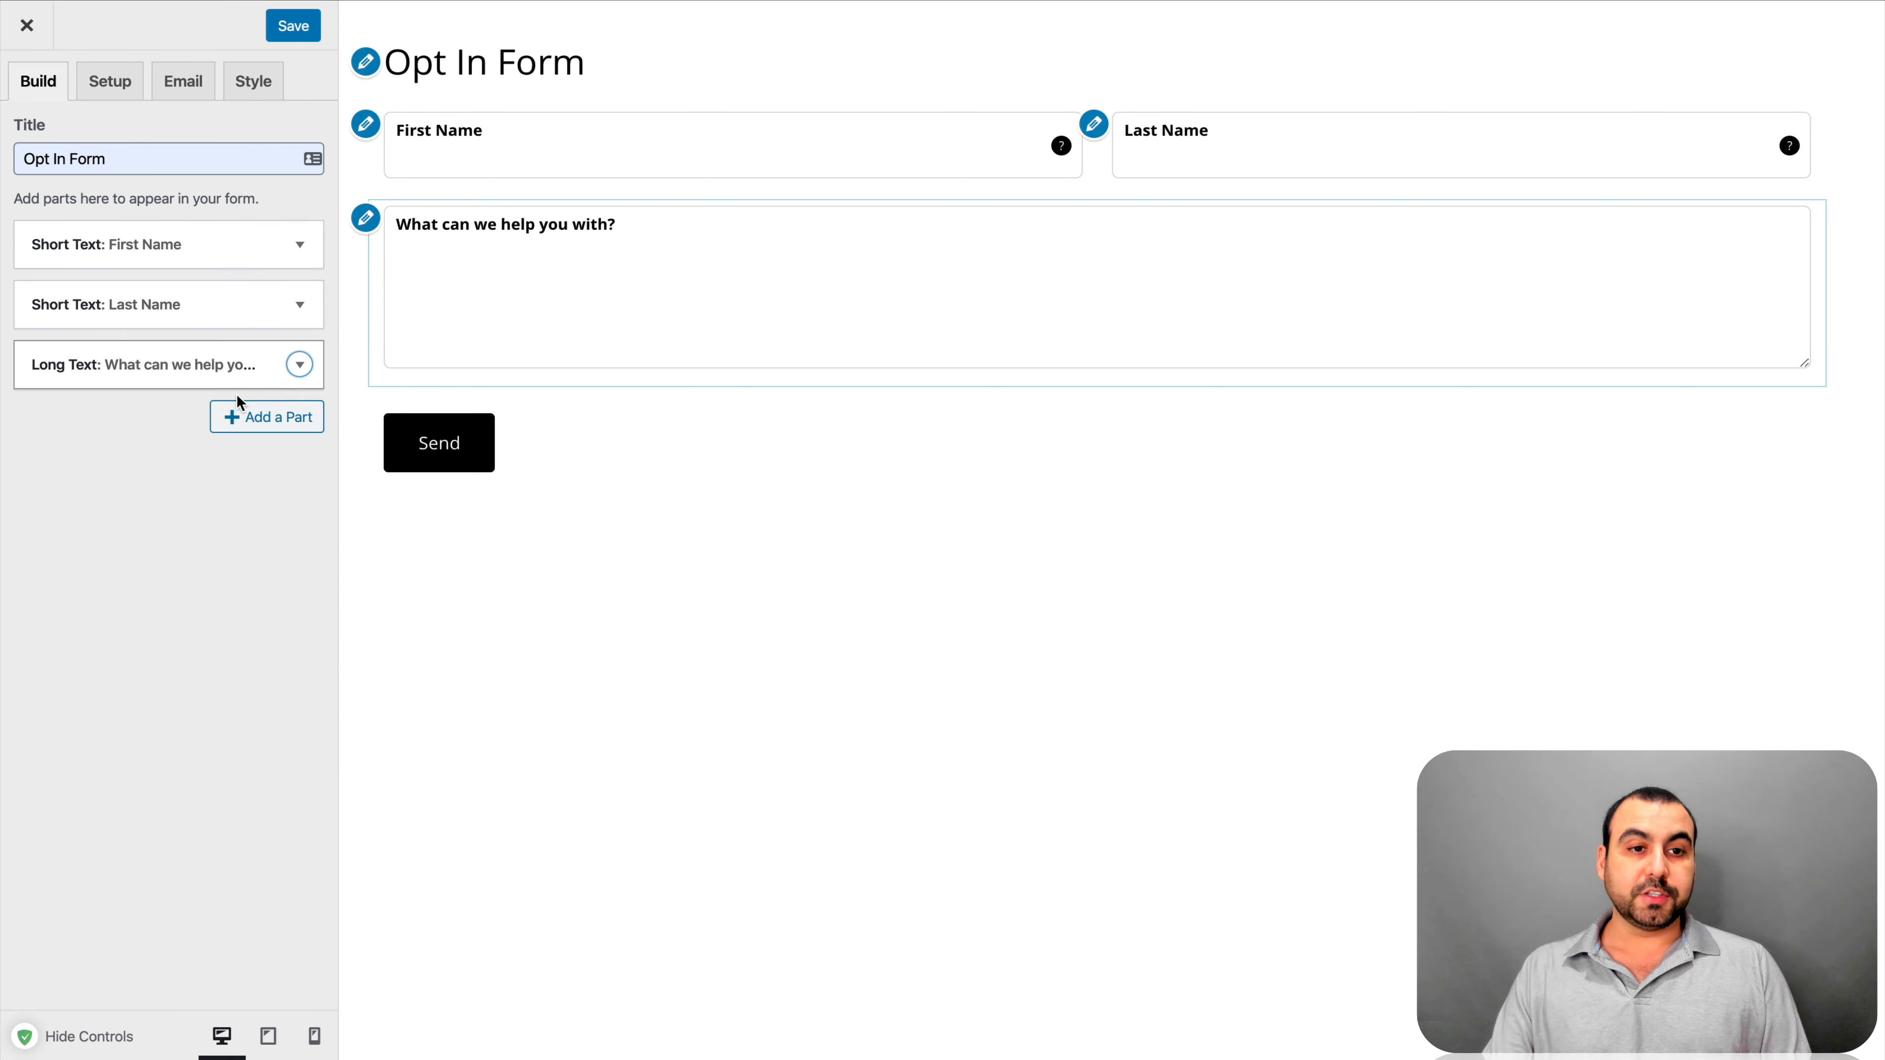
pyautogui.click(274, 430)
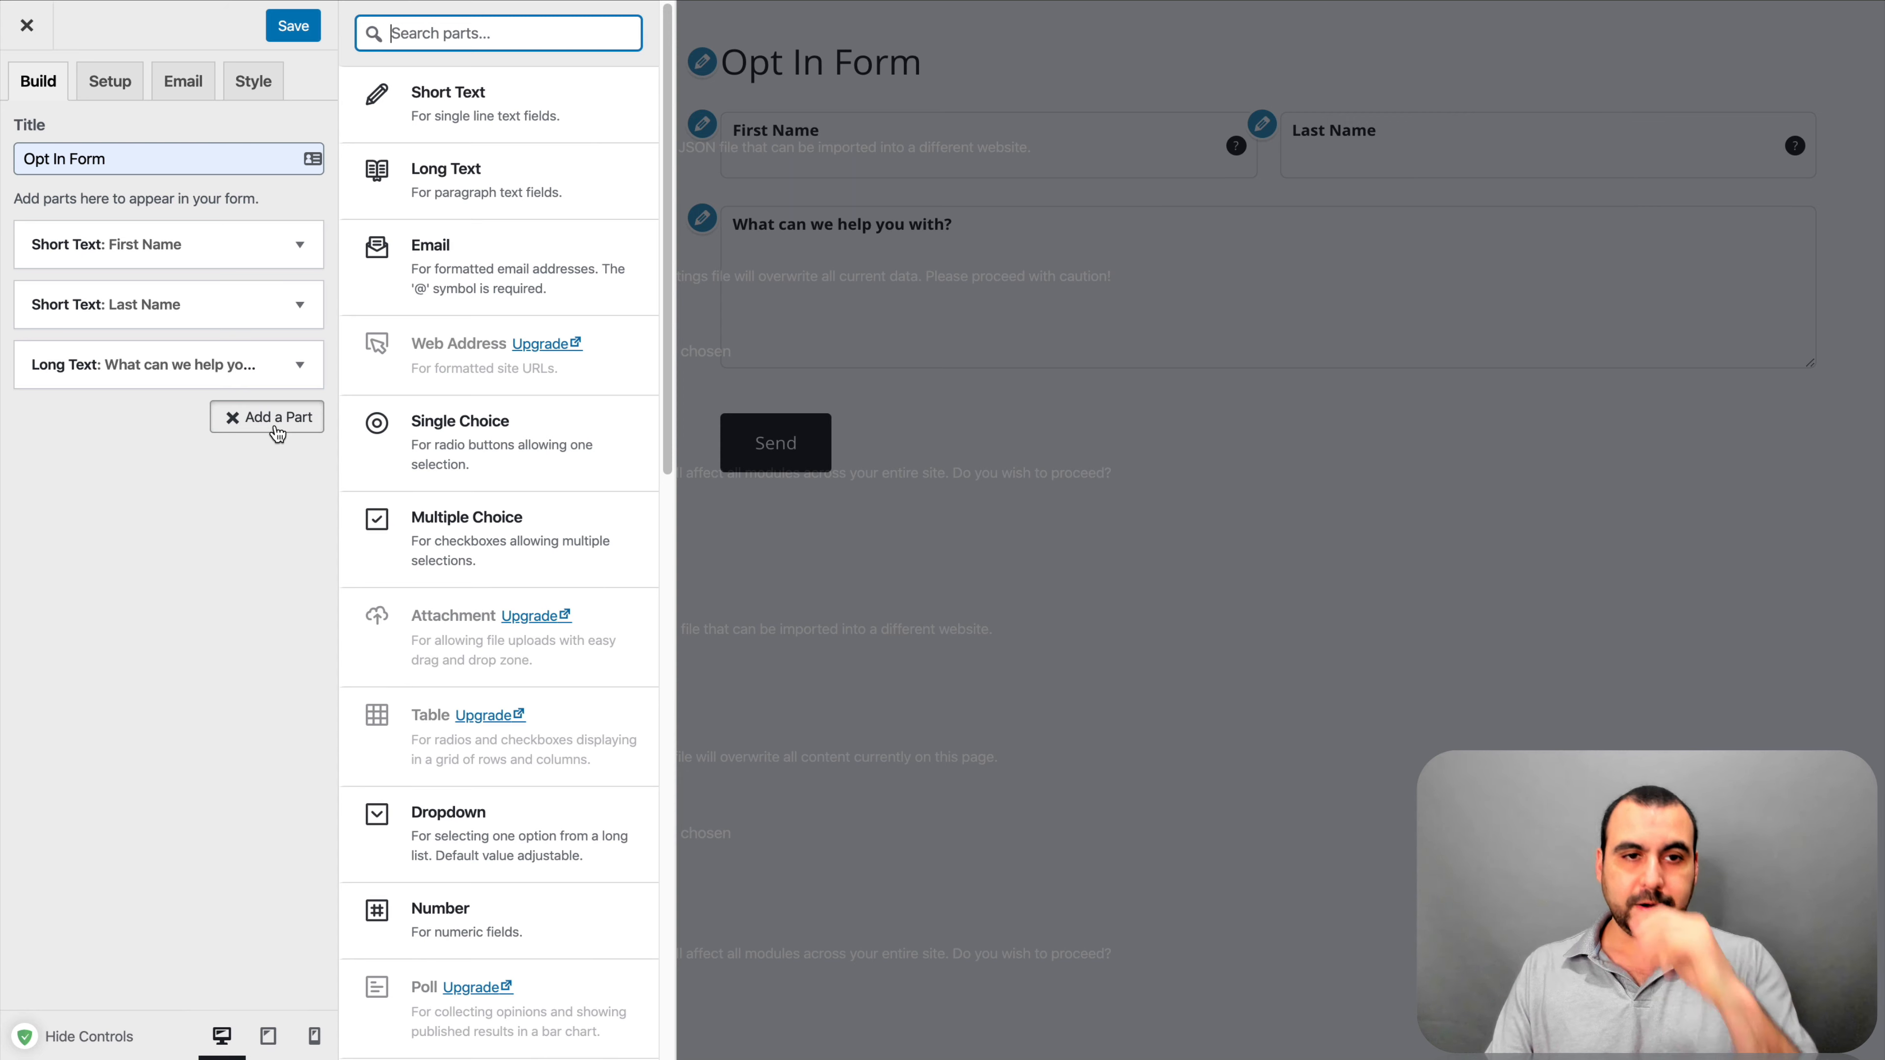
pyautogui.click(518, 245)
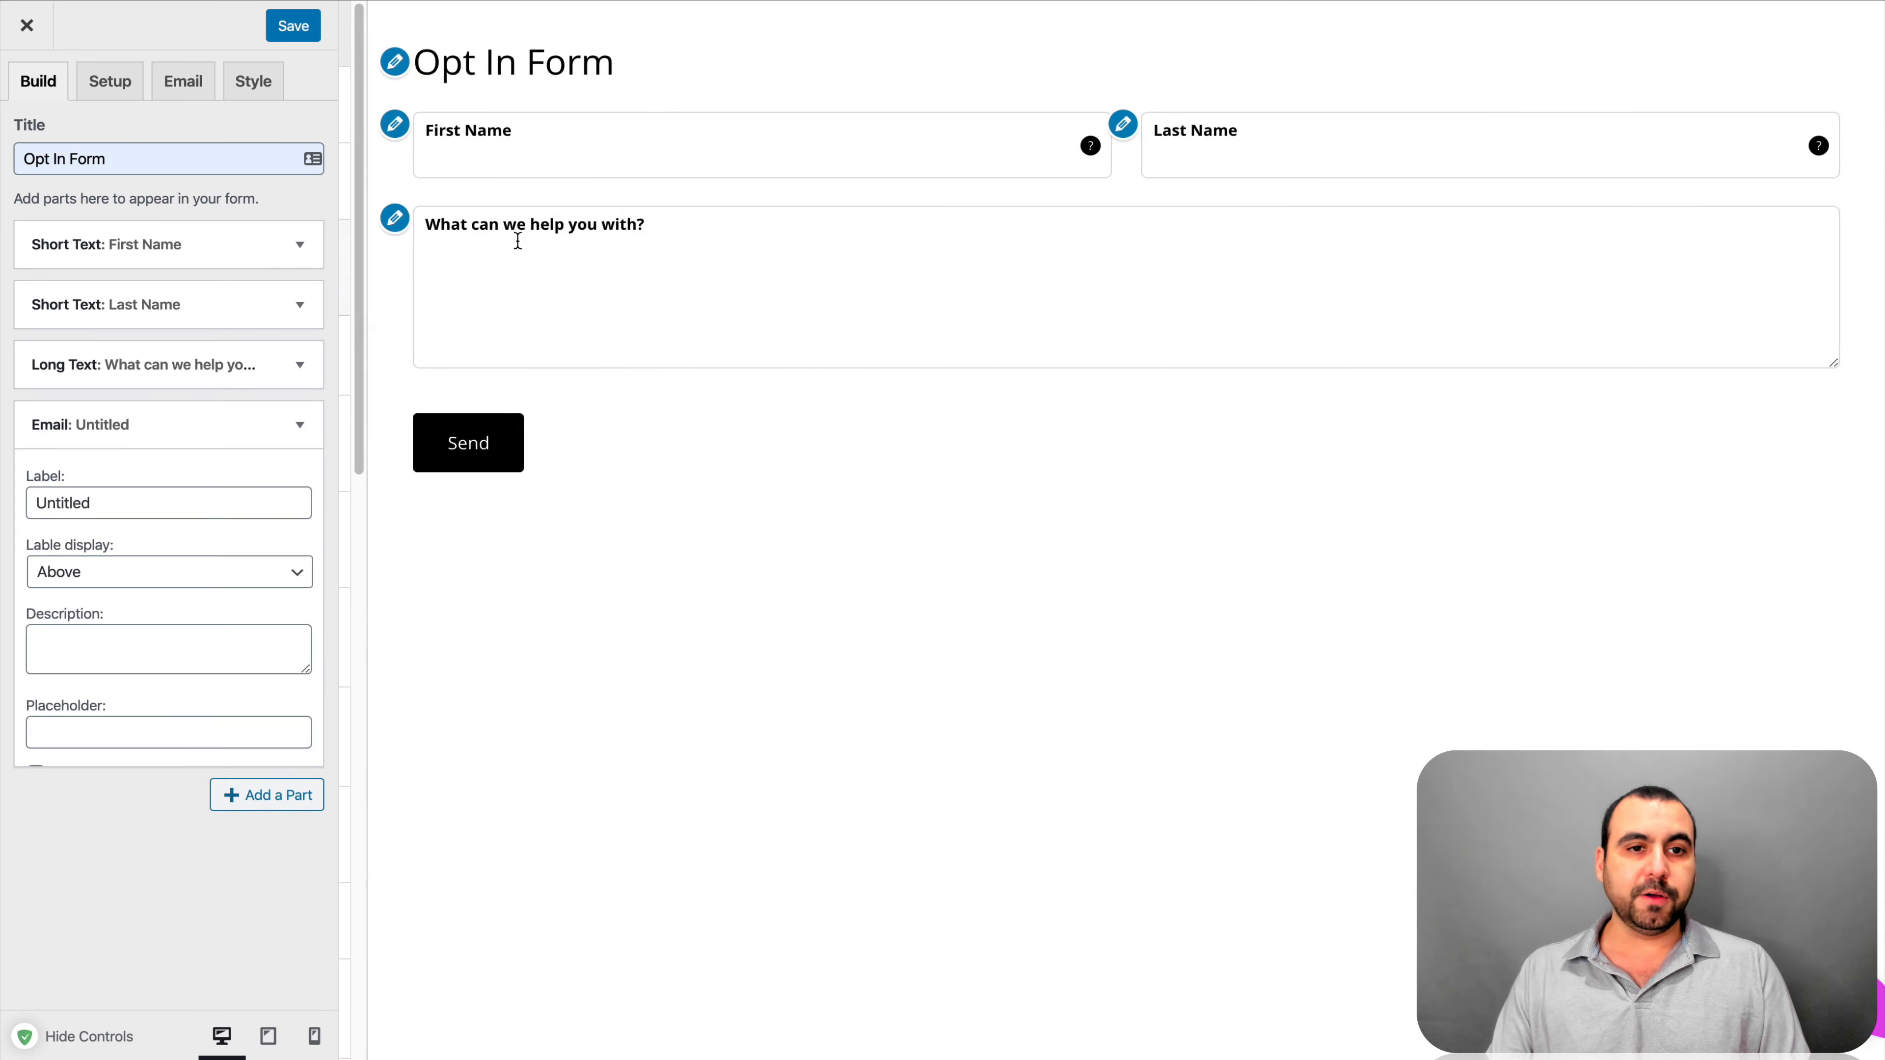
pyautogui.doubleClick(187, 495)
pyautogui.write('Emai')
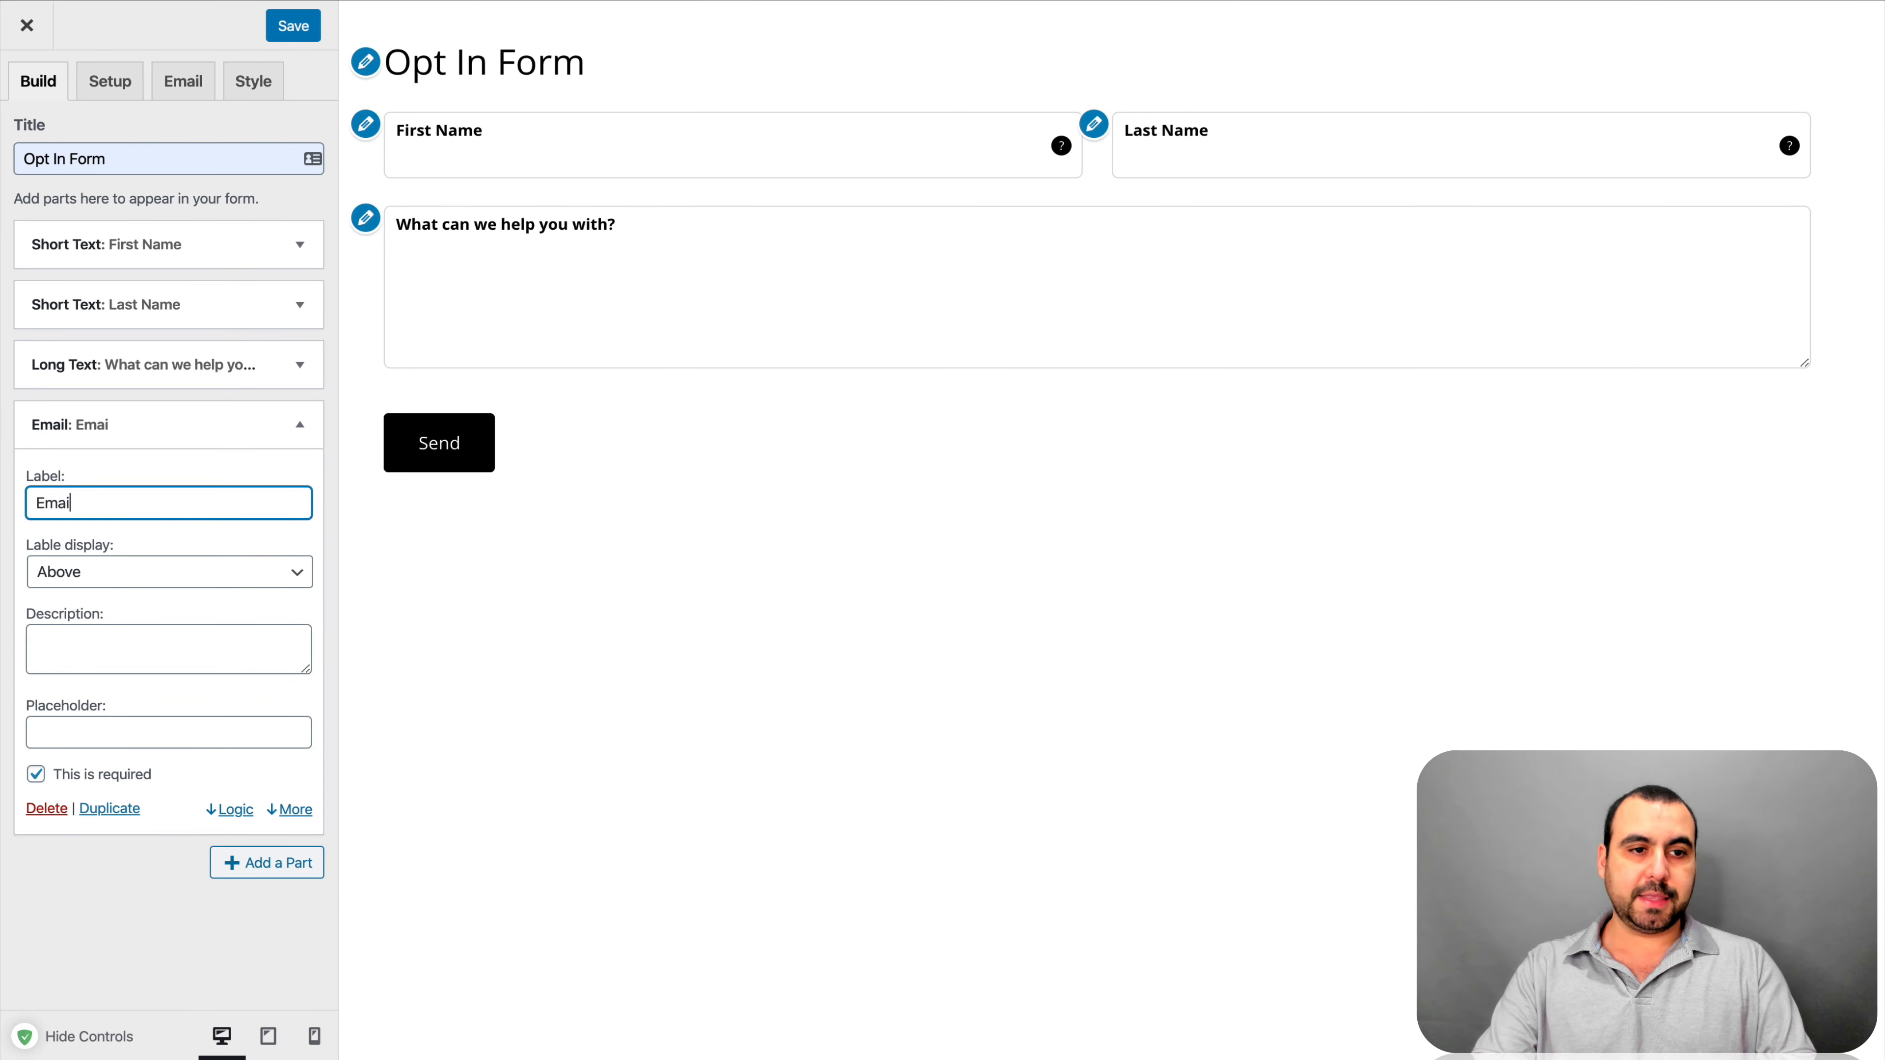
pyautogui.write('l')
pyautogui.click(129, 577)
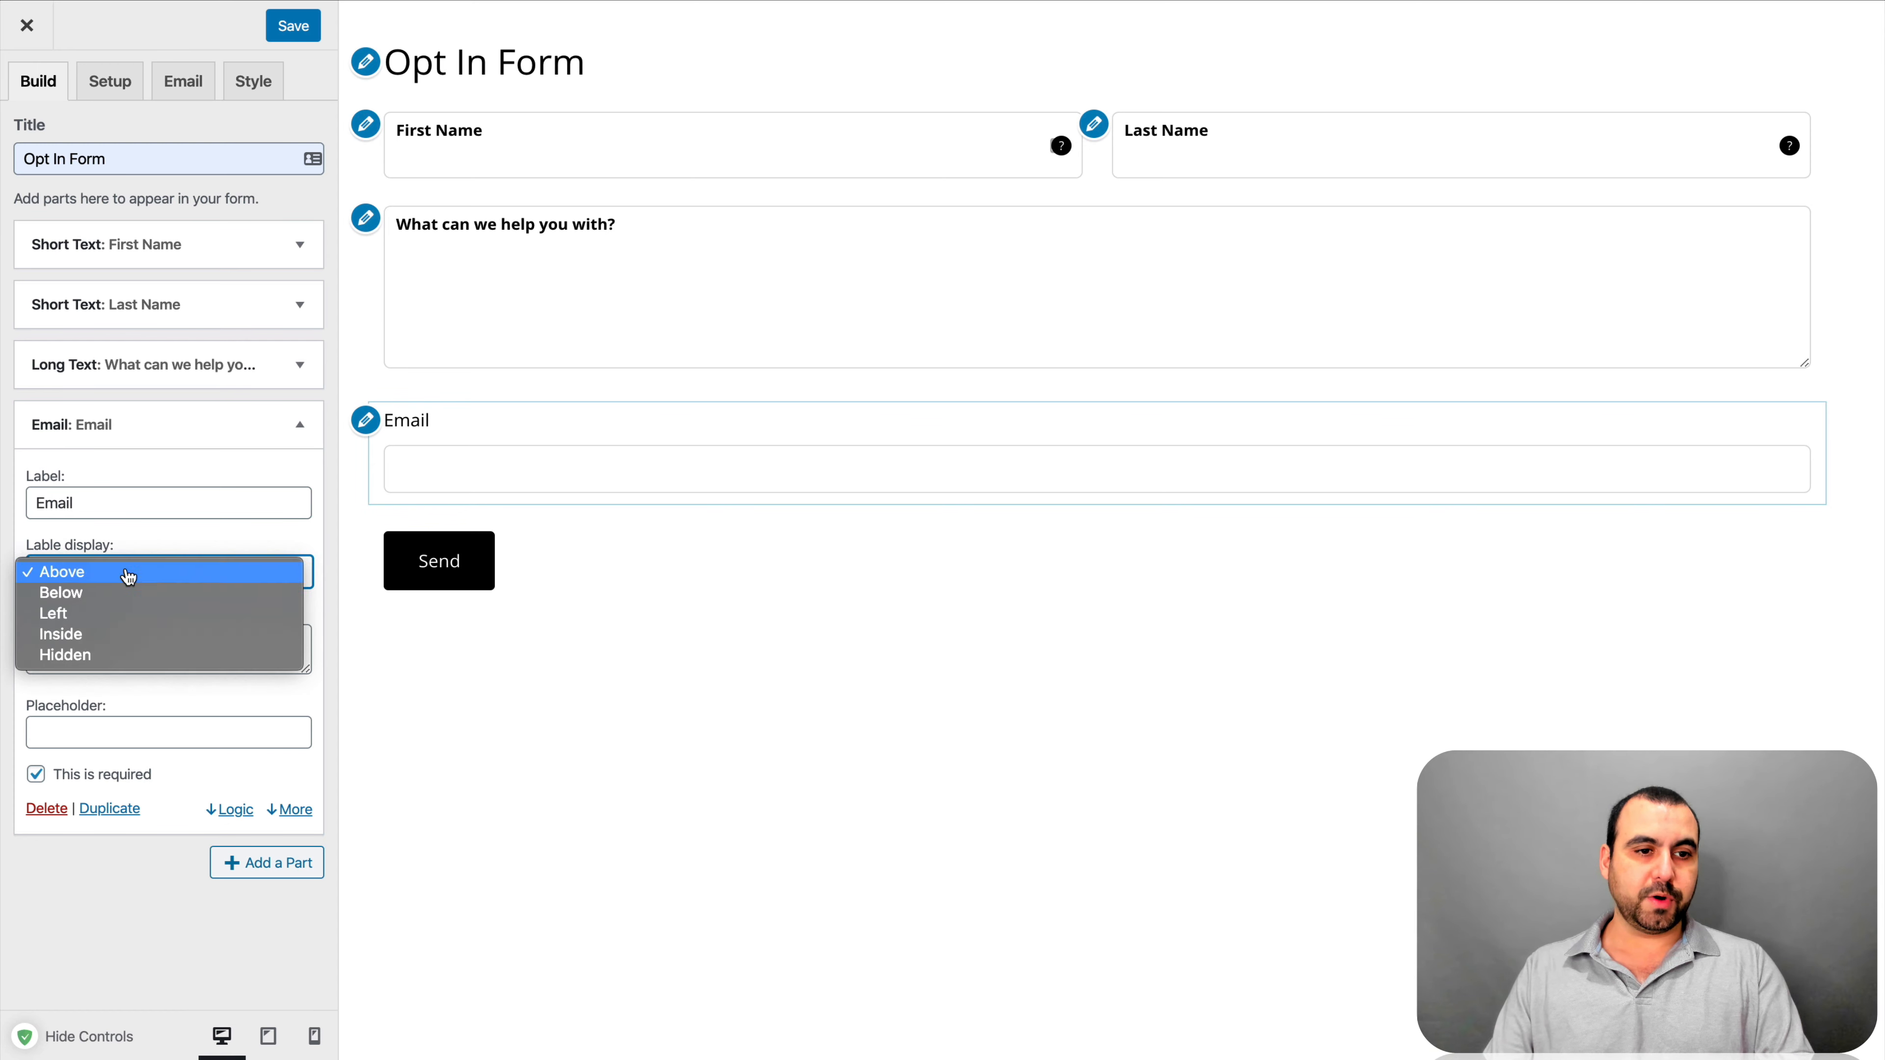
pyautogui.click(149, 634)
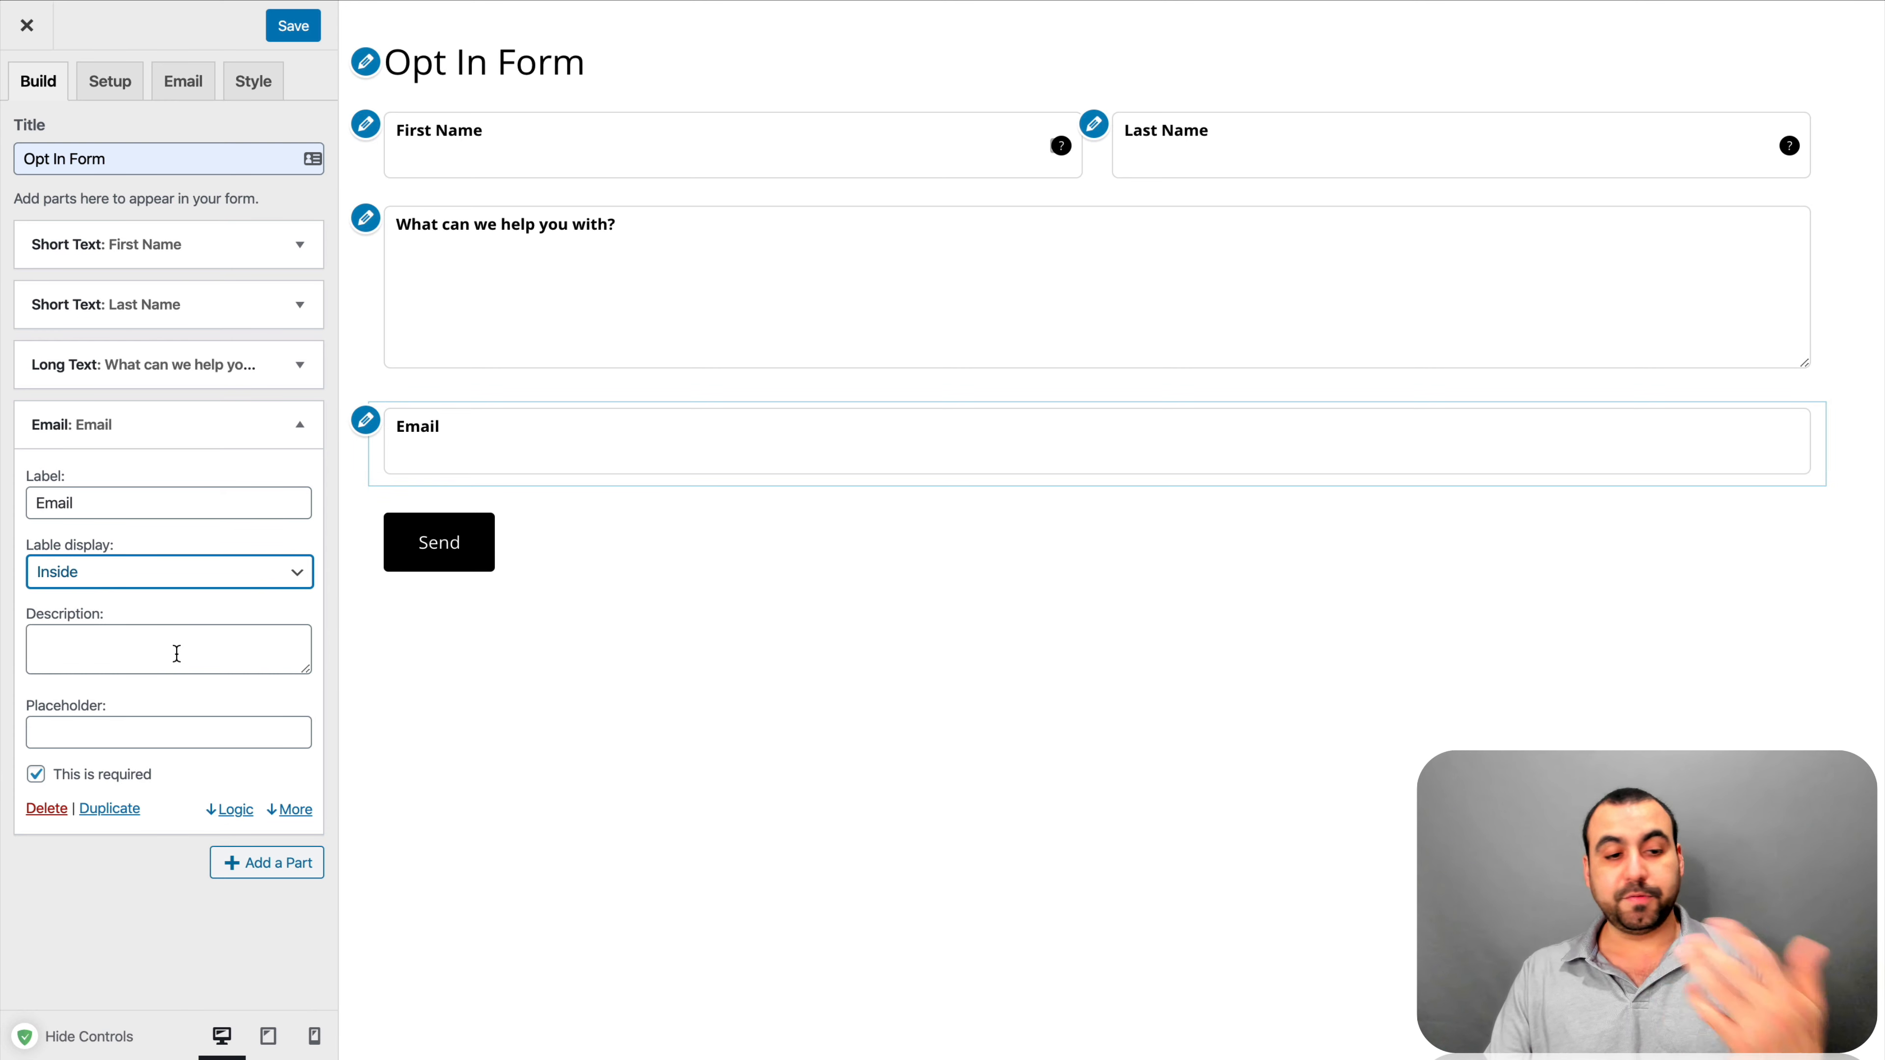
# Collapse the Email part's settings and save the form
pyautogui.click(123, 919)
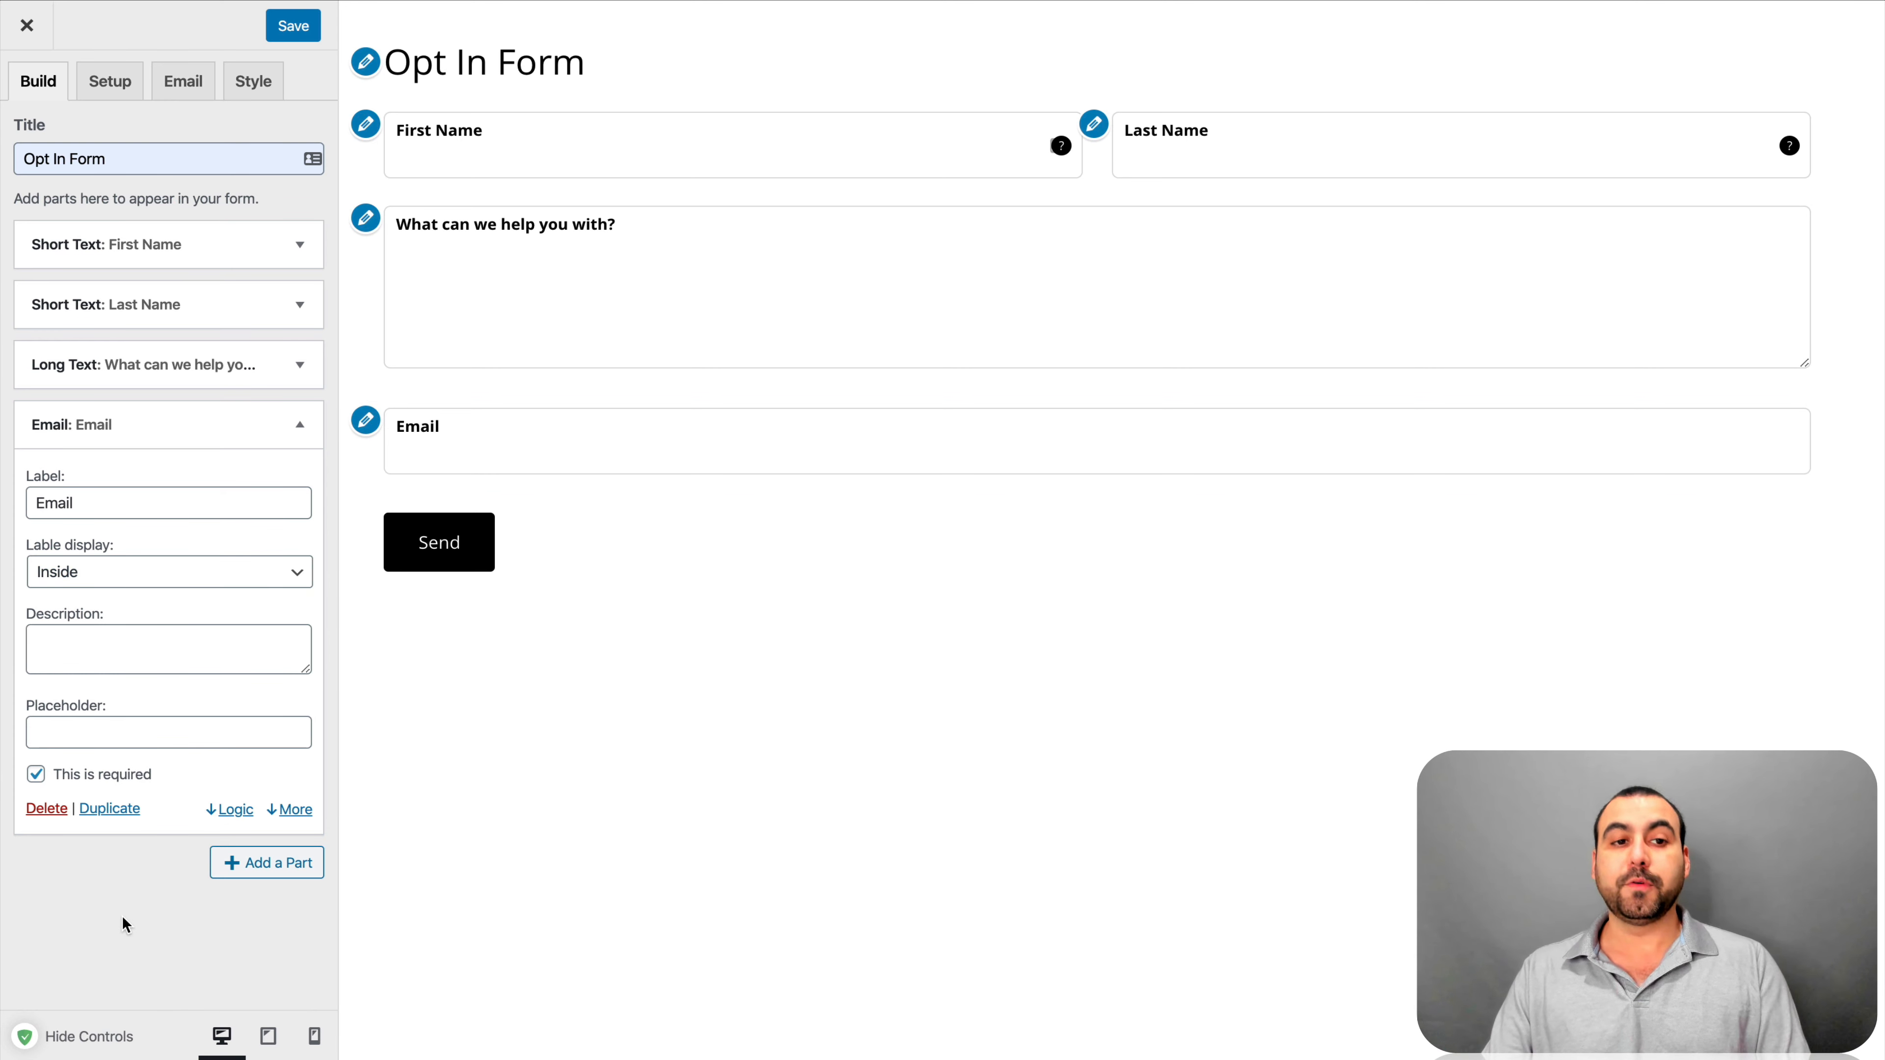
pyautogui.click(291, 424)
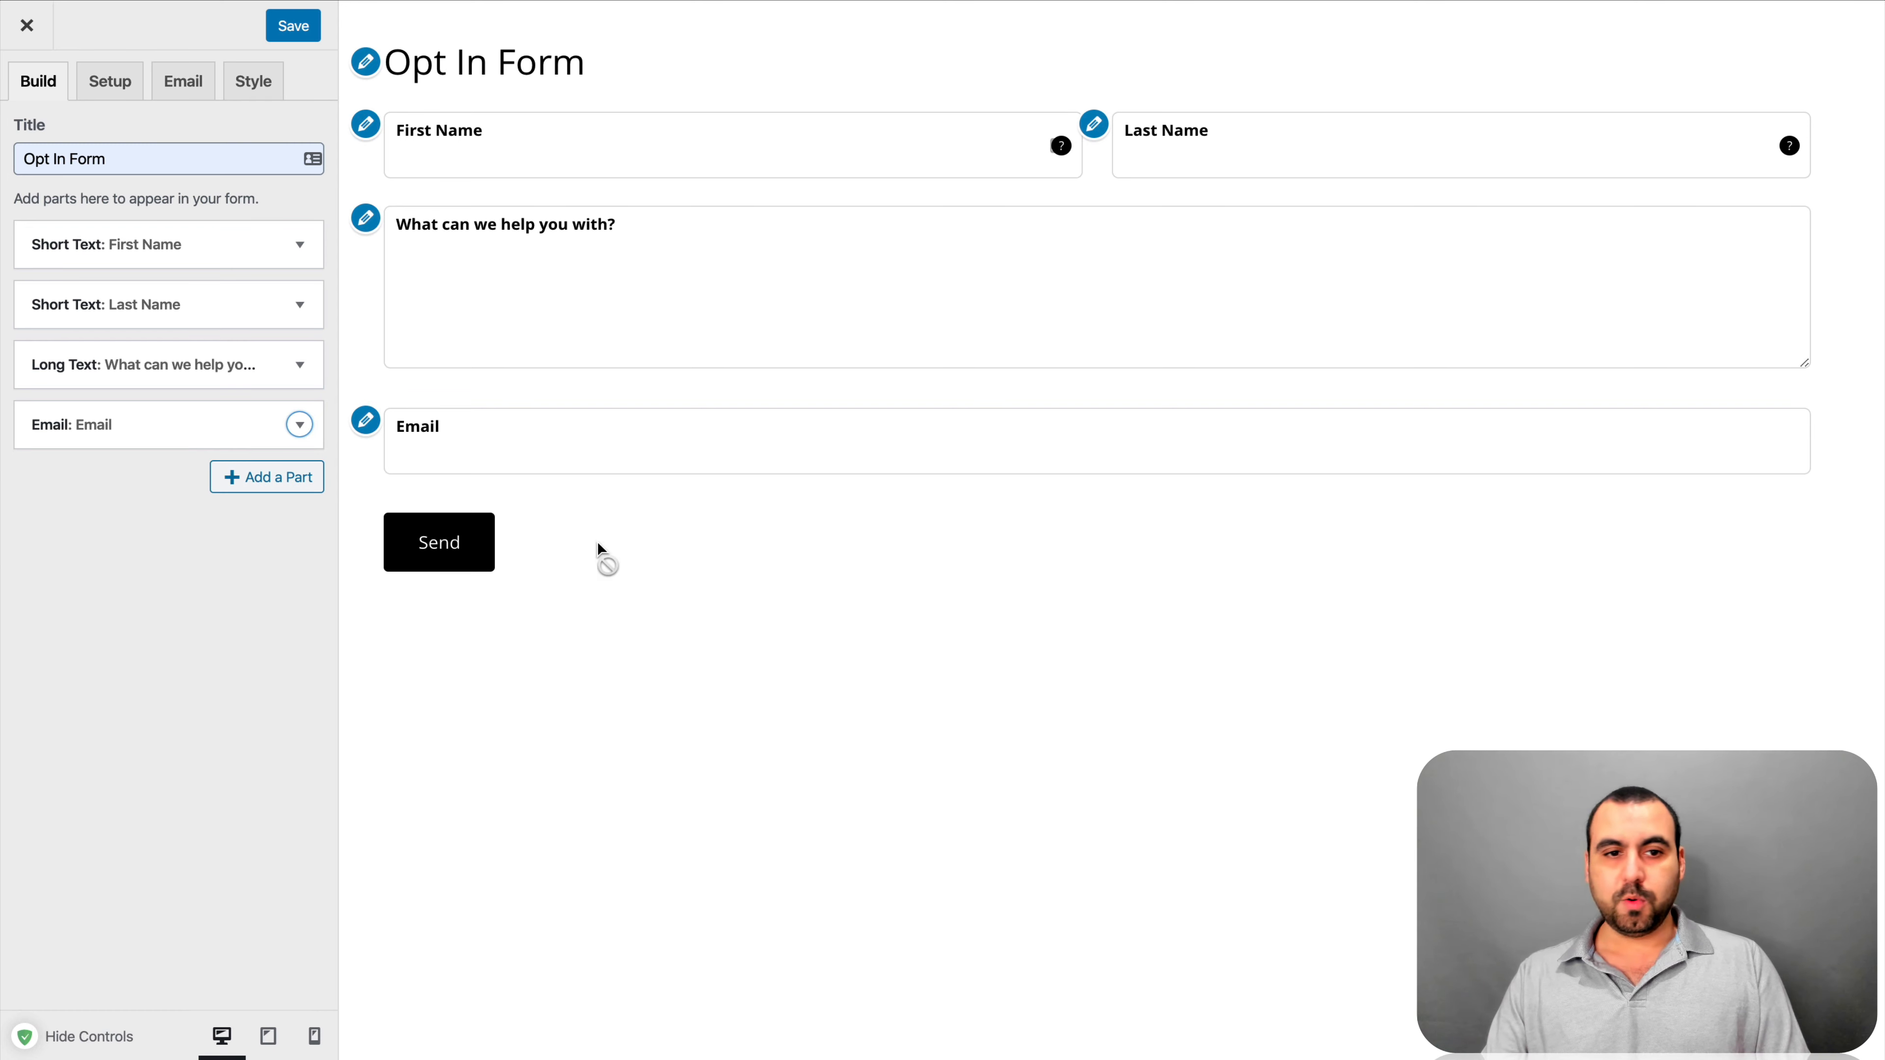
pyautogui.click(303, 31)
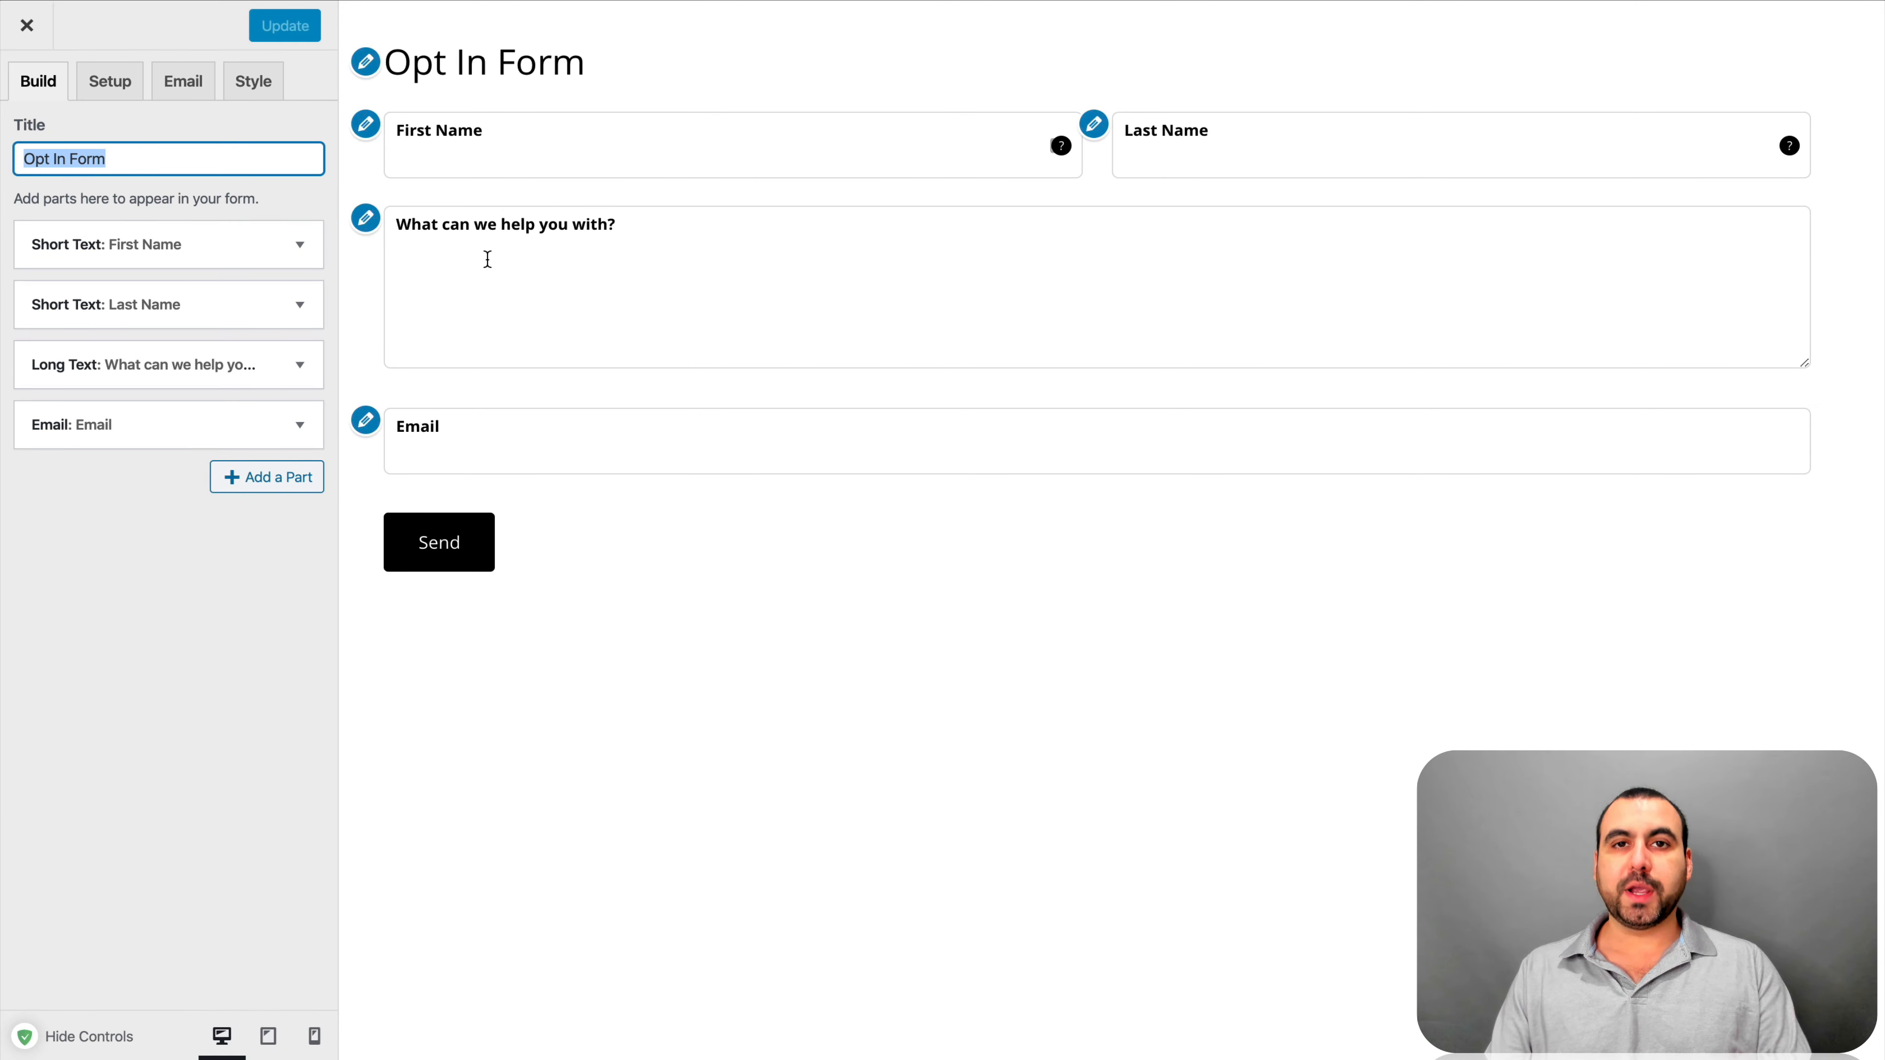
pyautogui.click(112, 89)
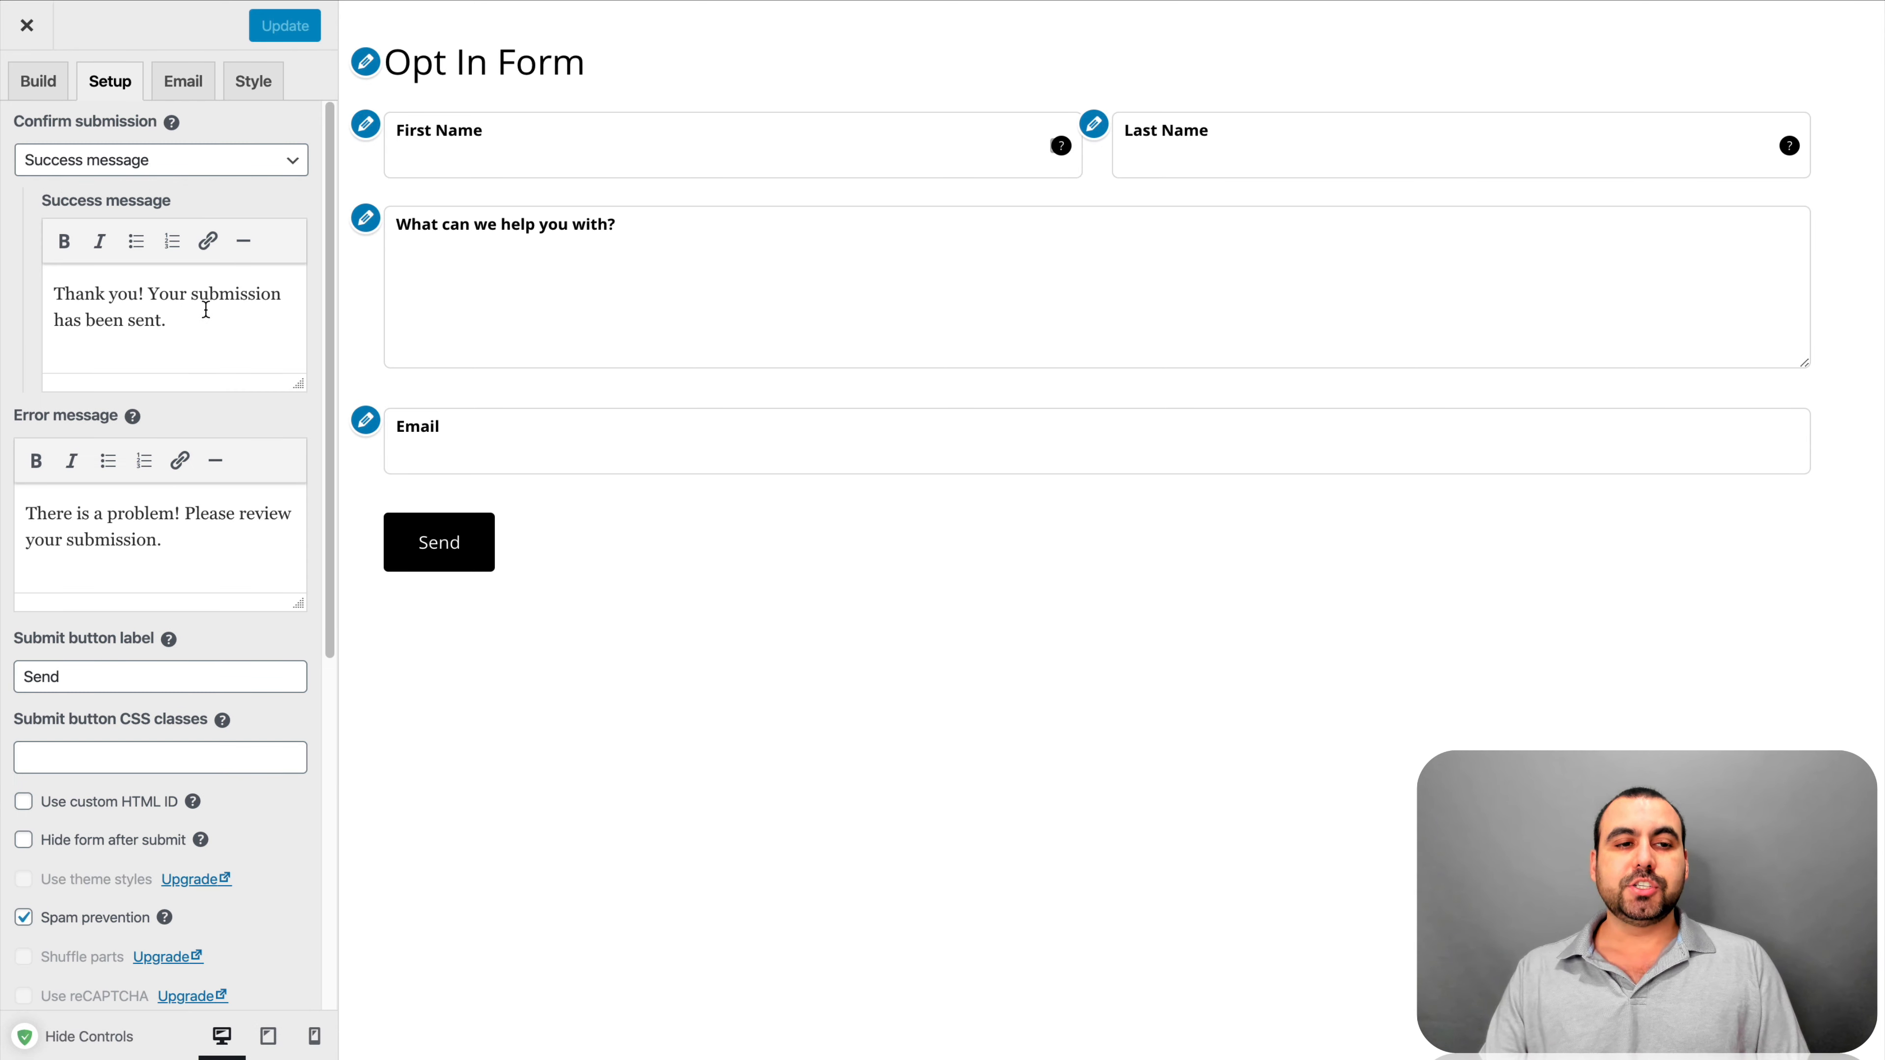
pyautogui.moveTo(163, 320); pyautogui.dragTo(59, 293)
pyautogui.click(183, 320)
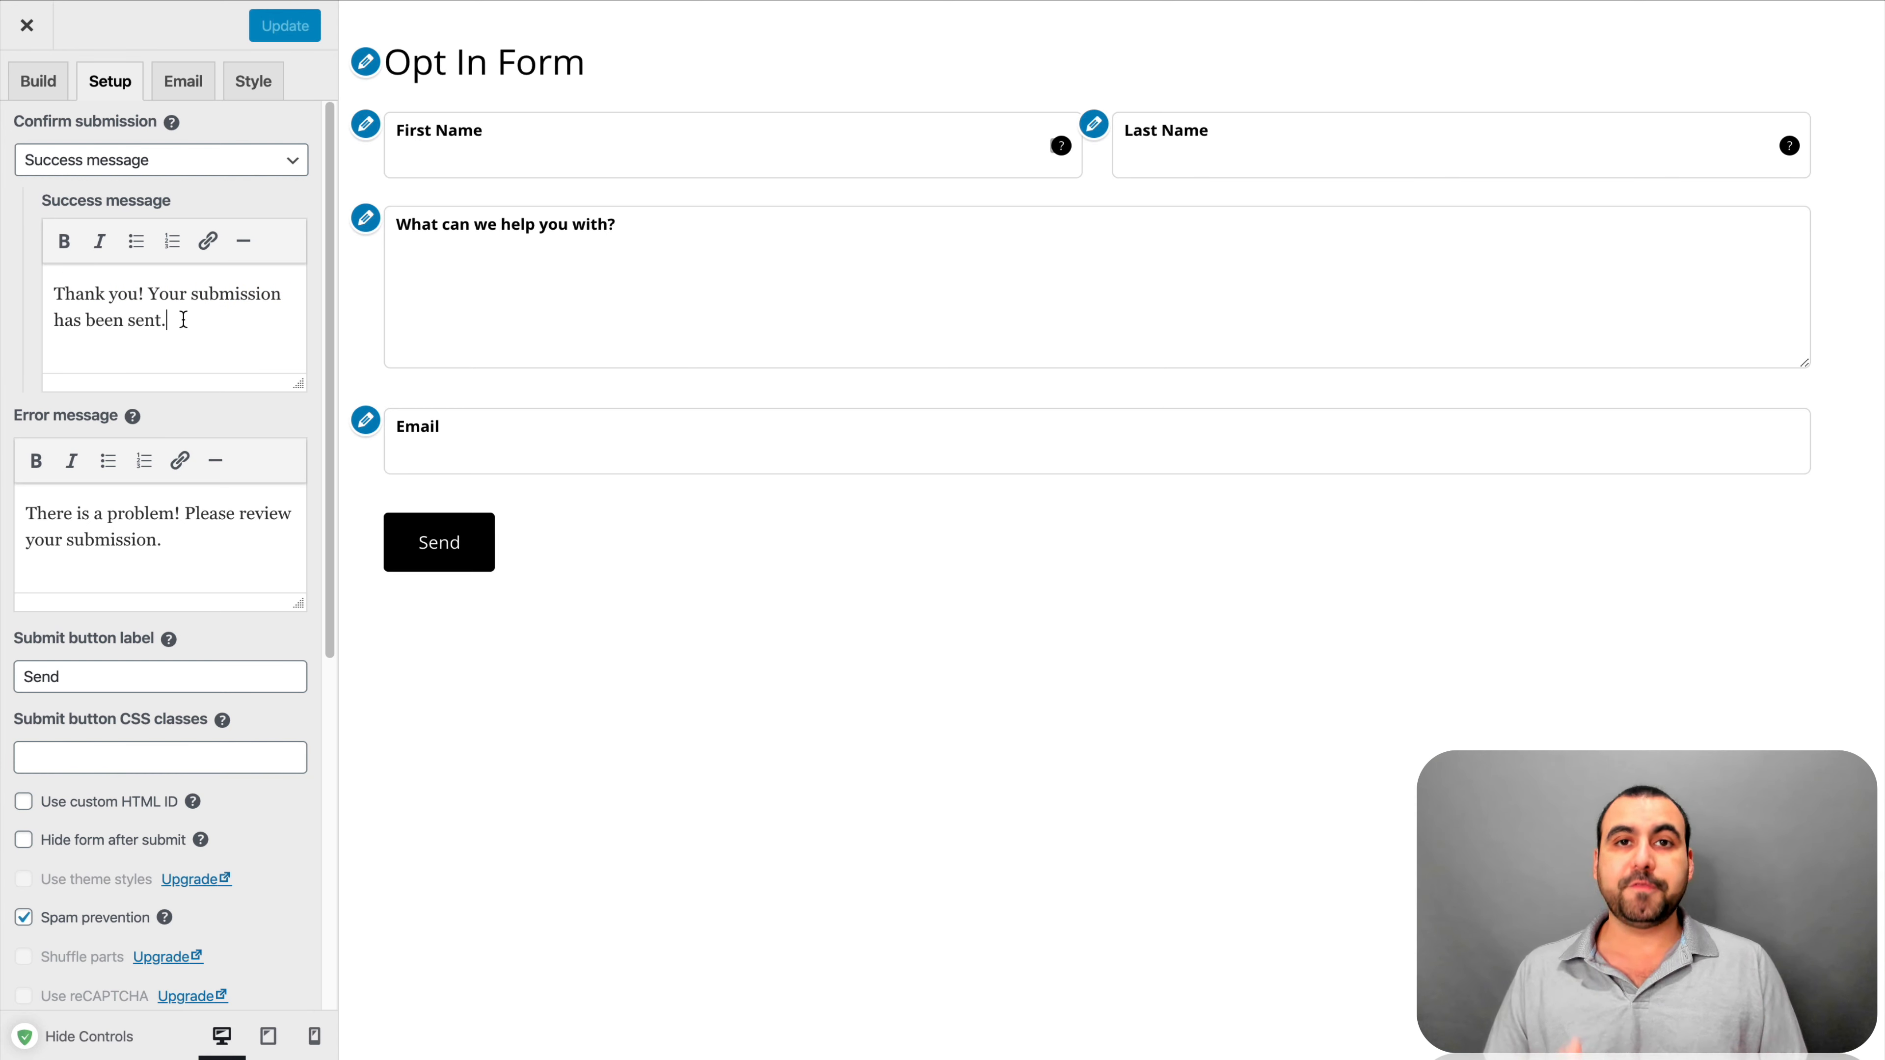
pyautogui.click(196, 162)
pyautogui.click(226, 182)
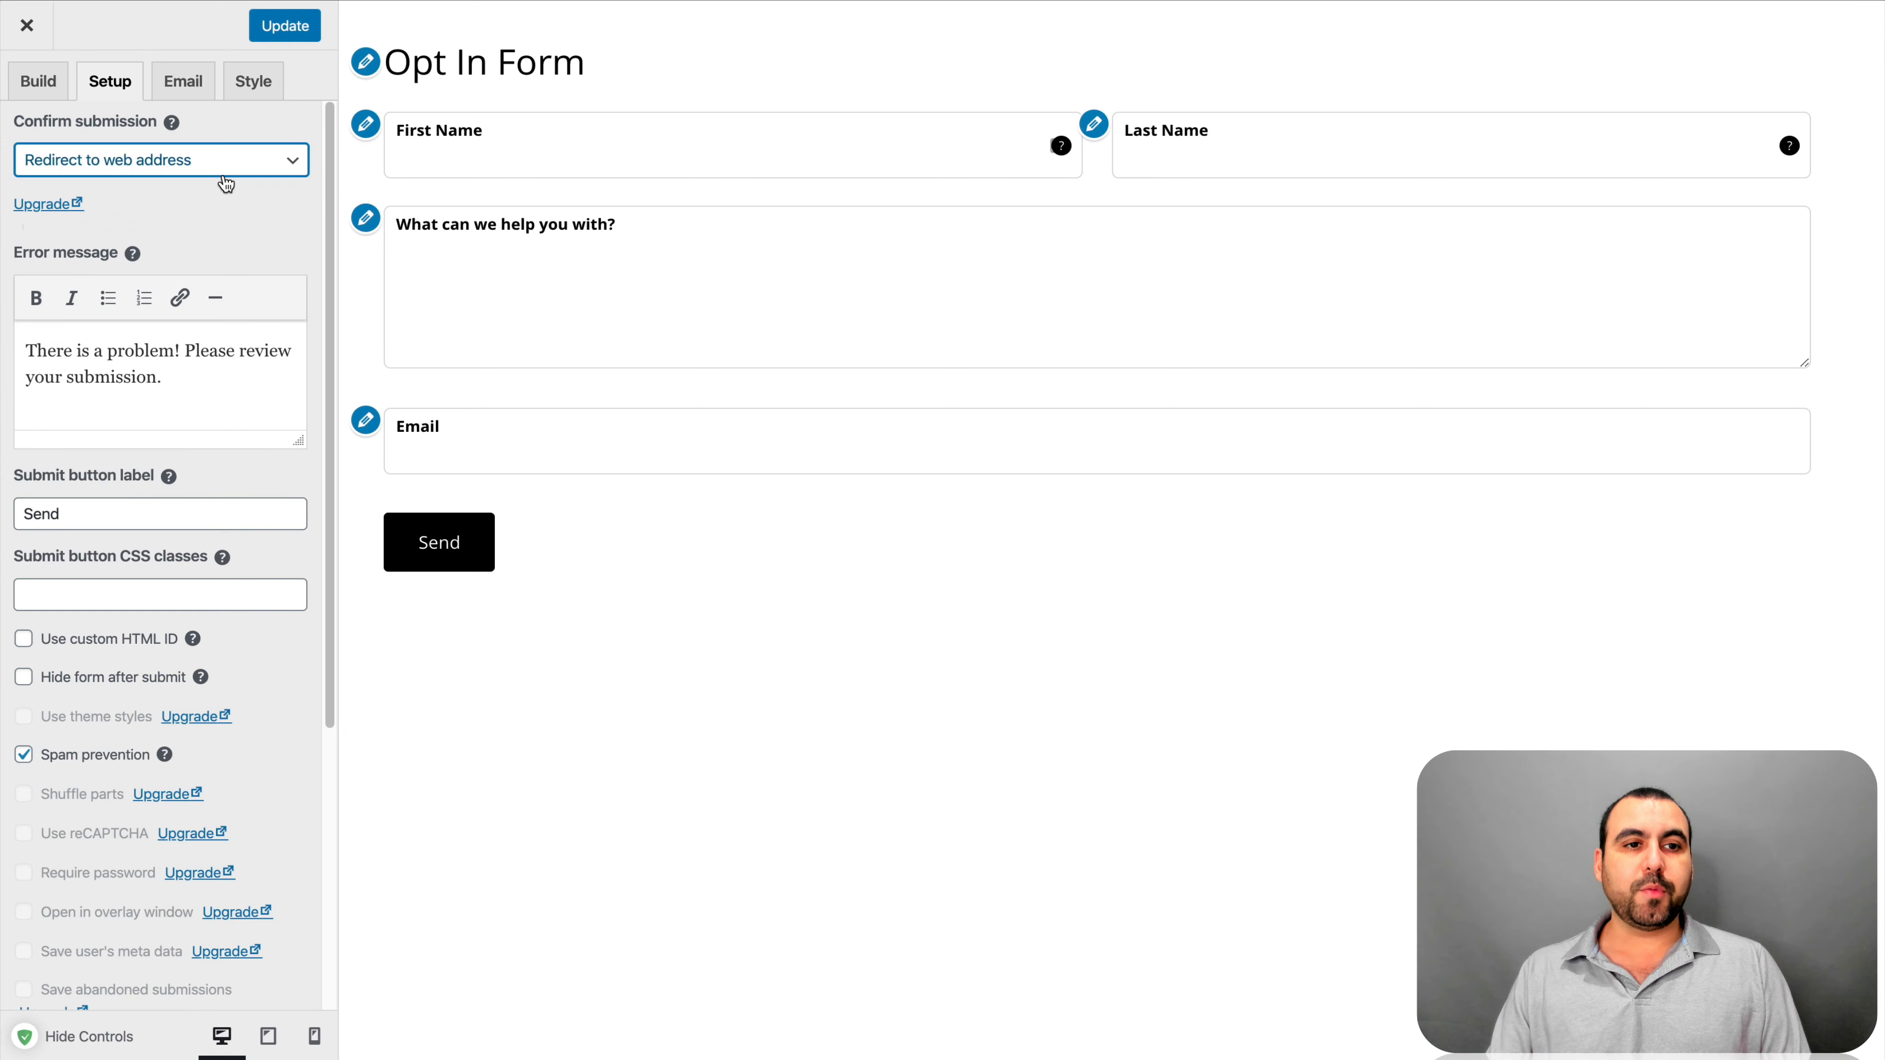
pyautogui.click(263, 167)
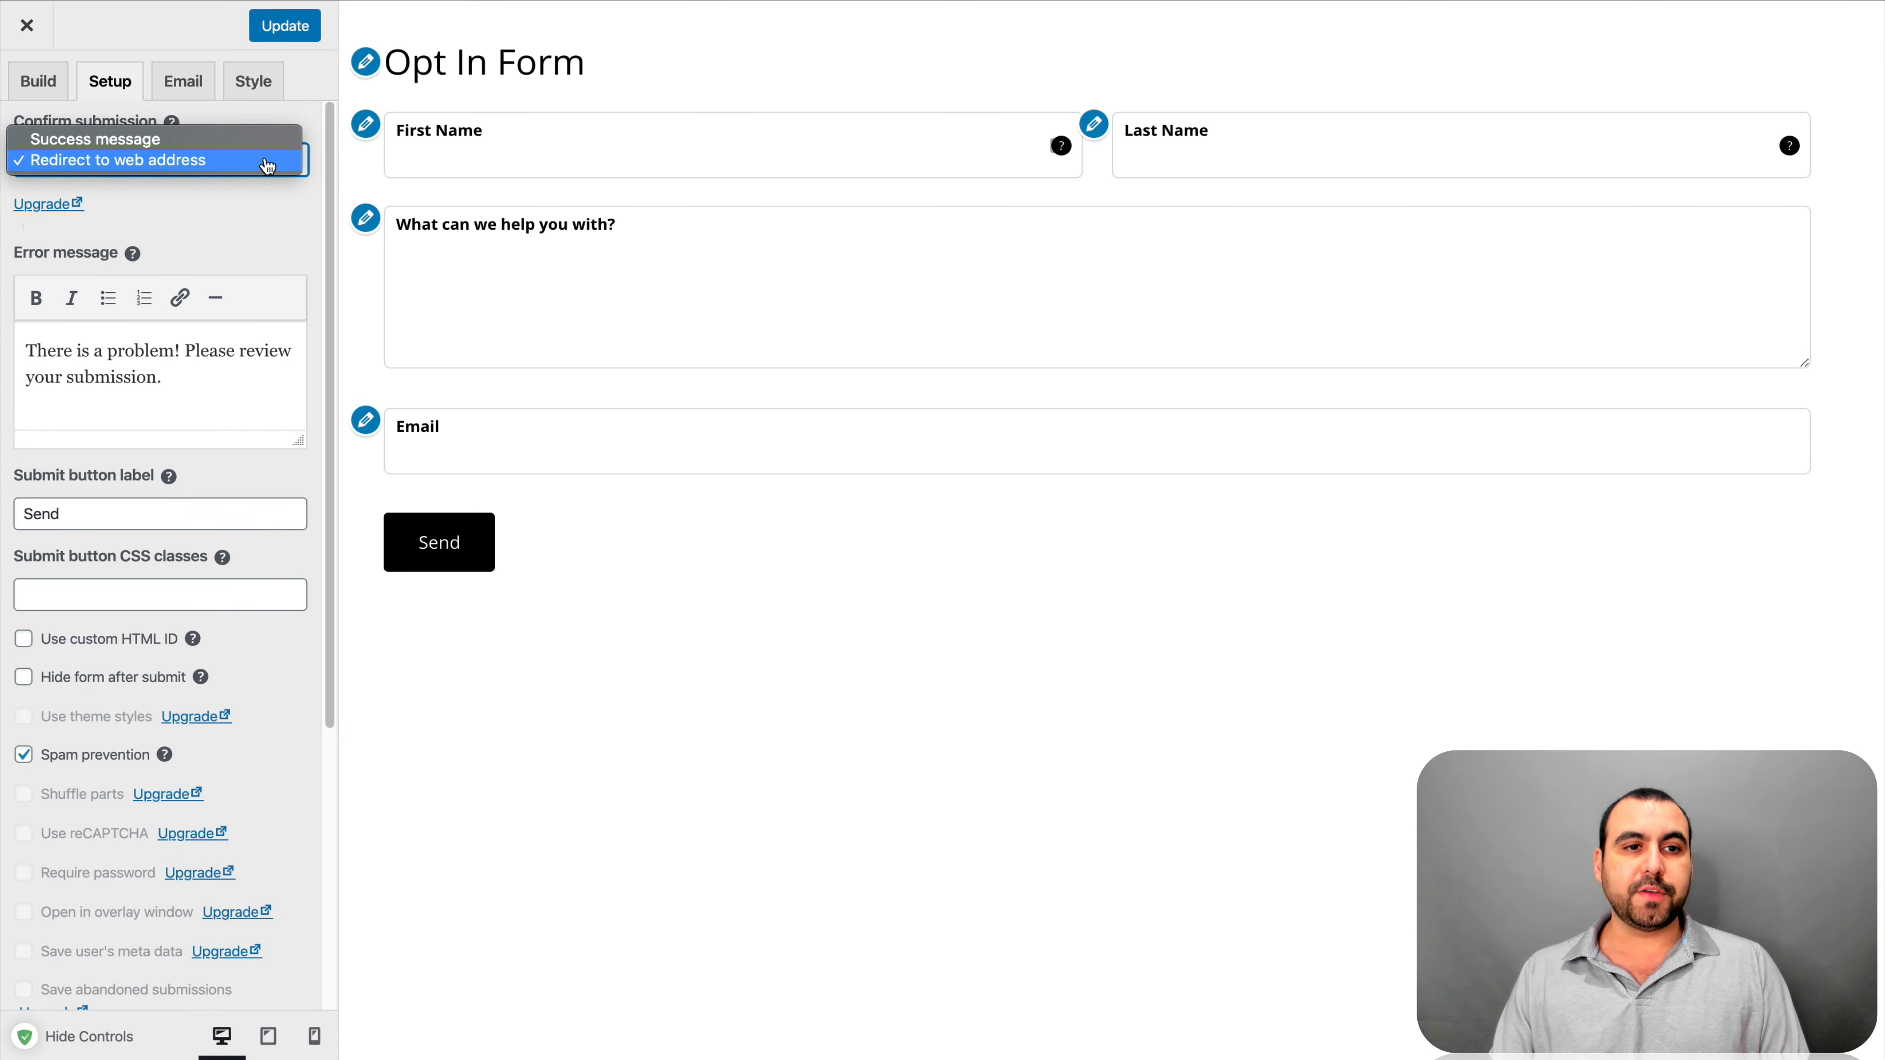
pyautogui.click(223, 139)
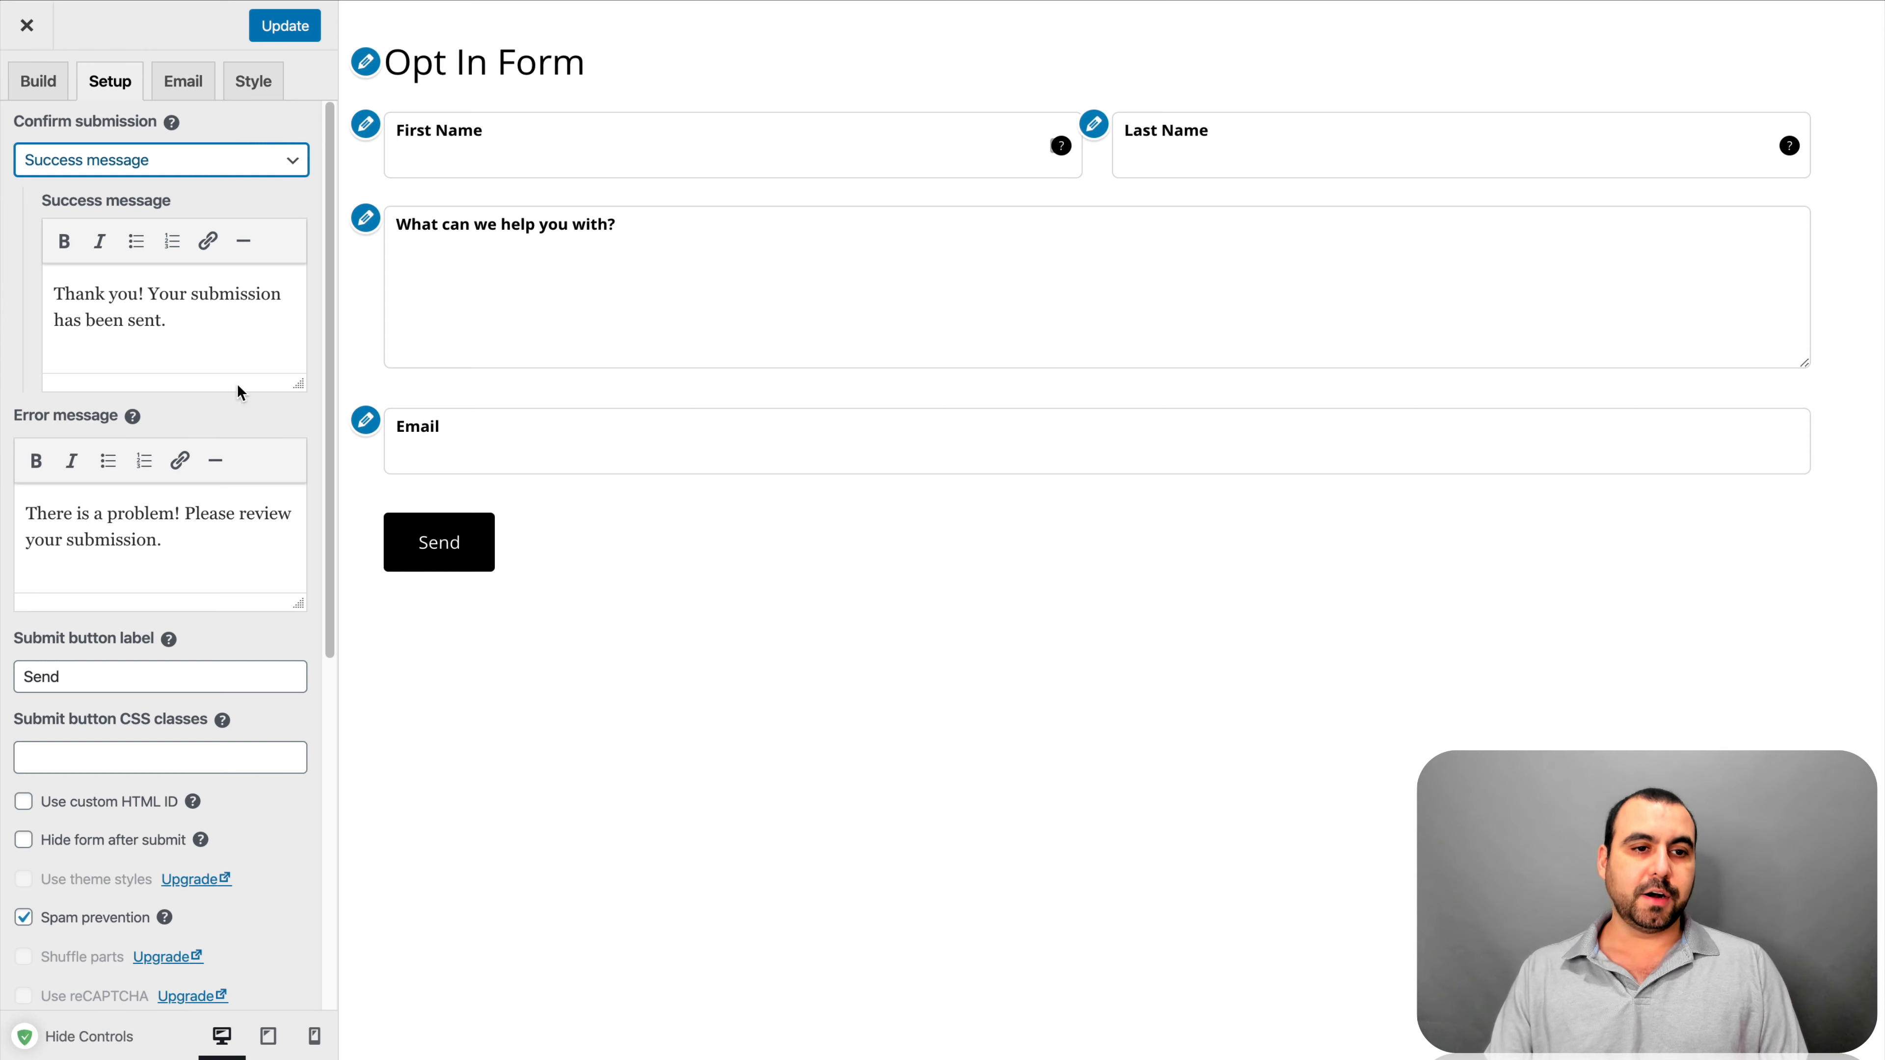
pyautogui.scroll(-2, 160, 485)
pyautogui.tripleClick(131, 381)
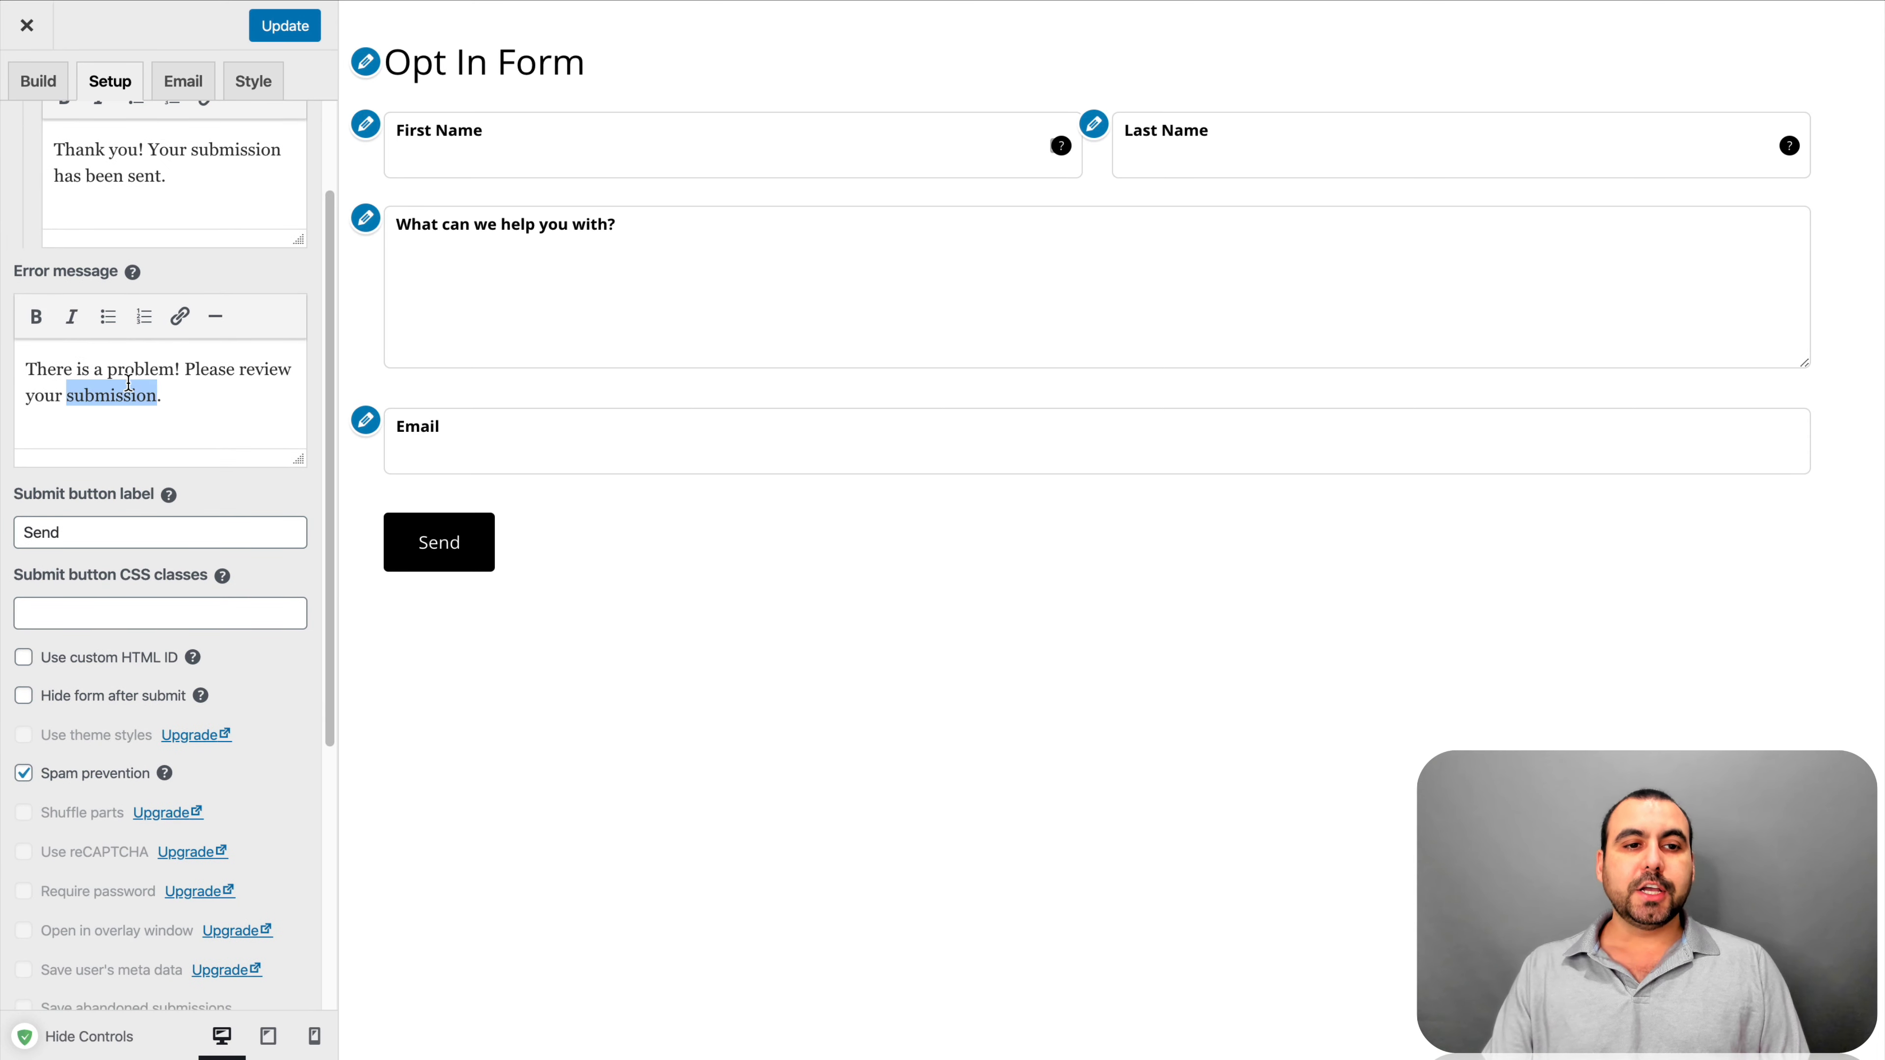
pyautogui.click(172, 396)
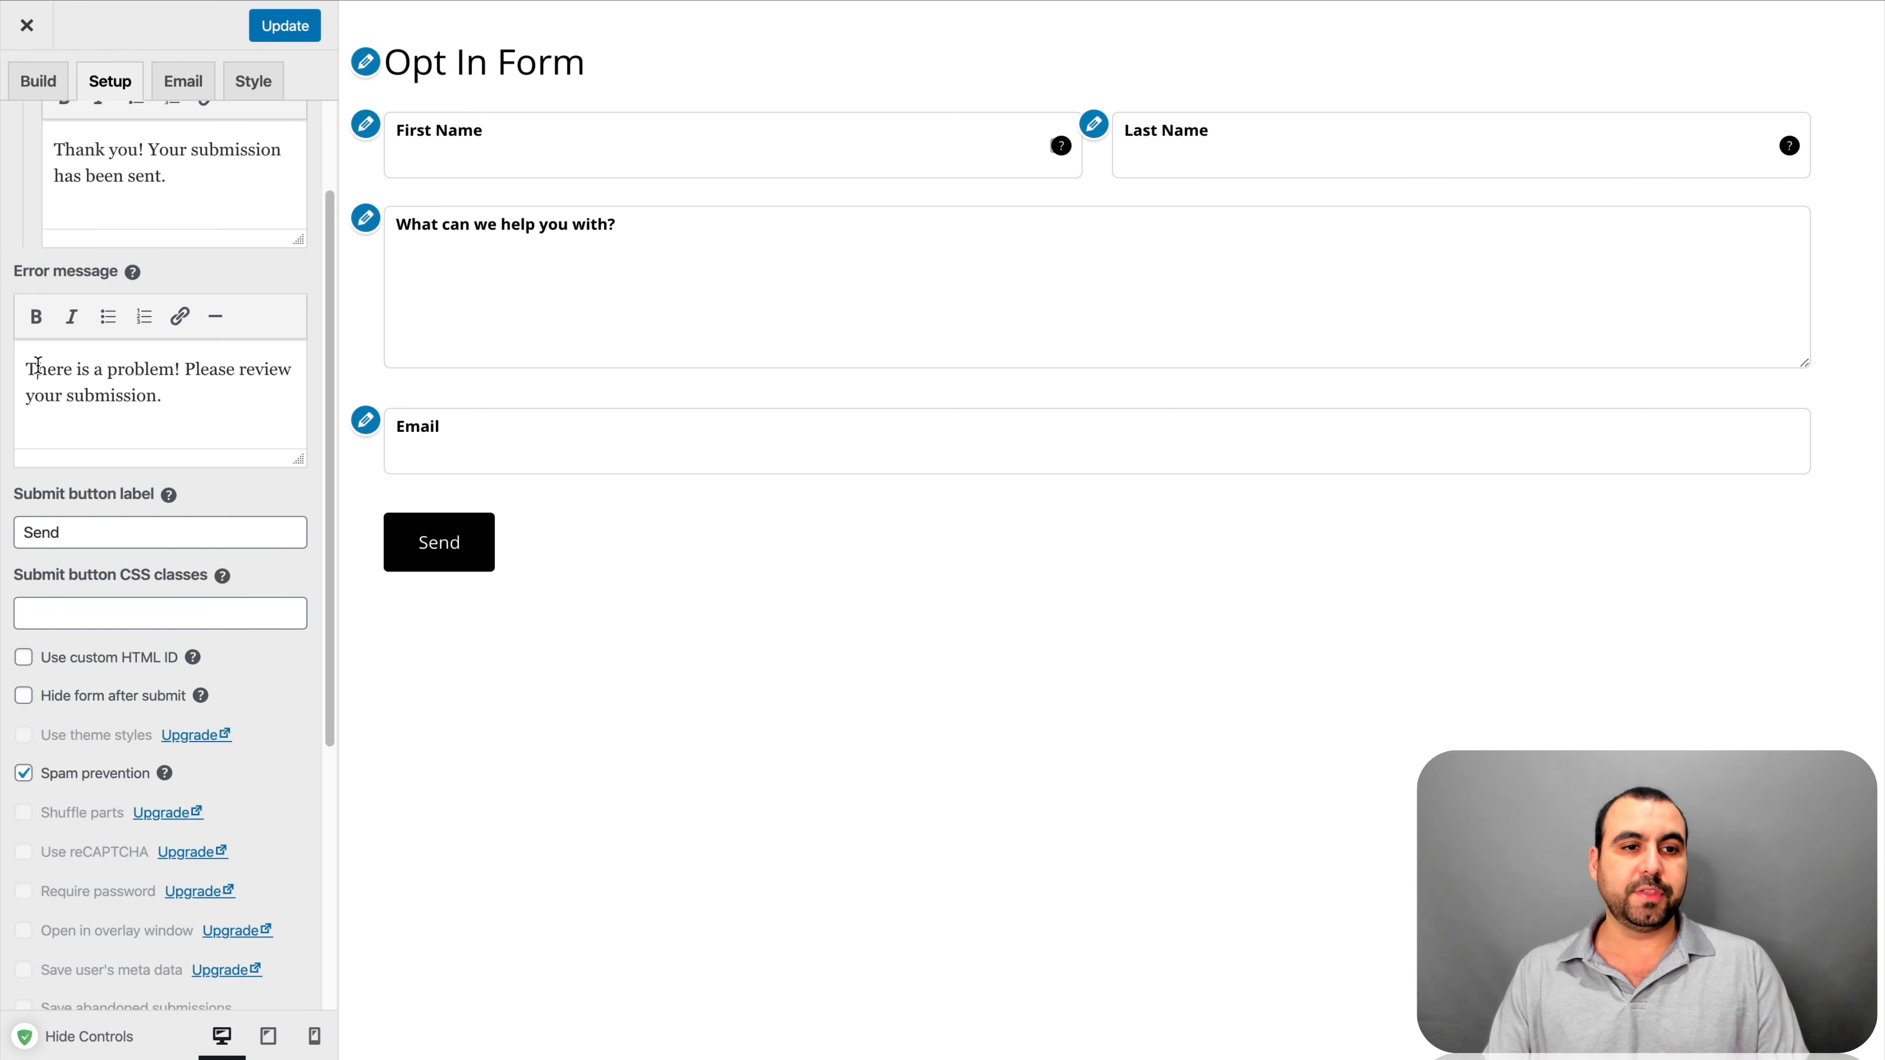
pyautogui.moveTo(38, 367); pyautogui.dragTo(207, 417)
pyautogui.click(208, 417)
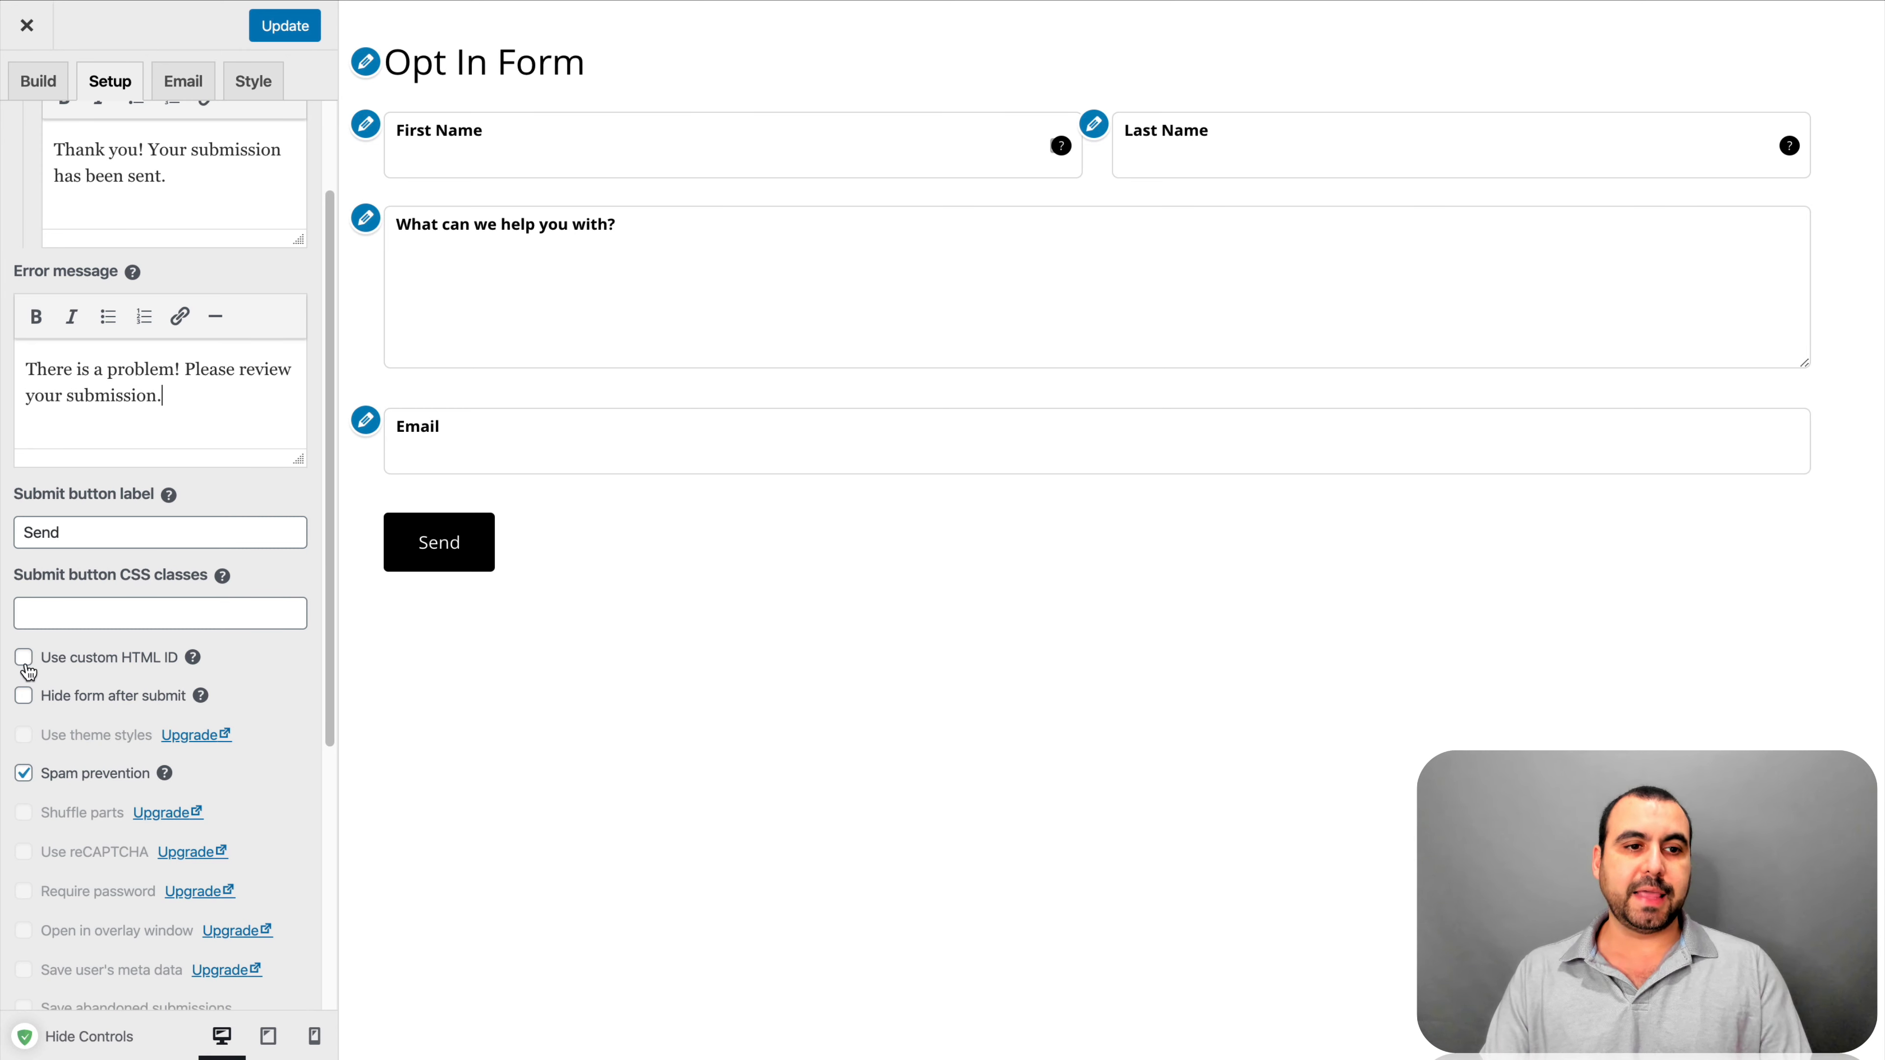
pyautogui.click(72, 531)
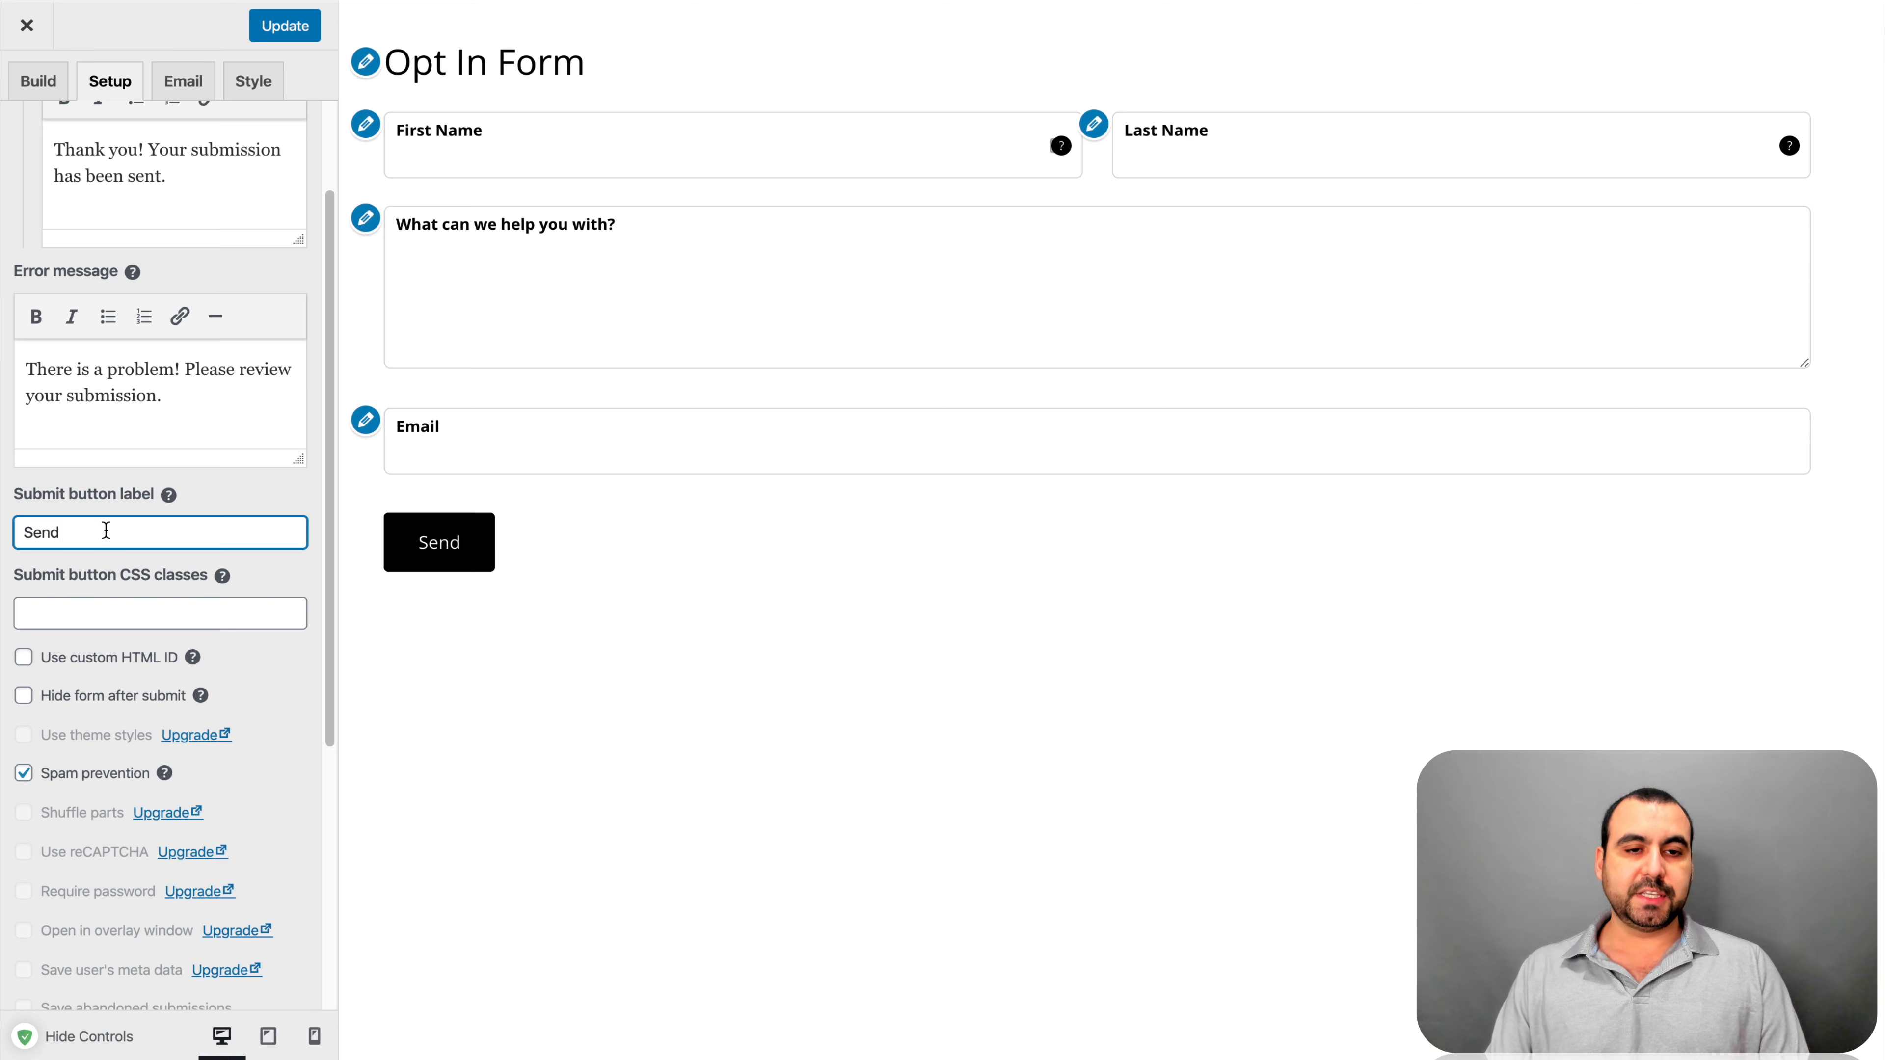
# Change the submit button label from 'Send' to 'Submit'
pyautogui.hotkey('ctrl', 'a')
pyautogui.write('Submit')
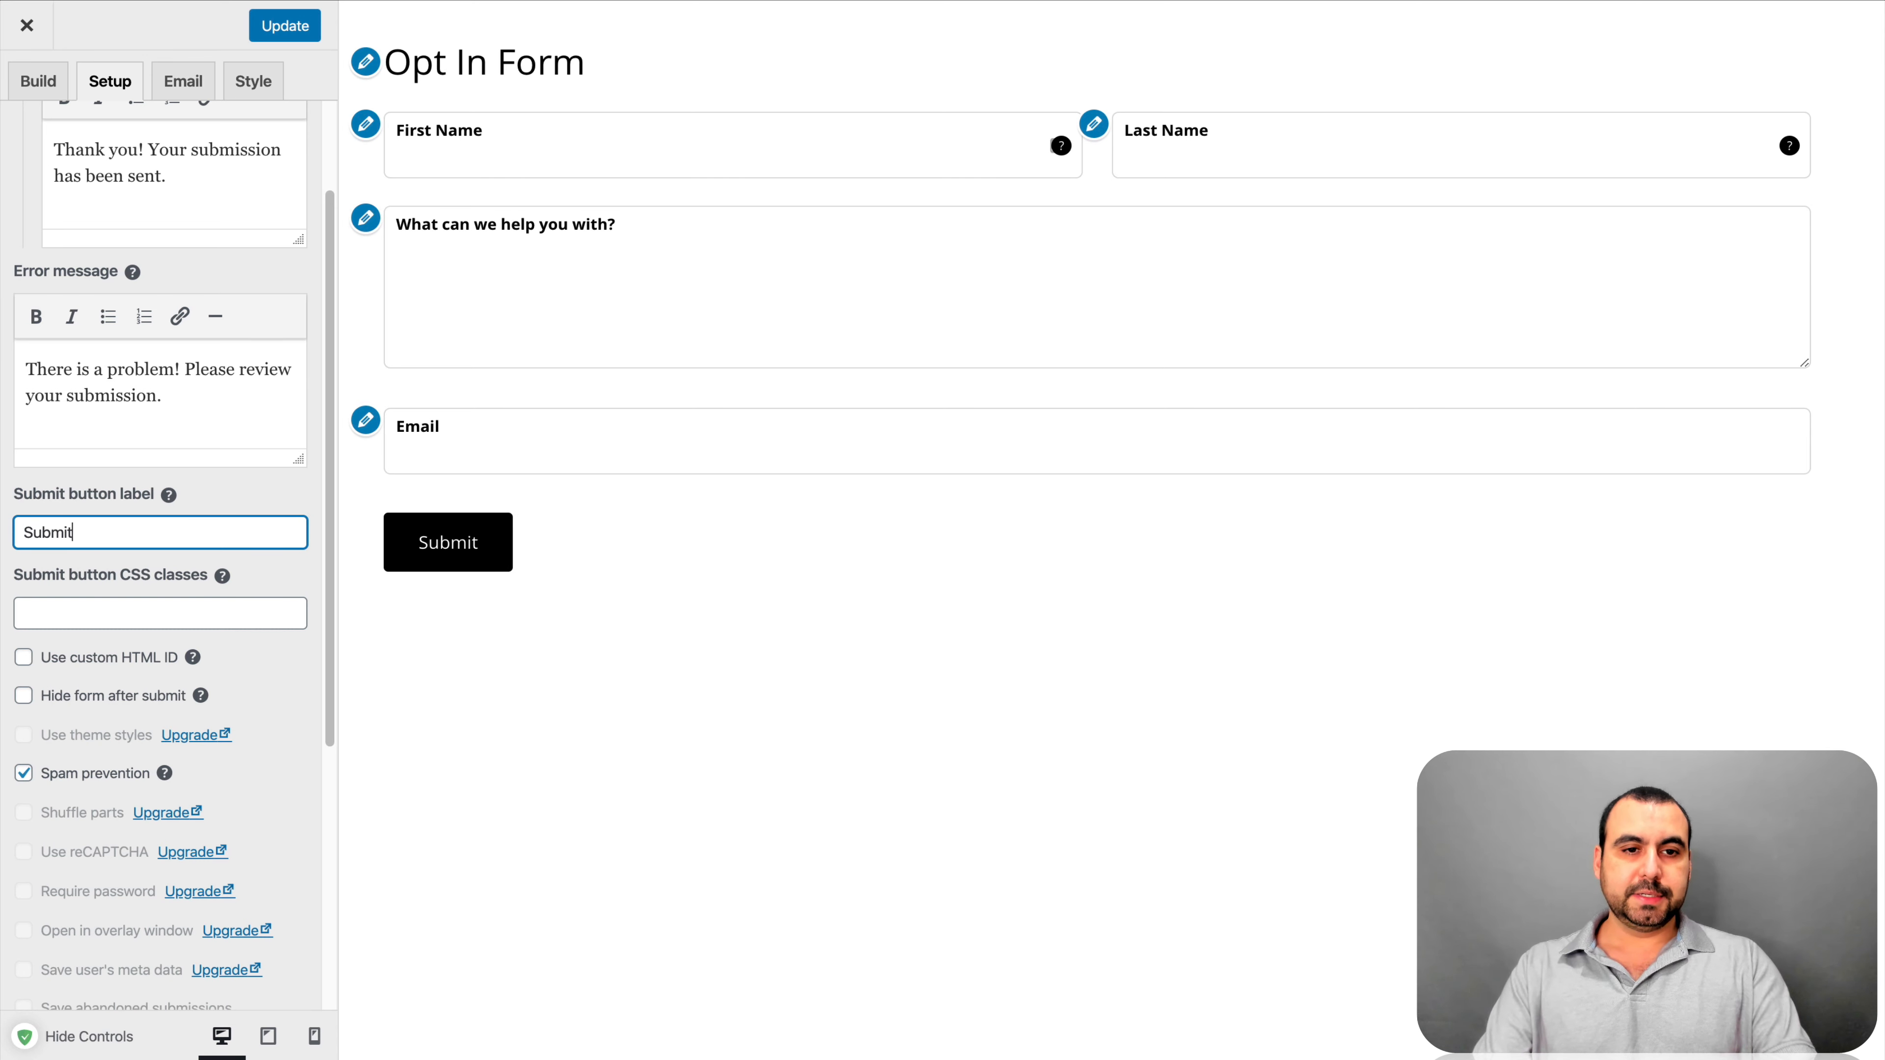
pyautogui.click(313, 575)
pyautogui.scroll(-2, 312, 577)
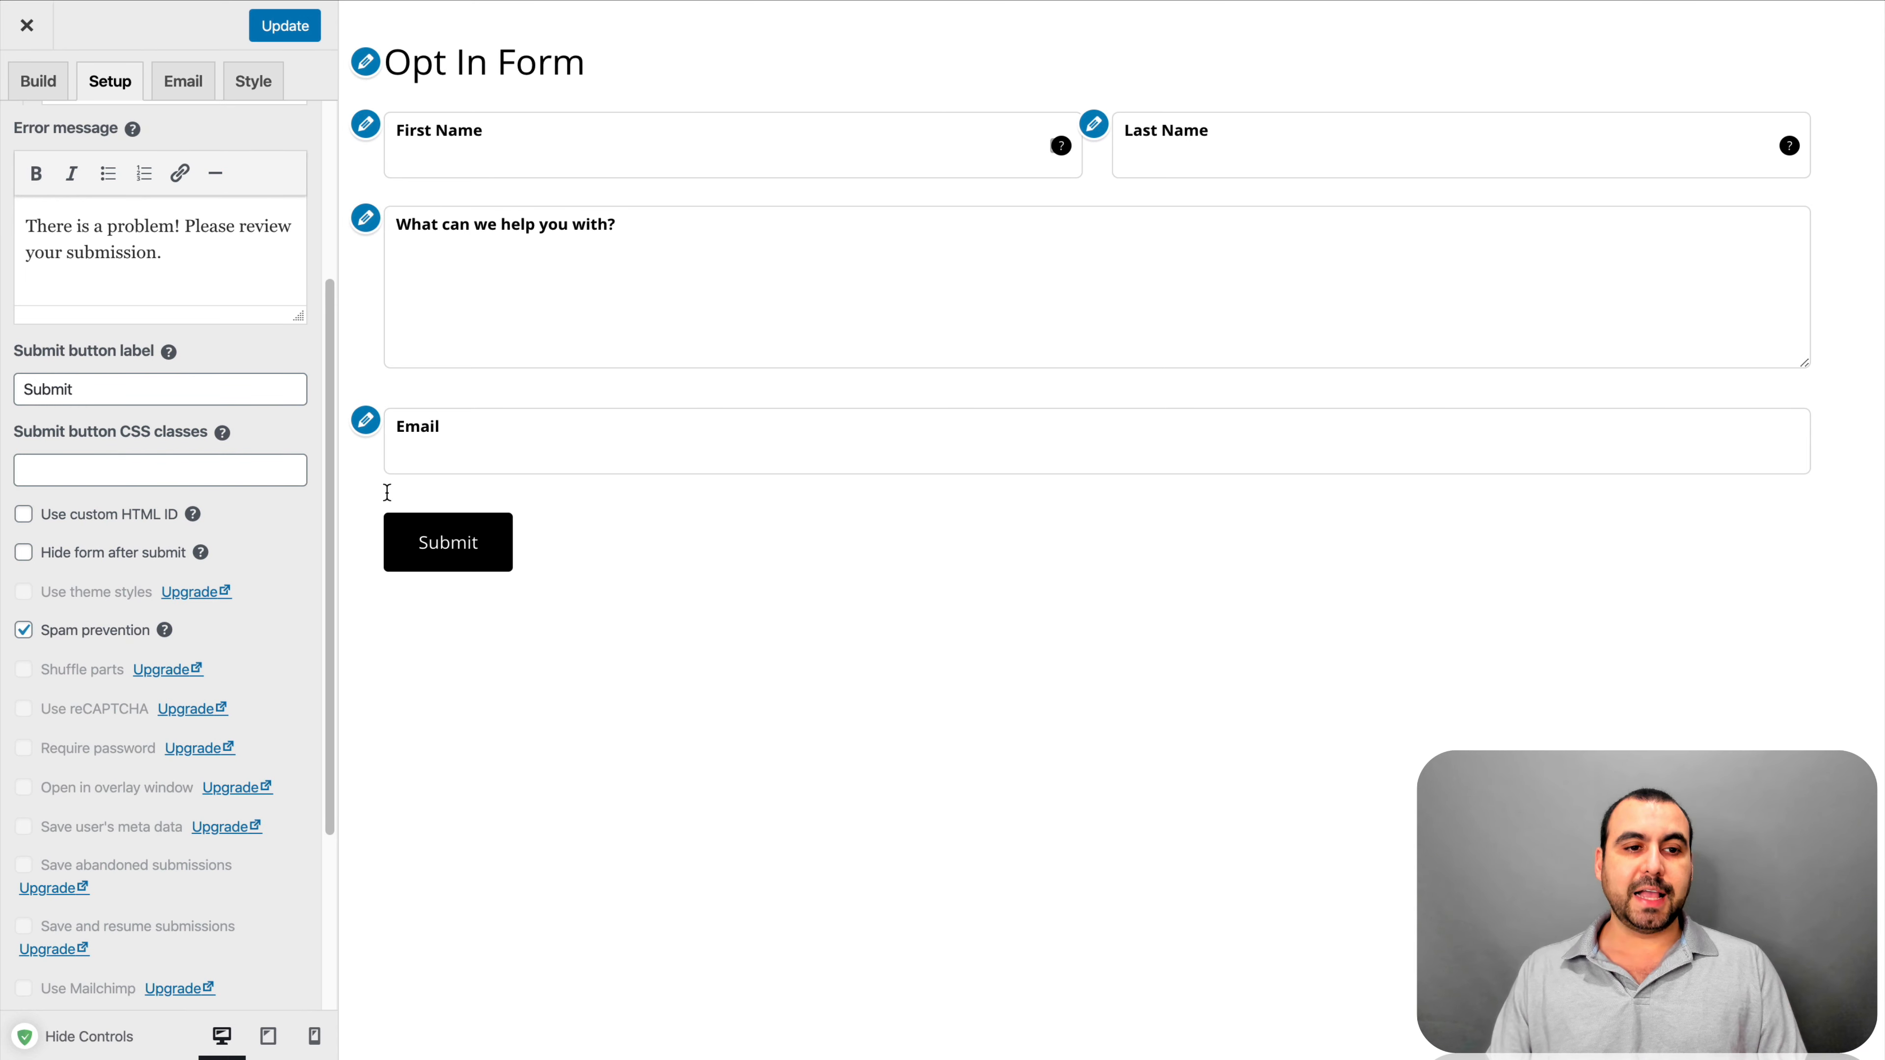
pyautogui.scroll(-1, 297, 520)
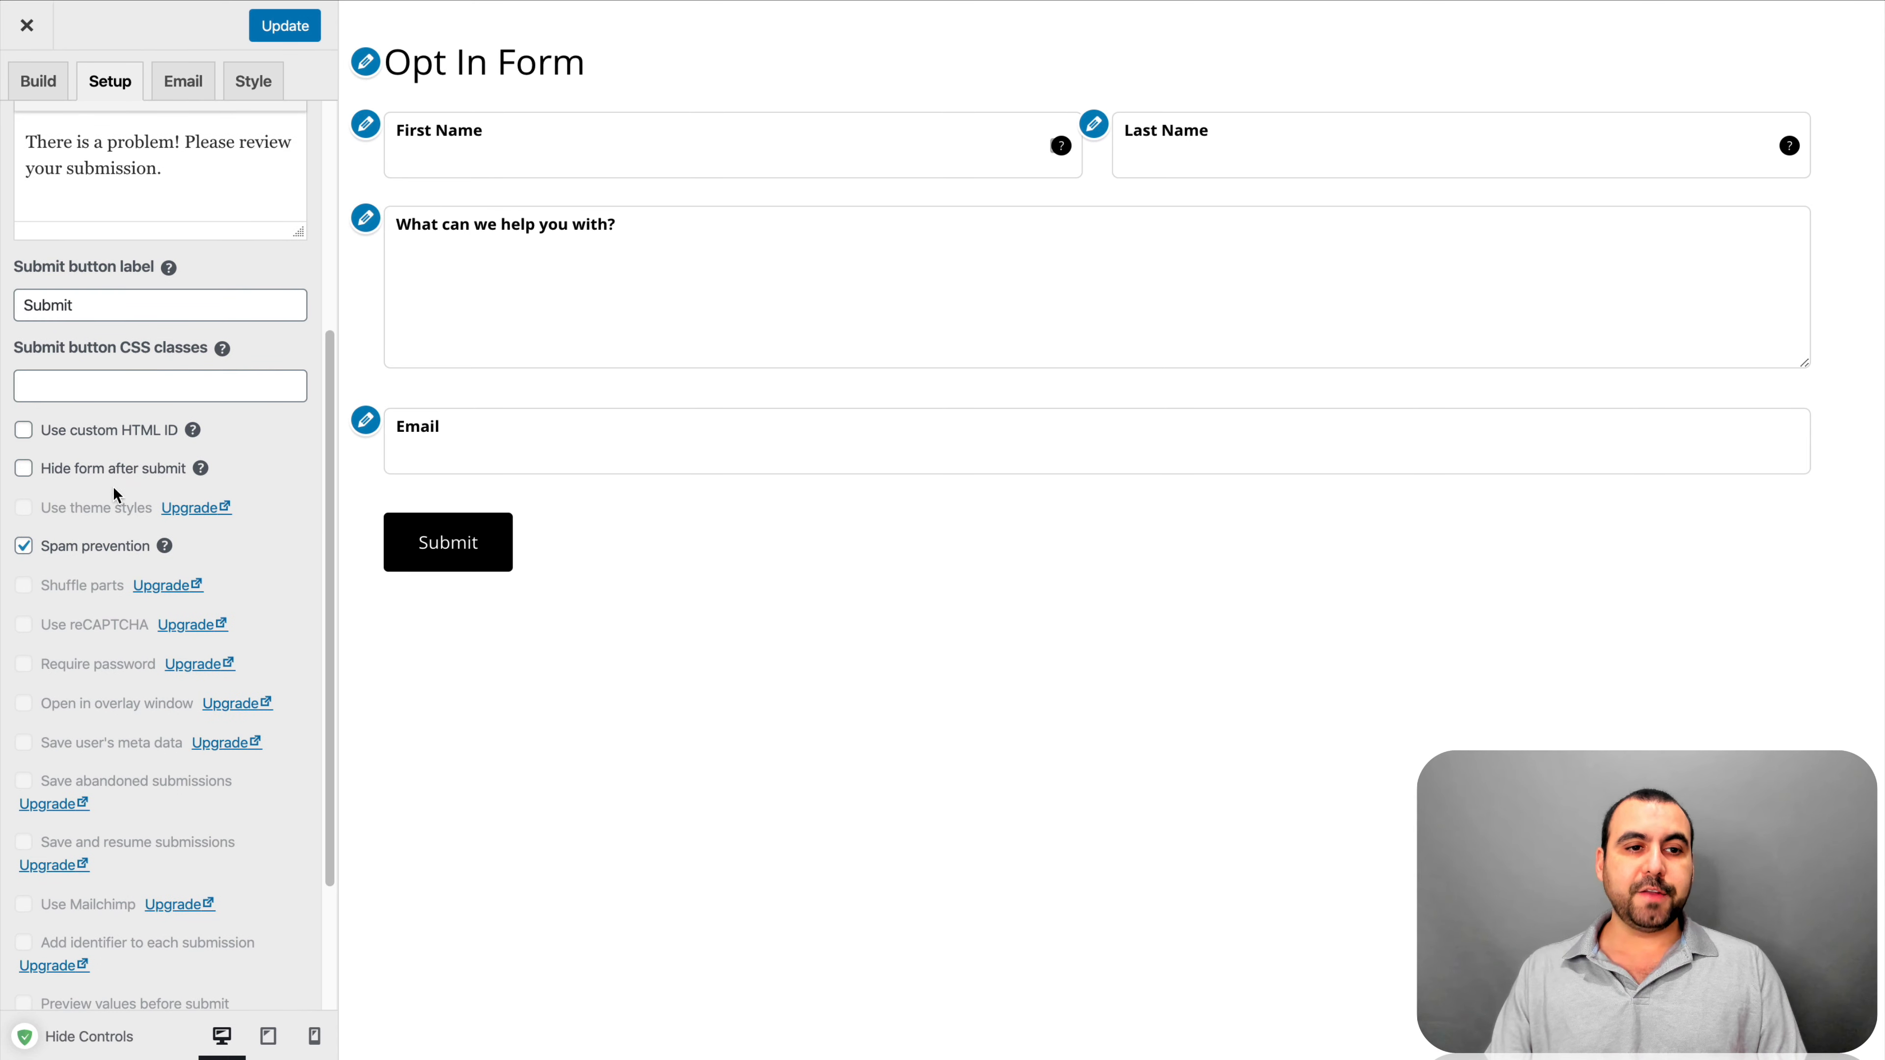
# Turn Hide form after submit on and back off, leaving Spam prevention enabled
pyautogui.click(23, 469)
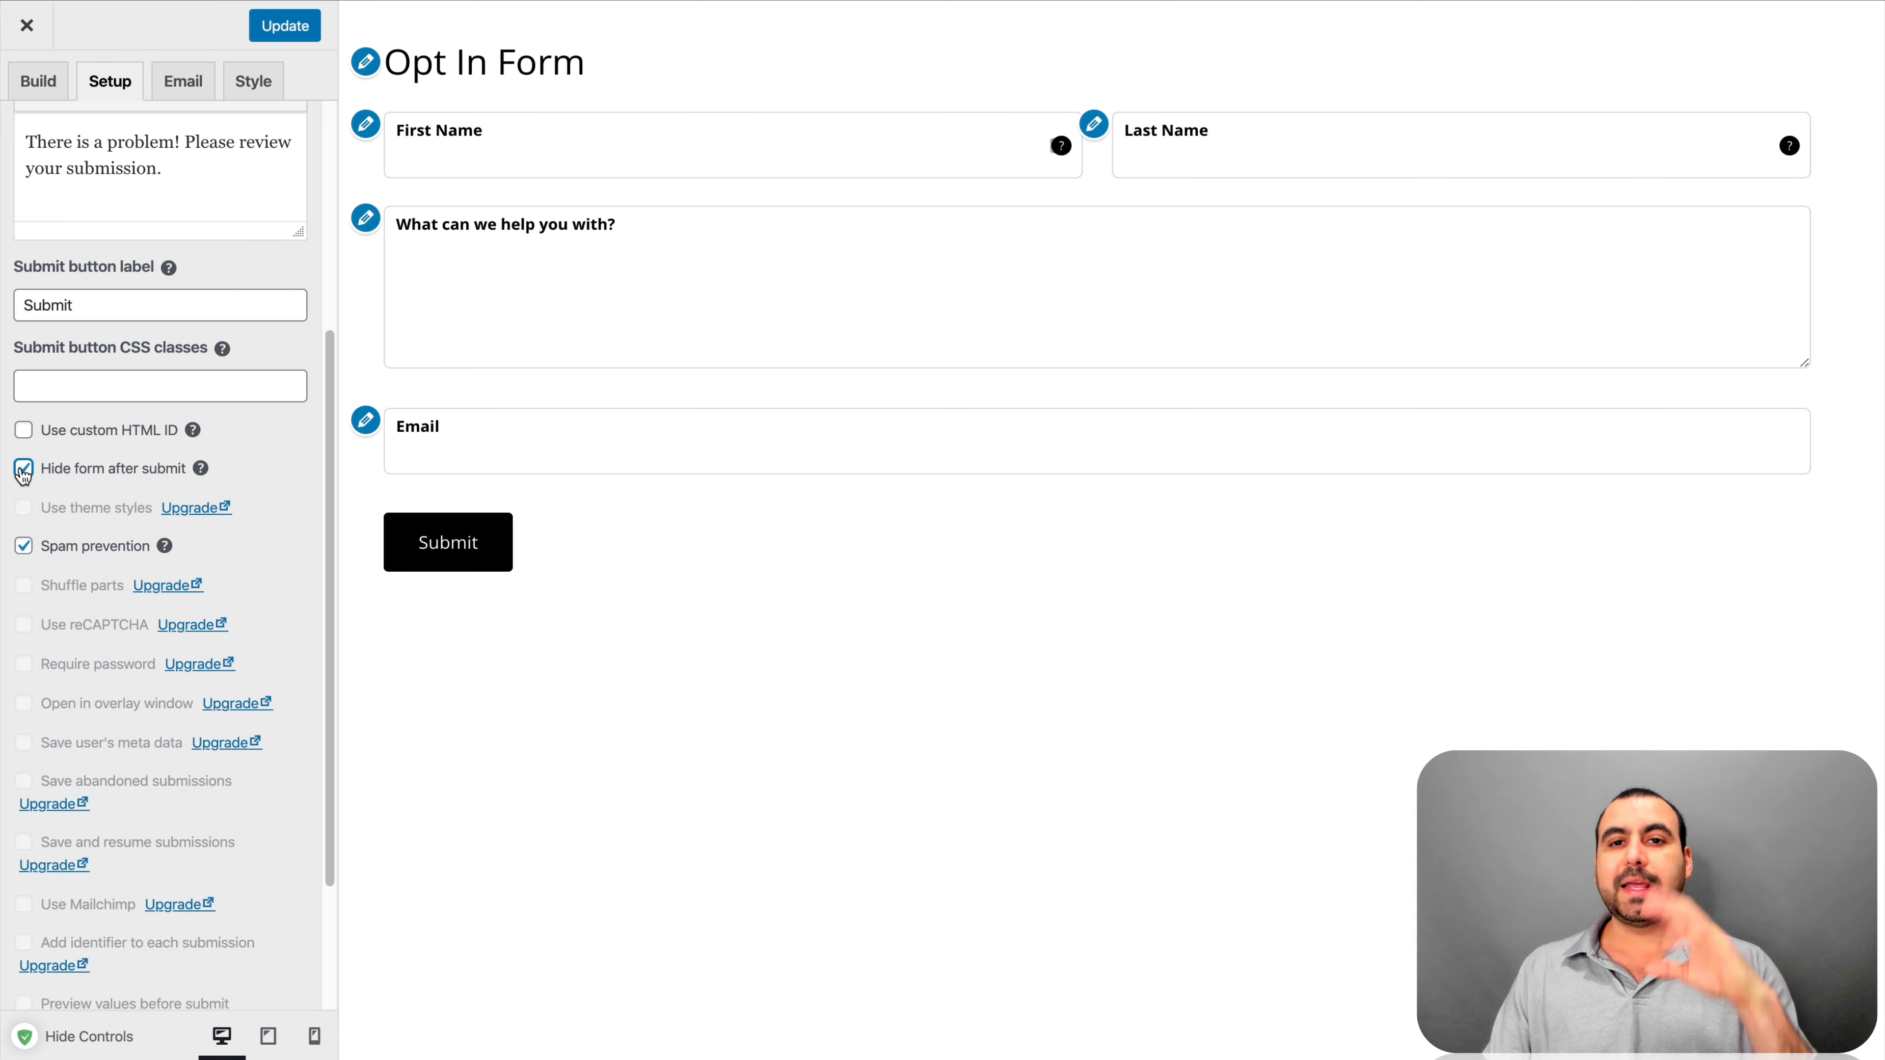
pyautogui.click(23, 469)
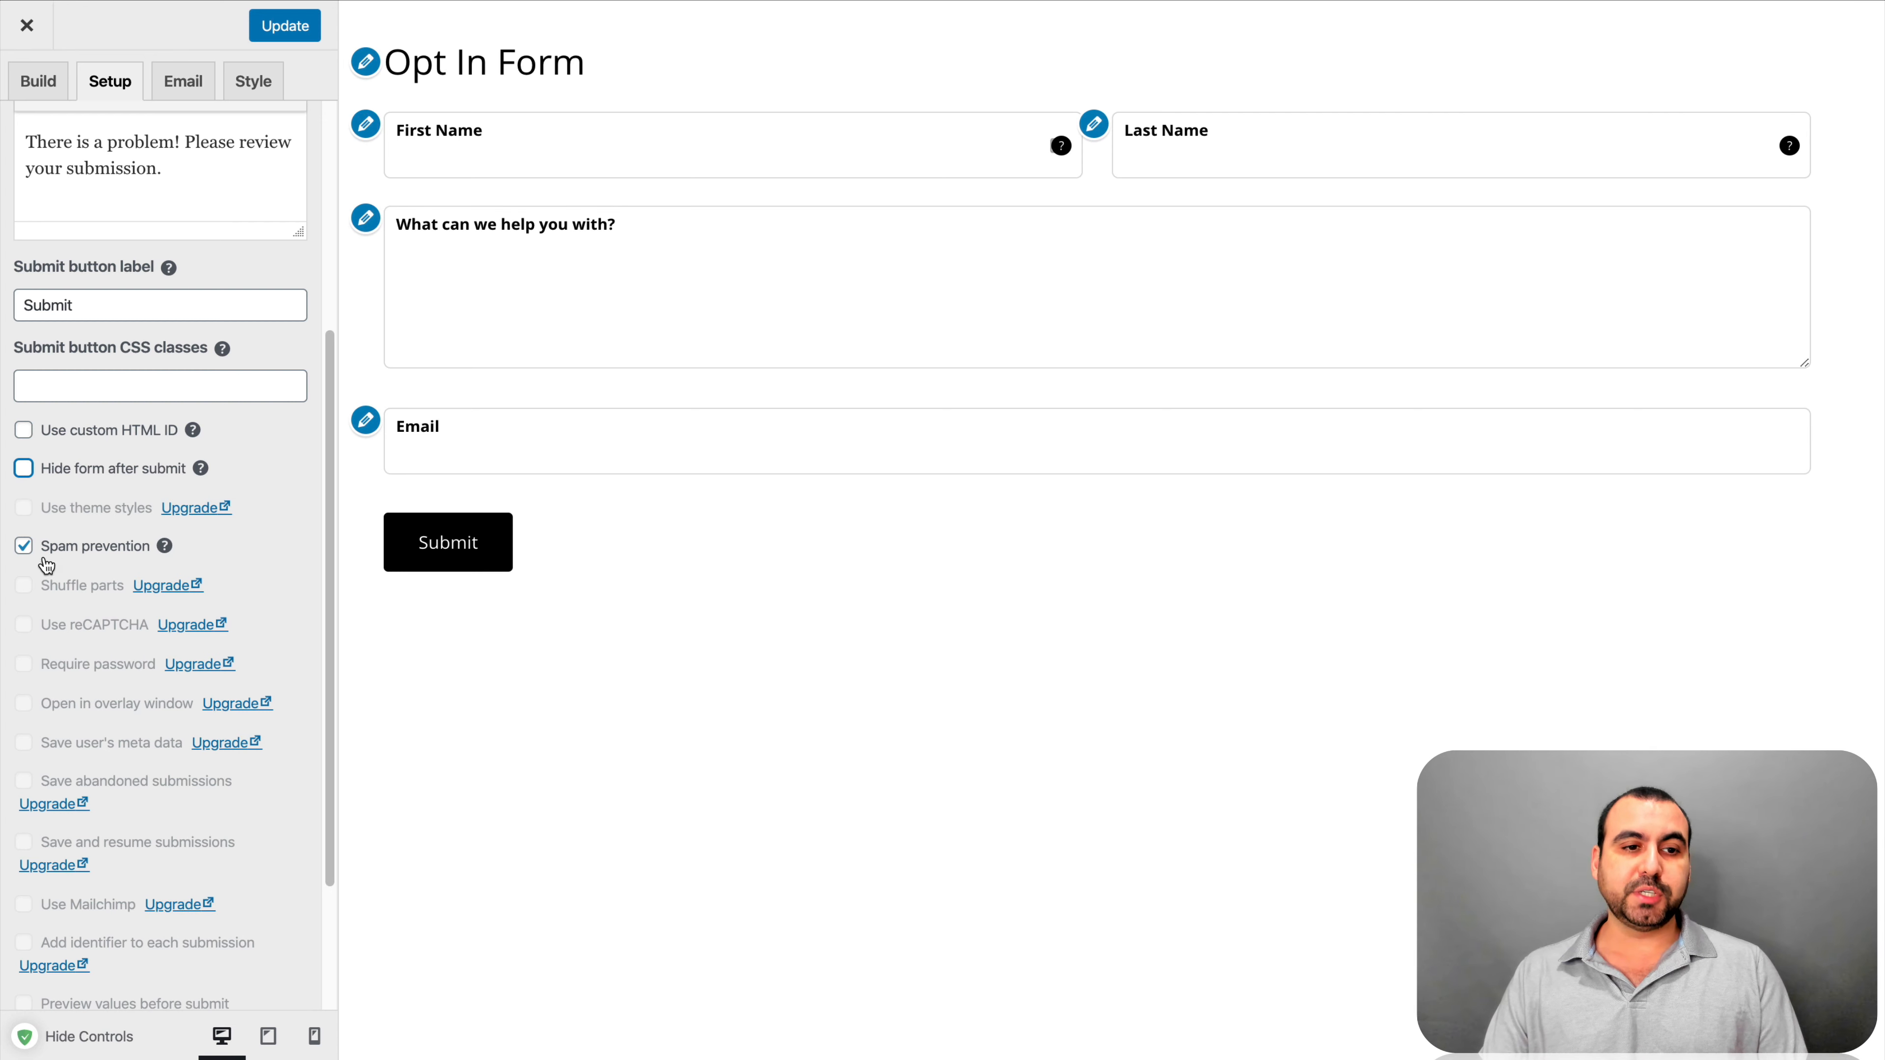
pyautogui.moveTo(169, 550)
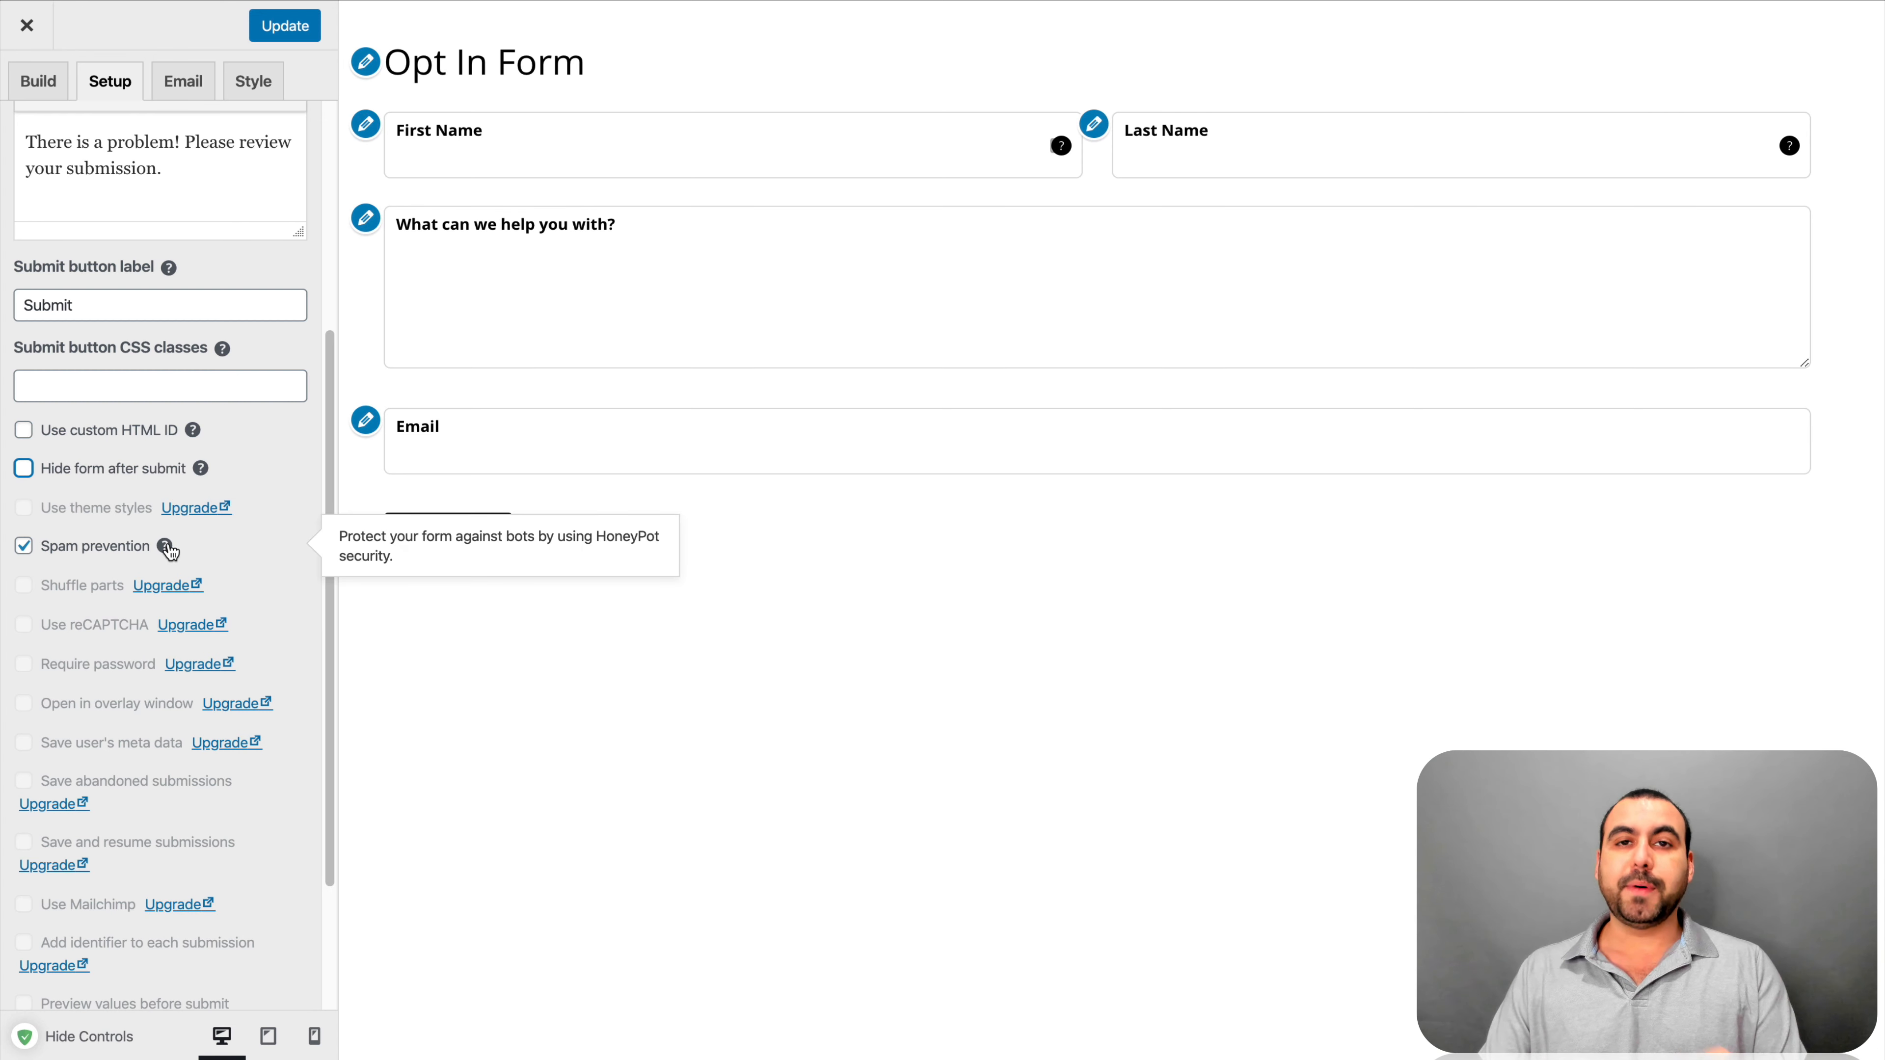
pyautogui.scroll(-3, 170, 550)
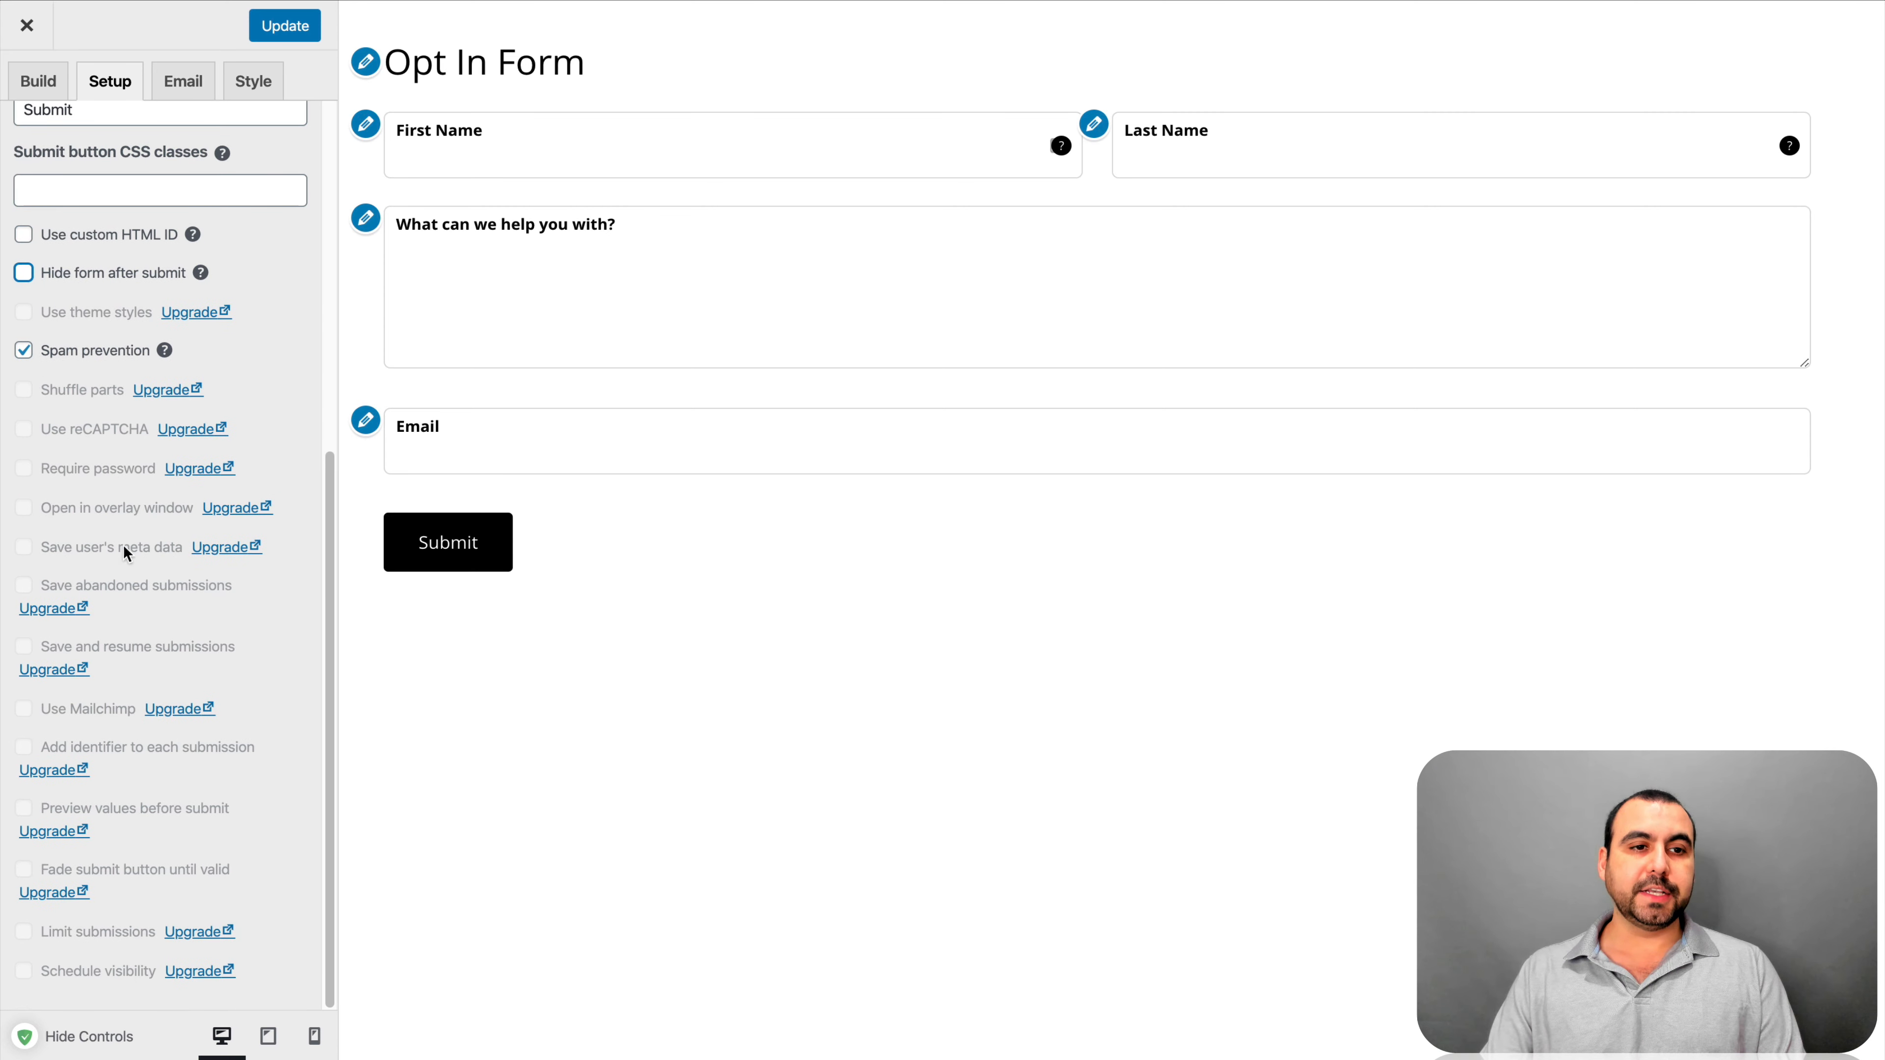
pyautogui.scroll(9, 114, 377)
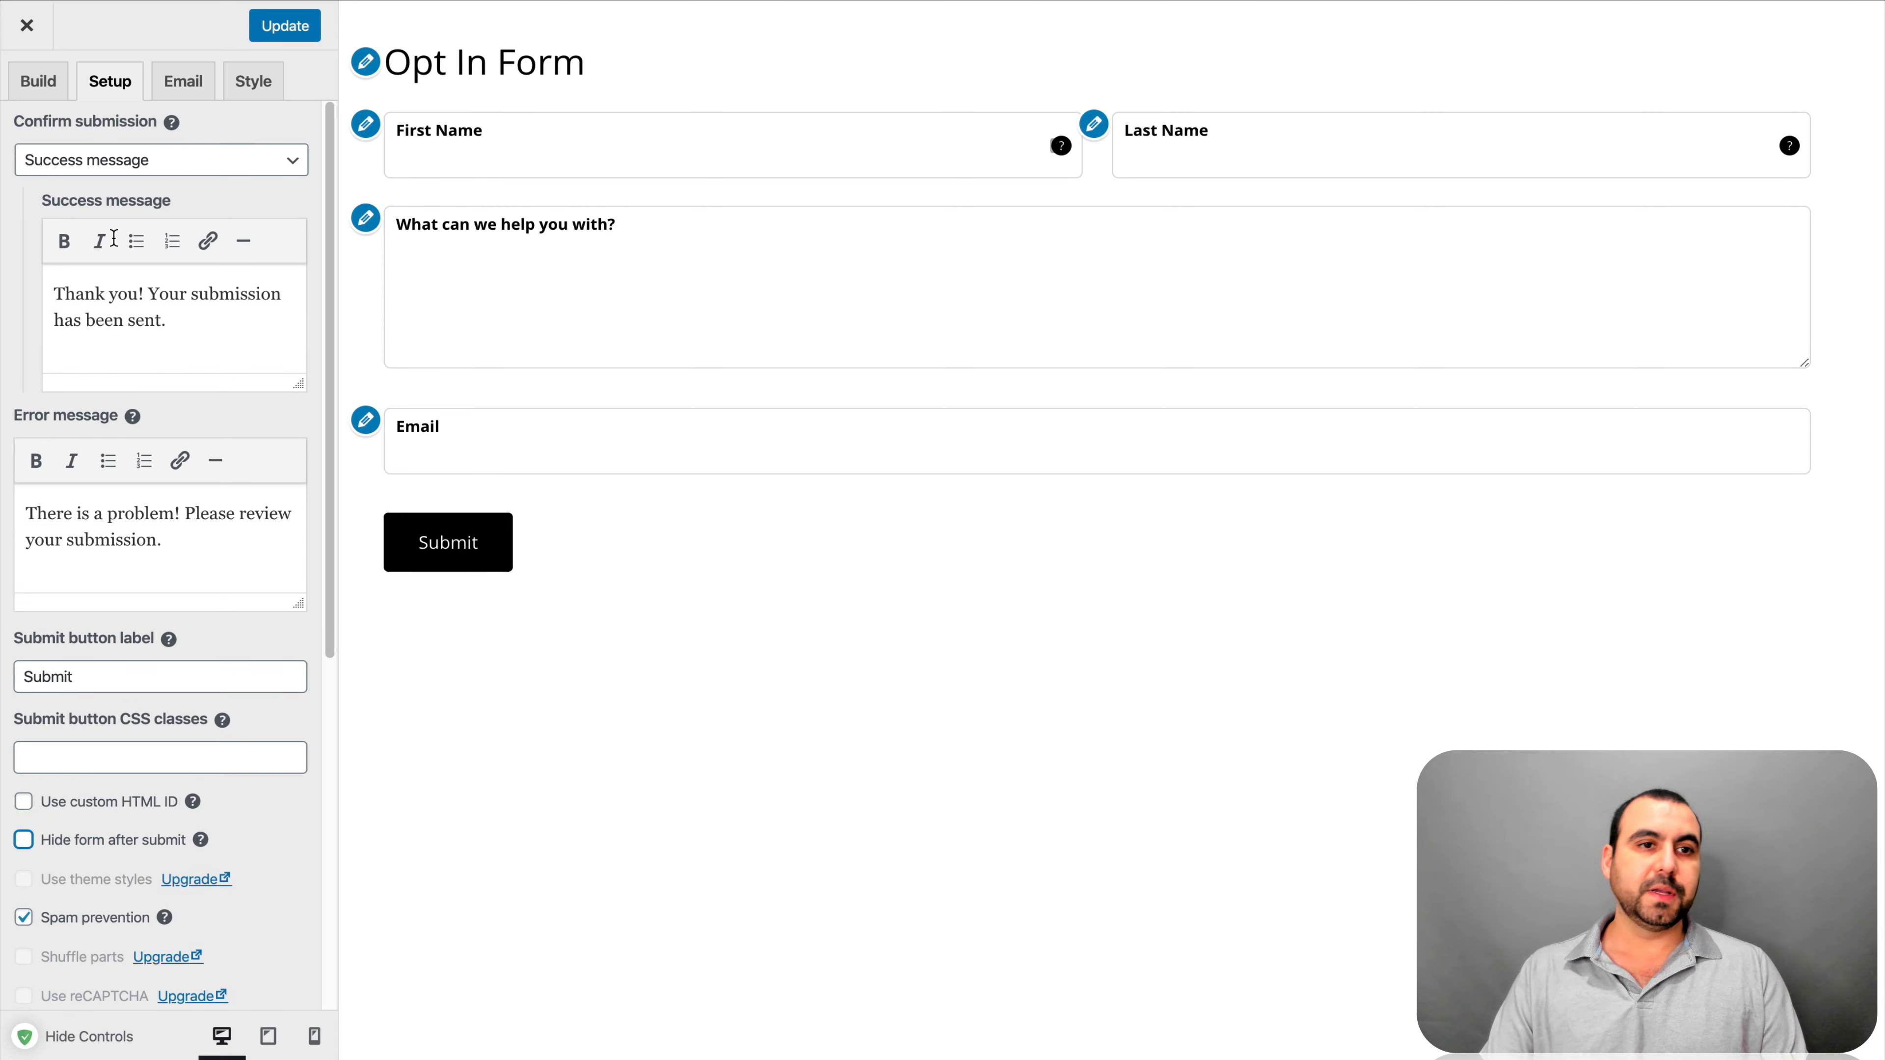
# In the Email tab, change the alert mailbox from admin to info and append 'from your OPT IN FORM' to the subject
pyautogui.click(181, 88)
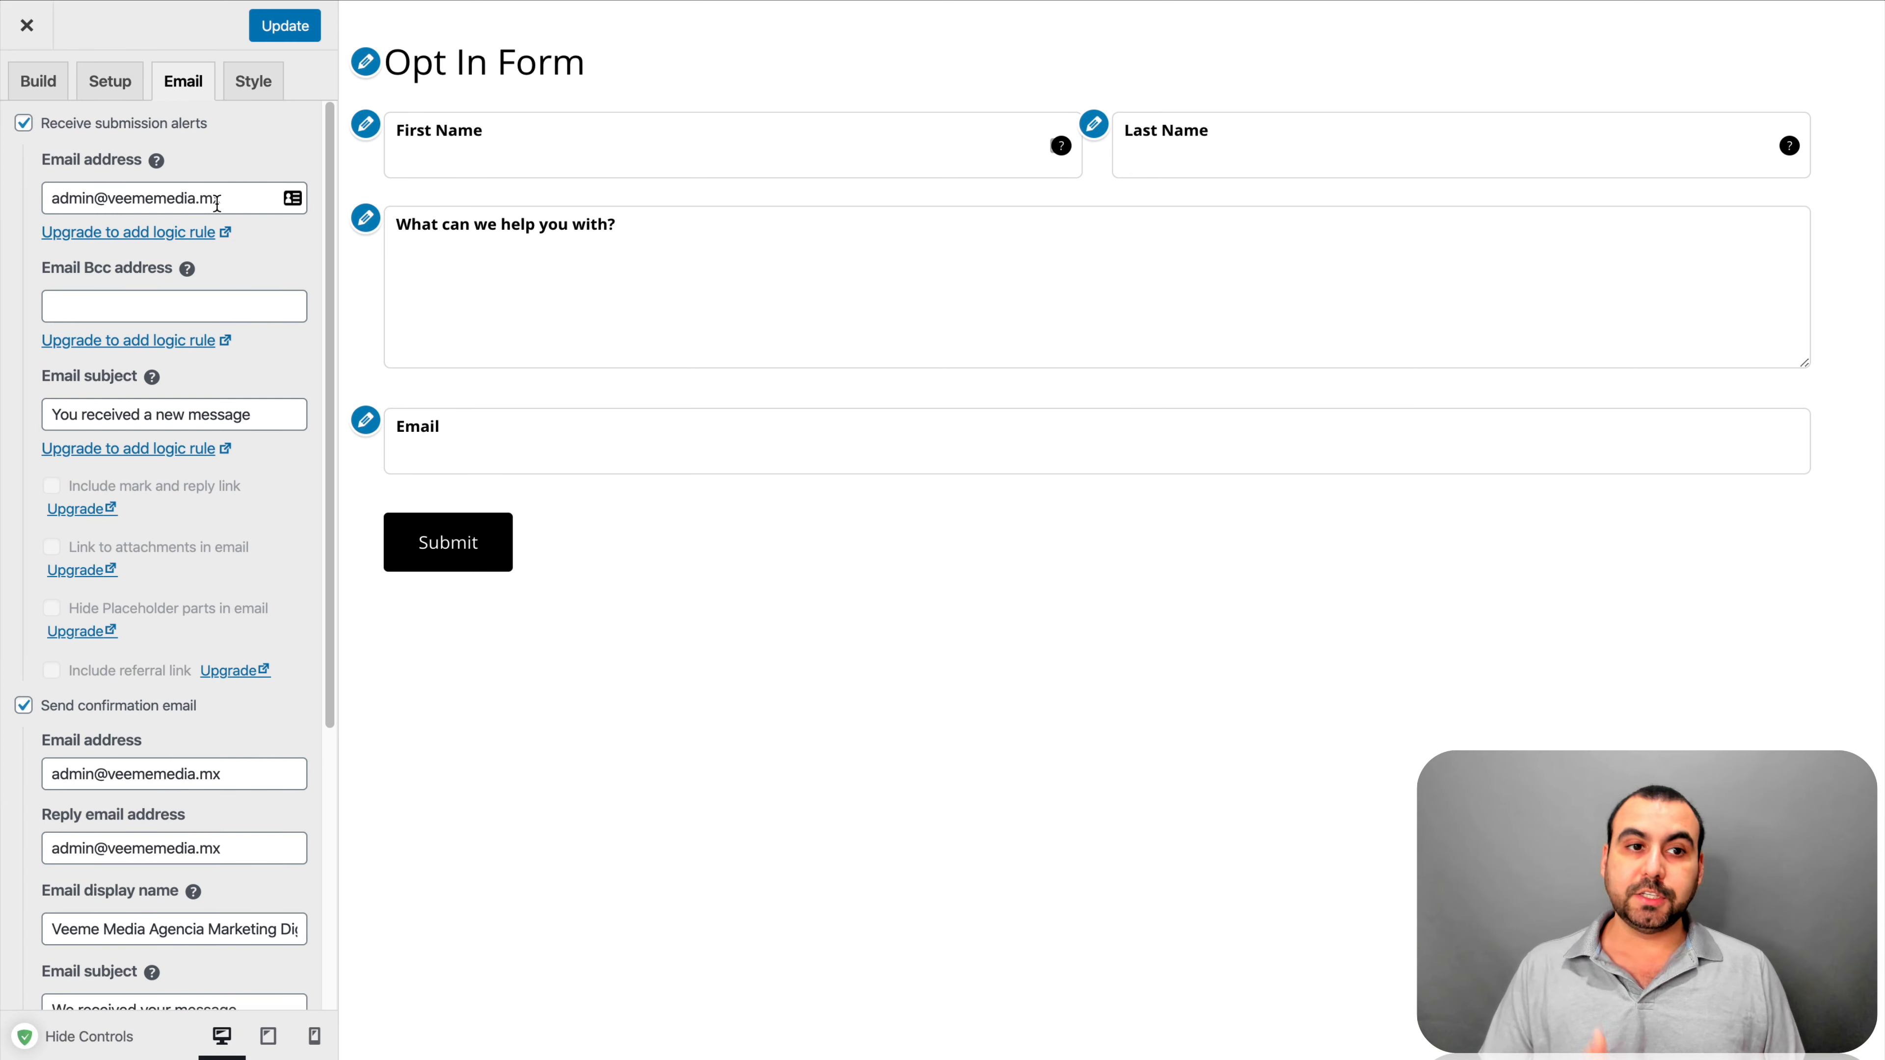
pyautogui.doubleClick(65, 195)
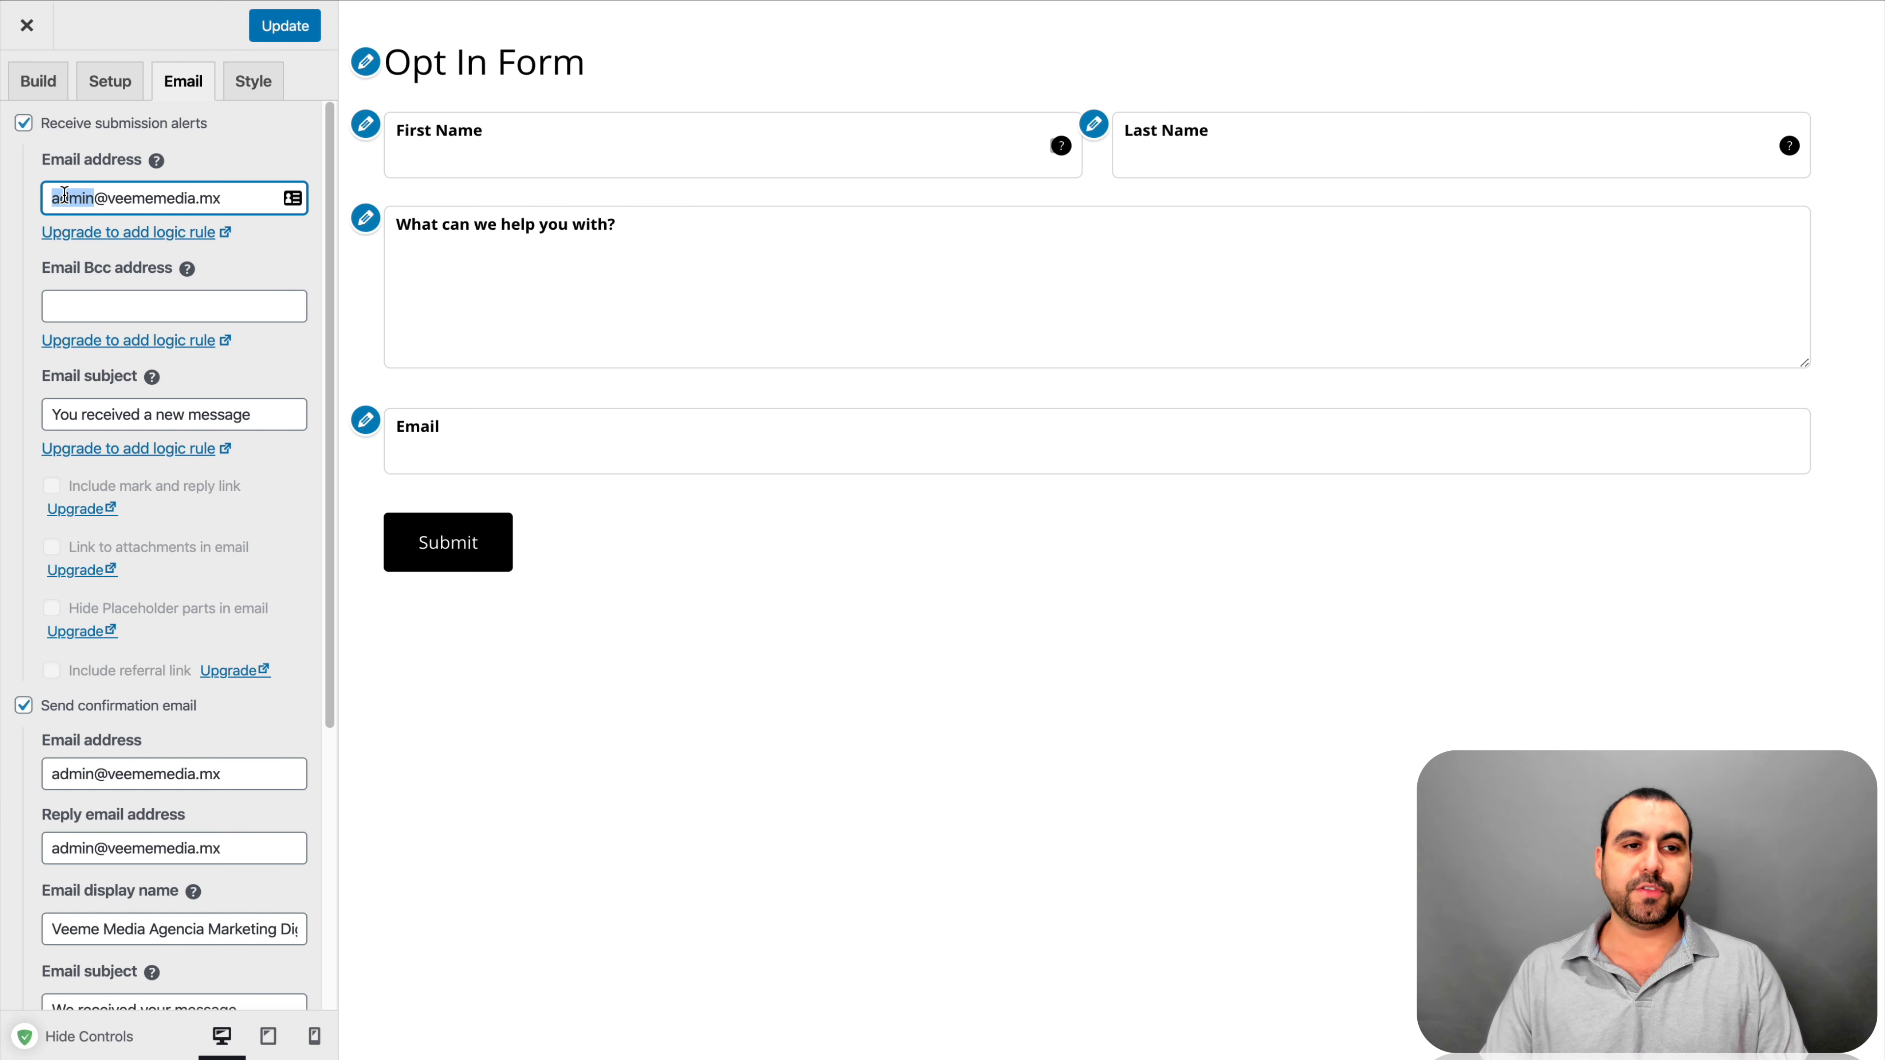
pyautogui.click(87, 199)
pyautogui.doubleClick(87, 198)
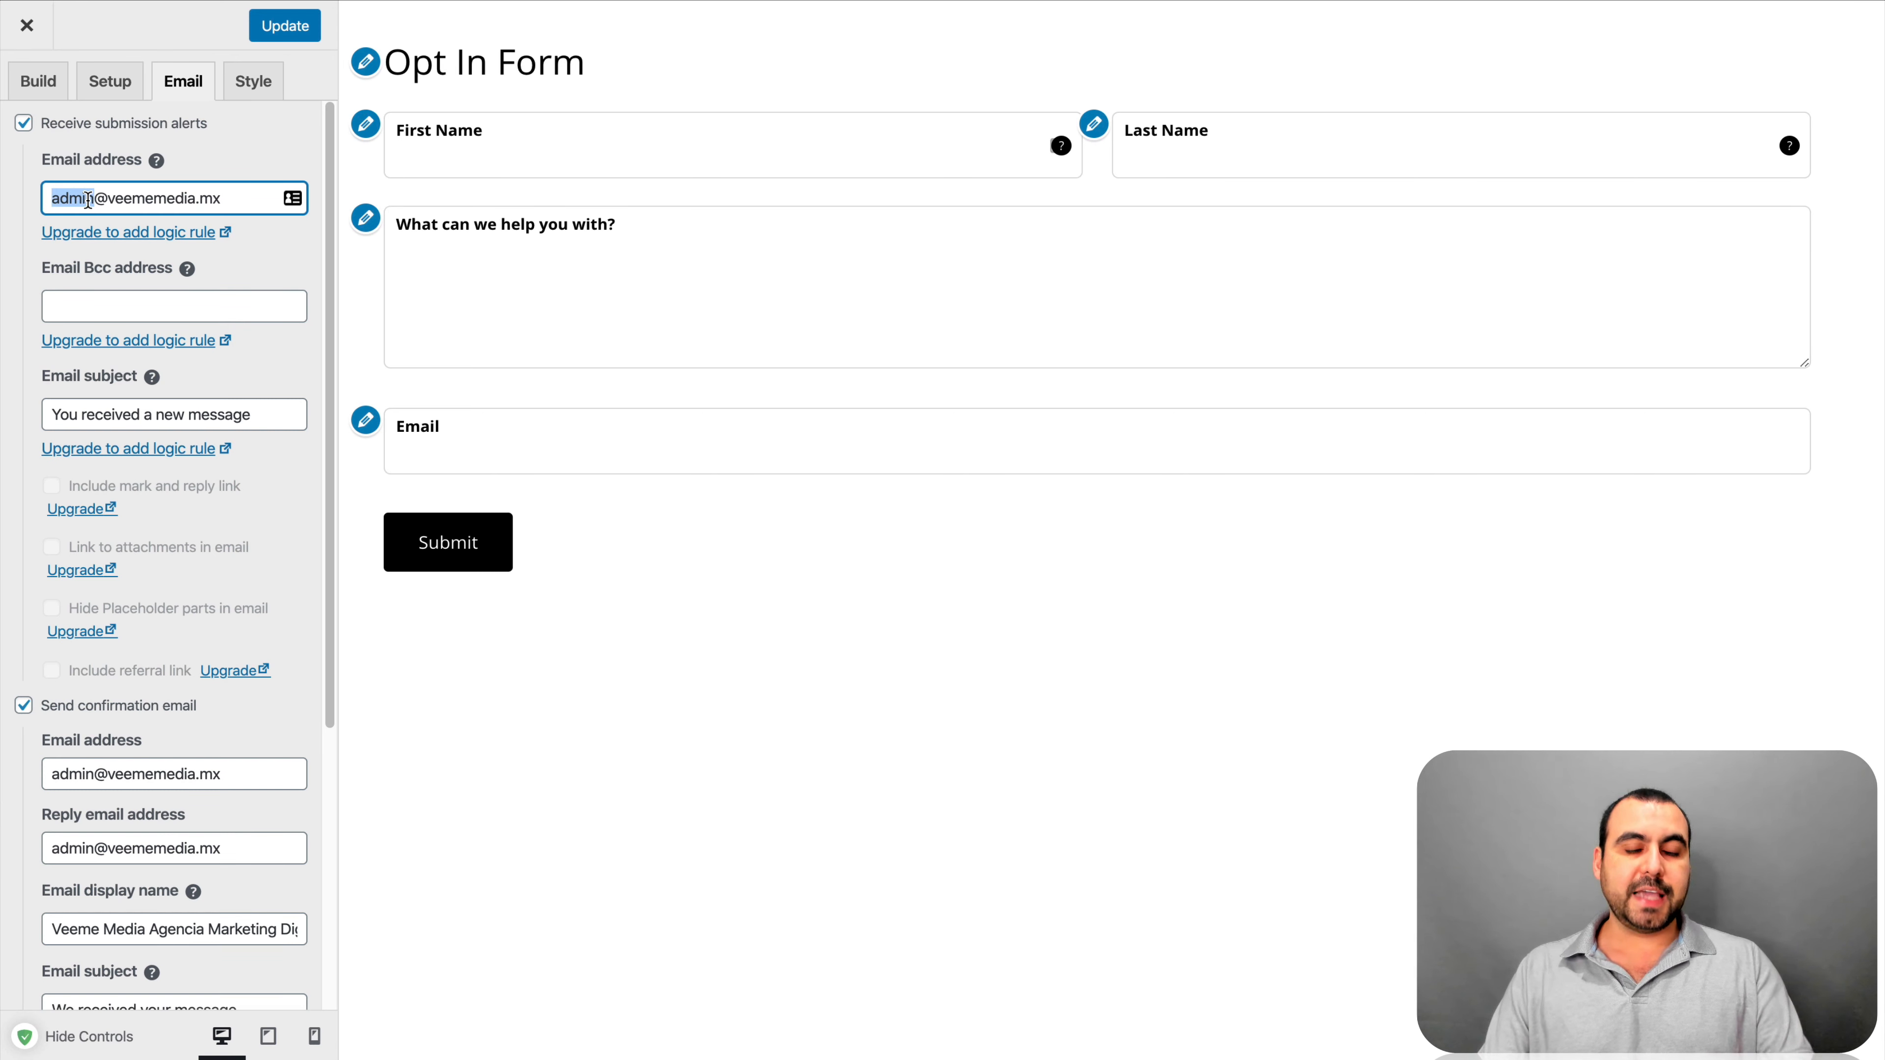
pyautogui.write('infoi')
pyautogui.press('BackSpace')
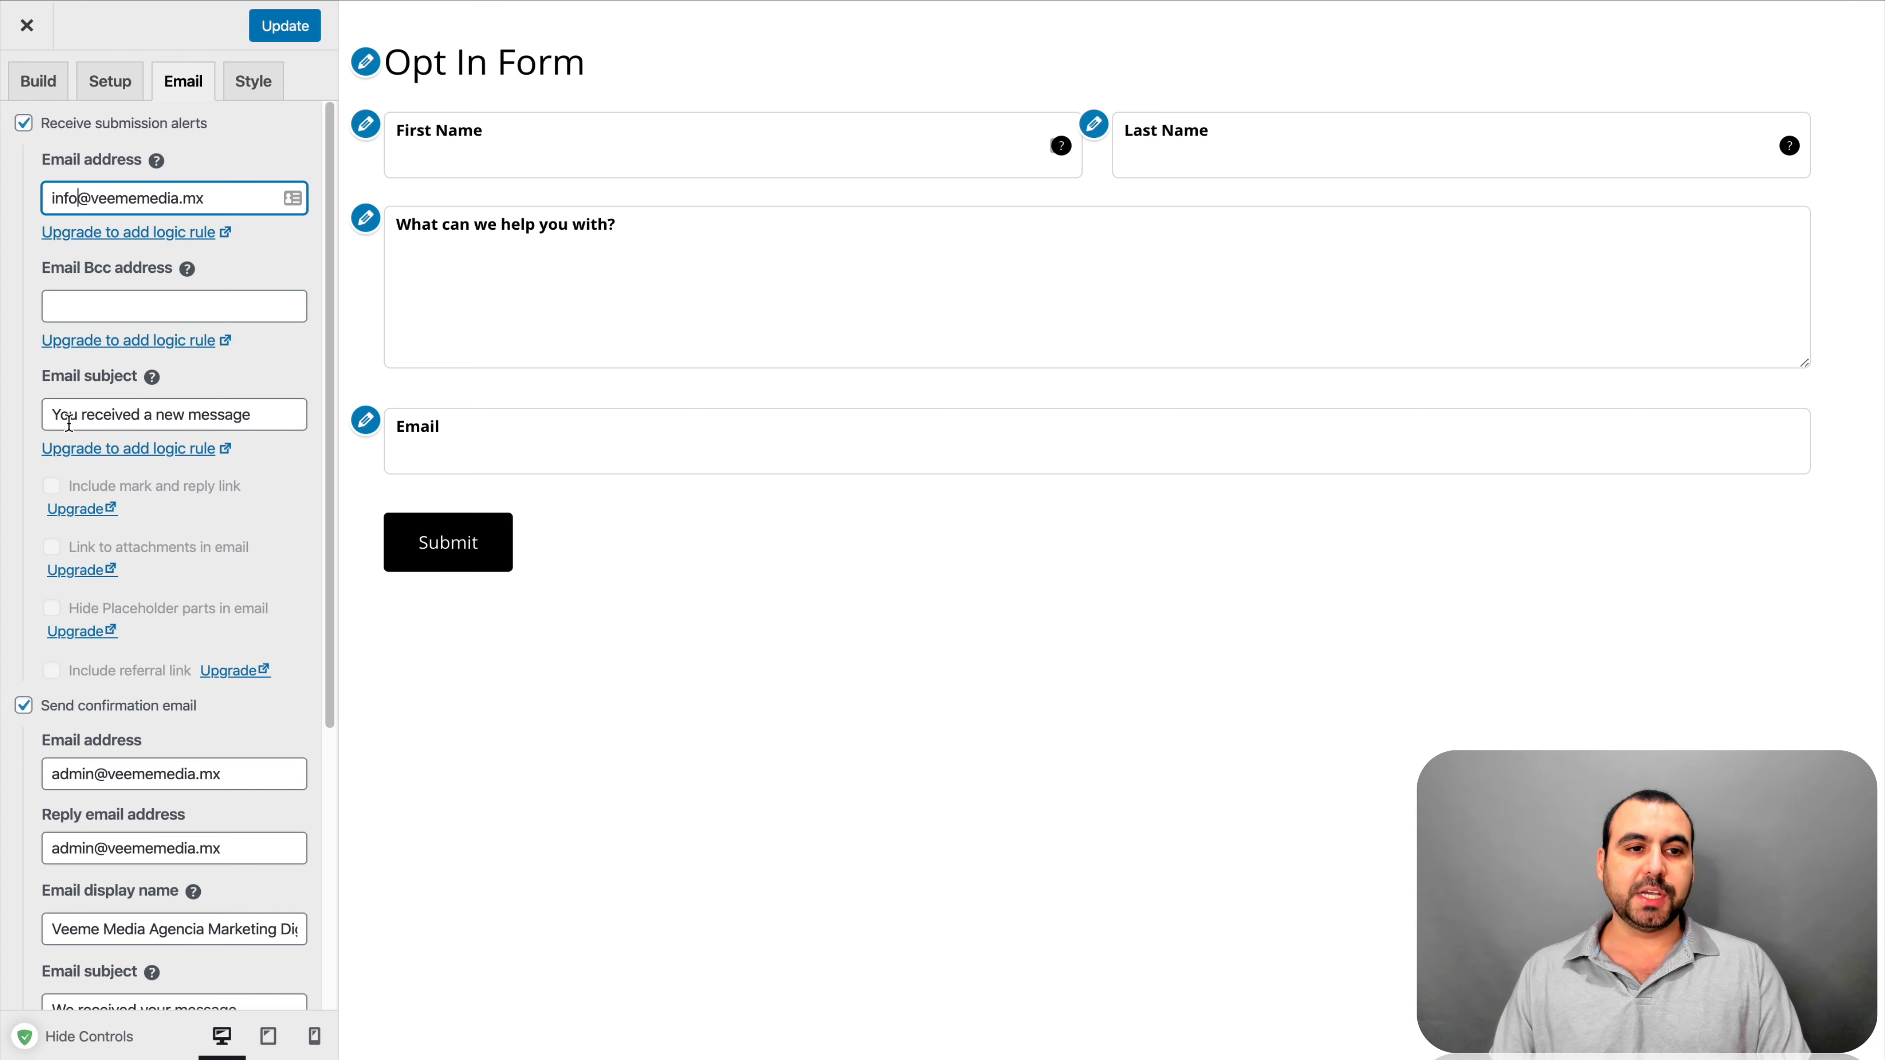
pyautogui.click(266, 404)
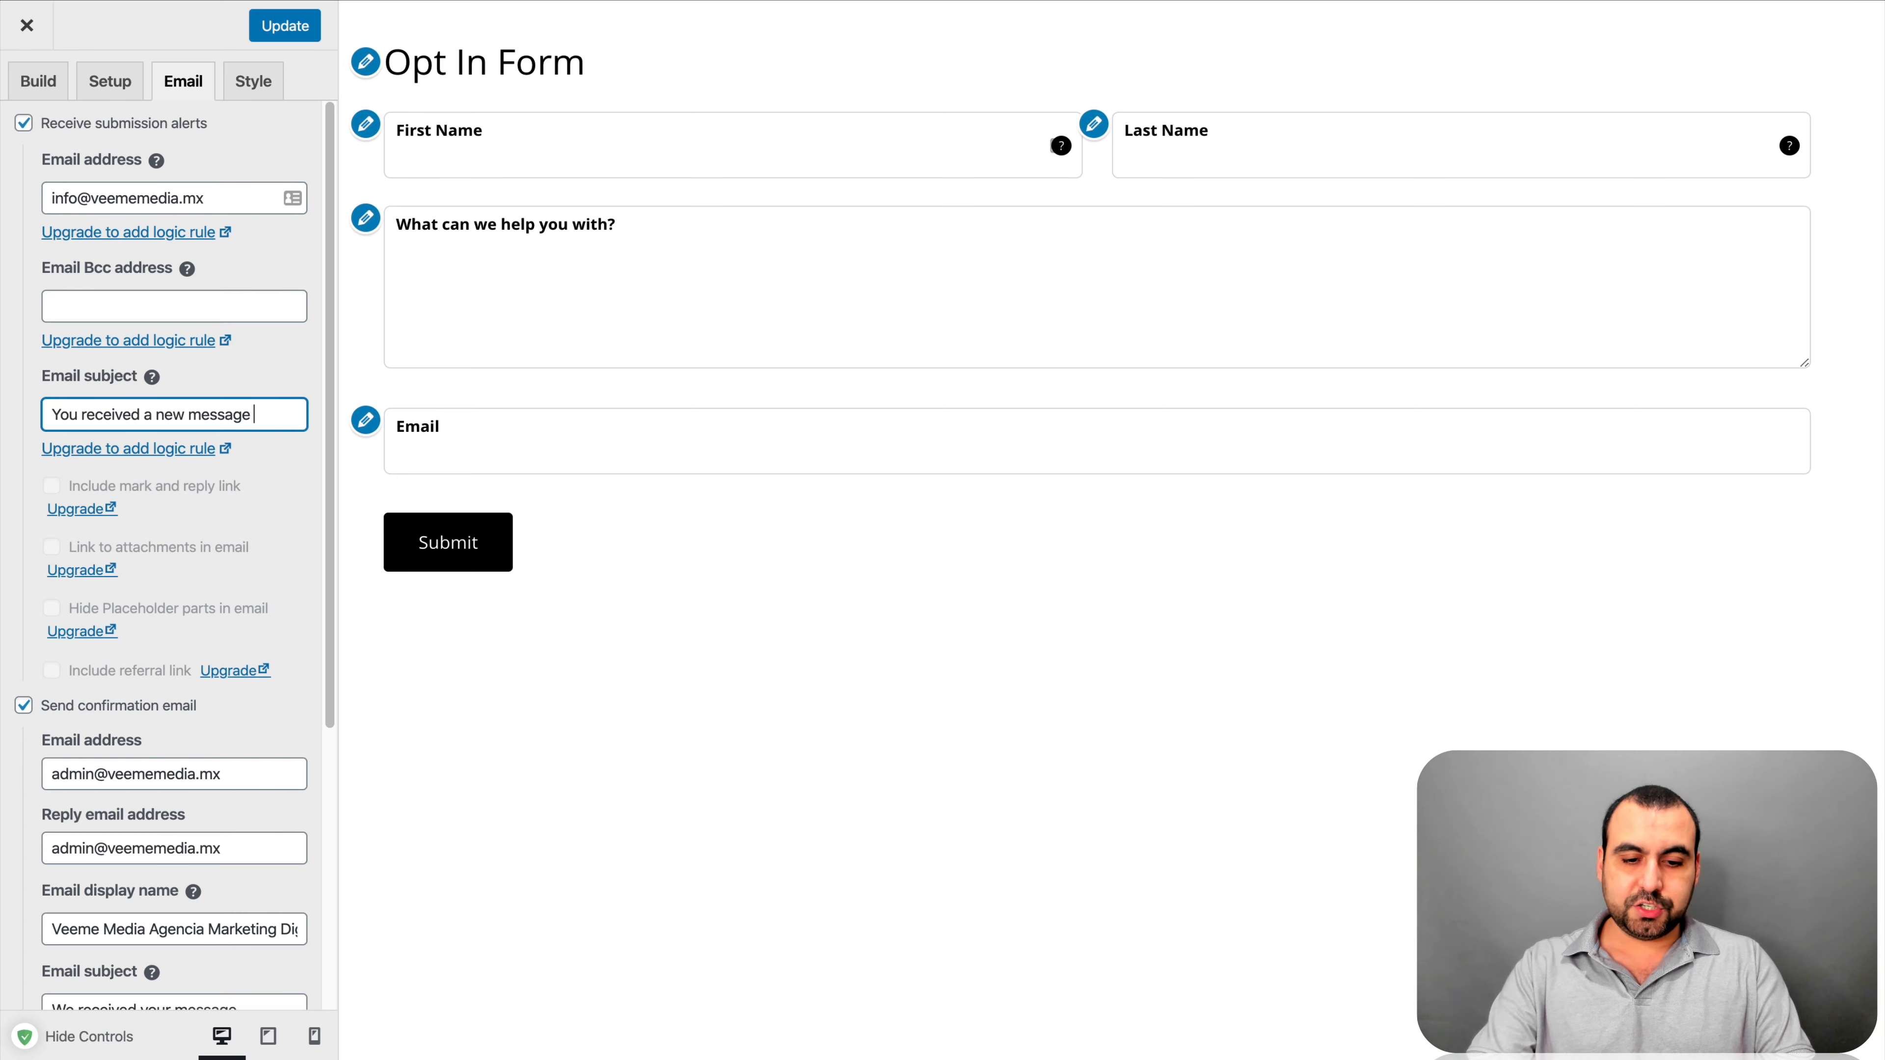
pyautogui.write('from your')
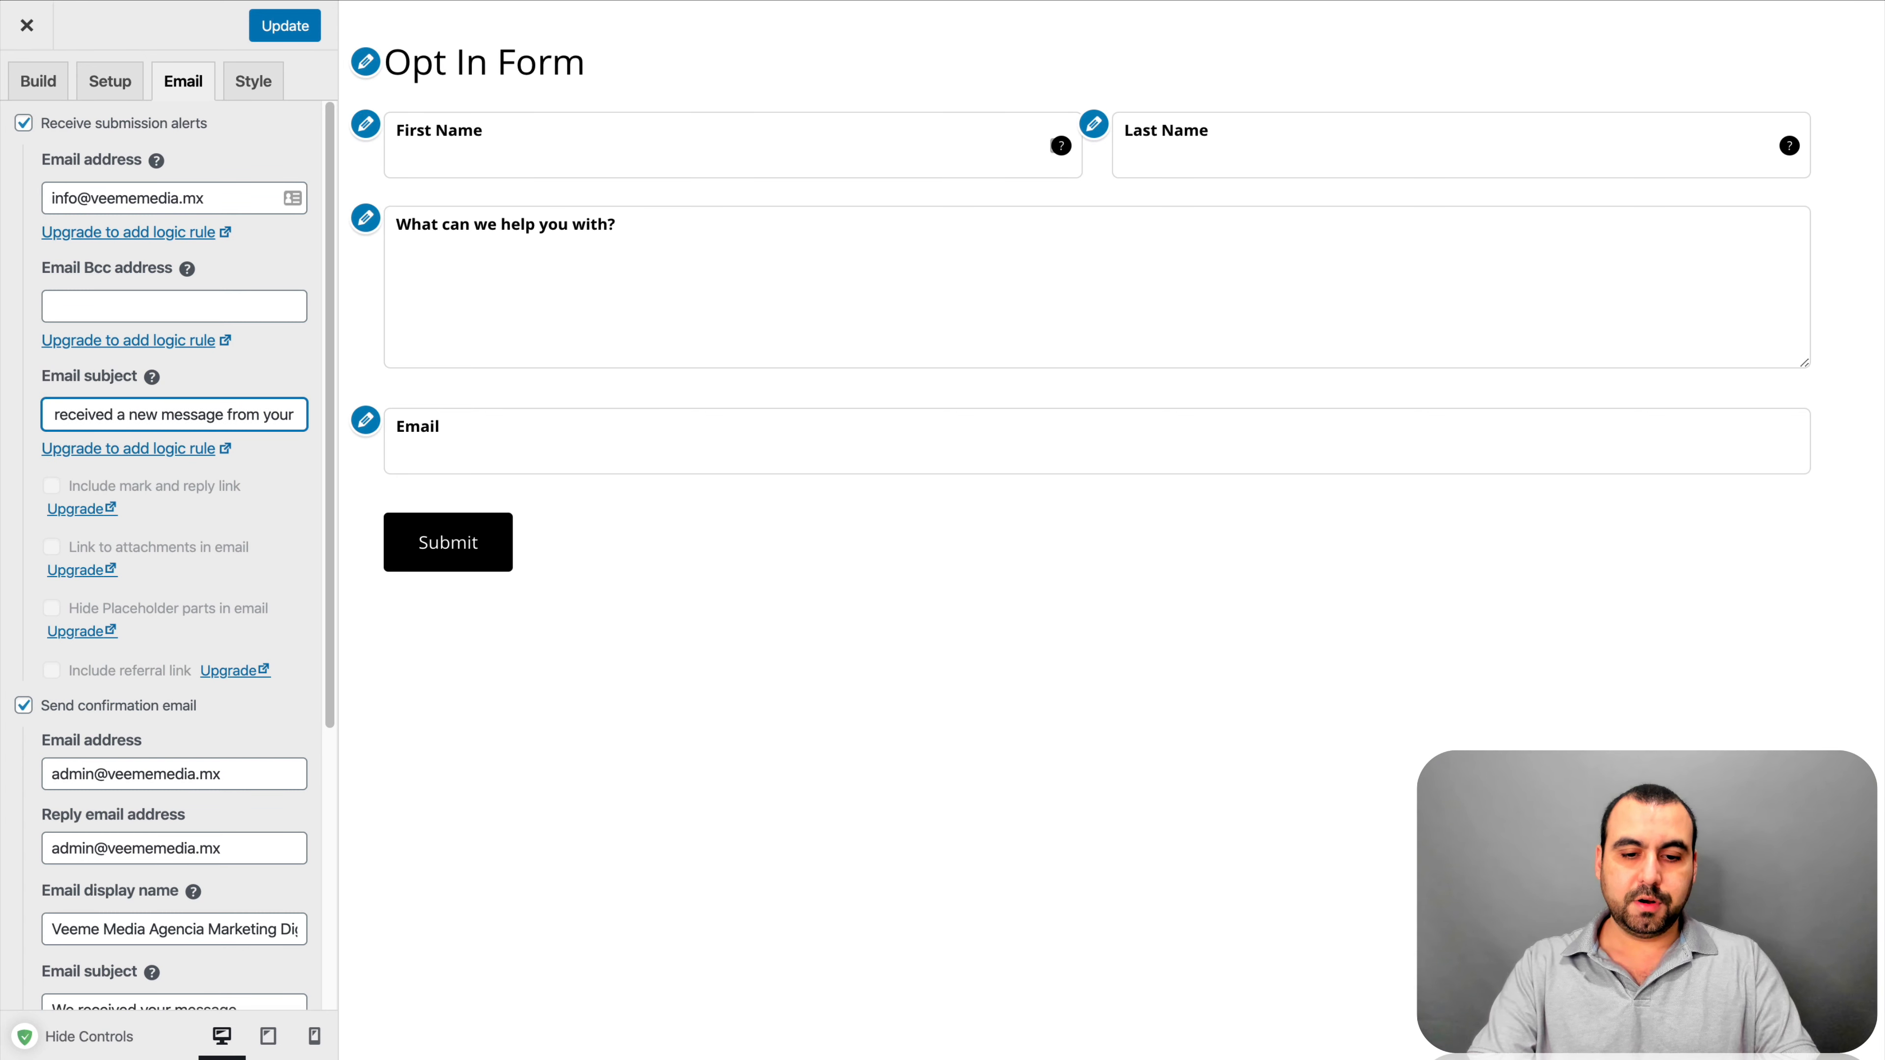
pyautogui.write(' OPT IN FORM')
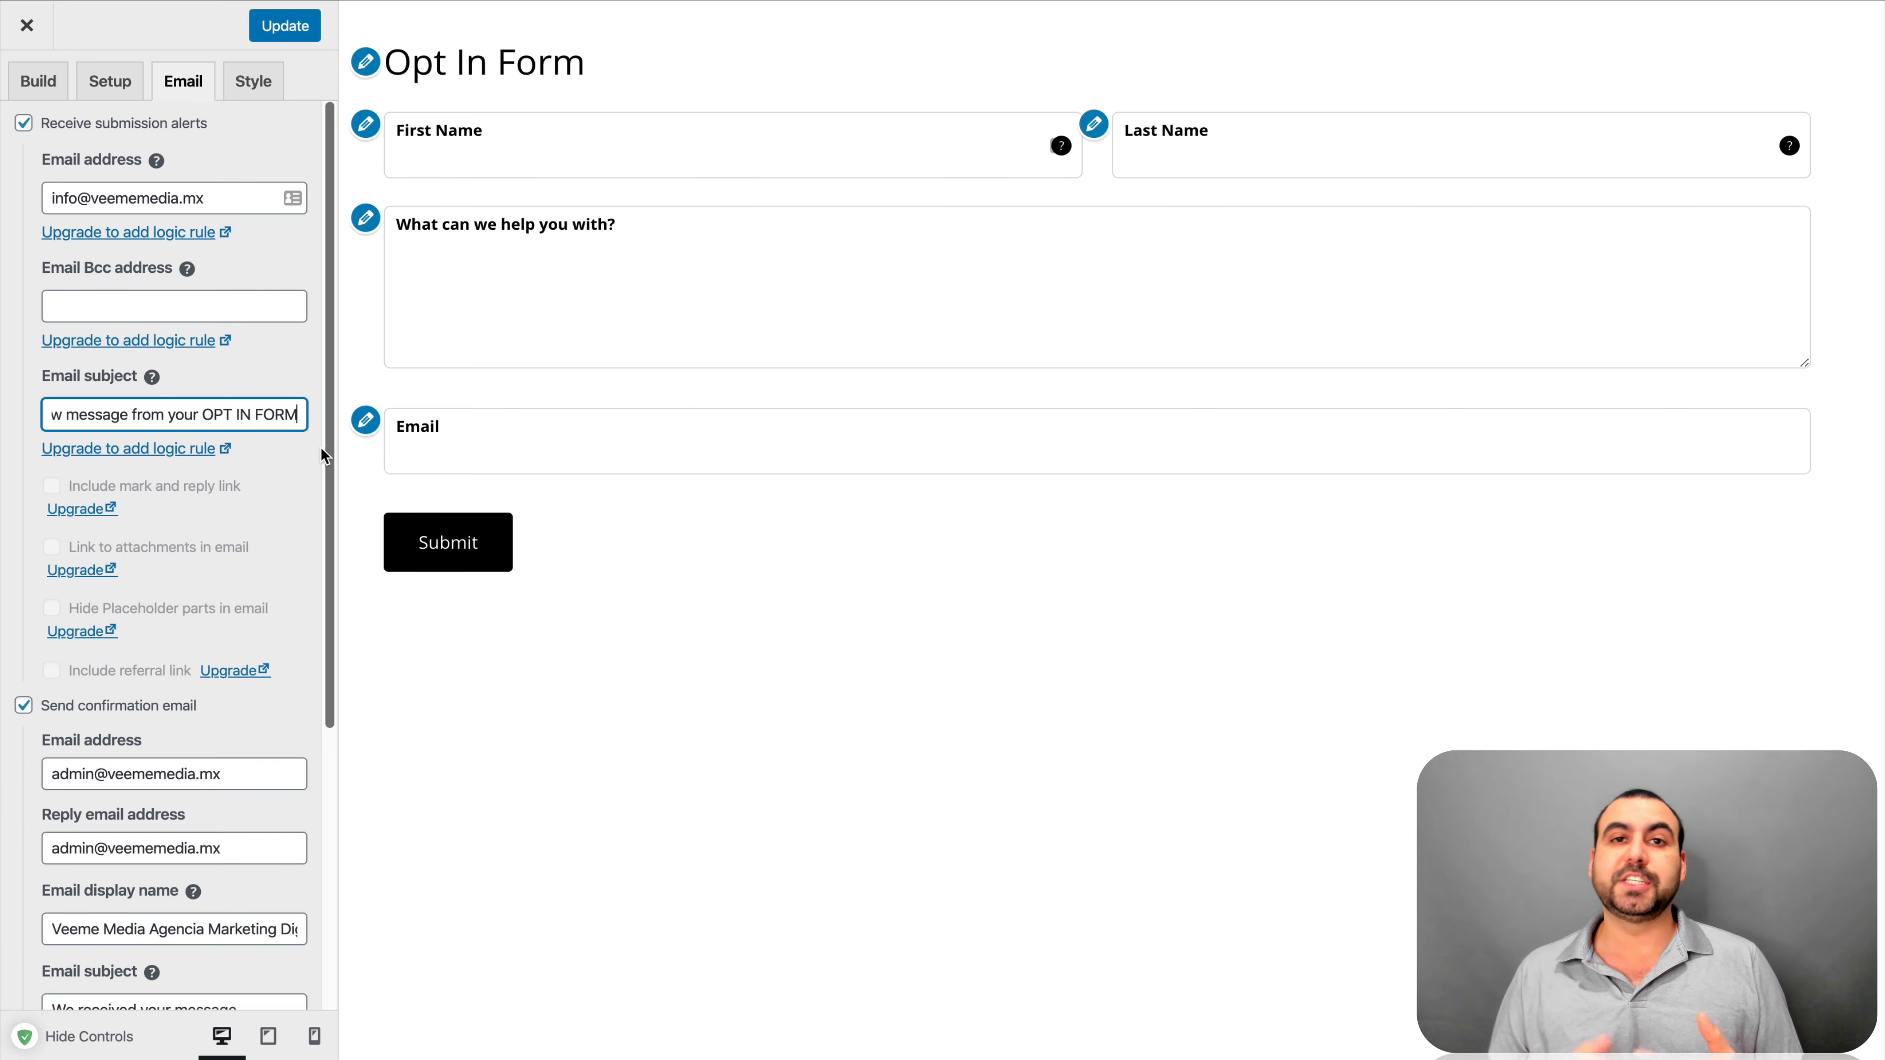
# Set the confirmation email display name to 'SaaS Master'
pyautogui.scroll(-3, 313, 600)
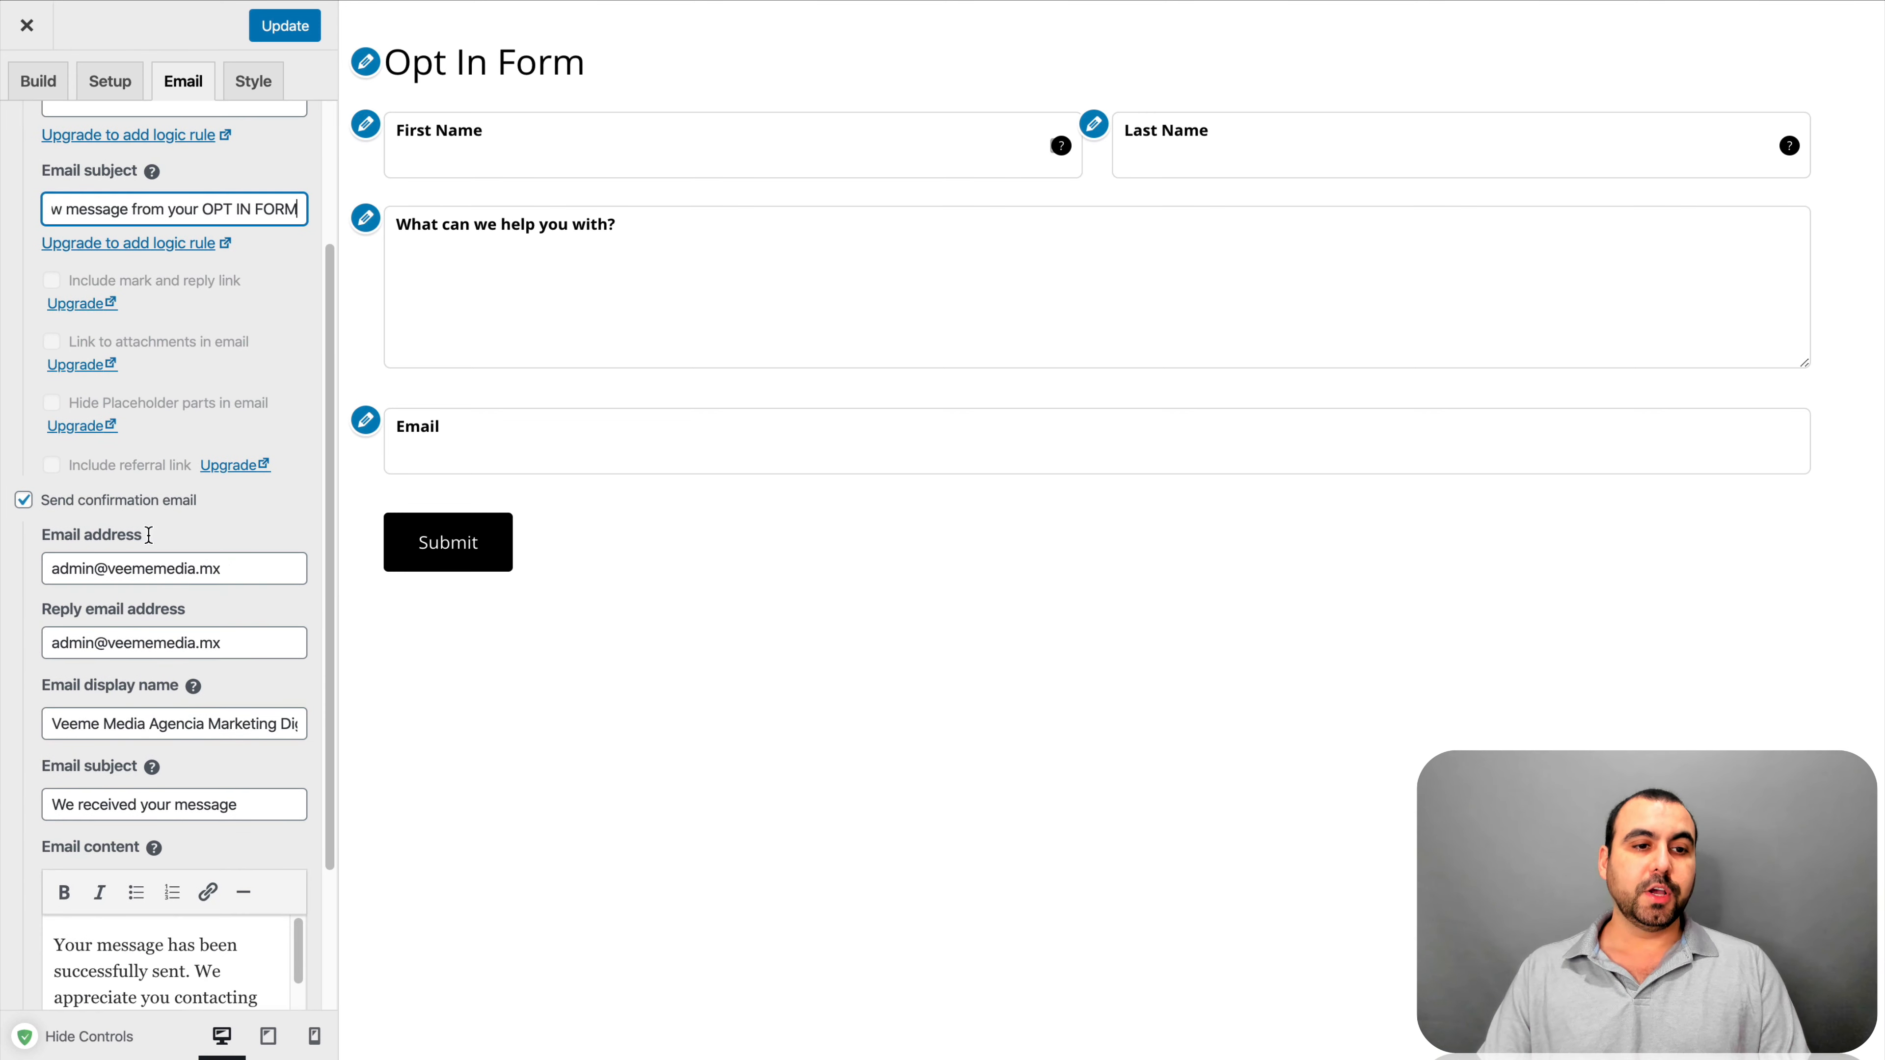
pyautogui.scroll(-3, 45, 507)
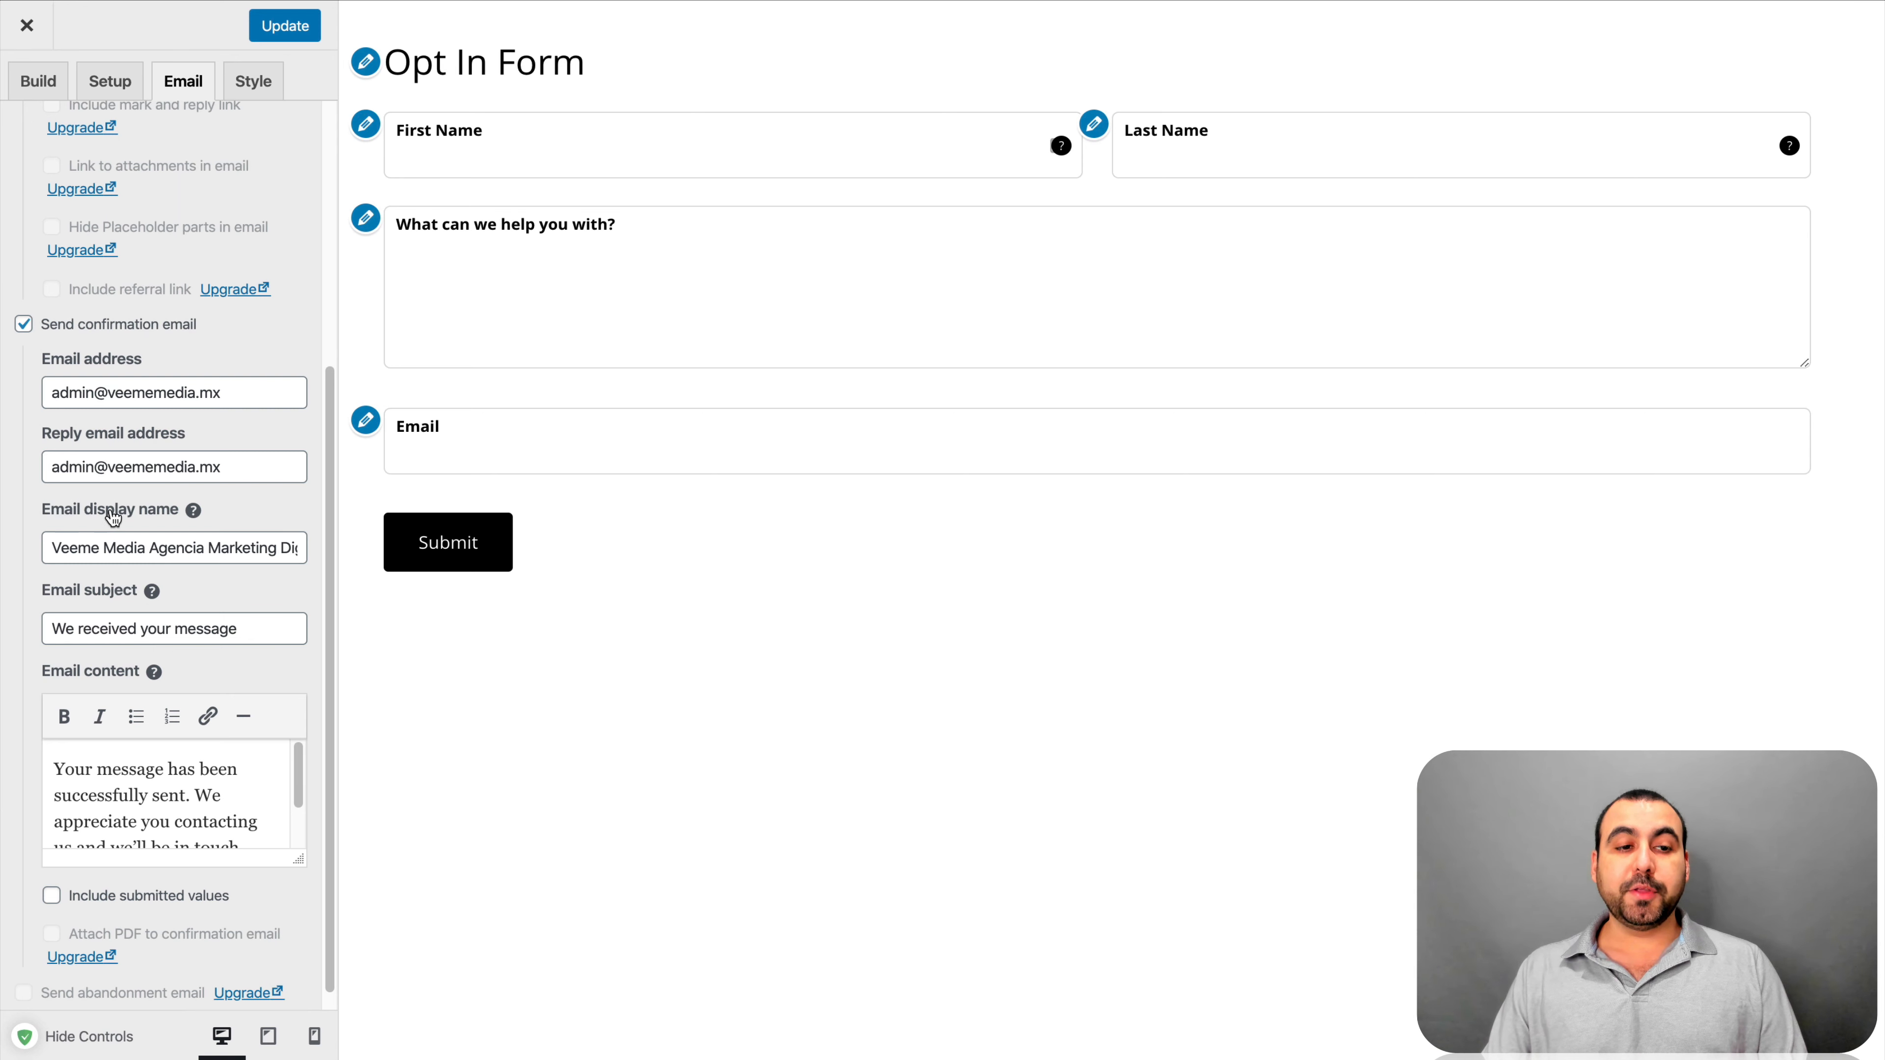
pyautogui.moveTo(57, 550); pyautogui.dragTo(297, 550)
pyautogui.write('S')
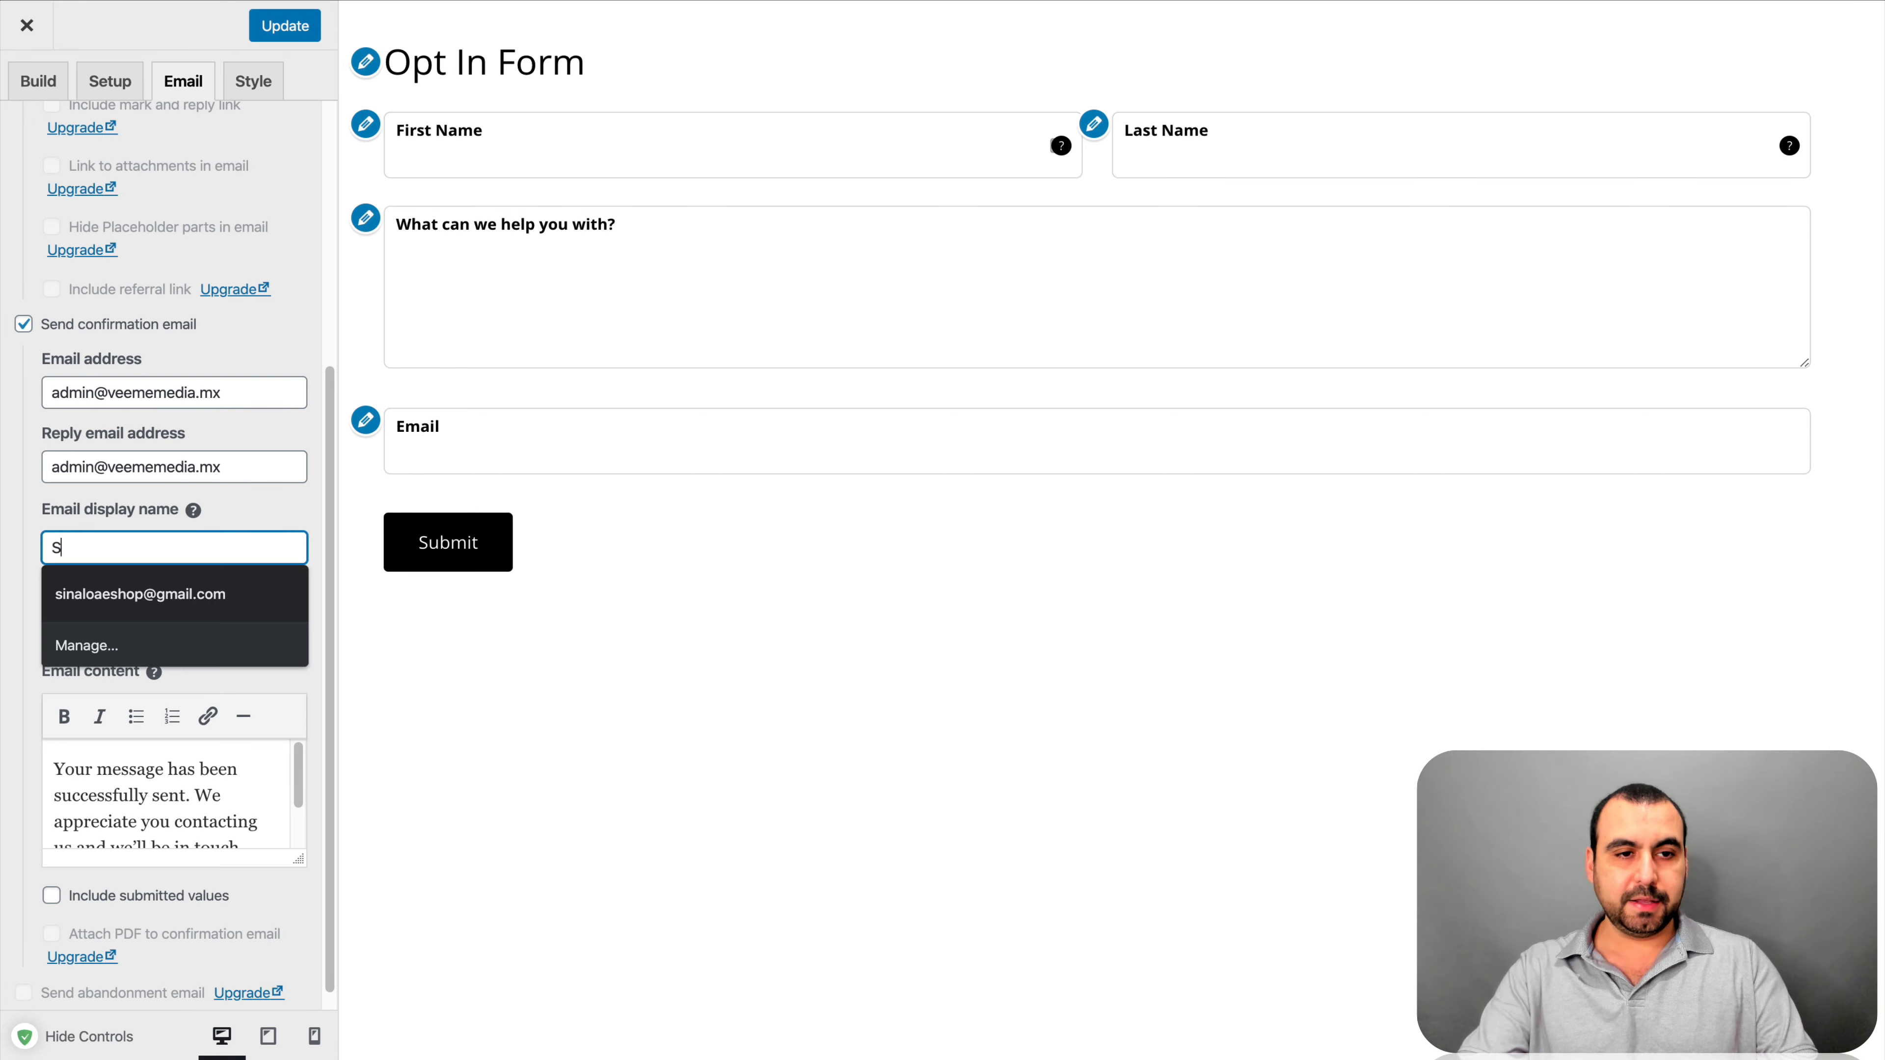
pyautogui.write('aaS Master')
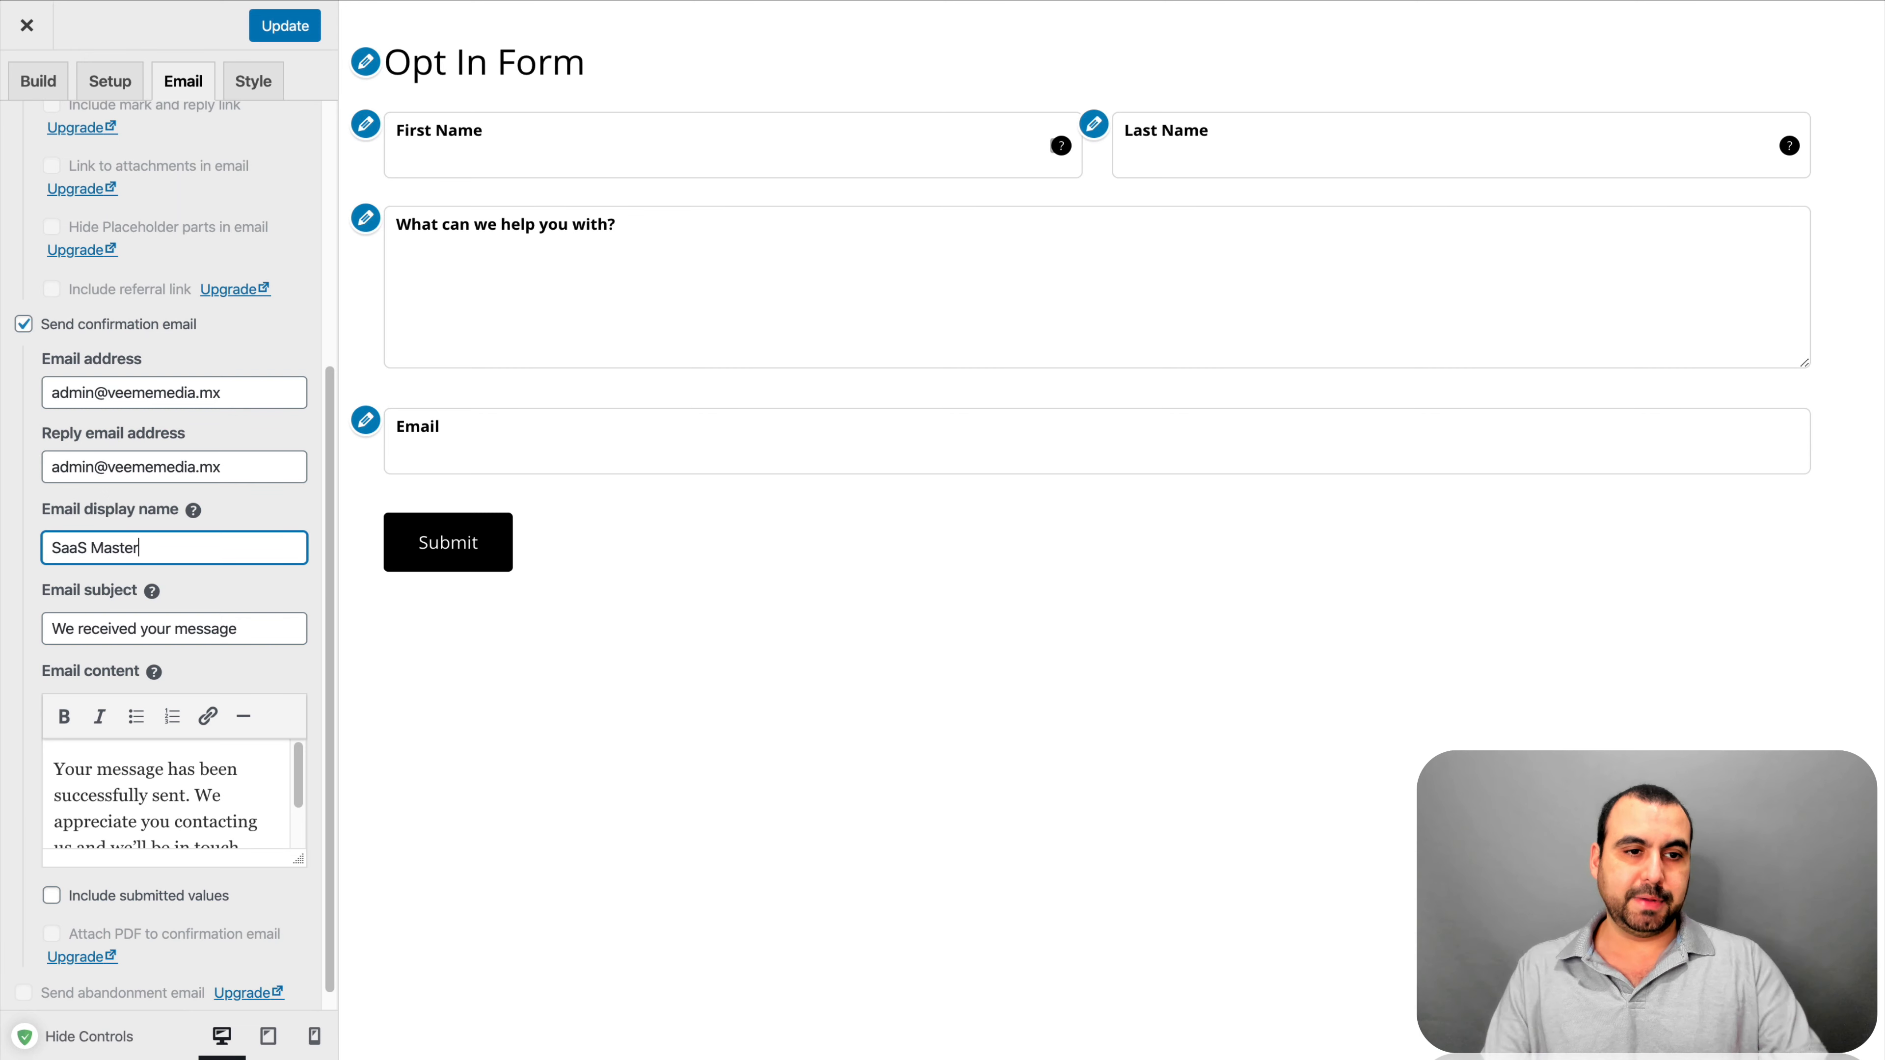
# Tick Include submitted values for the confirmation email, then go to the Style settings
pyautogui.scroll(-1, 256, 610)
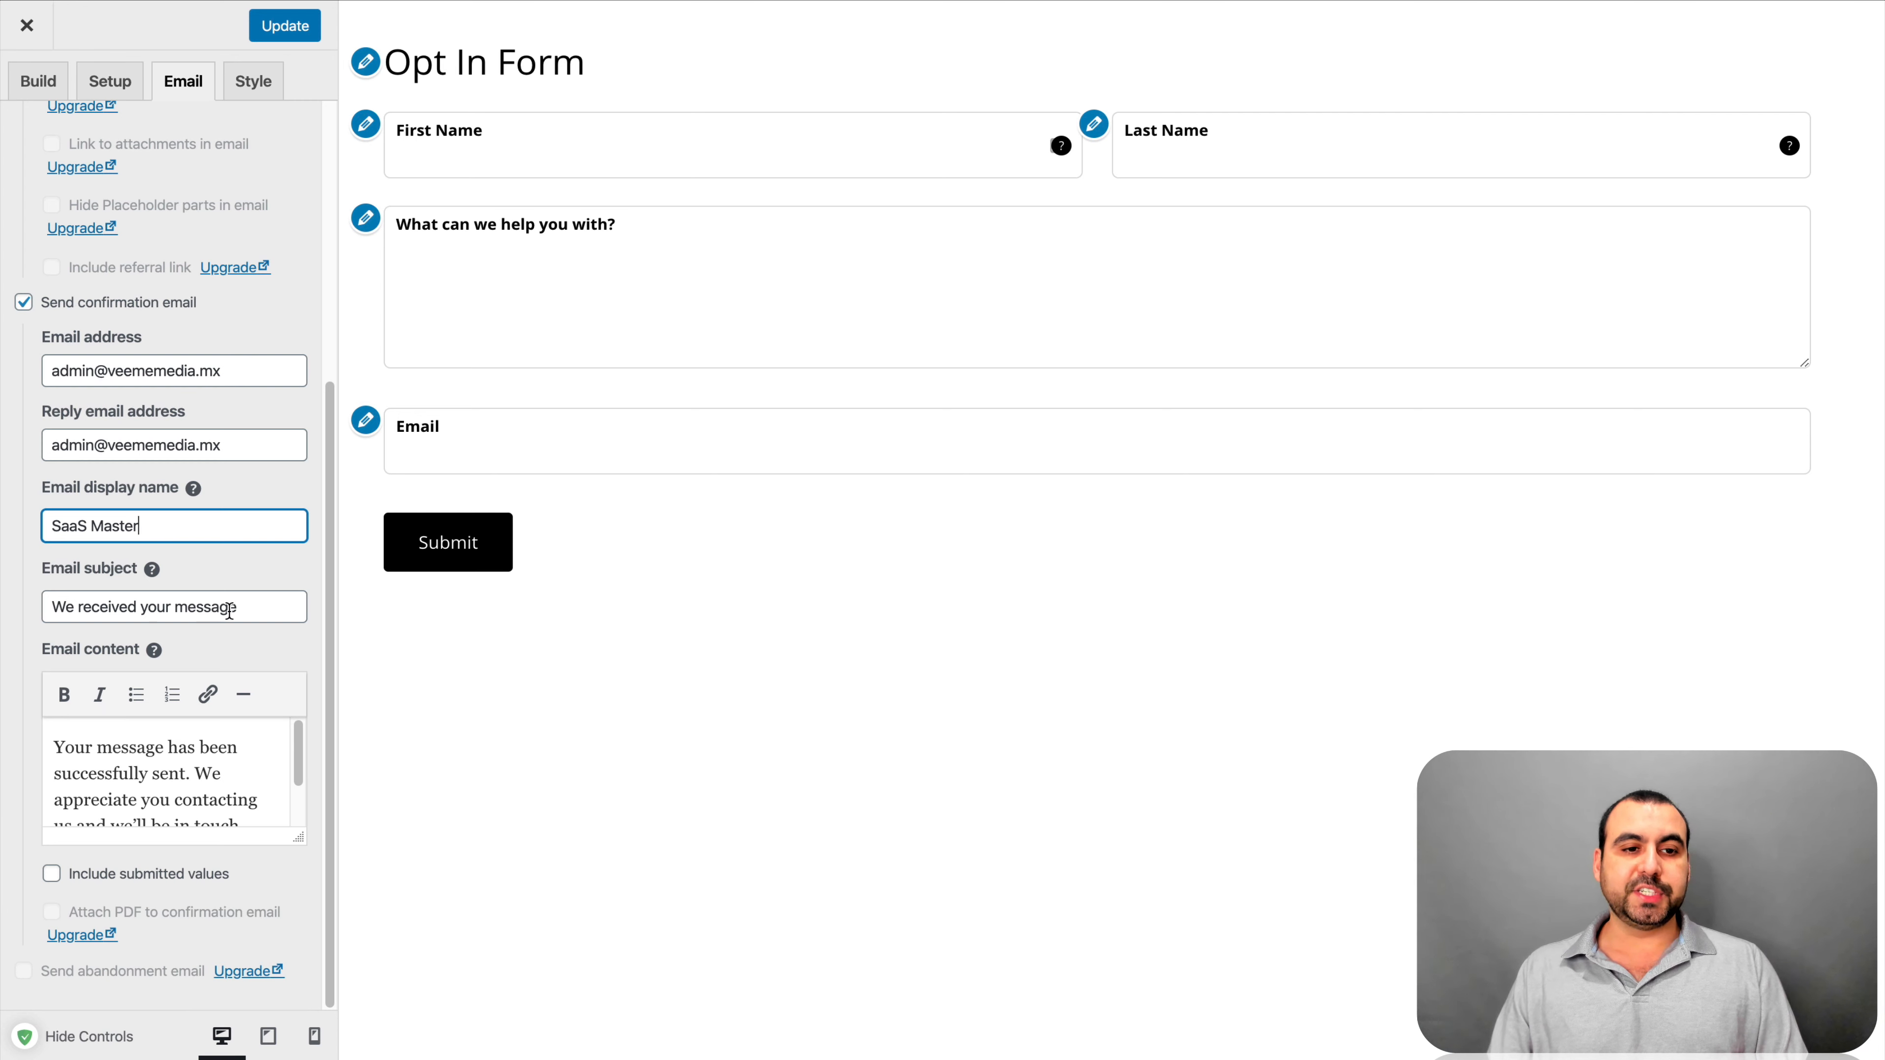
pyautogui.click(258, 610)
pyautogui.scroll(-2, 170, 769)
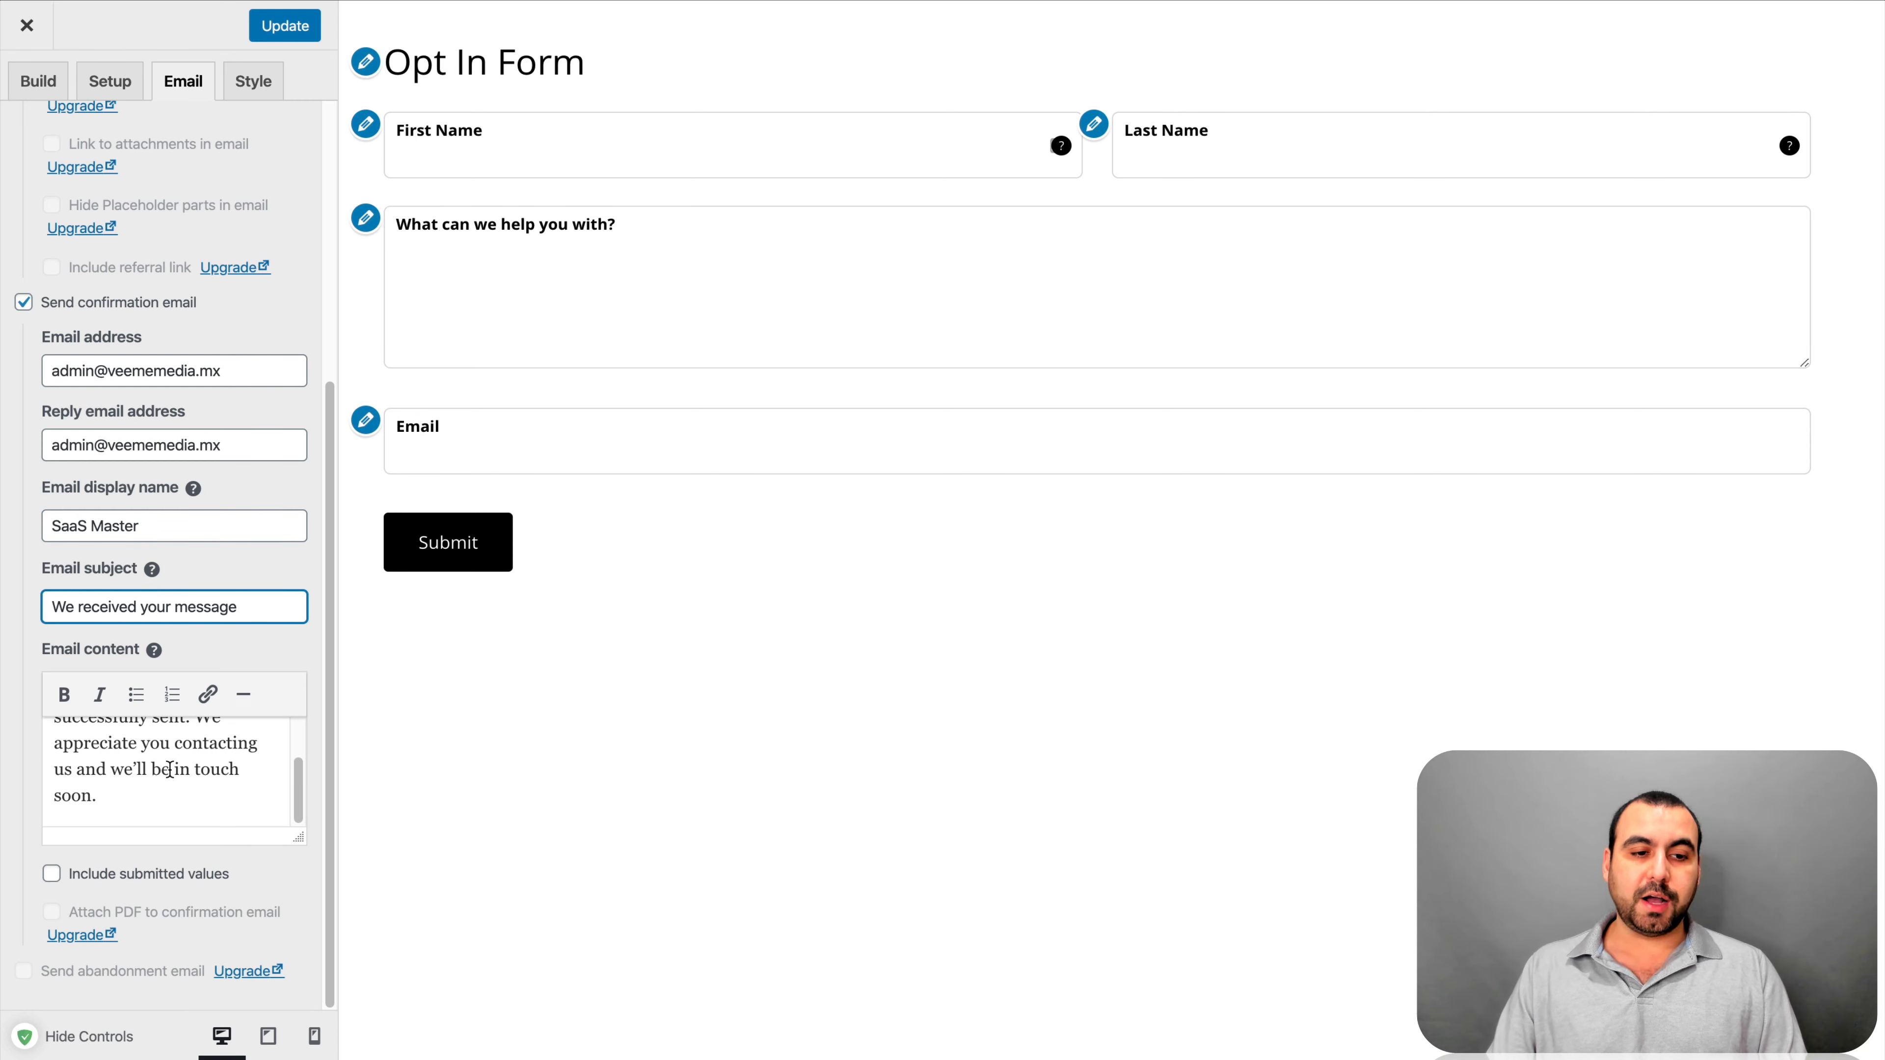
pyautogui.click(54, 876)
pyautogui.click(54, 876)
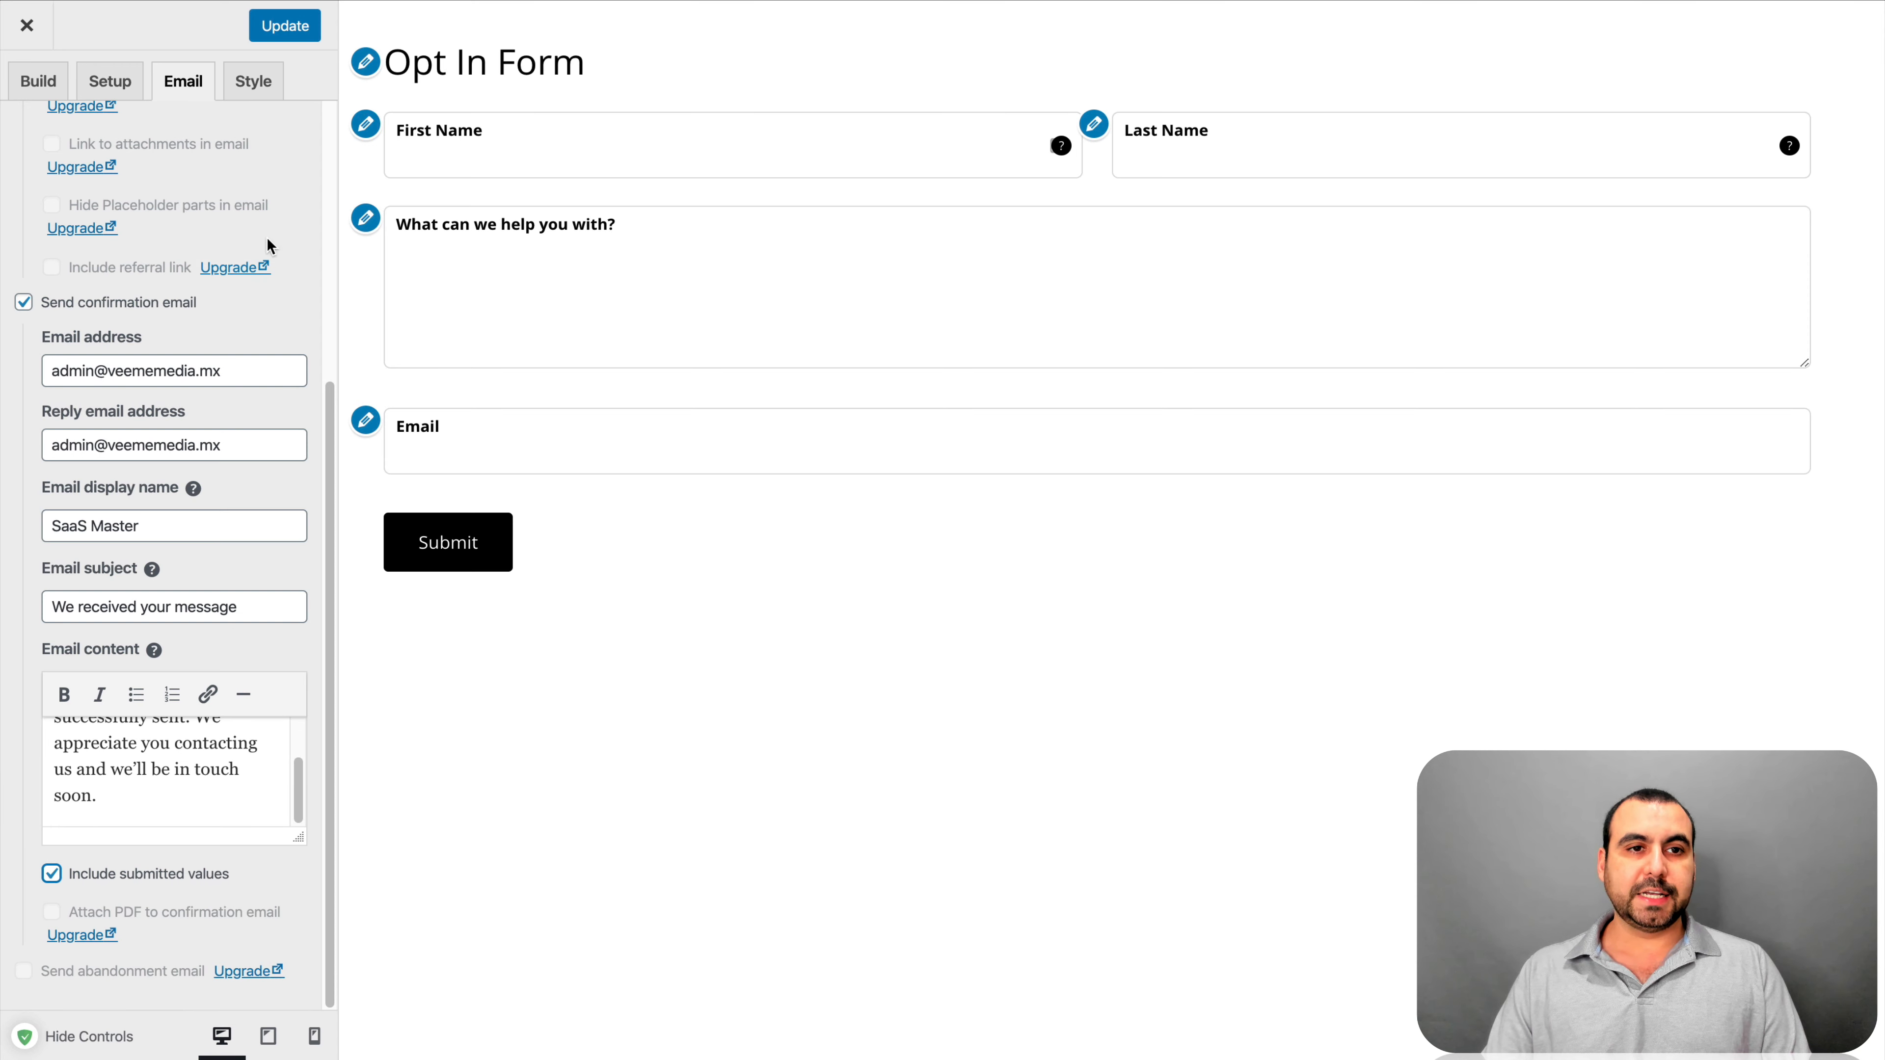
pyautogui.click(239, 79)
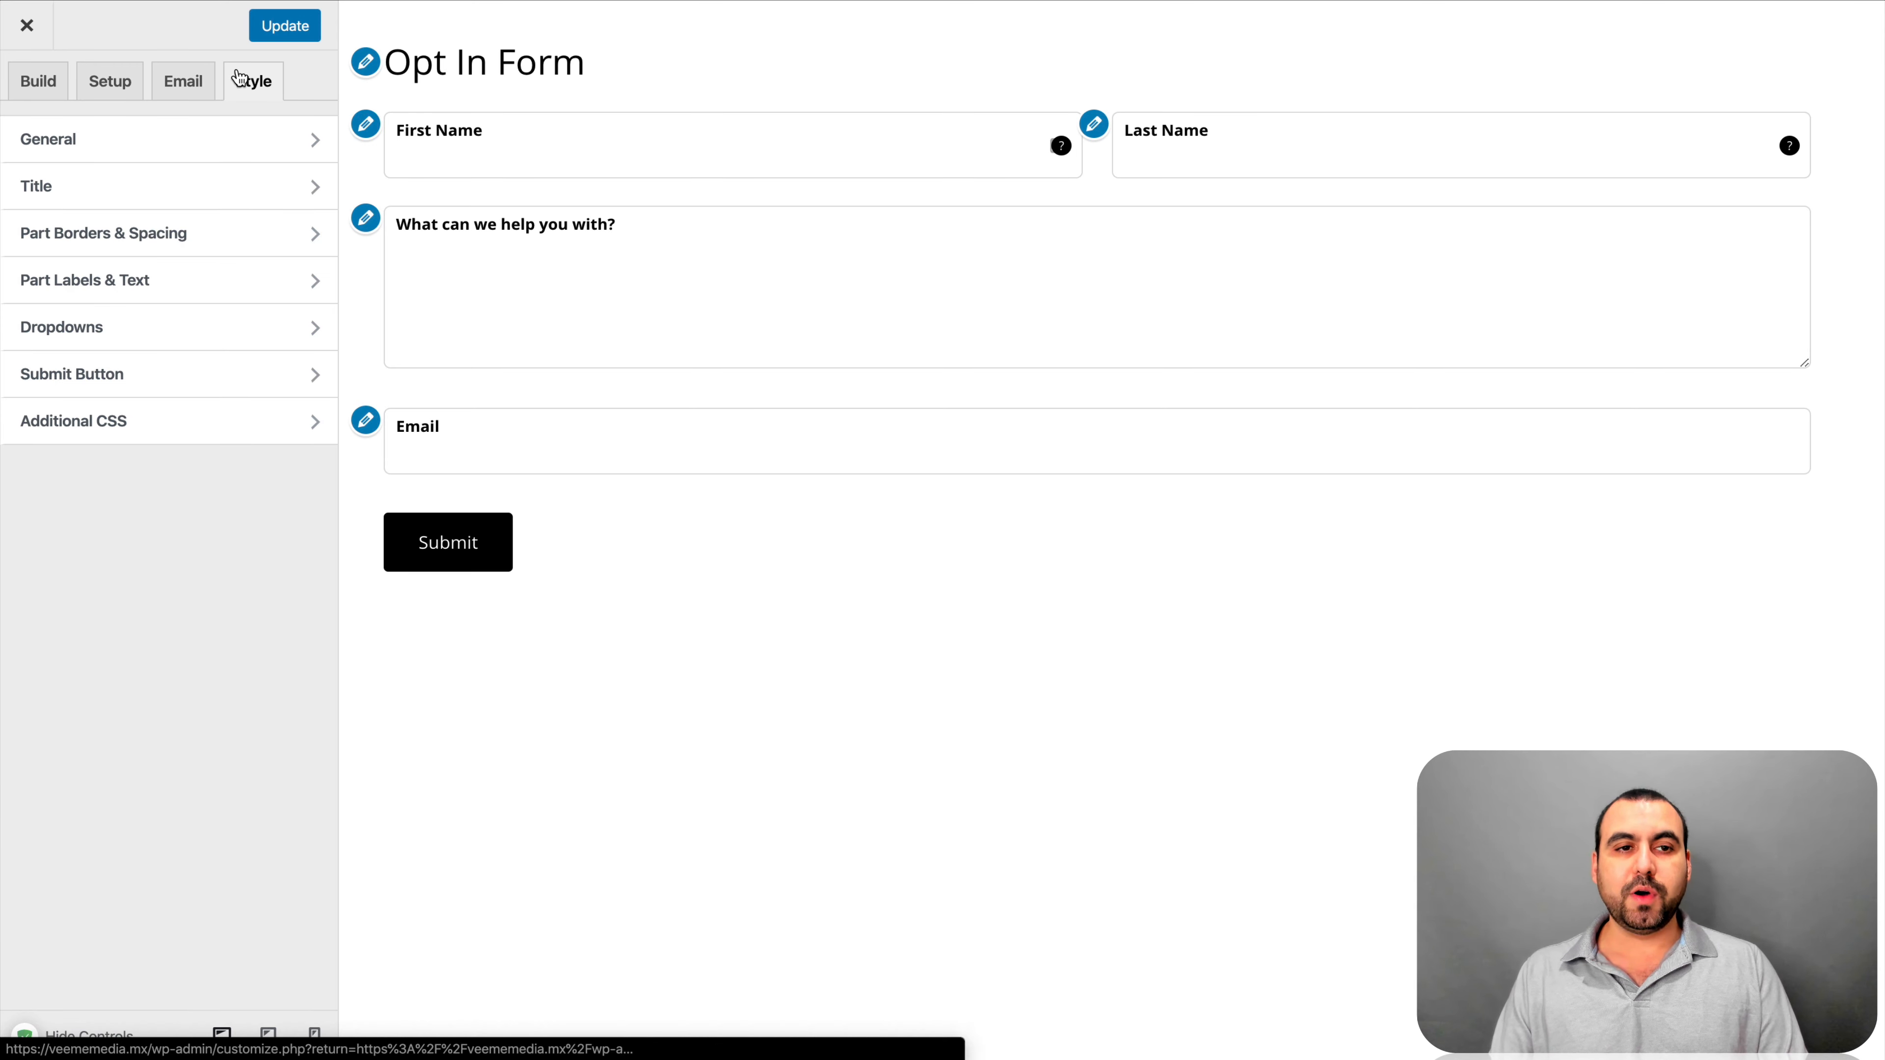
# In Style > General, keep the form width in percent and drag it to about half
pyautogui.click(202, 135)
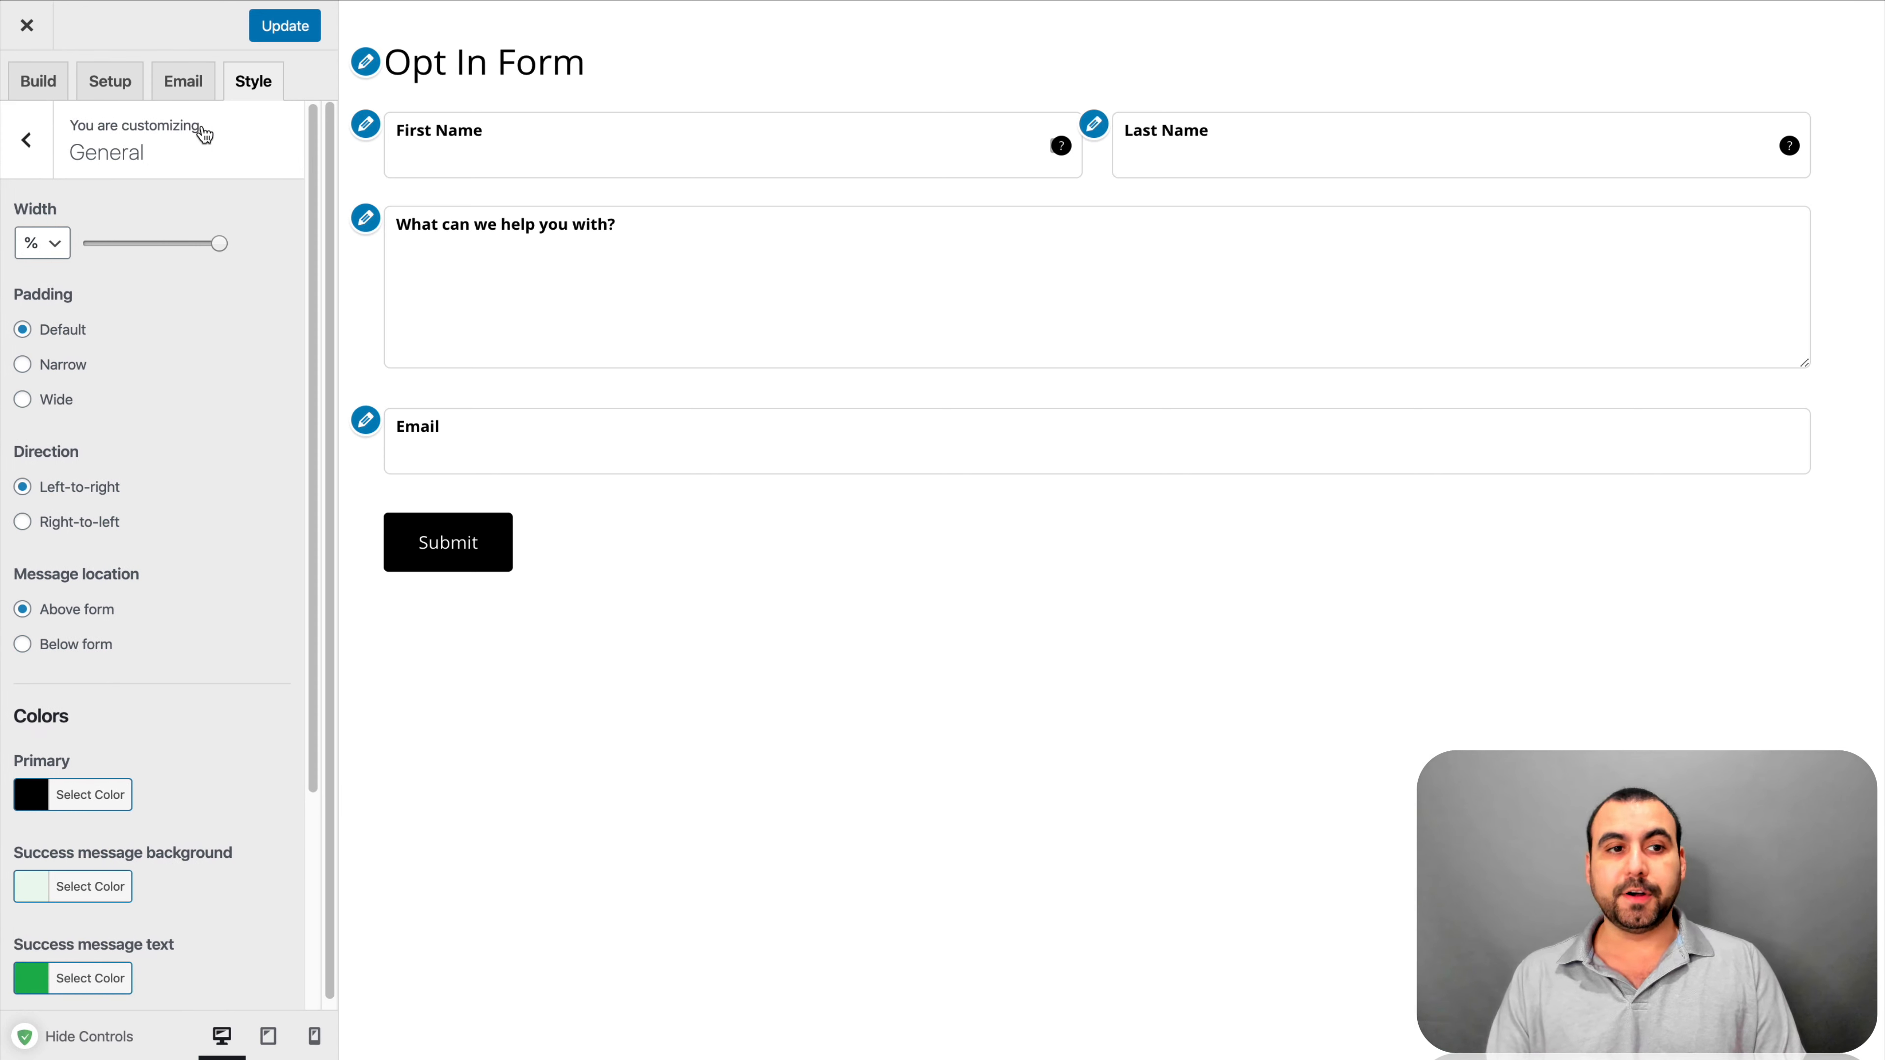
pyautogui.click(34, 245)
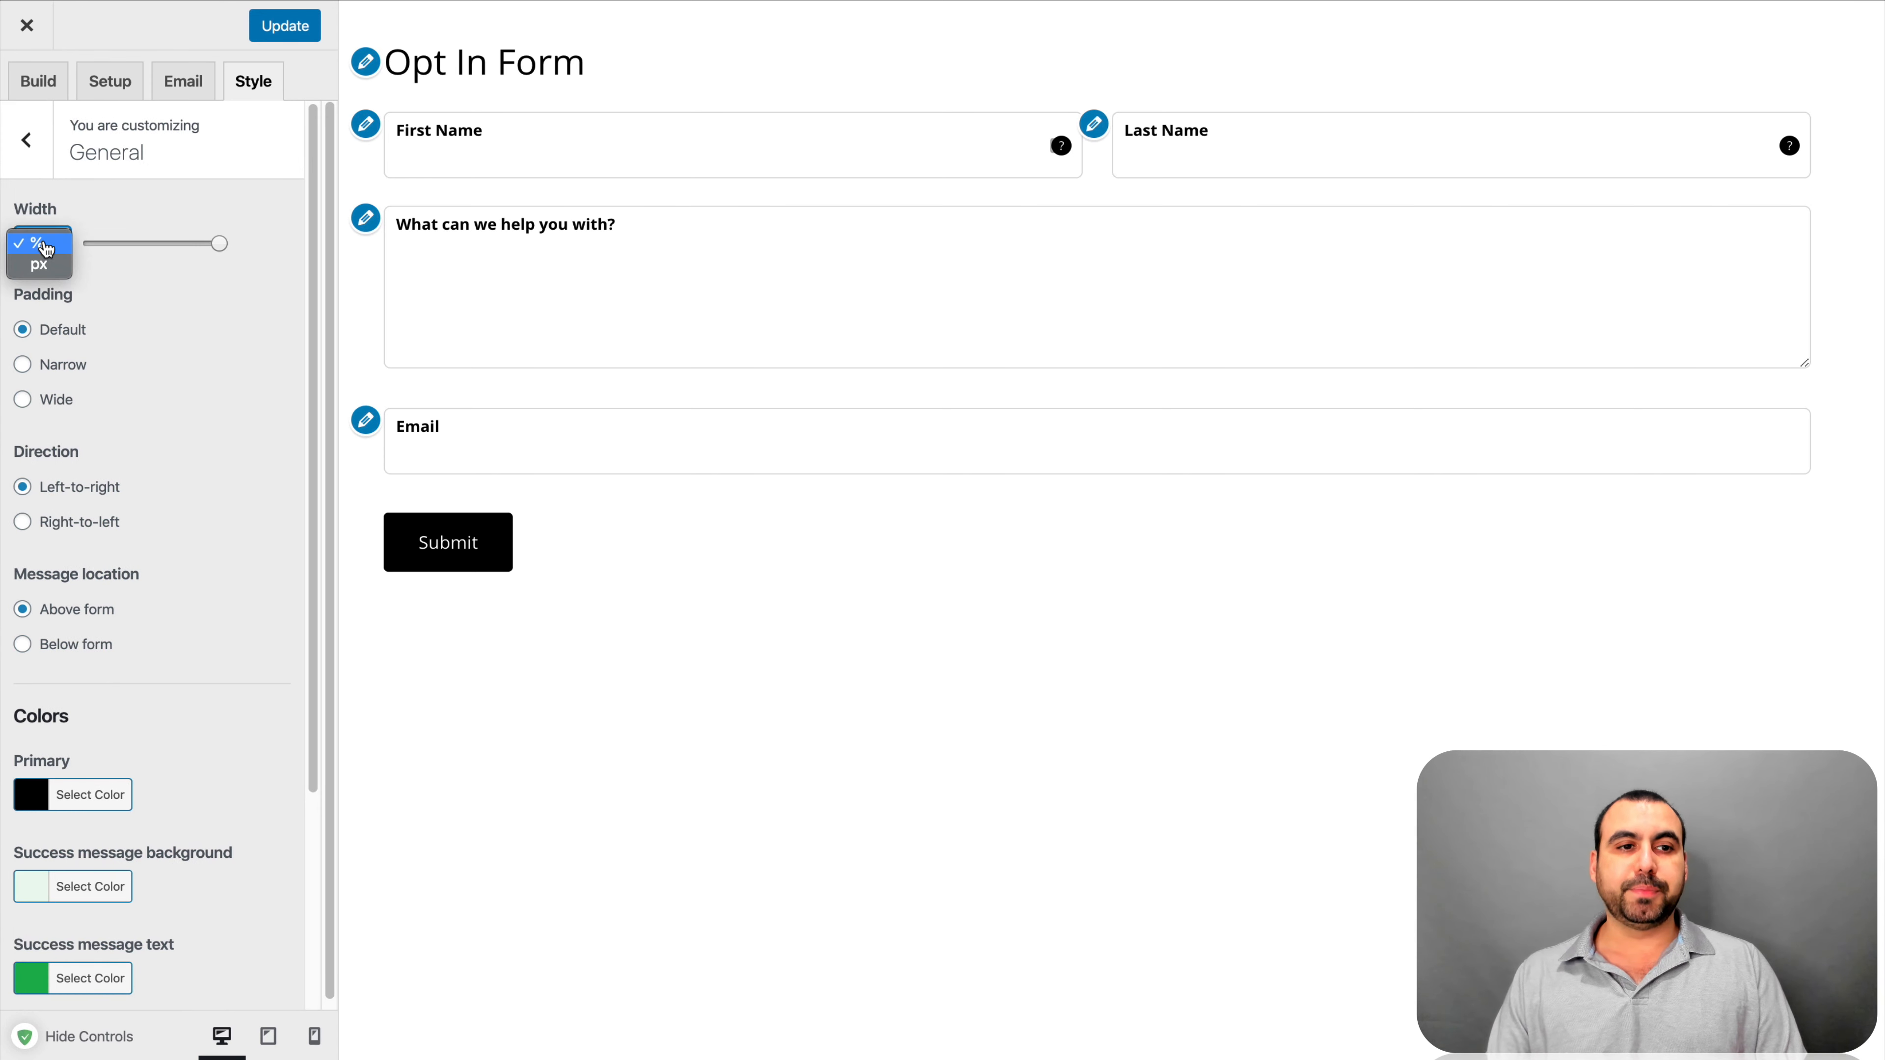
pyautogui.click(163, 246)
pyautogui.click(163, 245)
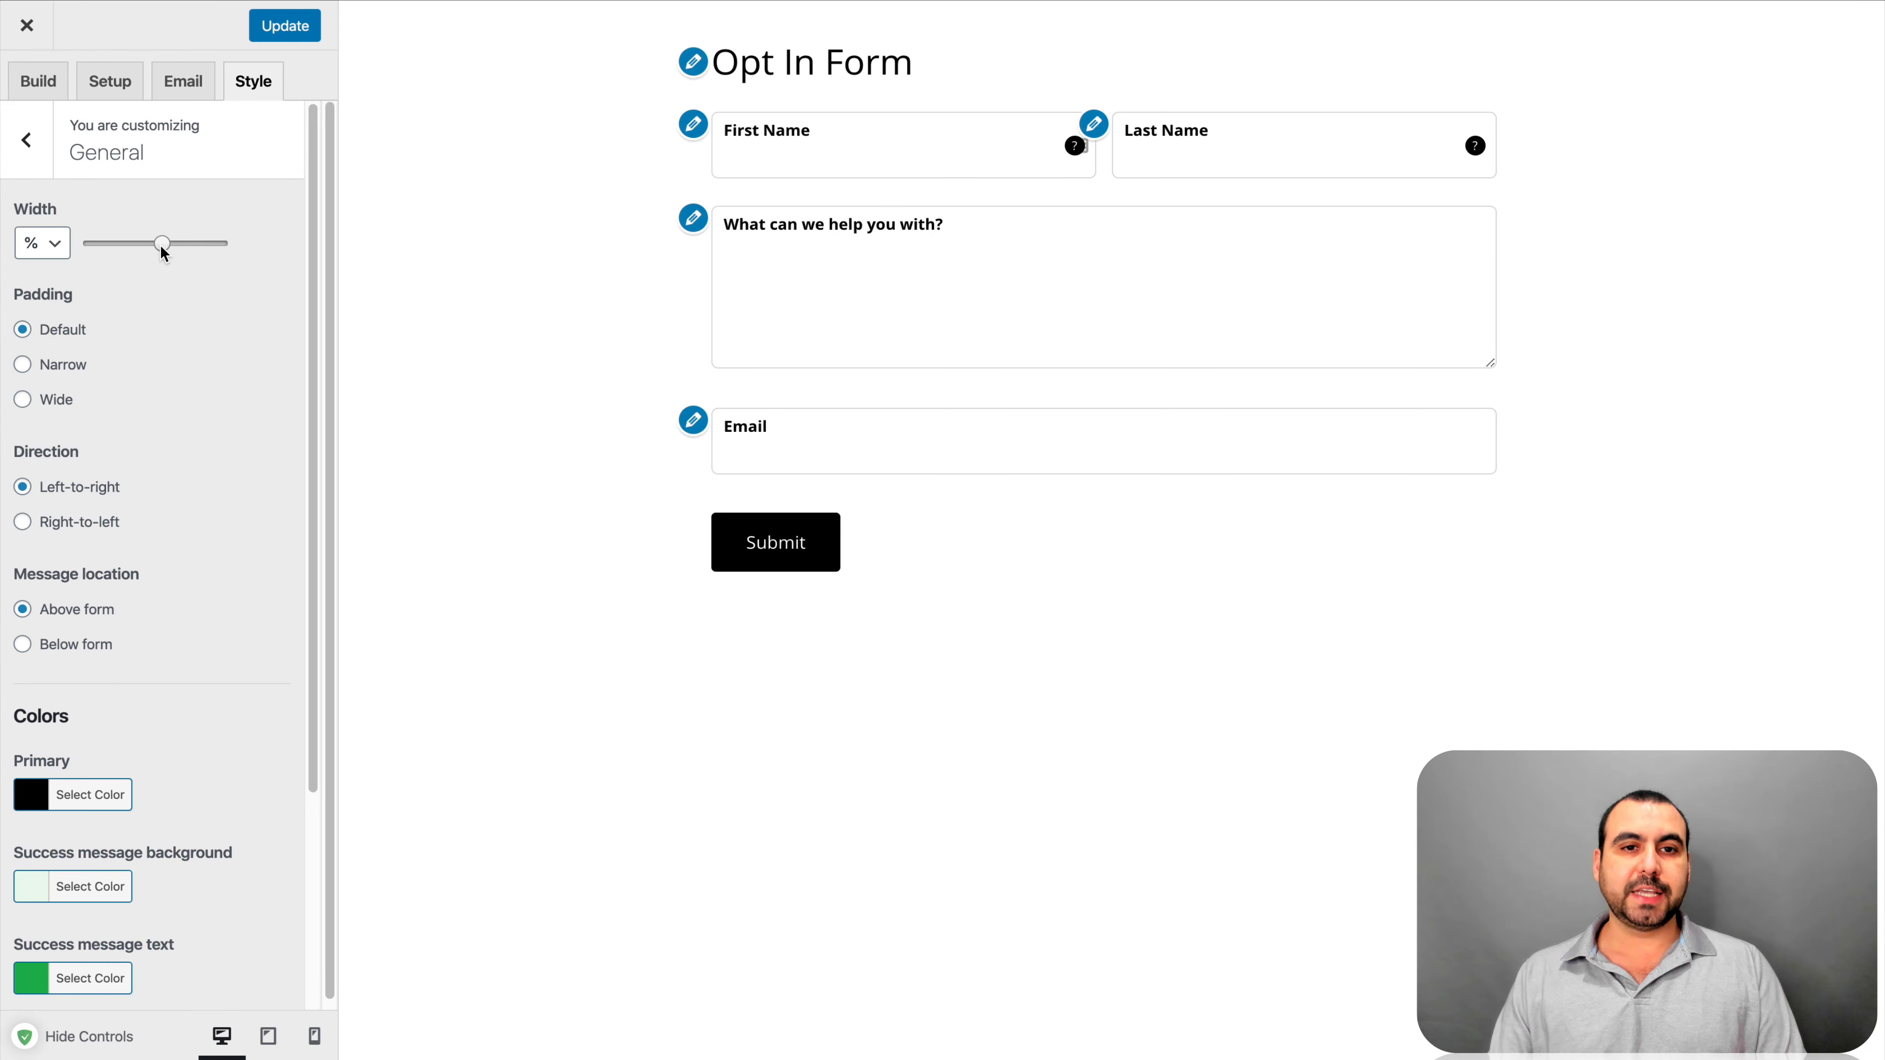
pyautogui.moveTo(123, 249); pyautogui.dragTo(184, 247)
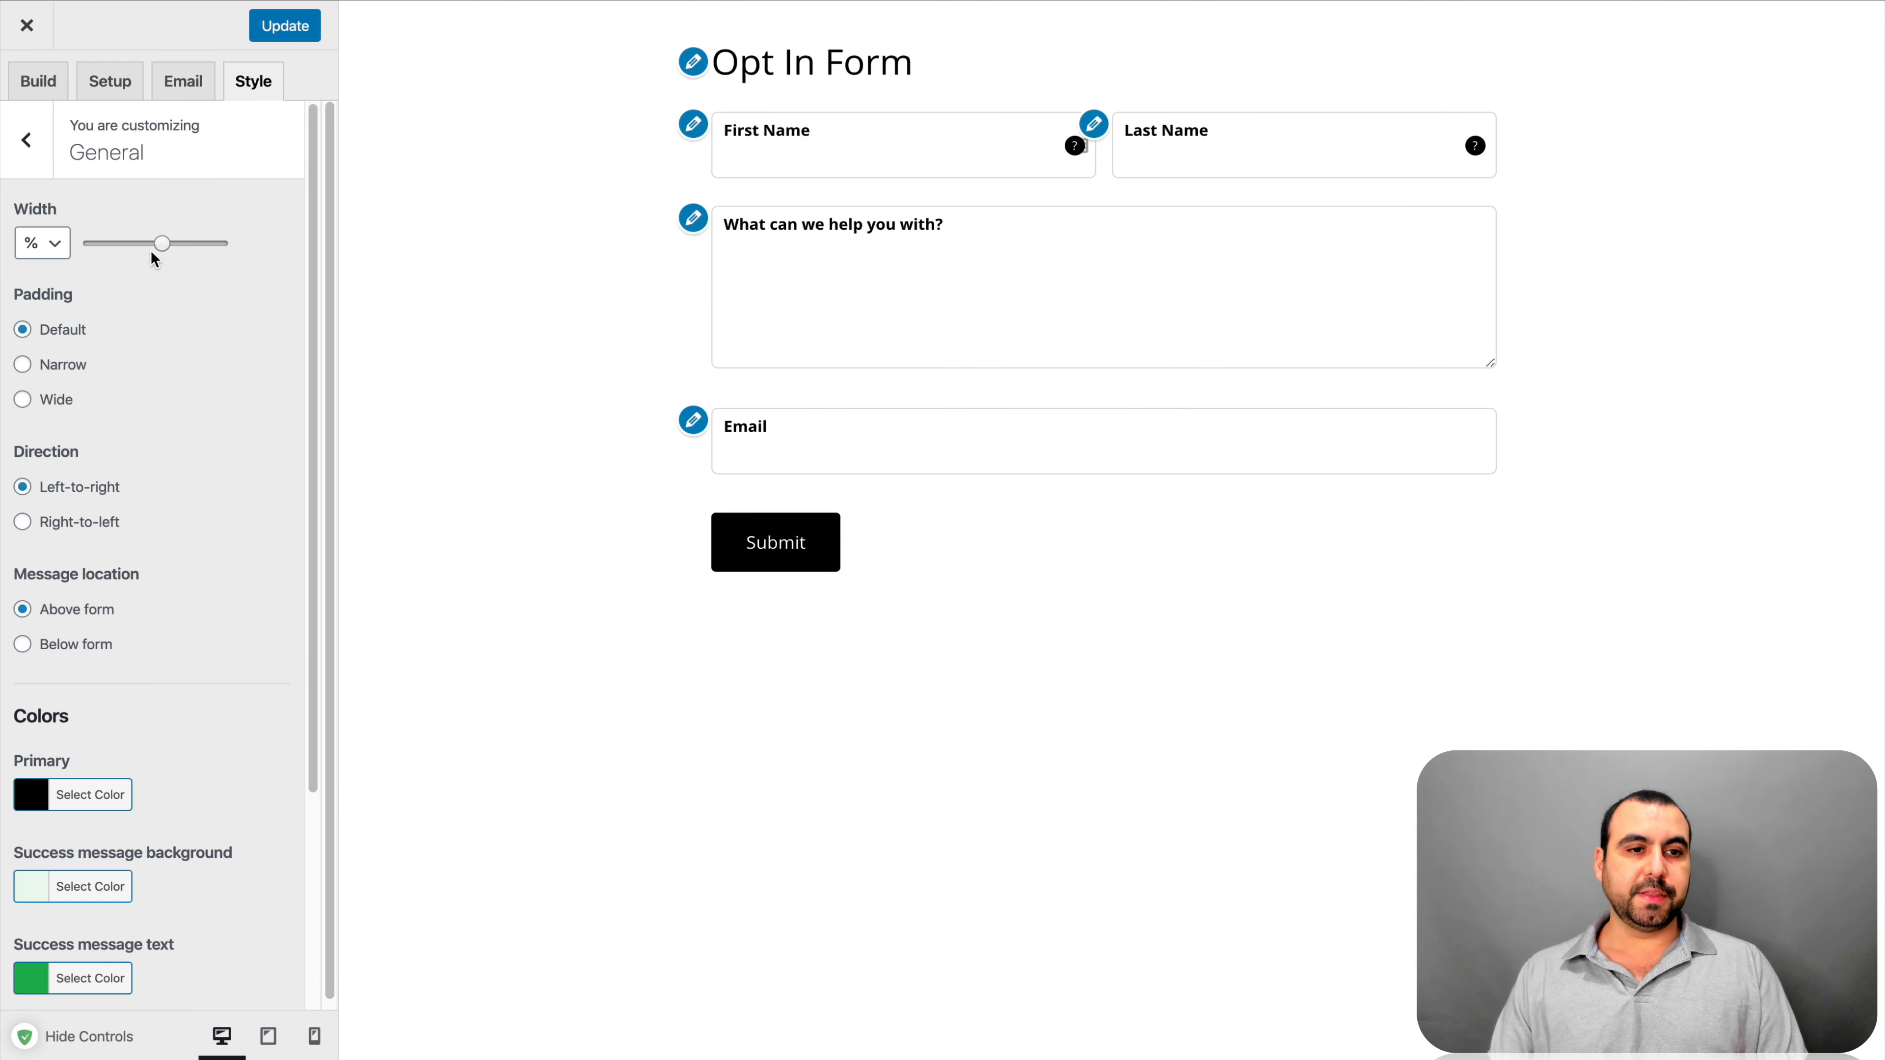
# Compare the padding options, readjust the width, and settle on Narrow padding
pyautogui.click(23, 365)
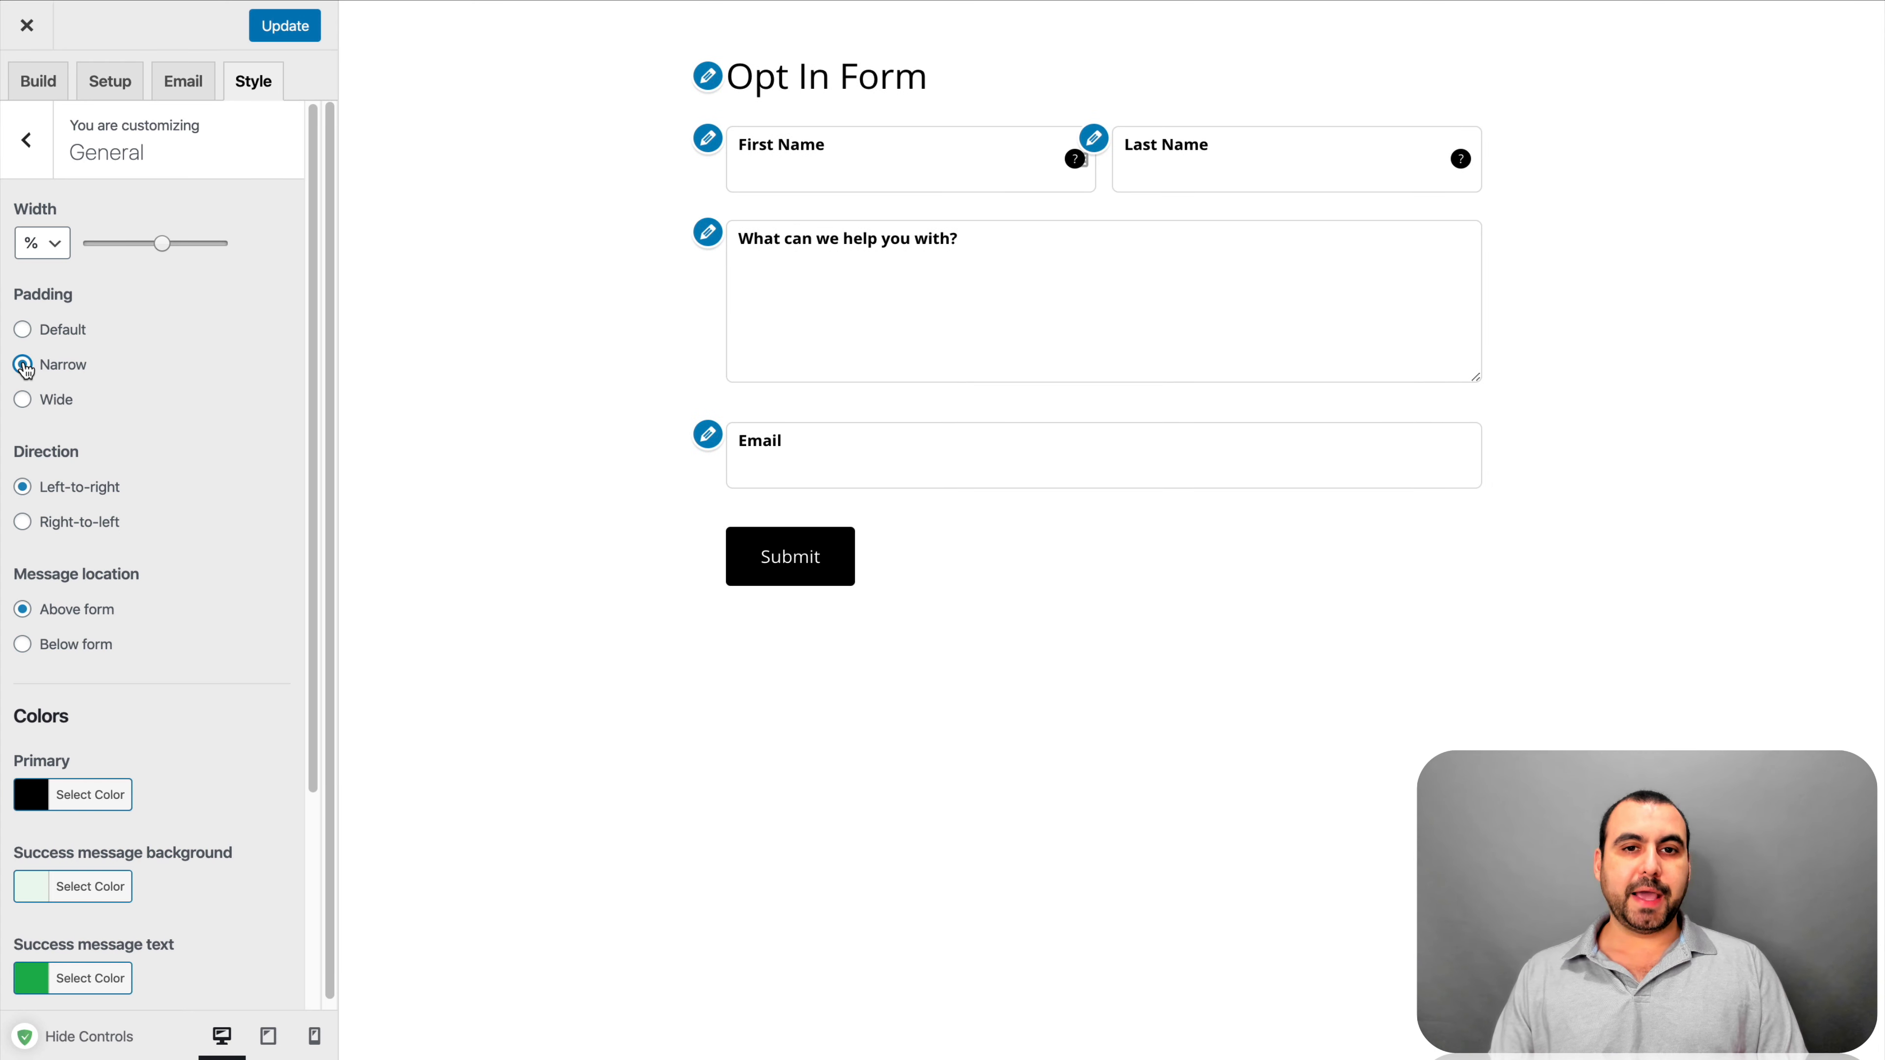
pyautogui.click(23, 330)
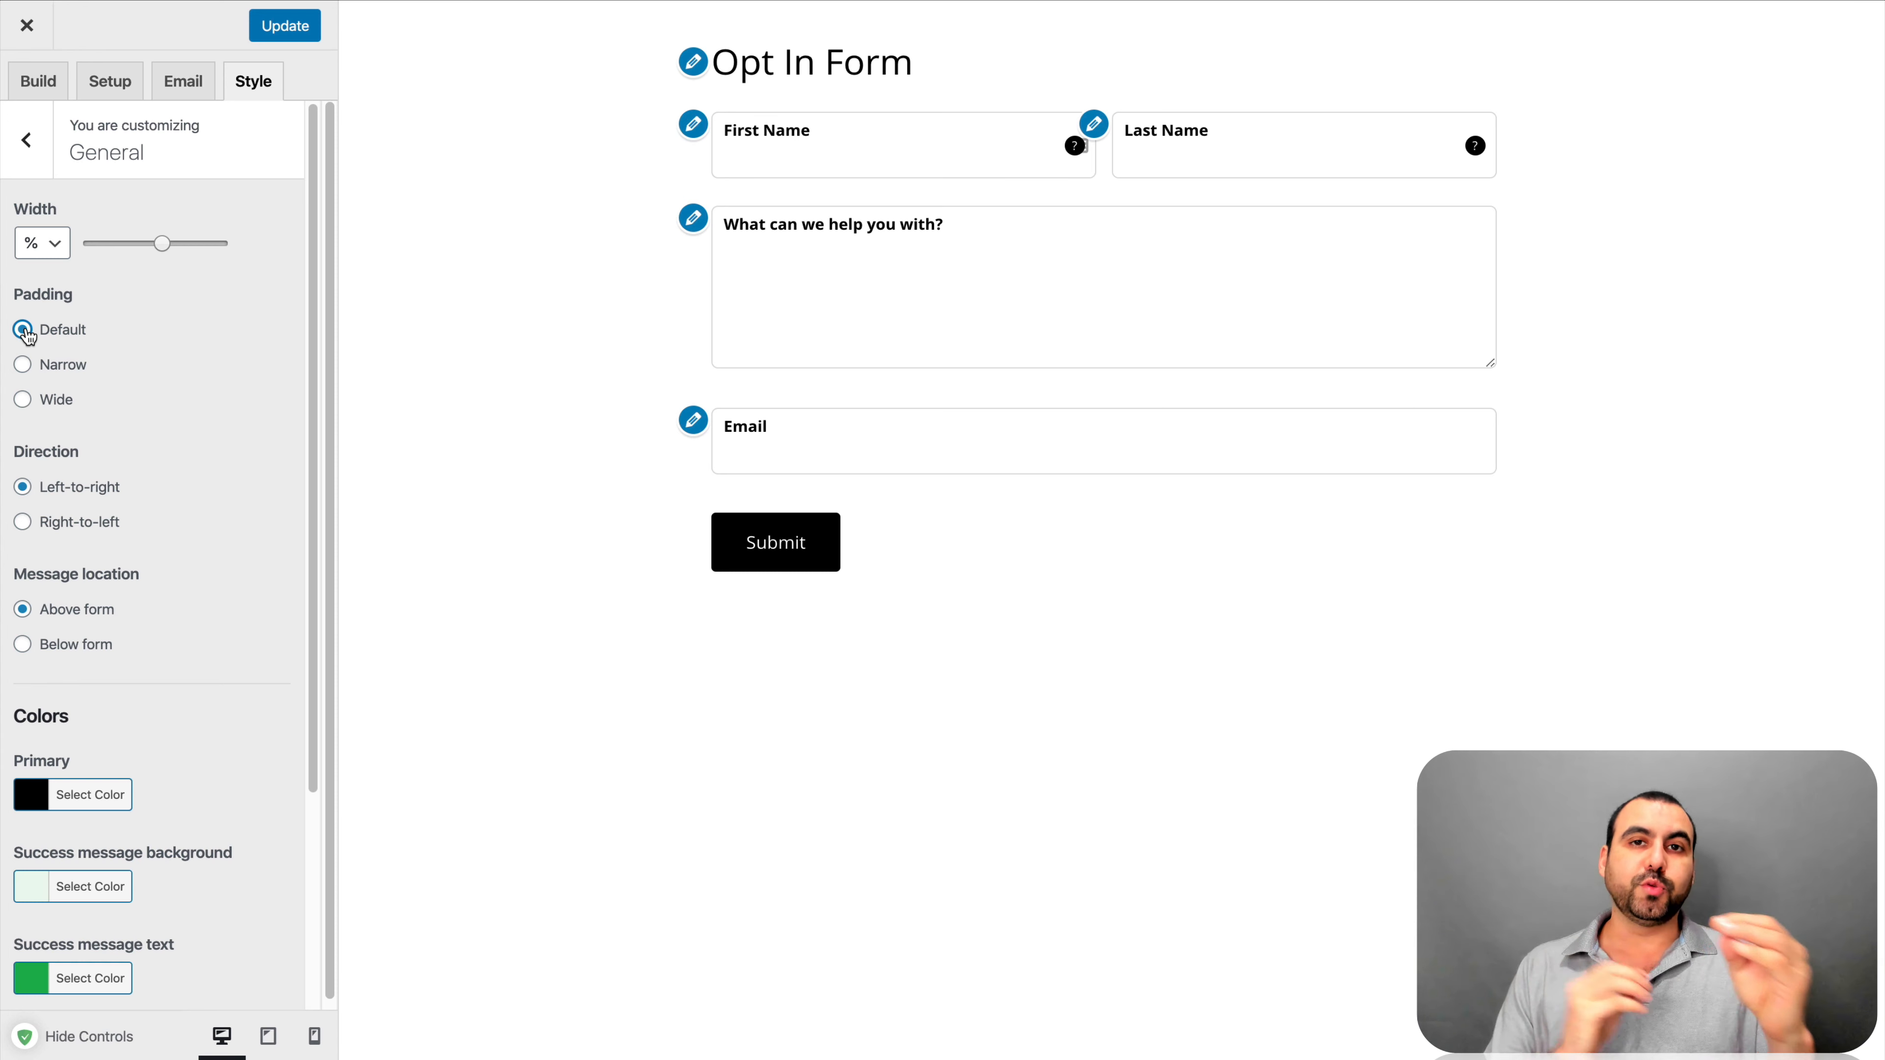
pyautogui.click(23, 365)
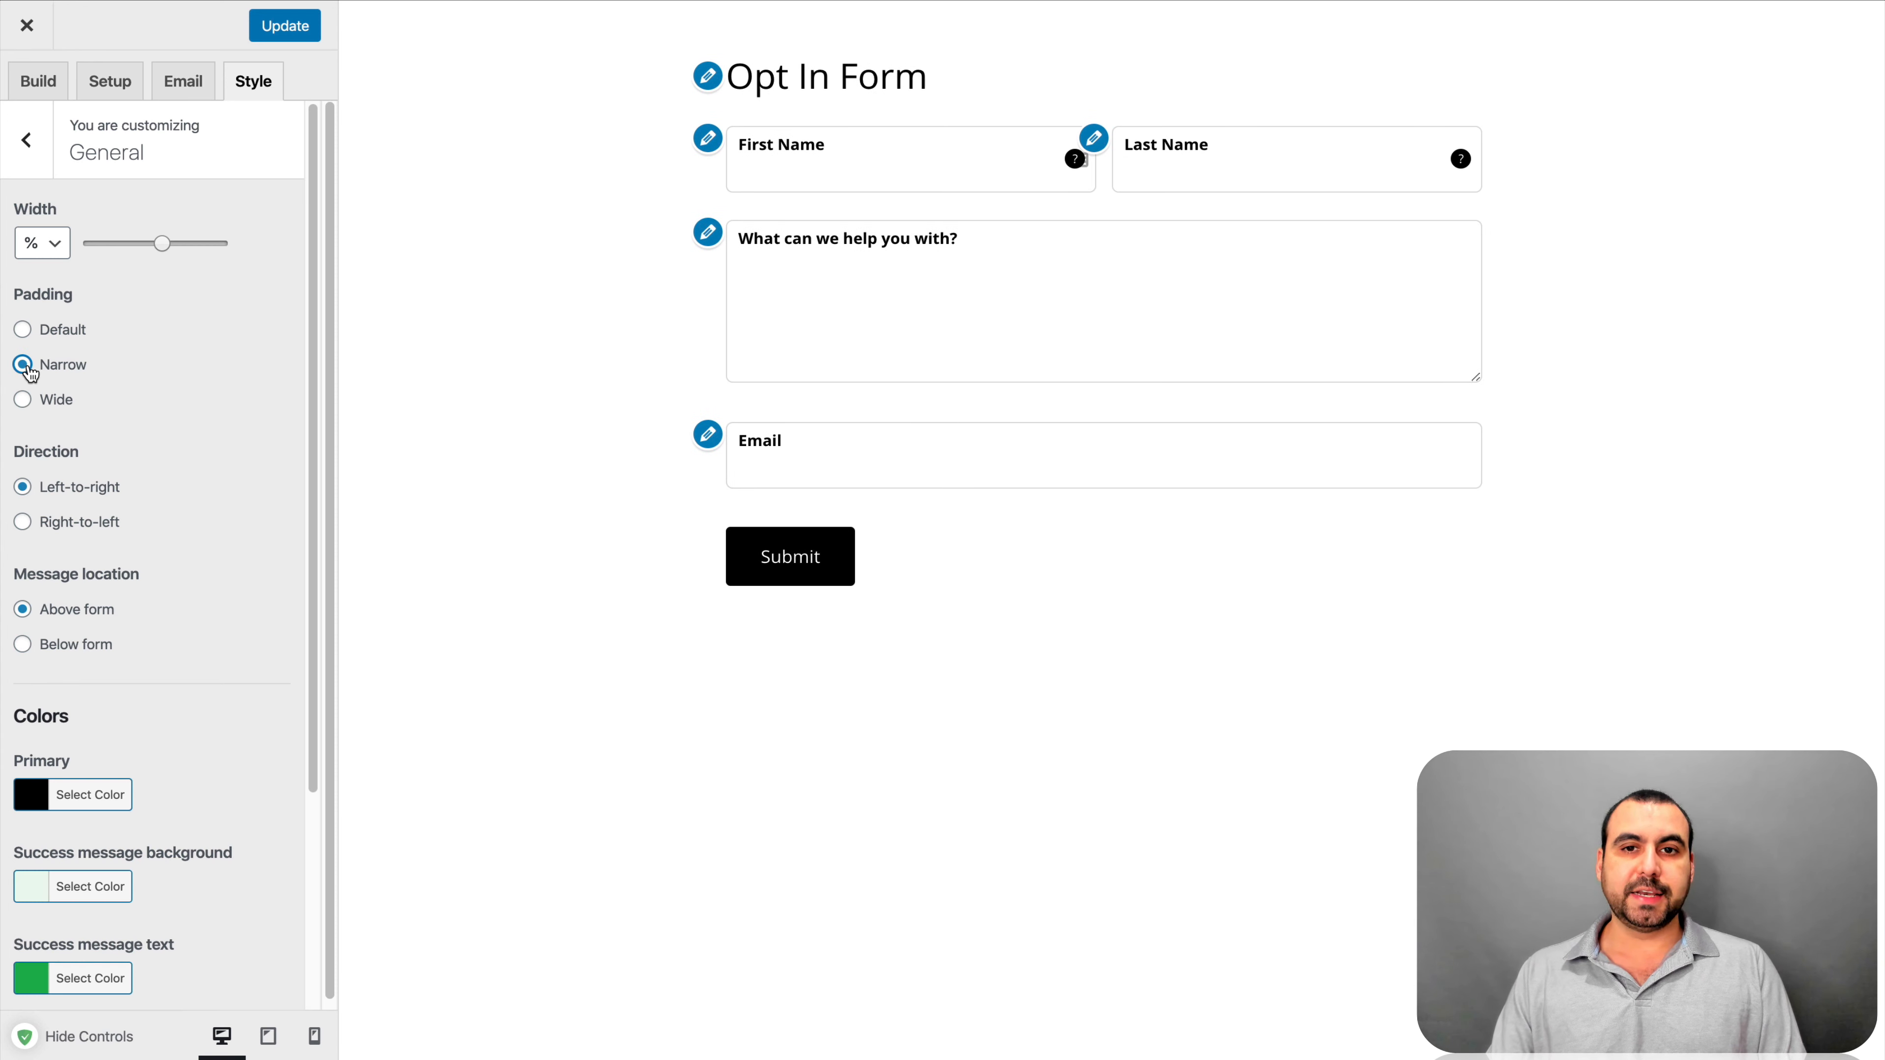
pyautogui.click(23, 401)
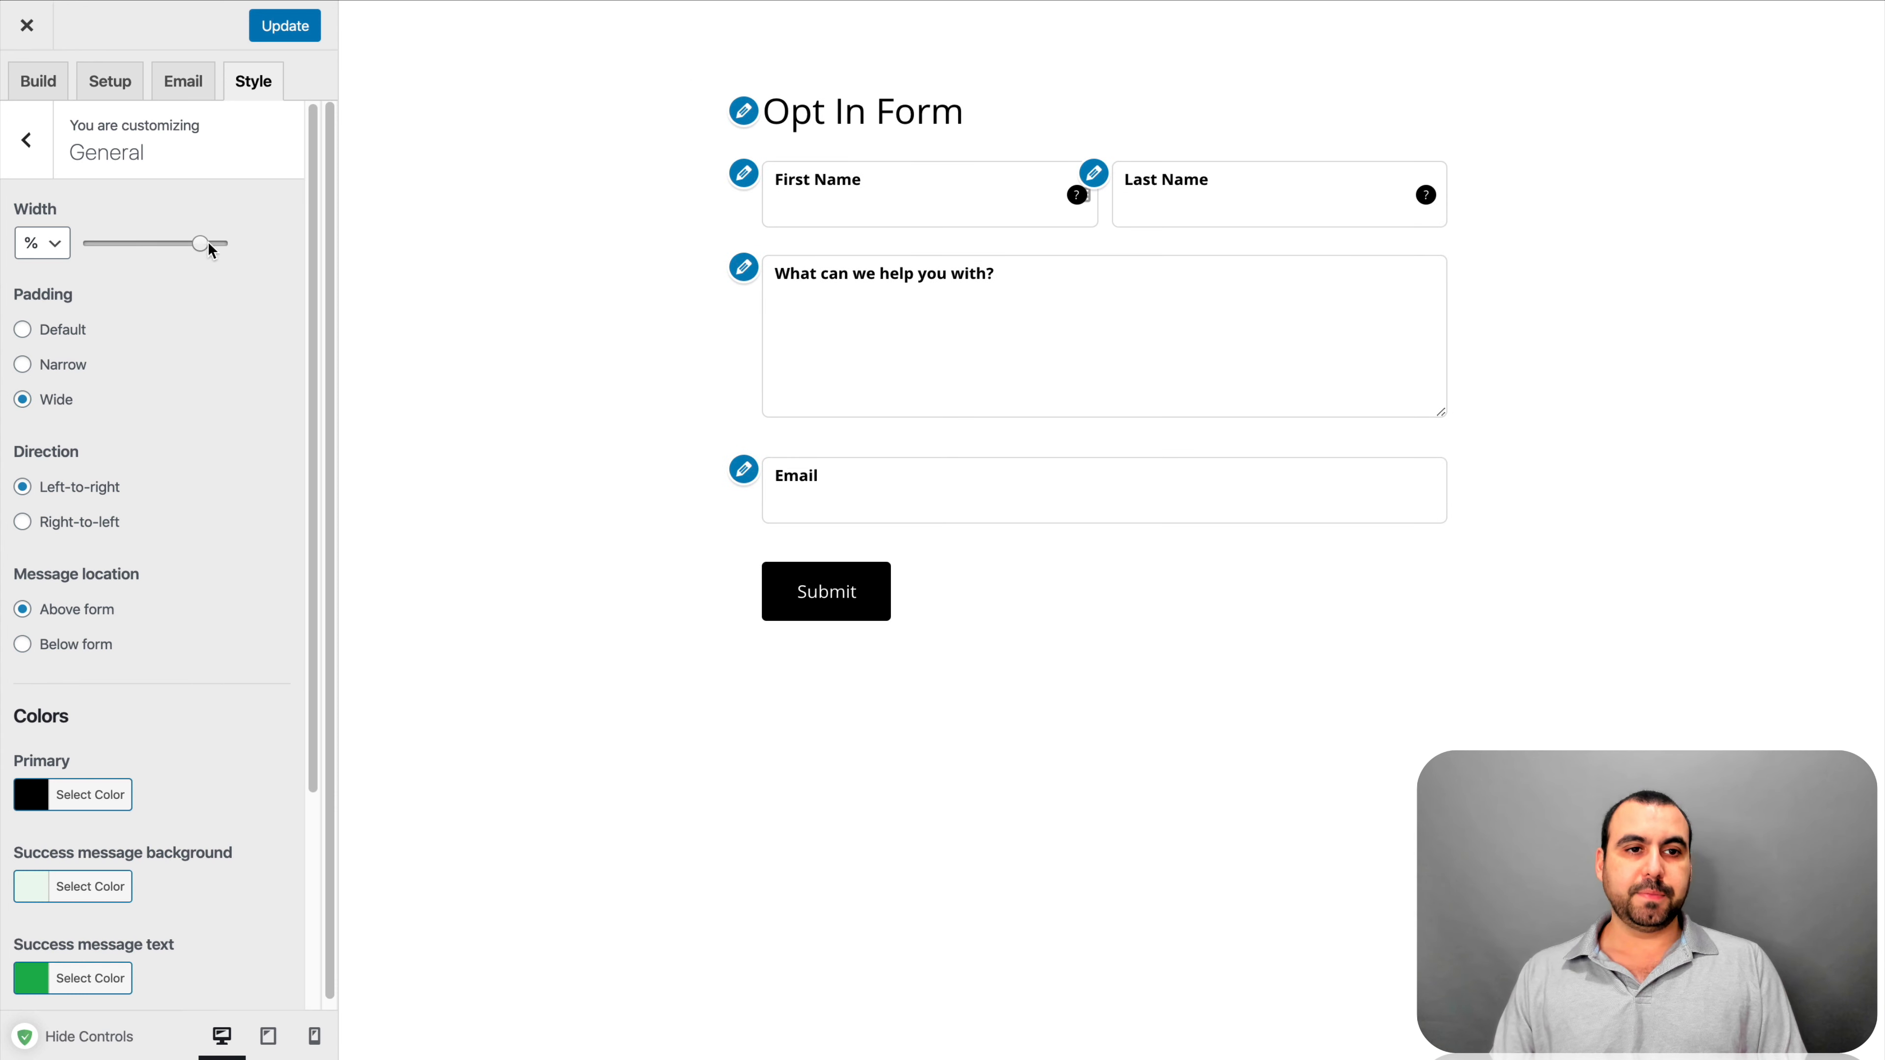
pyautogui.moveTo(208, 242); pyautogui.dragTo(150, 245)
pyautogui.click(39, 366)
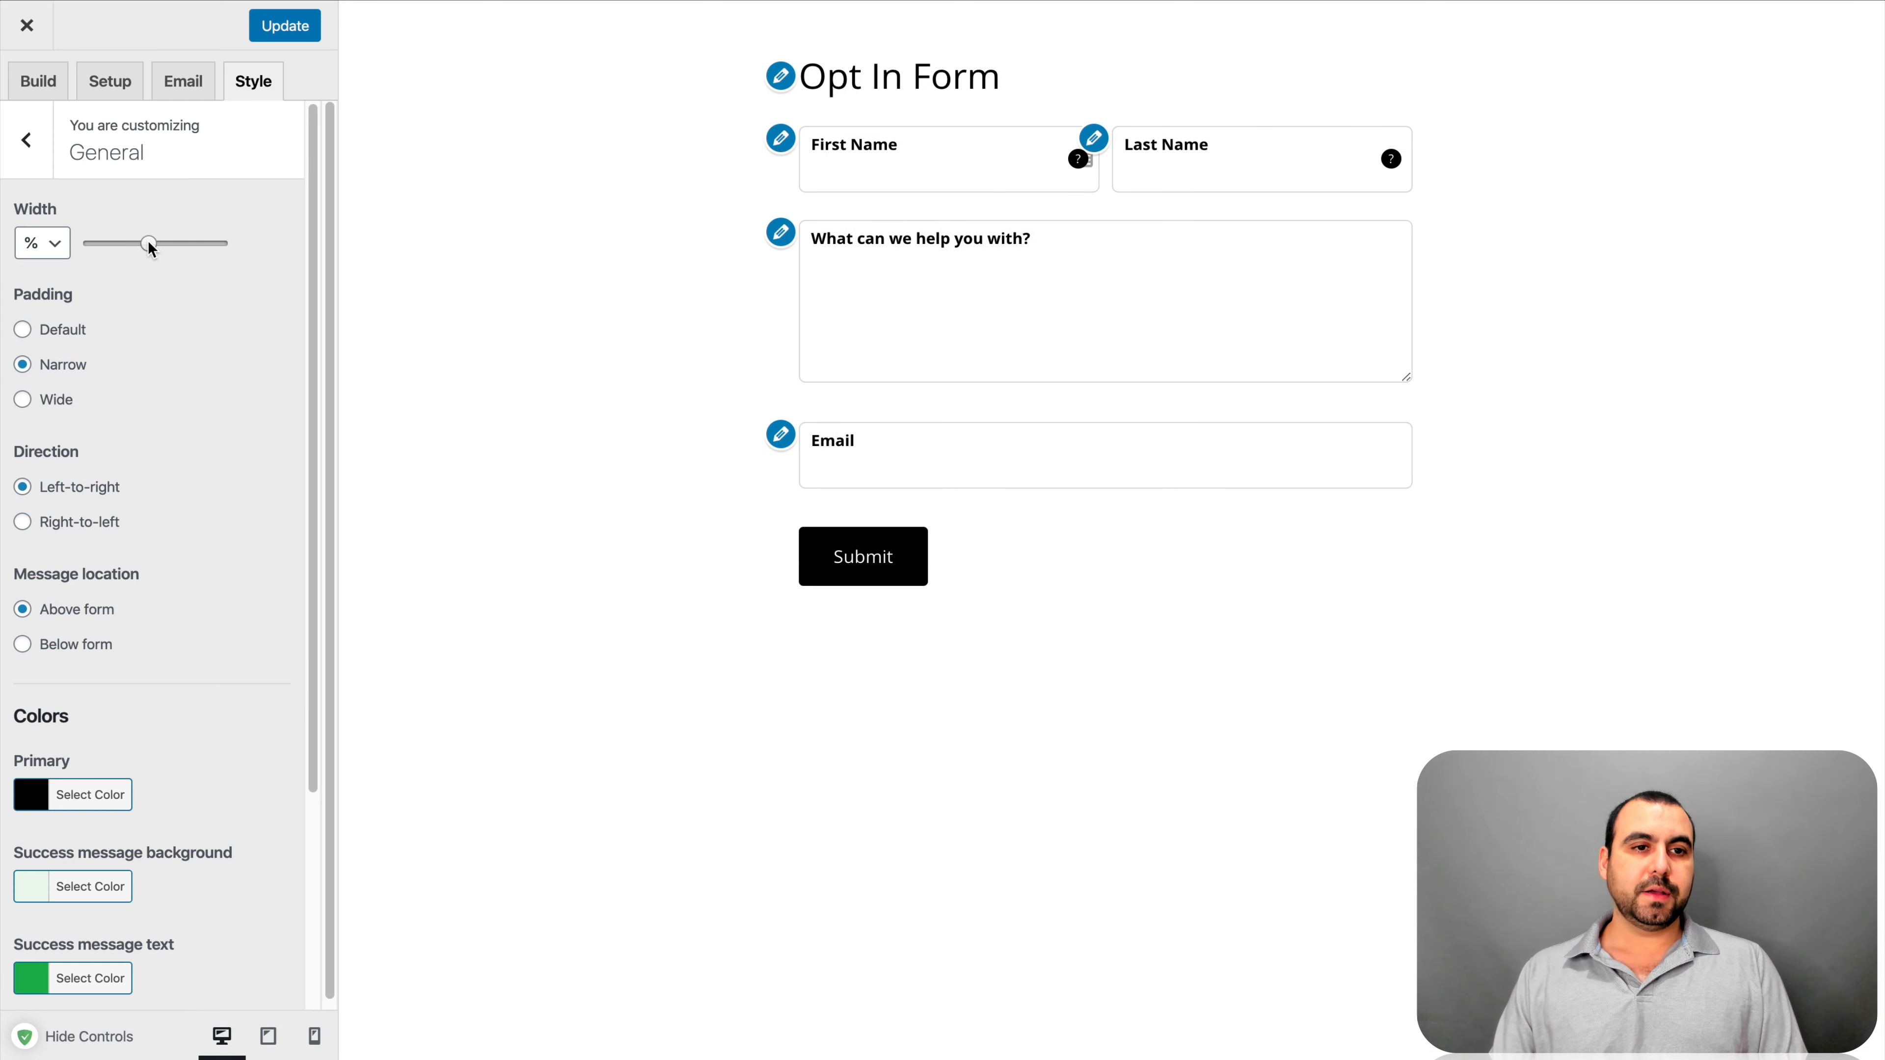
# Try right-to-left and below-form messages, then keep left-to-right layout with messages above the form
pyautogui.scroll(-2, 134, 446)
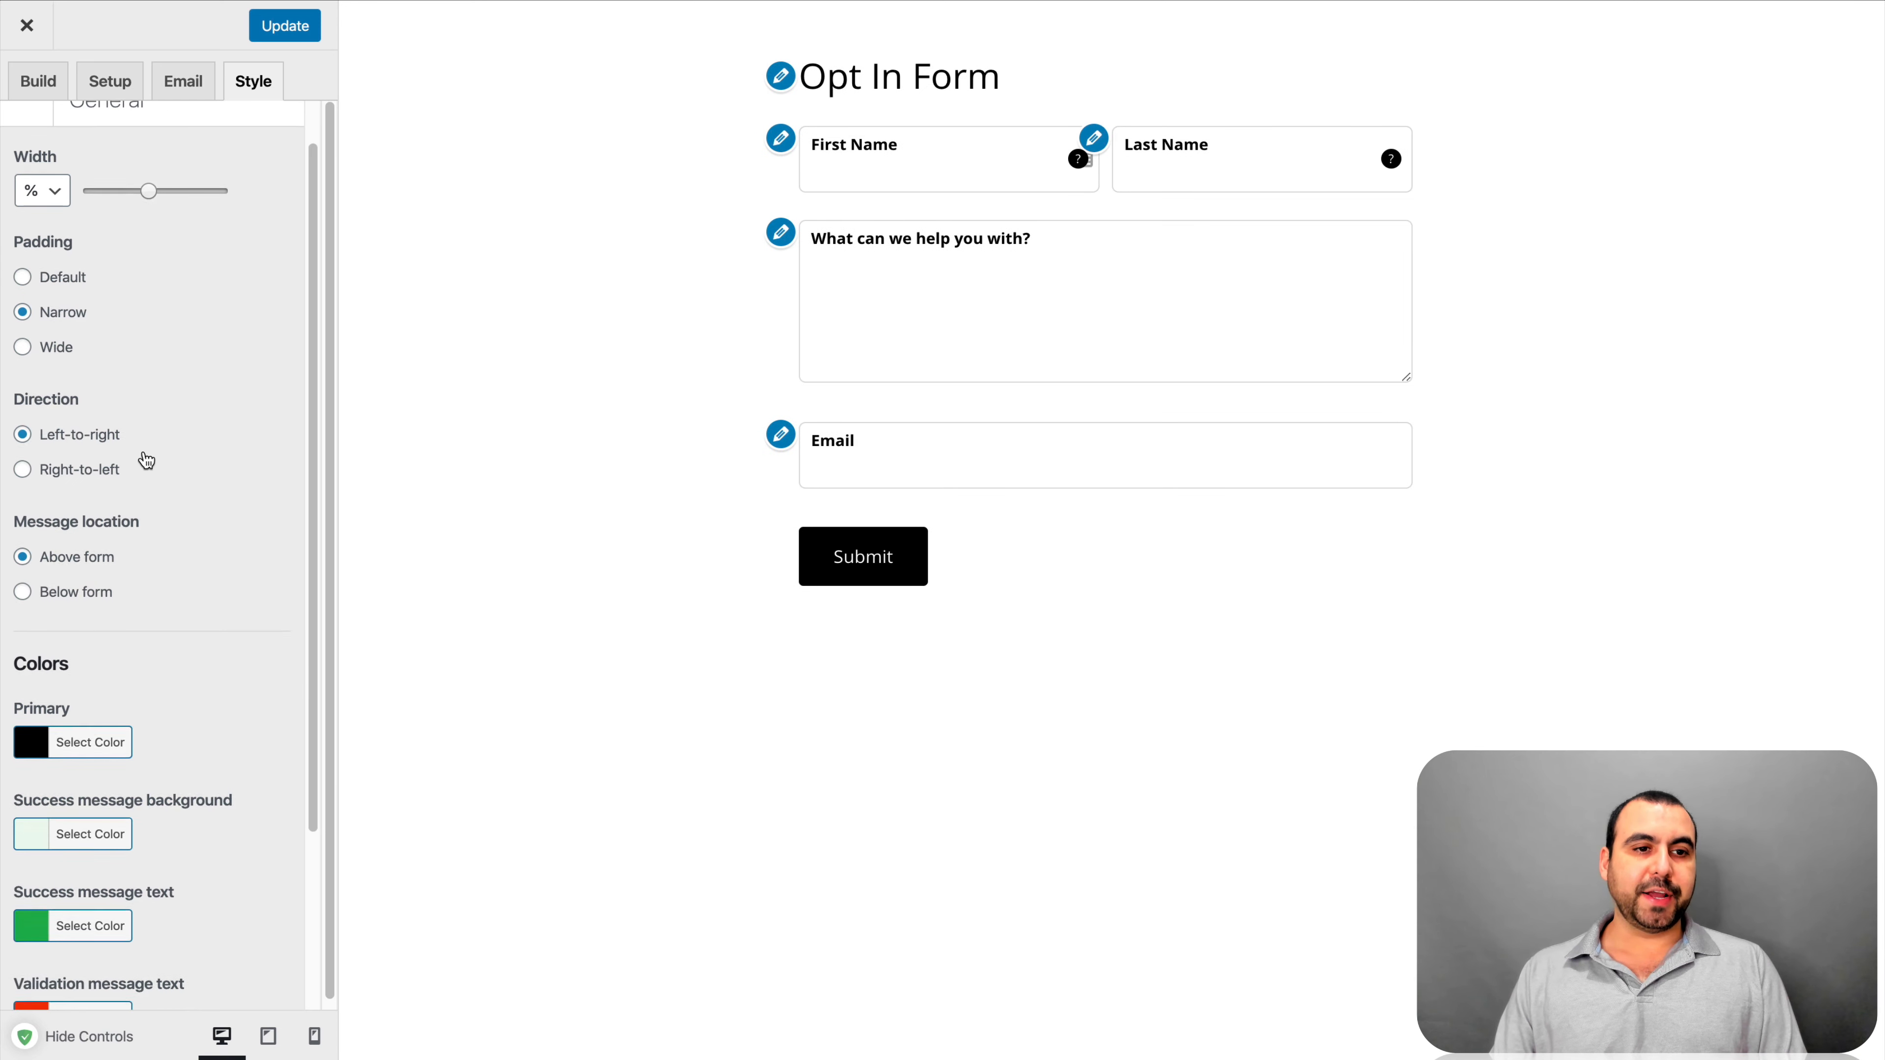
pyautogui.click(45, 457)
pyautogui.click(43, 420)
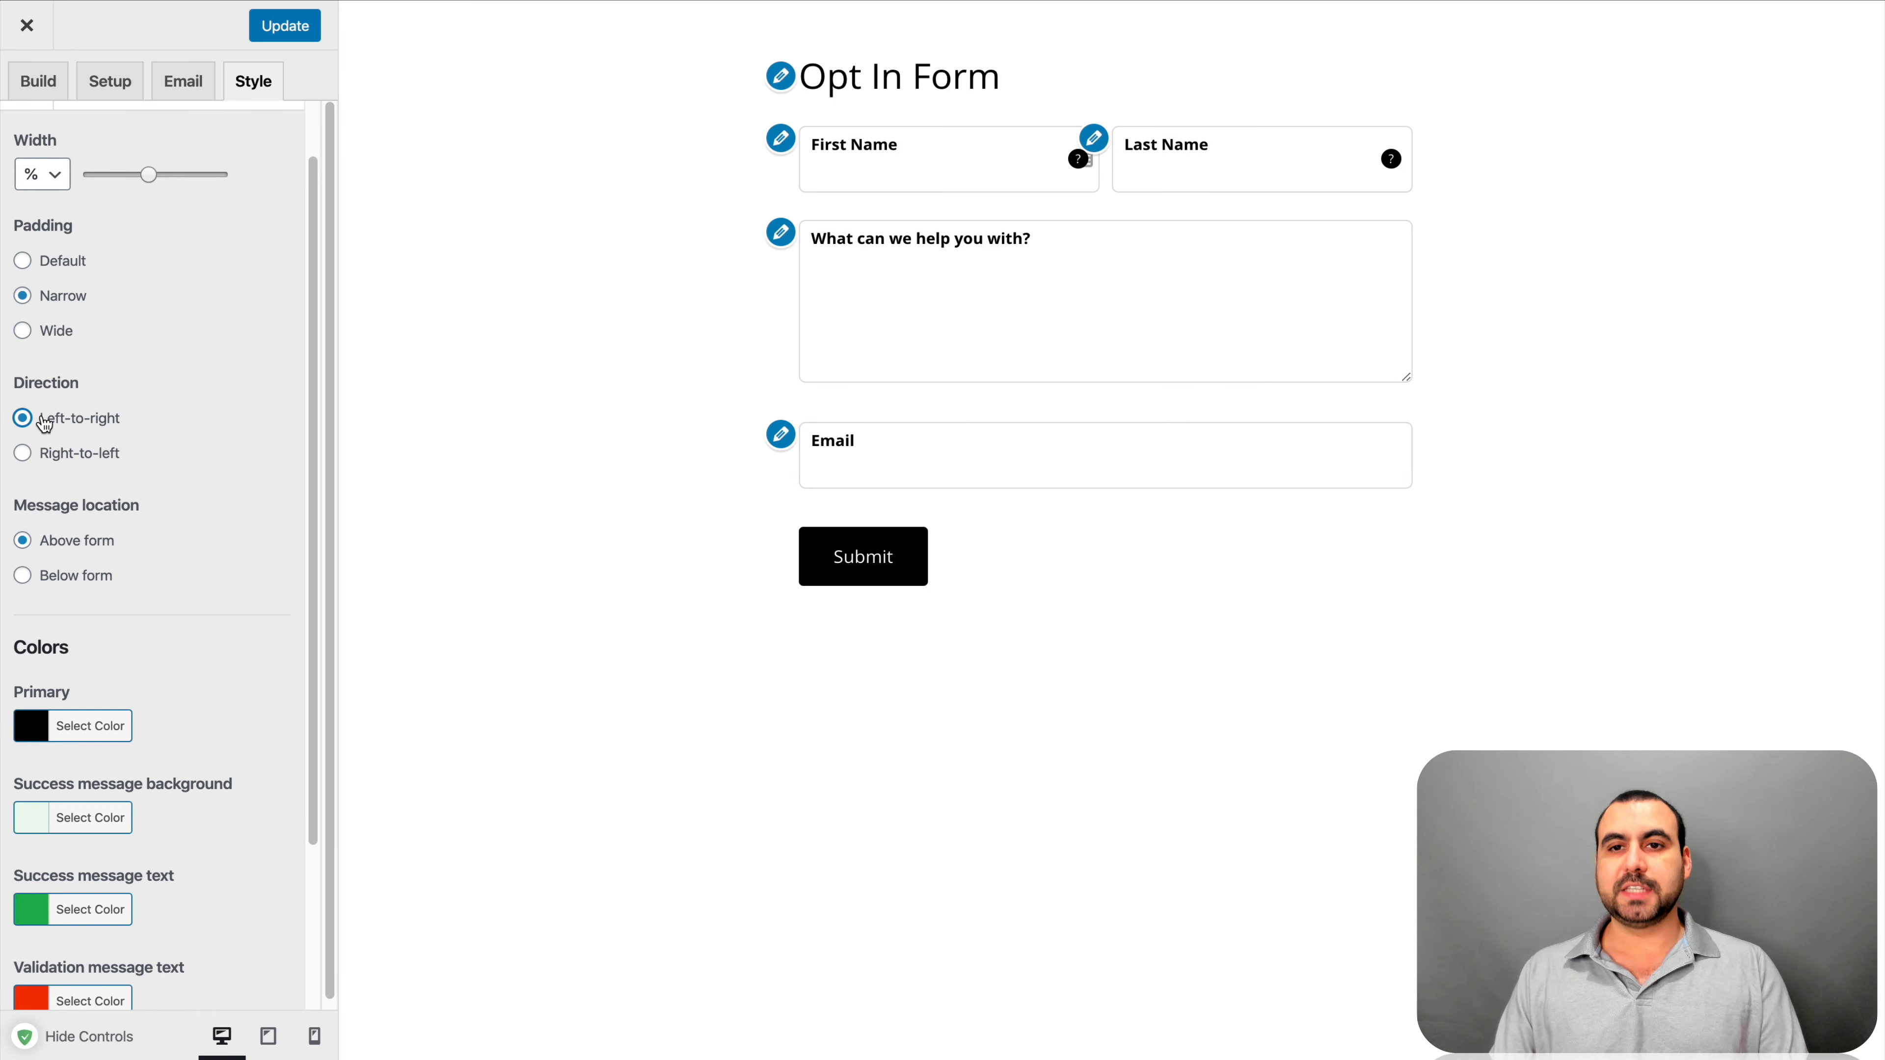
pyautogui.scroll(-2, 117, 509)
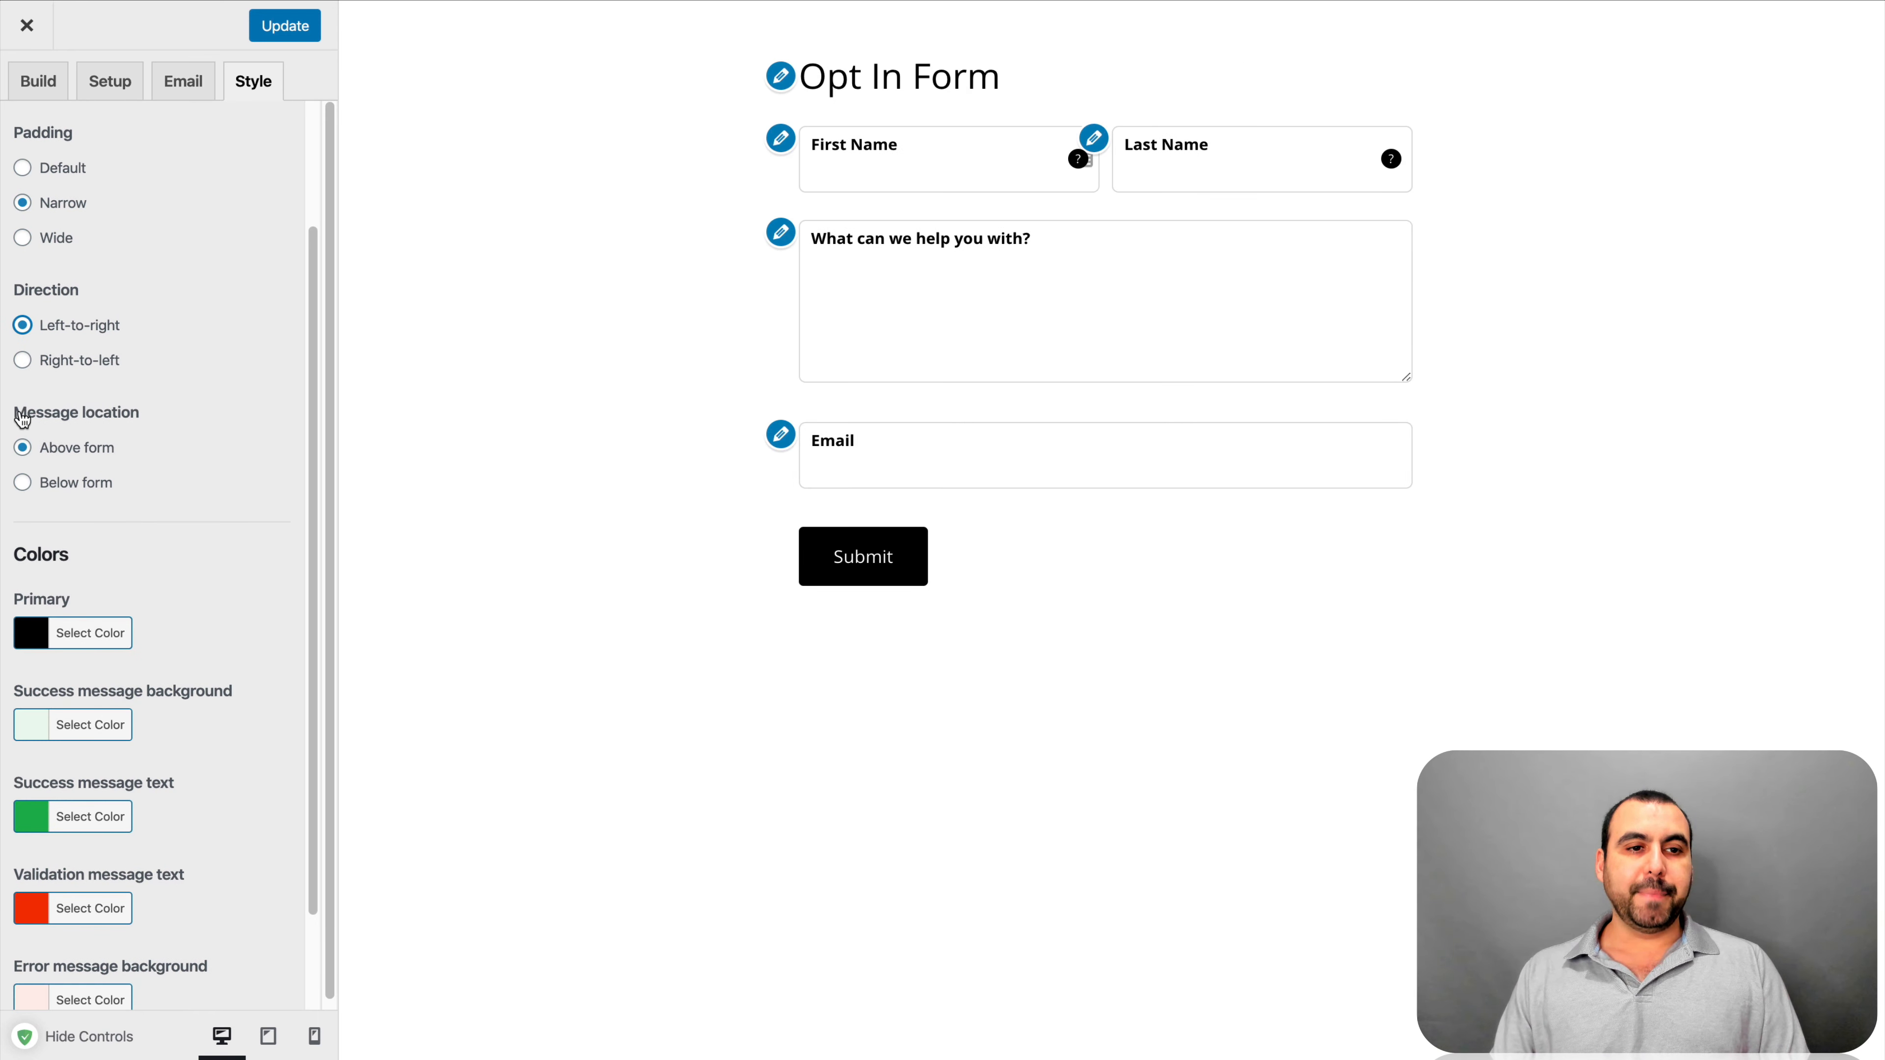
pyautogui.click(23, 482)
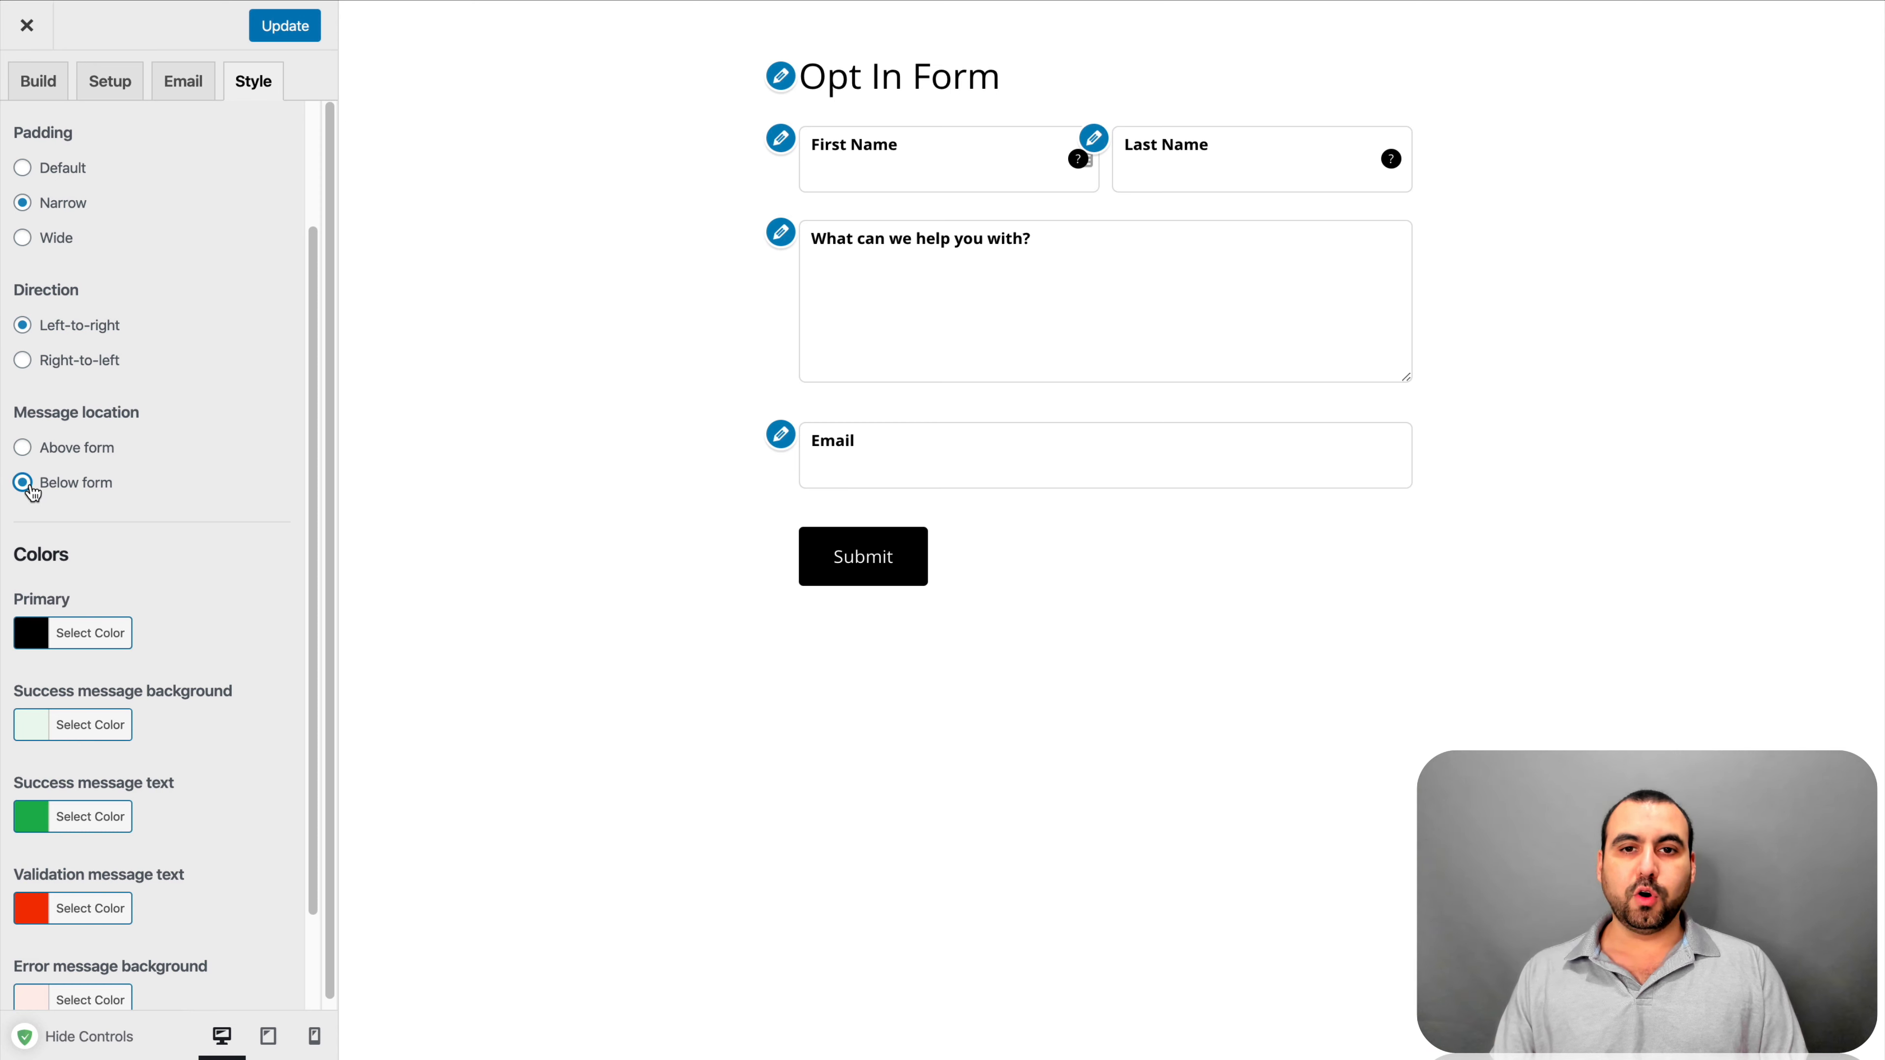
pyautogui.click(23, 447)
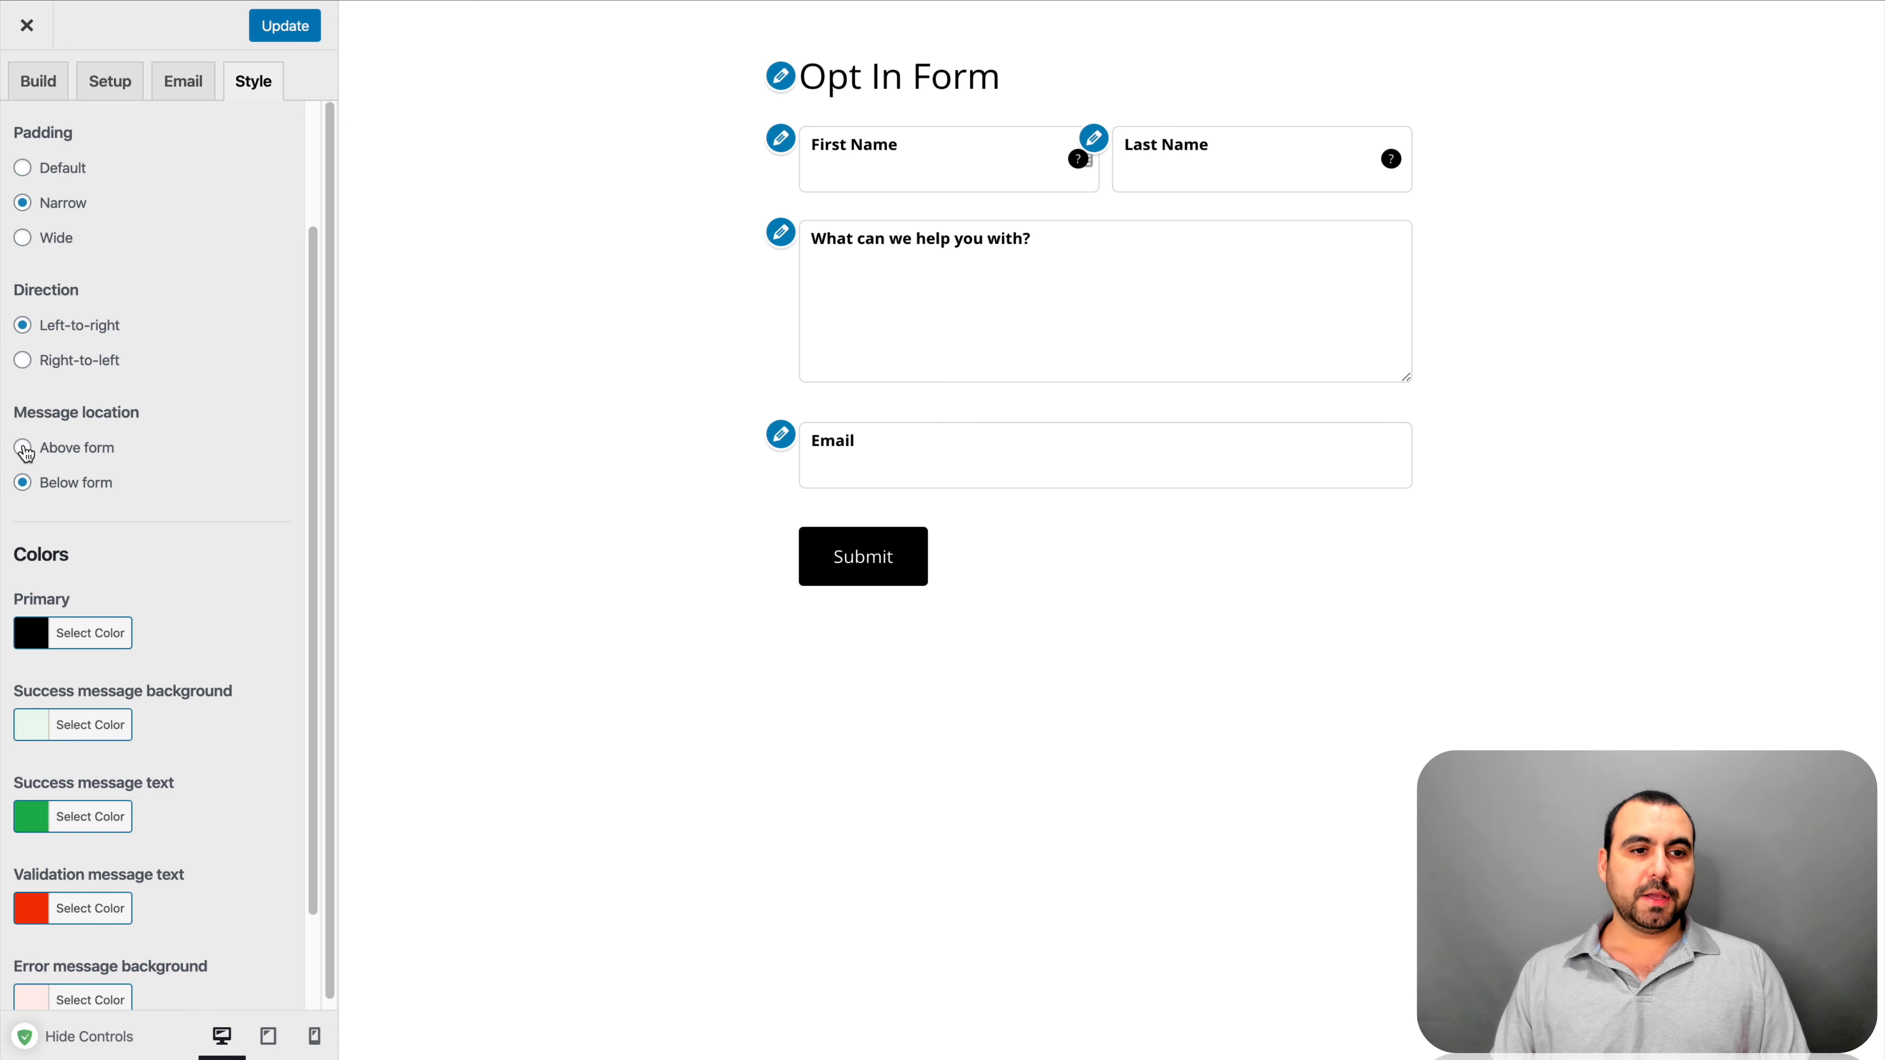
pyautogui.scroll(-3, 319, 787)
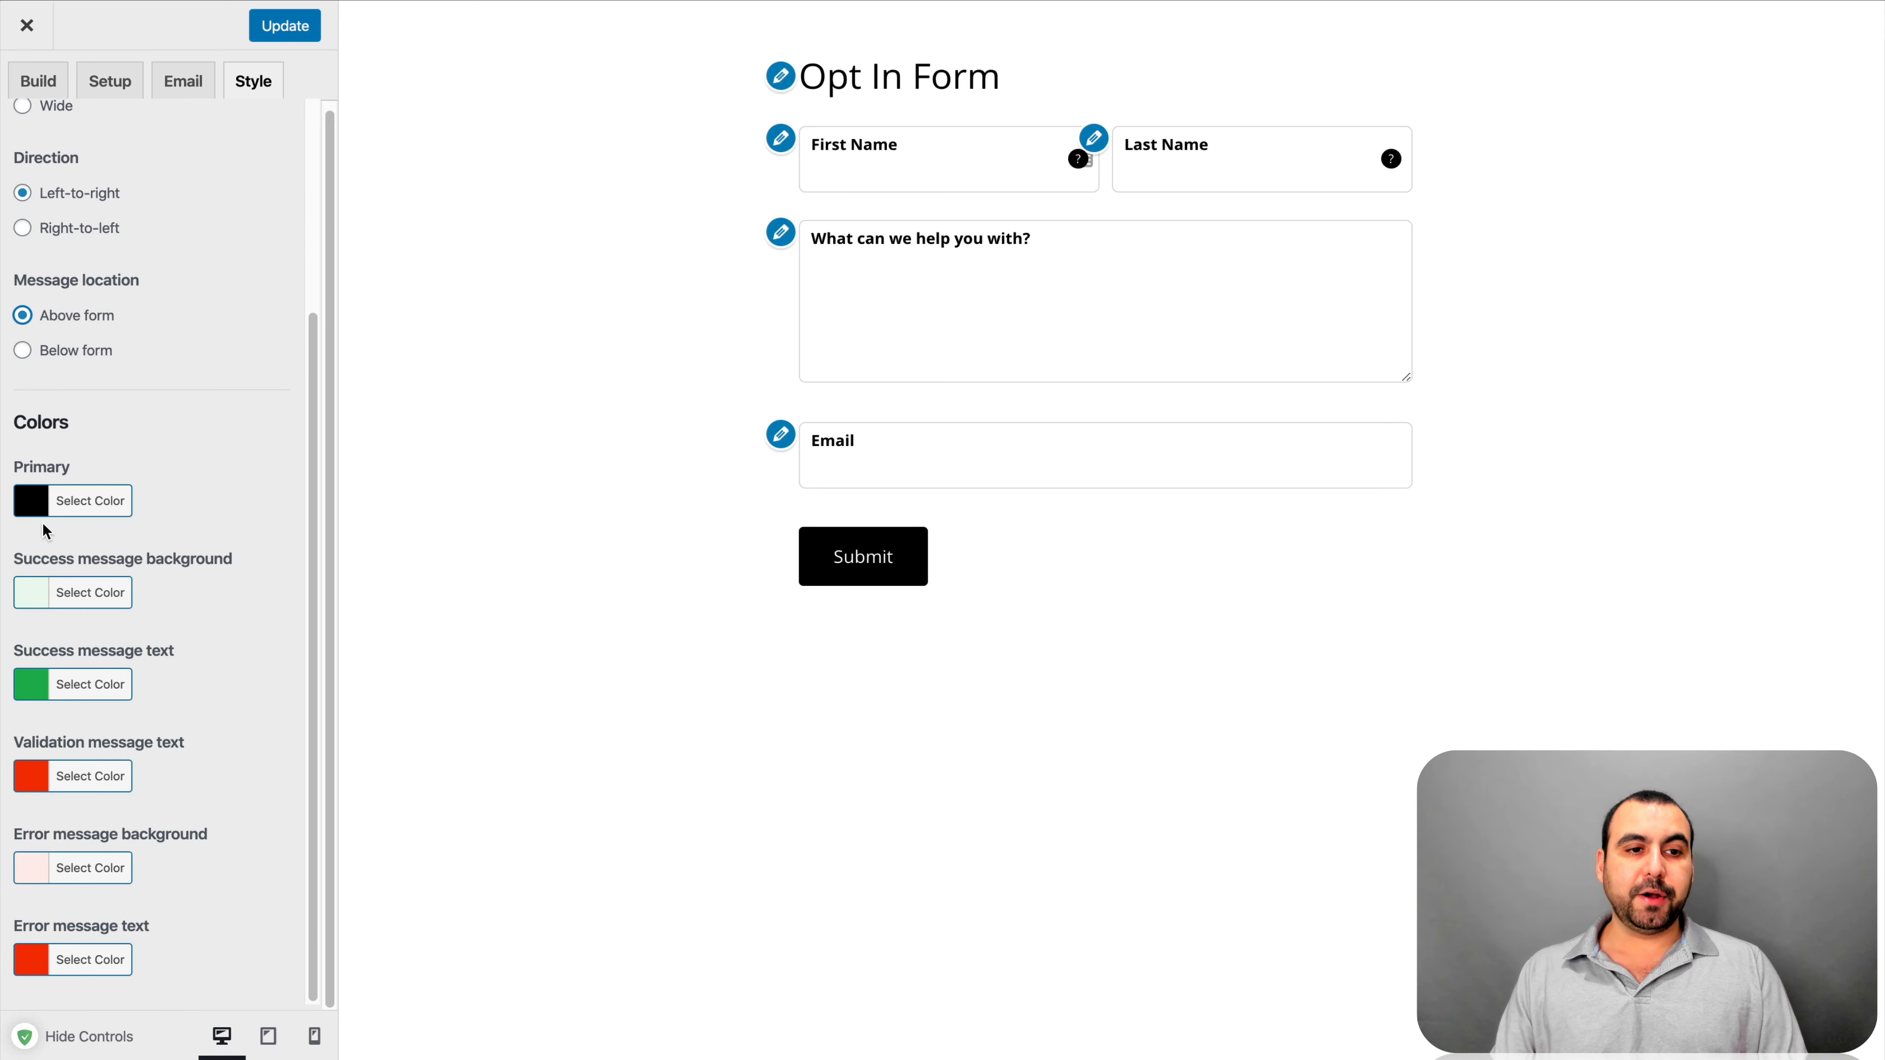
pyautogui.click(40, 505)
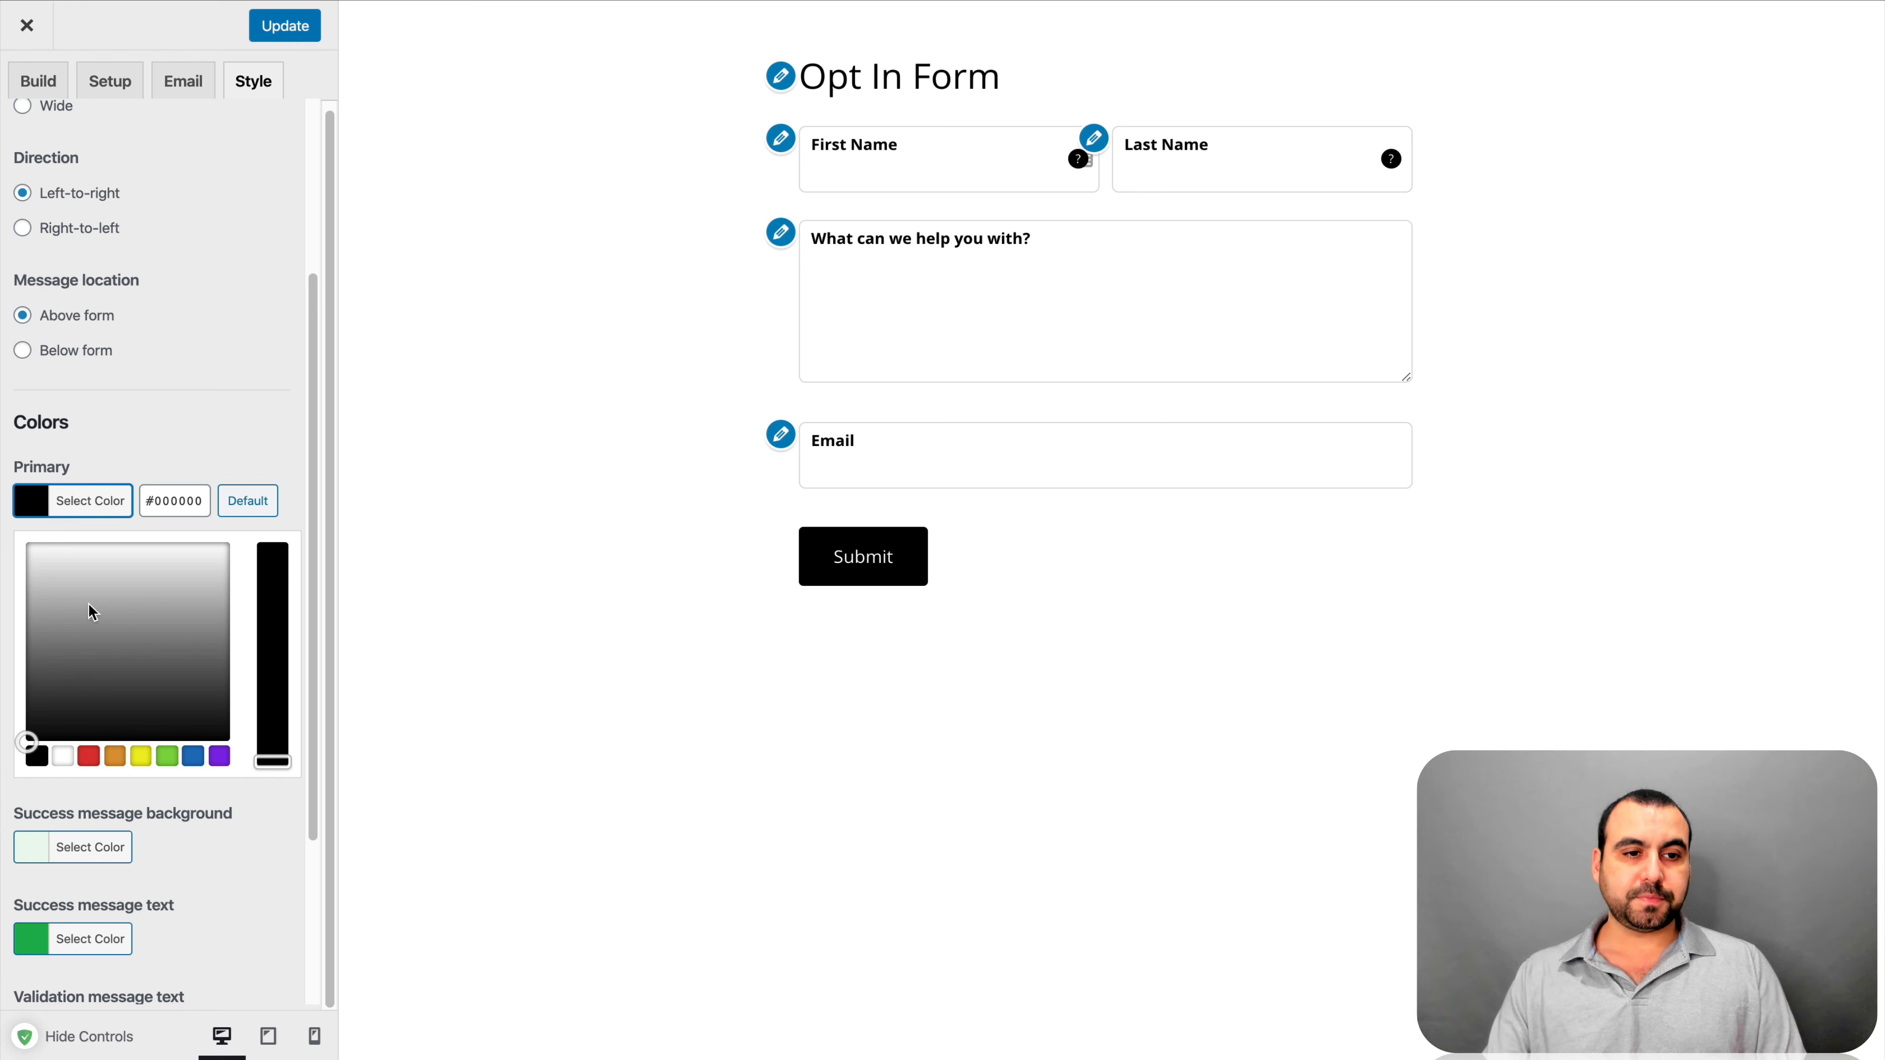
pyautogui.click(218, 757)
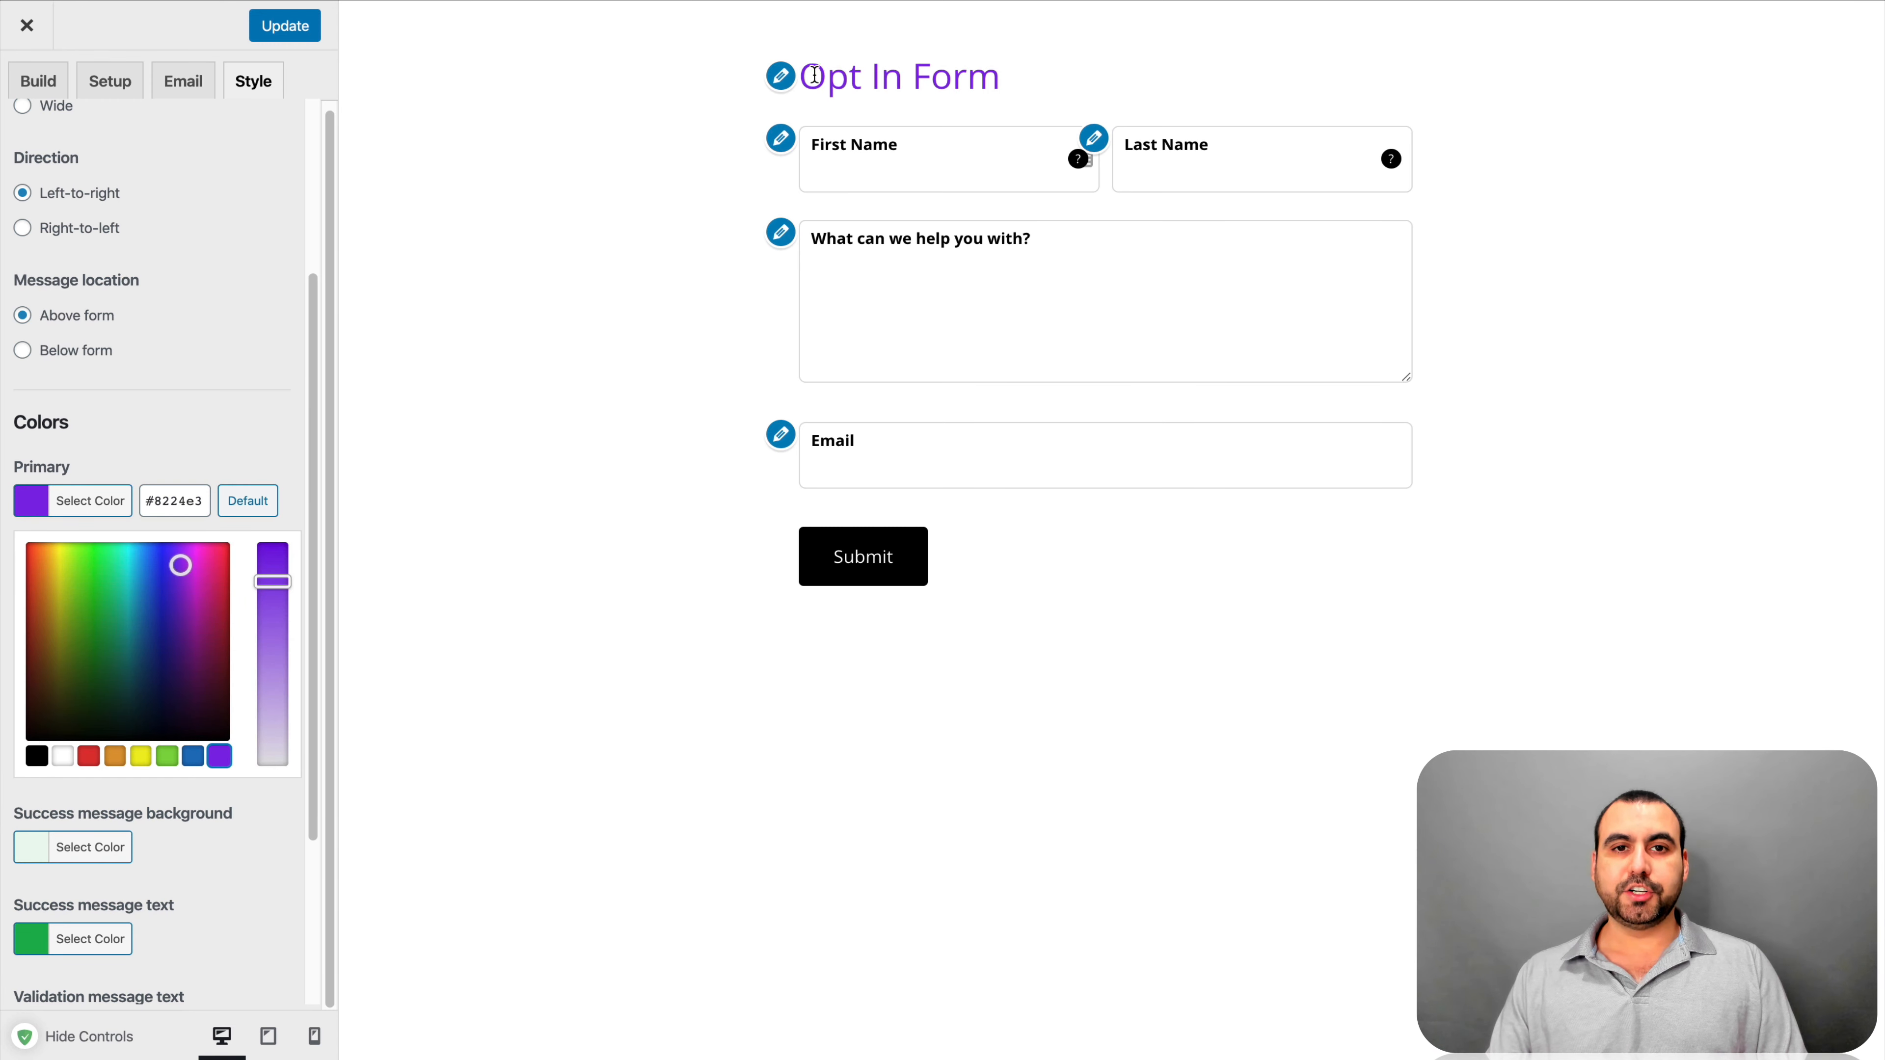
pyautogui.moveTo(142, 619); pyautogui.dragTo(158, 549)
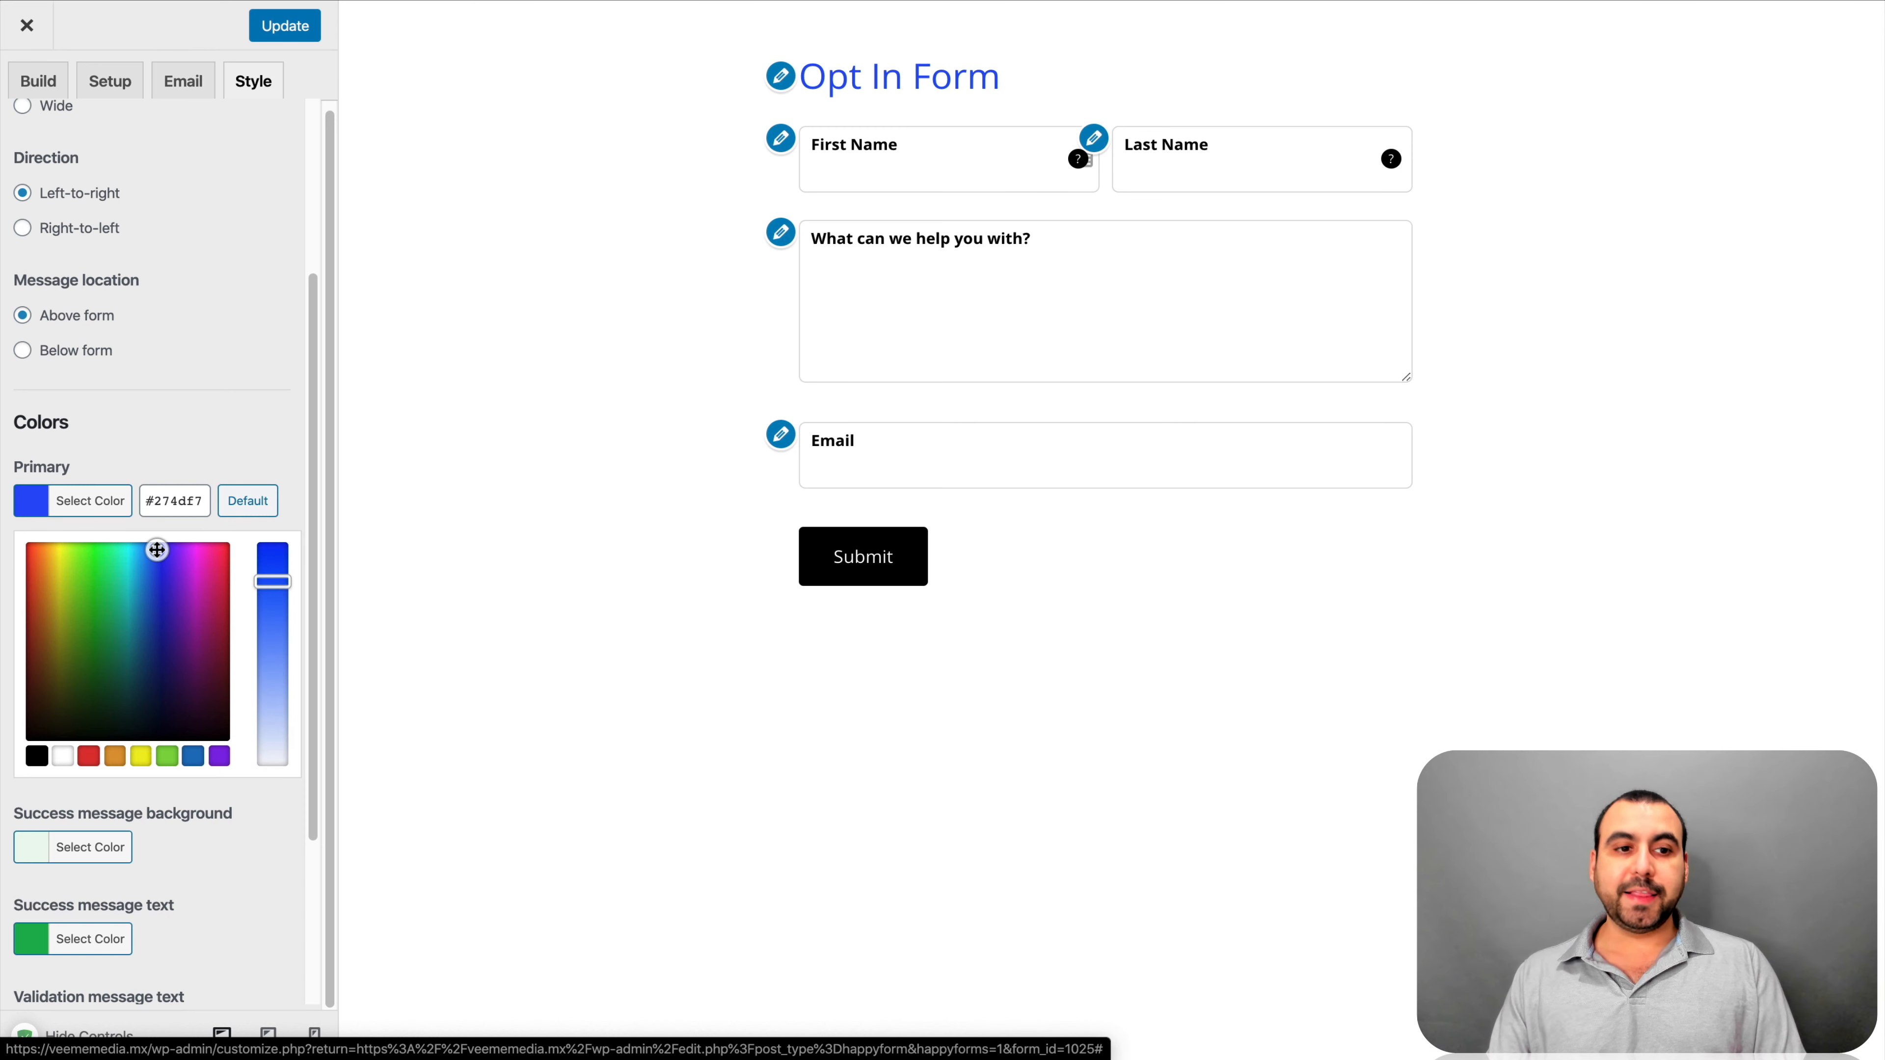
pyautogui.click(285, 464)
pyautogui.scroll(-3, 282, 512)
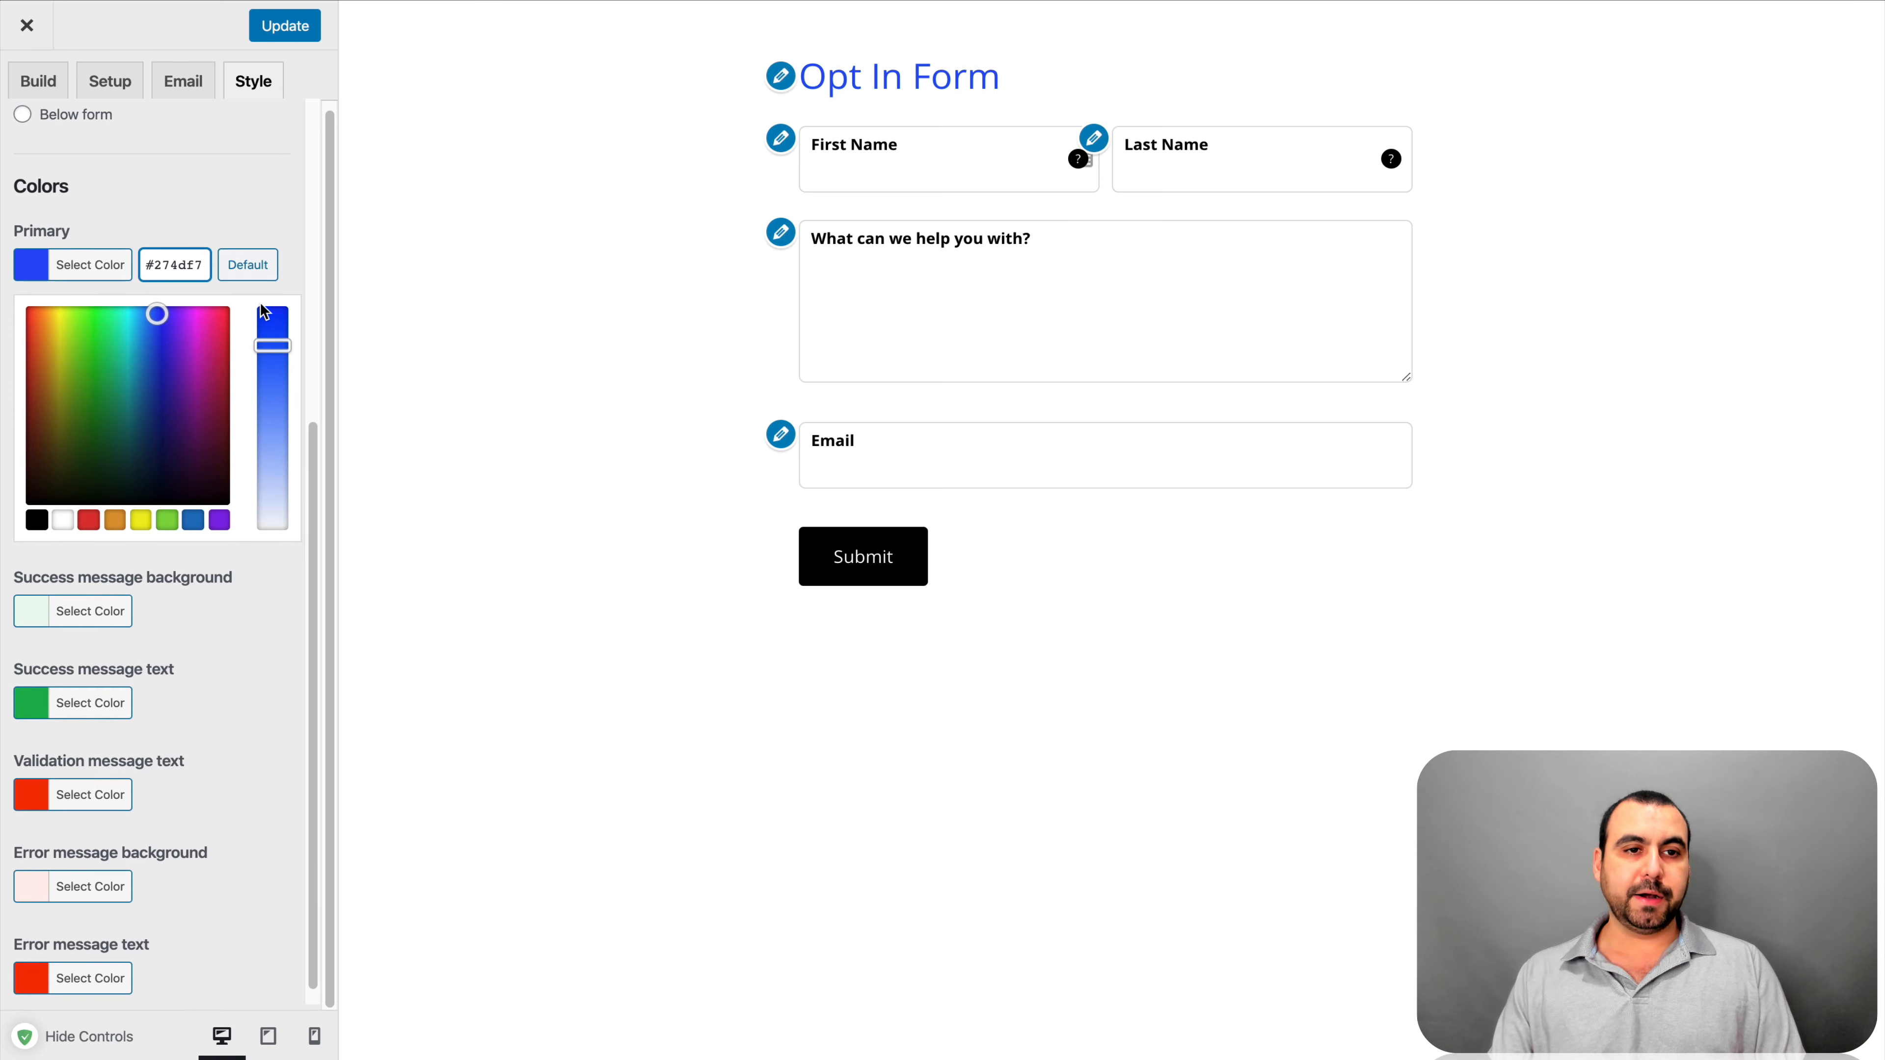
pyautogui.click(248, 265)
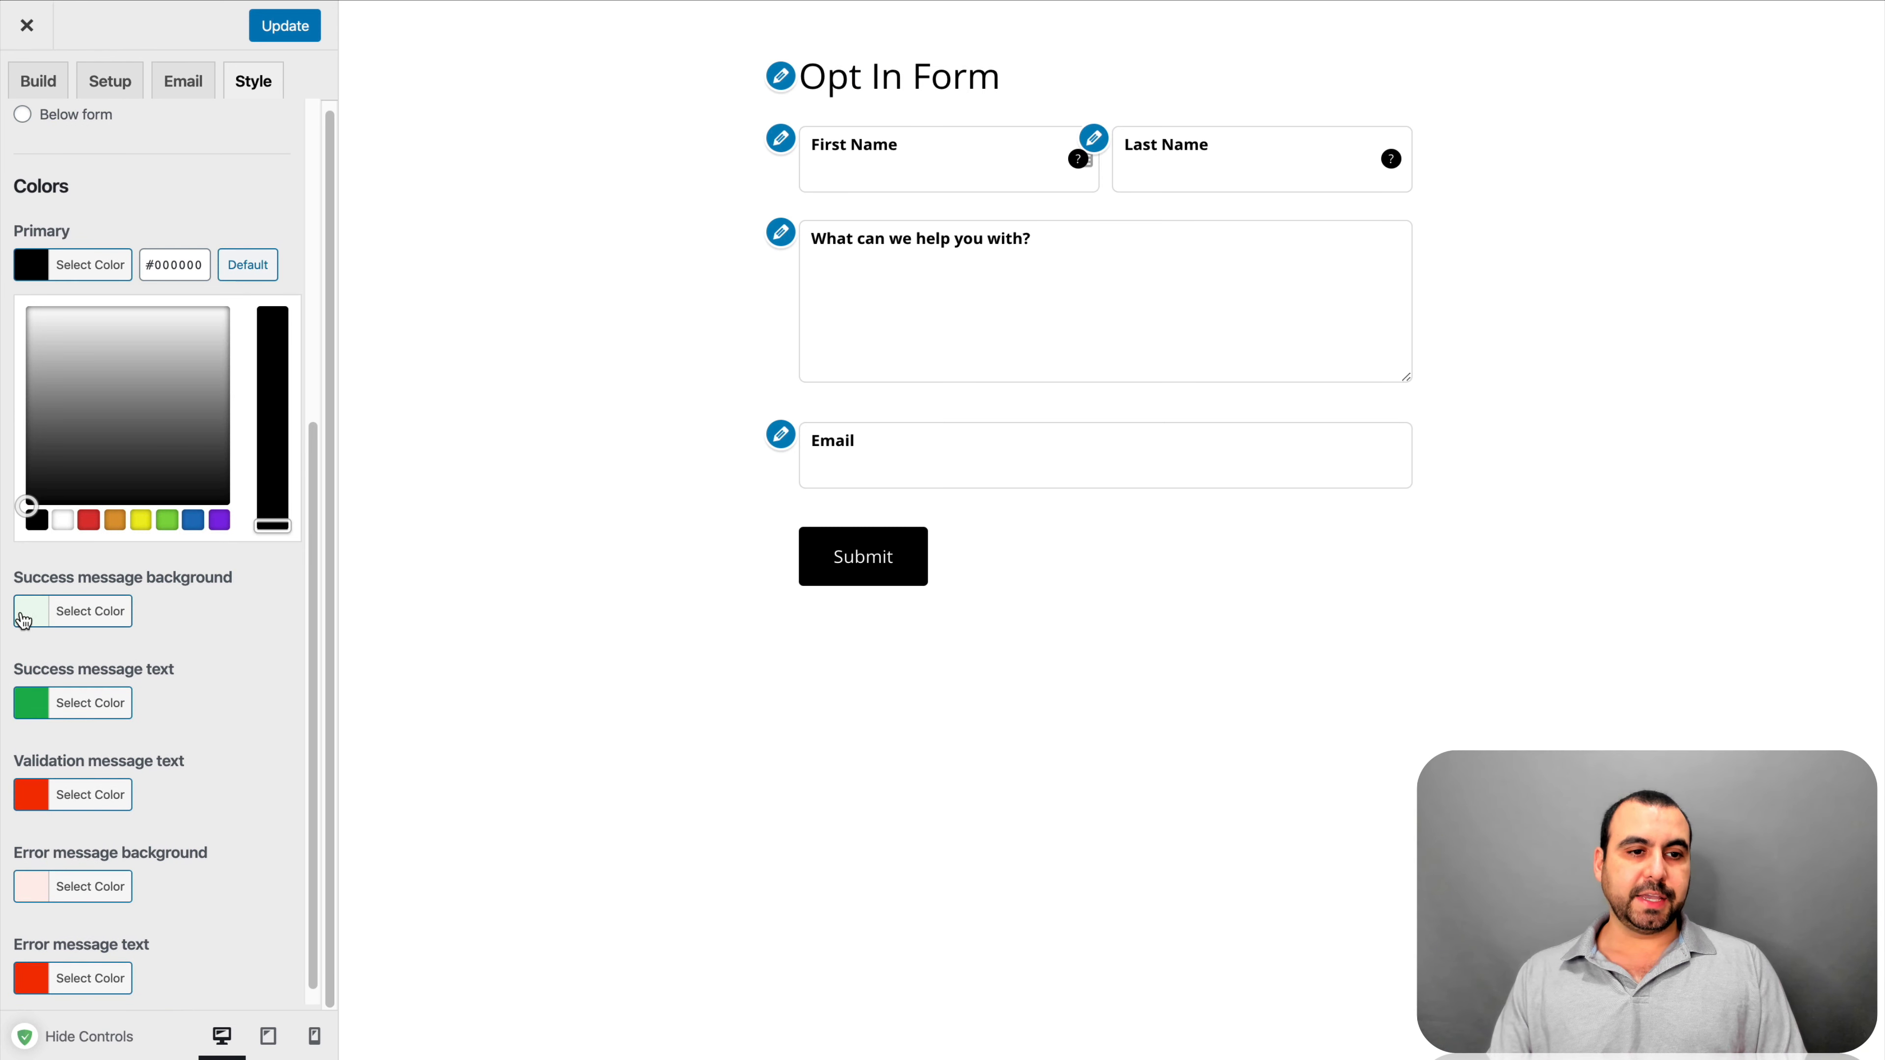
pyautogui.scroll(-1, 63, 622)
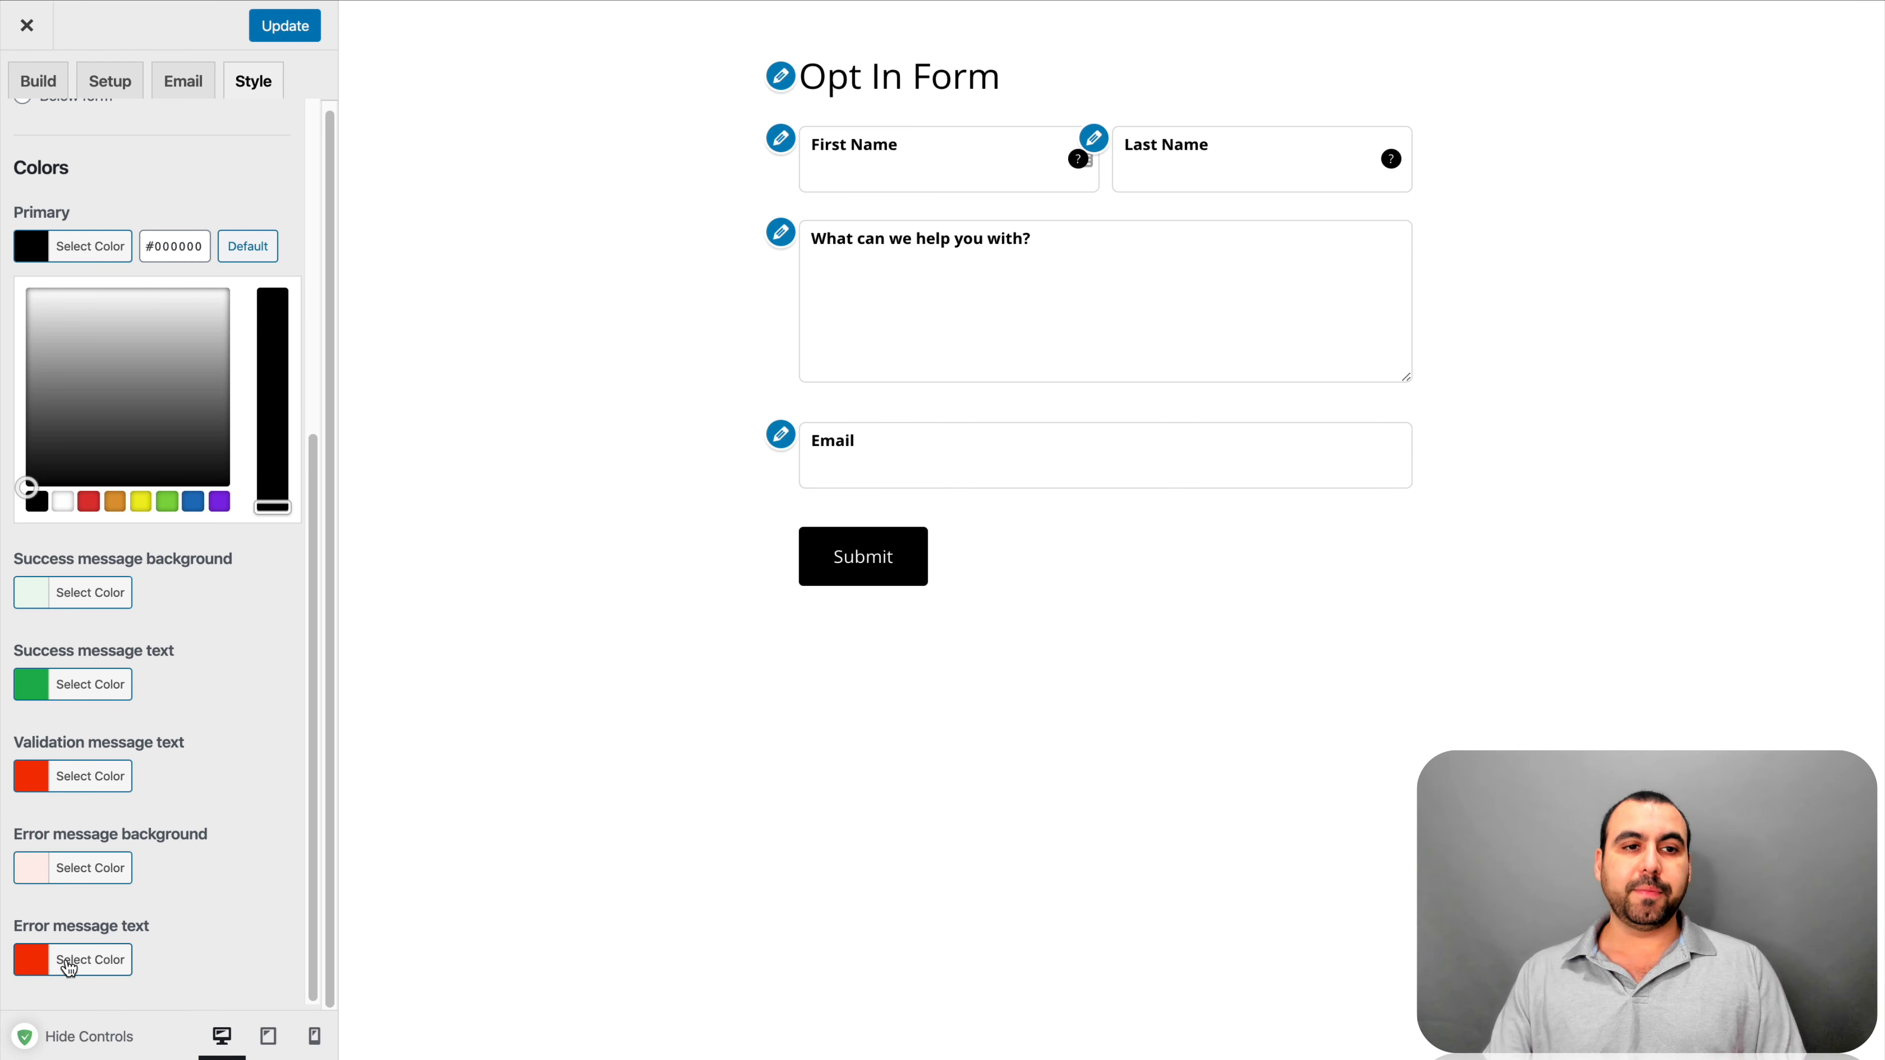
pyautogui.scroll(5, 205, 772)
pyautogui.scroll(7, 201, 767)
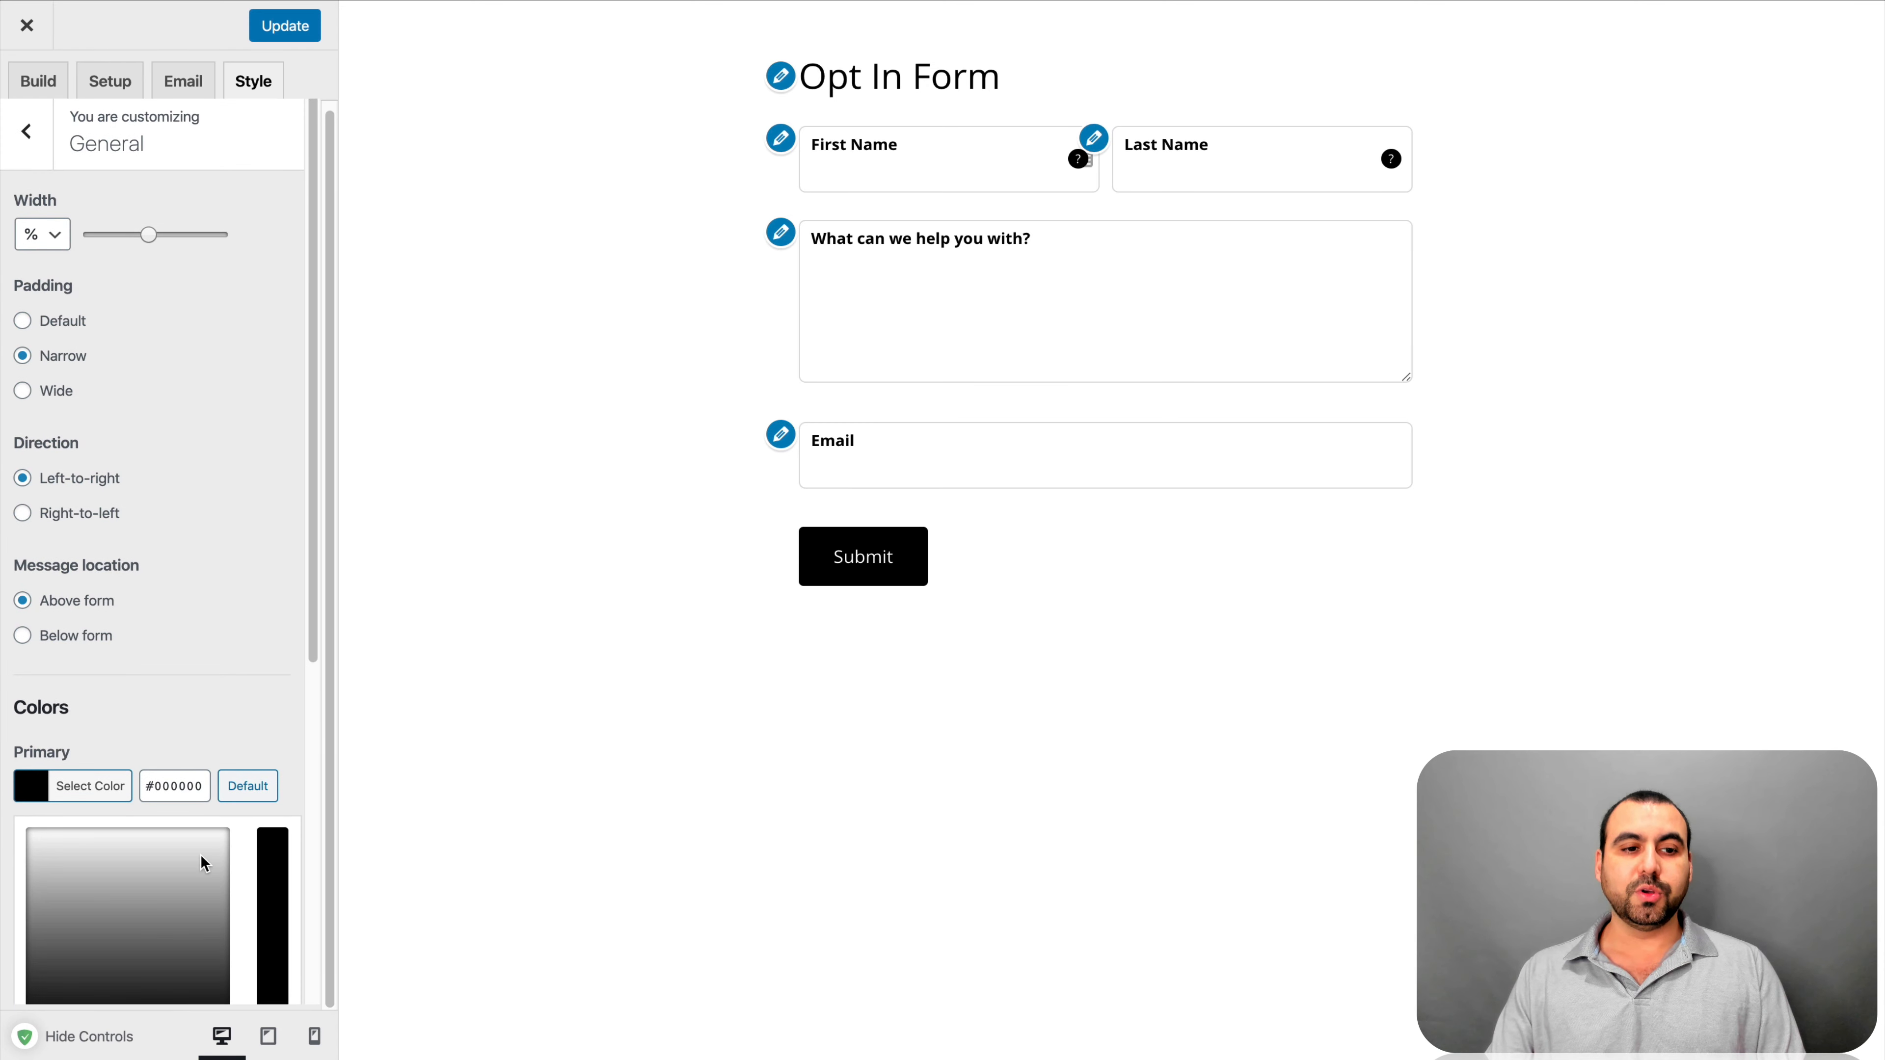
pyautogui.scroll(-12, 201, 856)
pyautogui.scroll(12, 200, 855)
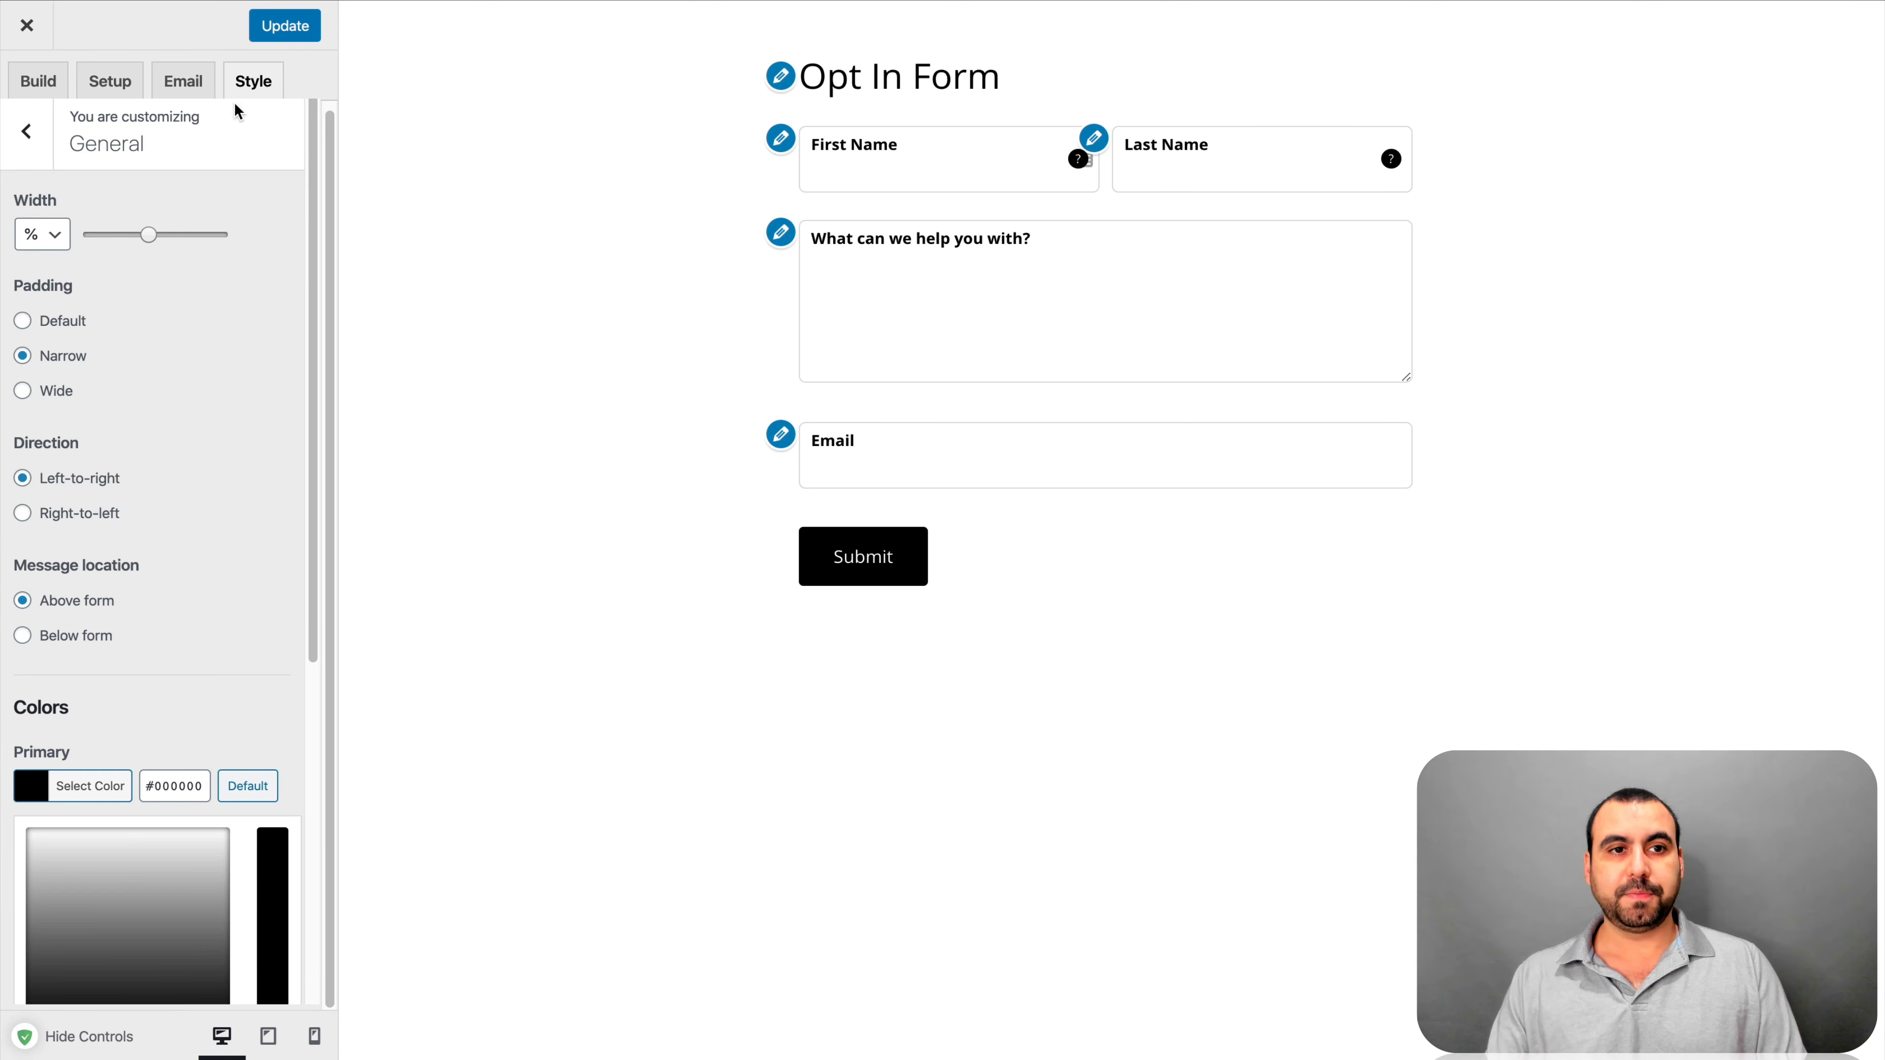
# Update the form, select the Opt In Form shortcode in All Forms, and open Pages > Add New in a new tab
pyautogui.click(282, 37)
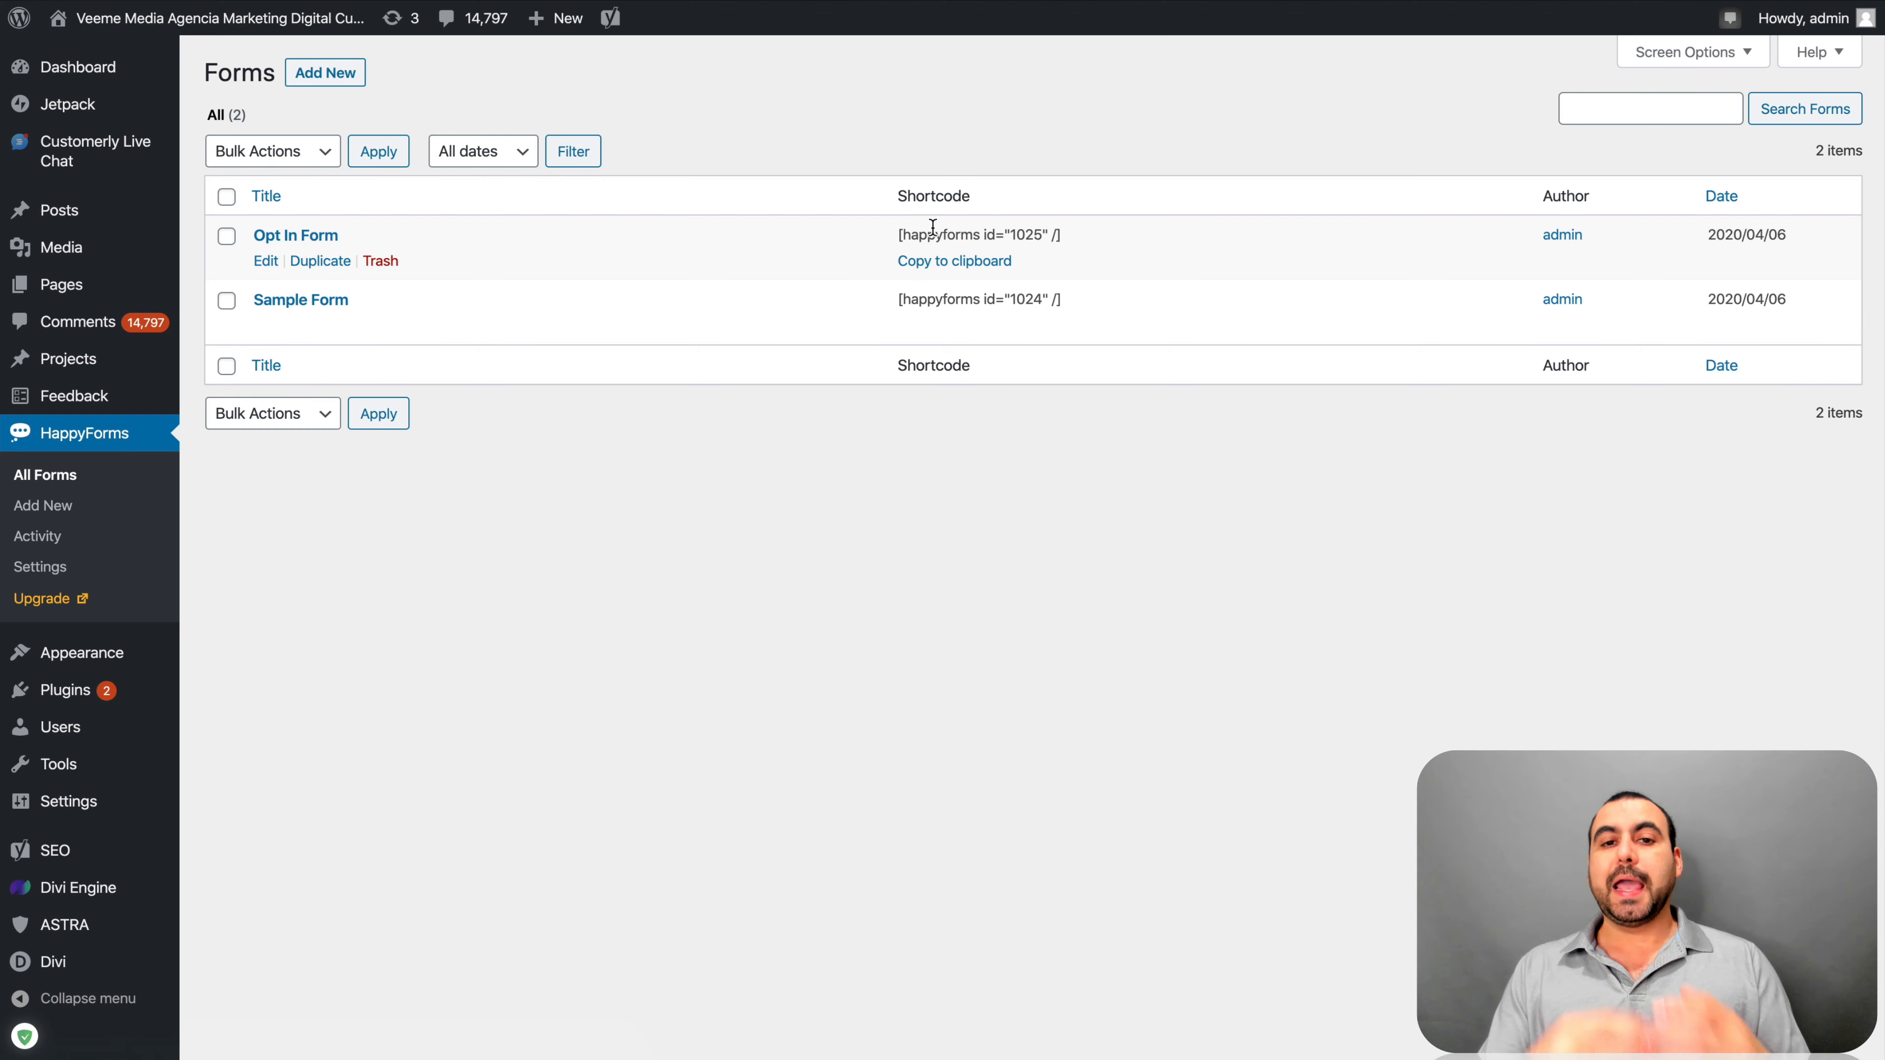
pyautogui.tripleClick(964, 227)
pyautogui.hotkey('ctrl', 'c')
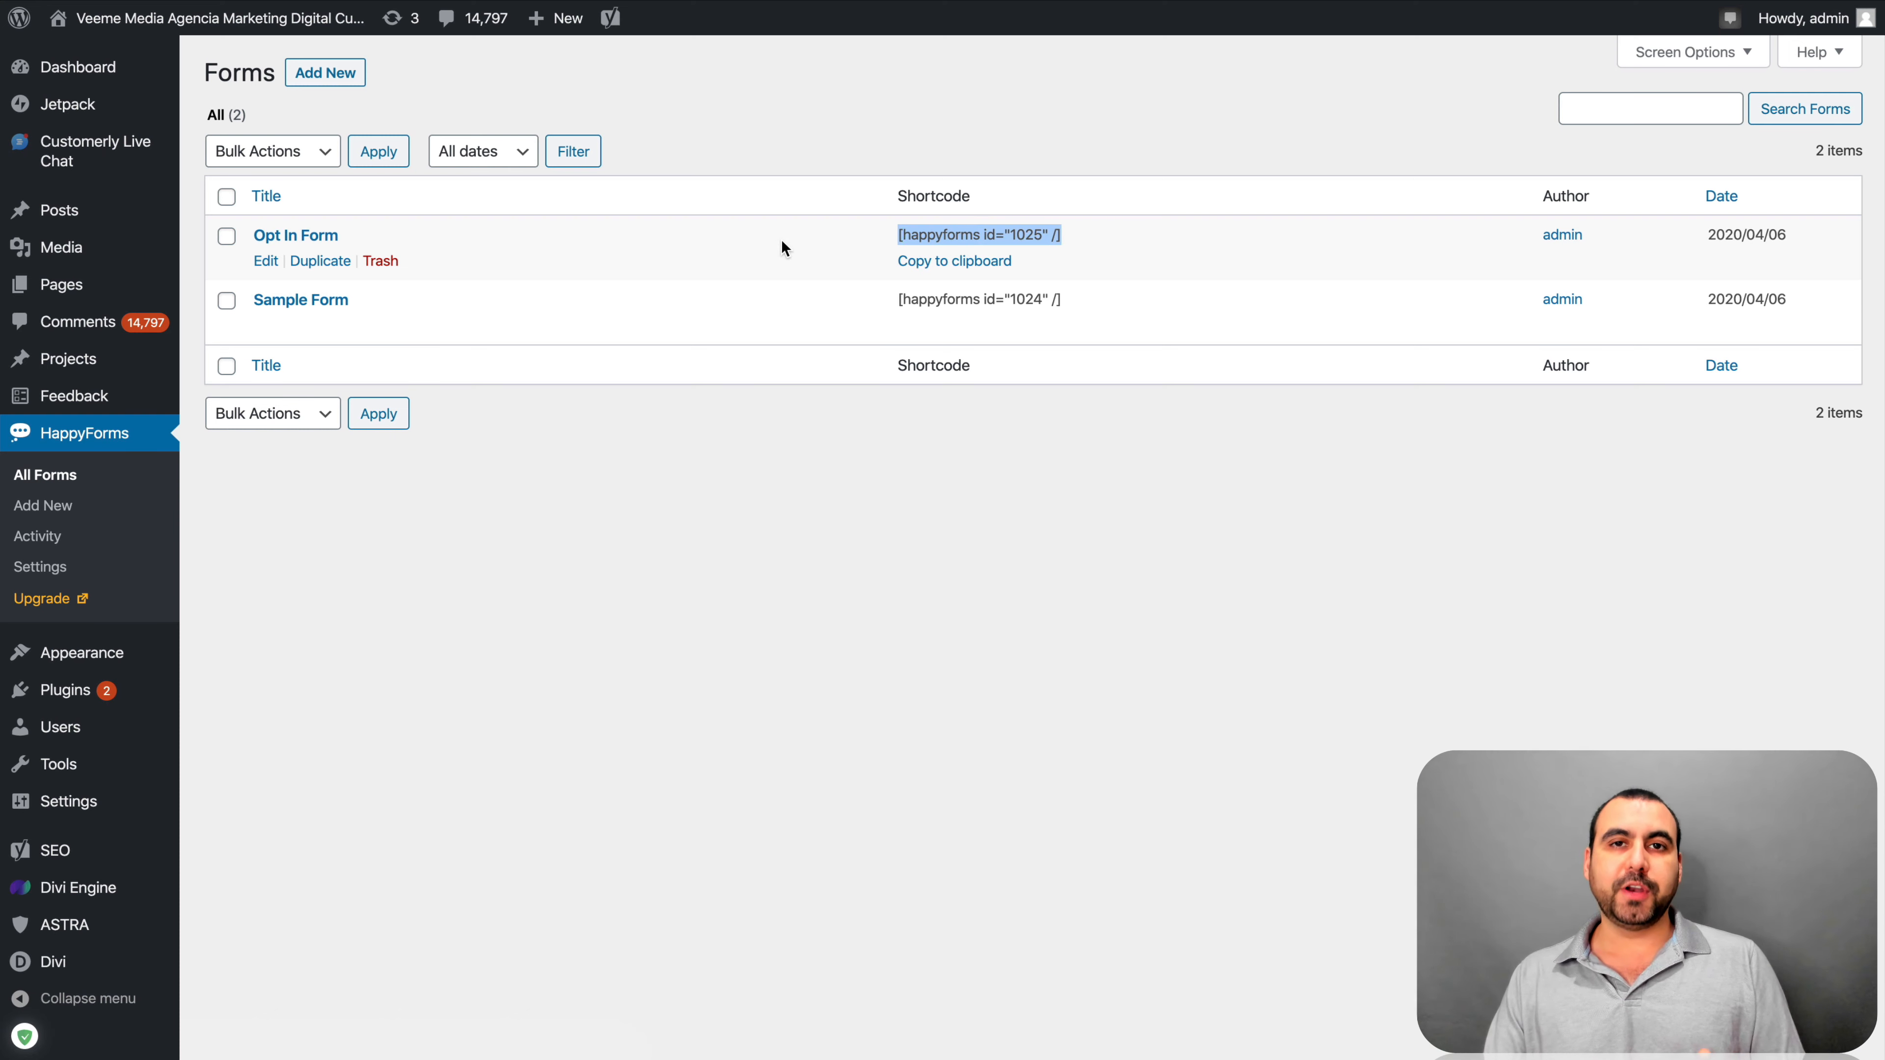
pyautogui.moveTo(87, 288)
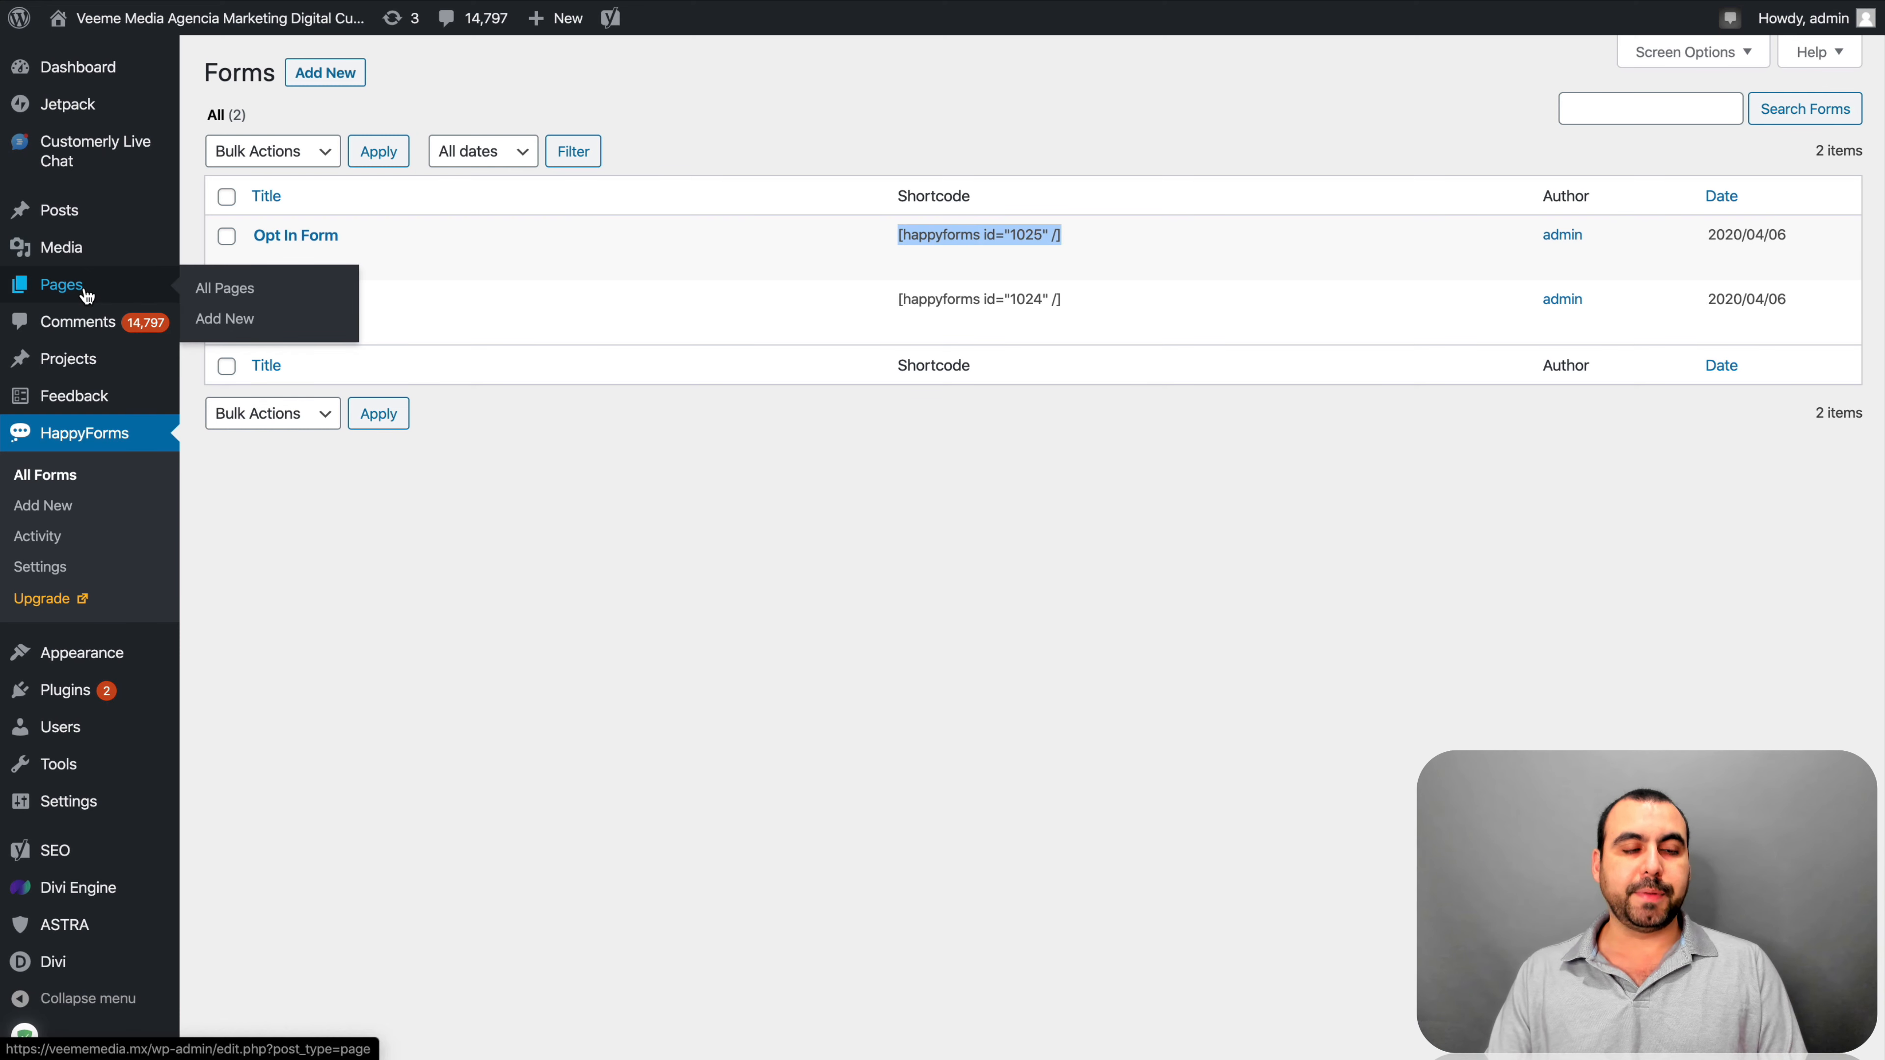
pyautogui.rightClick(265, 319)
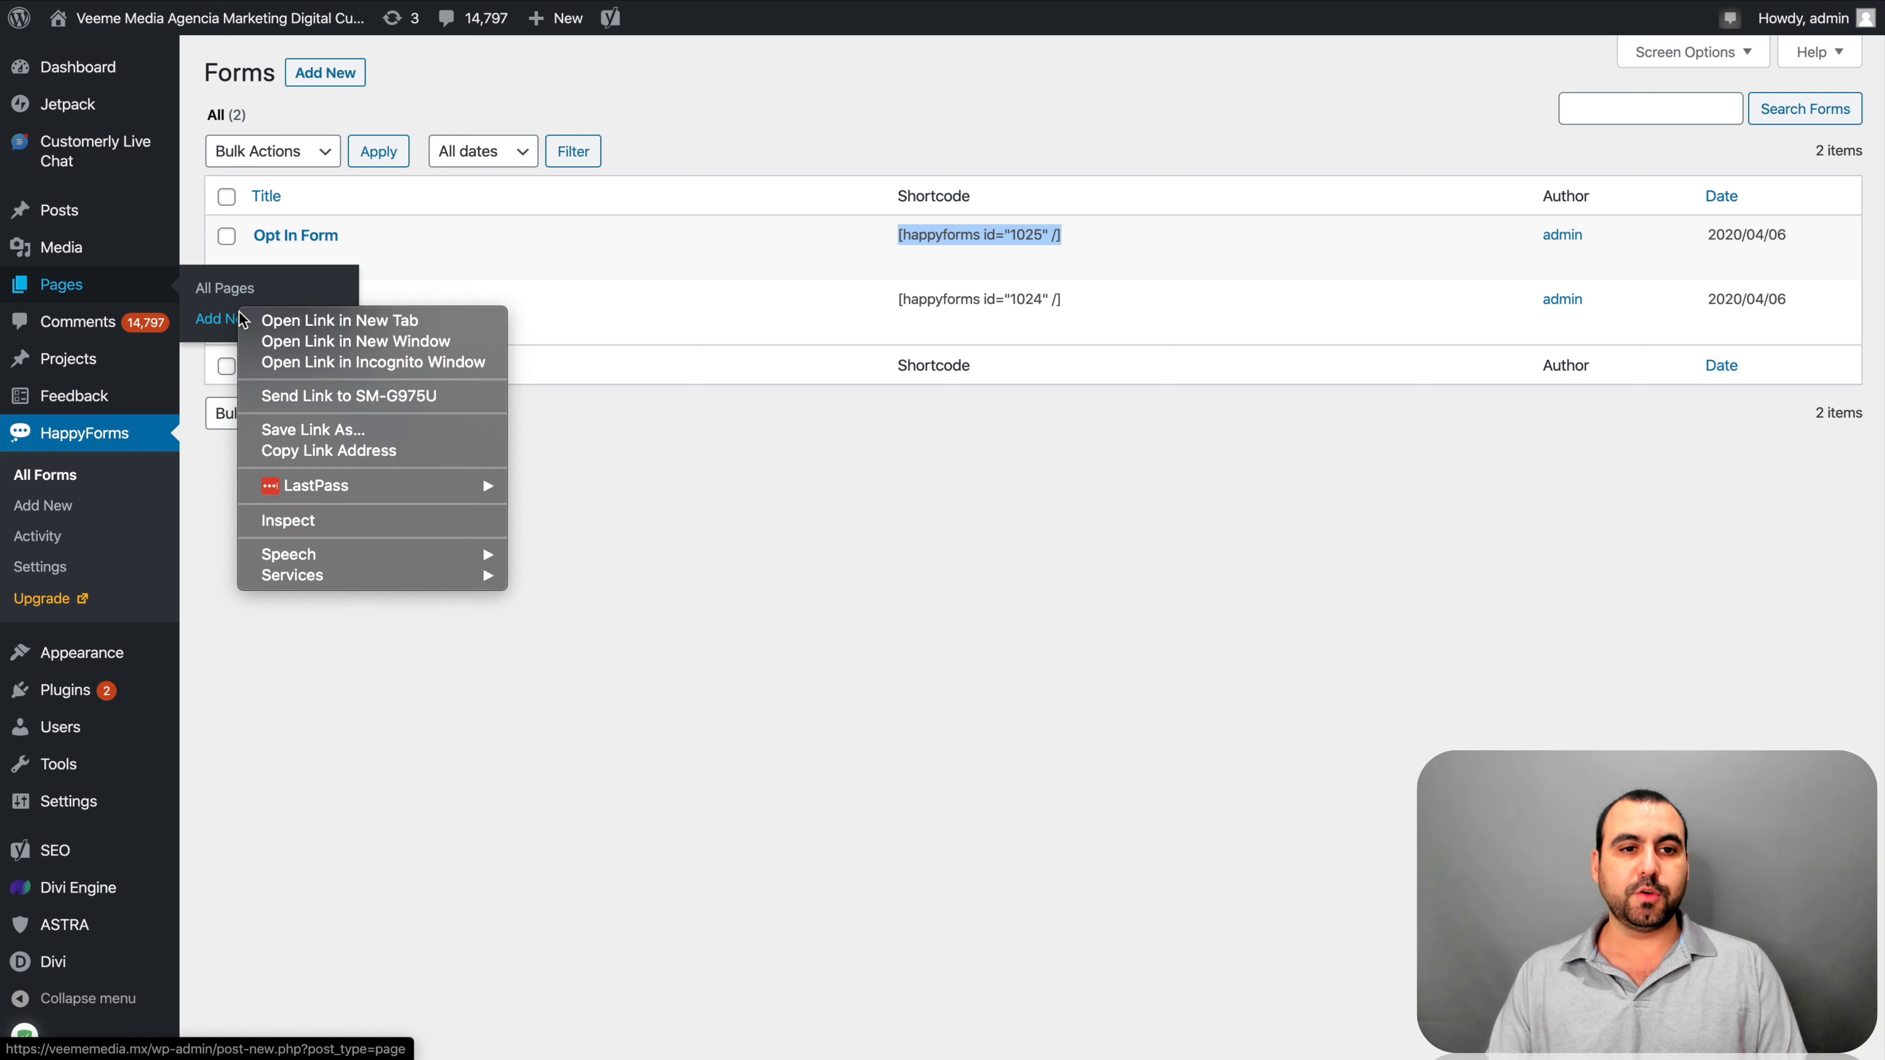
pyautogui.click(268, 324)
pyautogui.hotkey('ctrl', 'Tab')
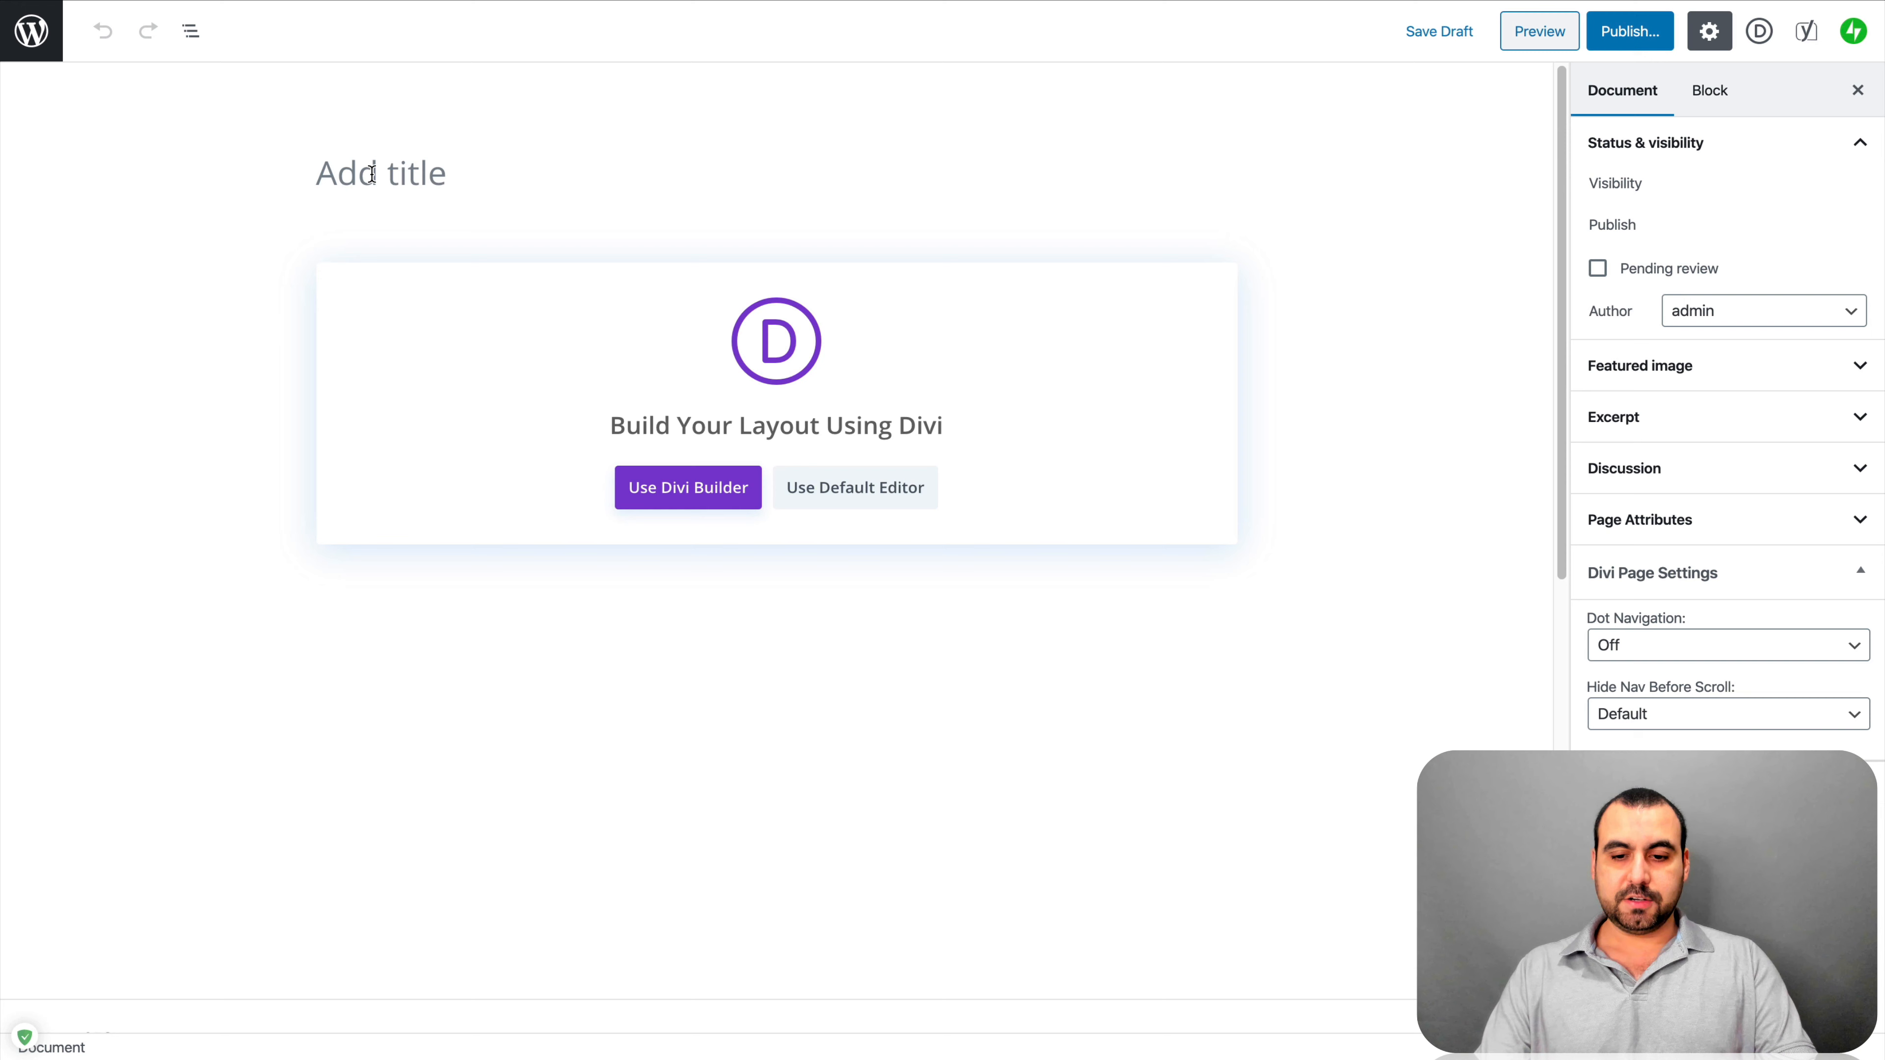
# Title the page 'opt in form' and paste the [happyforms id="1025" /] shortcode into a Divi Code module
pyautogui.write('opt')
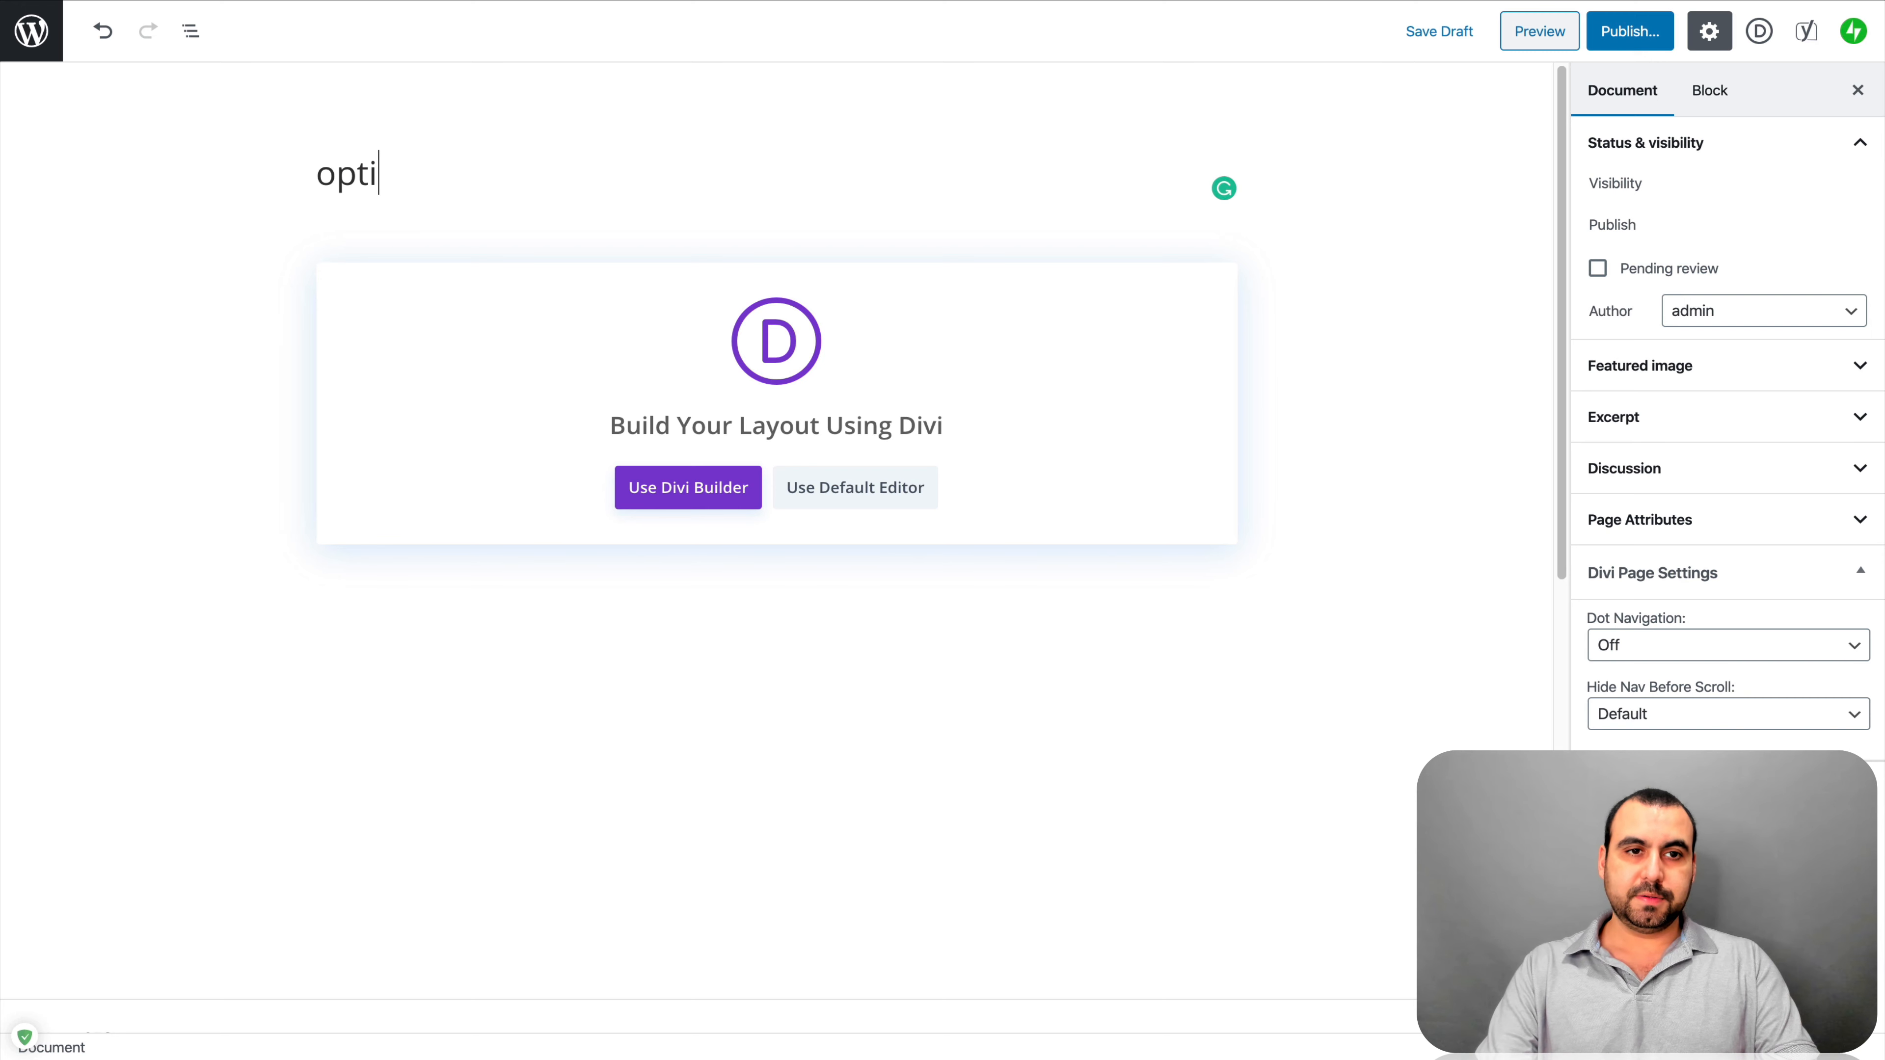
pyautogui.write('  in form')
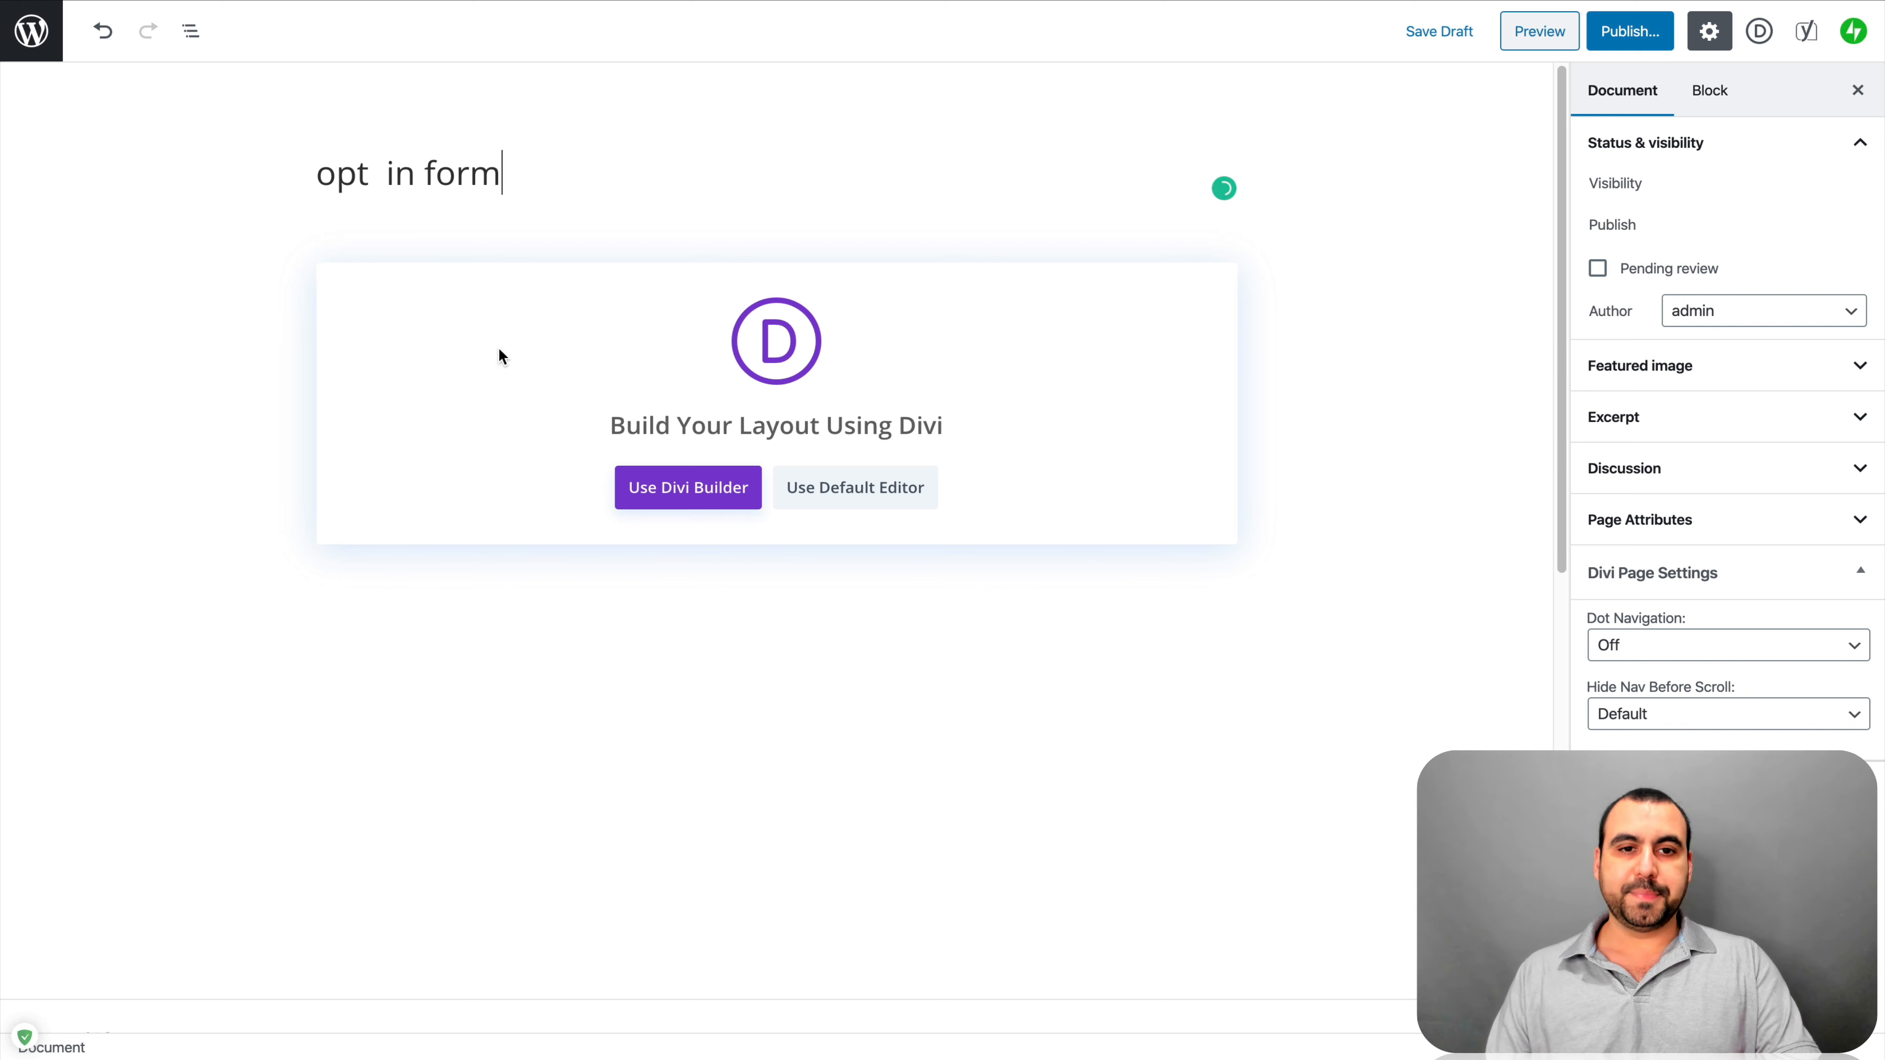
pyautogui.click(697, 508)
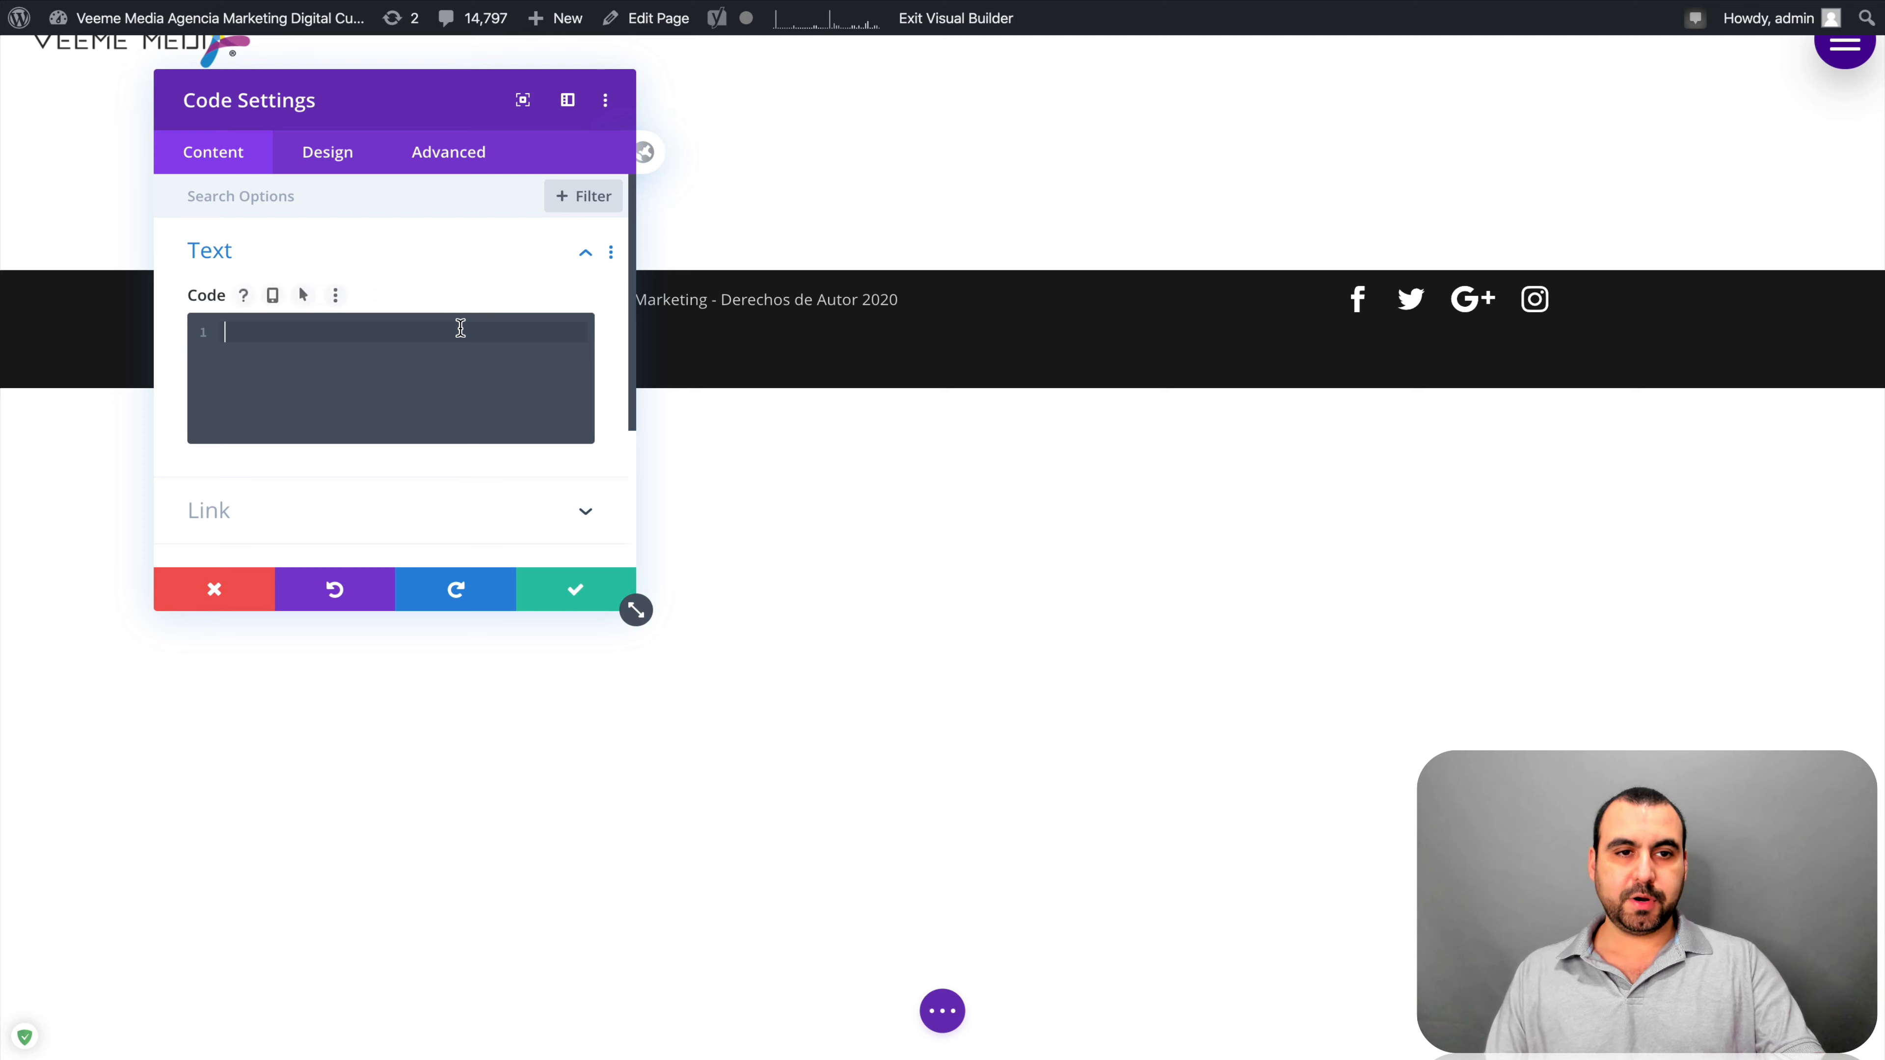
pyautogui.hotkey('ctrl', 'v')
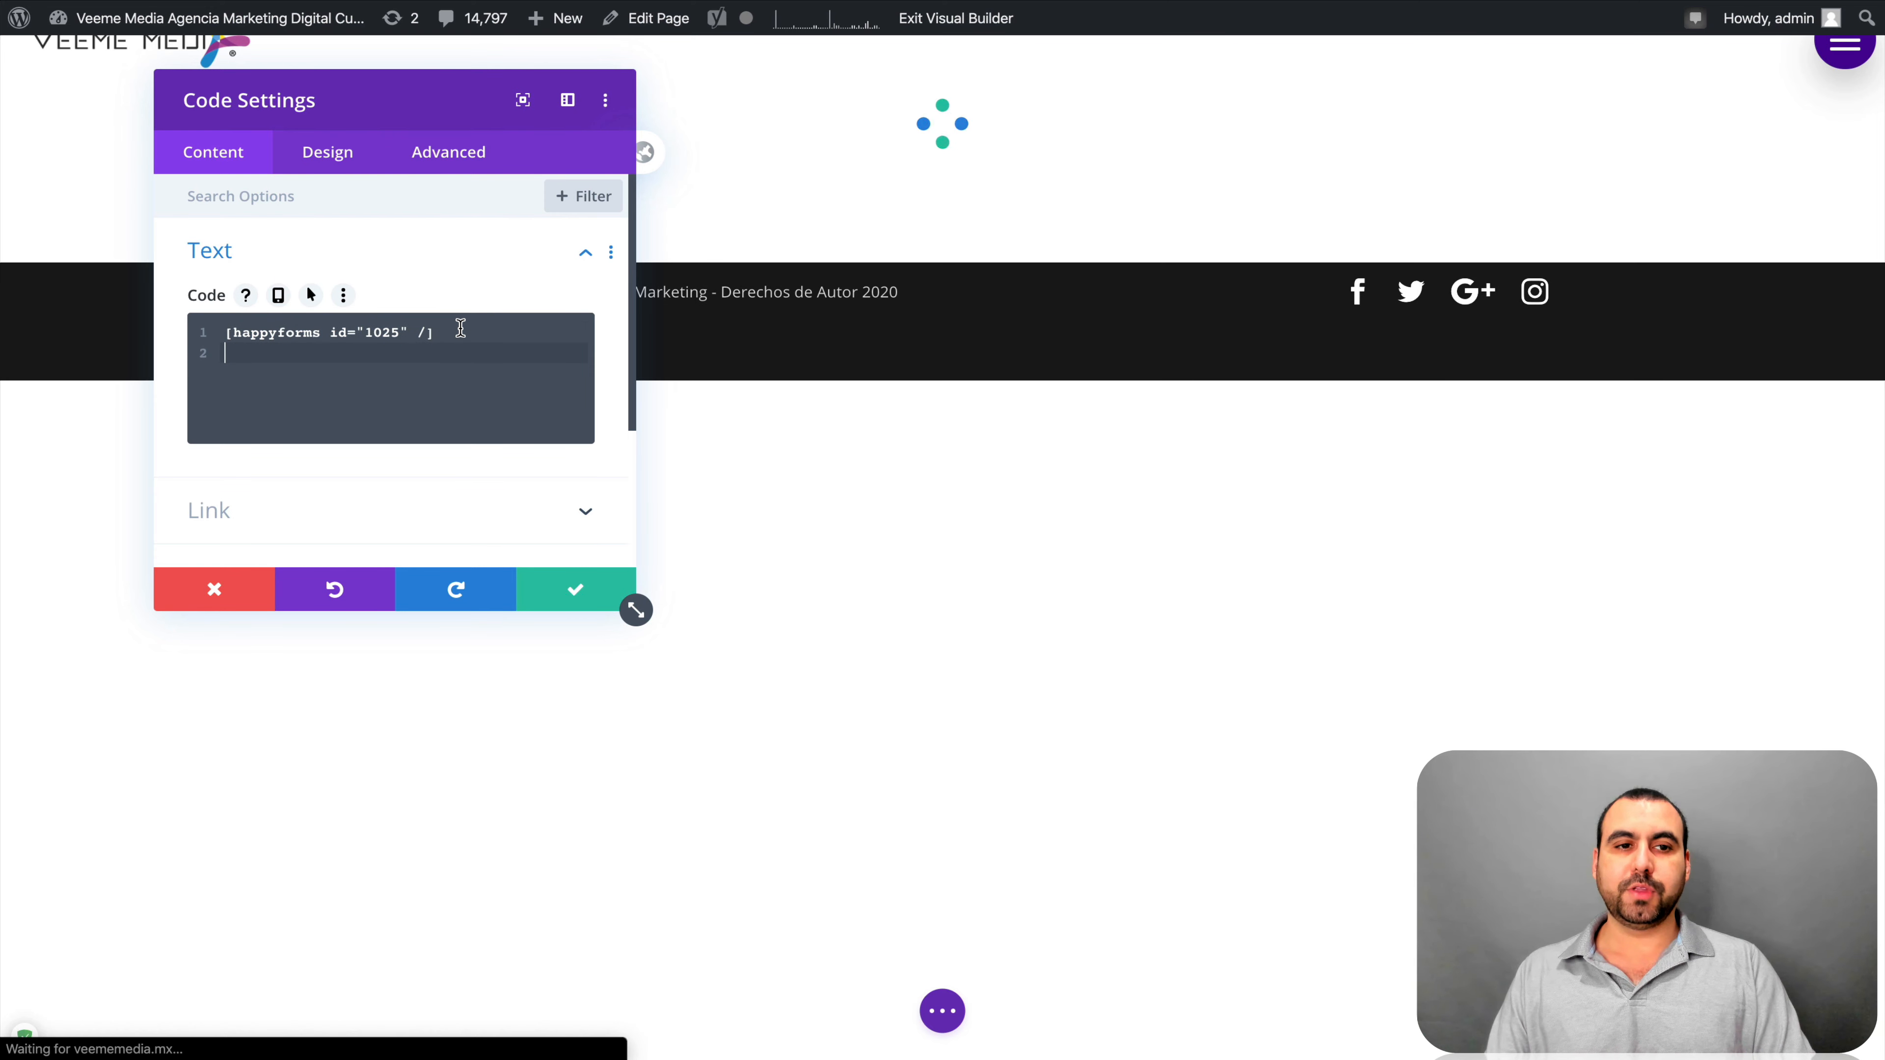
pyautogui.click(568, 590)
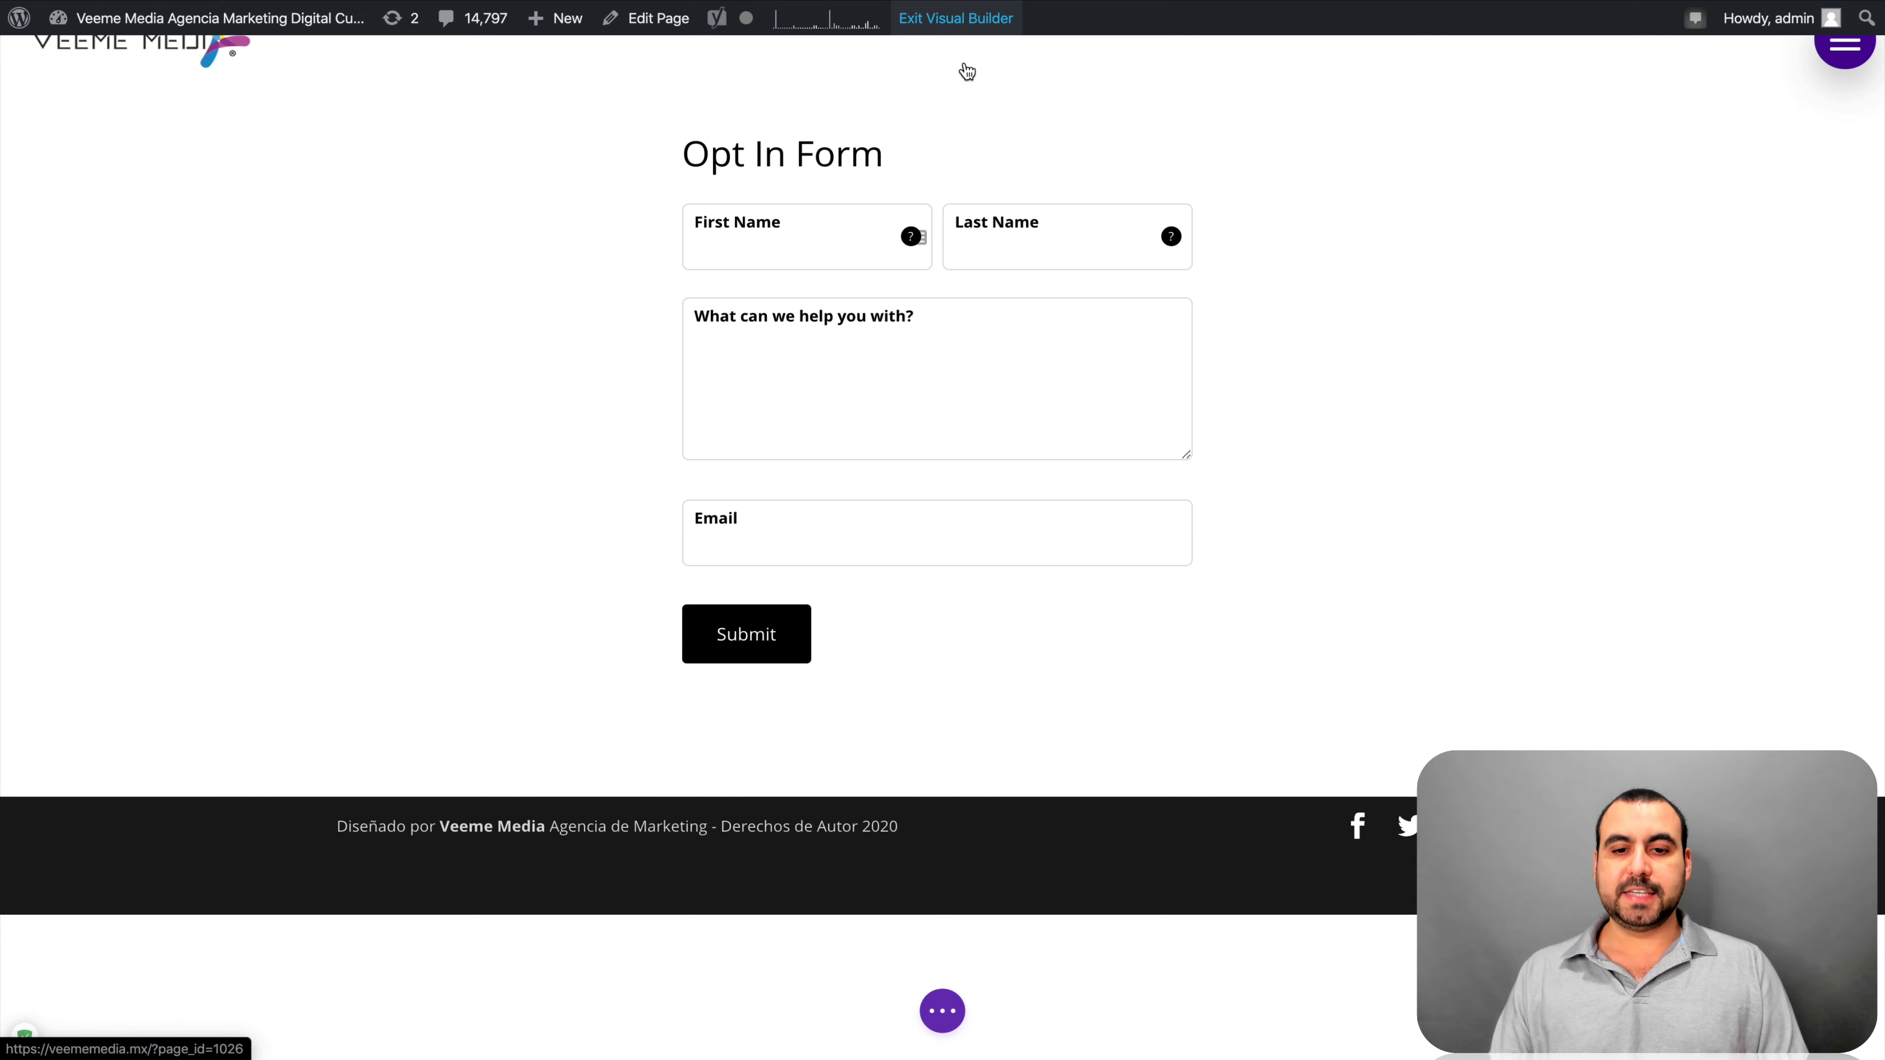
# Exit the Visual Builder and fill the name fields and 'help with website' on the live form
pyautogui.click(942, 1013)
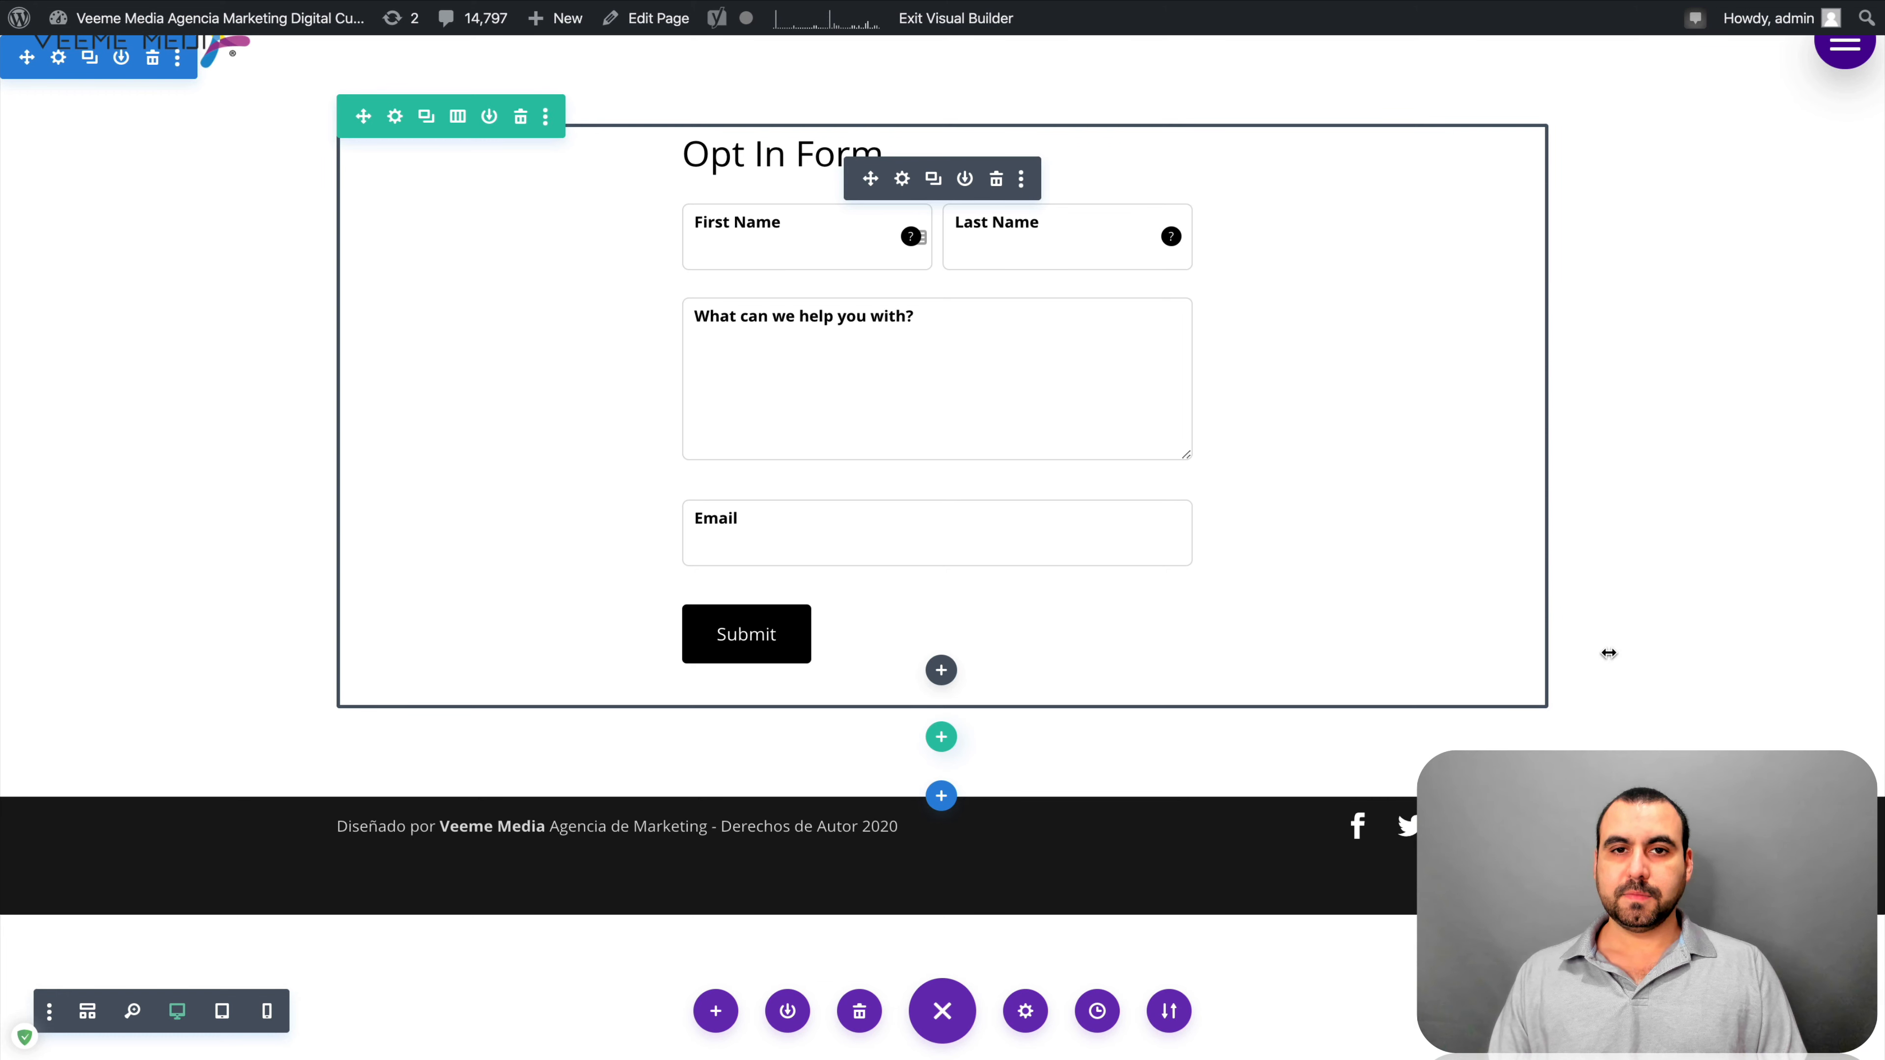
pyautogui.click(970, 19)
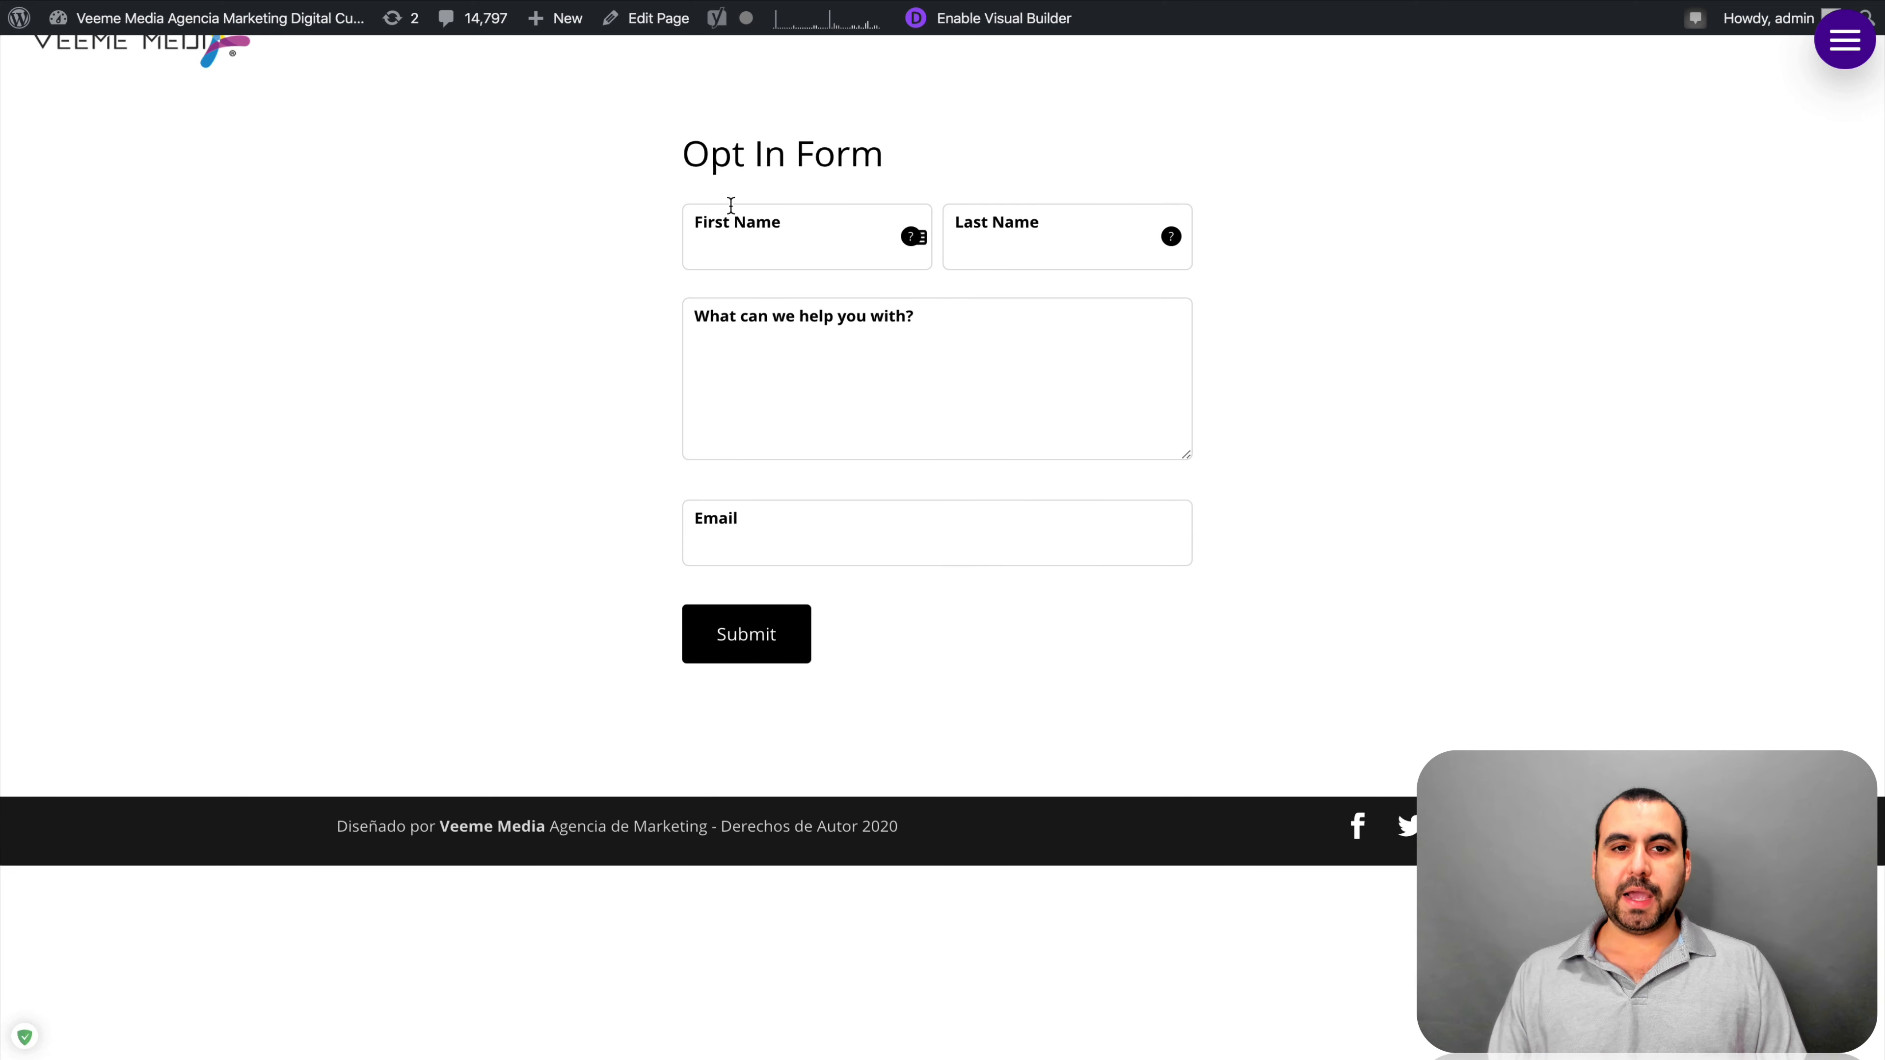
pyautogui.click(759, 235)
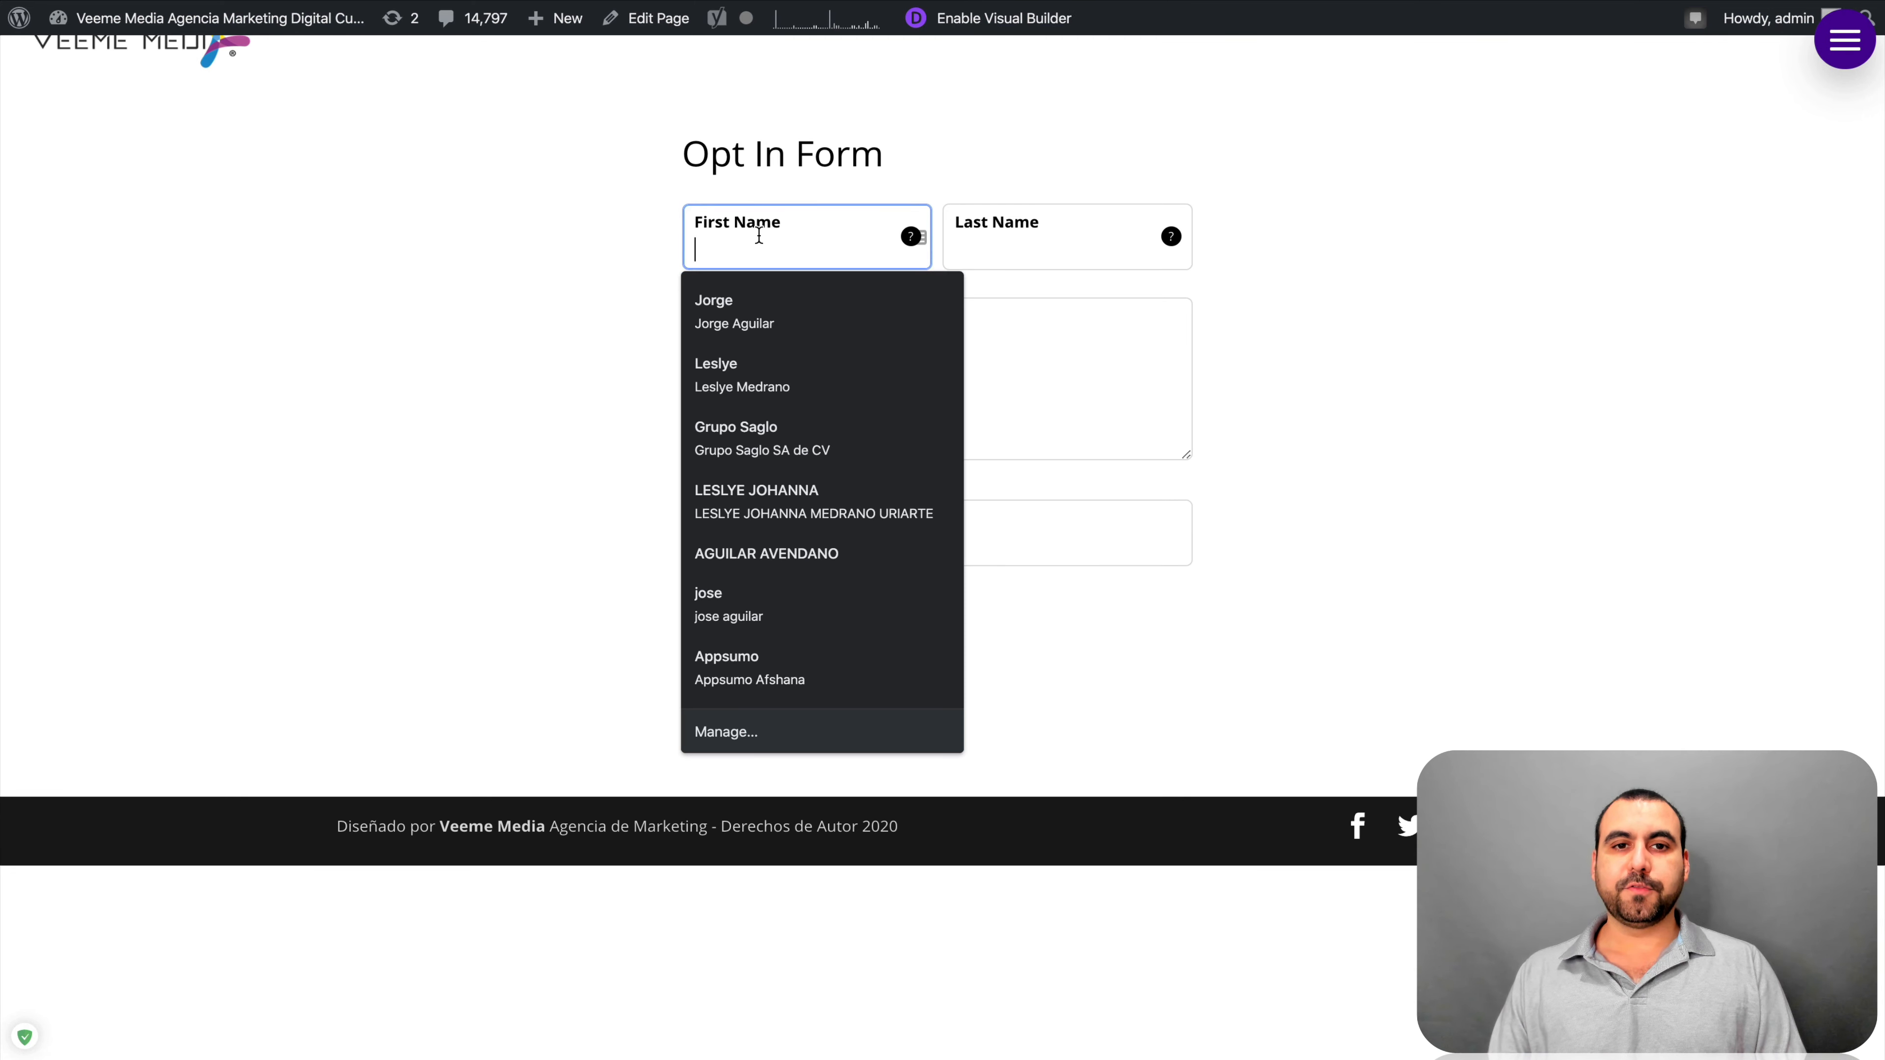
pyautogui.click(791, 300)
pyautogui.click(854, 383)
pyautogui.write('help with ')
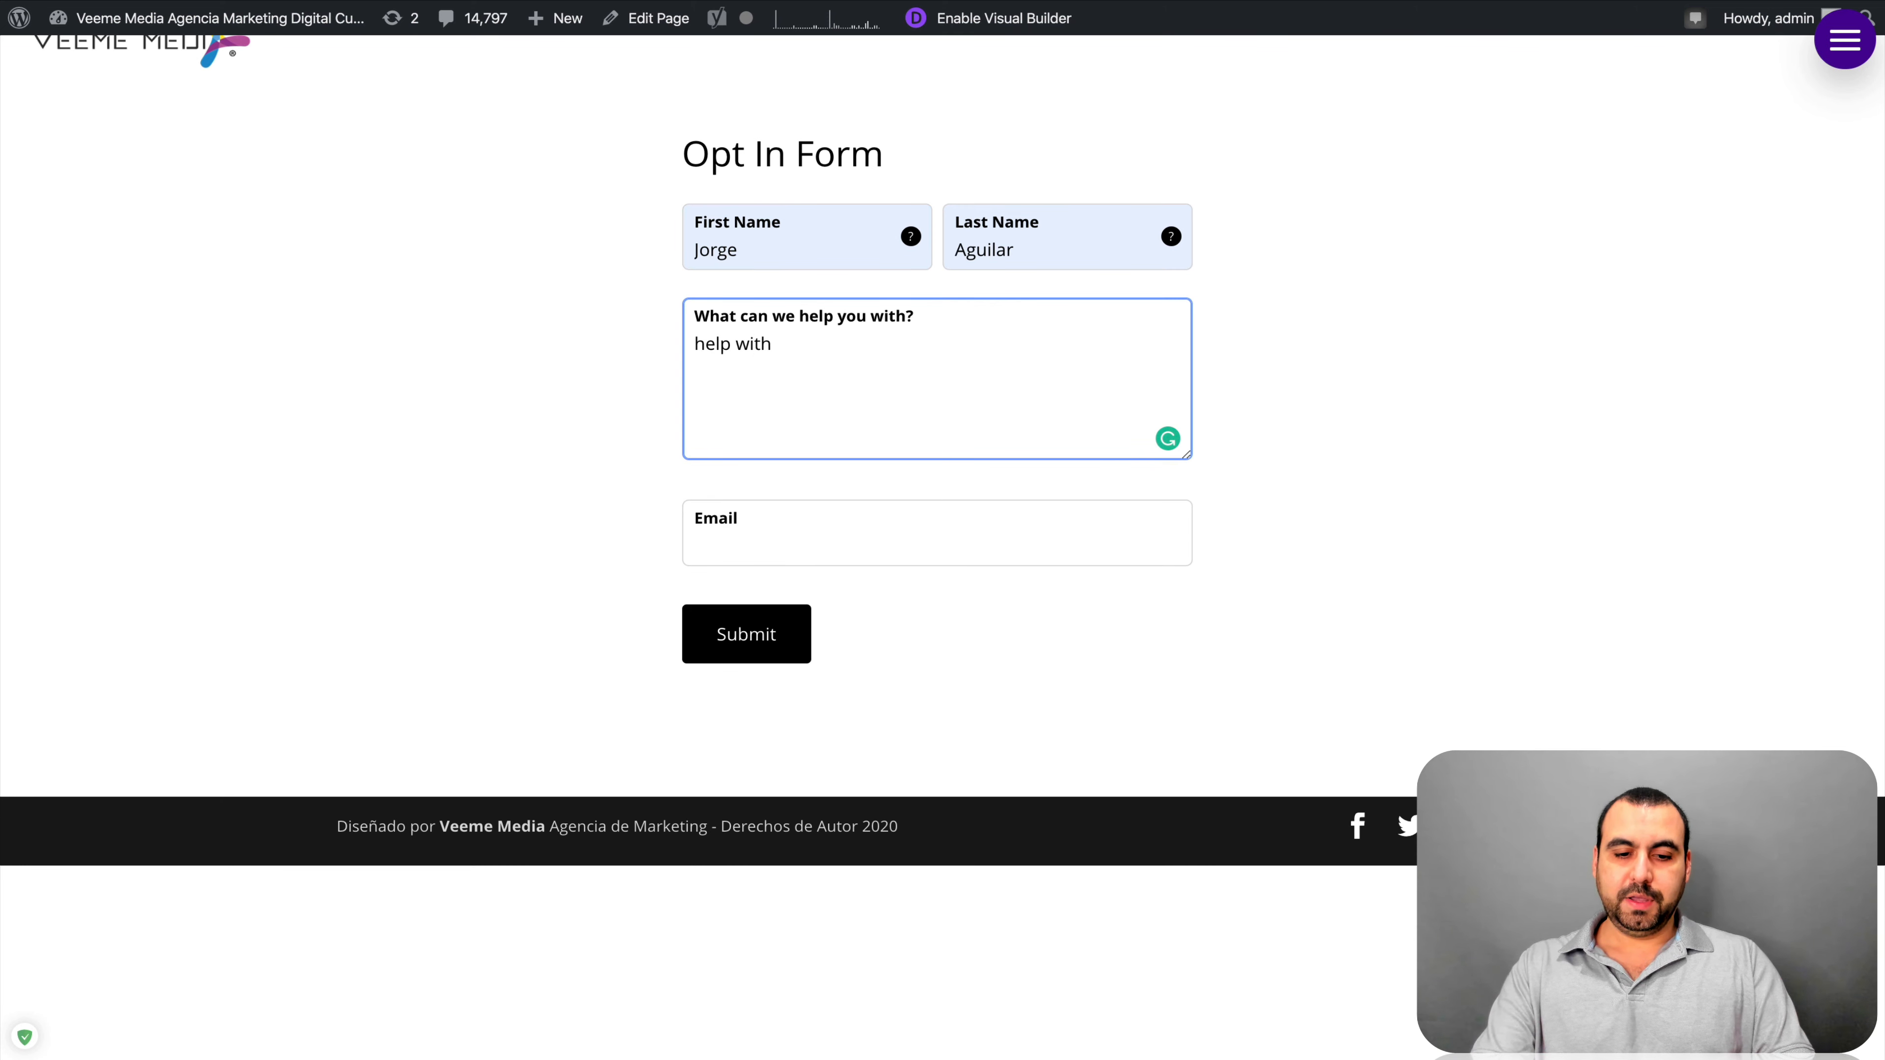
pyautogui.write('website')
# Enter the test email address, submit the form, and check the thank-you message
pyautogui.click(841, 534)
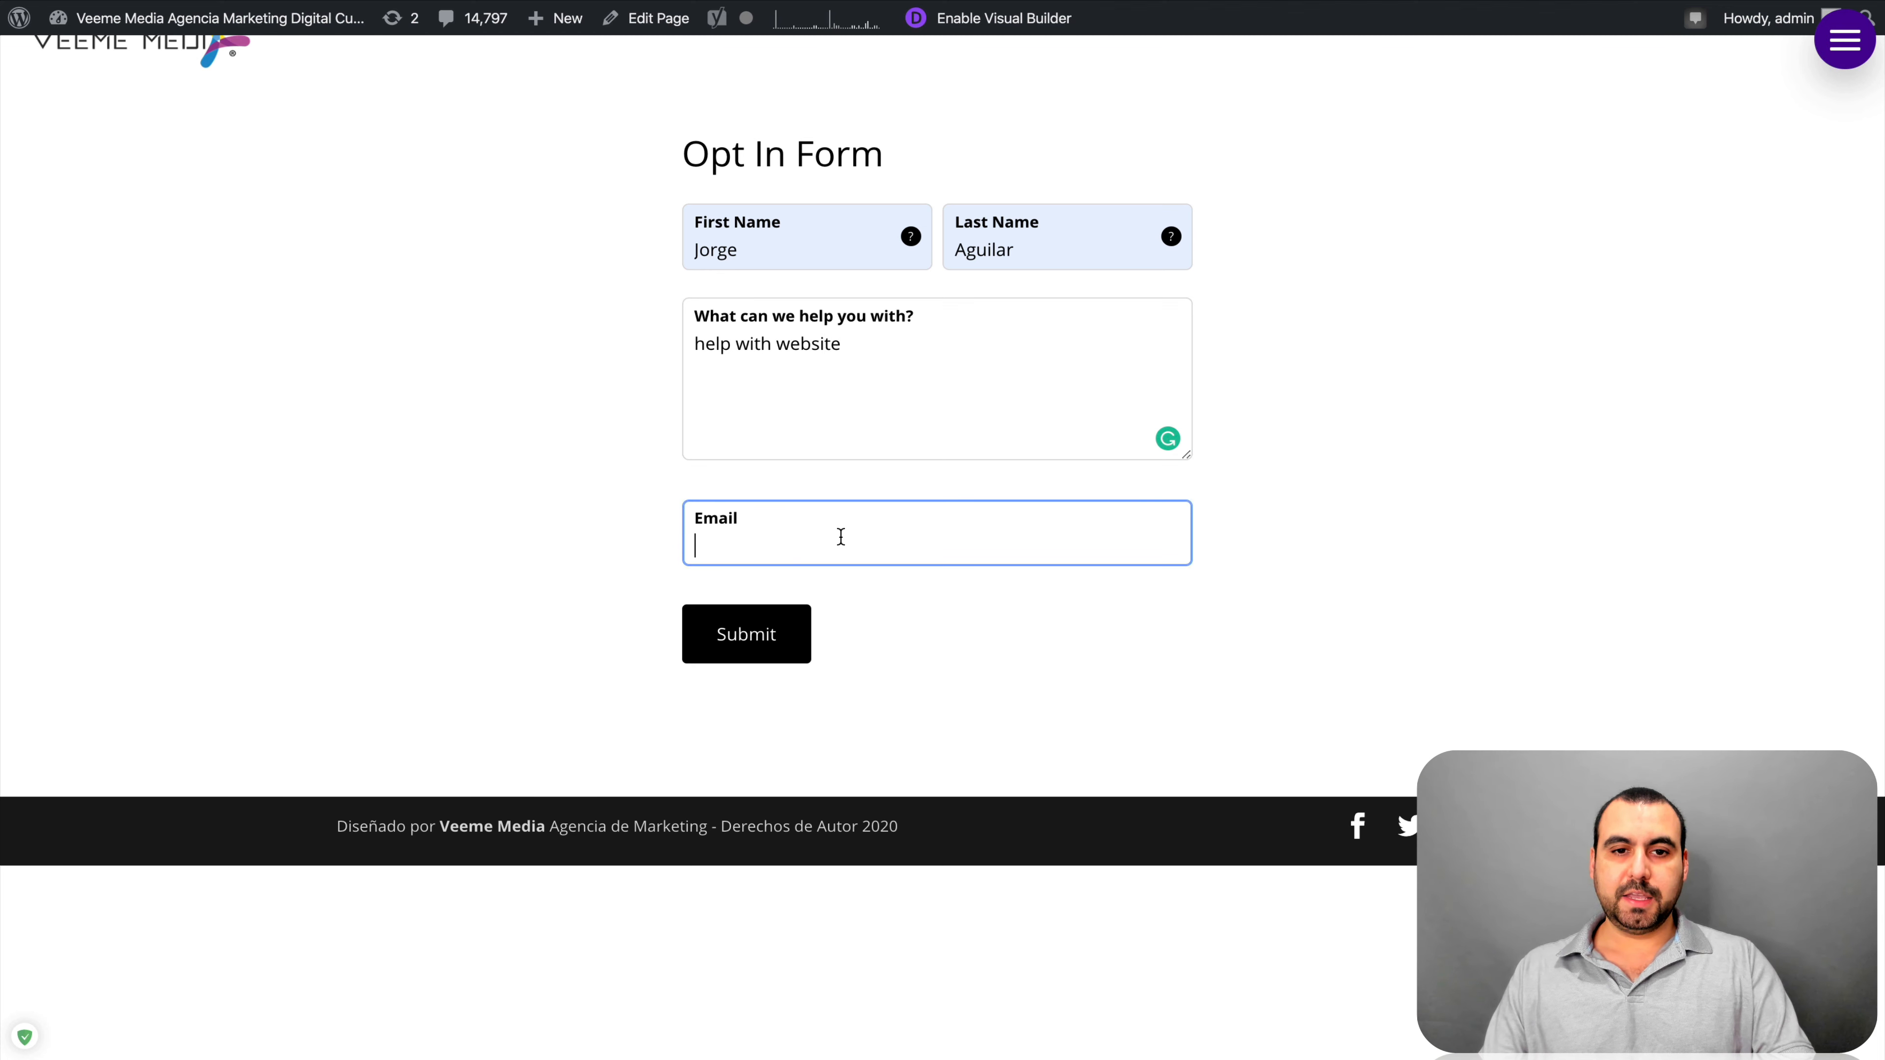
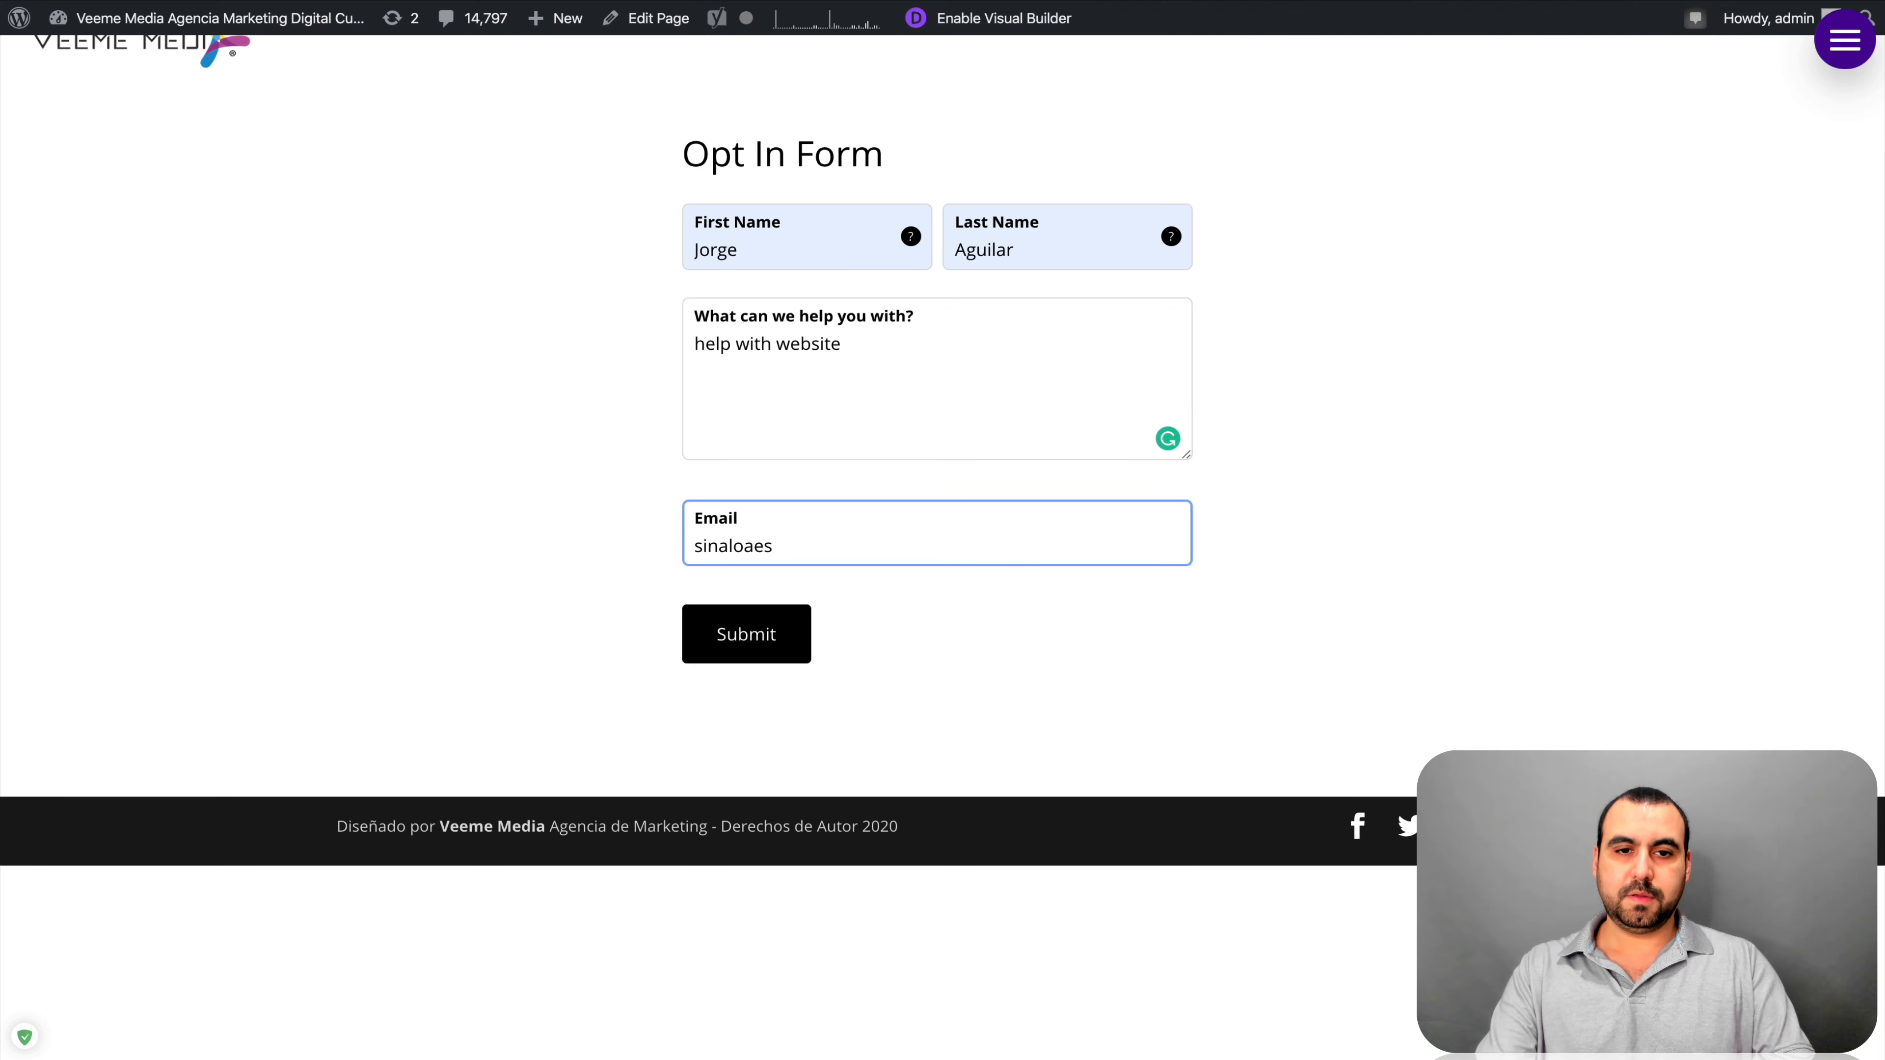
pyautogui.press('BackSpace')
pyautogui.press('BackSpace')
pyautogui.press('BackSpace')
pyautogui.press('BackSpace')
pyautogui.press('BackSpace')
pyautogui.press('BackSpace')
pyautogui.press('BackSpace')
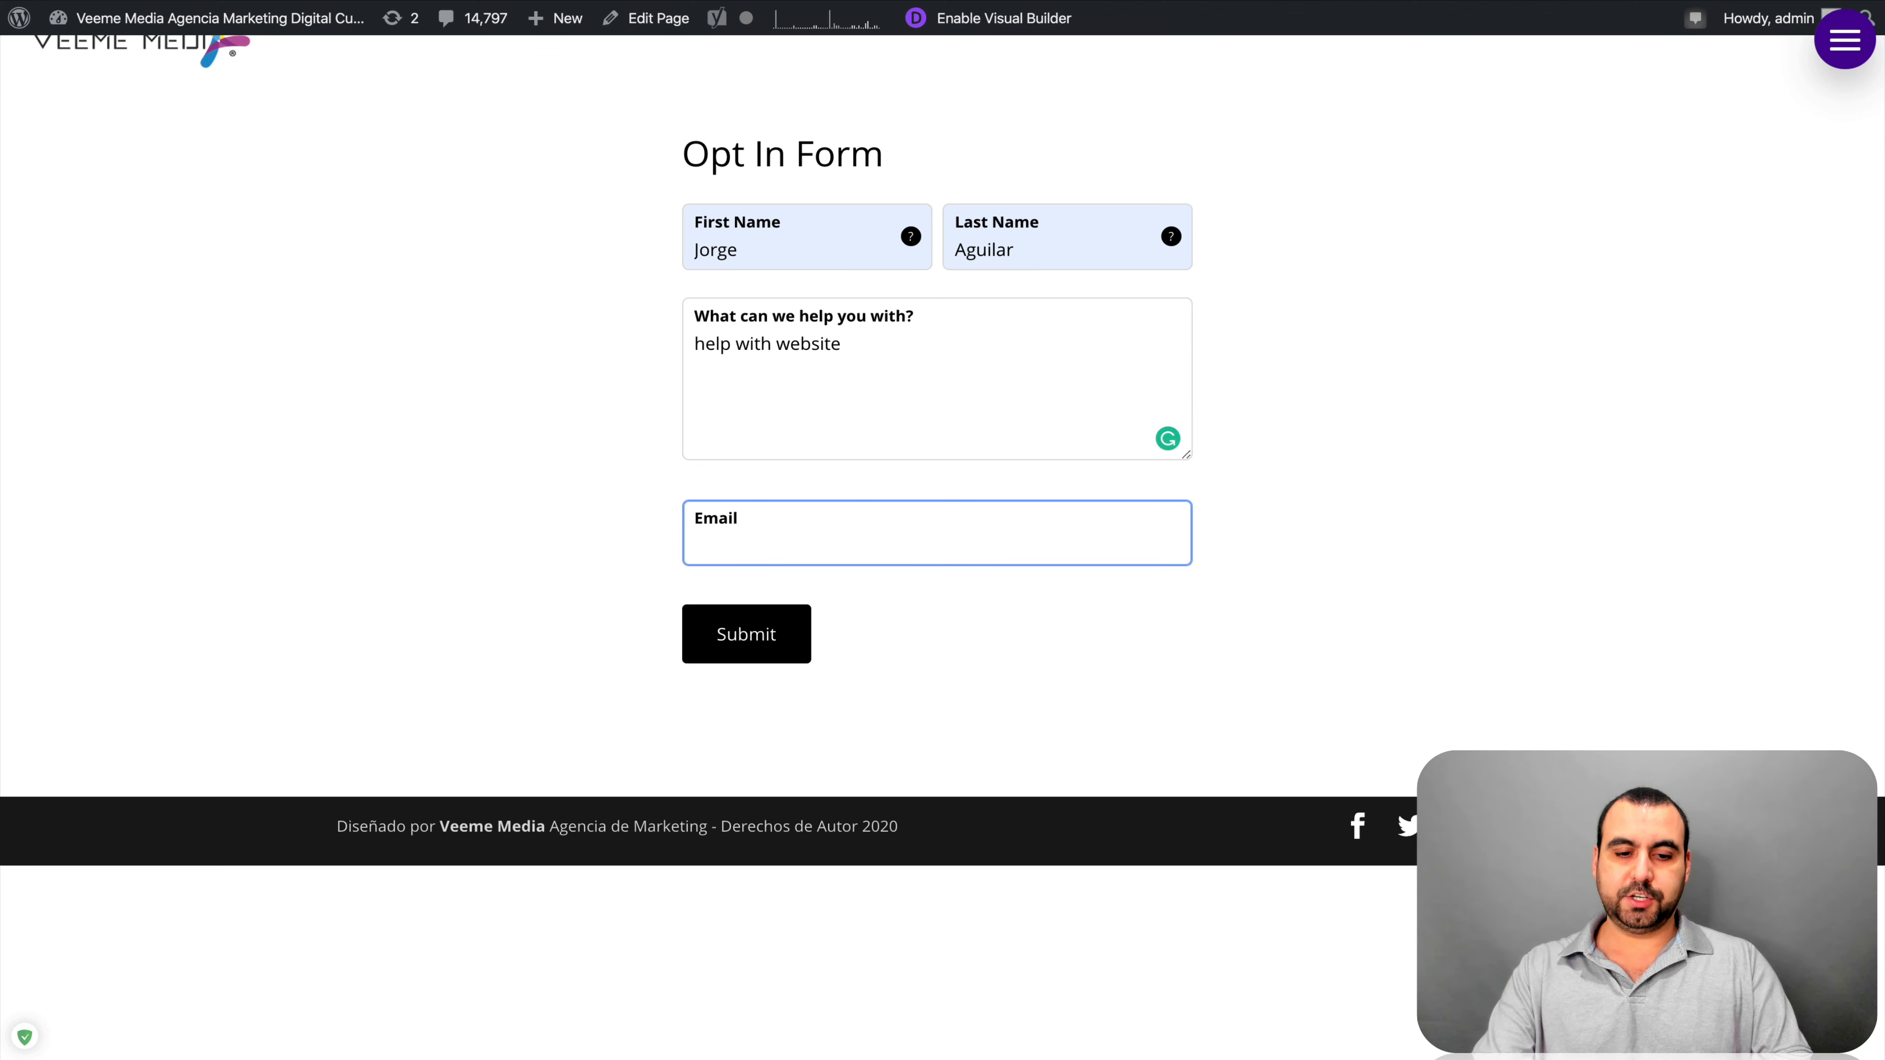
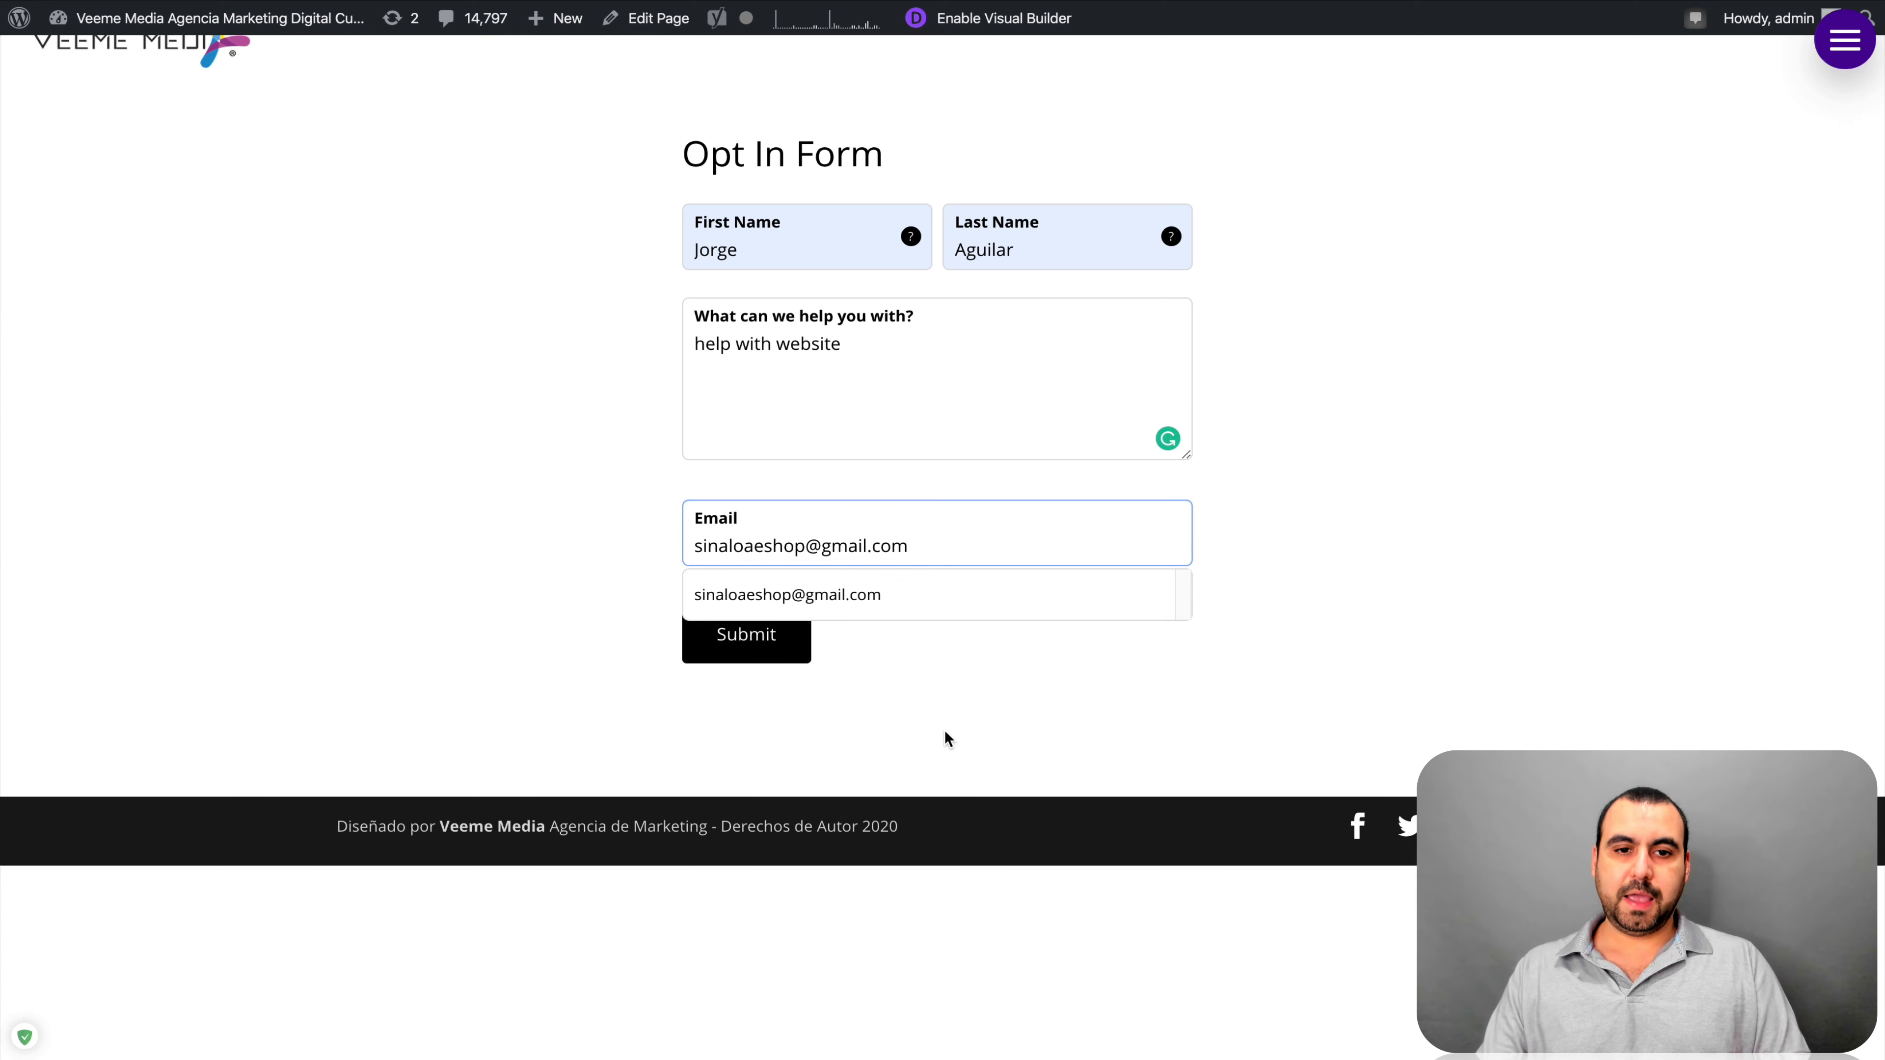
pyautogui.click(945, 737)
pyautogui.click(783, 653)
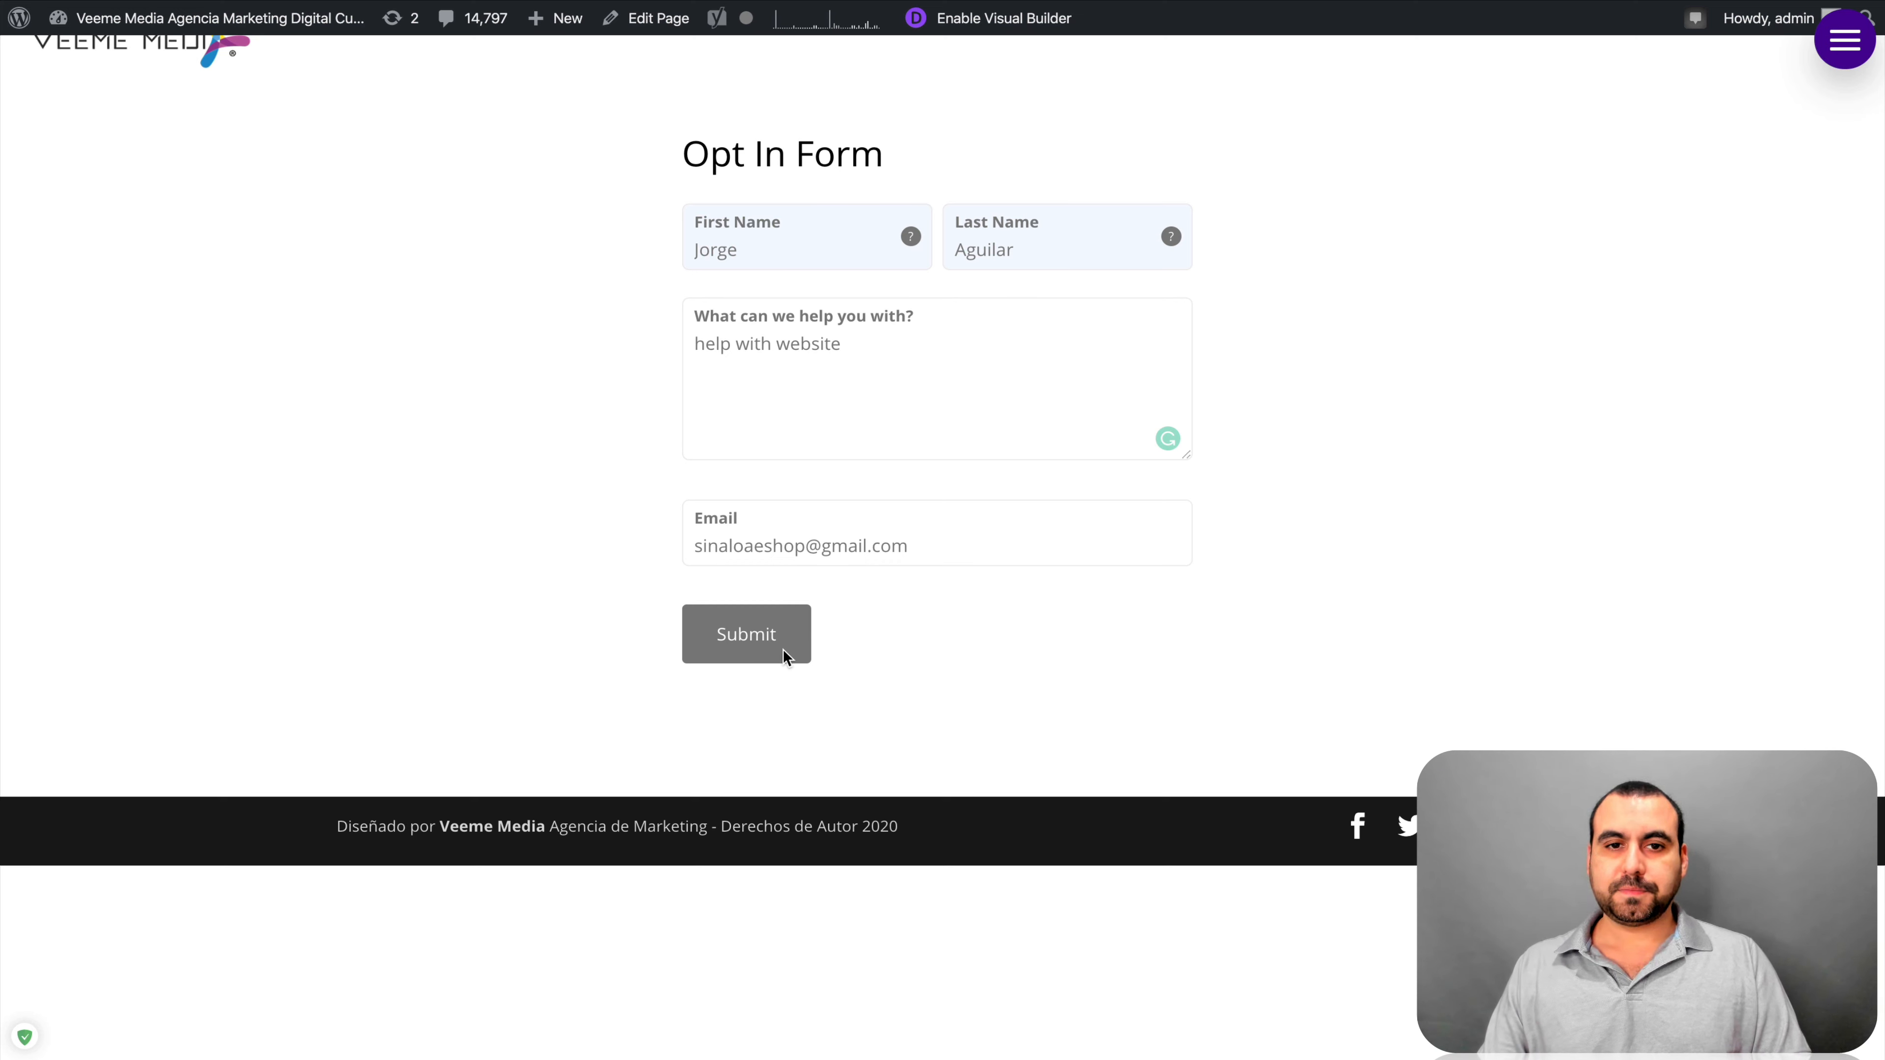
pyautogui.moveTo(700, 227); pyautogui.dragTo(1067, 236)
pyautogui.click(1068, 236)
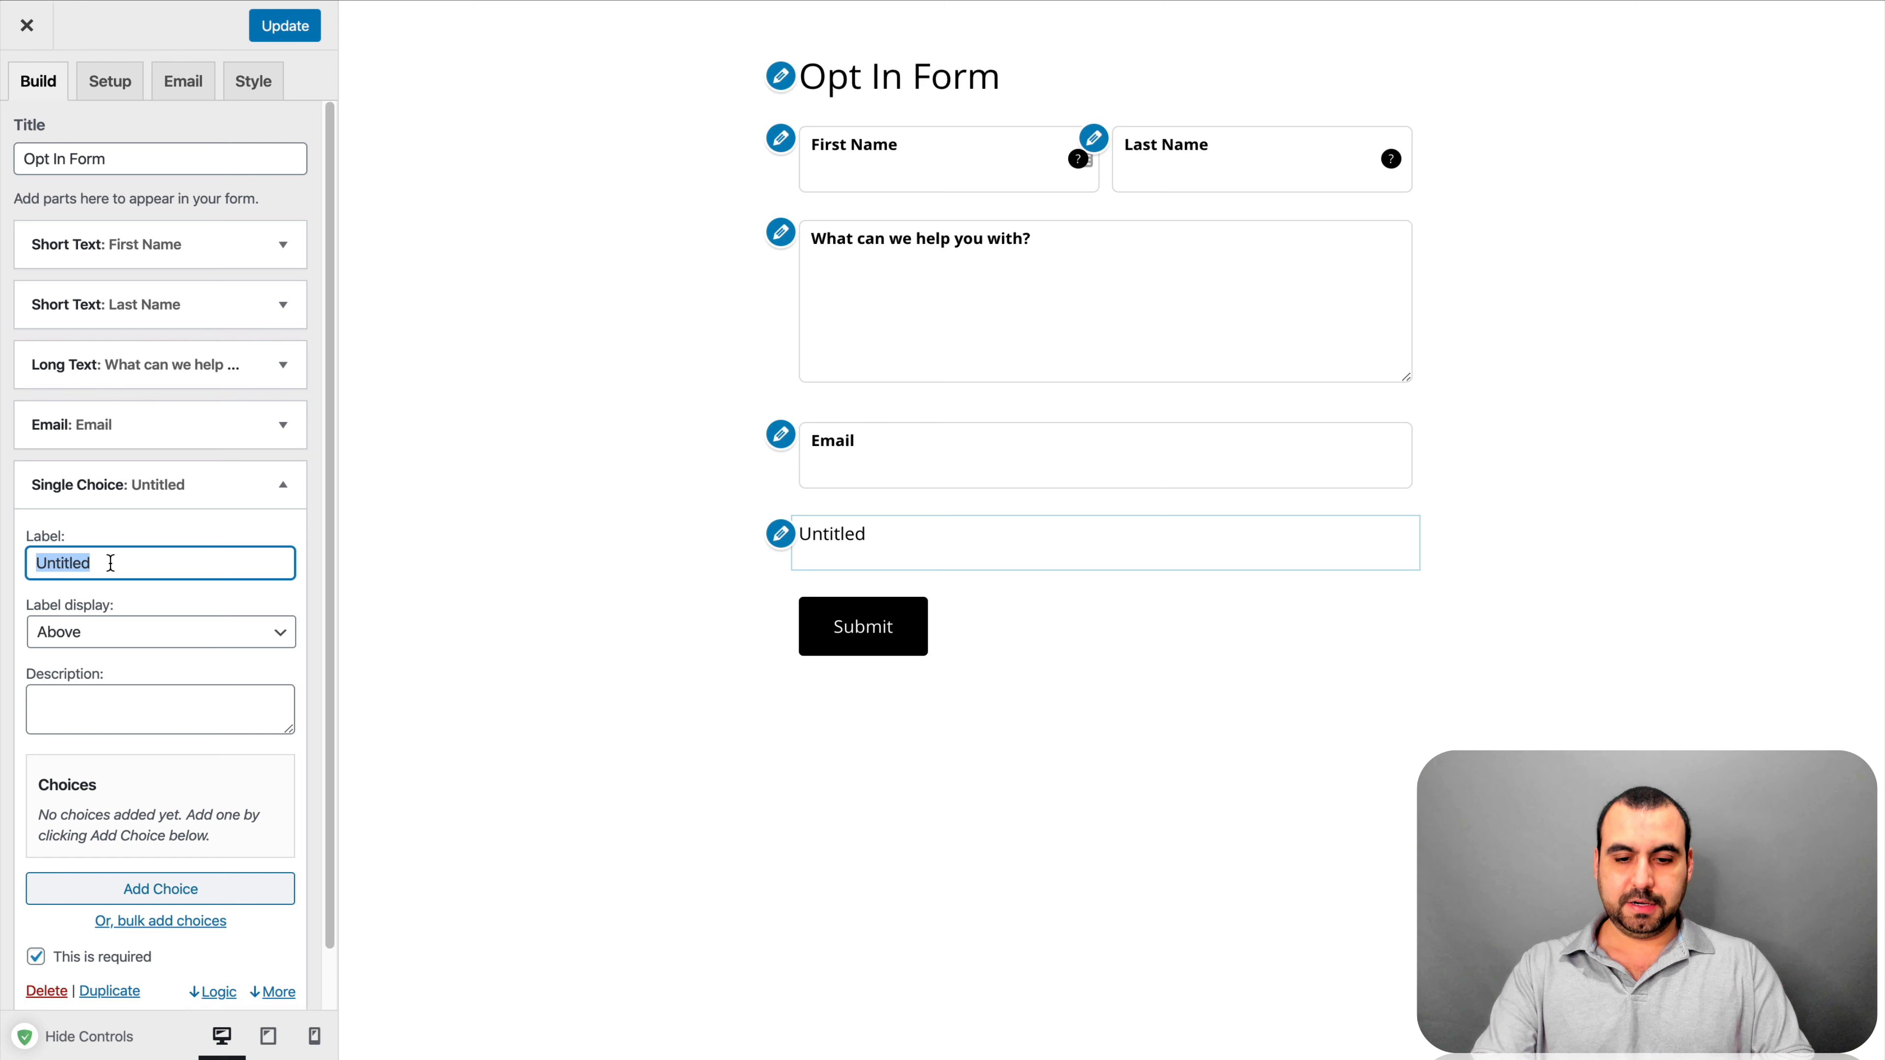
# Label the Single Choice question 'Whats your favorite fruit', fixing the capital H
pyautogui.write('WHat')
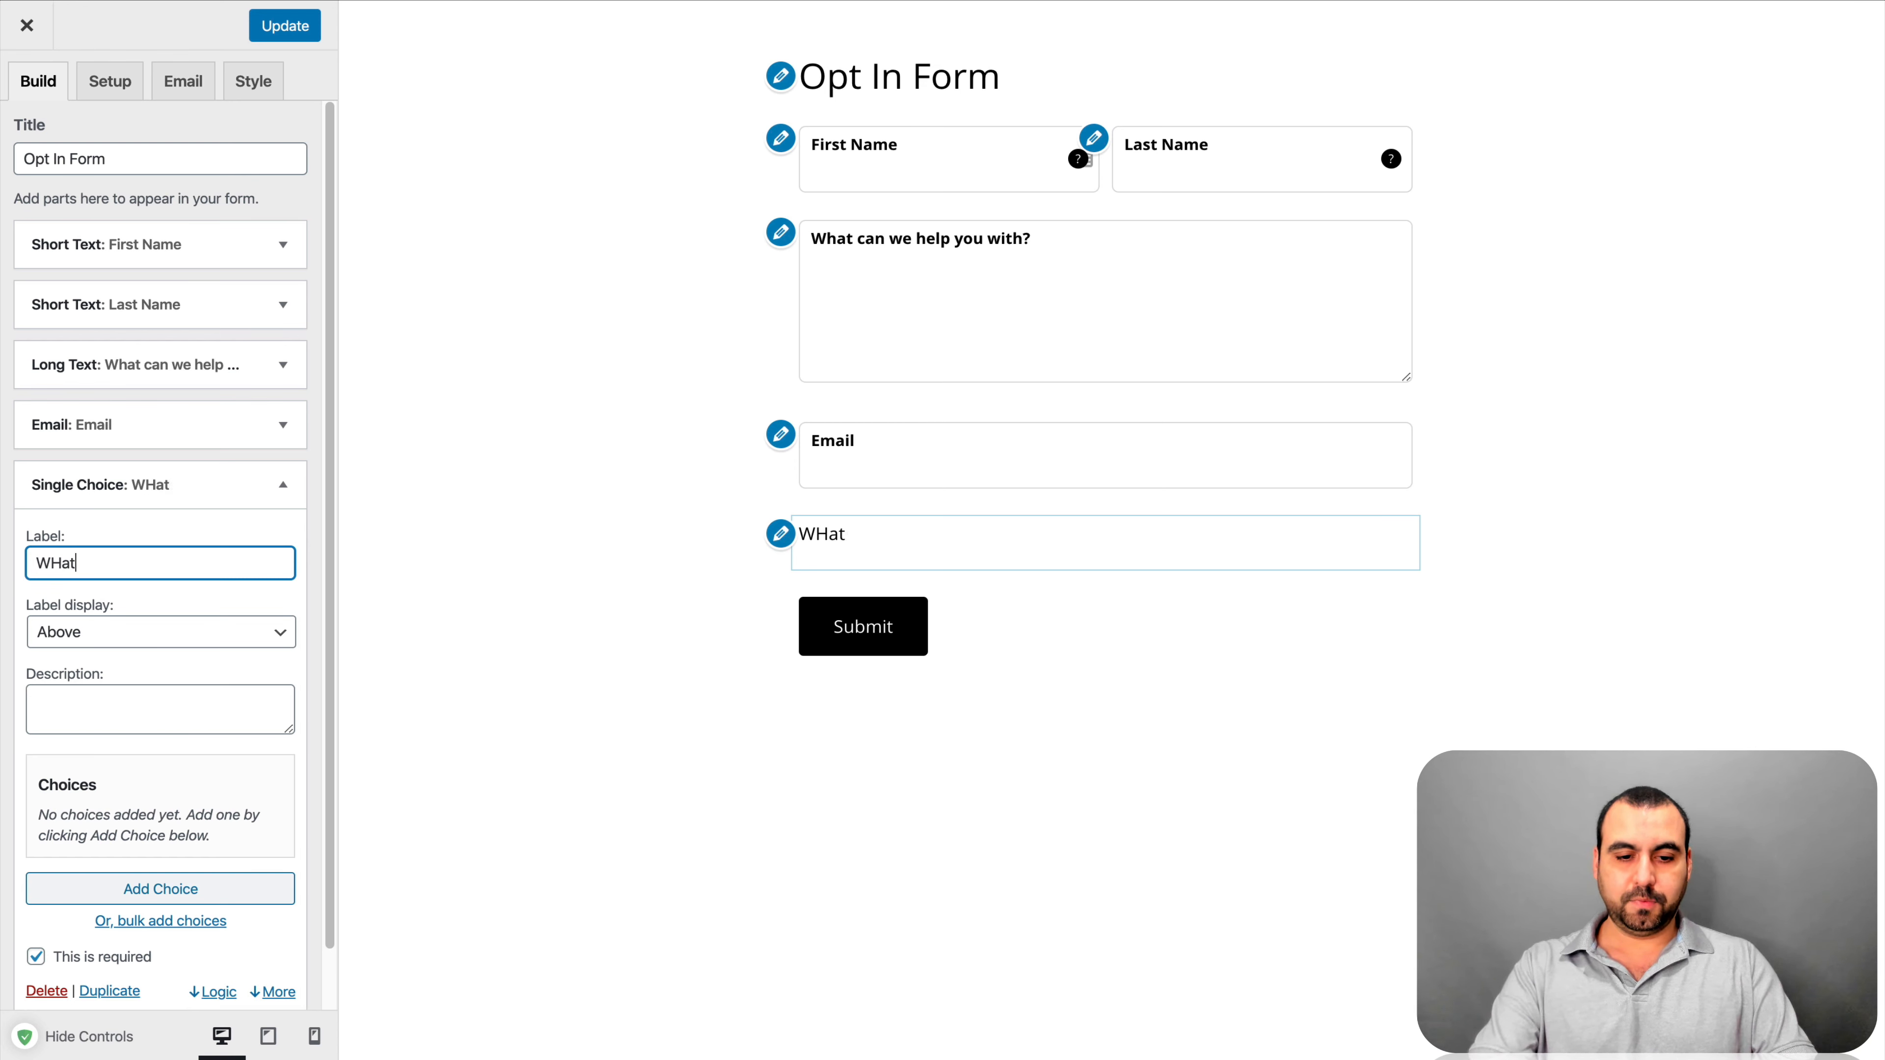
pyautogui.write('s your ')
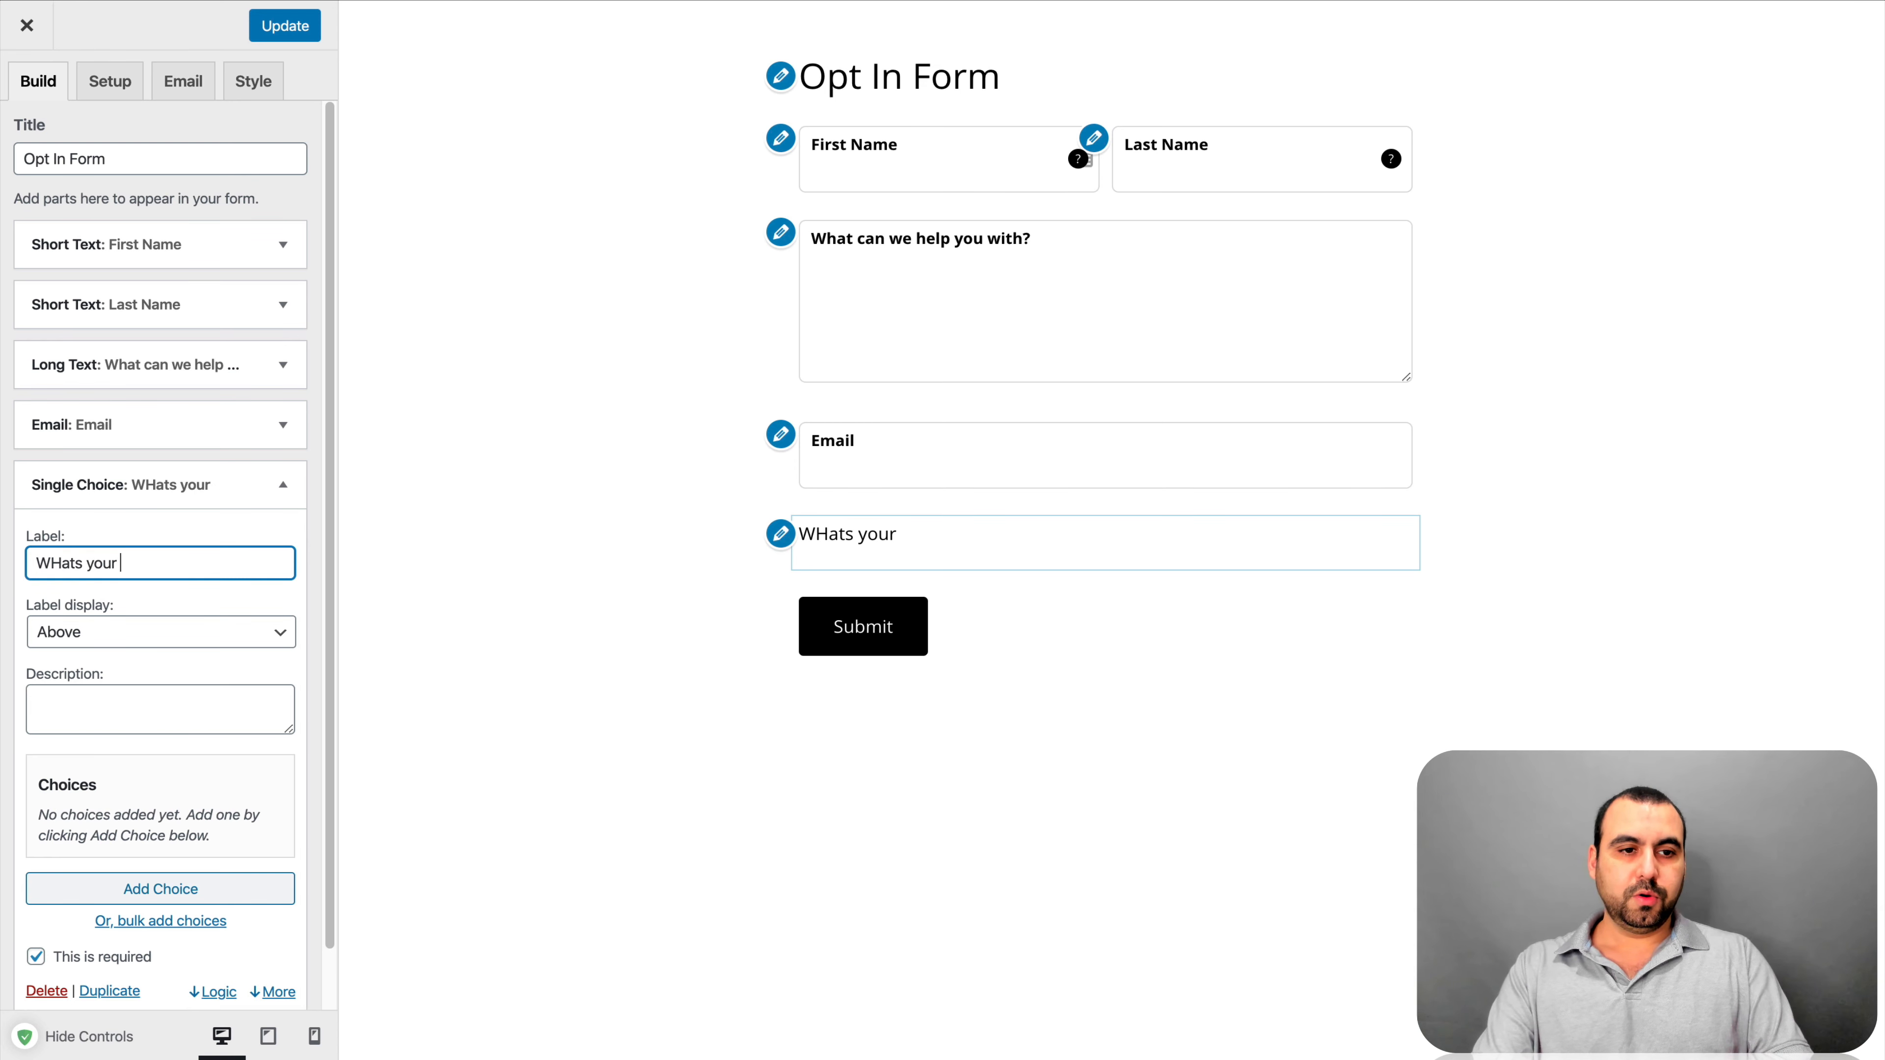
pyautogui.write('favorite')
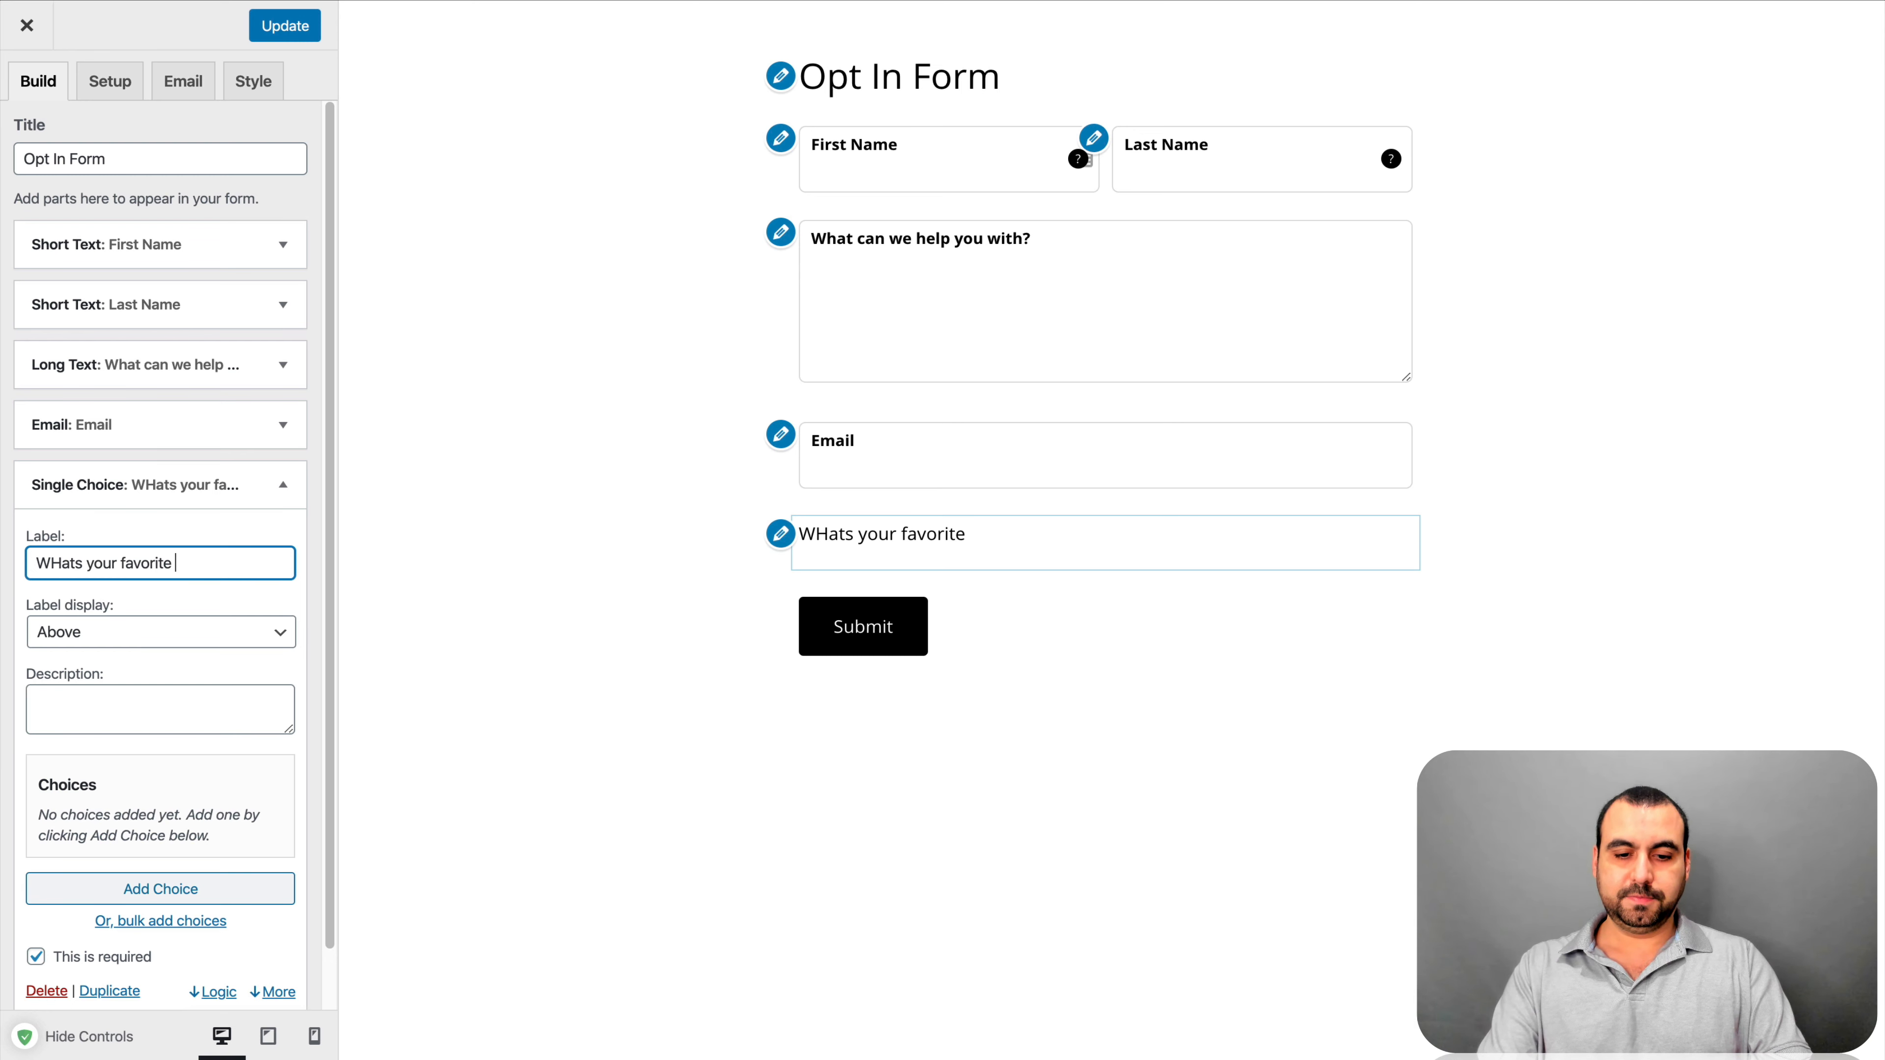
pyautogui.write(' fruit')
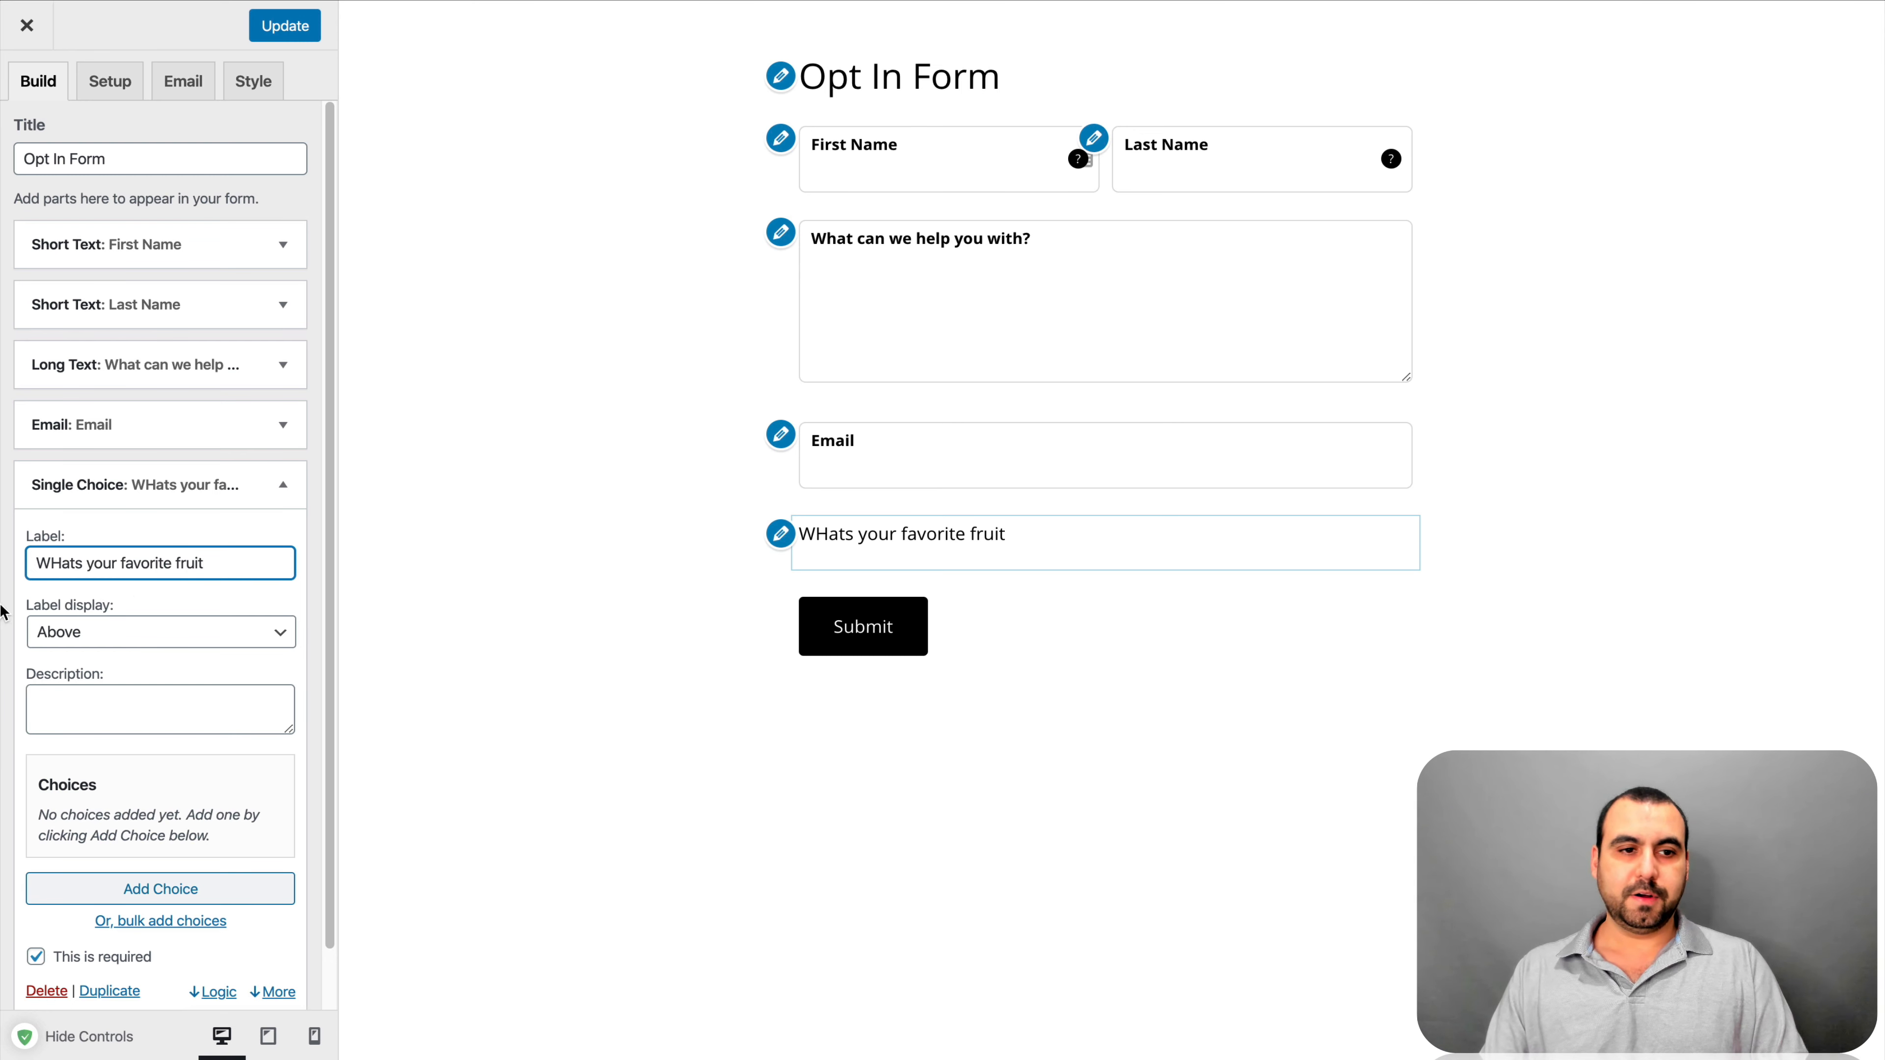
pyautogui.scroll(-1, 222, 654)
pyautogui.click(59, 508)
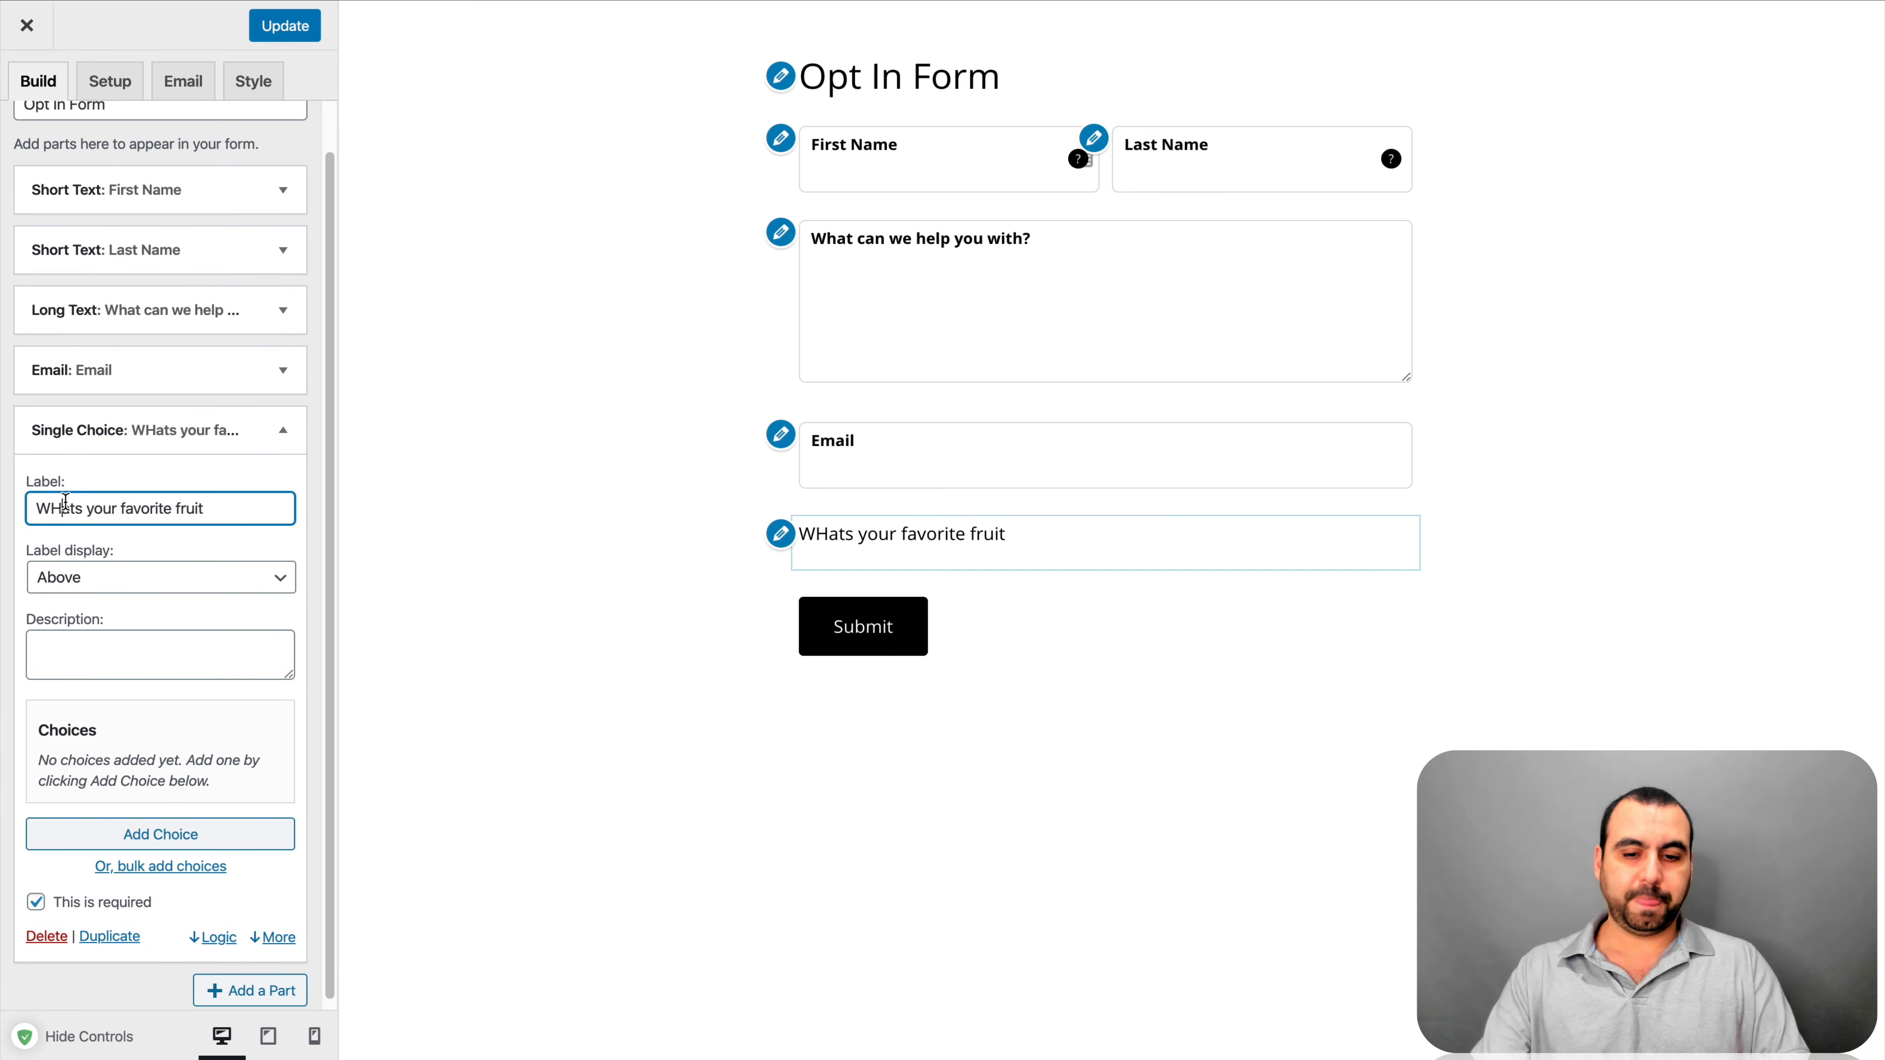
pyautogui.press('BackSpace')
pyautogui.write('h')
pyautogui.click(245, 606)
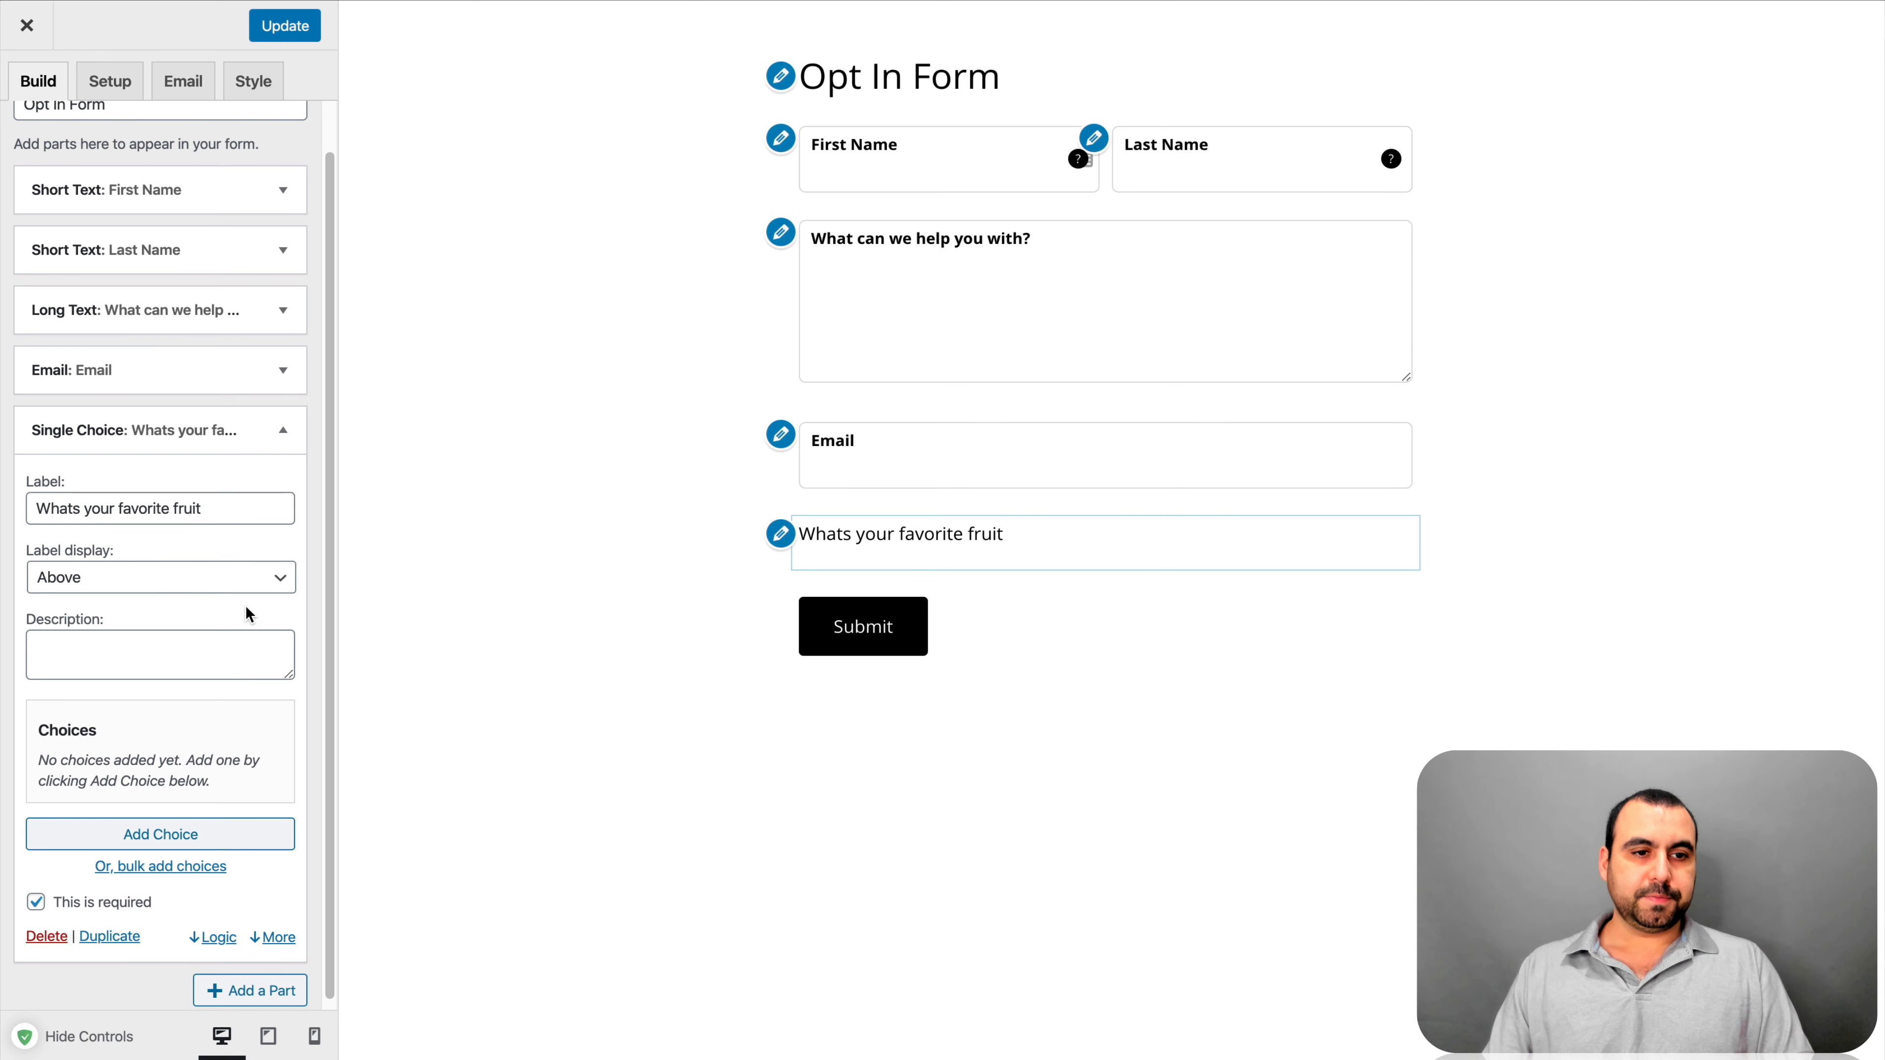
pyautogui.scroll(-1, 282, 613)
# Add the answer choices apple, banana and grapes
pyautogui.click(182, 826)
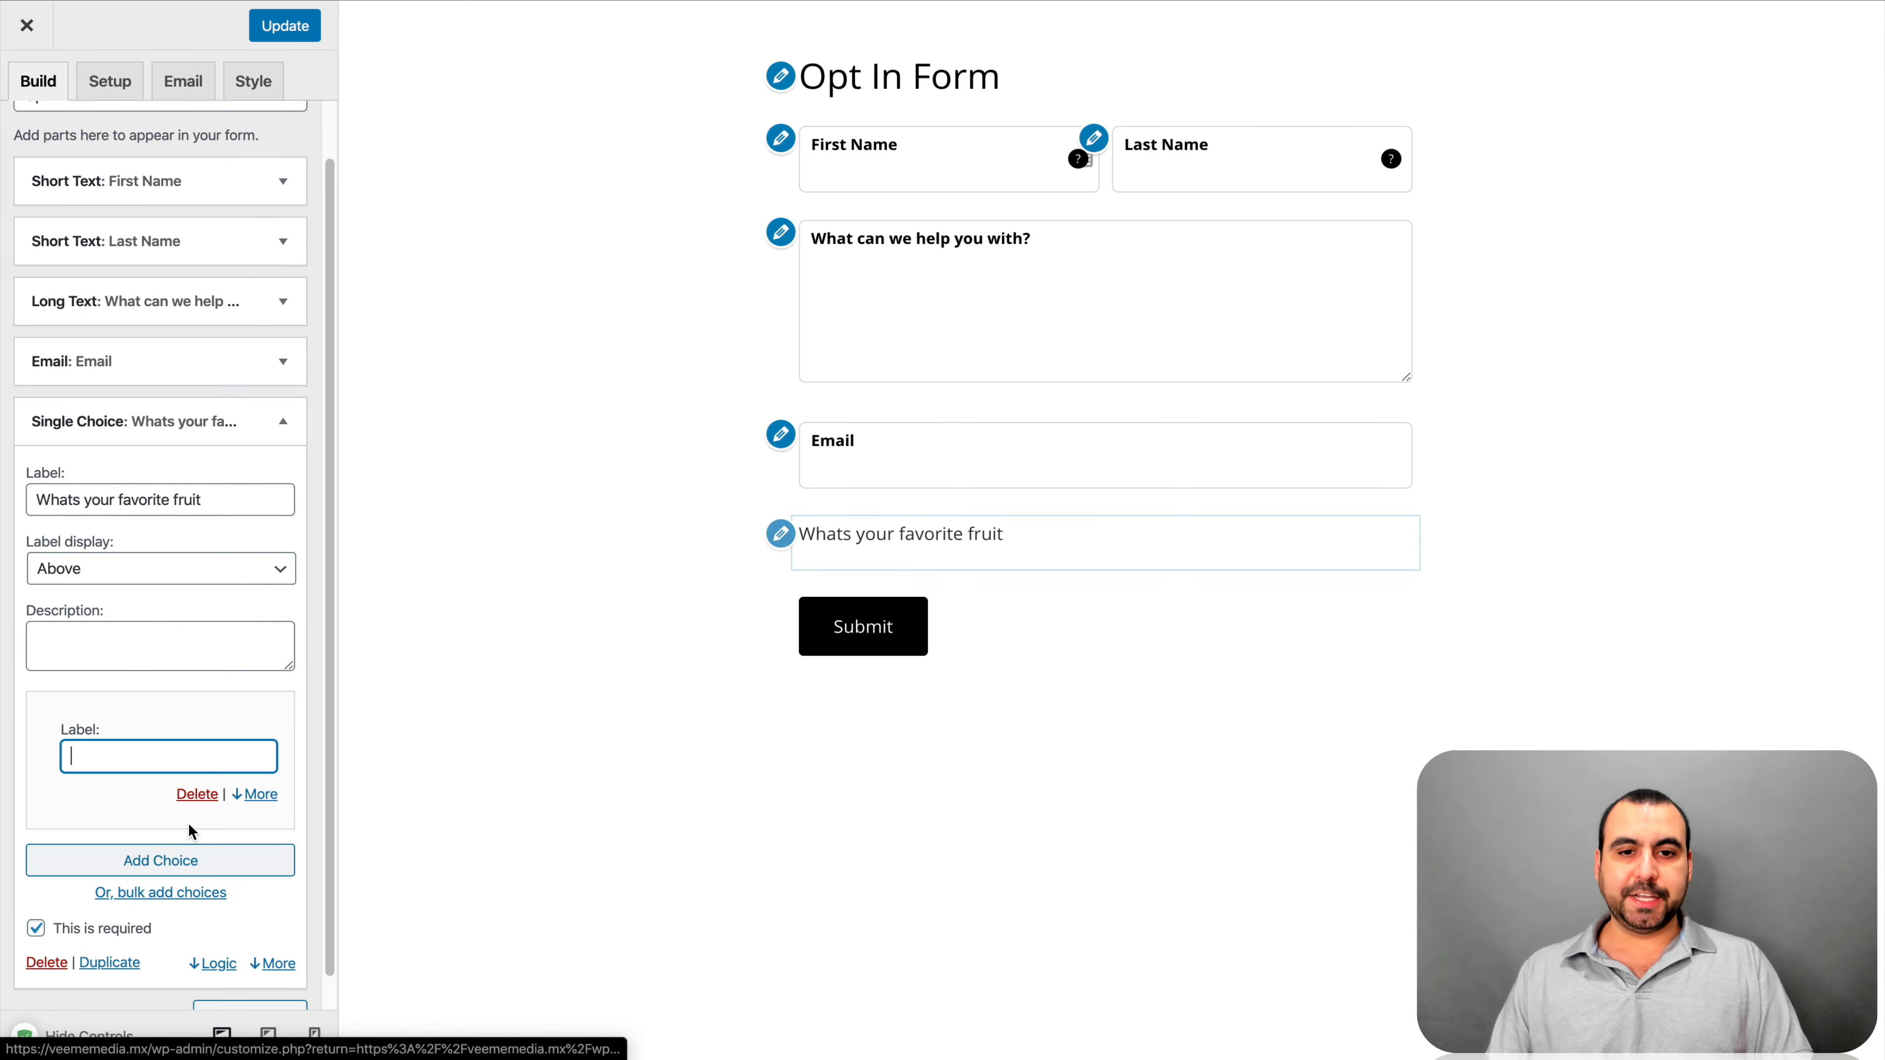
pyautogui.click(138, 771)
pyautogui.write('apple')
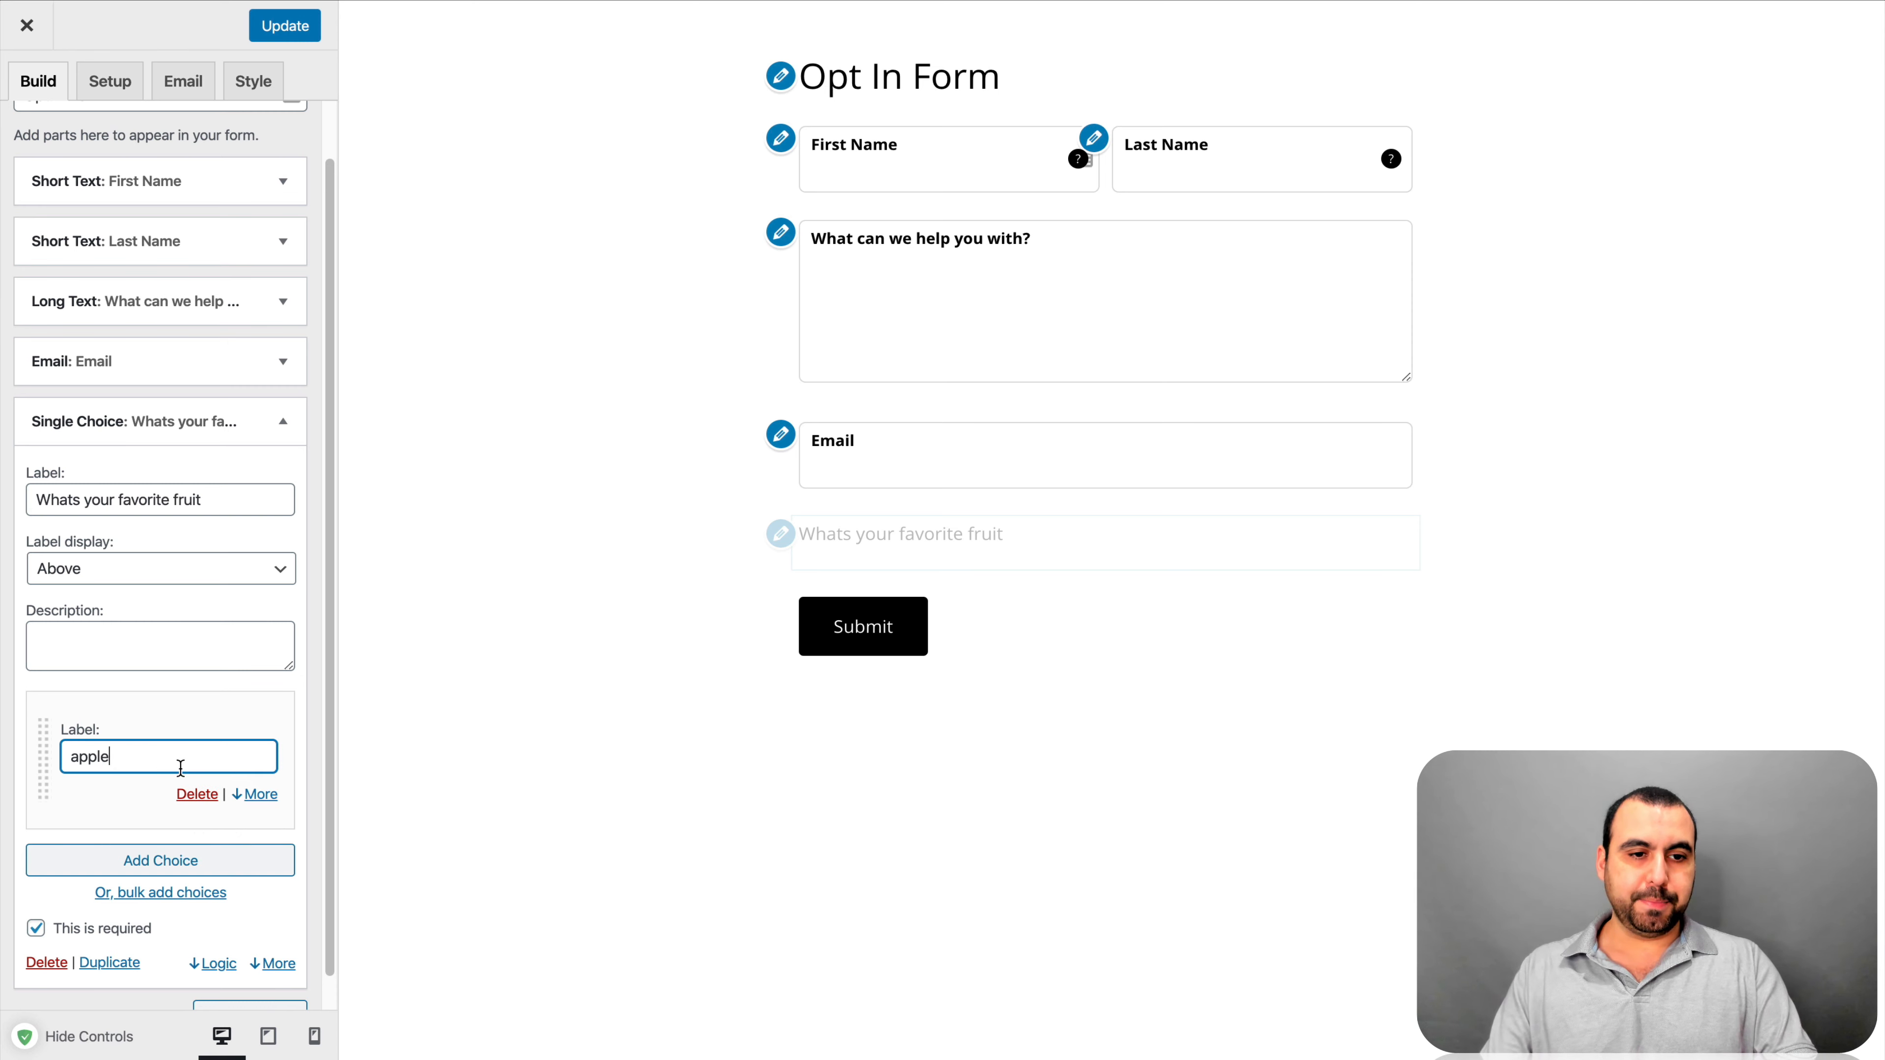
pyautogui.click(161, 861)
pyautogui.scroll(-2, 167, 817)
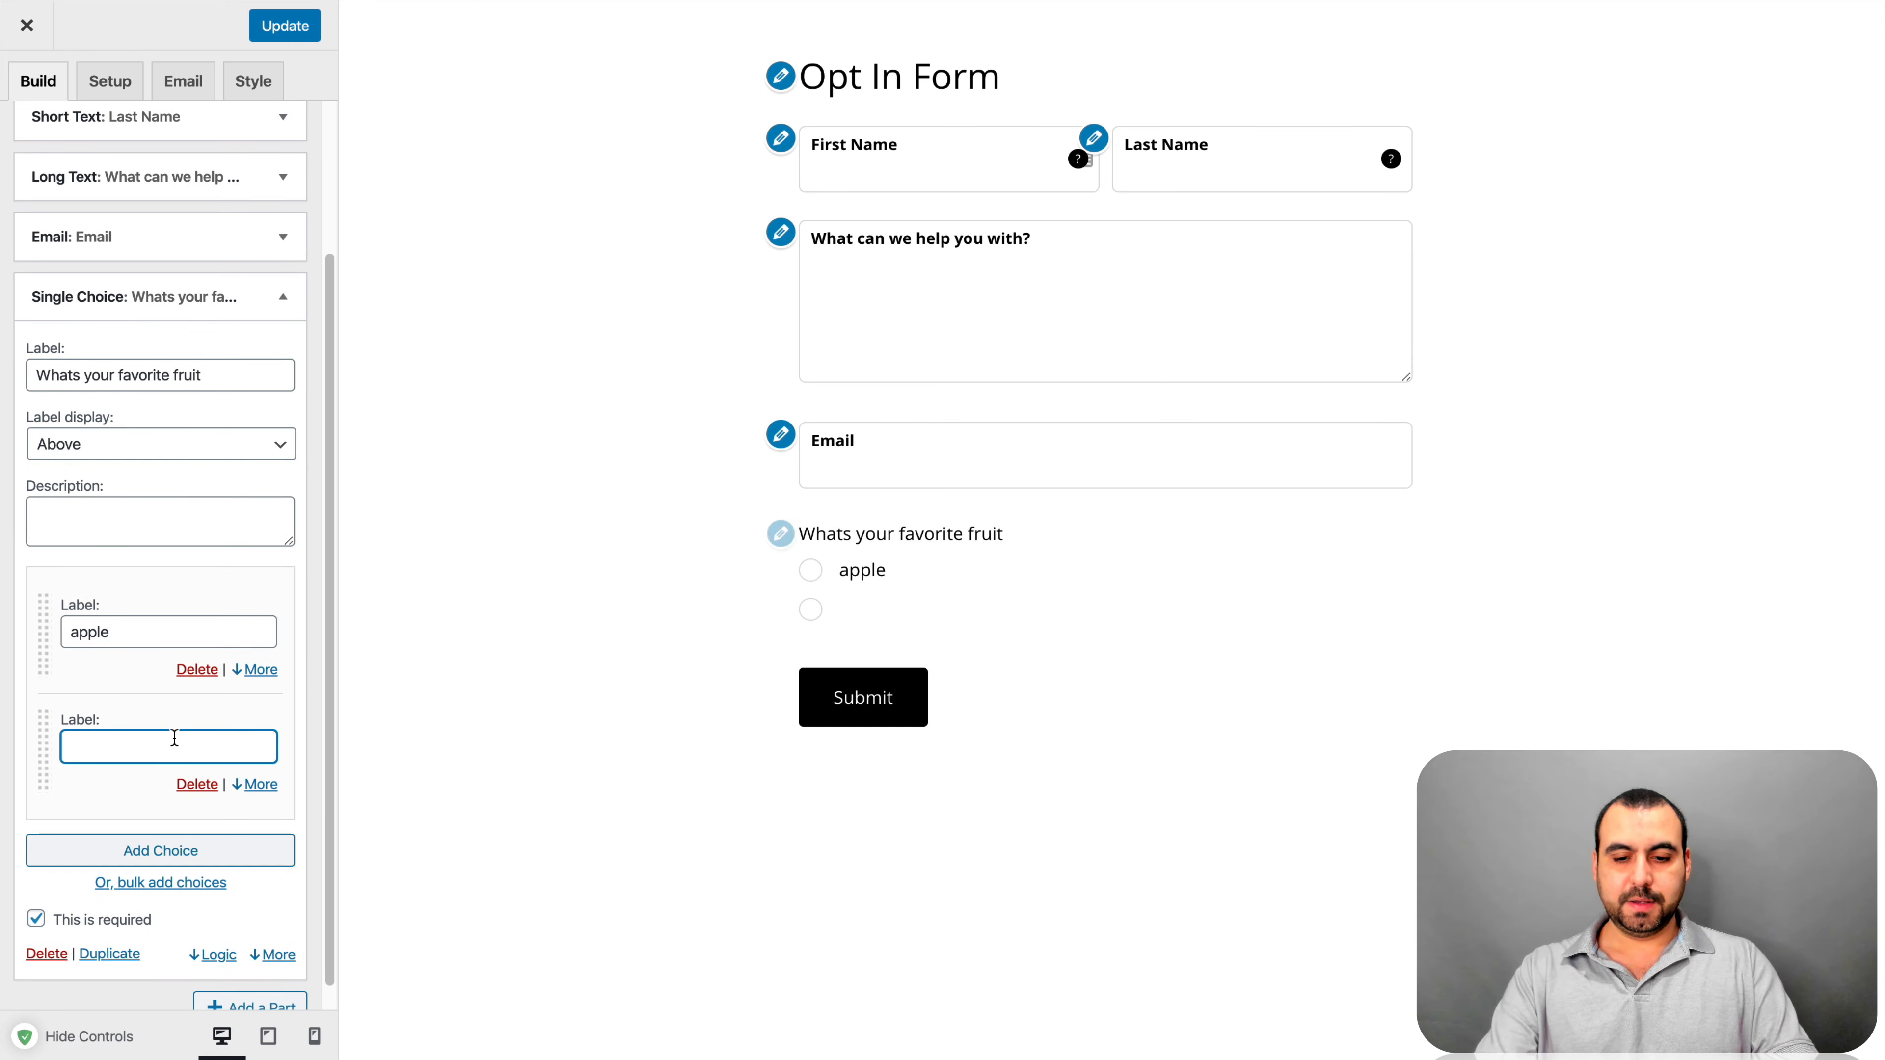
pyautogui.write('banana')
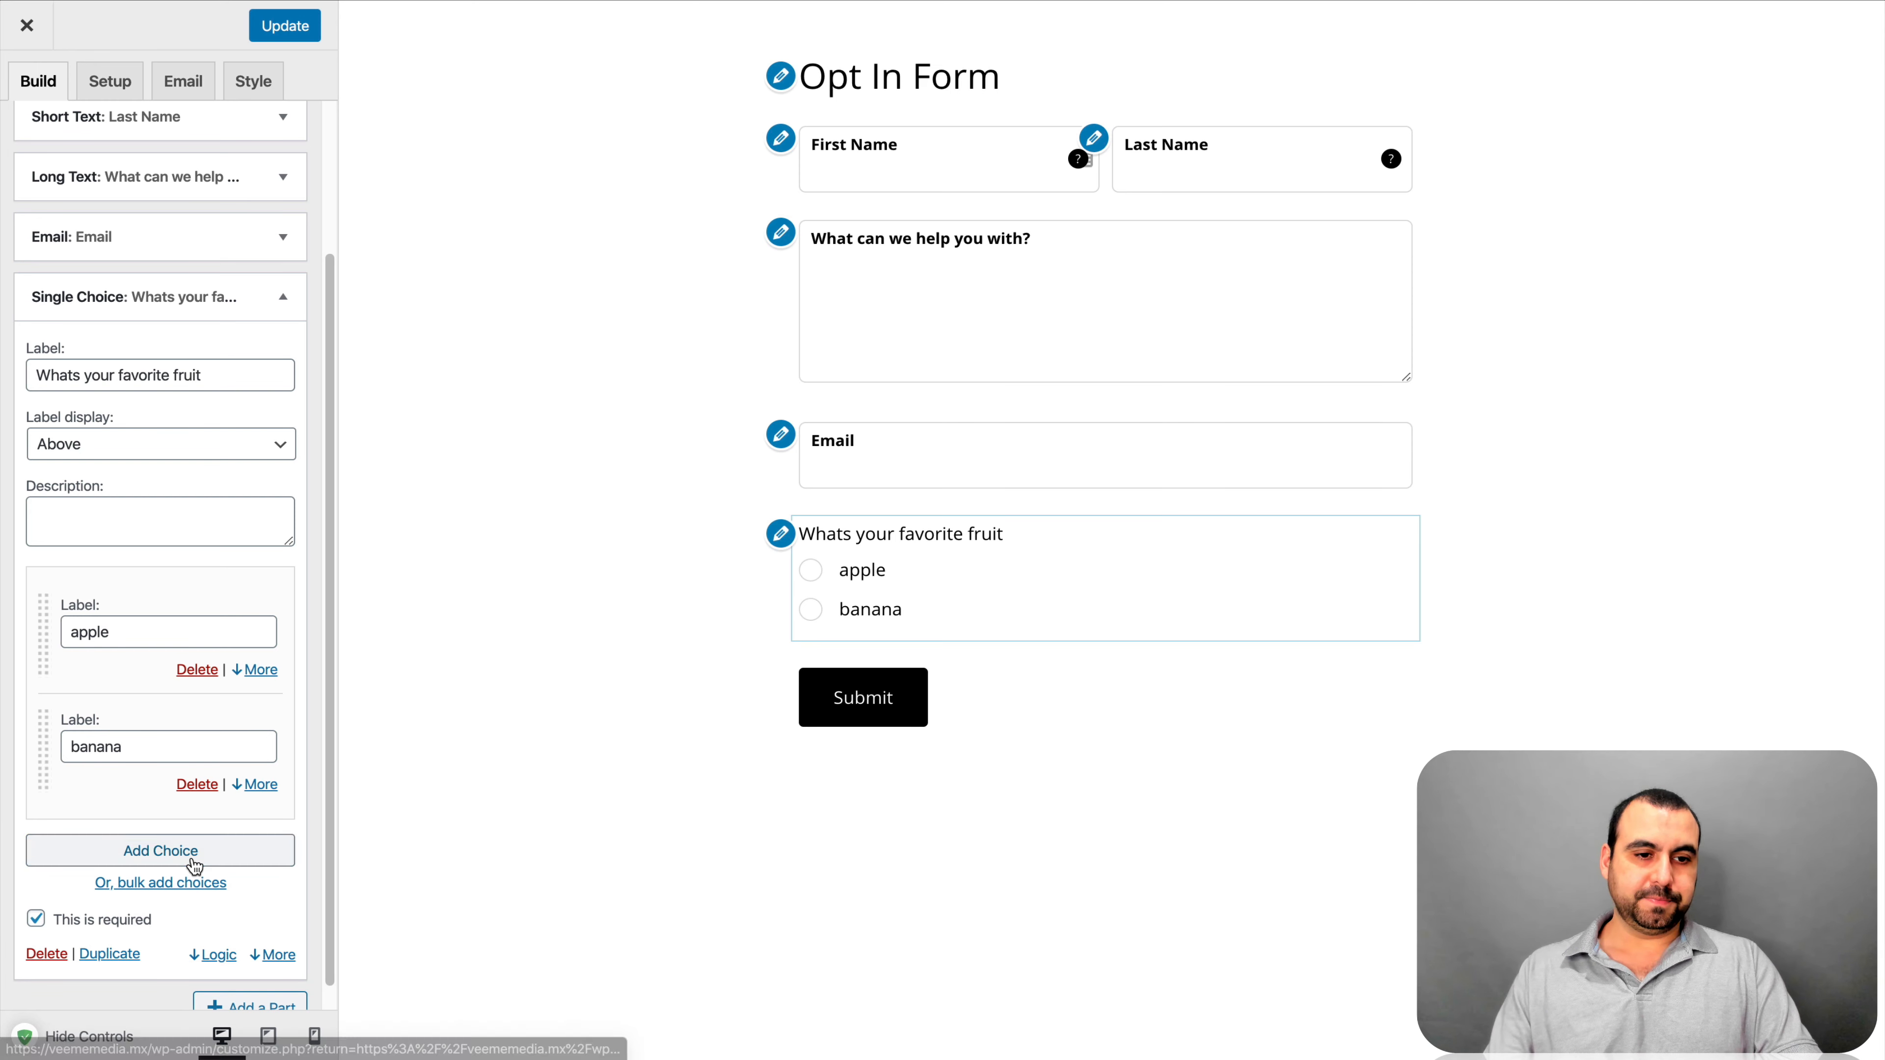
pyautogui.click(189, 855)
pyautogui.click(124, 854)
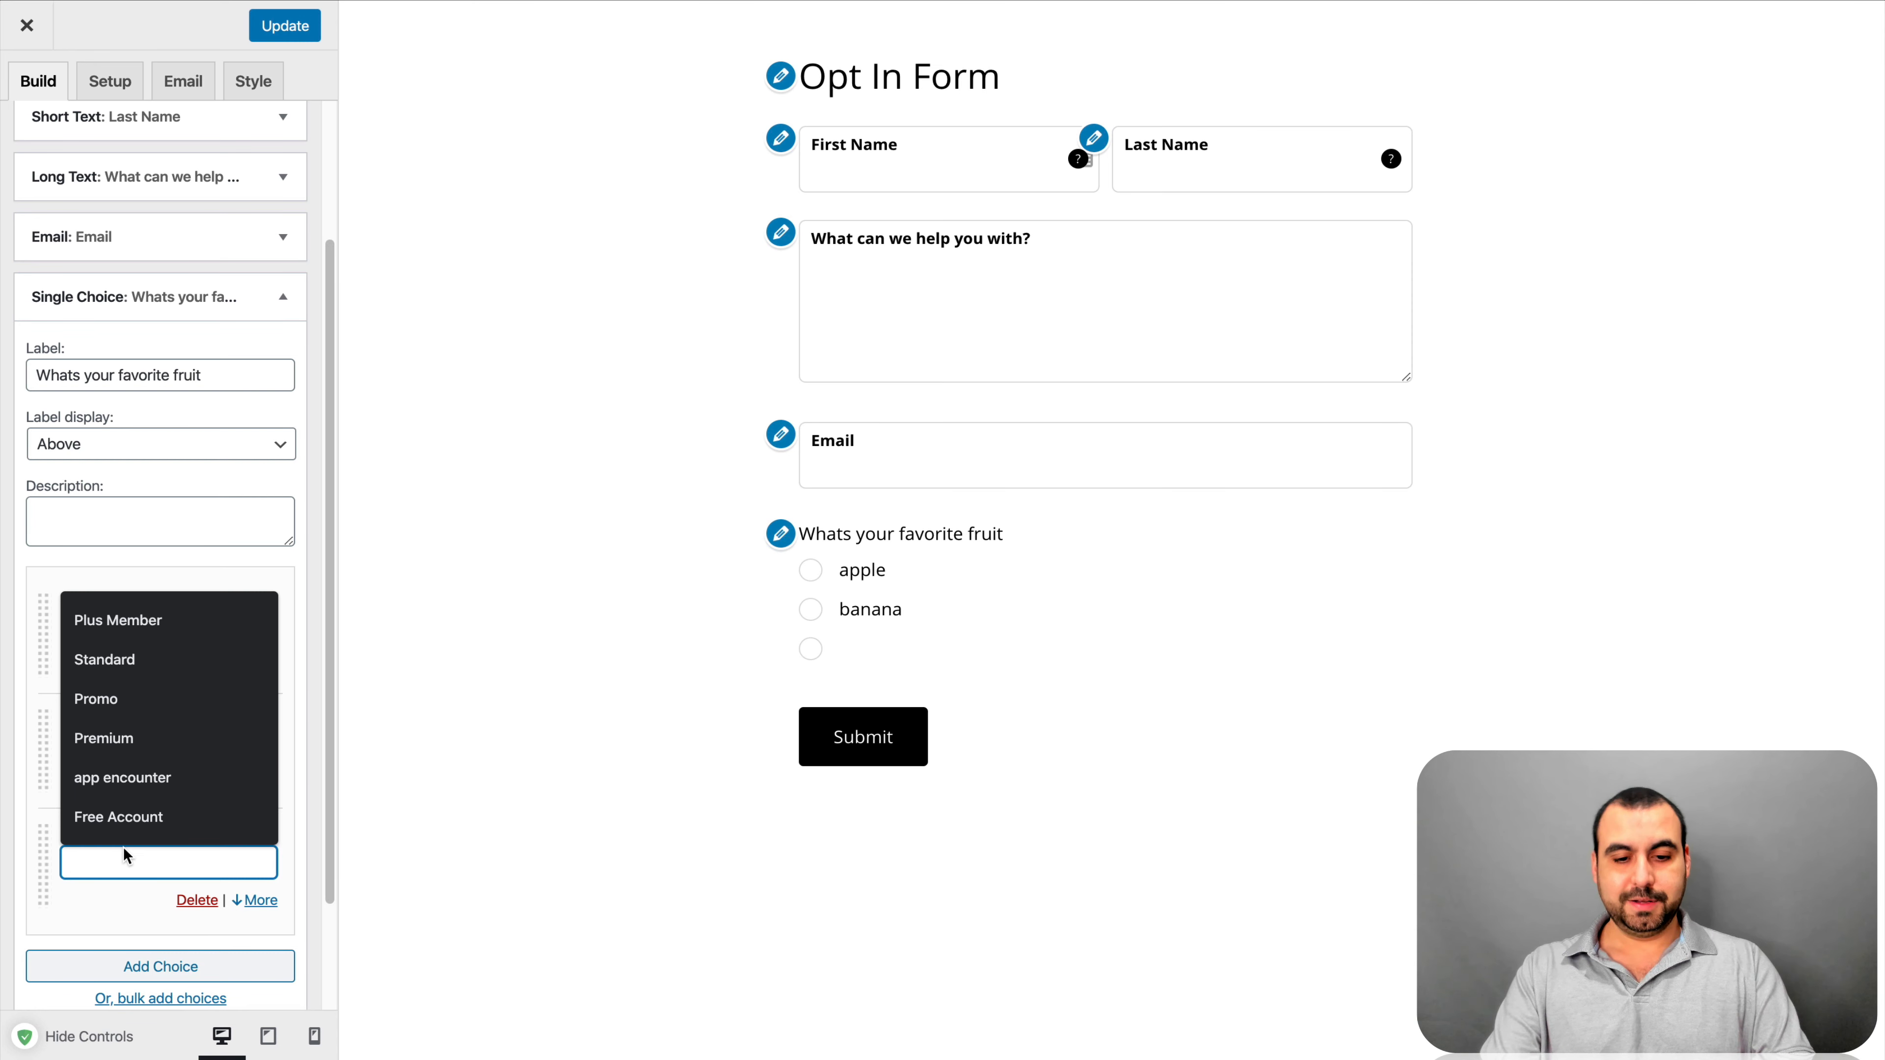
pyautogui.write('grapes')
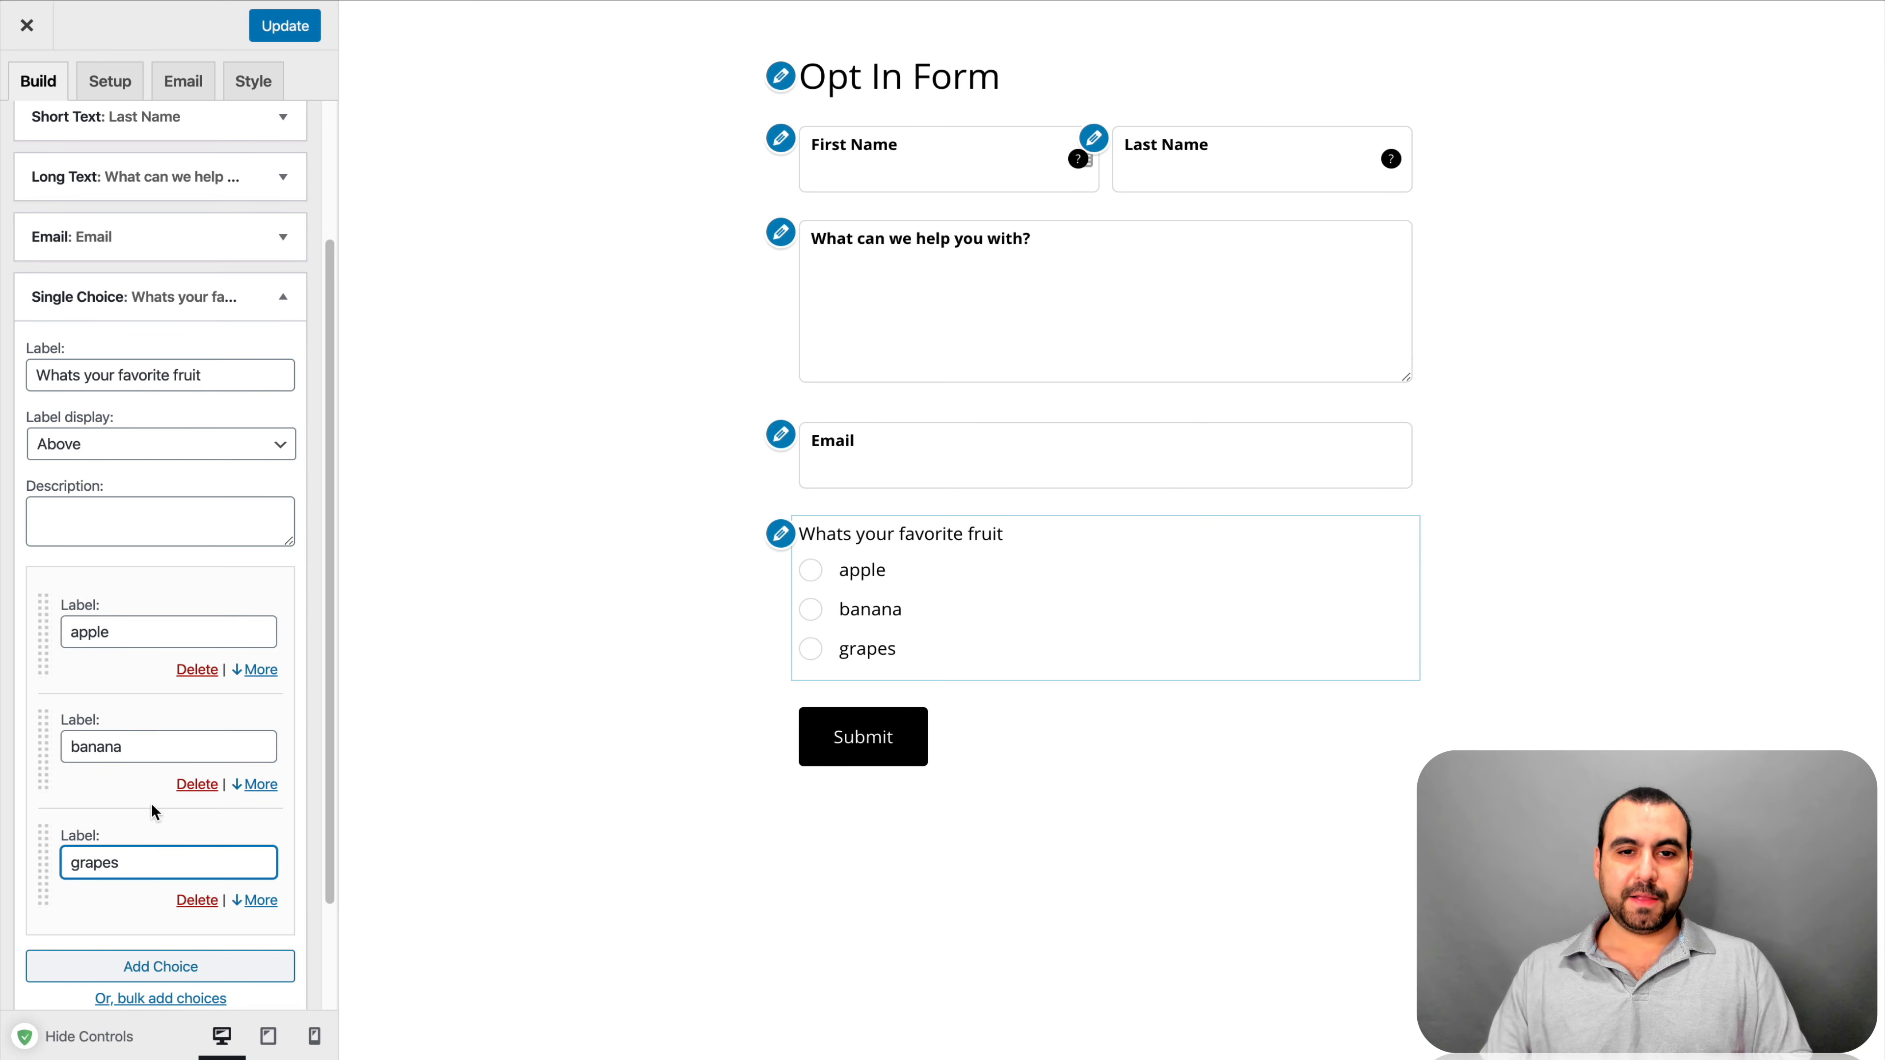
# Untick This is required so the fruit question is optional
pyautogui.scroll(-2, 154, 812)
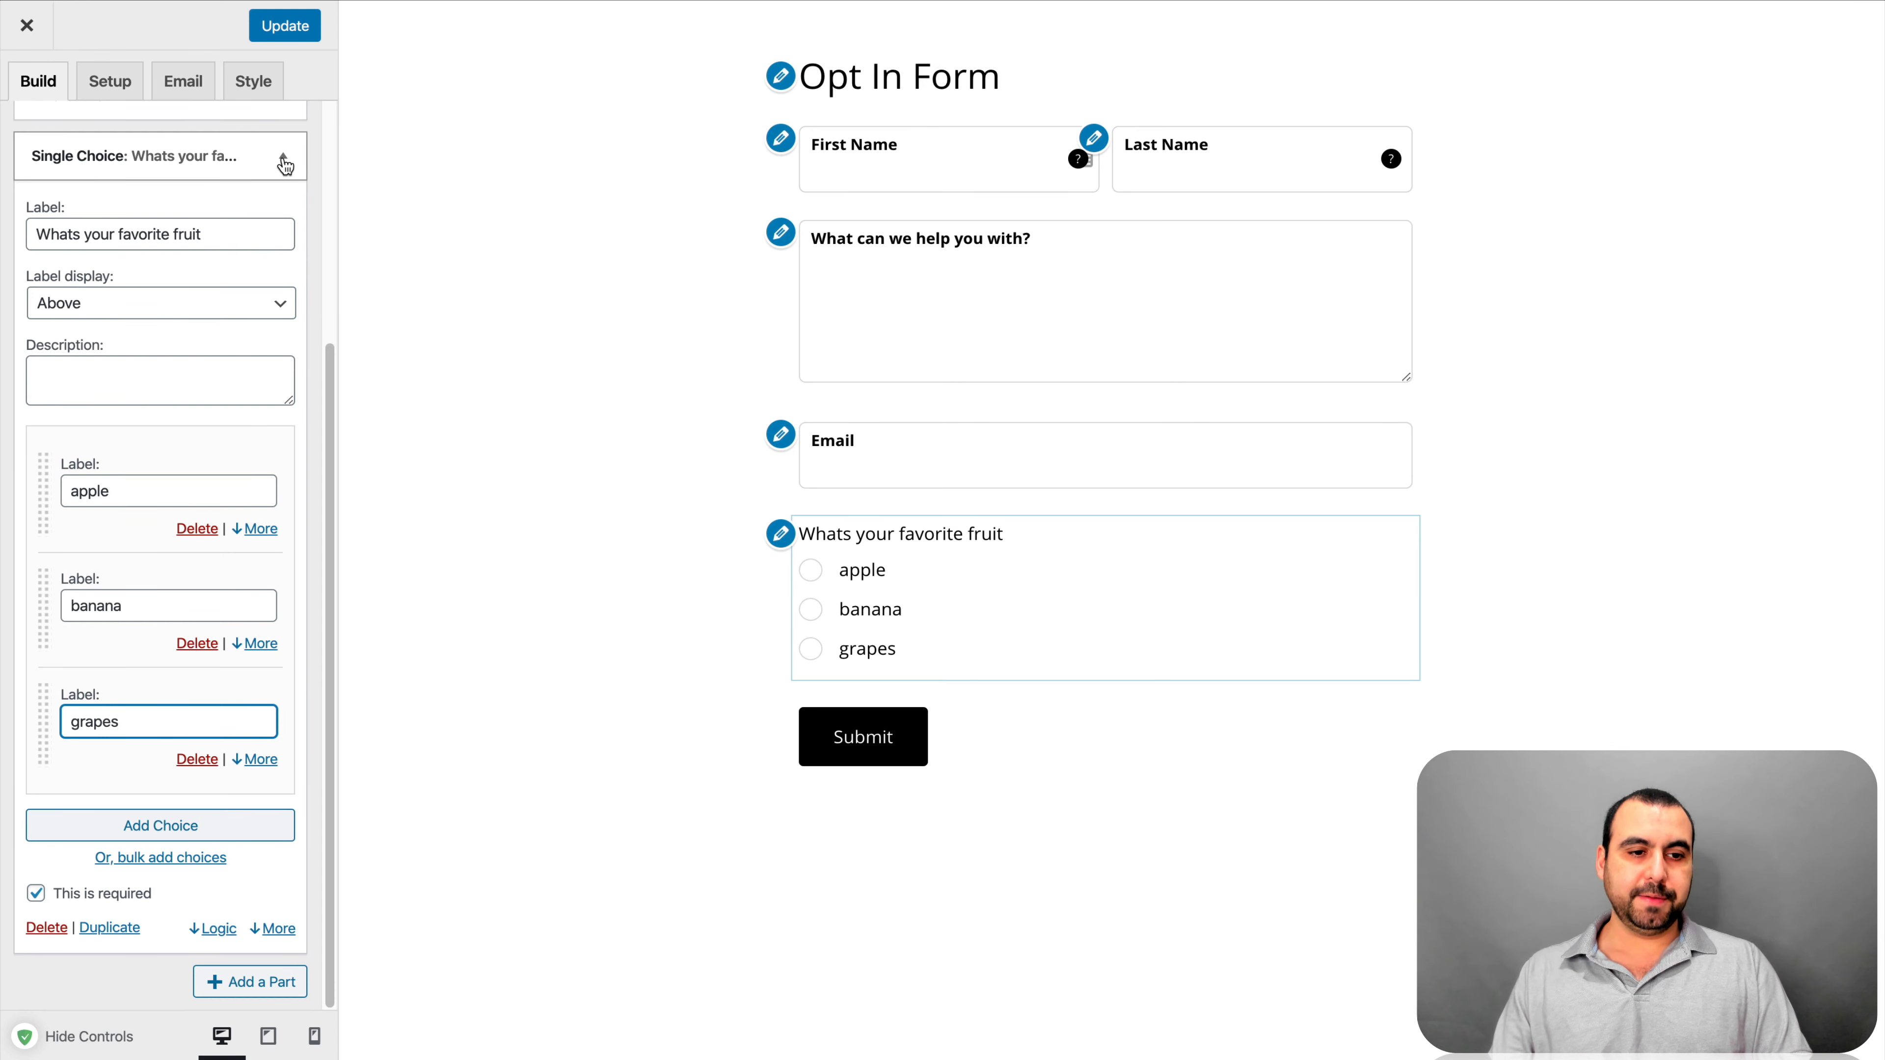
pyautogui.click(36, 893)
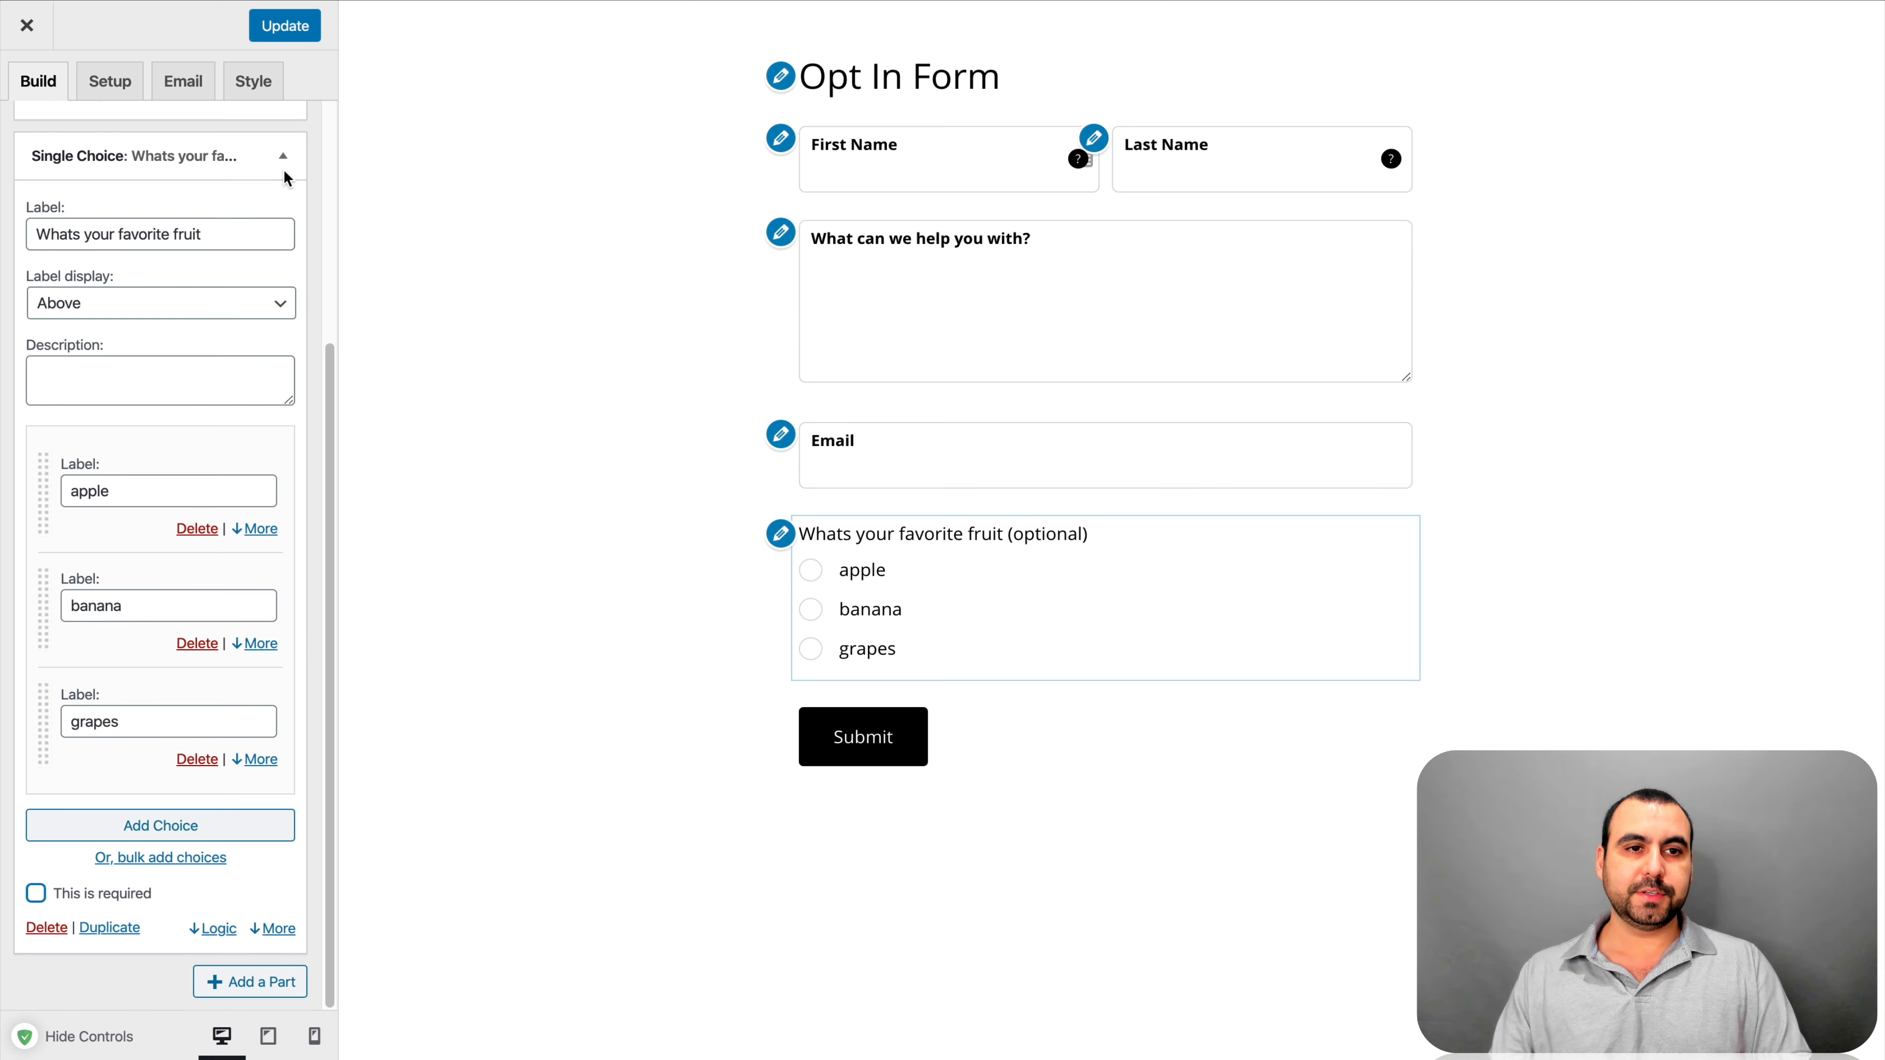
pyautogui.scroll(4, 284, 159)
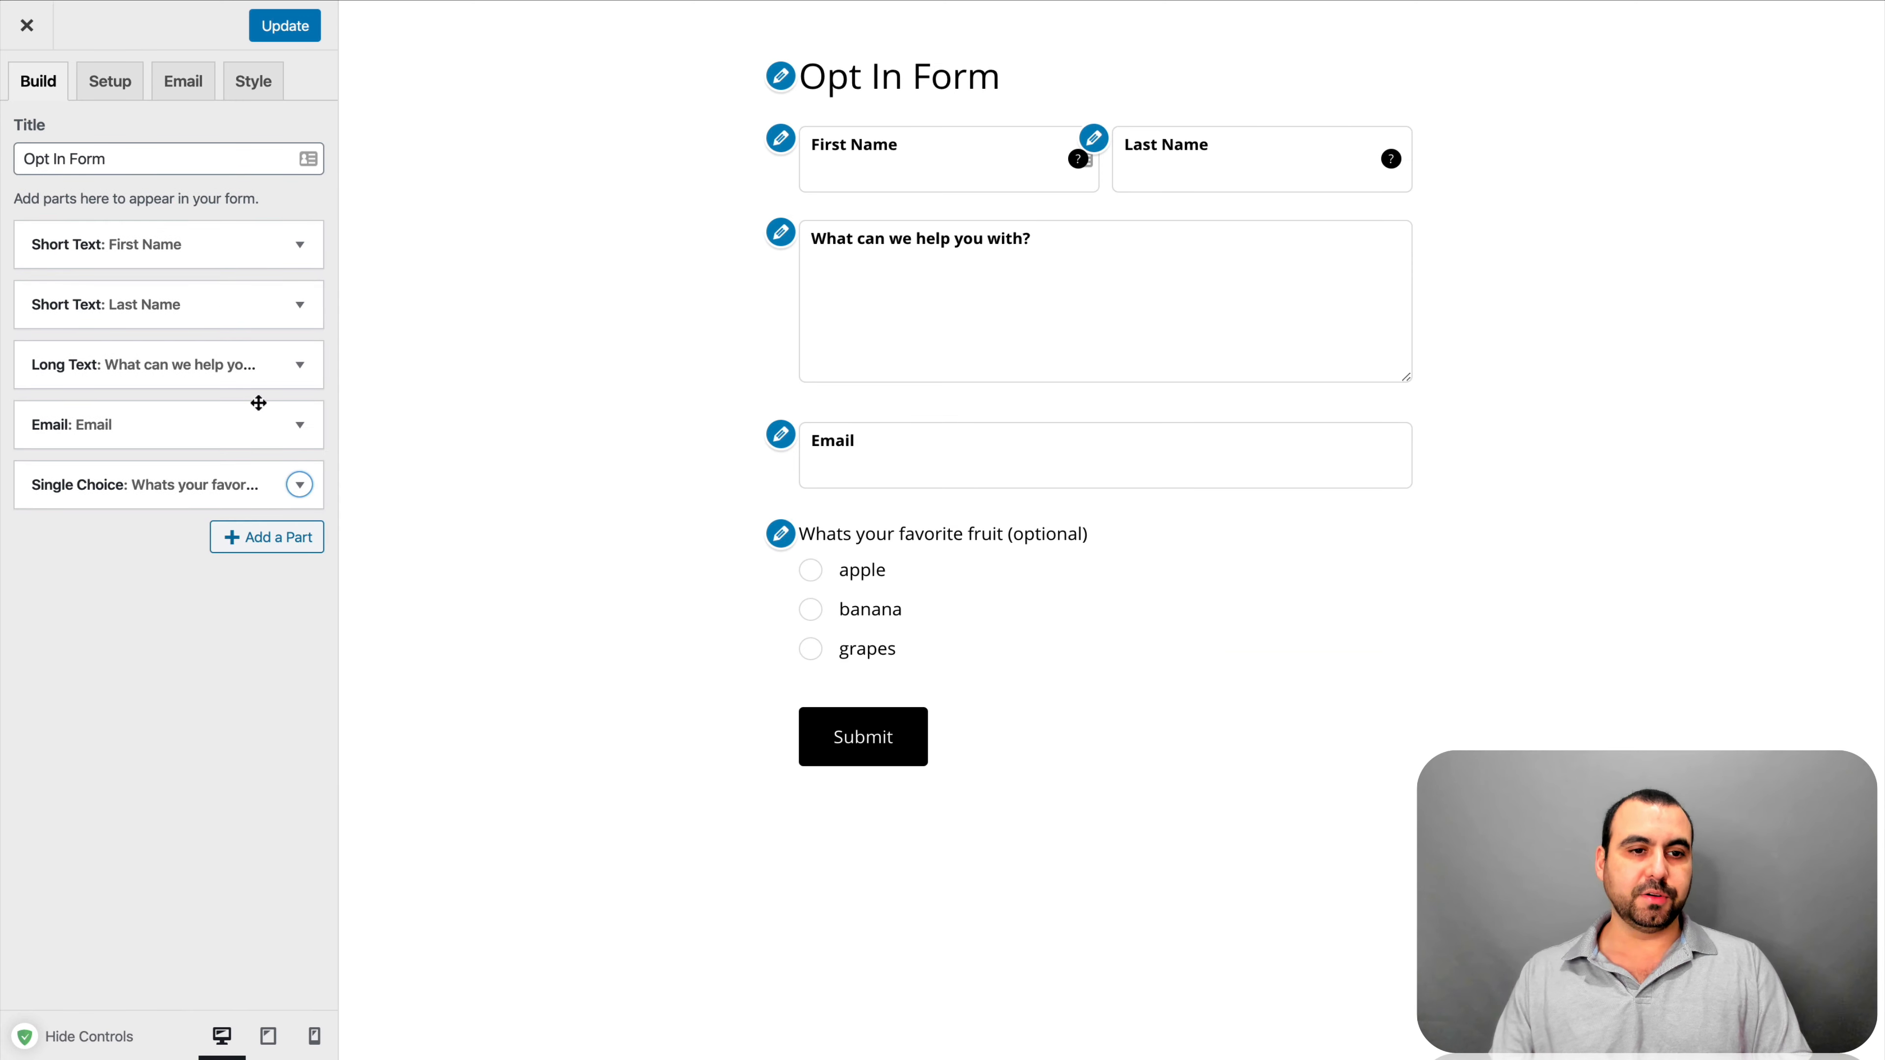
# Add a Multiple Choice part labelled 'WHat is your favorite colors'
pyautogui.click(300, 542)
pyautogui.click(471, 548)
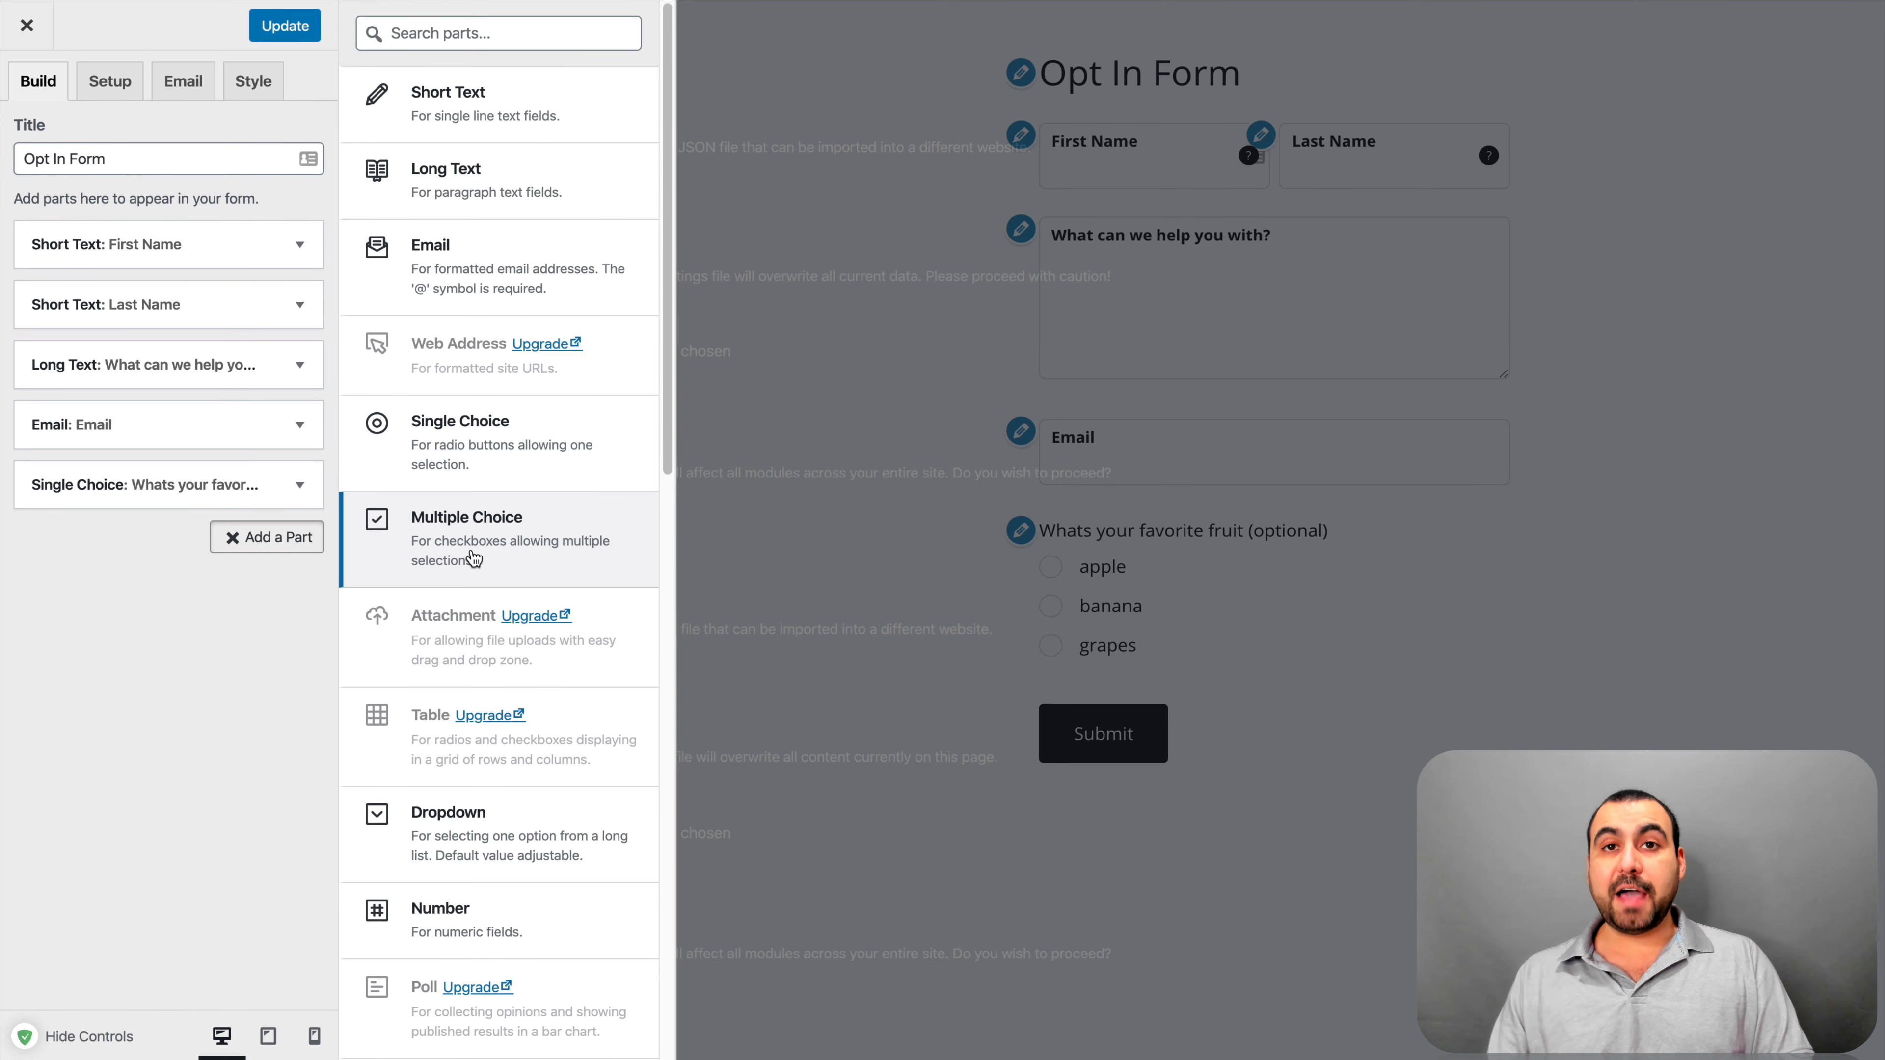
pyautogui.scroll(-2, 274, 776)
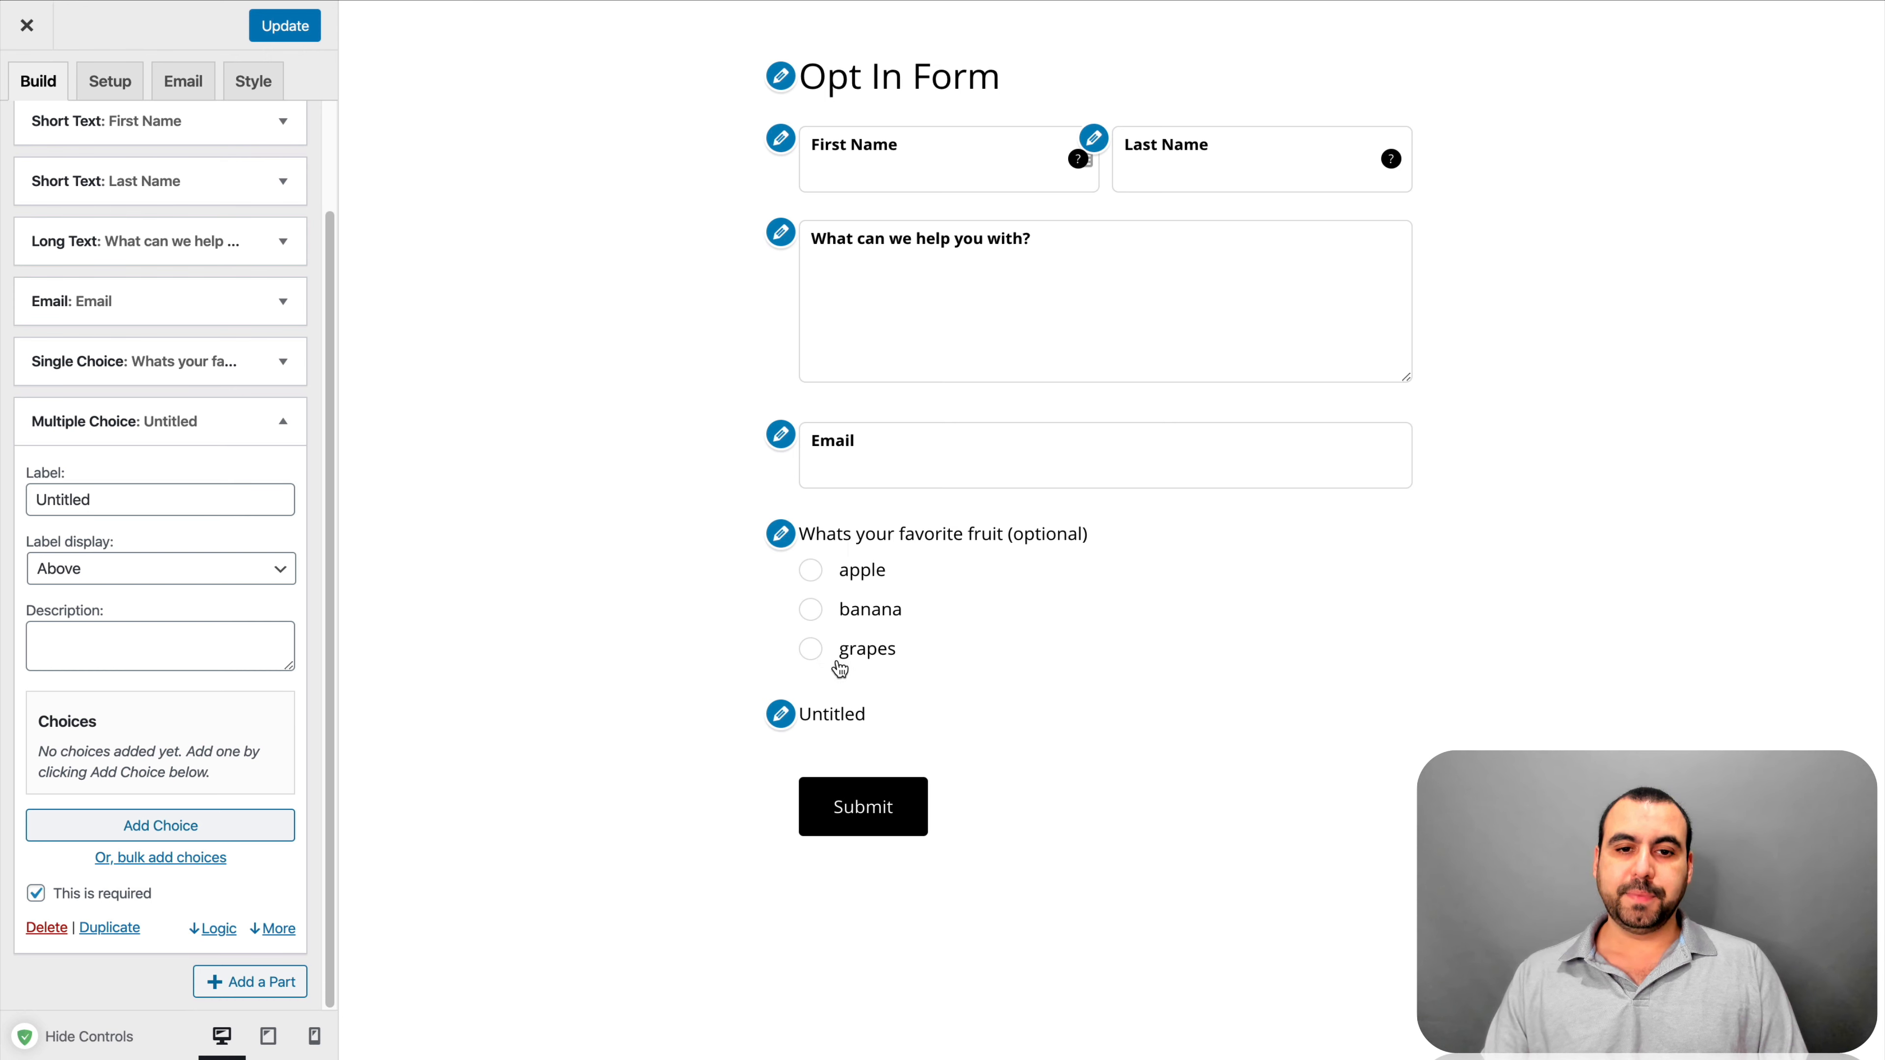
pyautogui.doubleClick(173, 498)
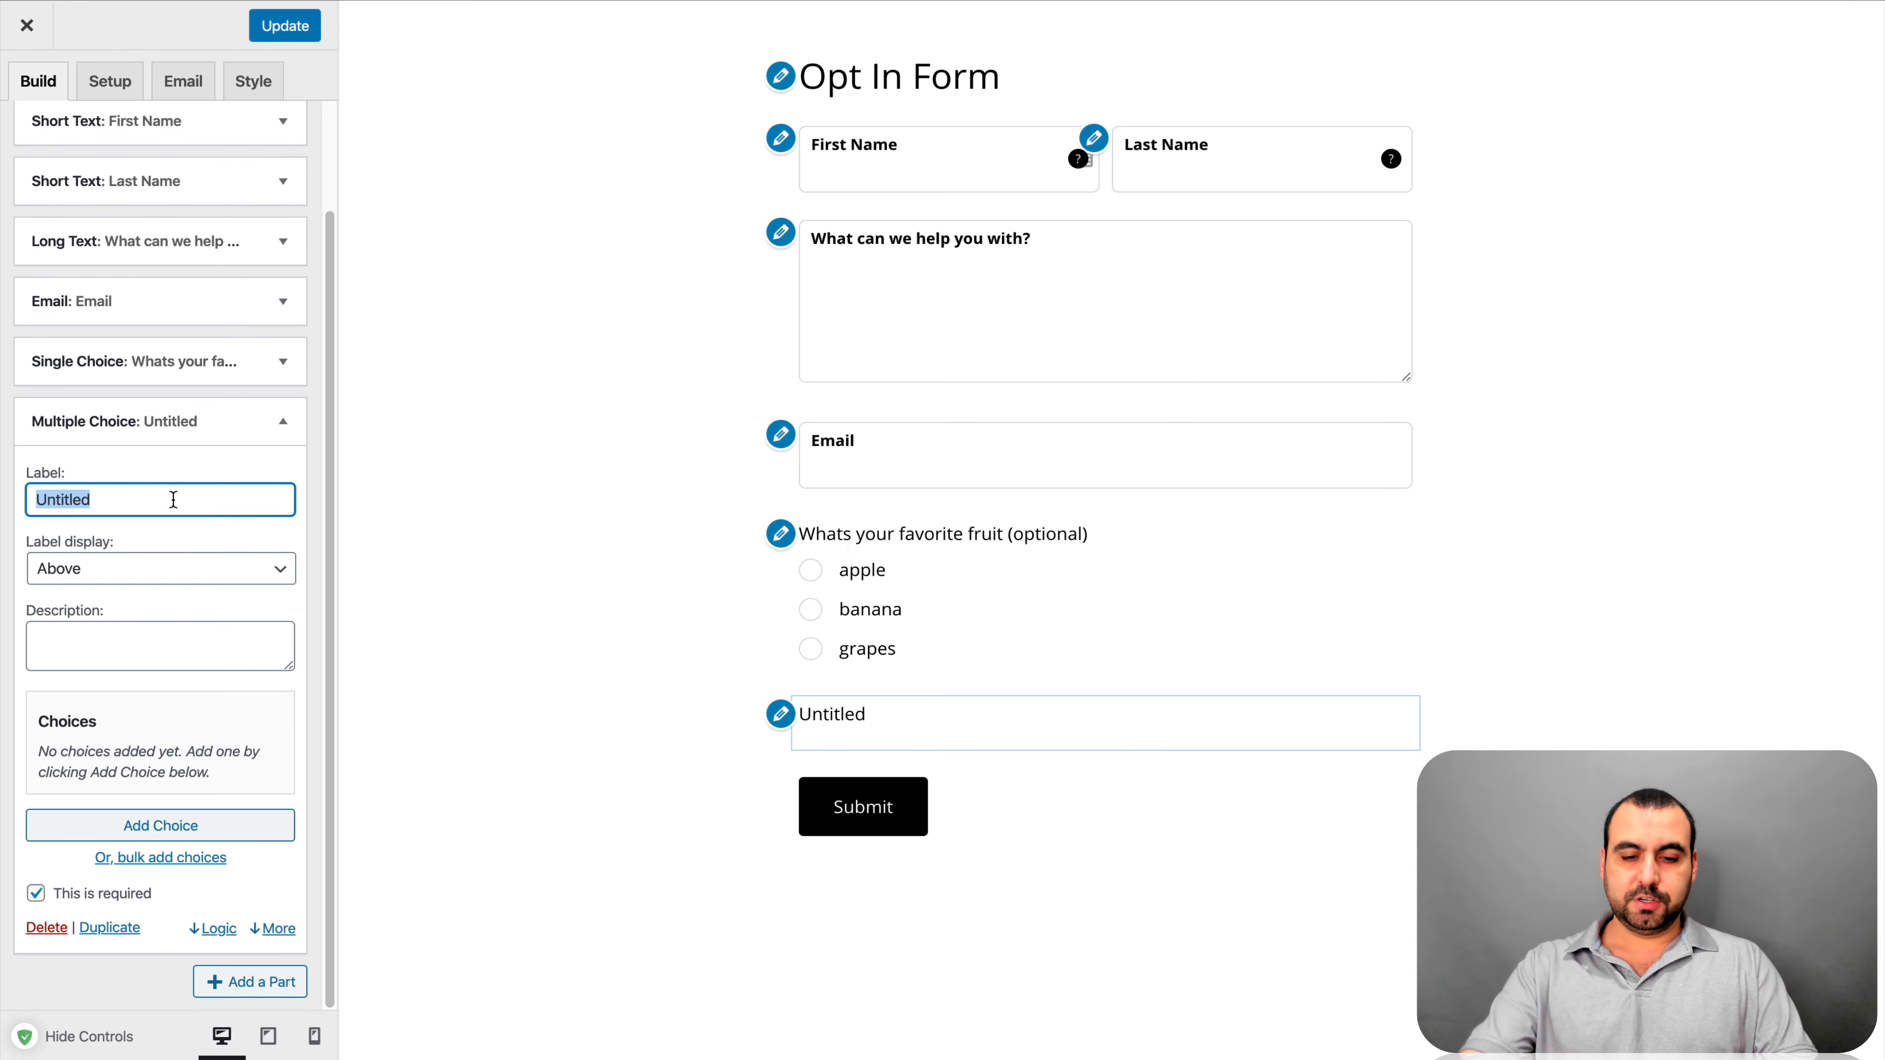
pyautogui.write('WHat')
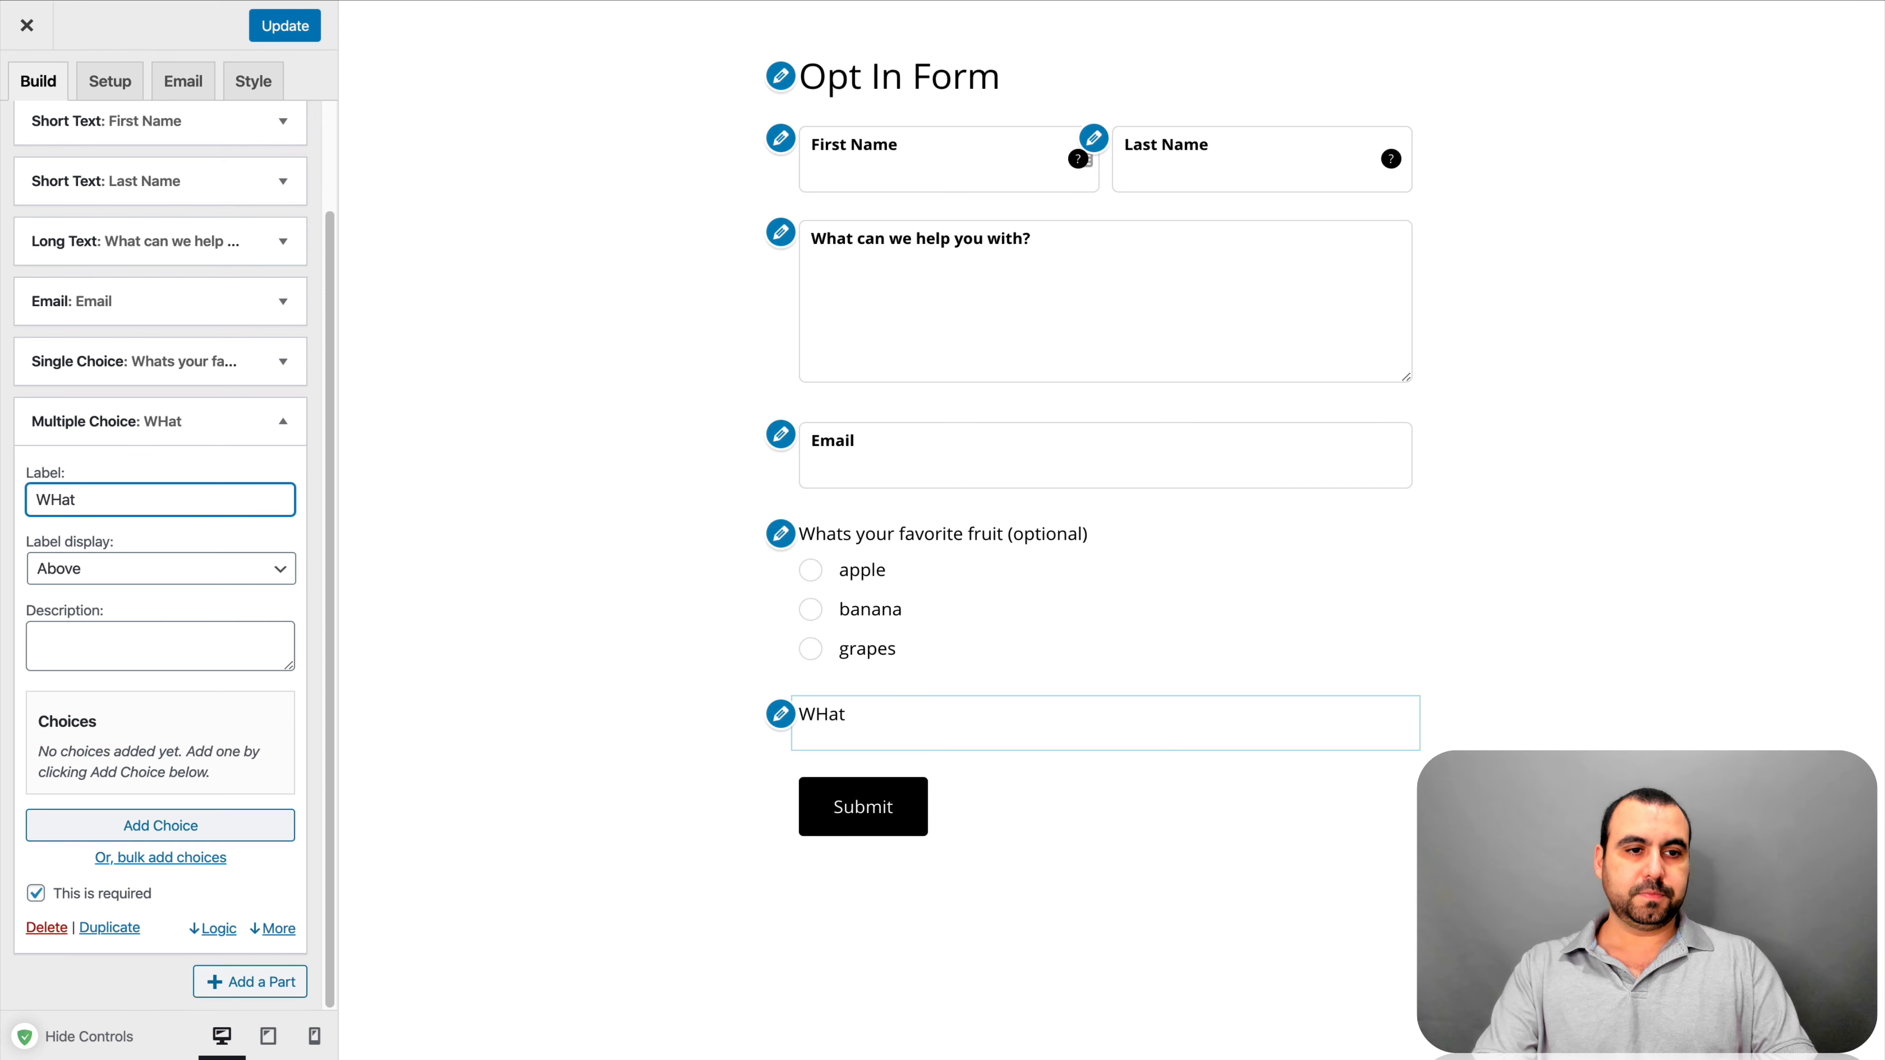
pyautogui.write(' us is your fa')
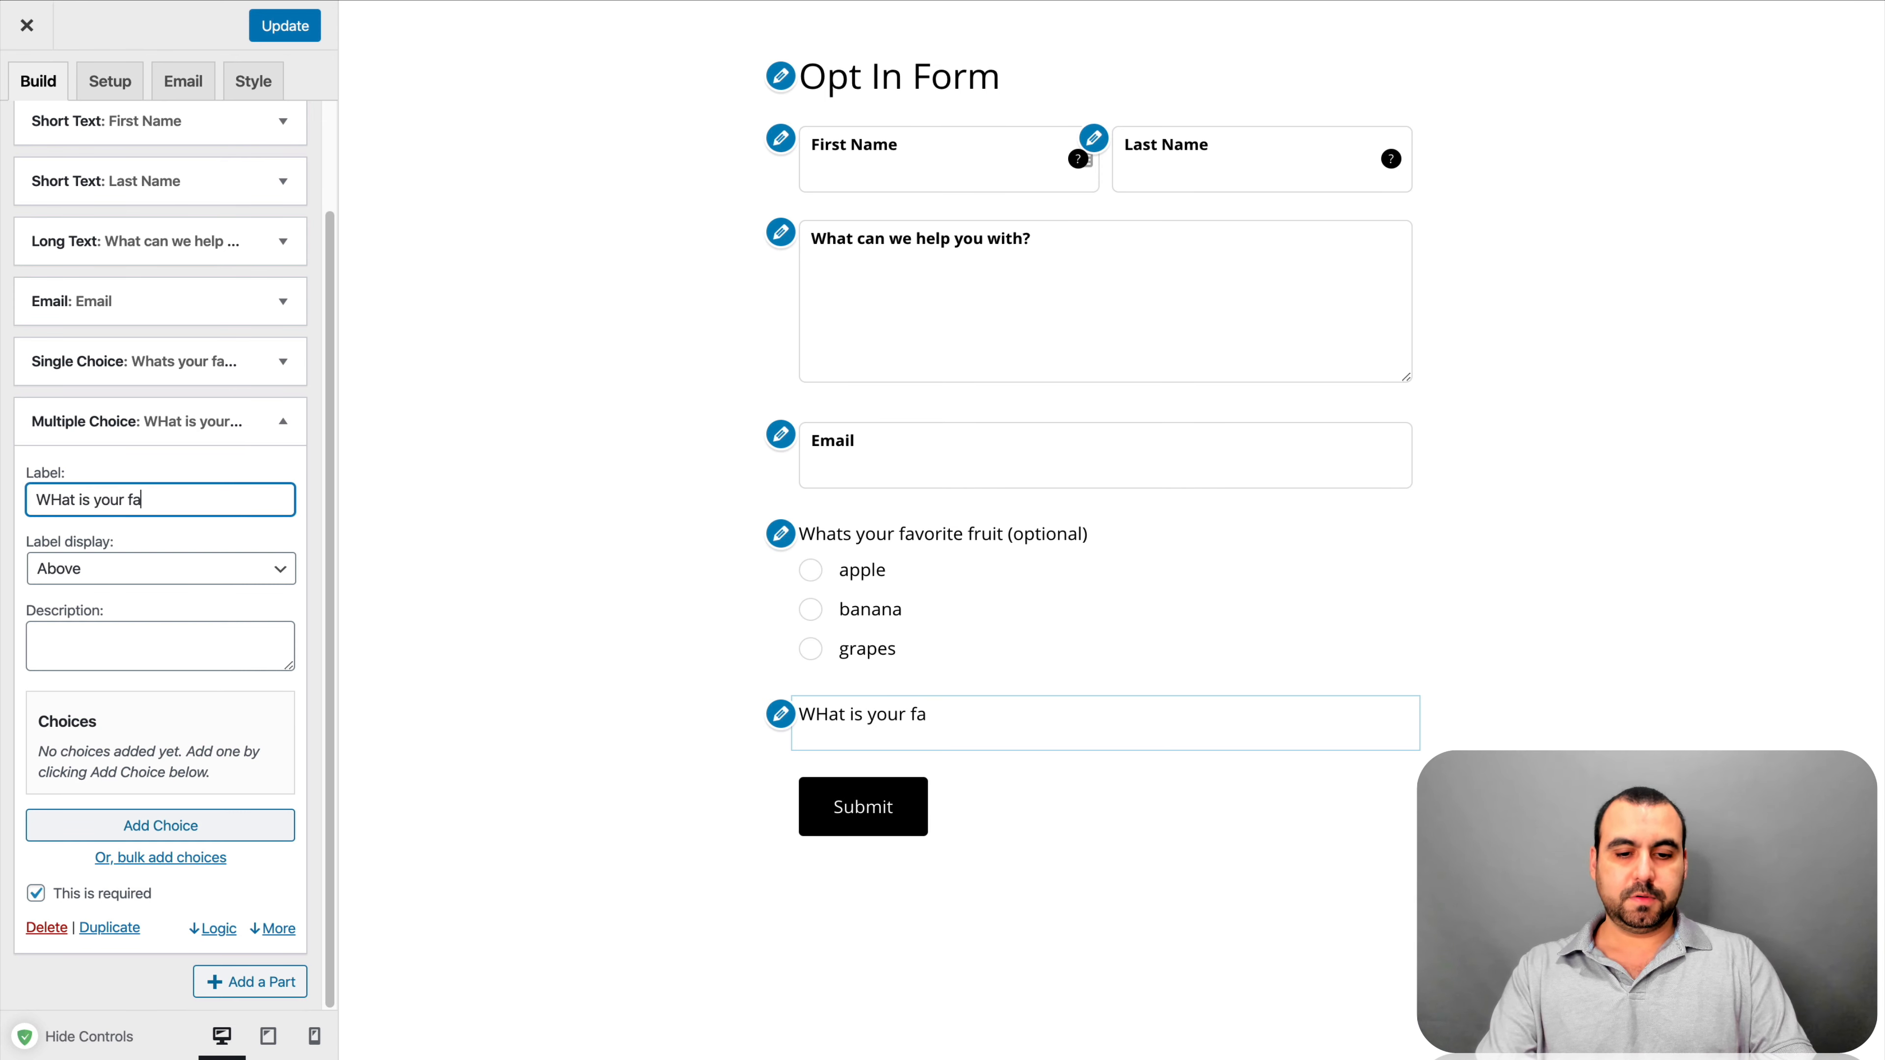
pyautogui.write('vorite colors')
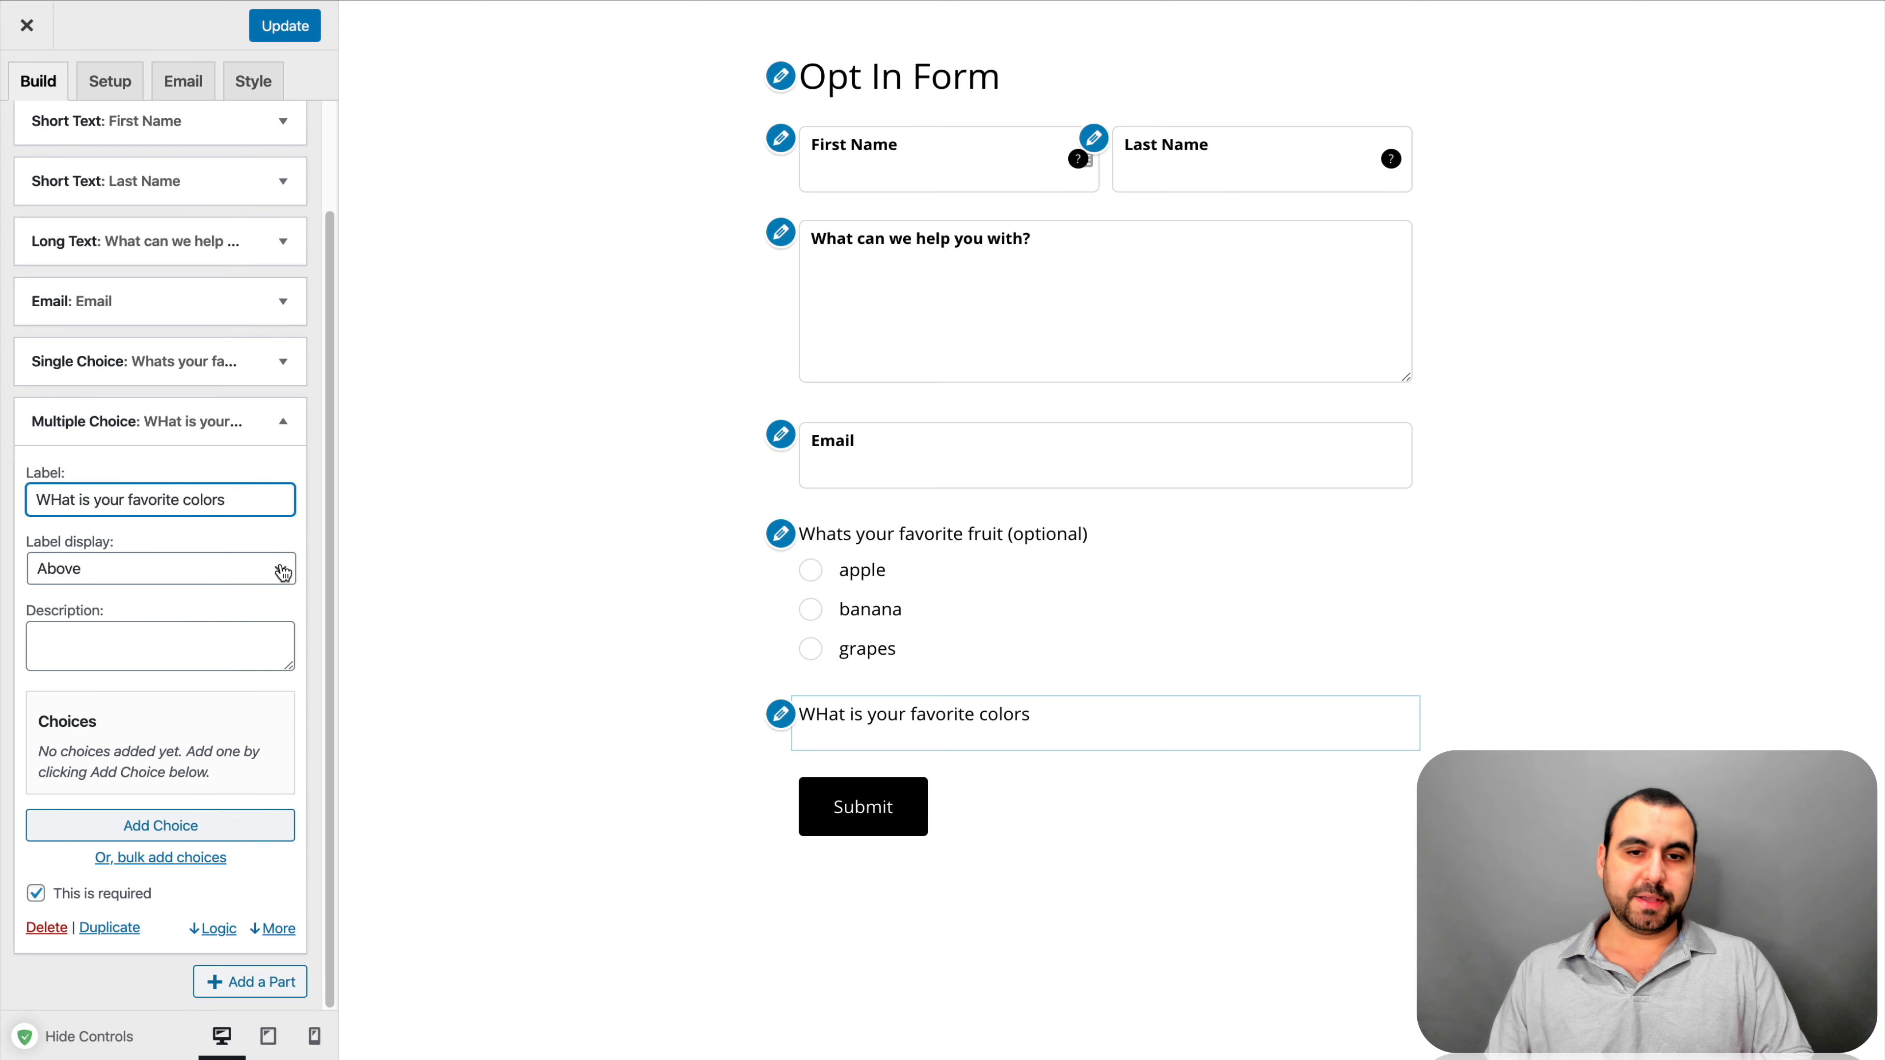
# Add checkbox options greeen, blue, purple and black to the colour question
pyautogui.click(192, 823)
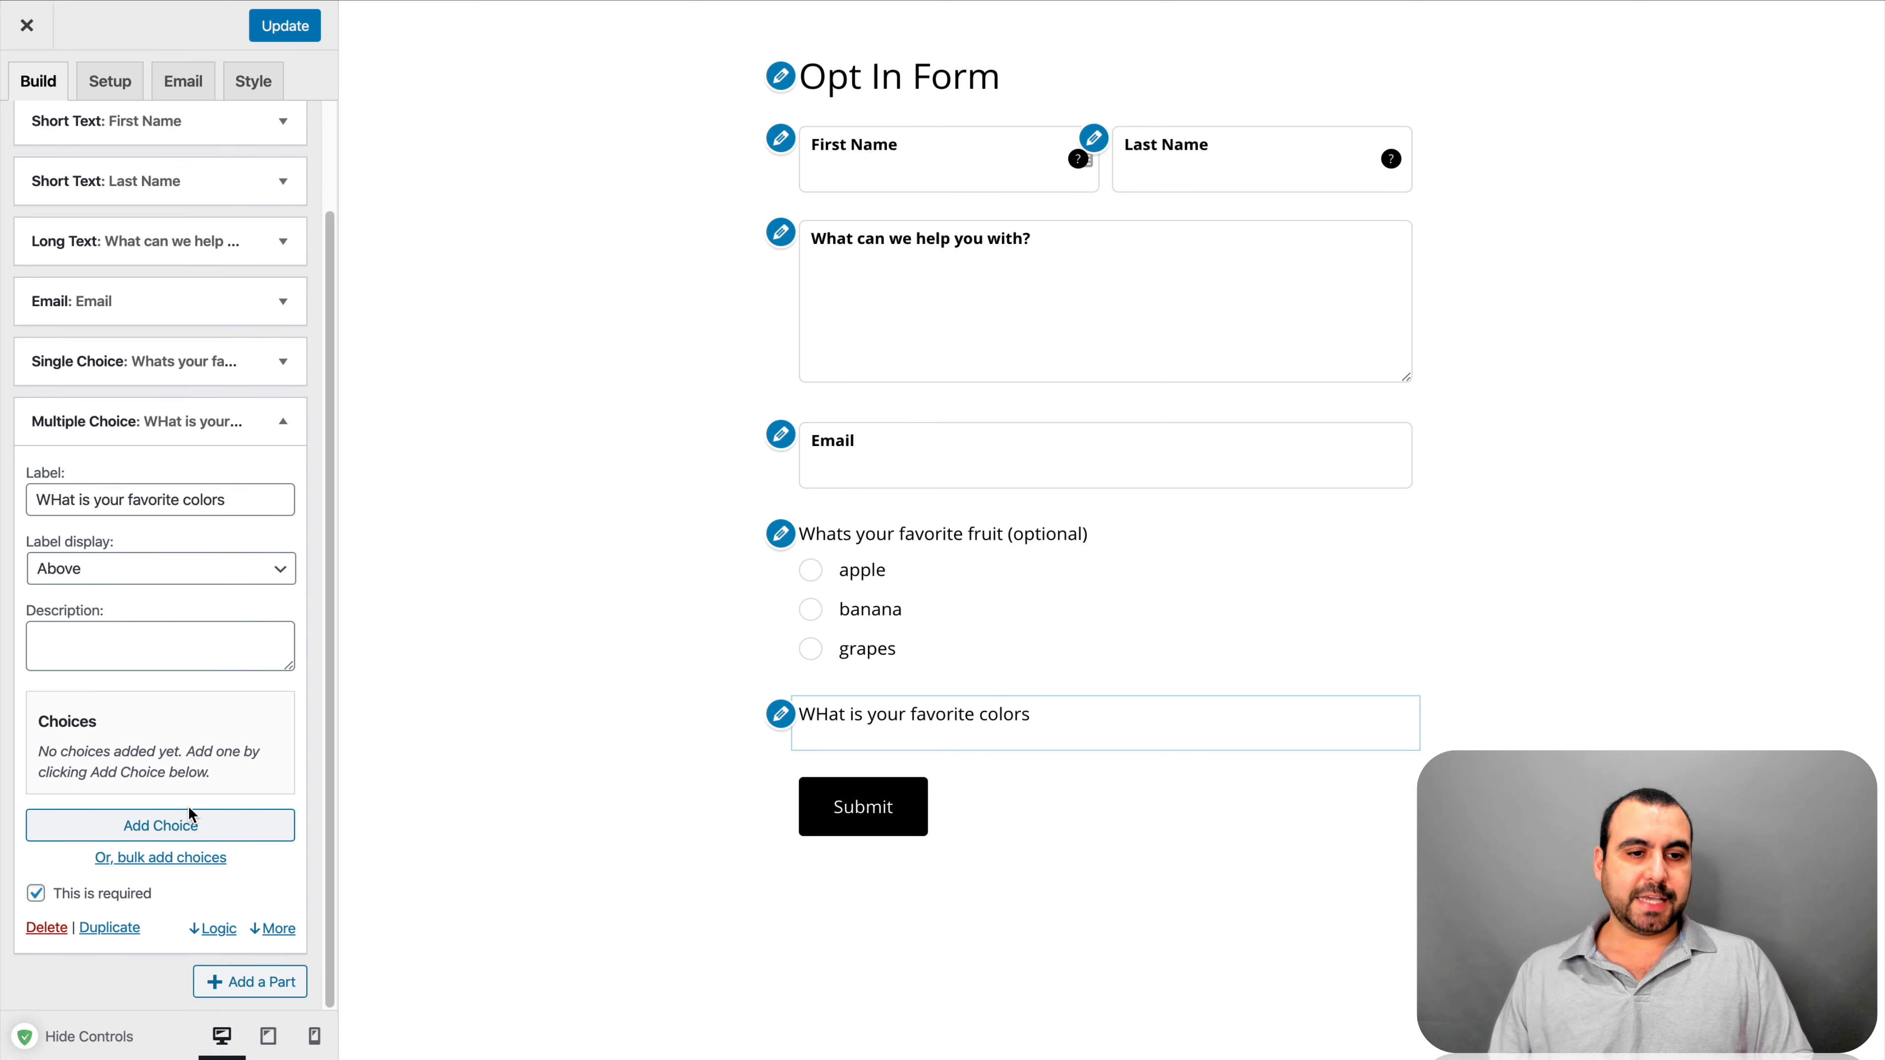
pyautogui.write('greeen')
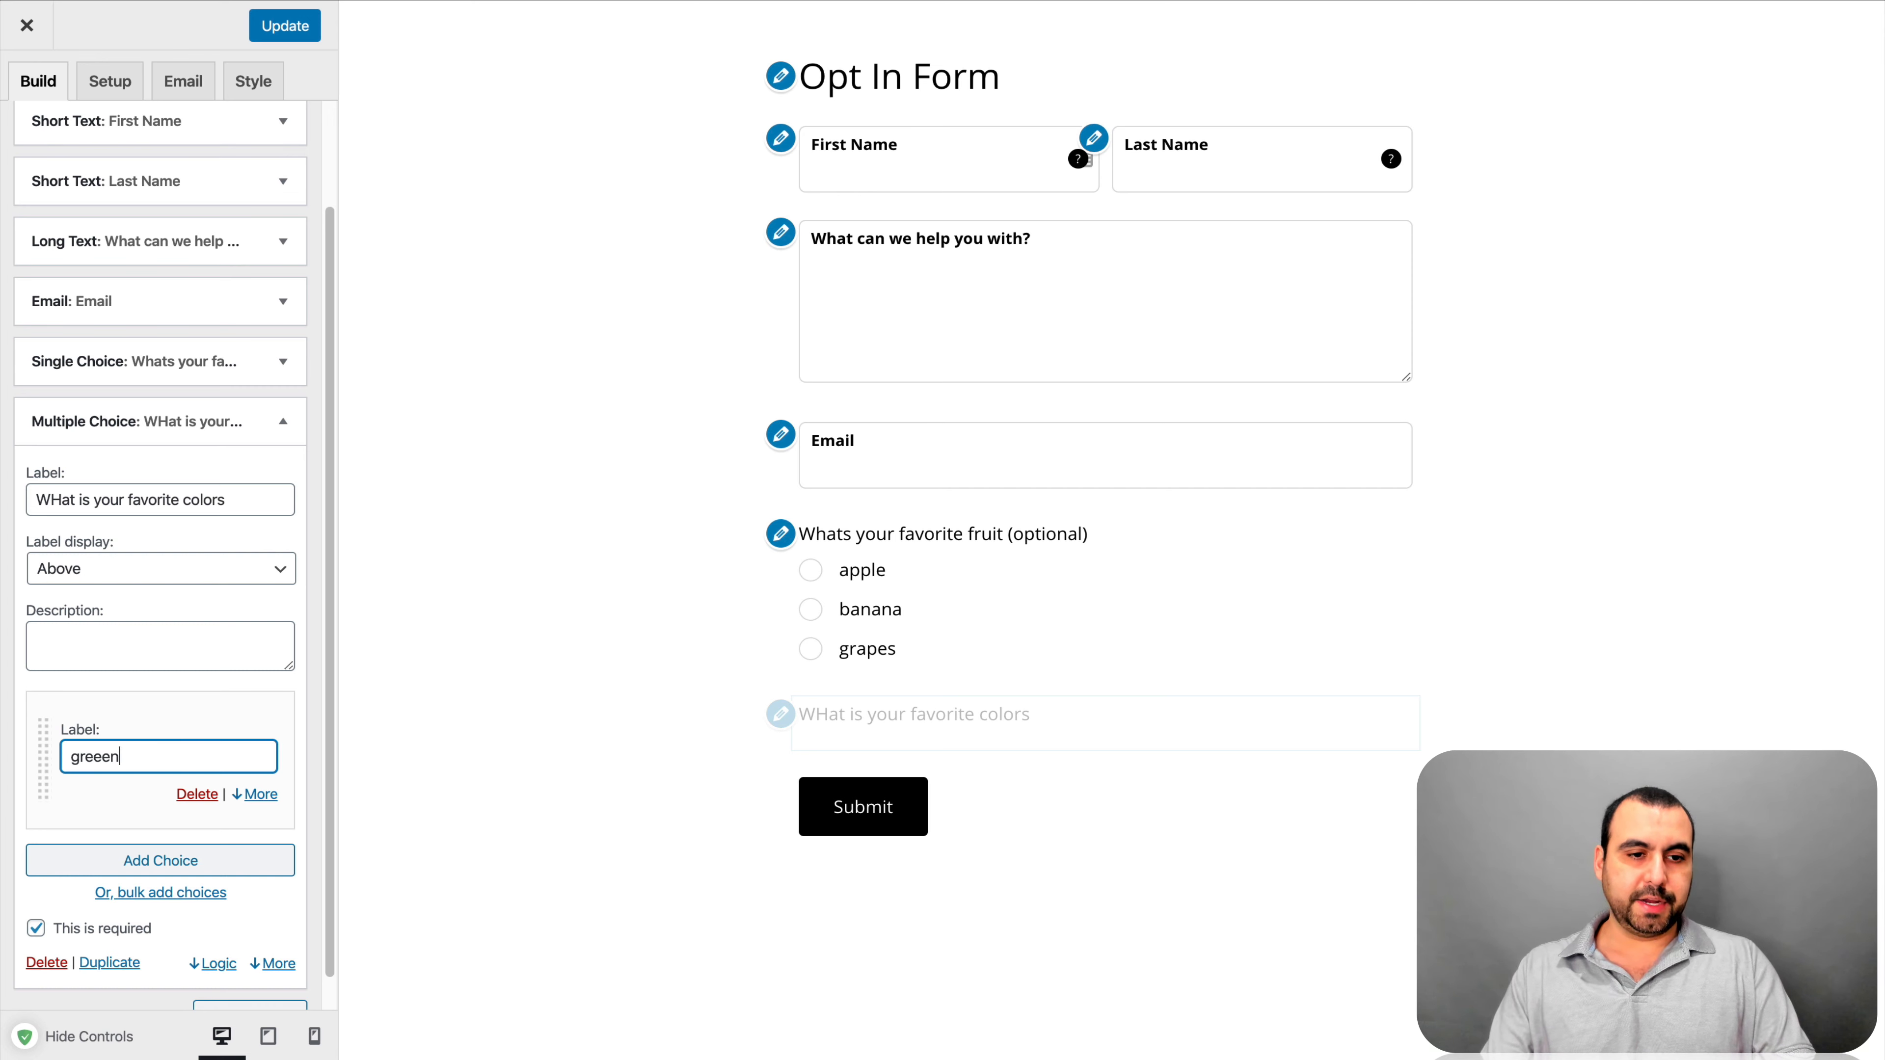
pyautogui.click(205, 869)
pyautogui.write('blu')
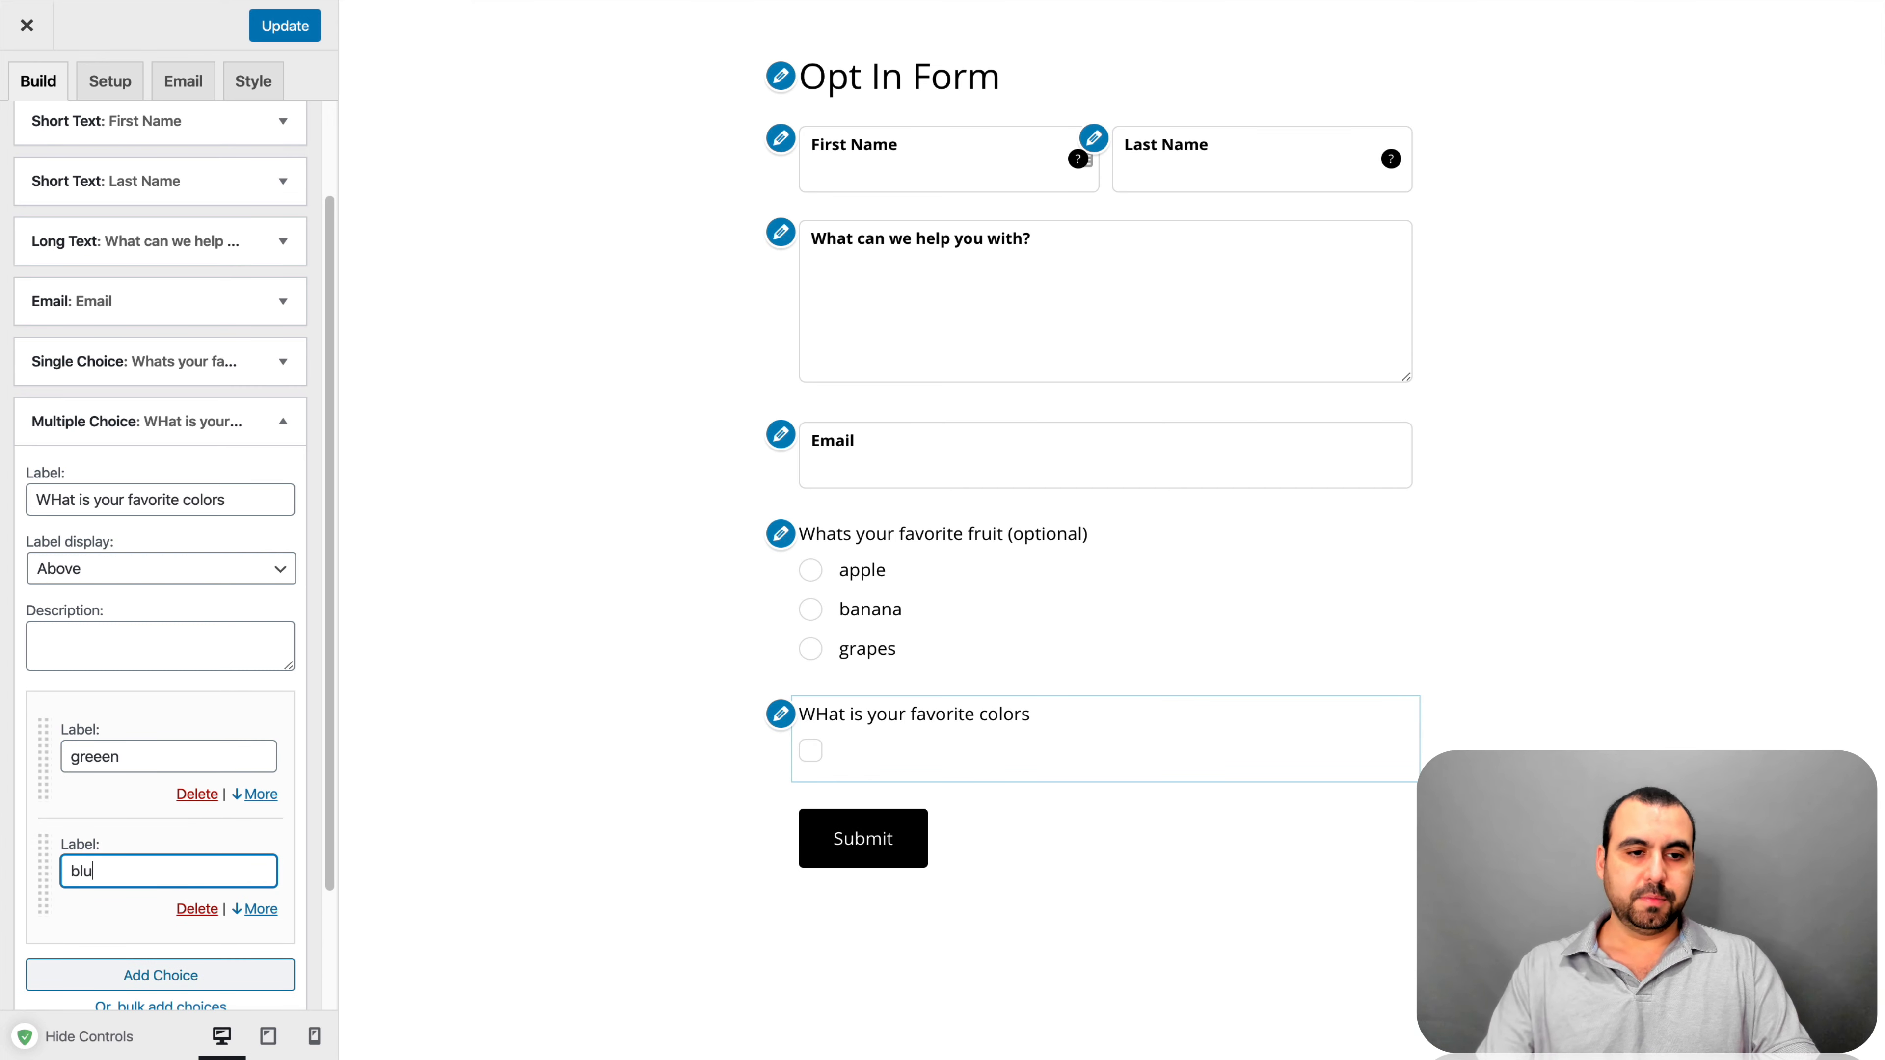
pyautogui.write('e')
pyautogui.click(191, 975)
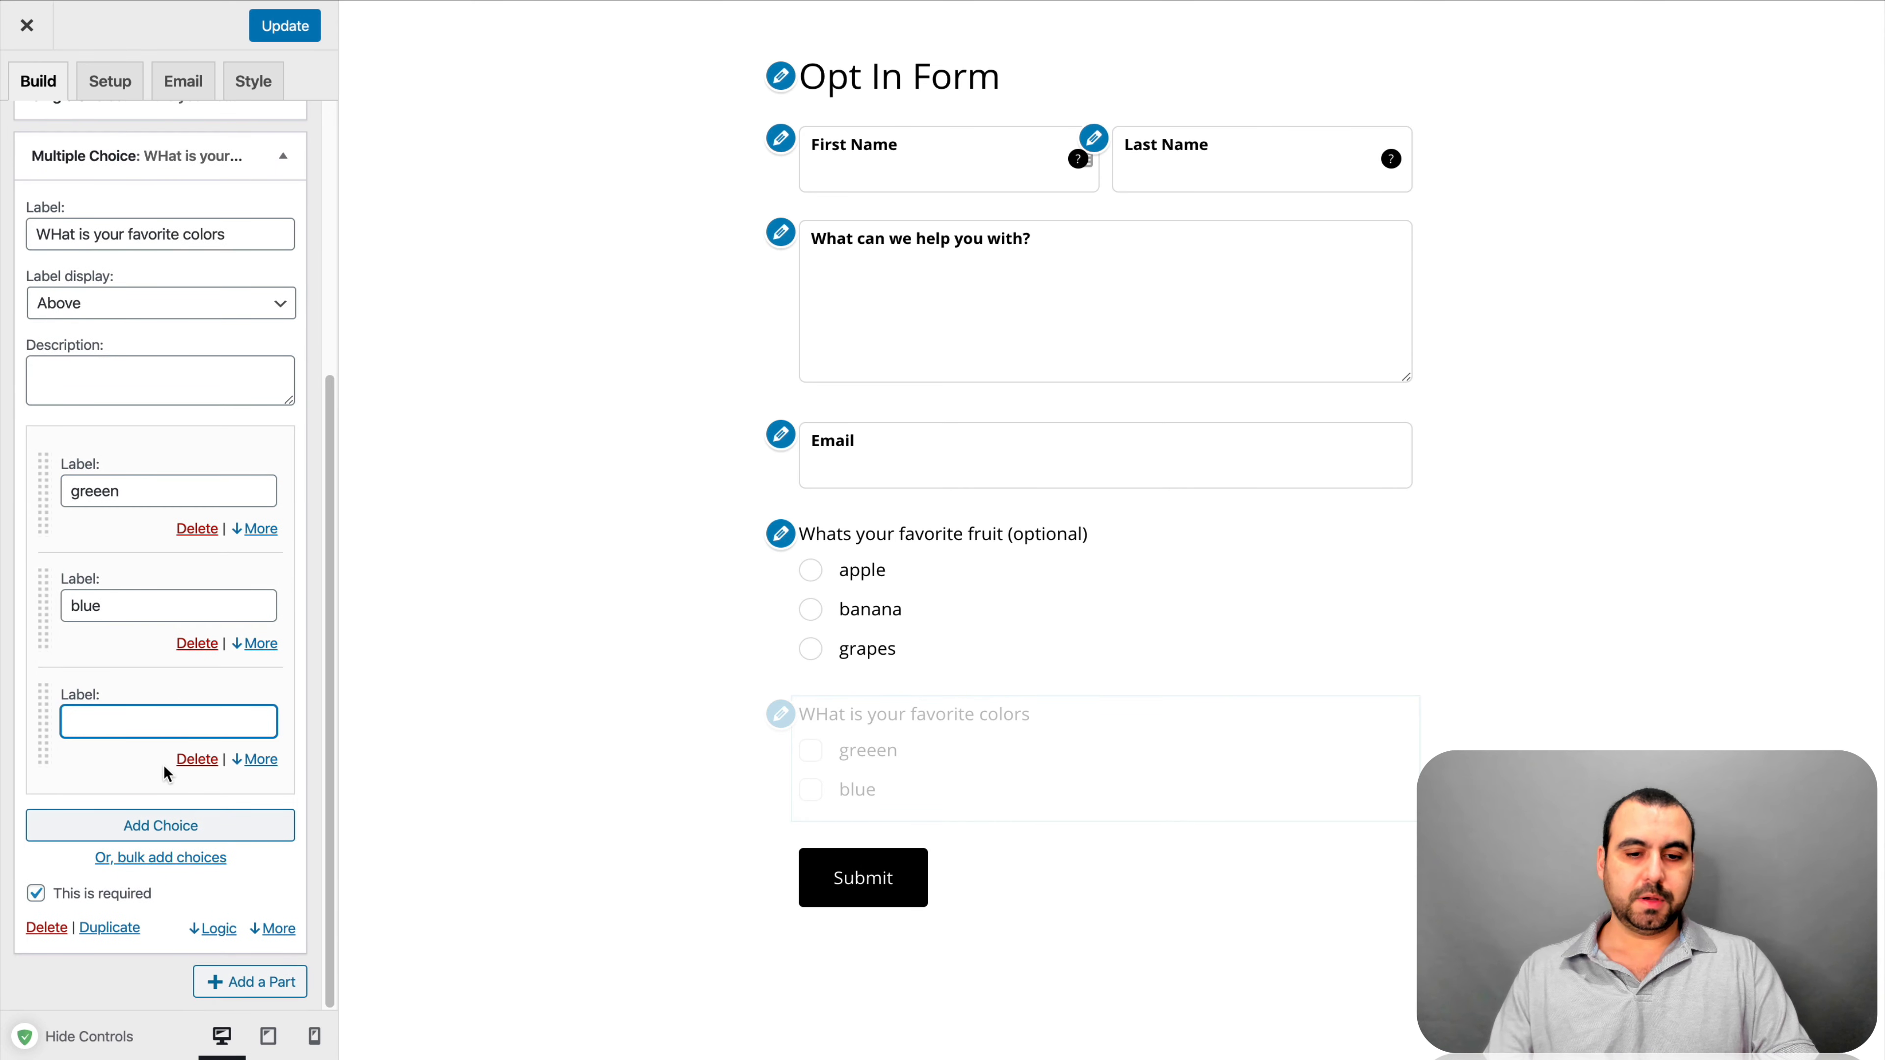
pyautogui.write('purple')
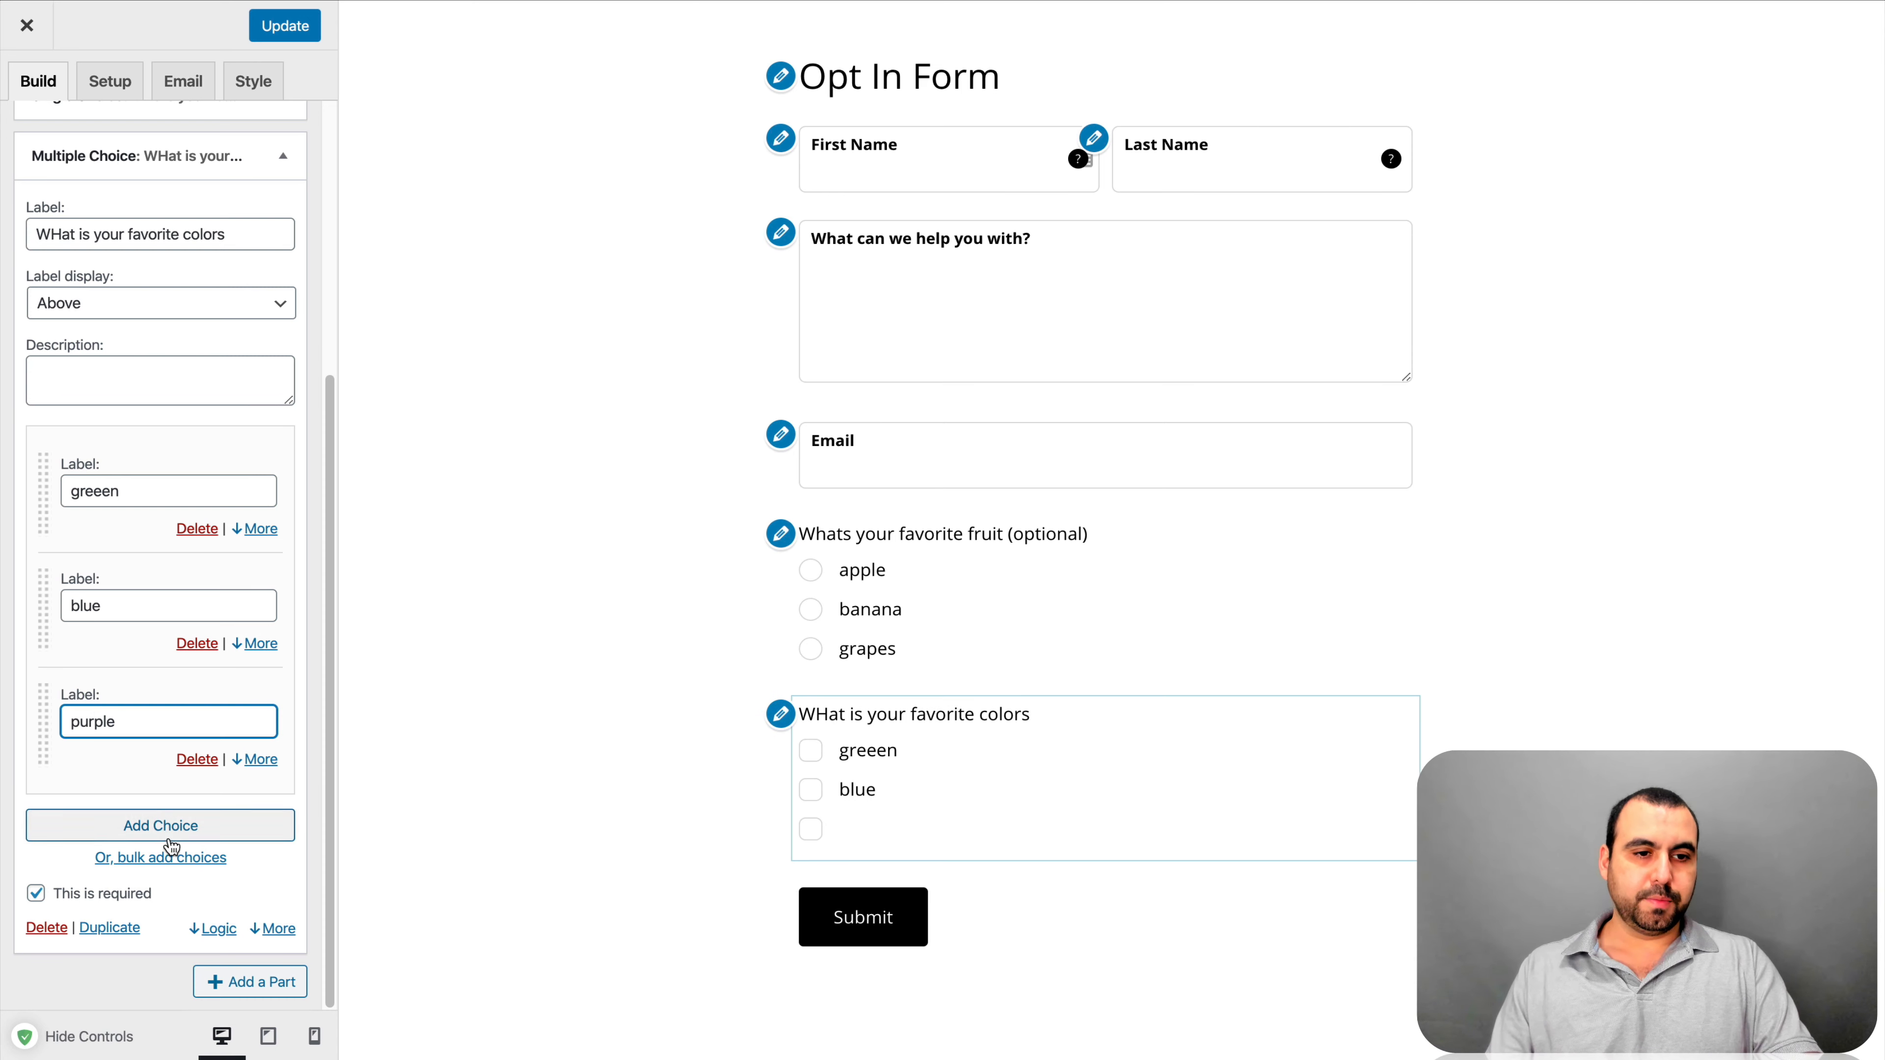
pyautogui.click(179, 826)
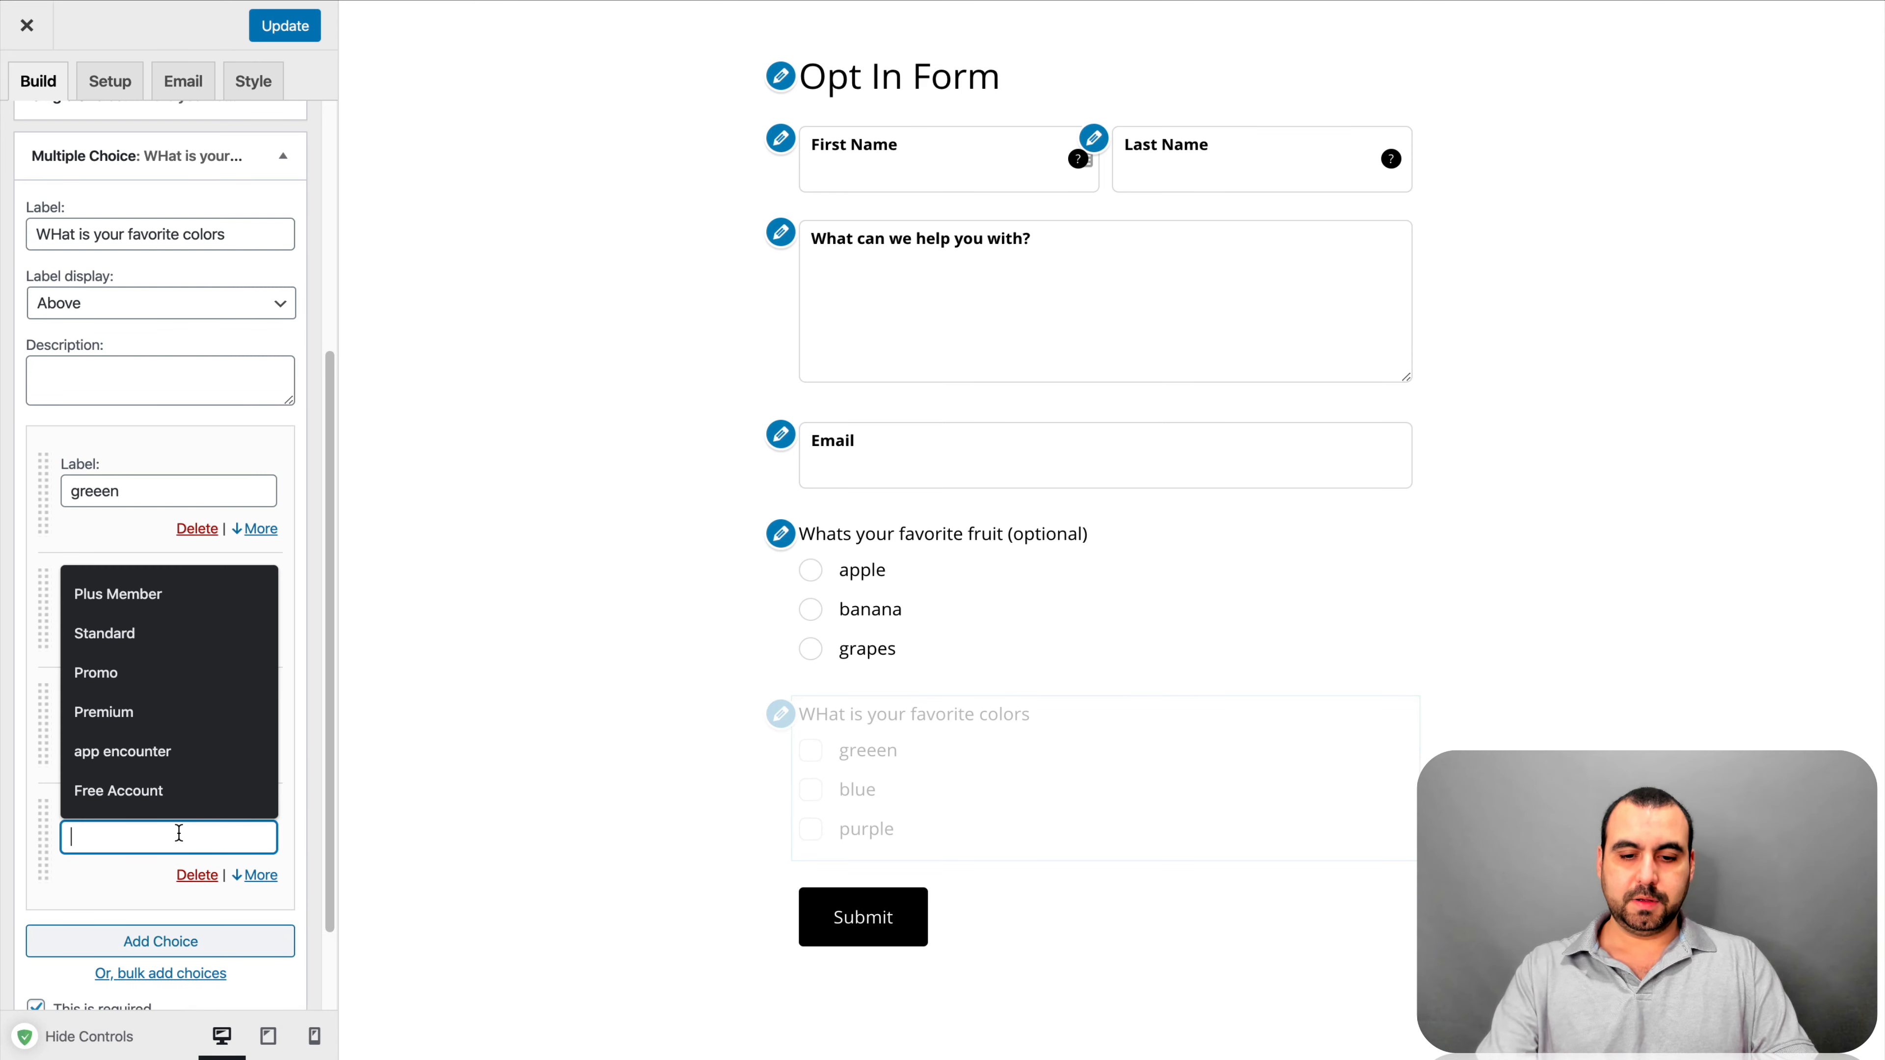
pyautogui.write('black')
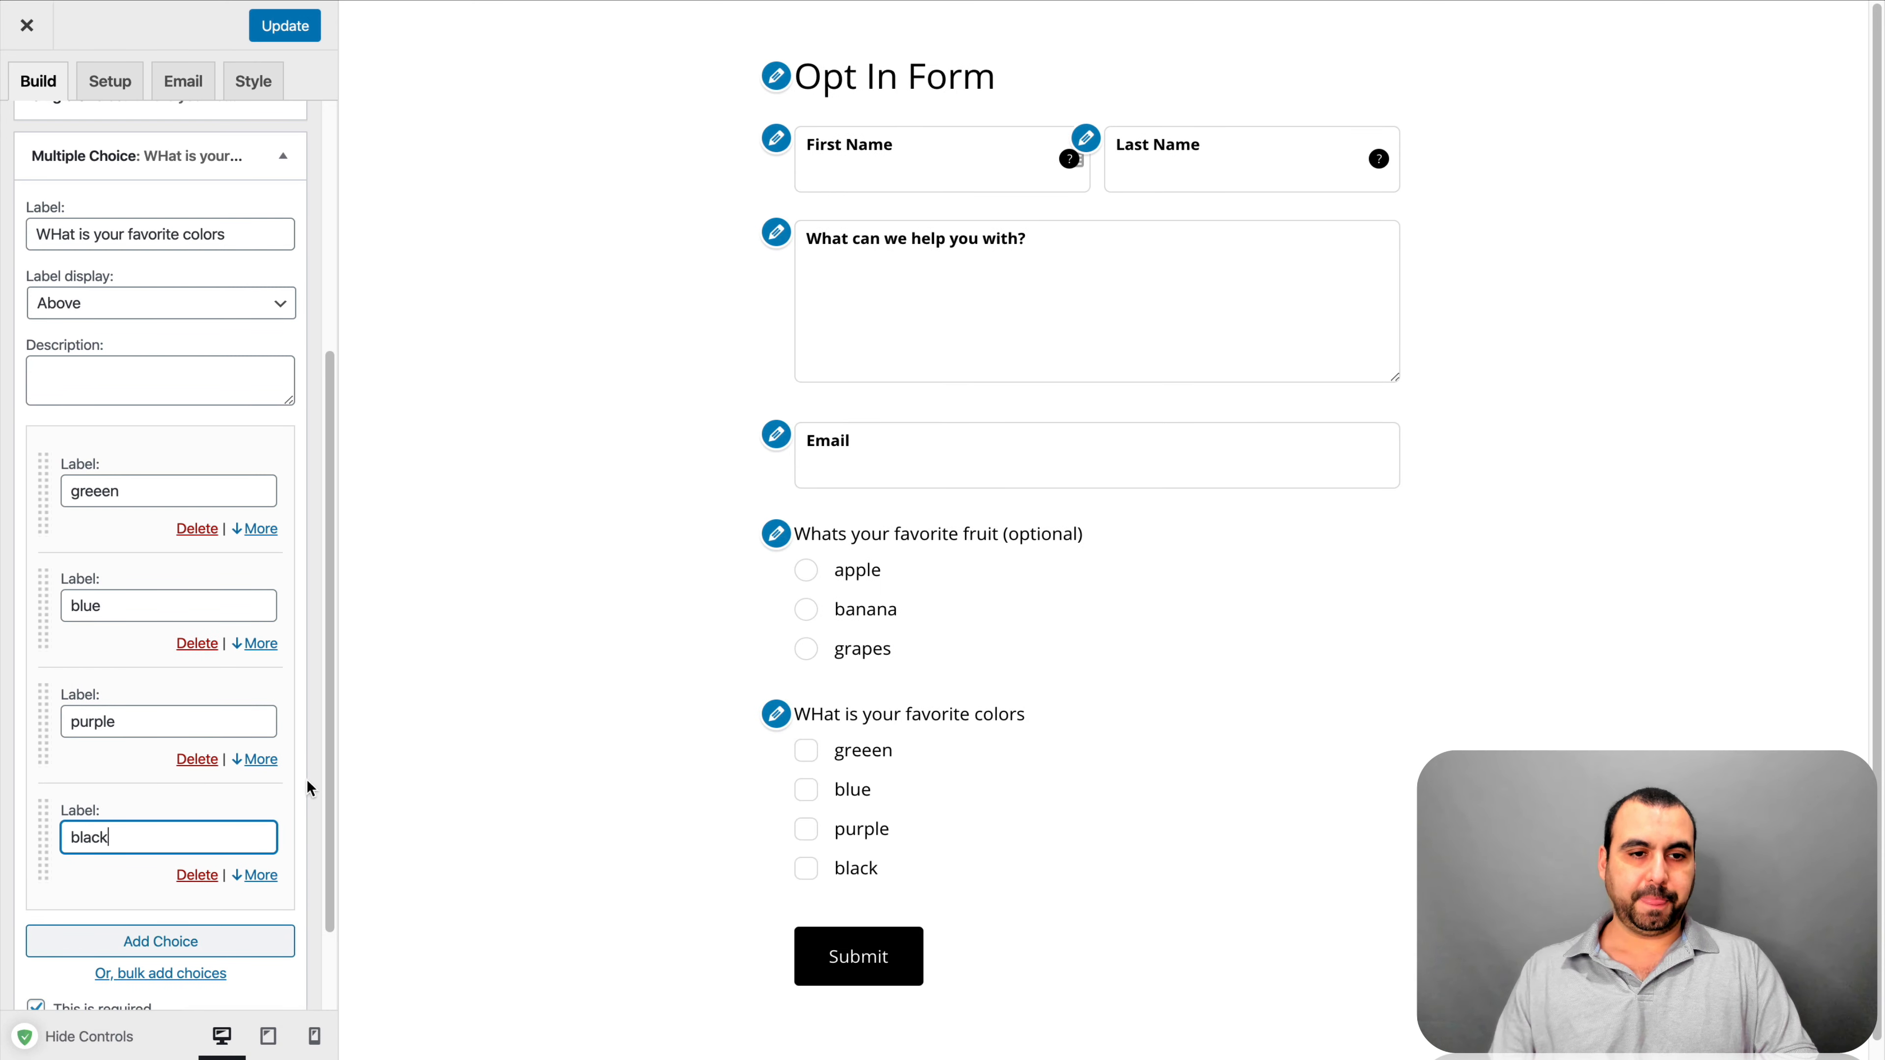
pyautogui.click(285, 156)
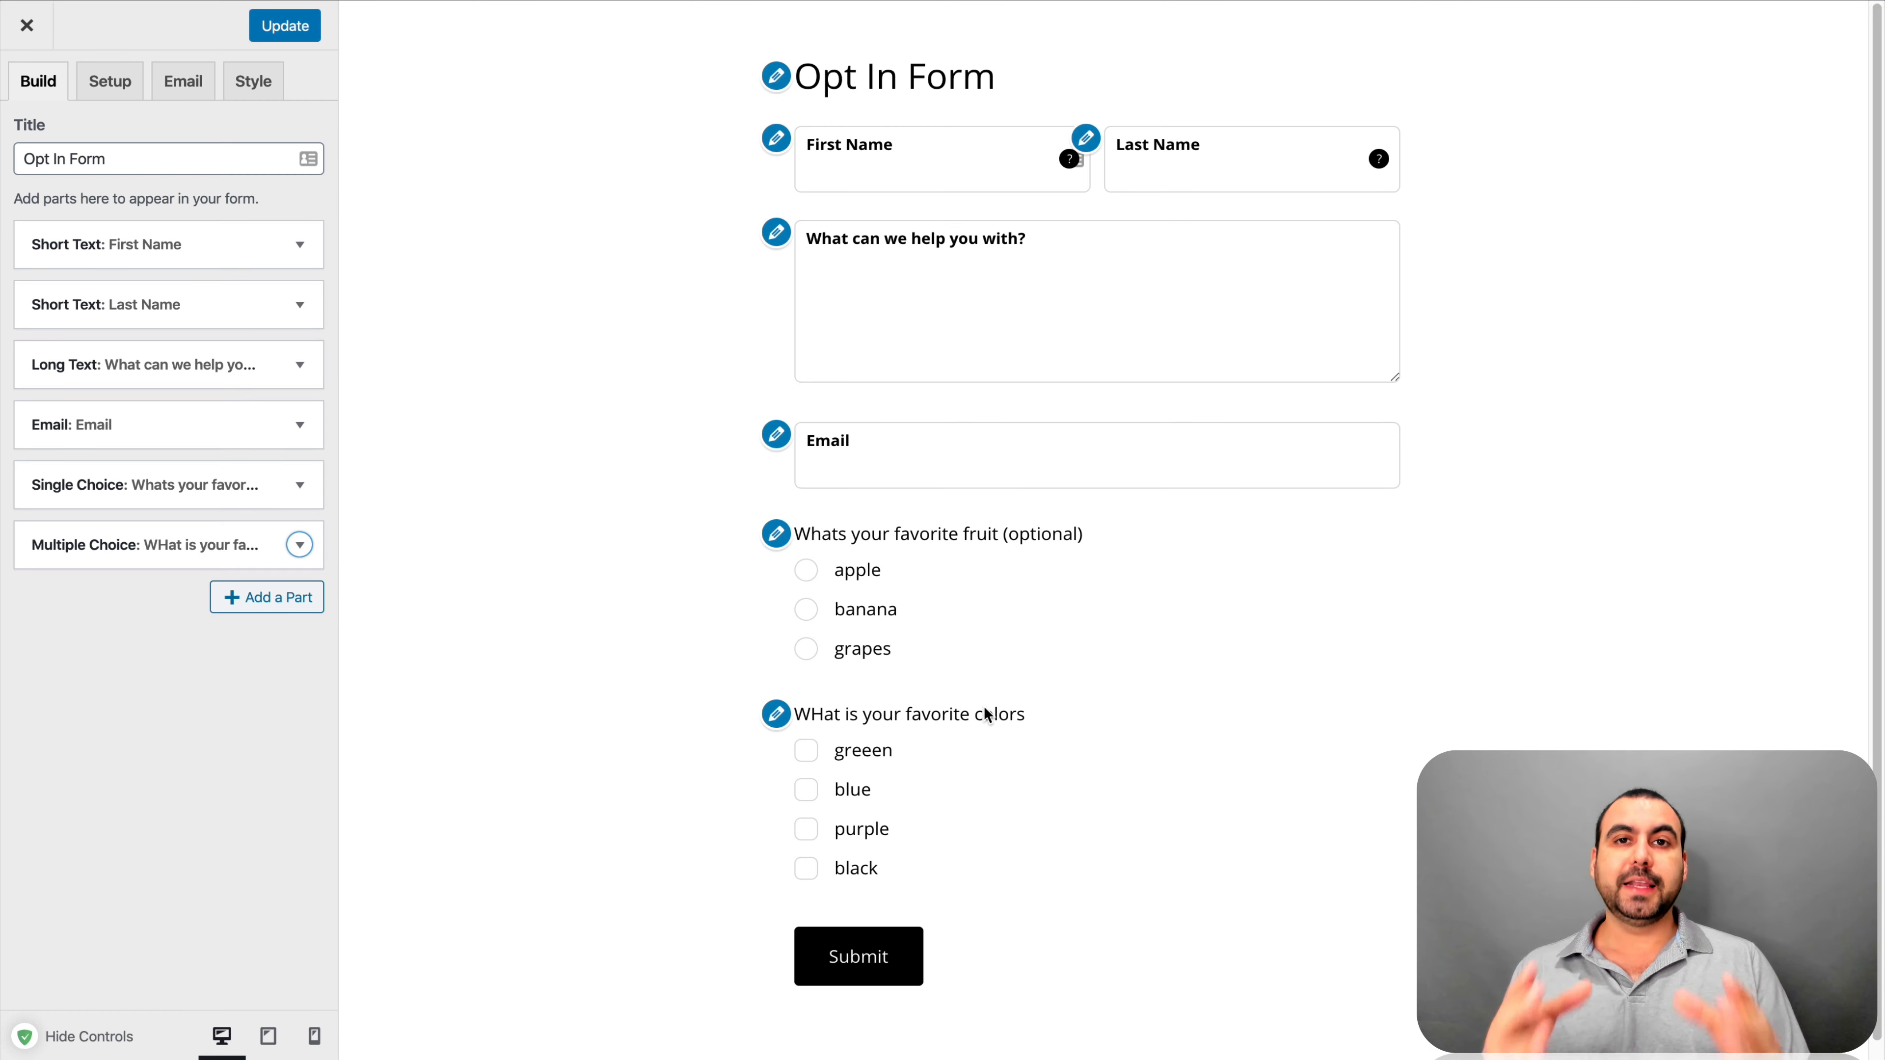
# Add a Dropdown part labelled 'Drop down'
pyautogui.click(286, 610)
pyautogui.scroll(-3, 583, 642)
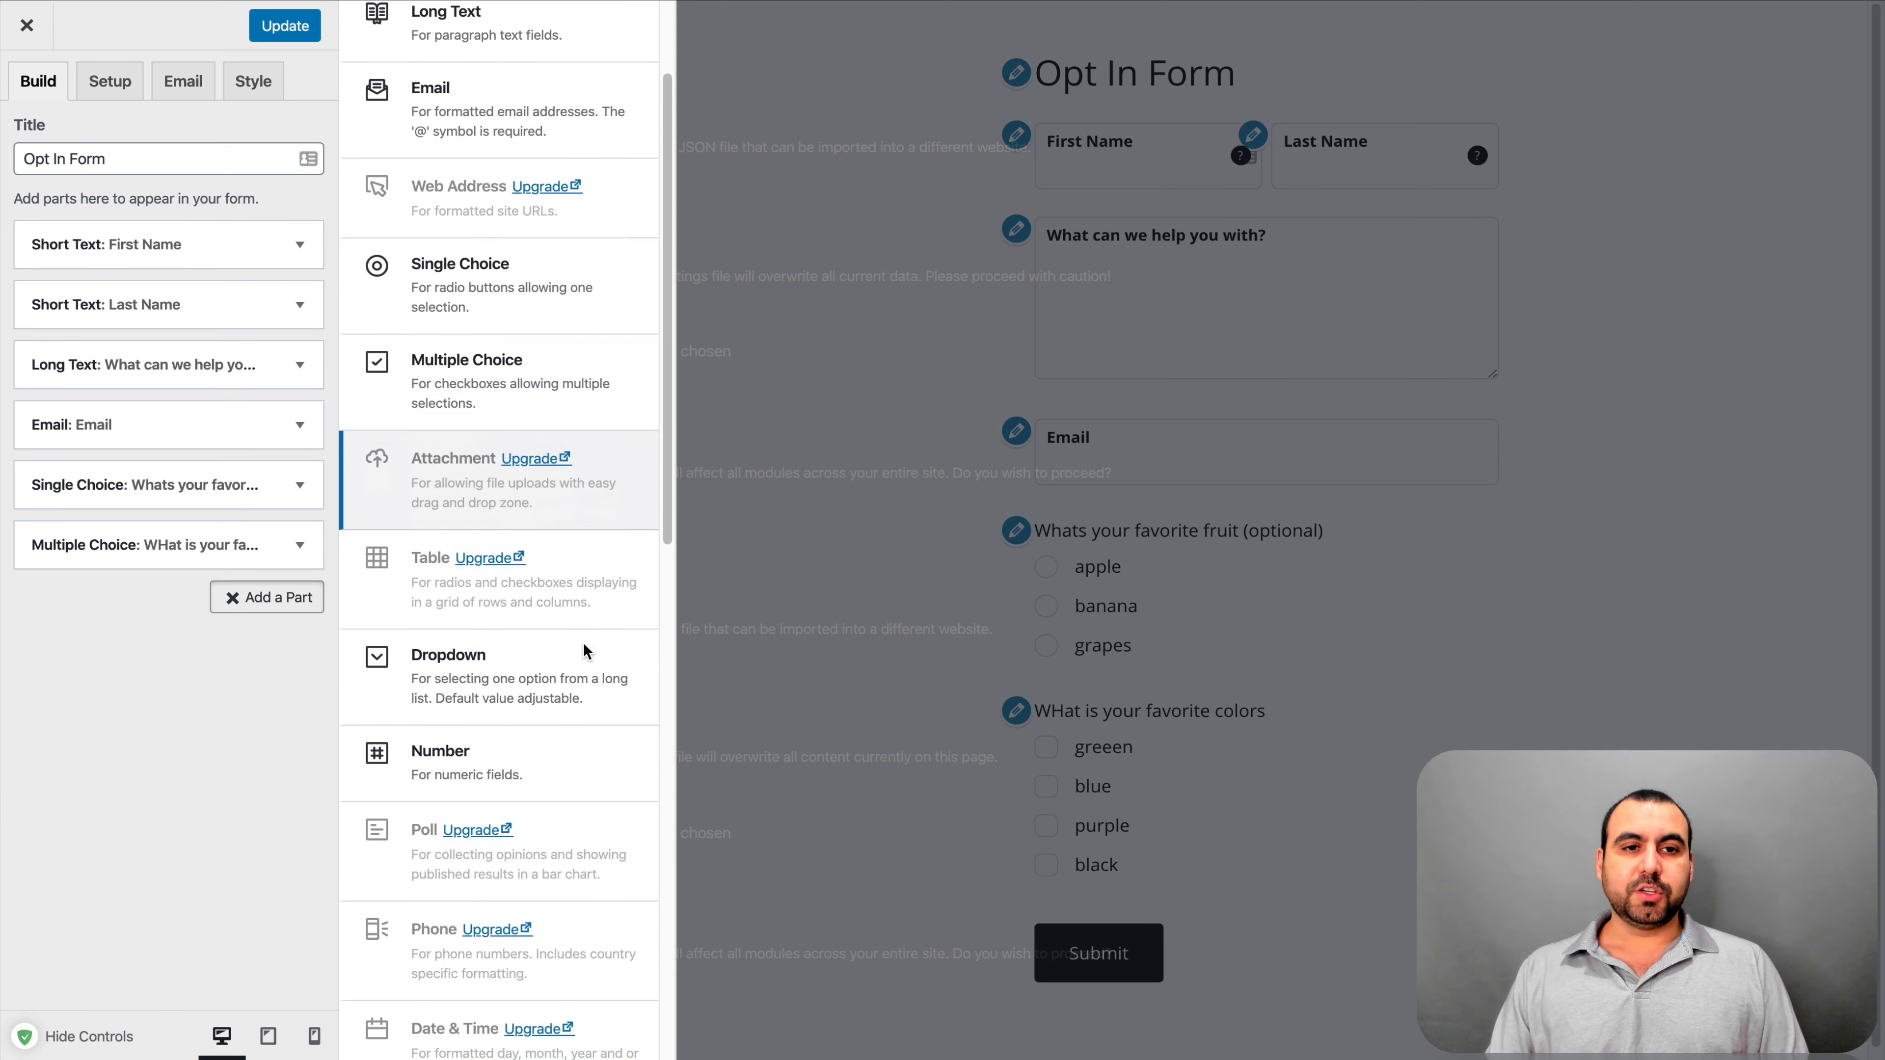
pyautogui.scroll(-3, 619, 382)
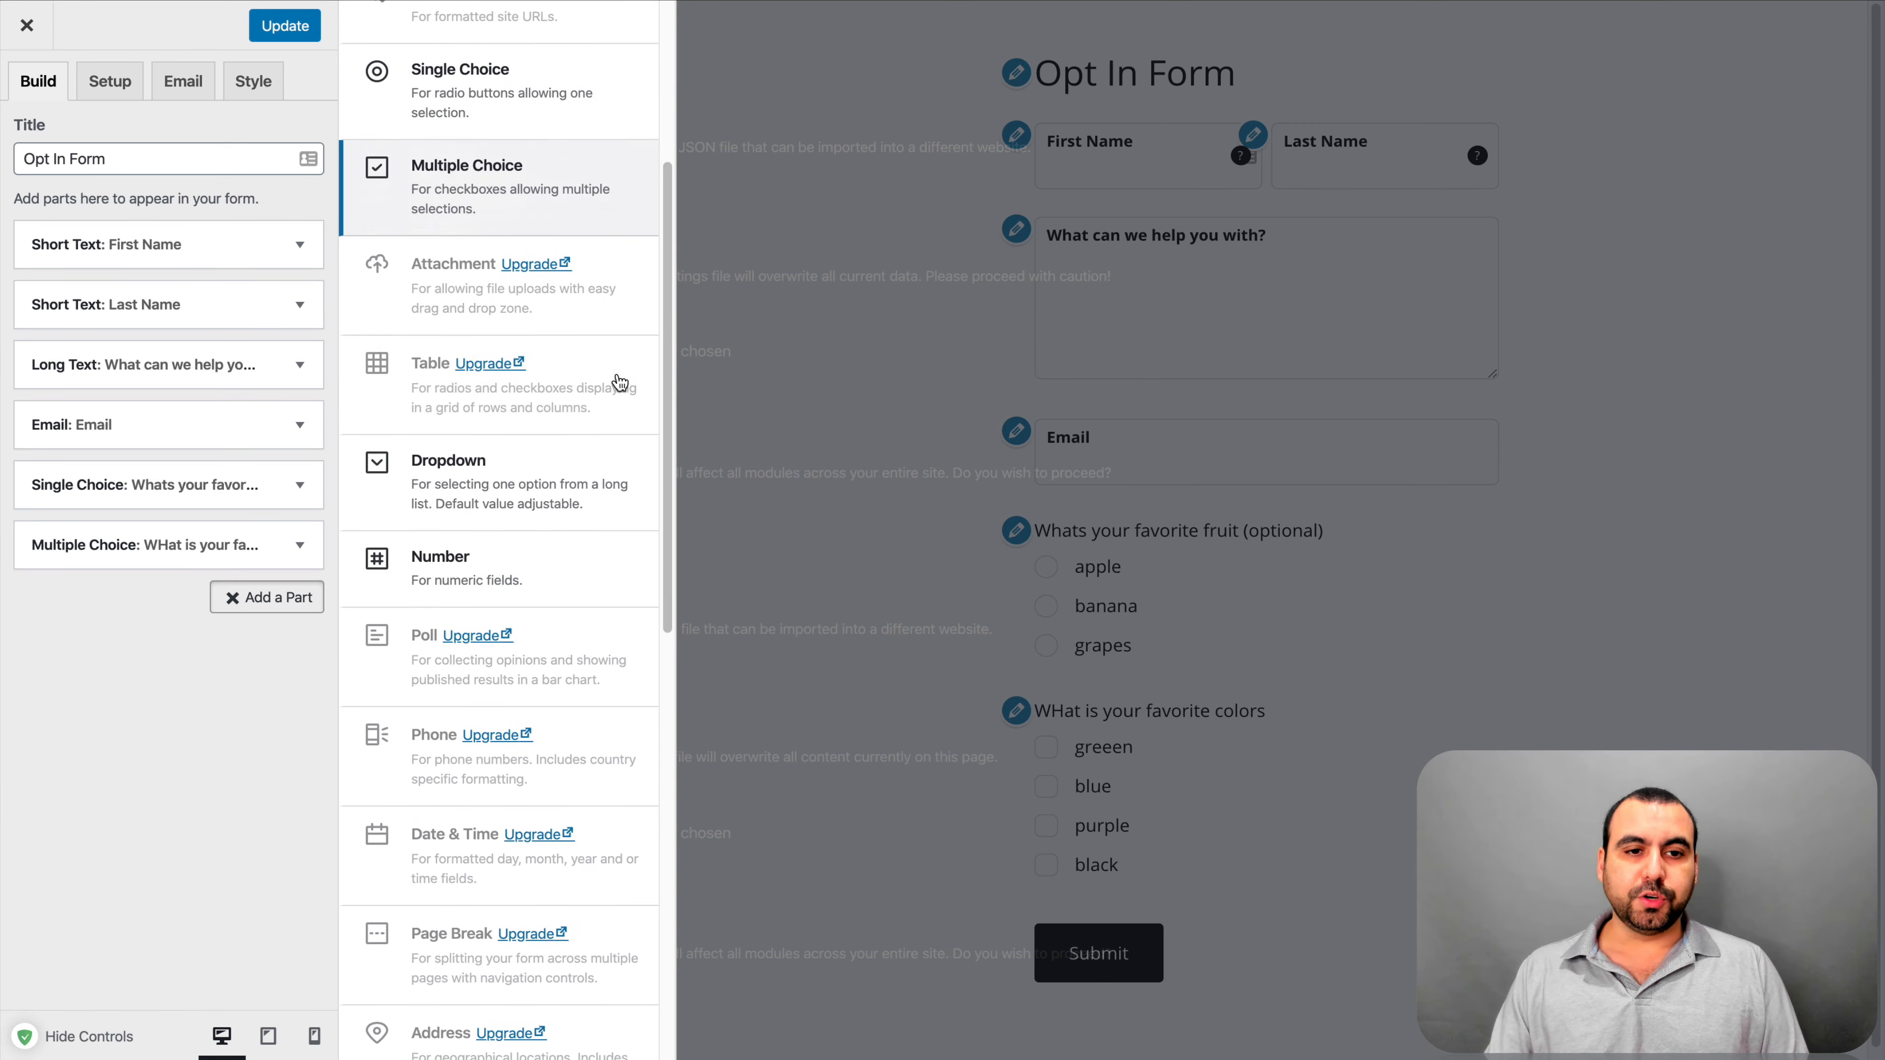
pyautogui.click(540, 513)
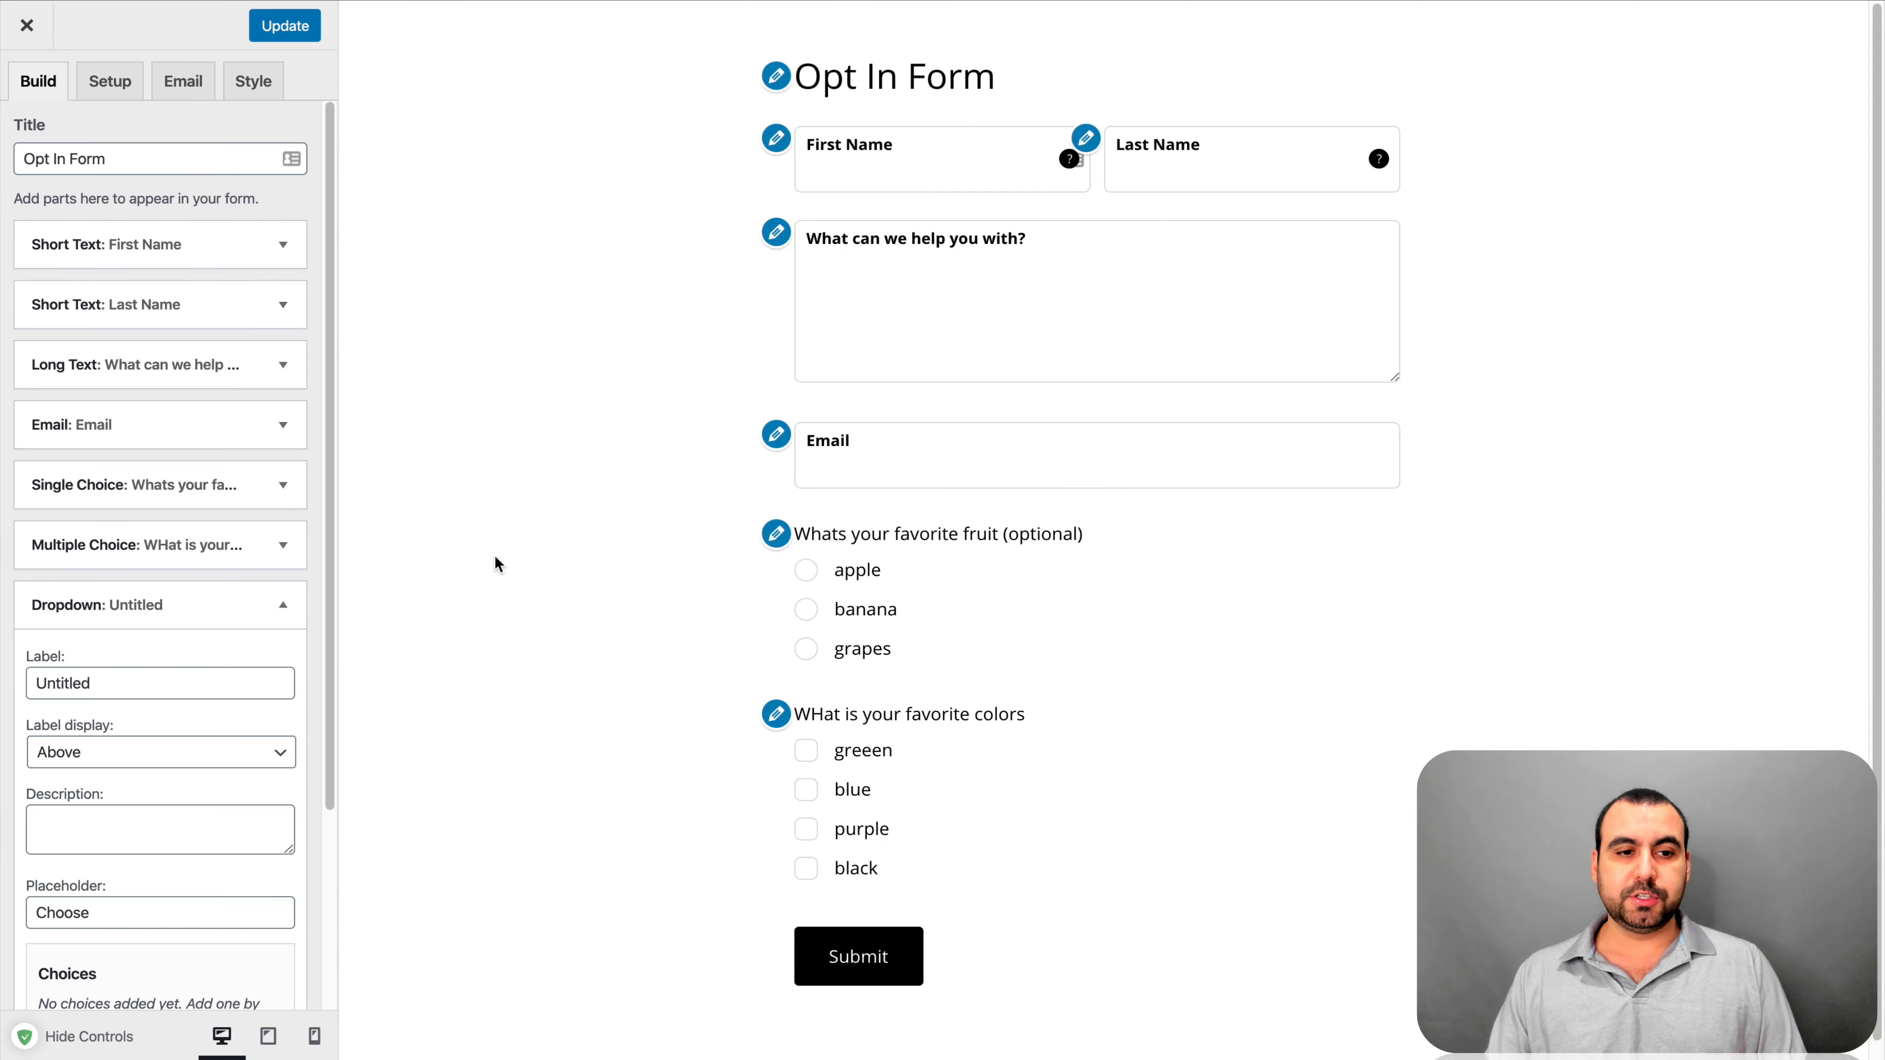
pyautogui.doubleClick(90, 687)
pyautogui.write('Drop down')
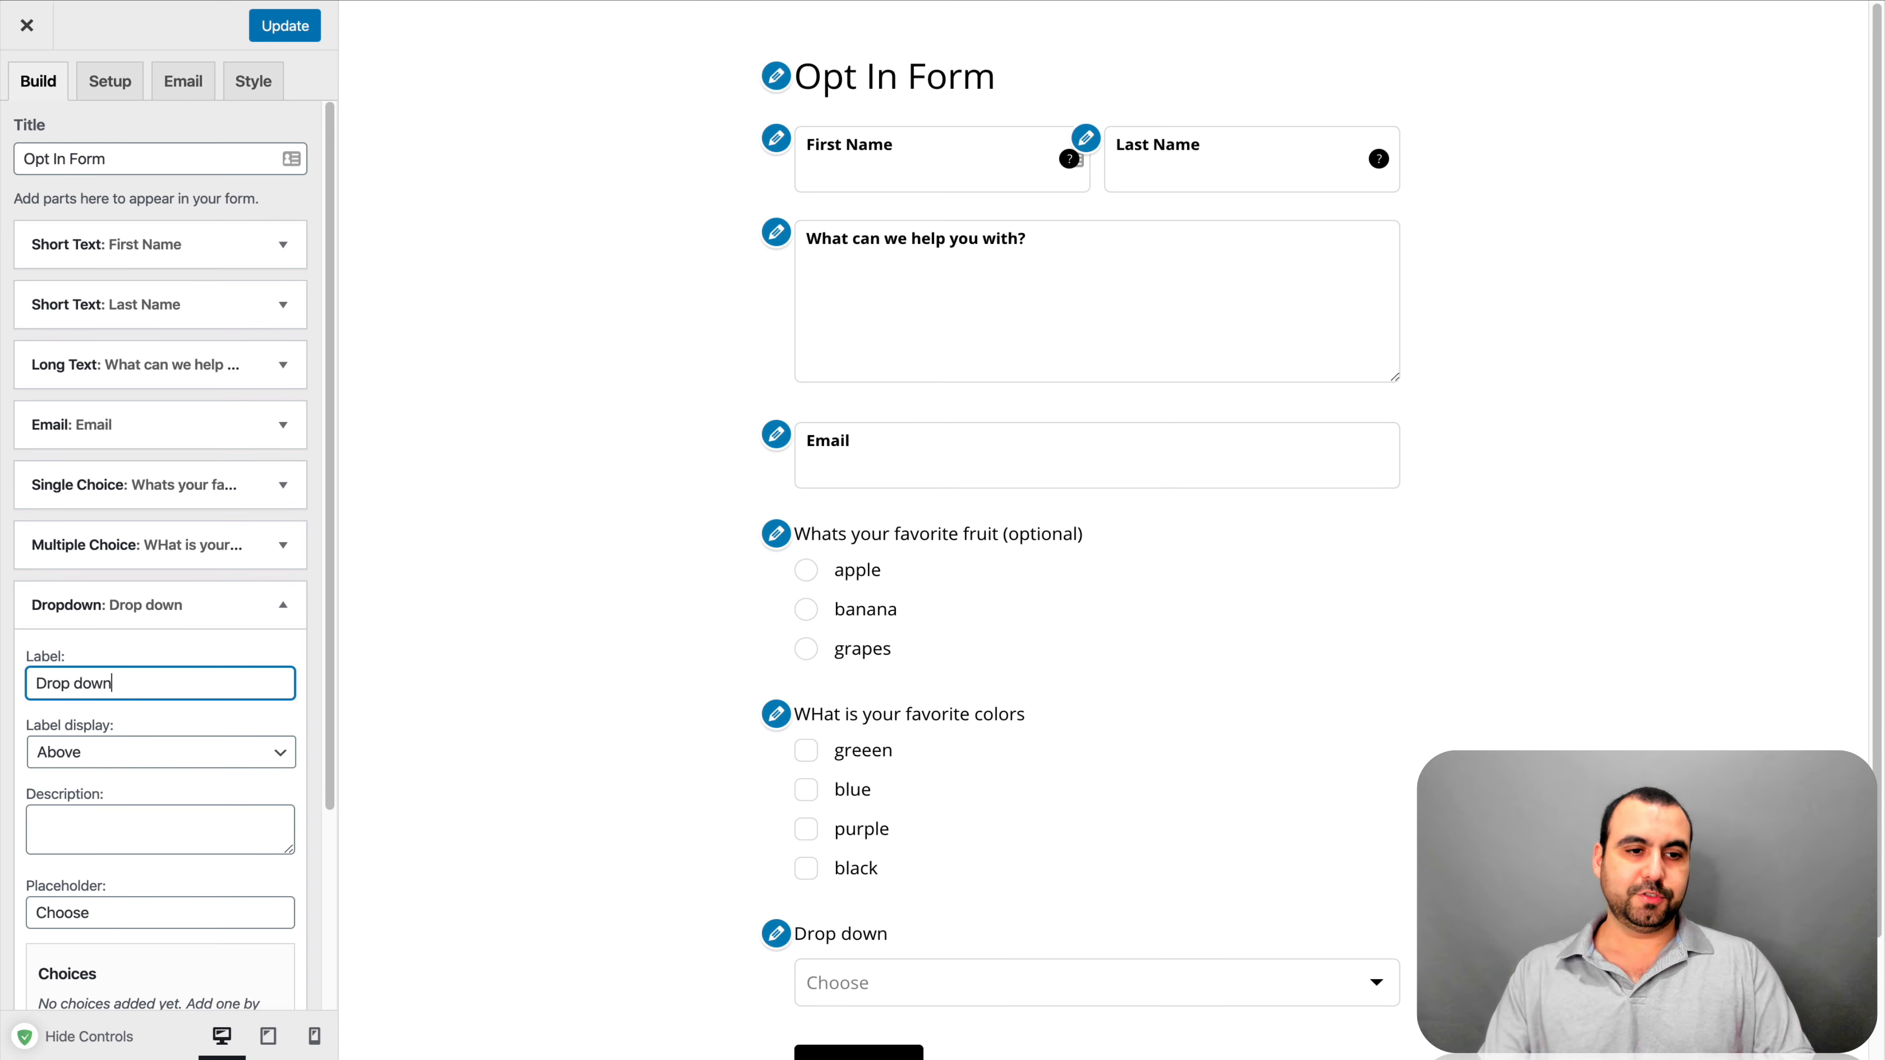
# Add dropdown options 'first' and 'second', correcting the 'secind' typo
pyautogui.scroll(-4, 118, 737)
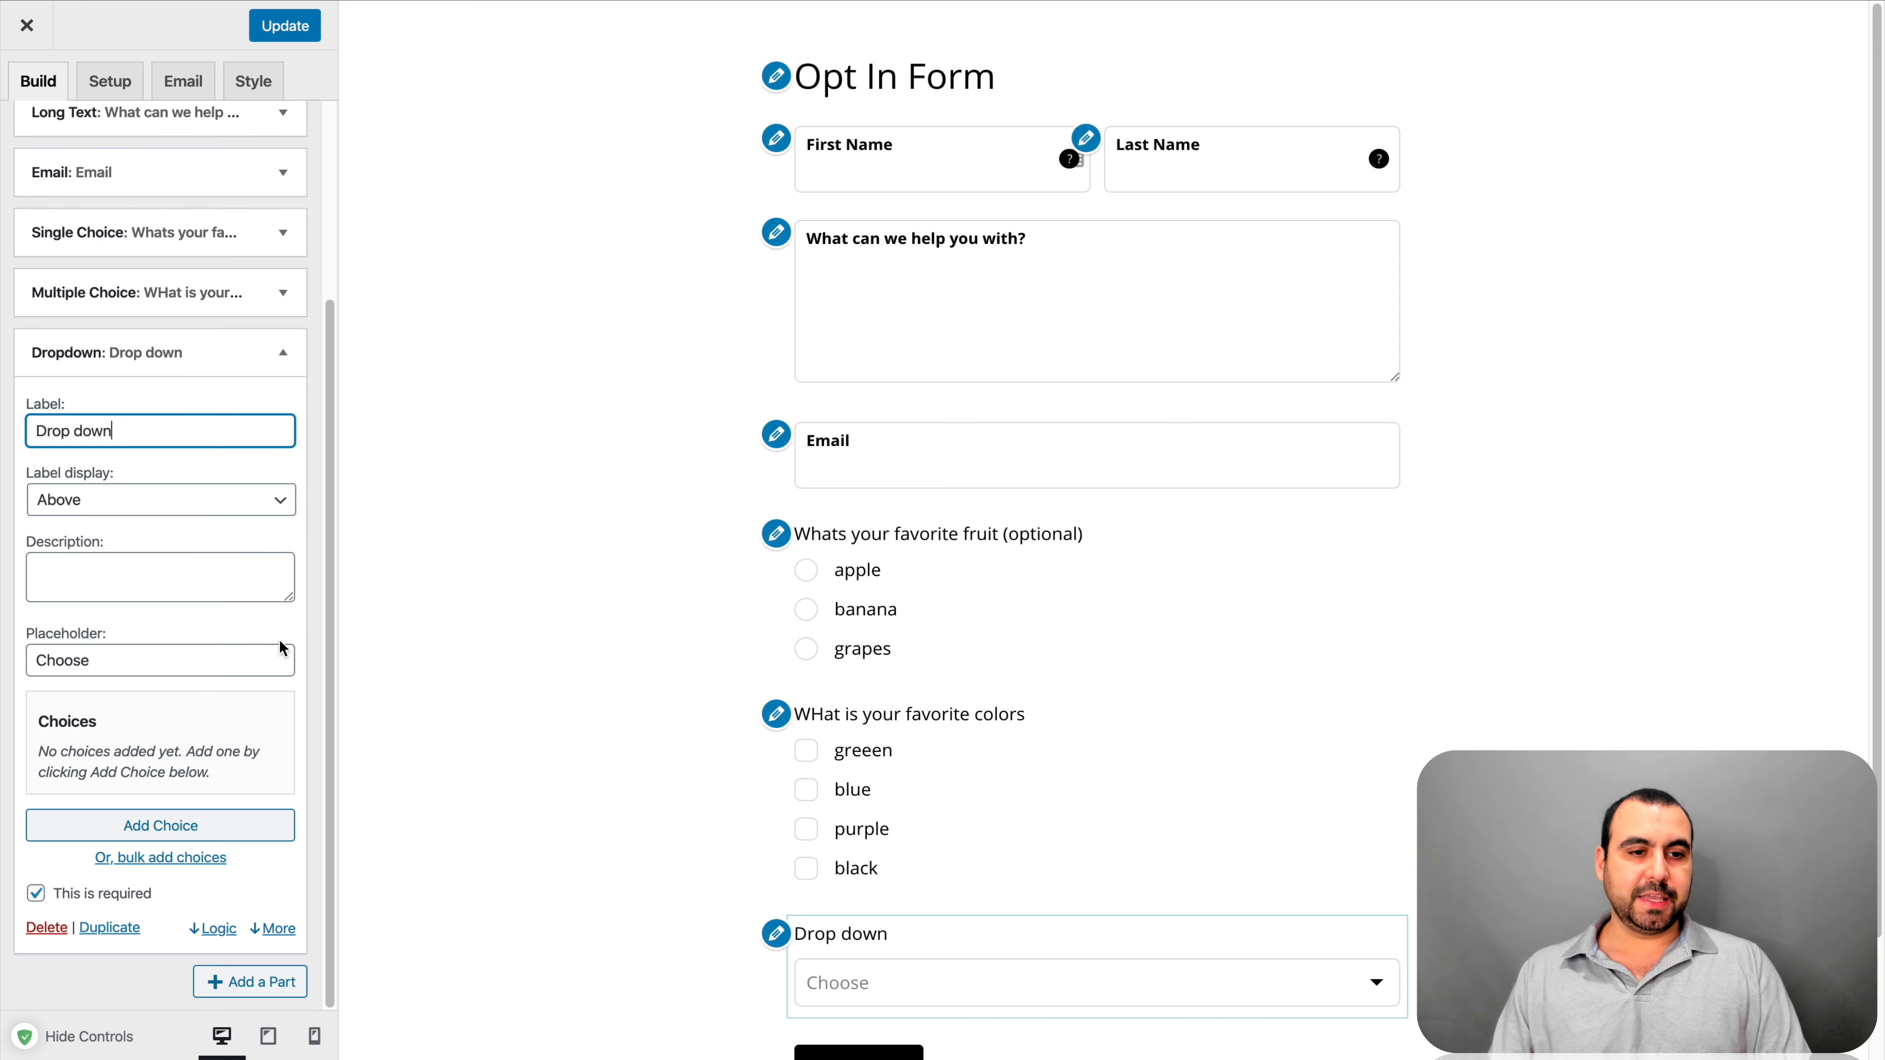
pyautogui.click(203, 822)
pyautogui.click(191, 759)
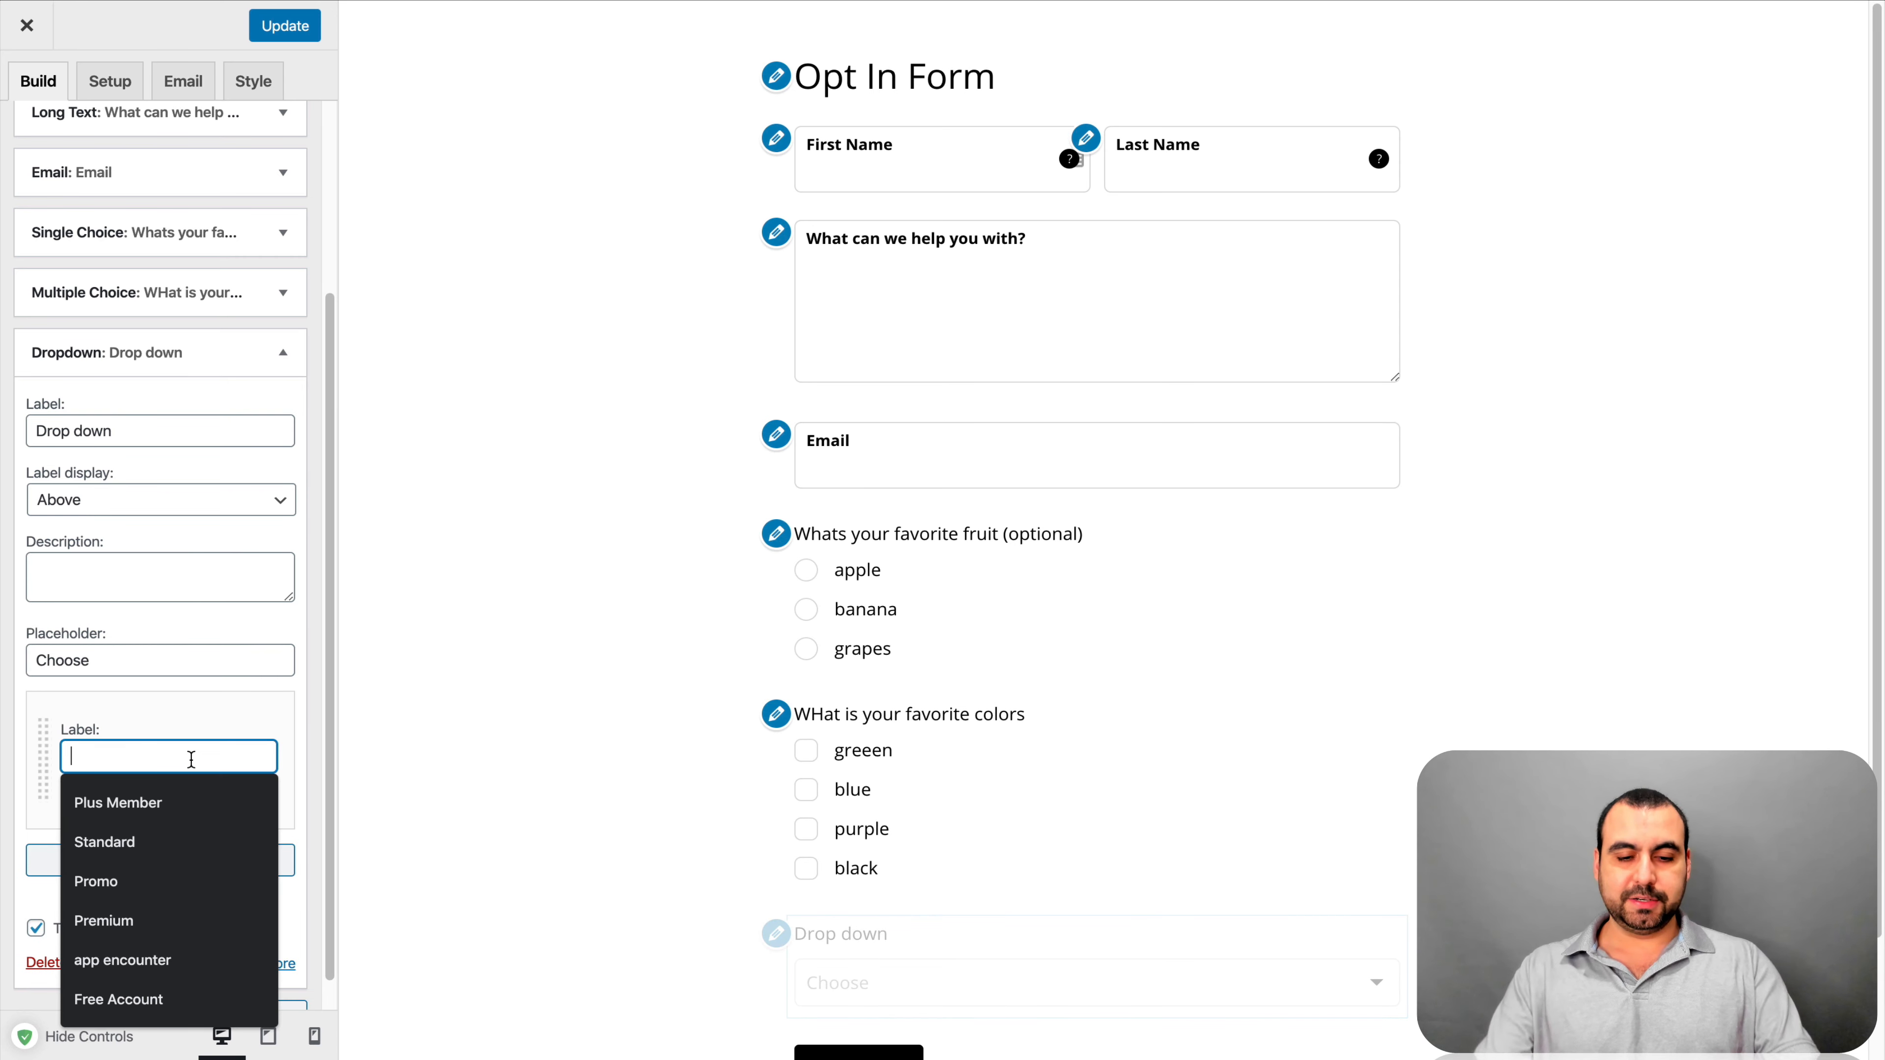
pyautogui.write('first')
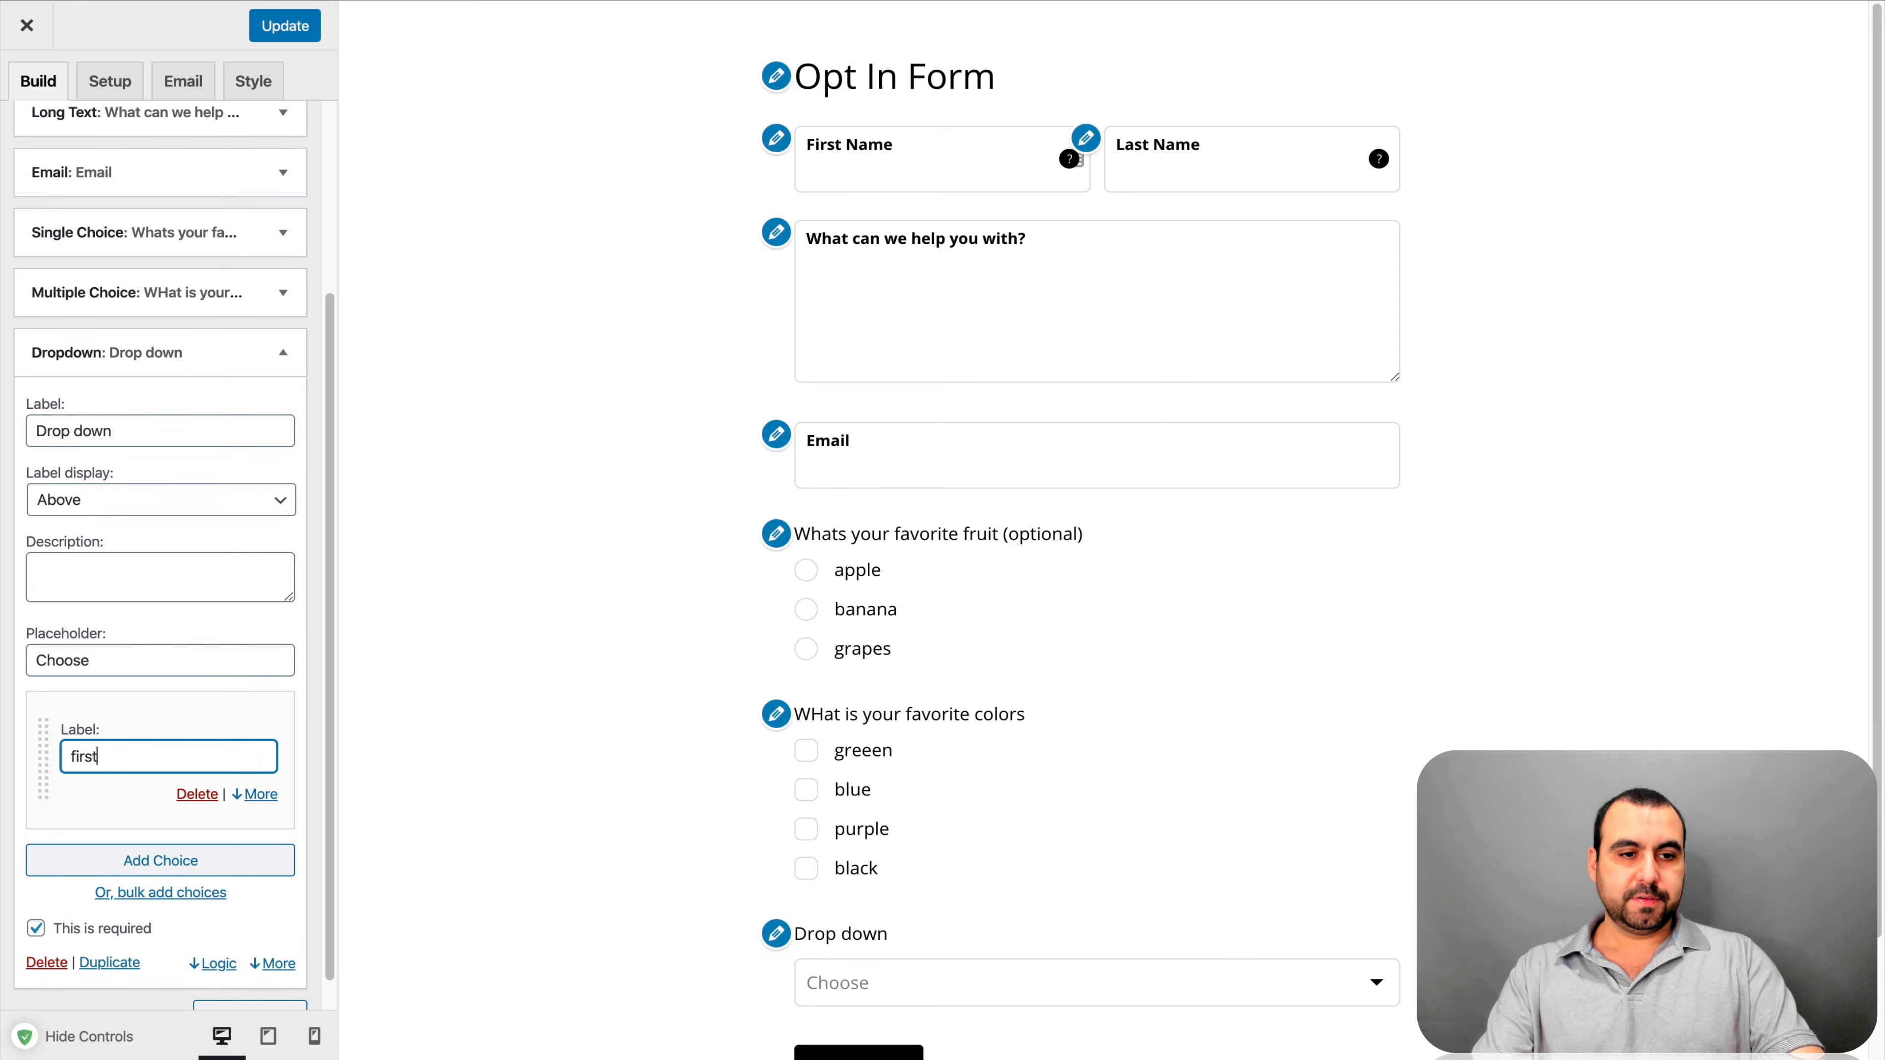
pyautogui.click(219, 862)
pyautogui.write('se')
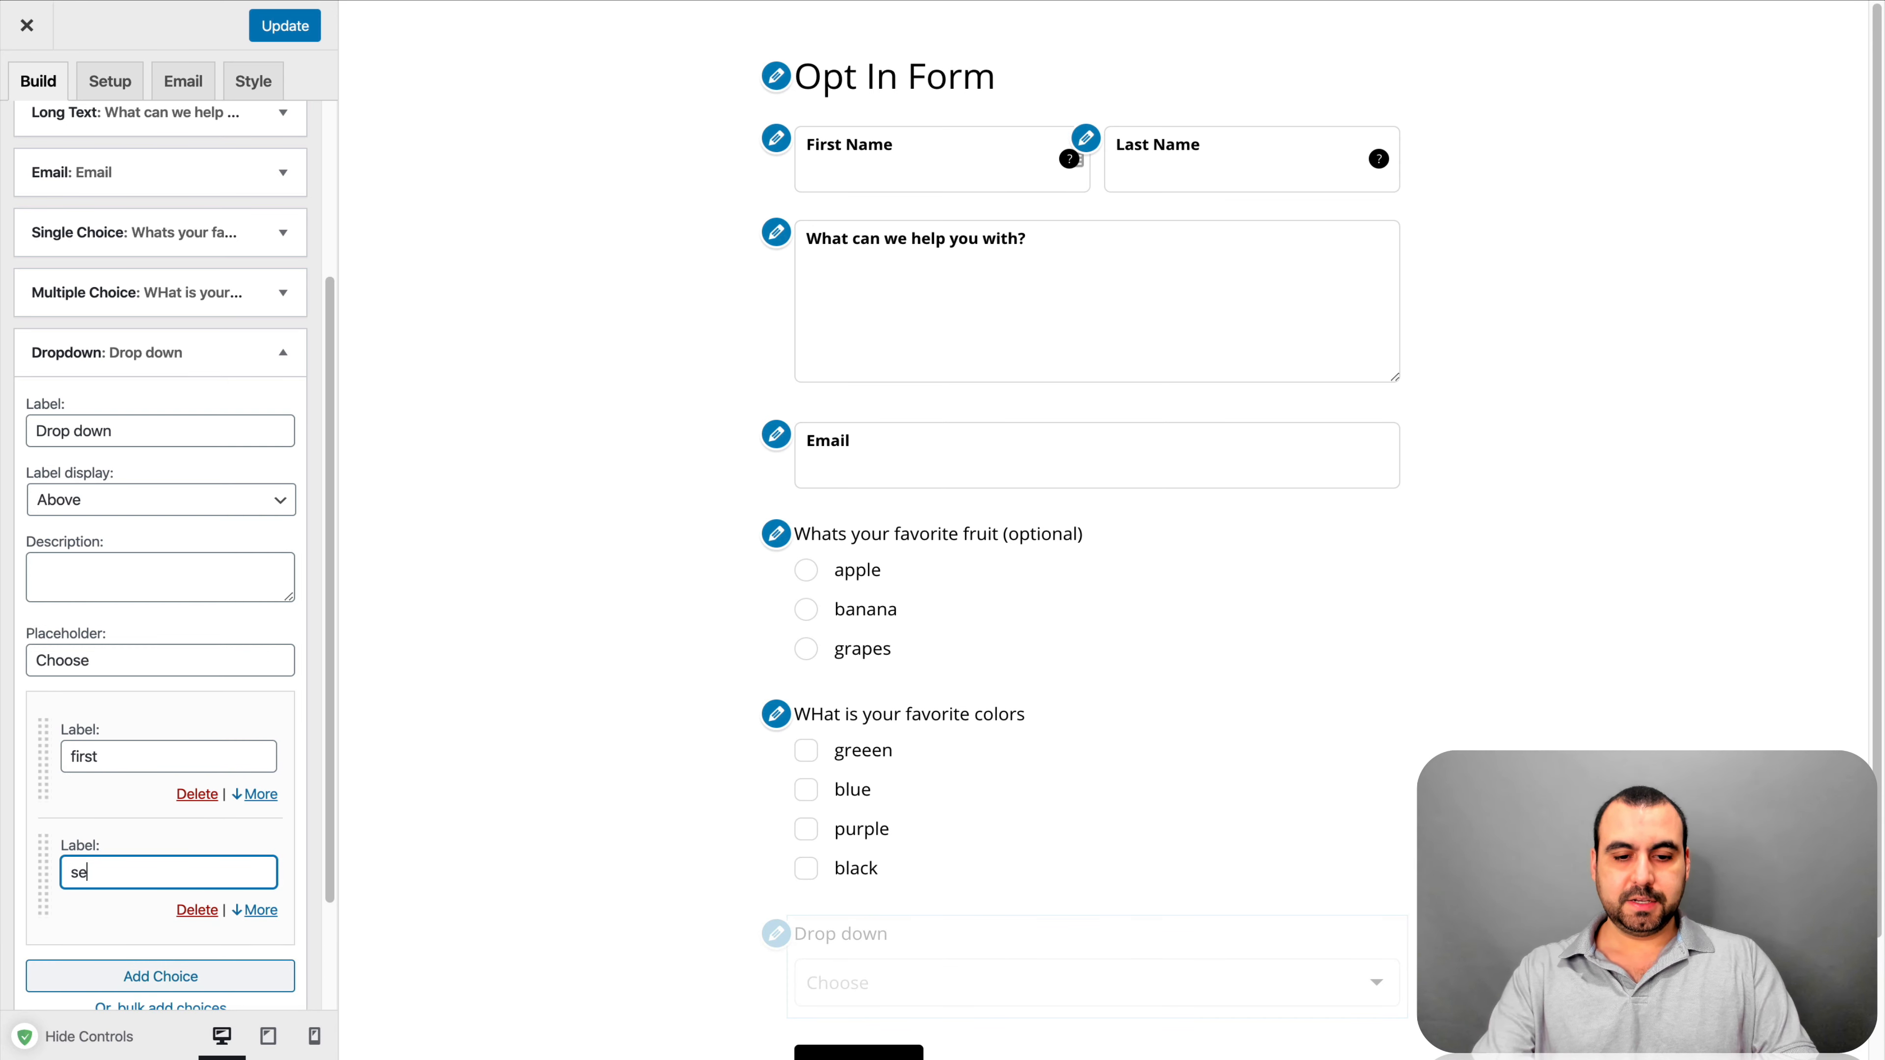
pyautogui.write('cind')
pyautogui.press('BackSpace')
pyautogui.rightClick(244, 864)
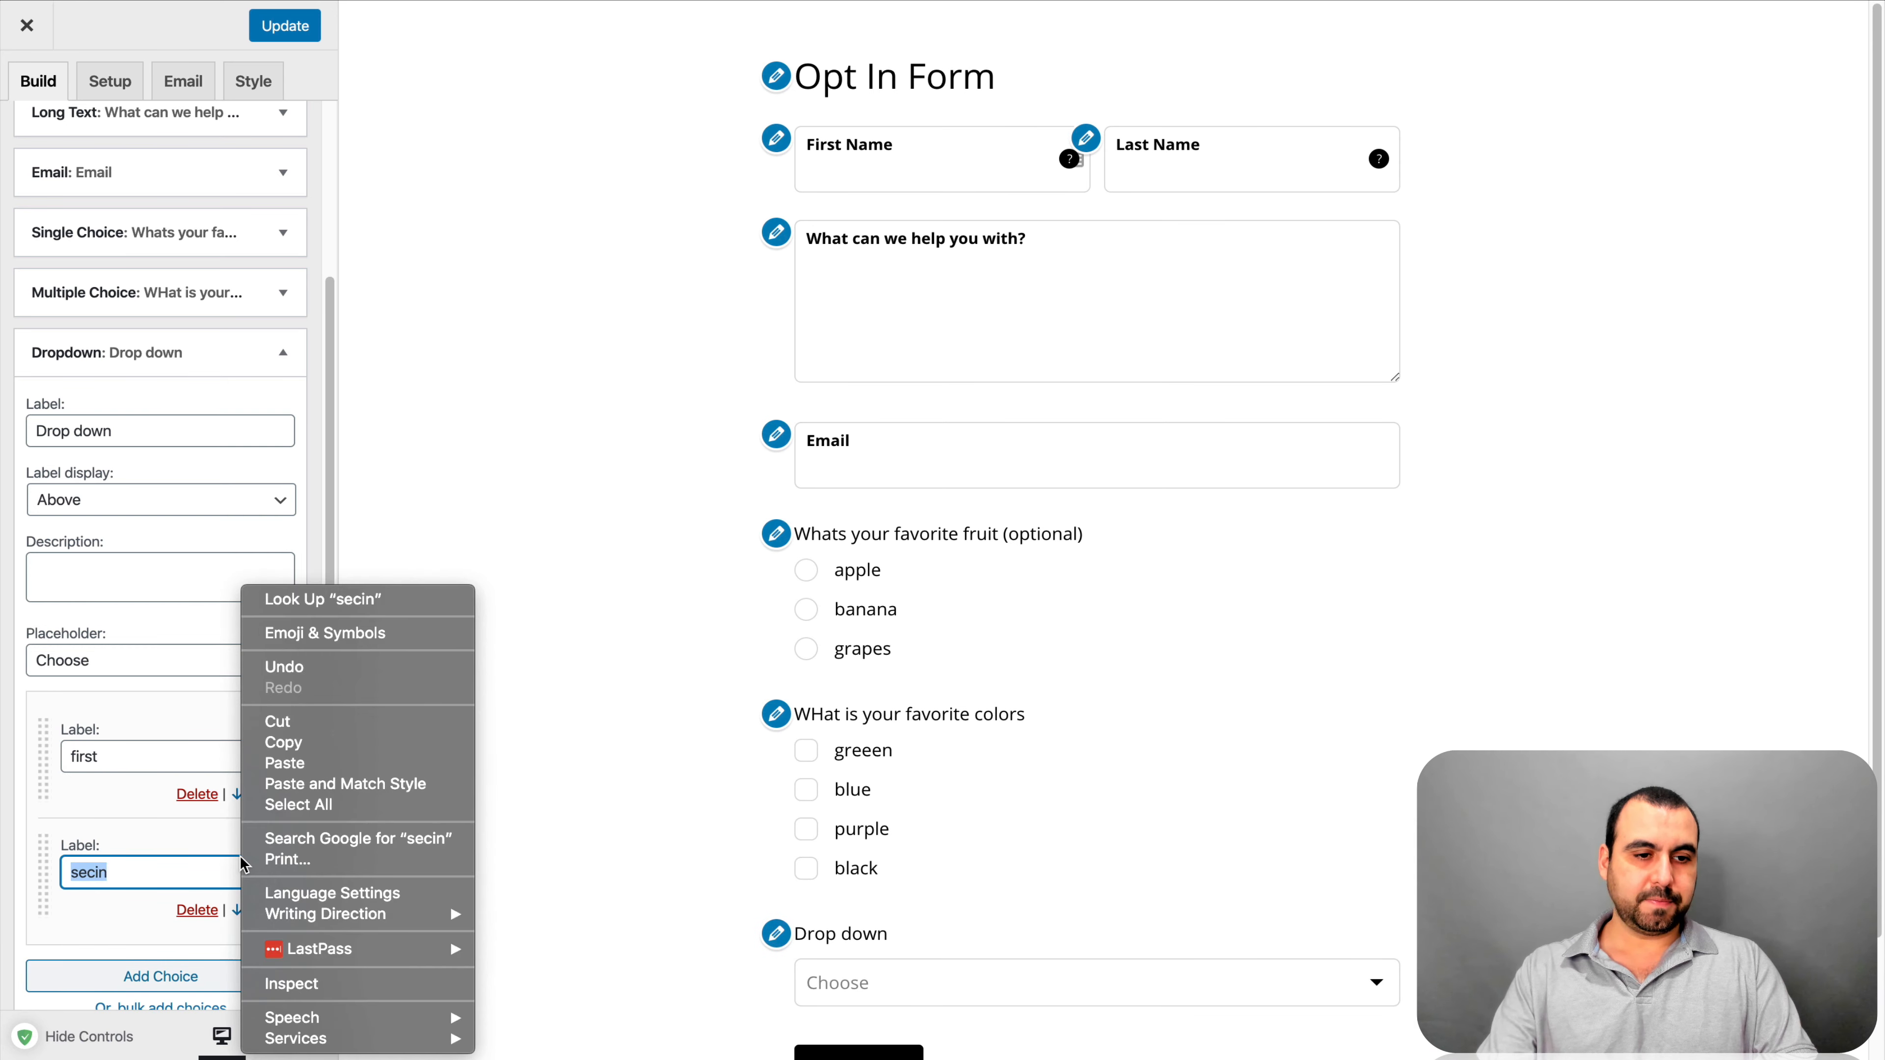
pyautogui.click(225, 863)
pyautogui.click(224, 863)
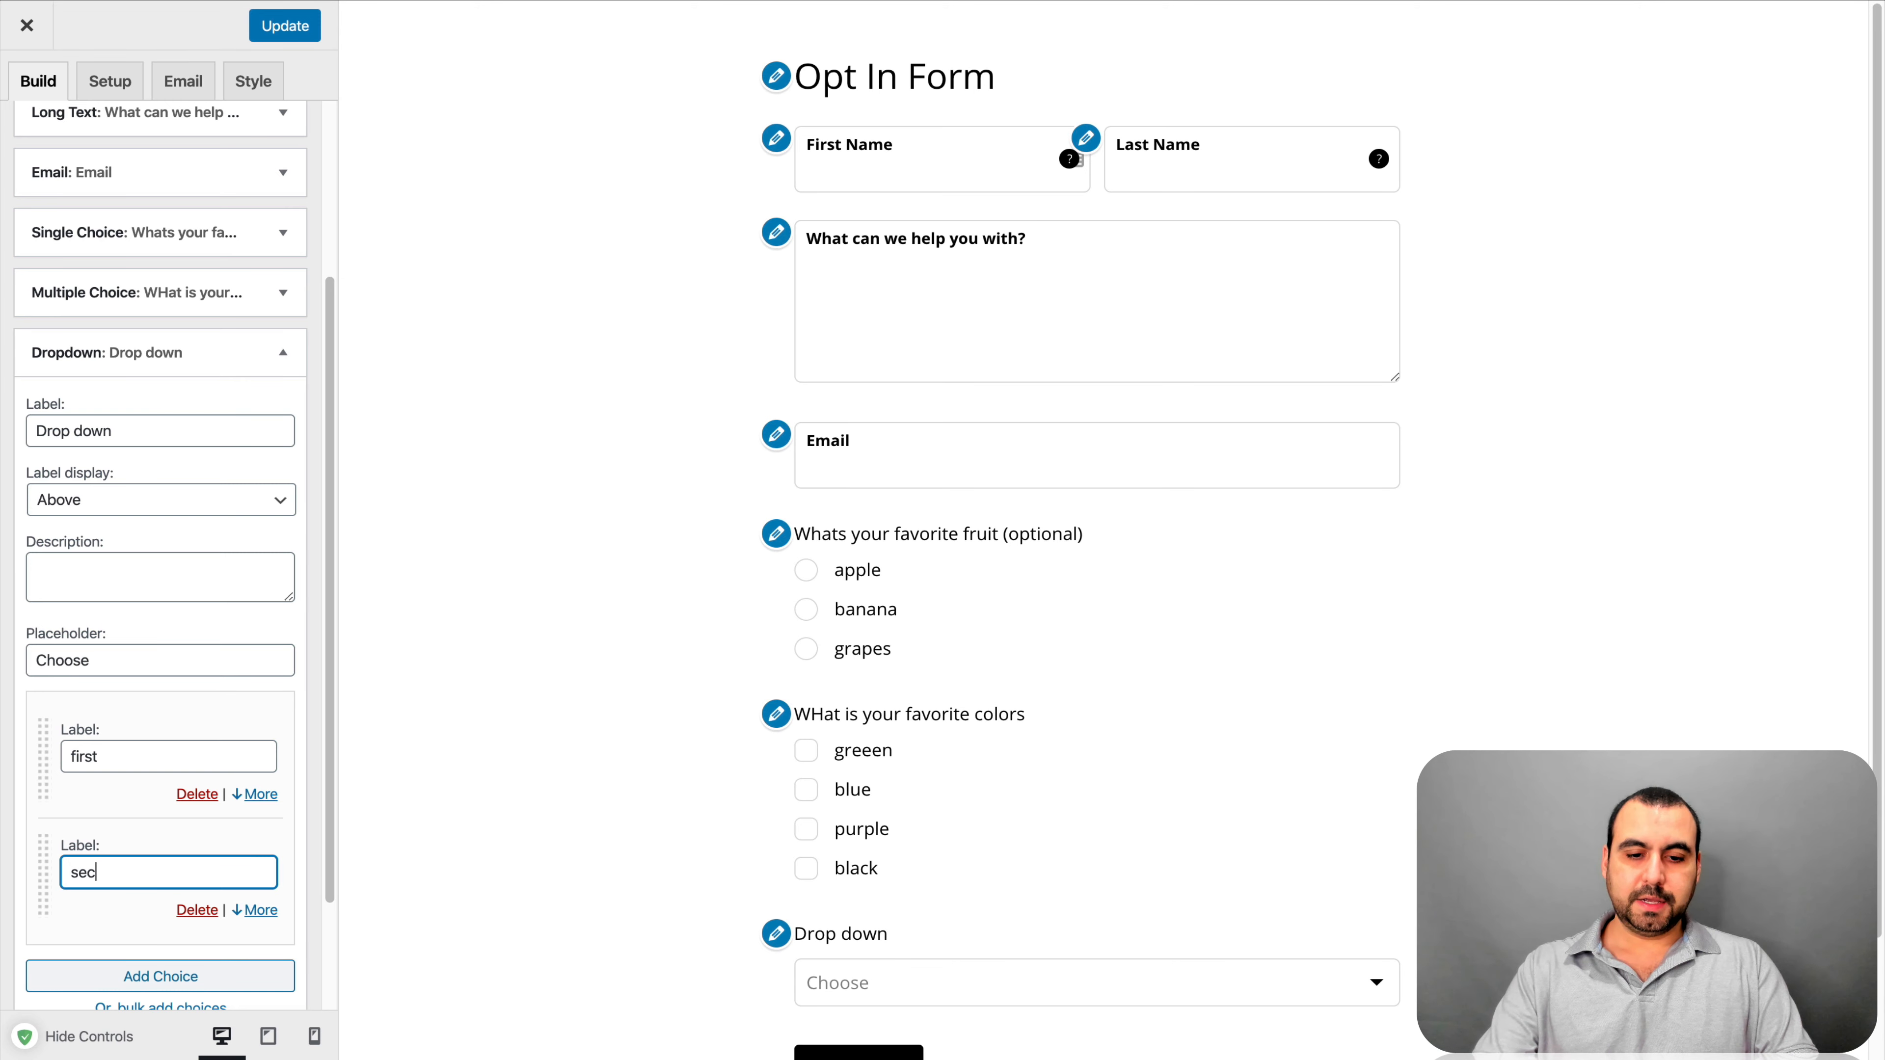
pyautogui.write('ond')
pyautogui.click(261, 957)
# Check that first and second both appear in the preview dropdown
pyautogui.scroll(-3, 306, 828)
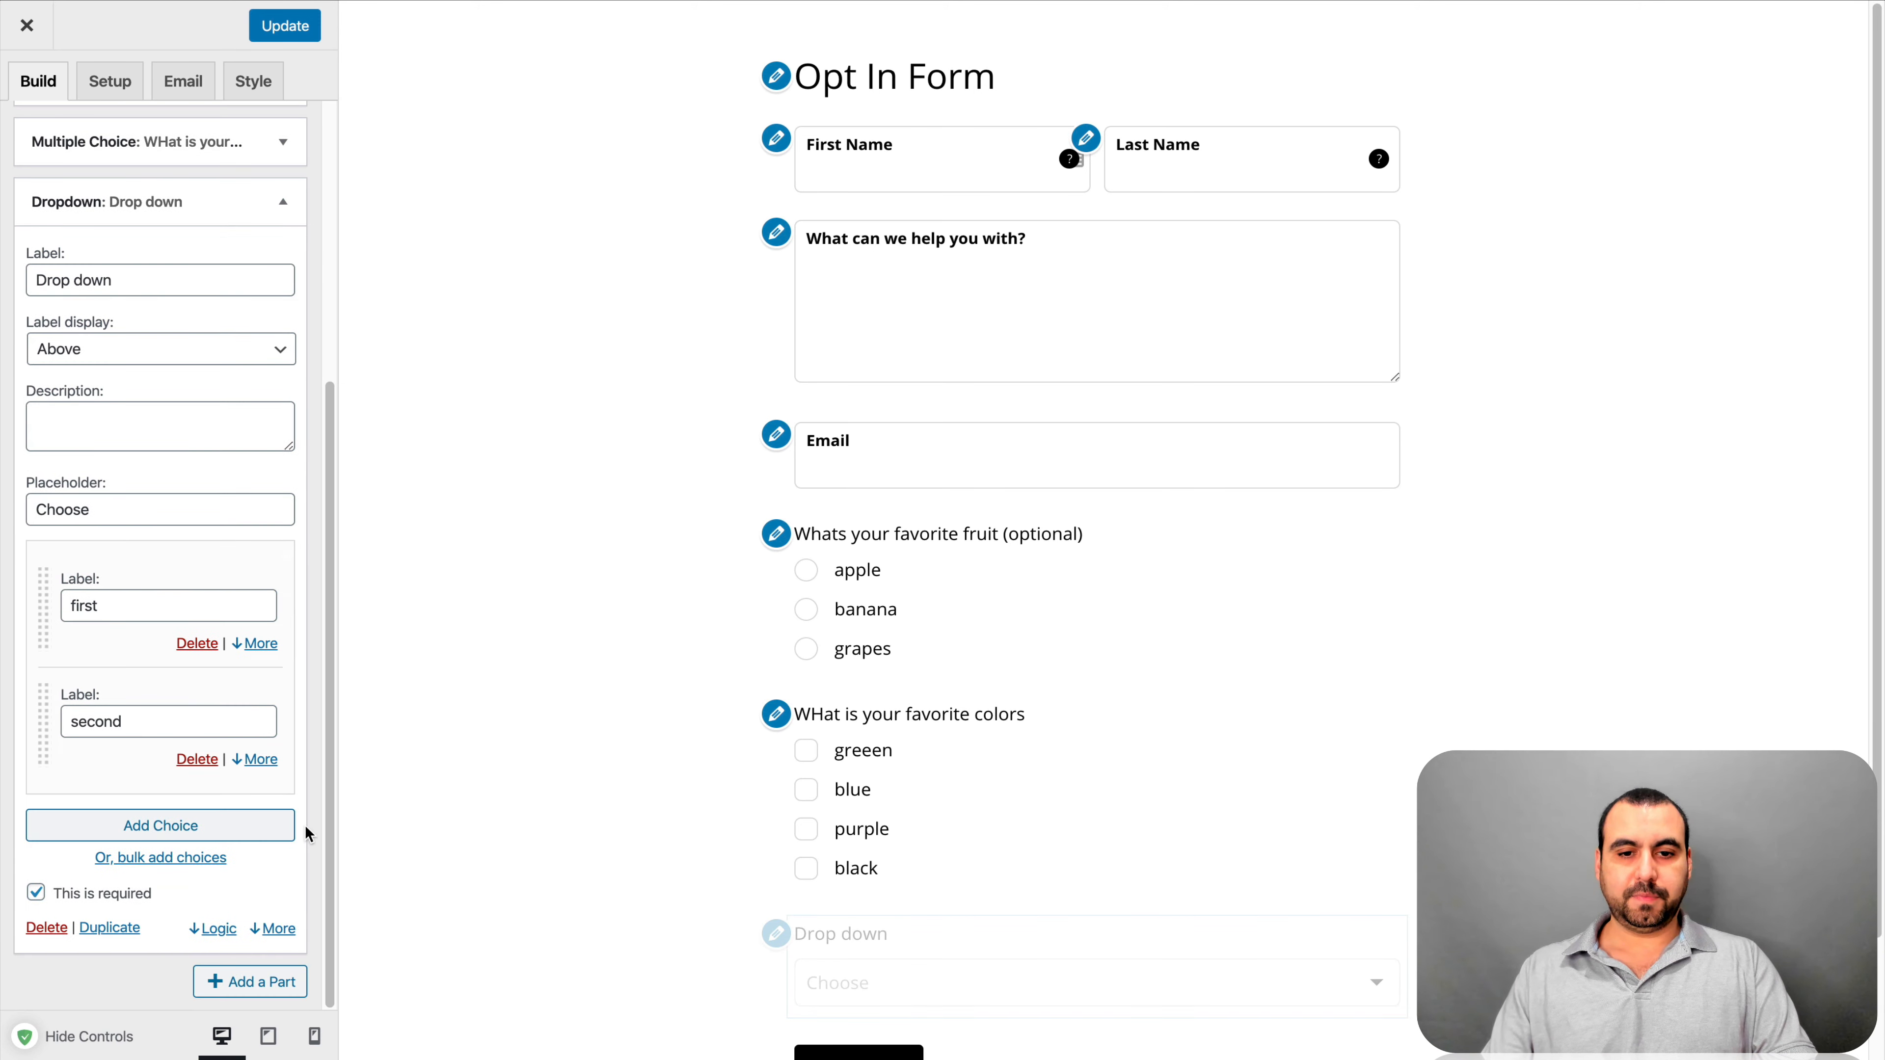
pyautogui.scroll(-2, 957, 877)
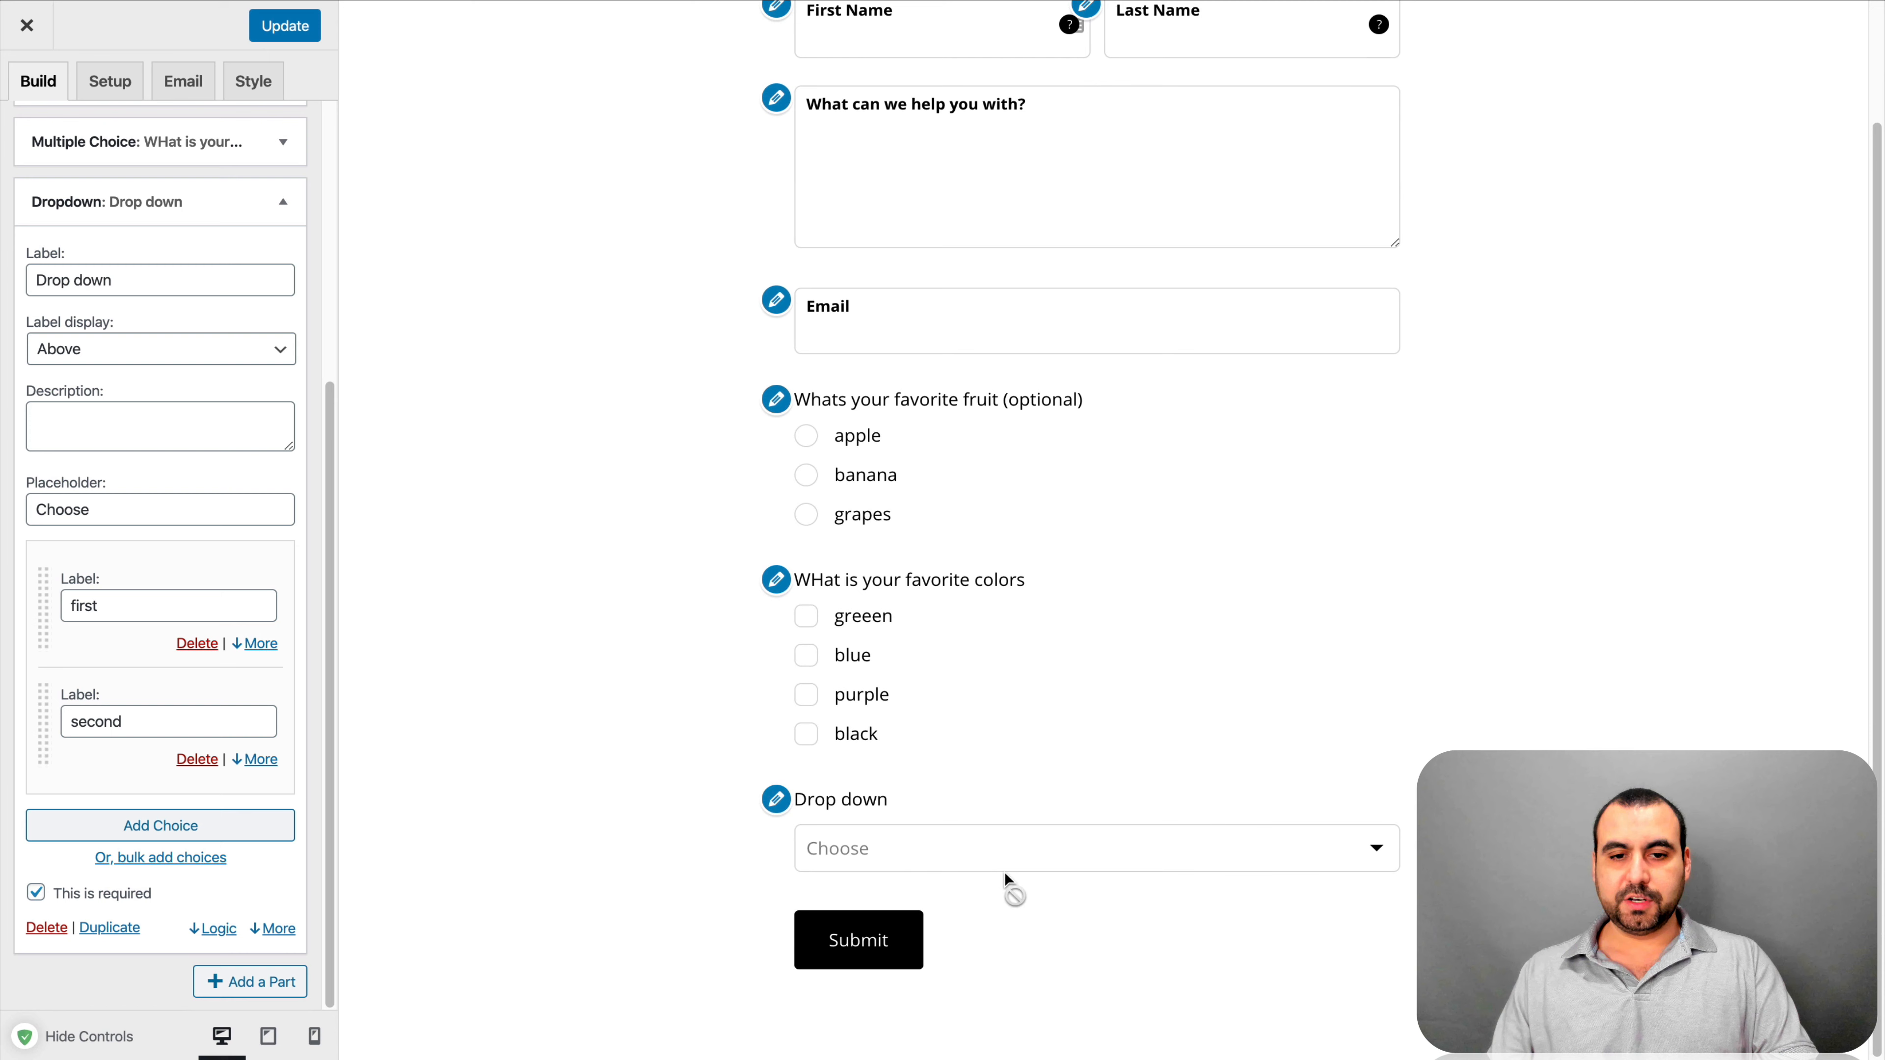
pyautogui.click(1379, 856)
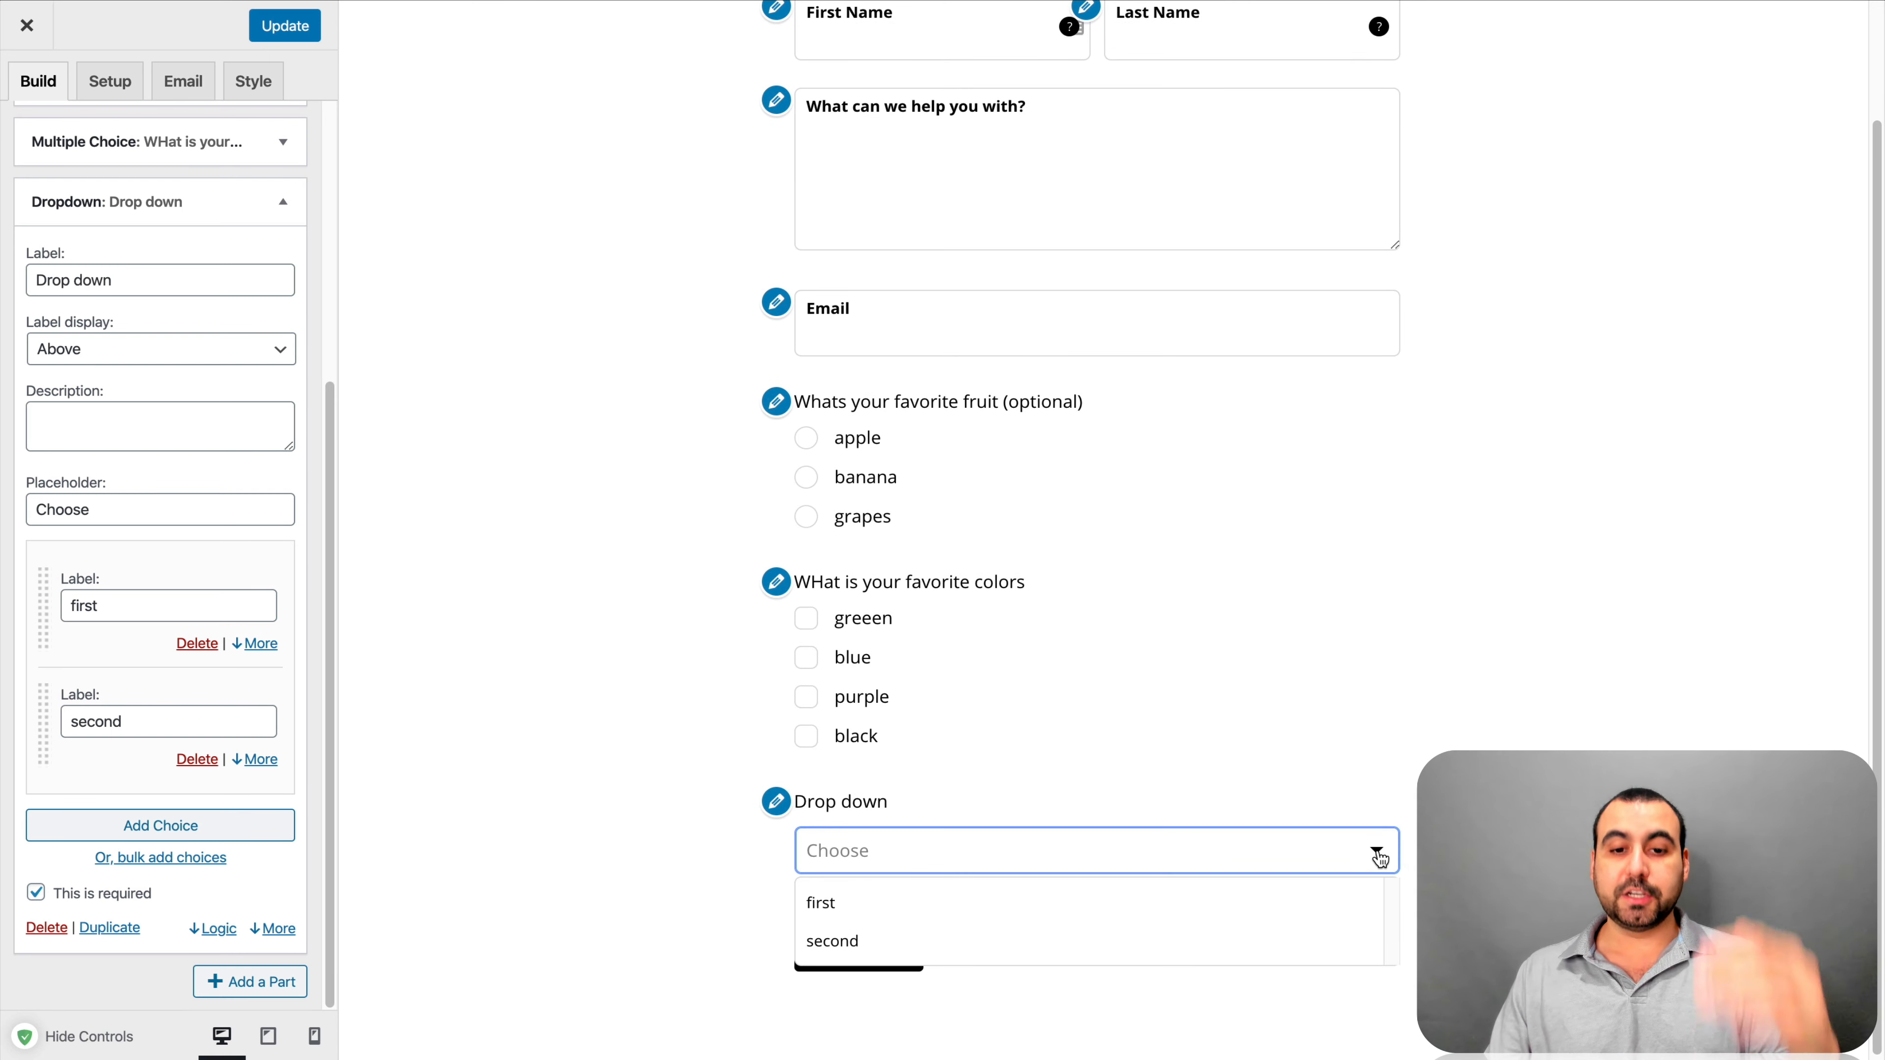
pyautogui.click(1365, 909)
pyautogui.click(1376, 853)
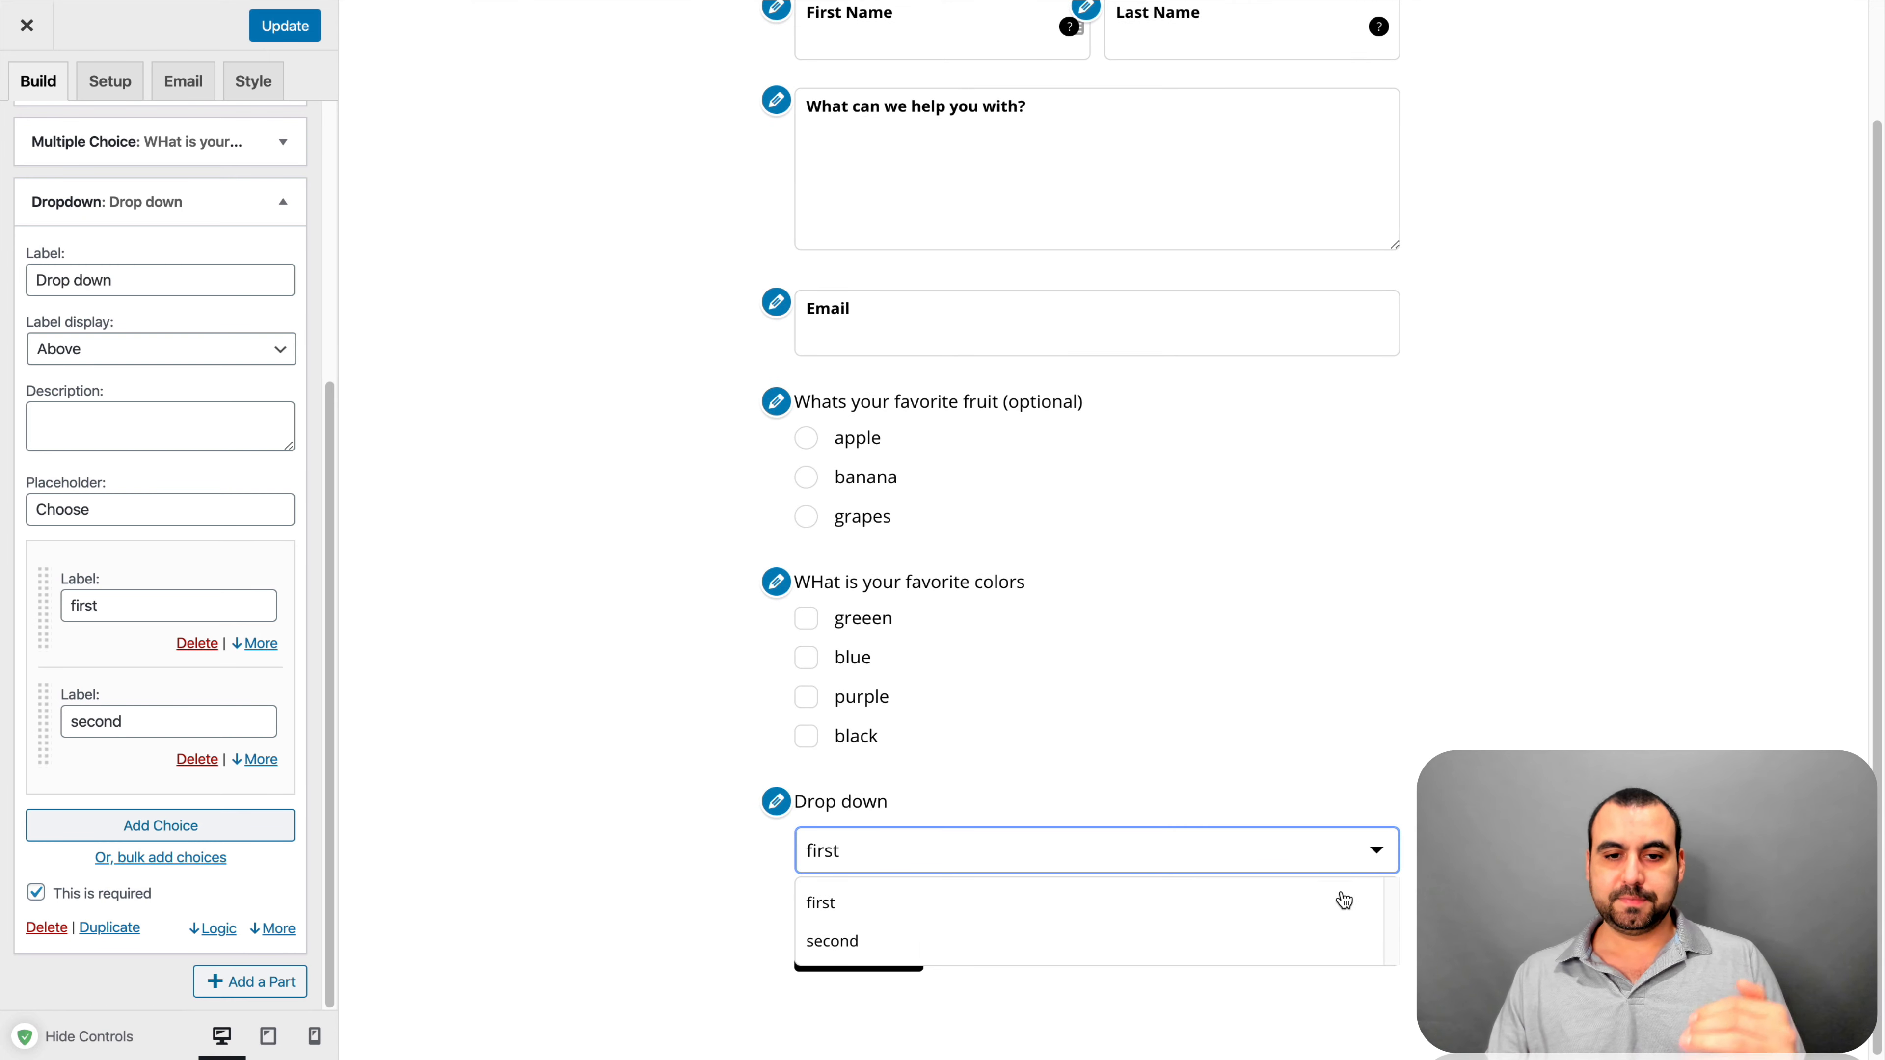
pyautogui.click(1332, 943)
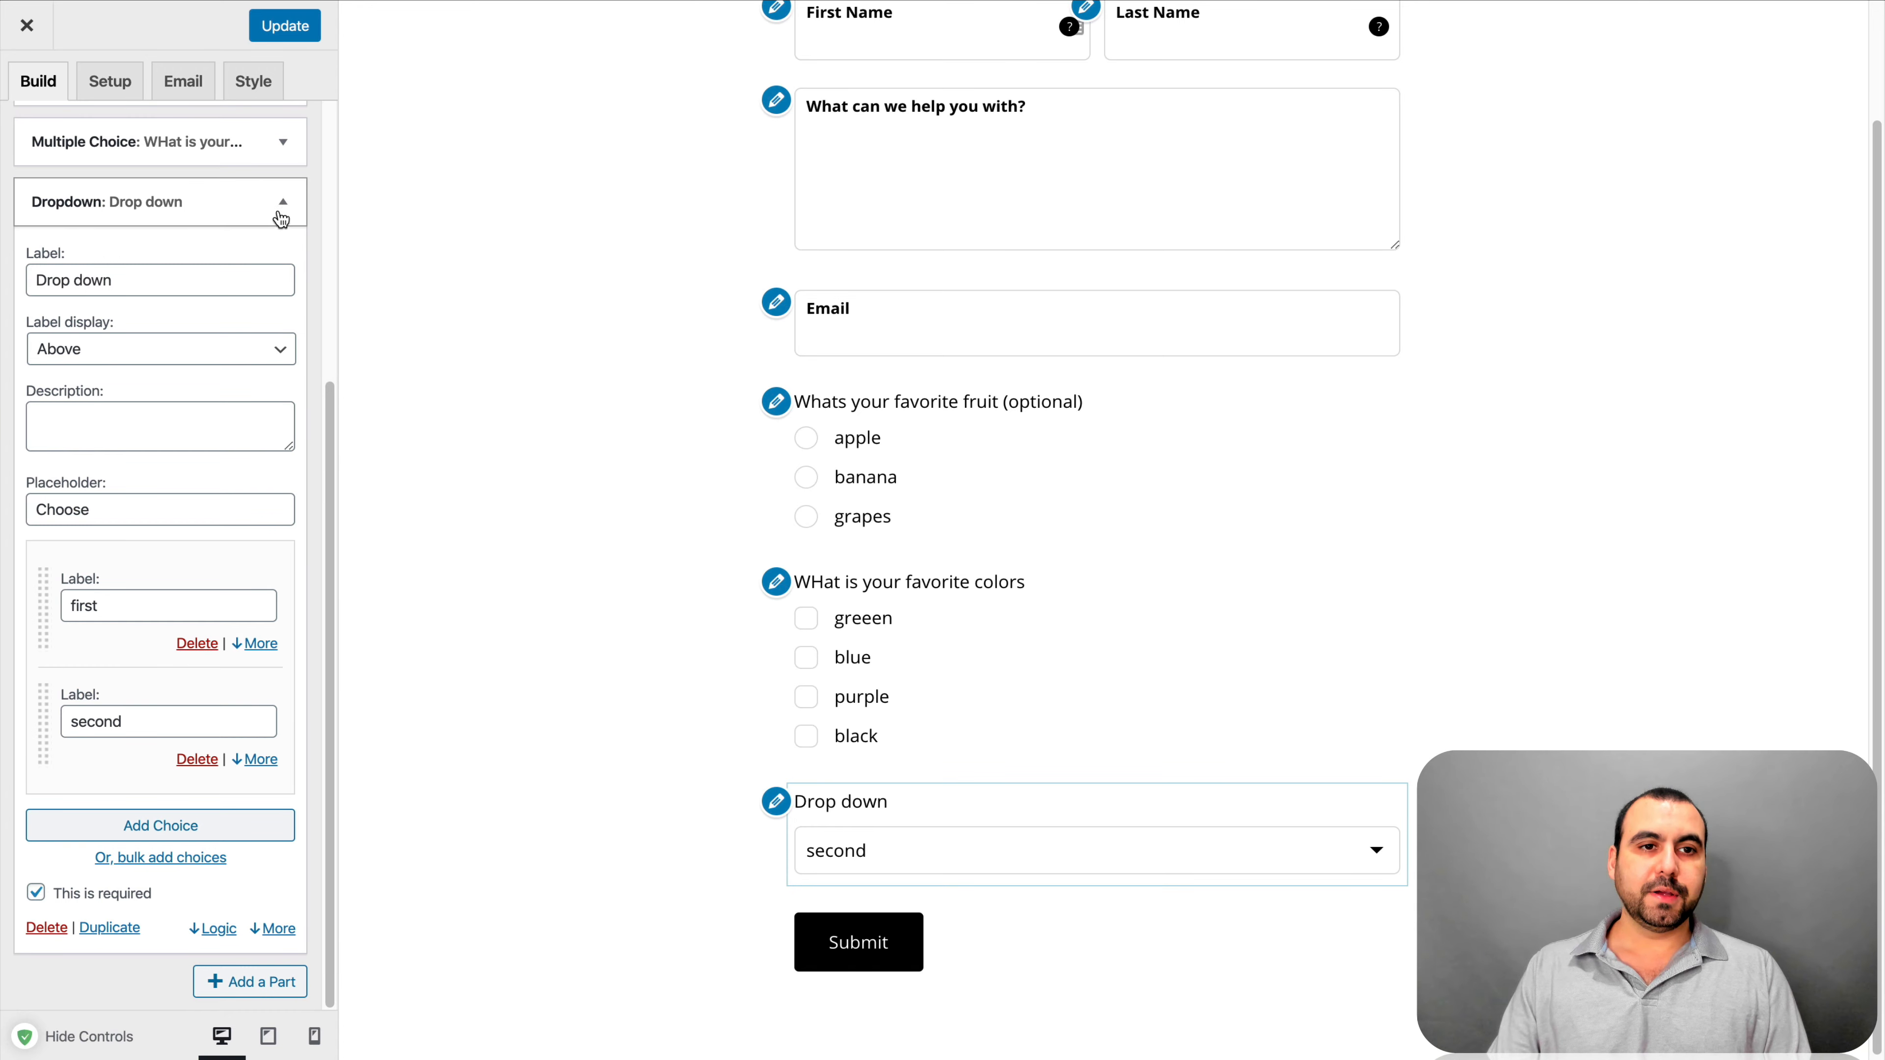
pyautogui.click(282, 212)
pyautogui.click(295, 660)
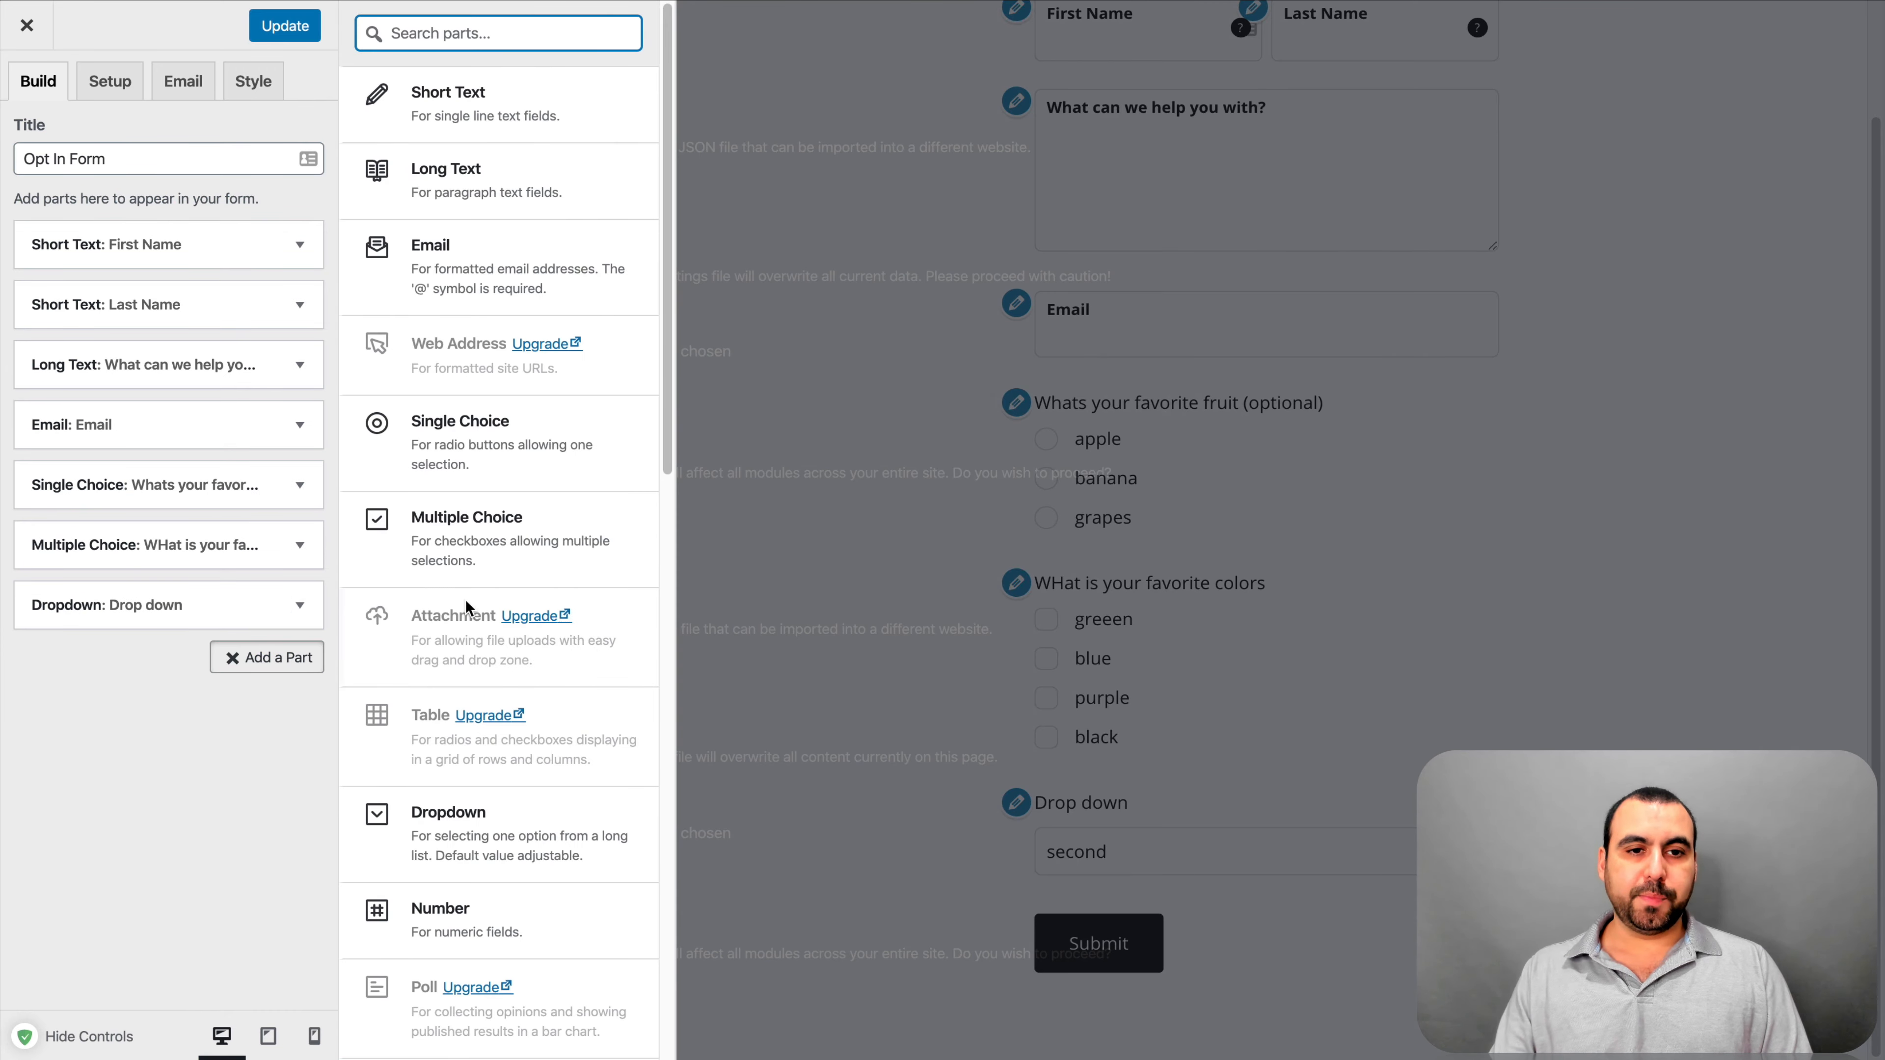
# Add a Number part labelled 'What is your age?'
pyautogui.scroll(-4, 505, 724)
pyautogui.scroll(-2, 511, 724)
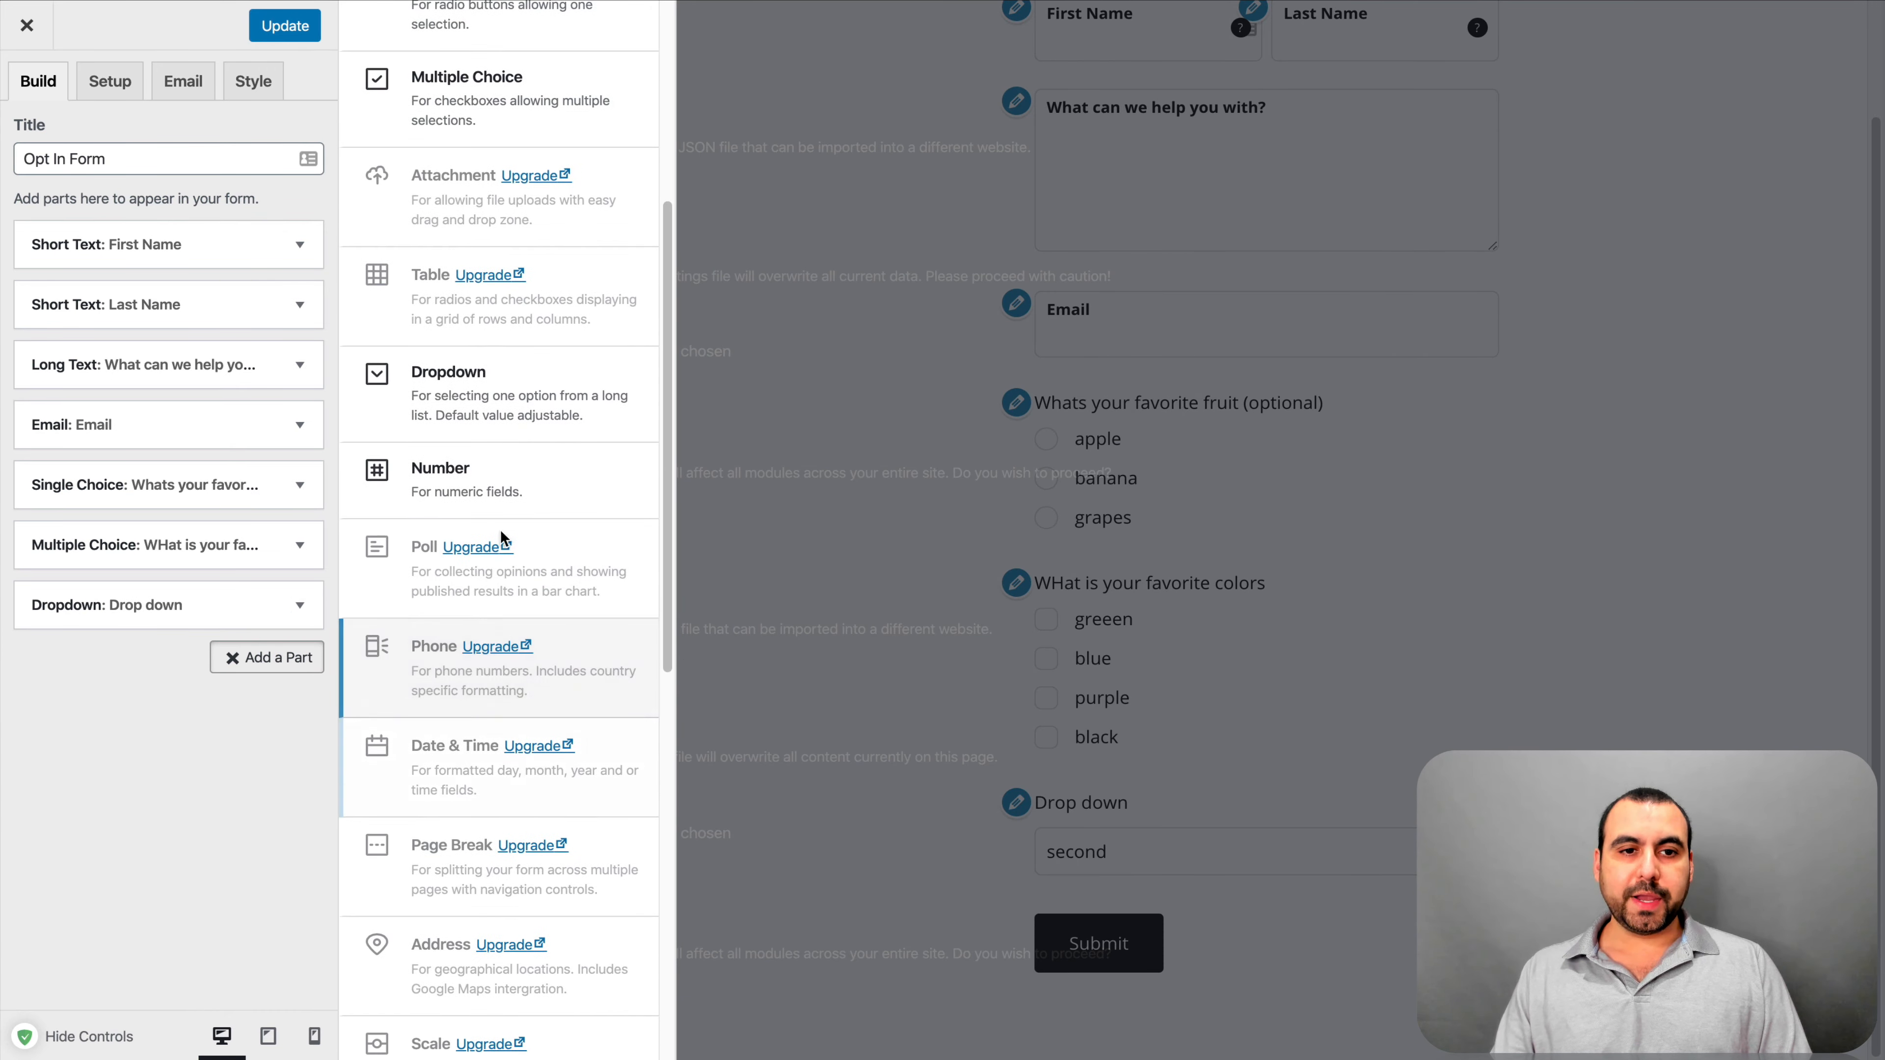
pyautogui.click(560, 487)
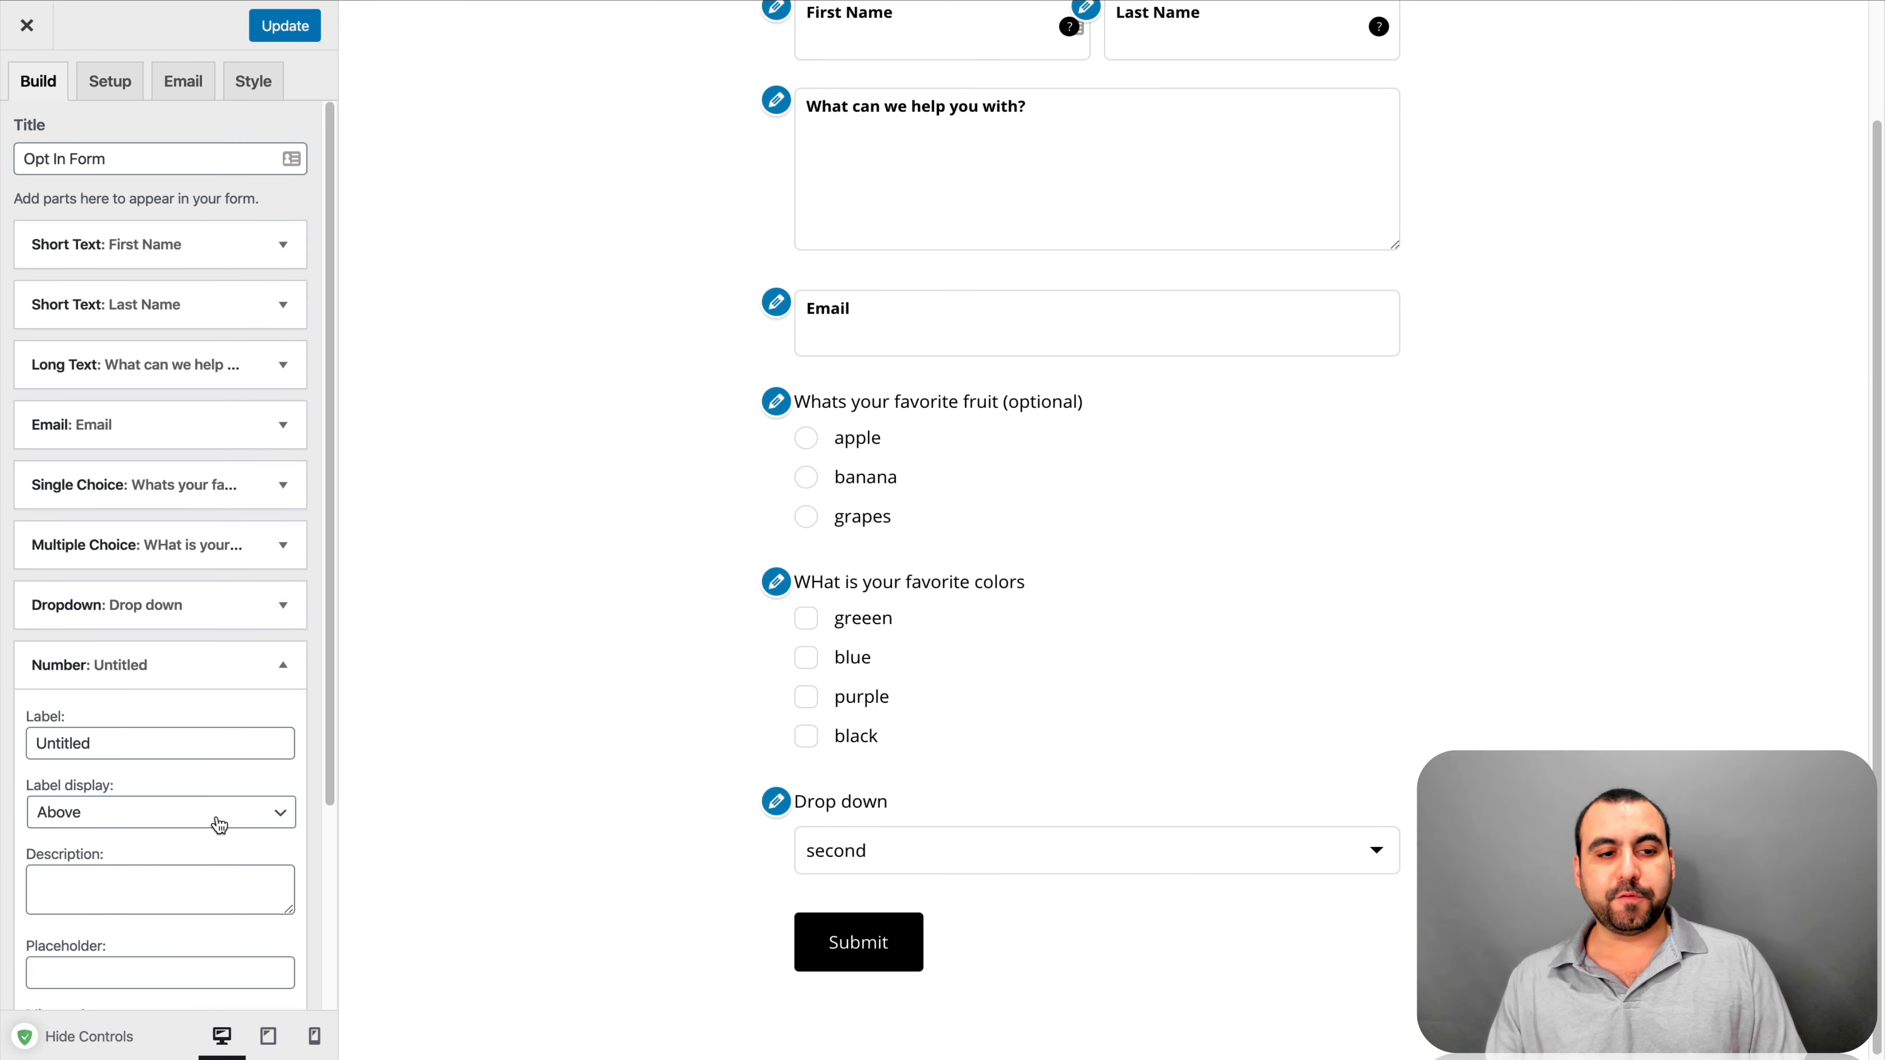
pyautogui.scroll(-3, 215, 823)
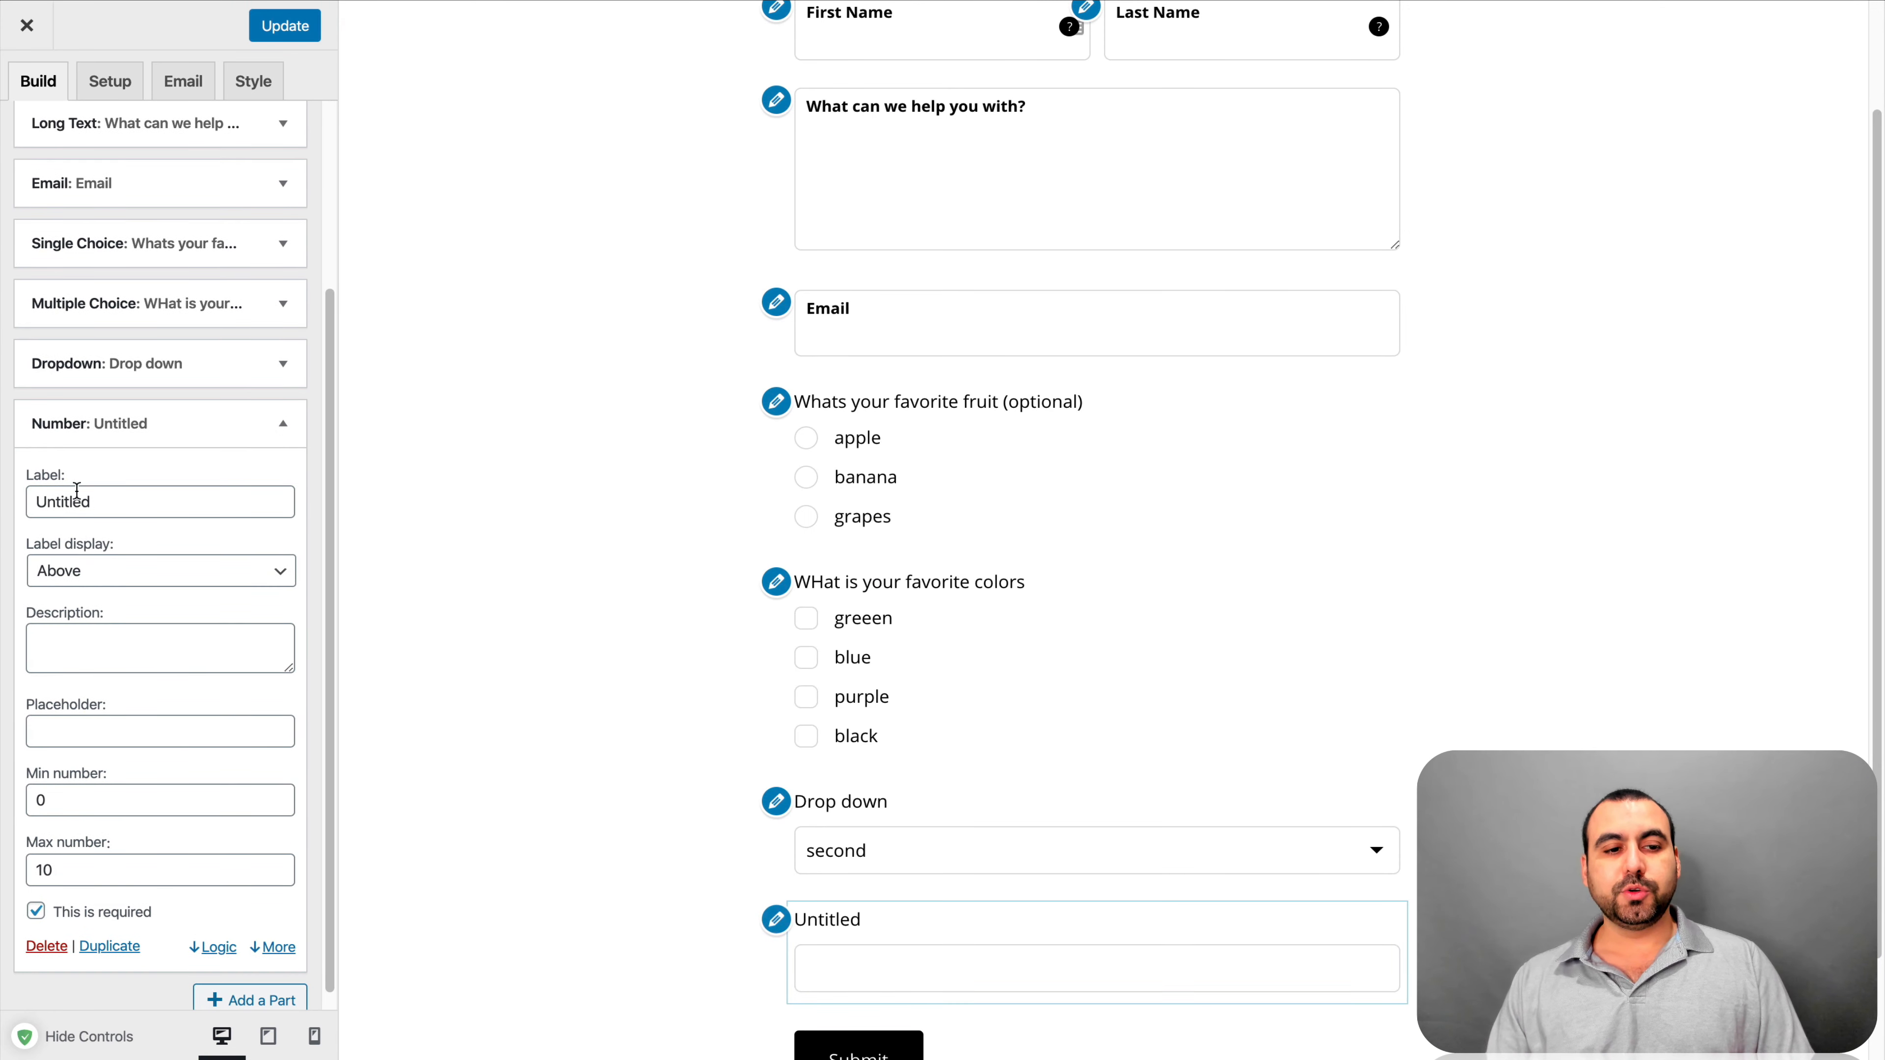
pyautogui.doubleClick(92, 502)
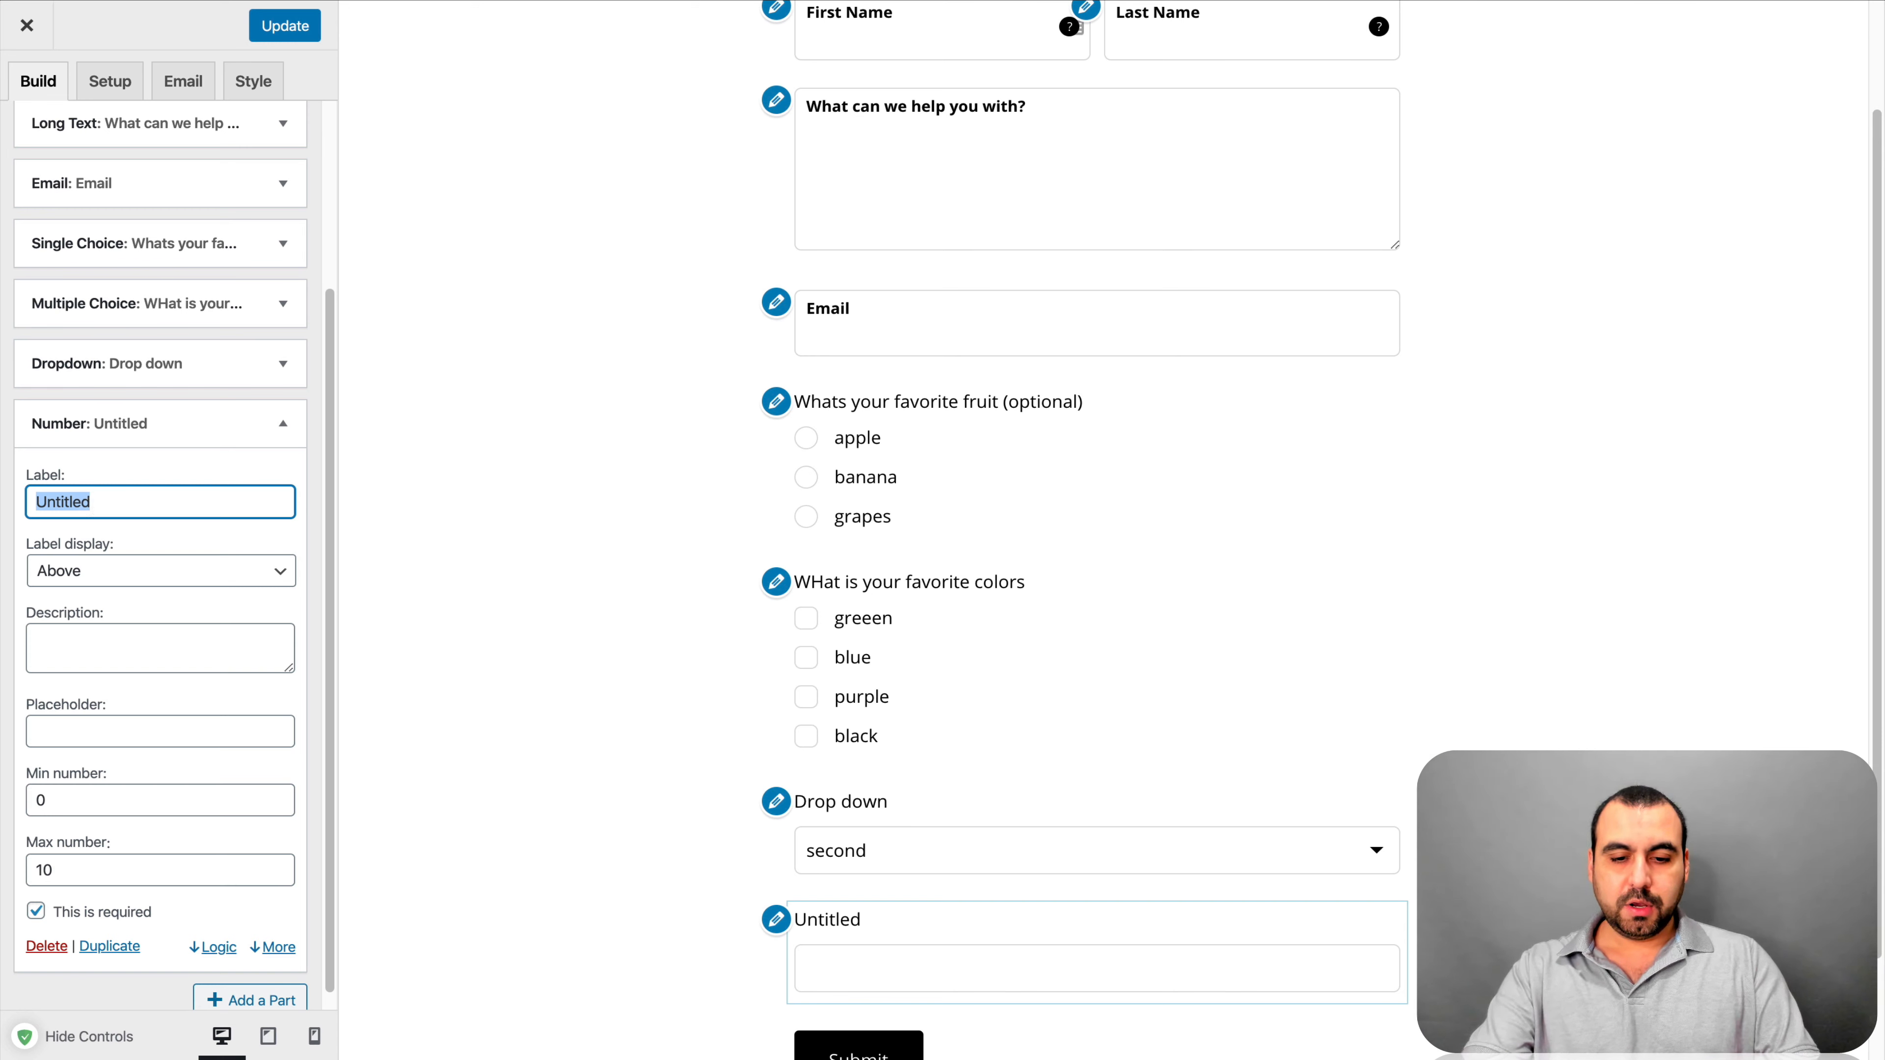
pyautogui.write('What is')
pyautogui.press('BackSpace')
pyautogui.write('is you')
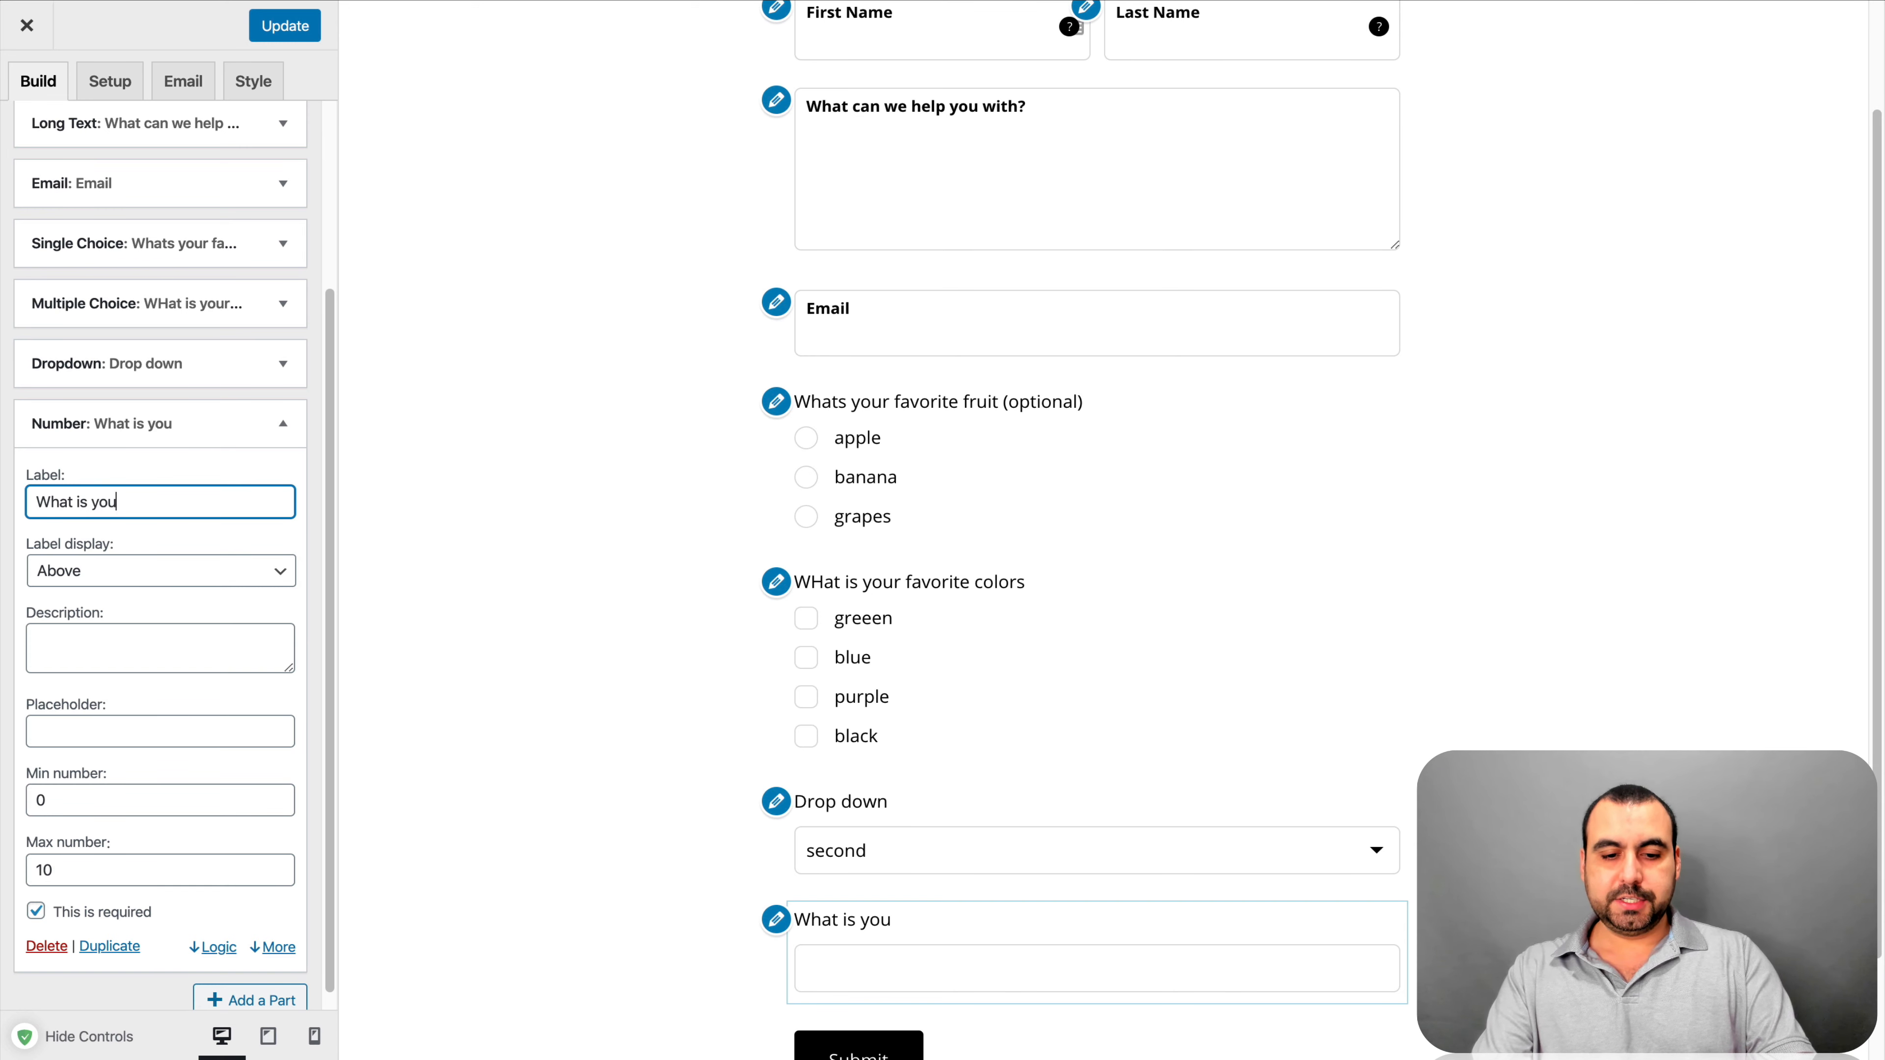
pyautogui.write('r age?')
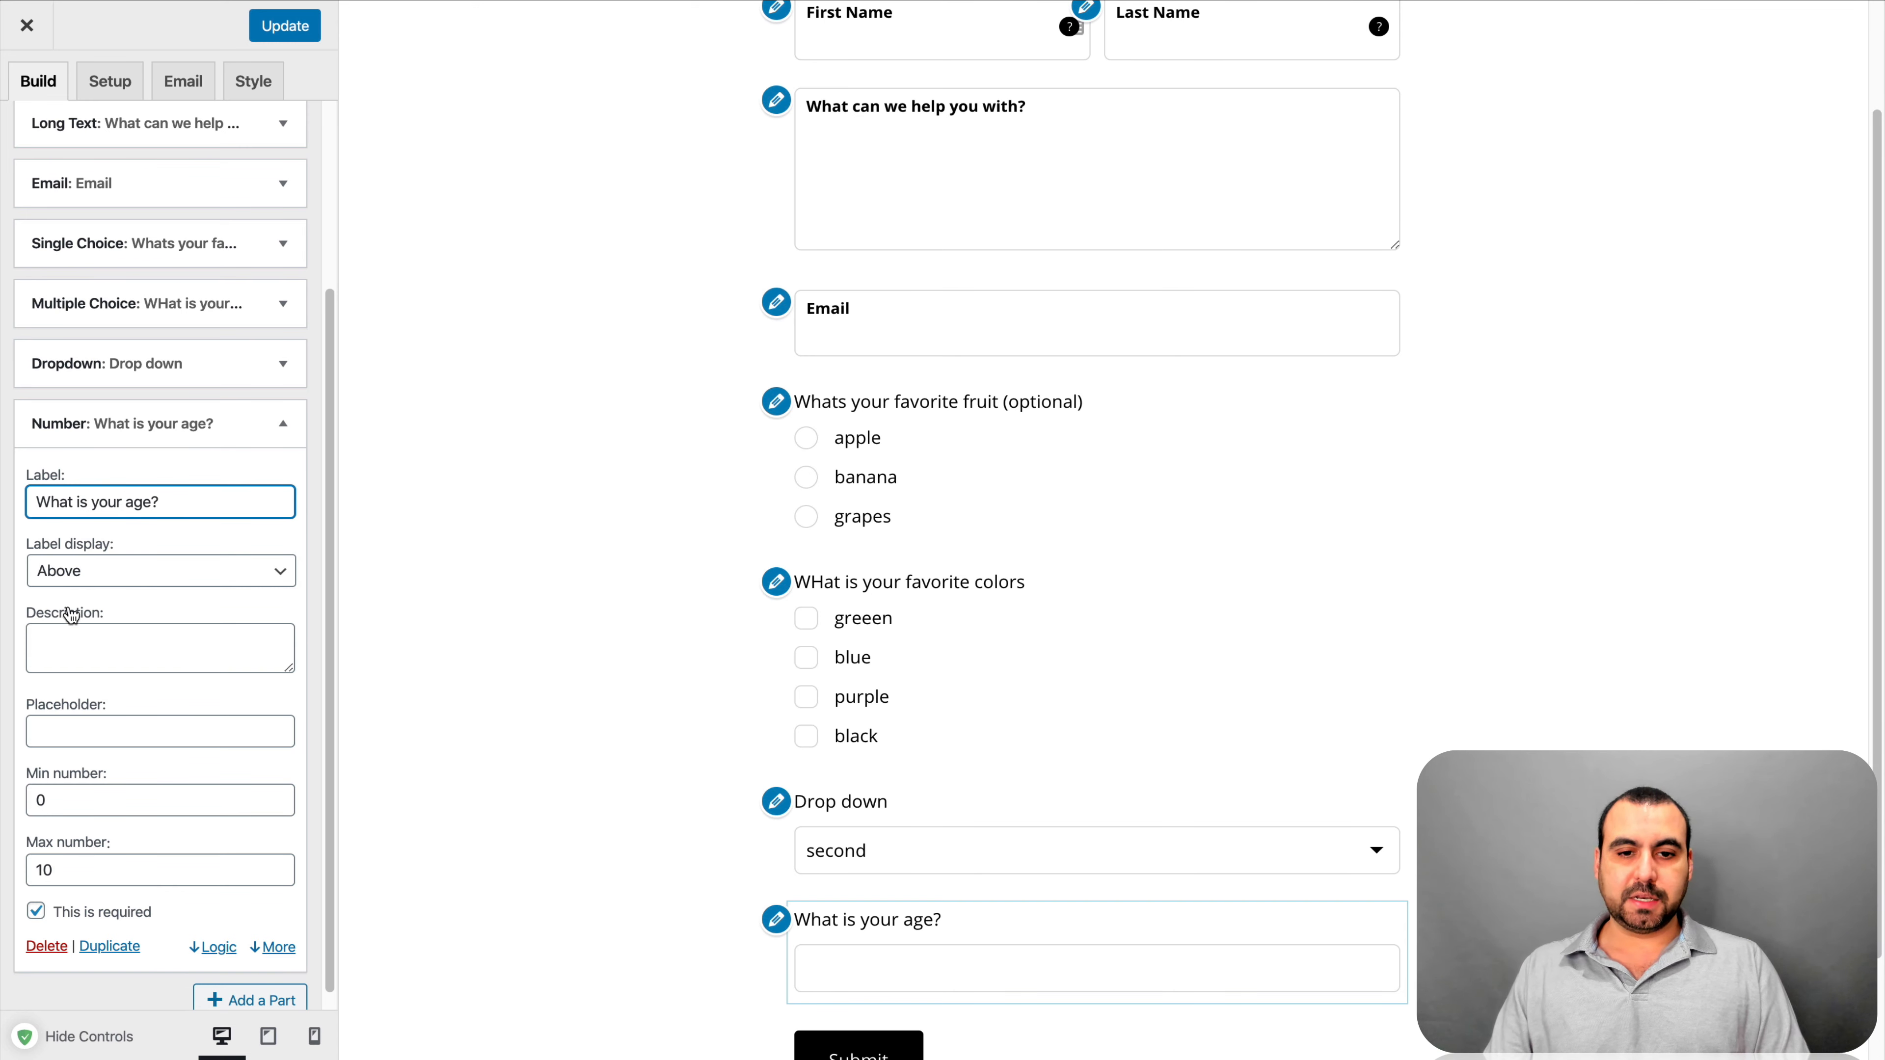
# Limit the age field to a minimum of 10 and a maximum of 120
pyautogui.scroll(-1, 57, 627)
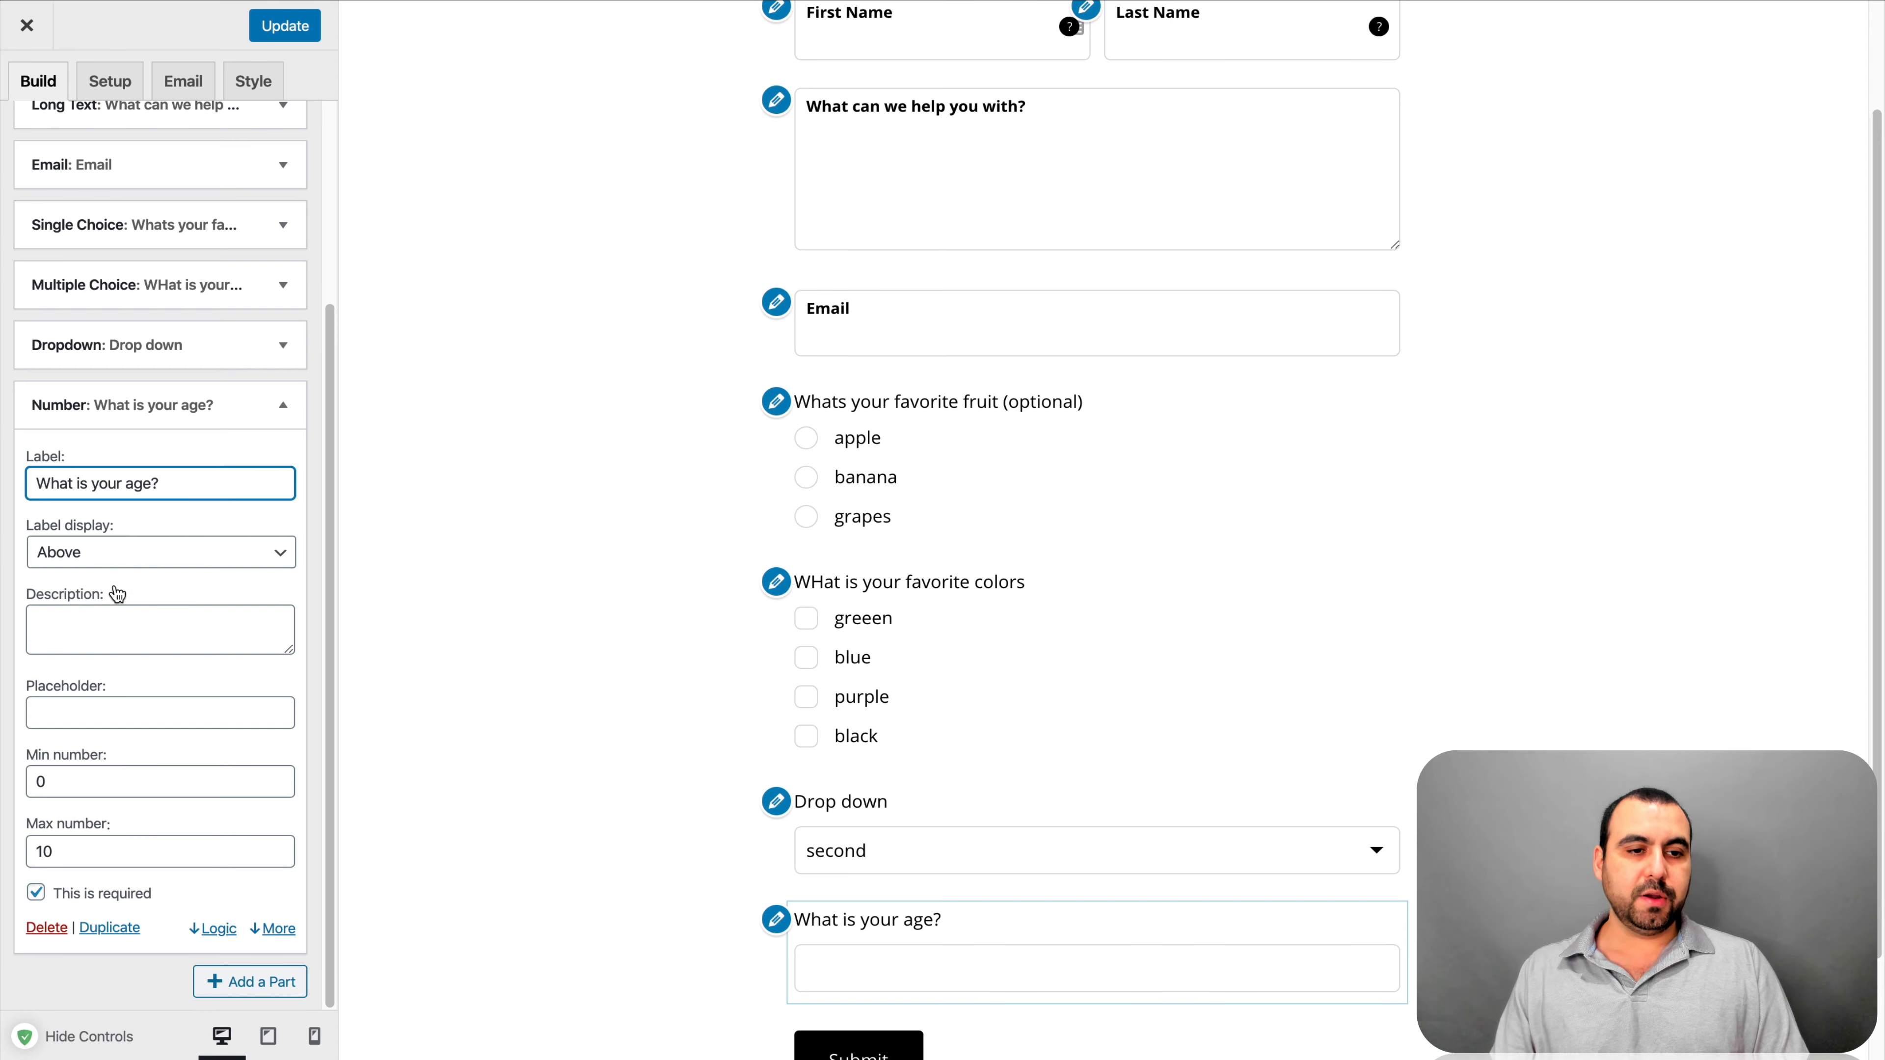
pyautogui.click(50, 778)
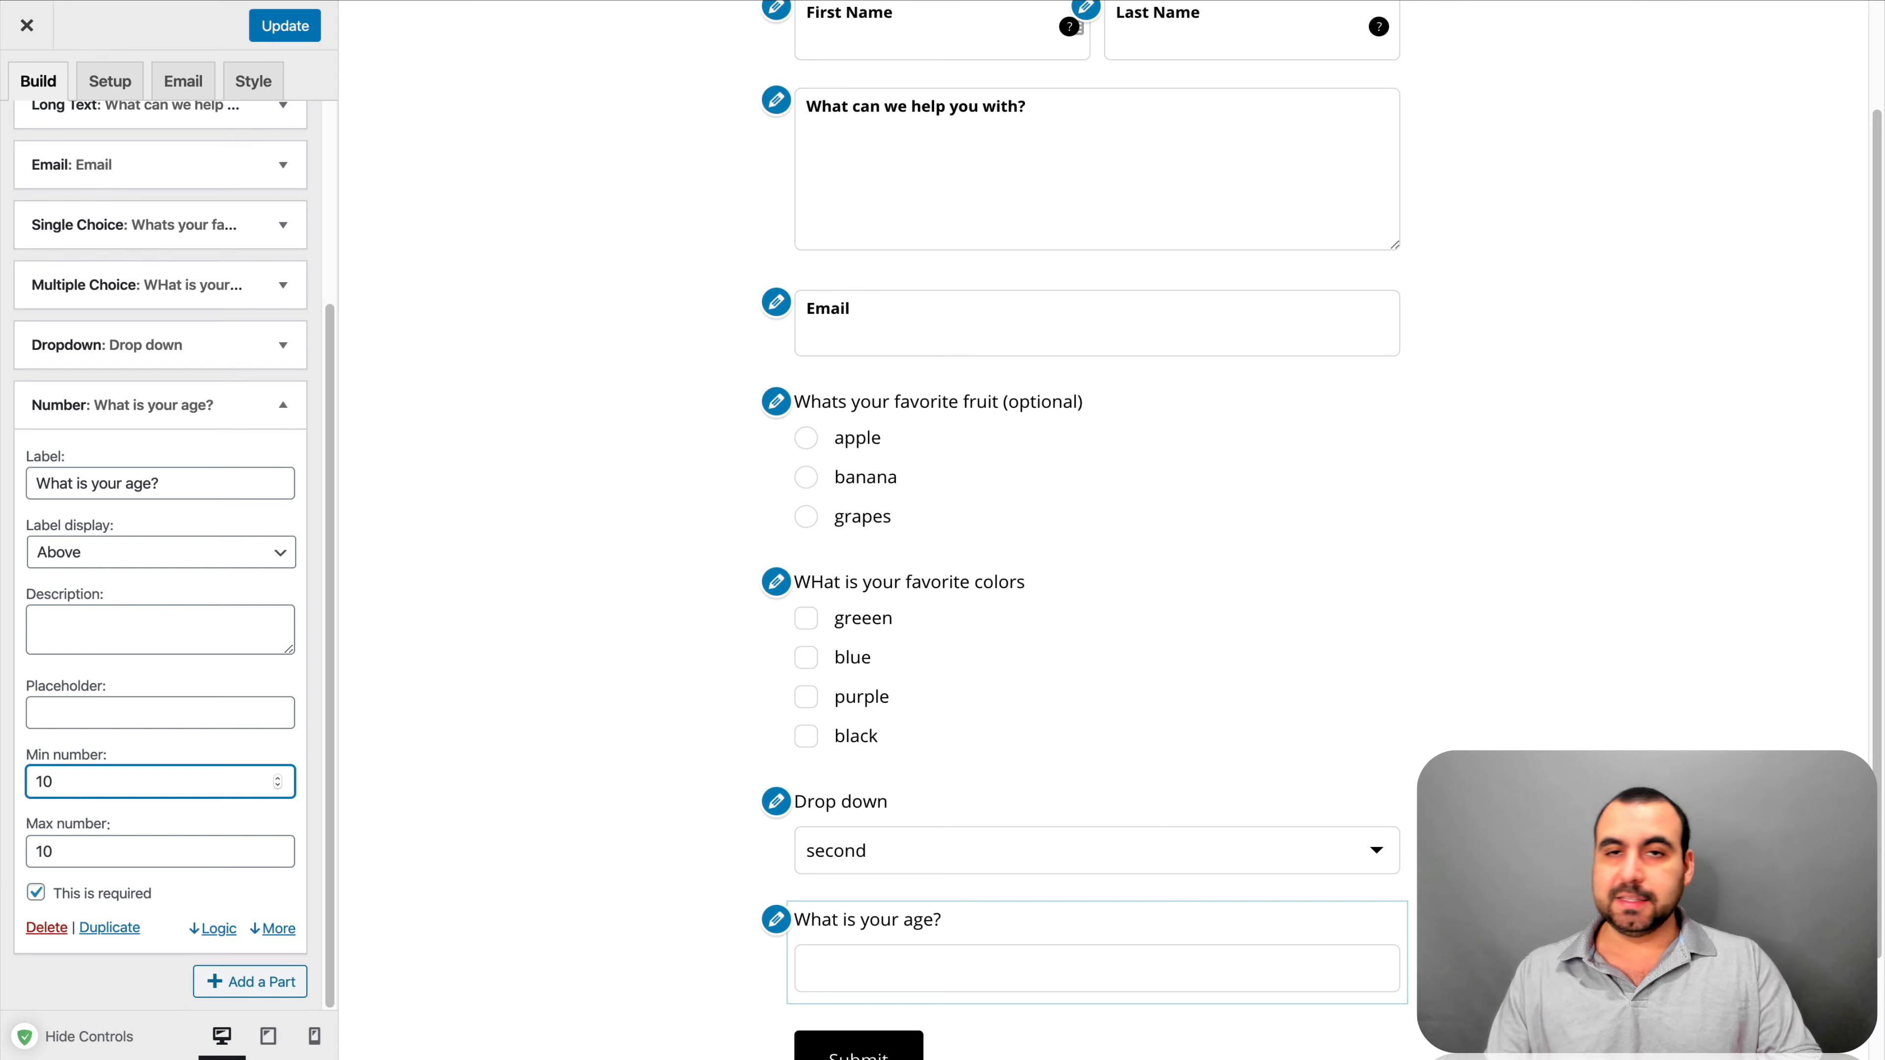
pyautogui.click(57, 850)
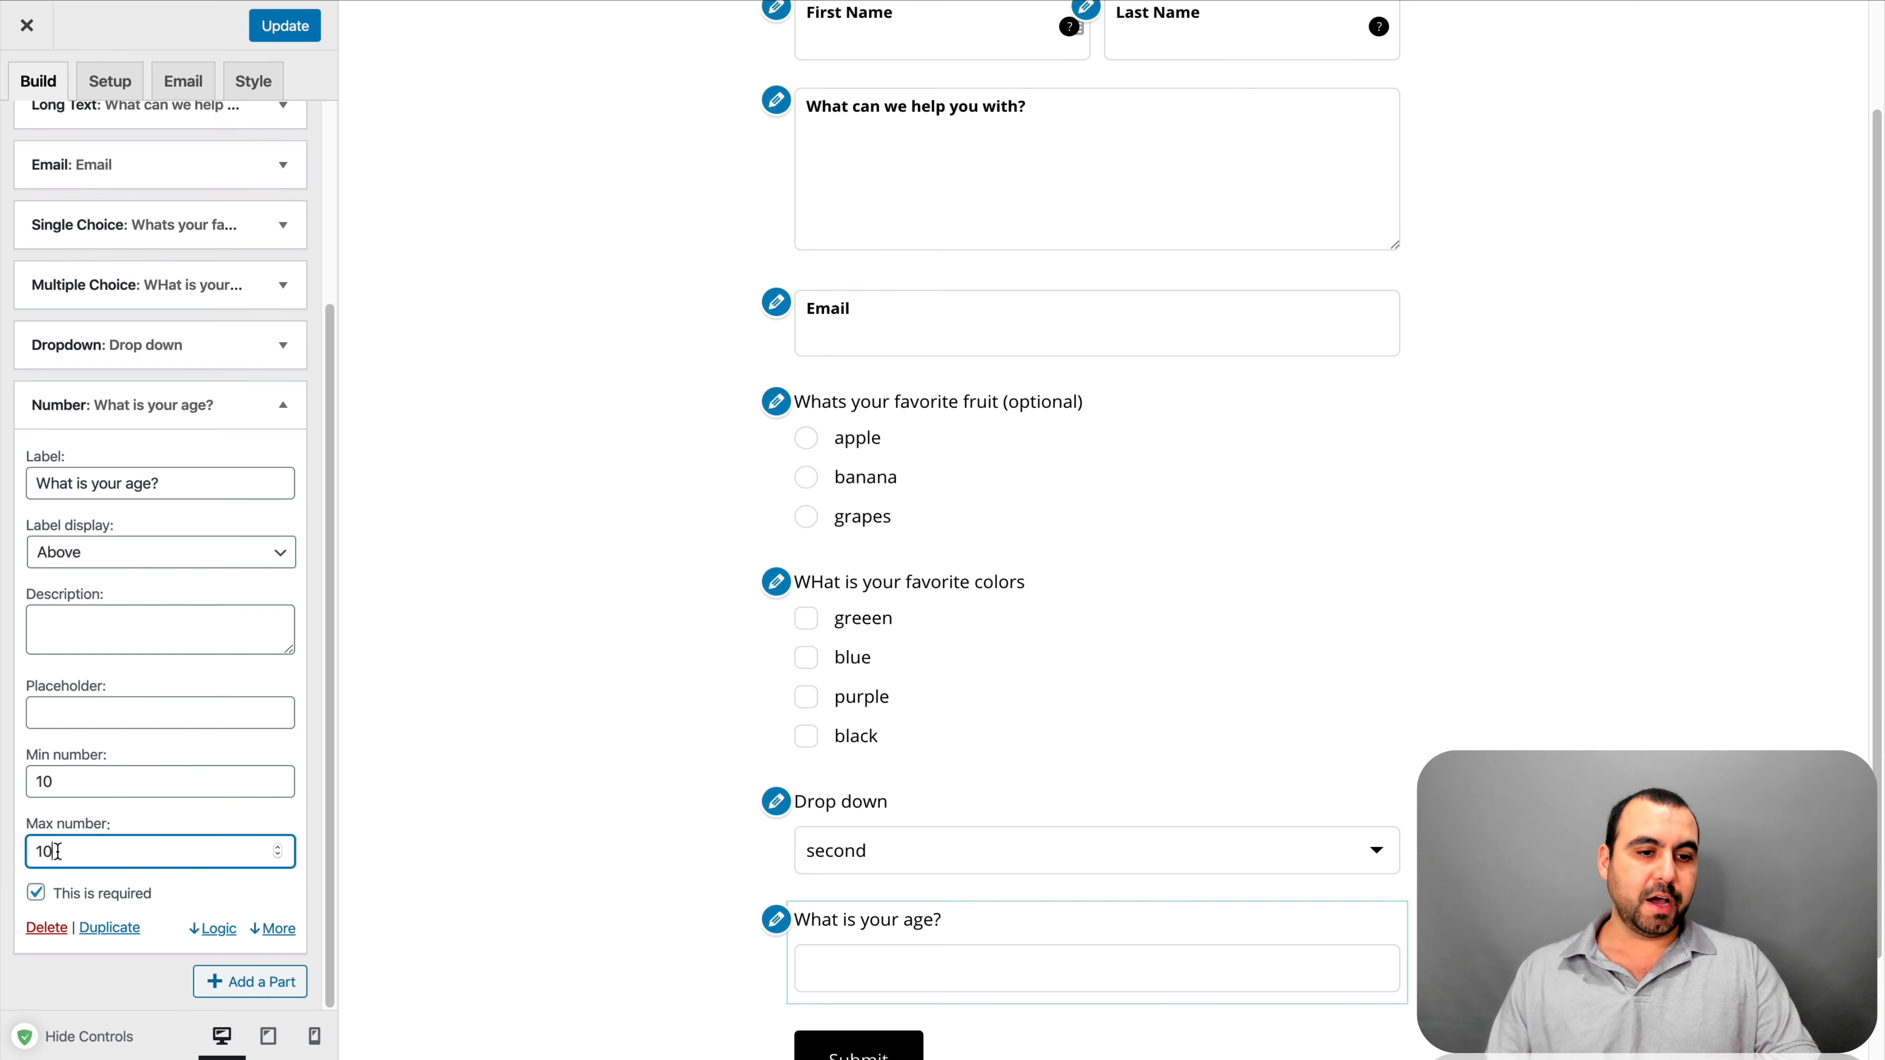
pyautogui.write('1012')
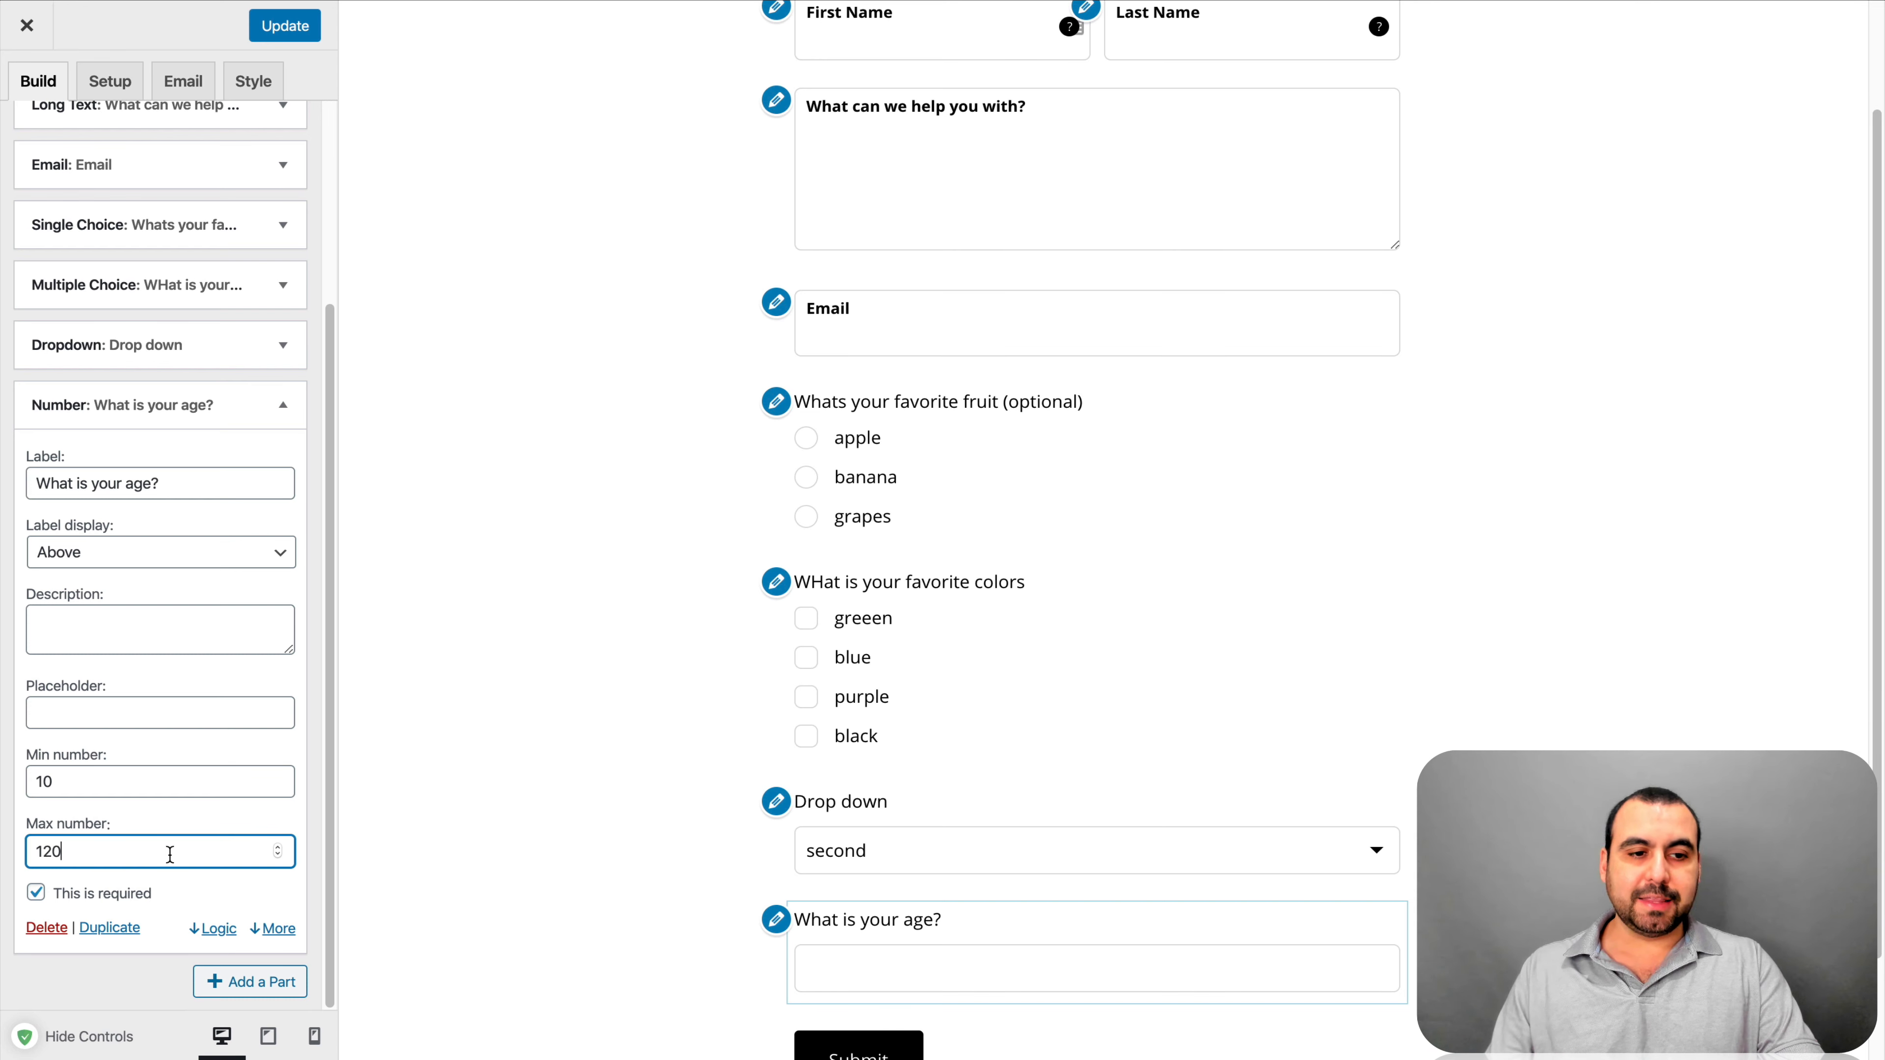
pyautogui.click(299, 802)
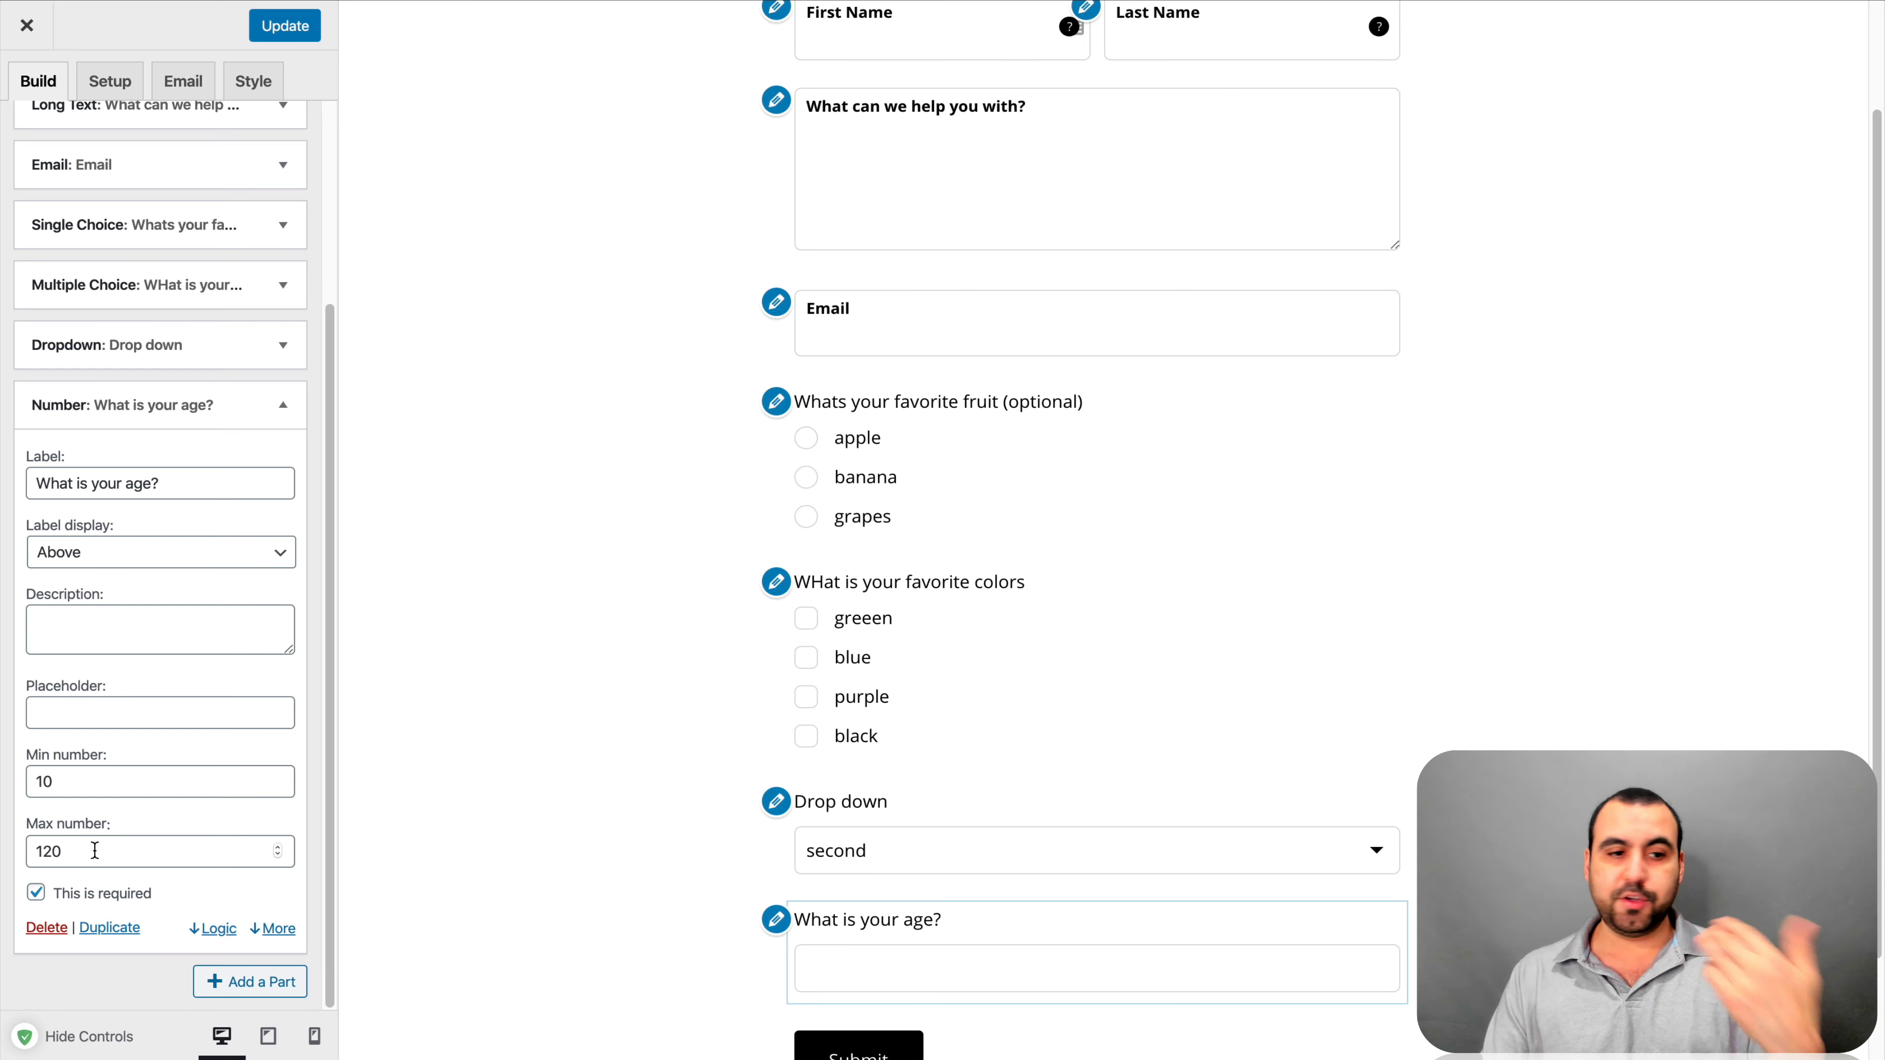
pyautogui.scroll(4, 185, 839)
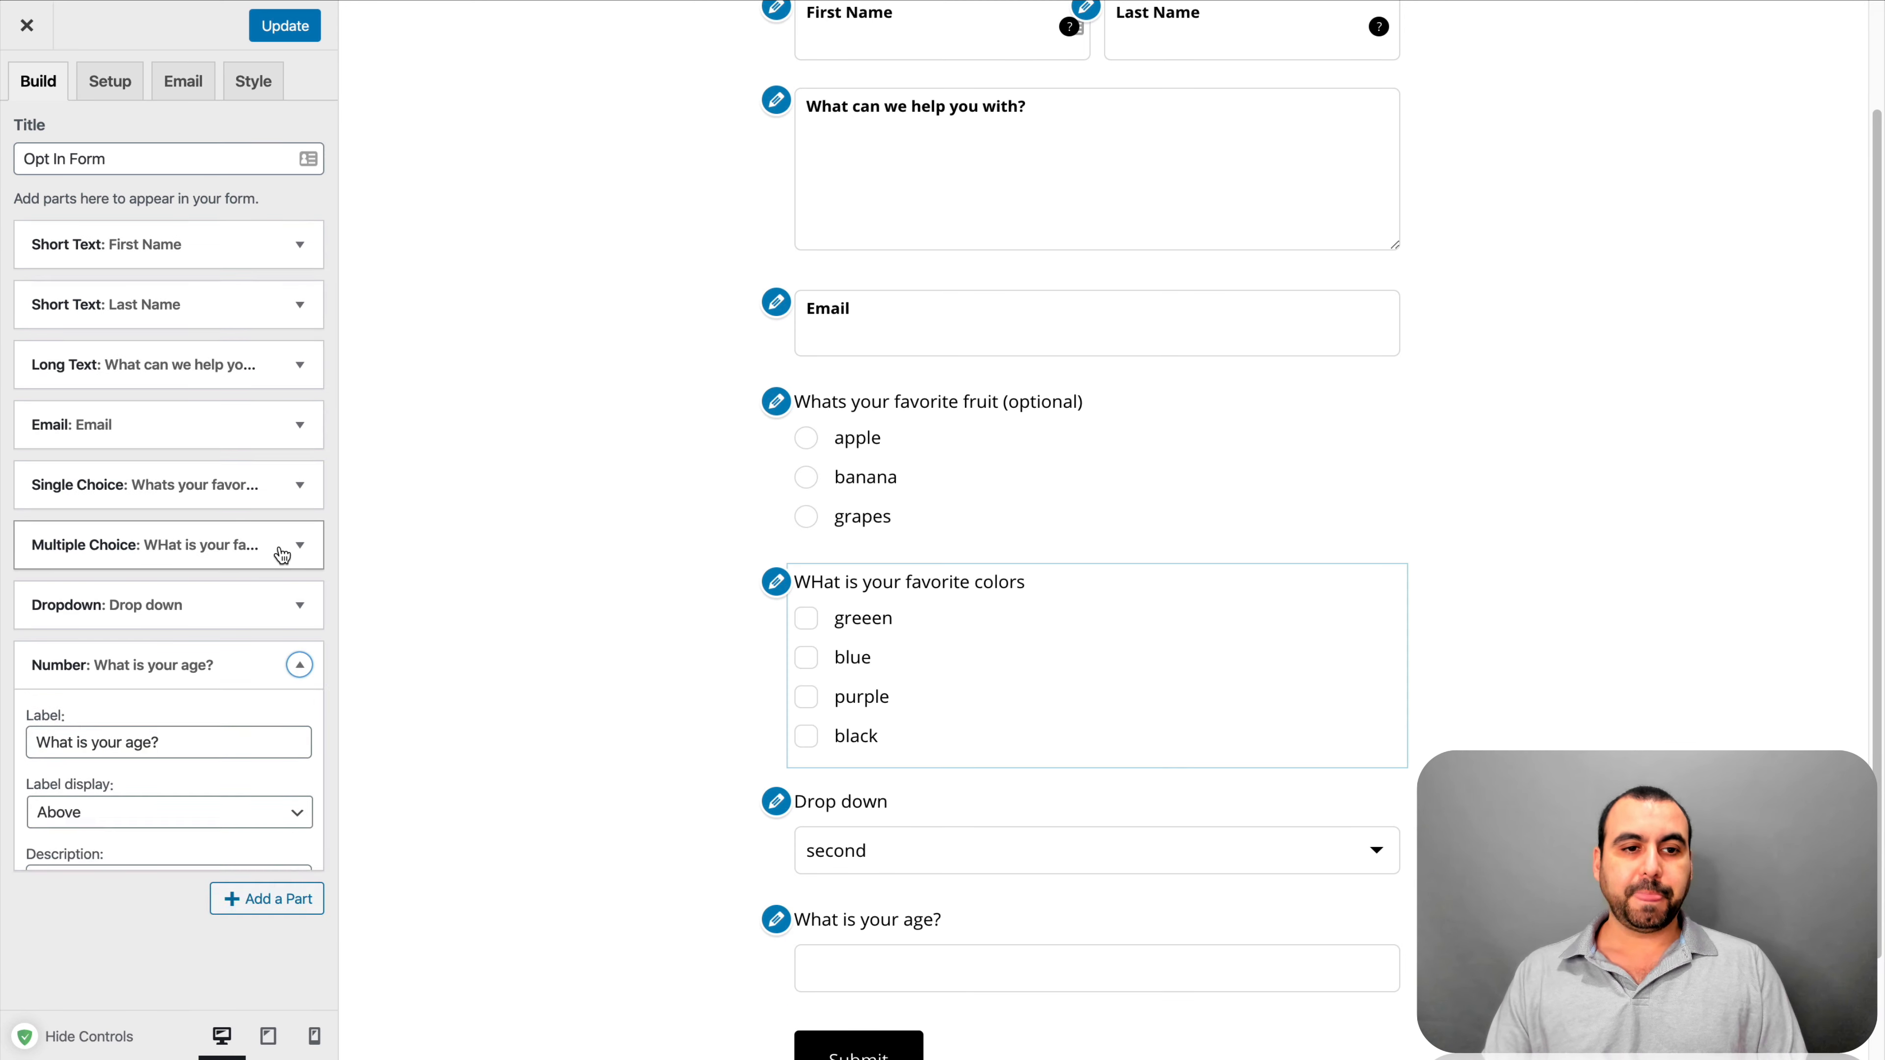
pyautogui.click(299, 664)
pyautogui.click(308, 718)
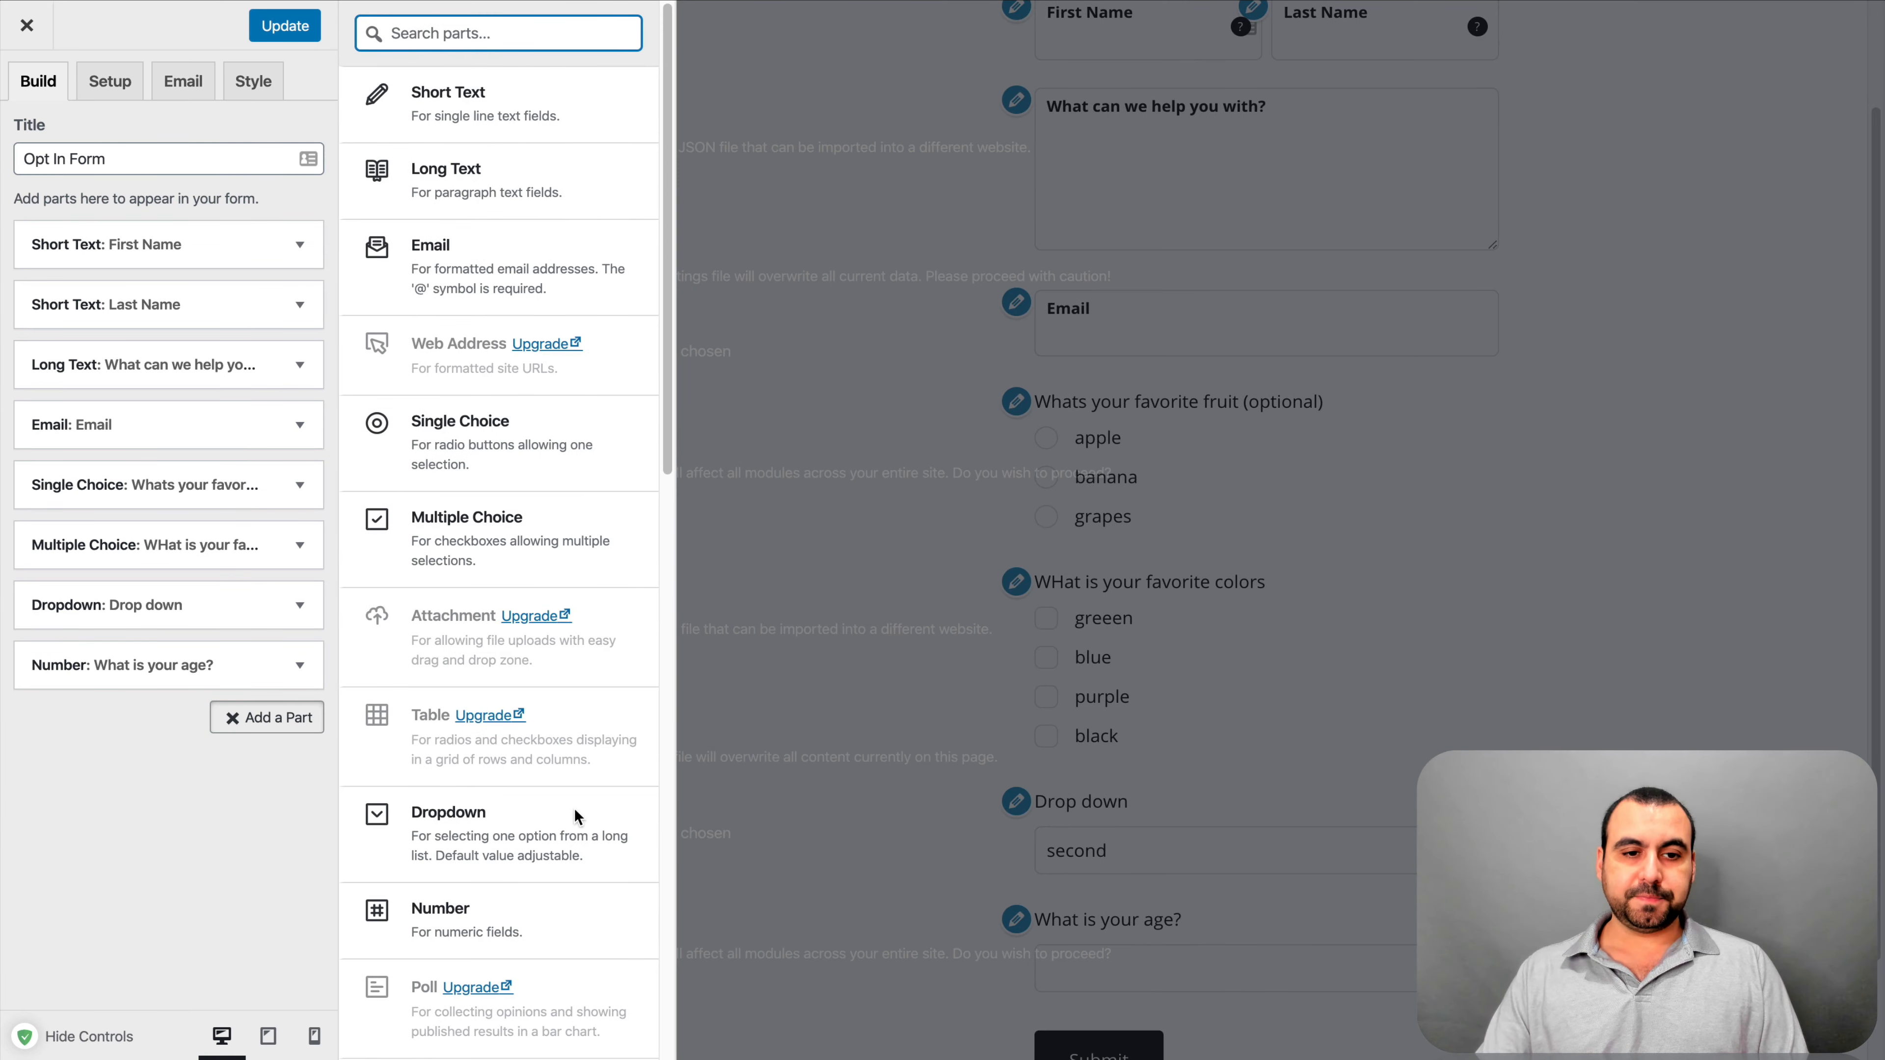
pyautogui.scroll(-10, 575, 810)
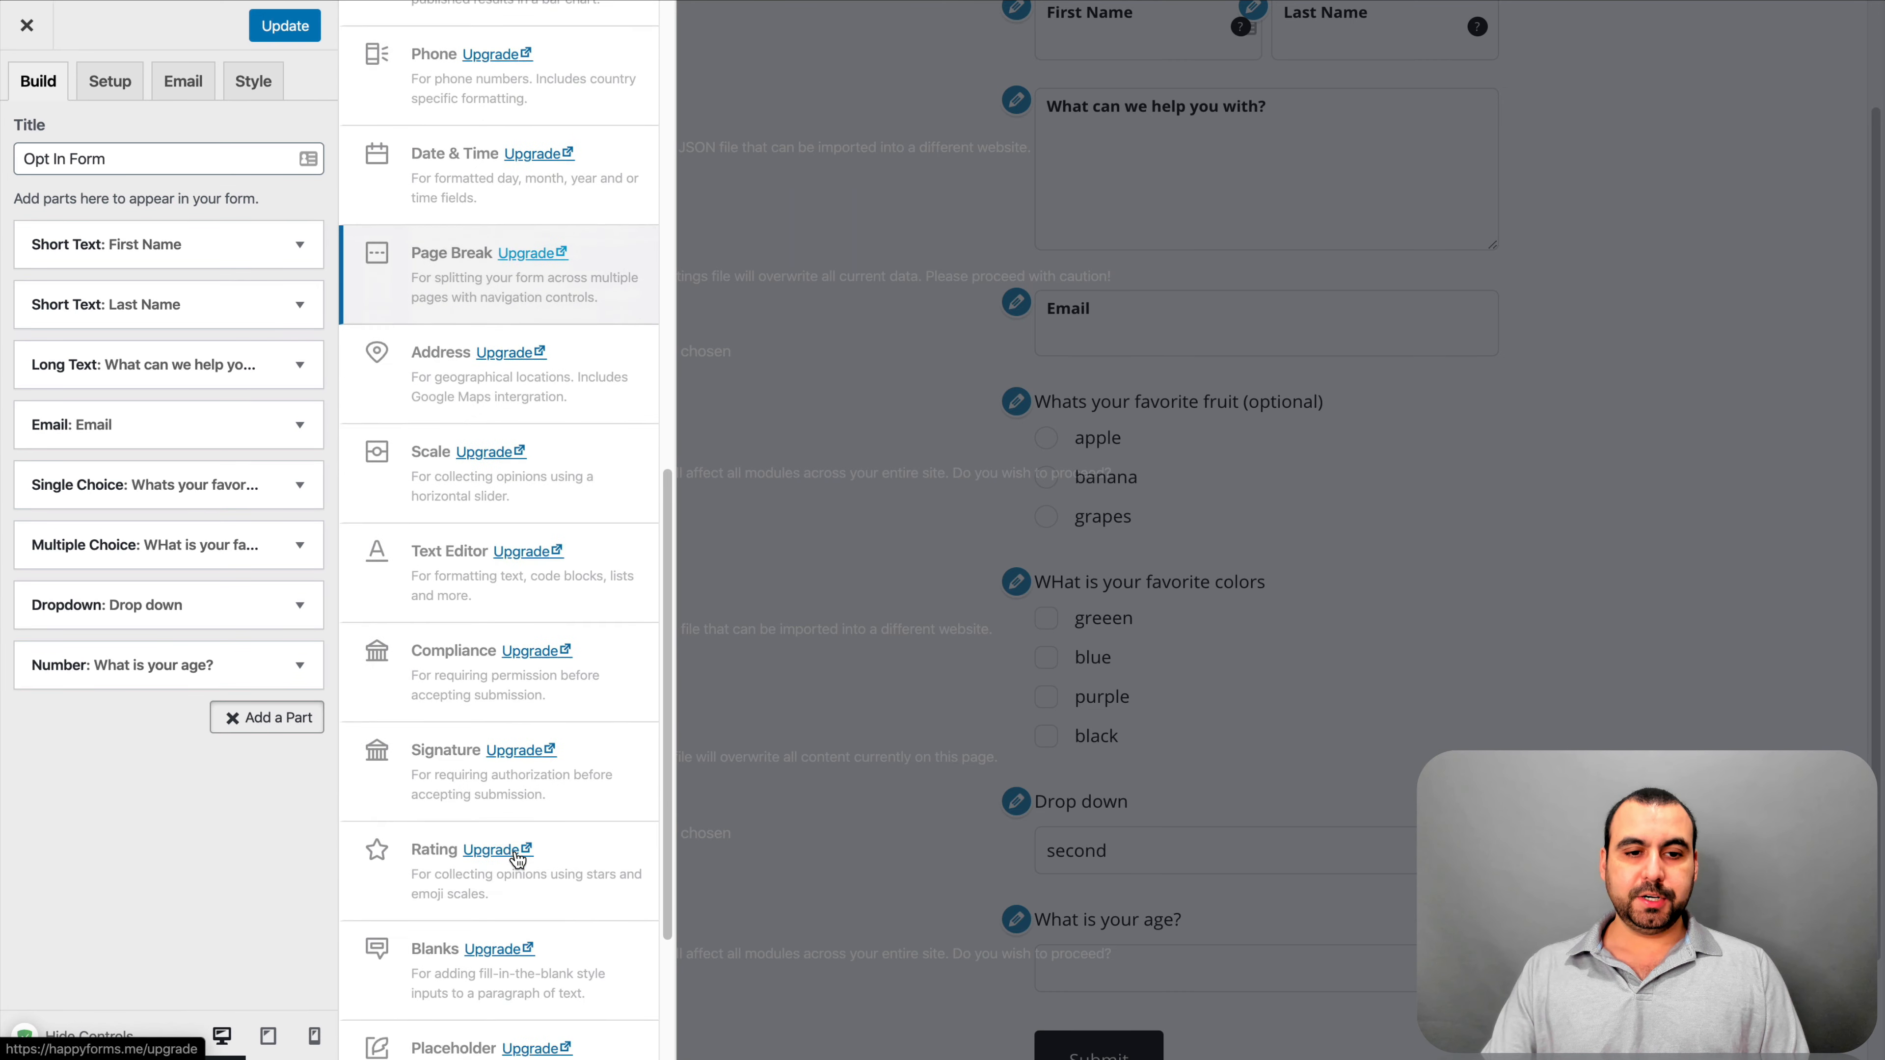
pyautogui.scroll(-3, 516, 854)
pyautogui.scroll(7, 515, 854)
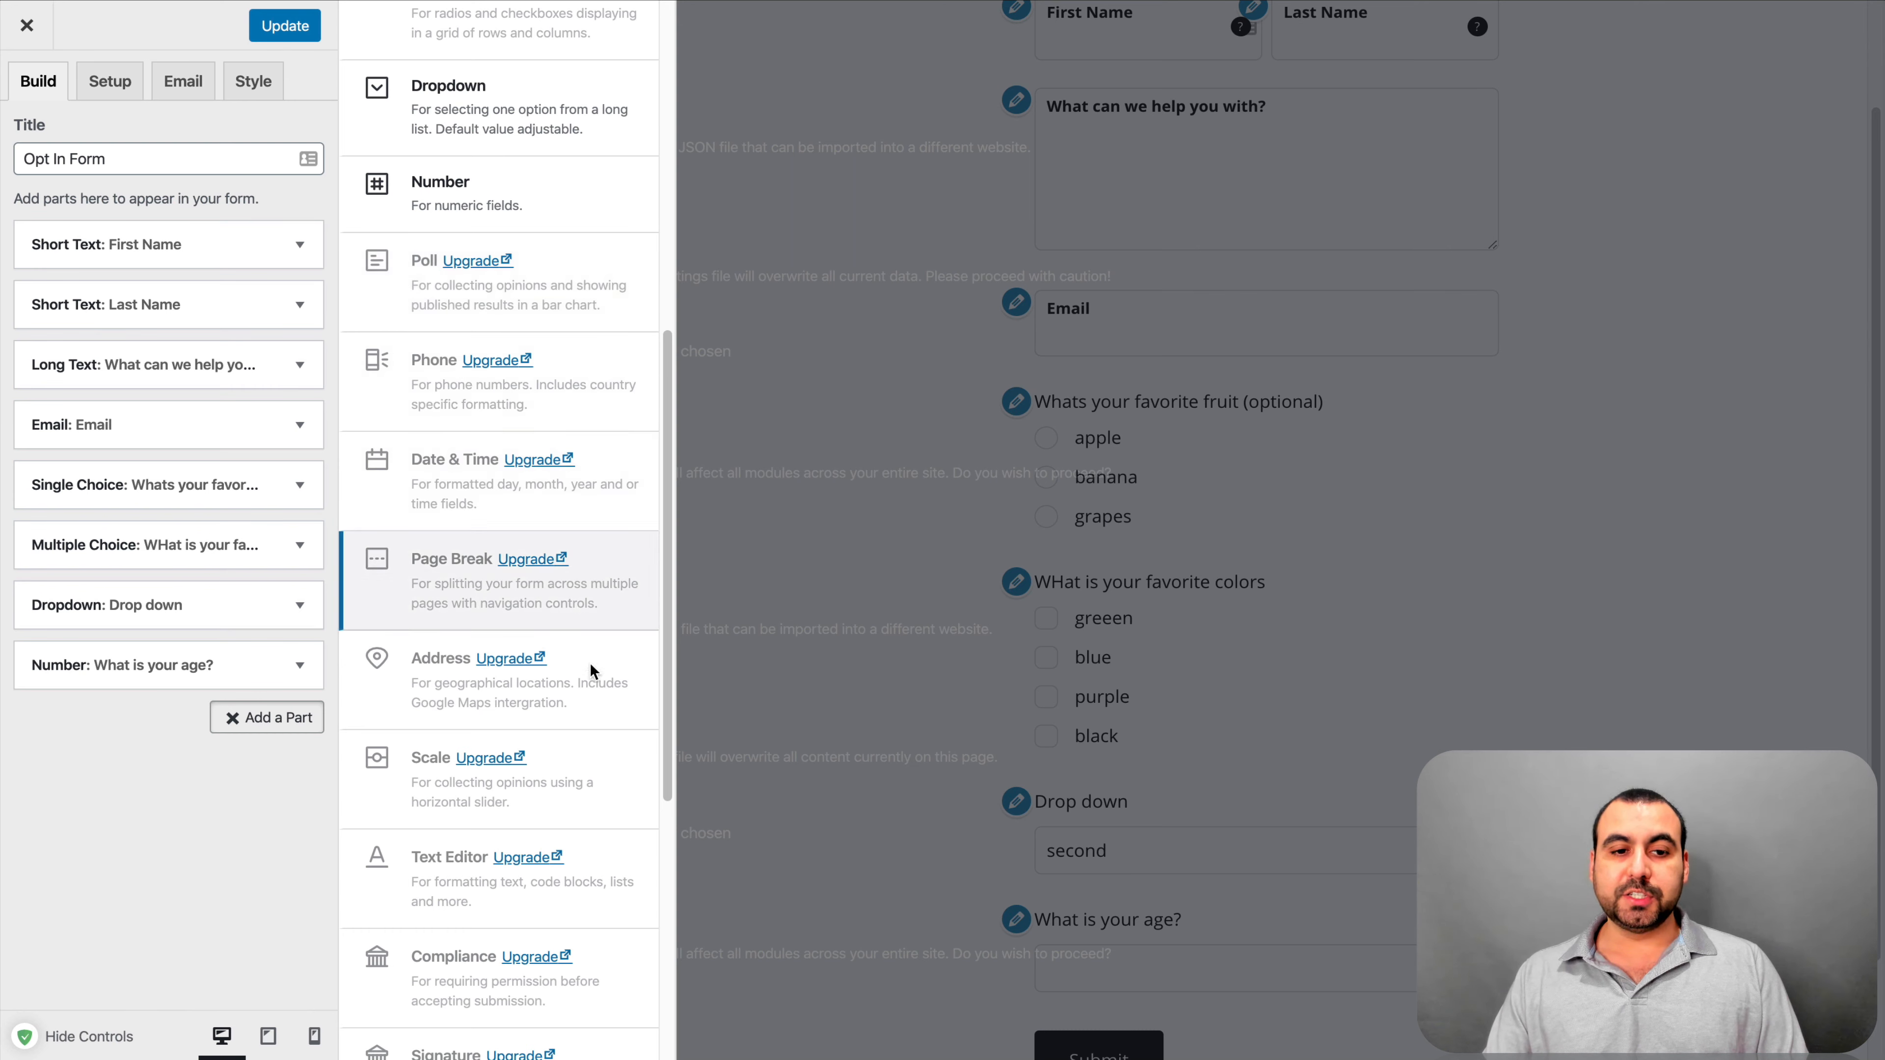
pyautogui.scroll(-1, 594, 770)
pyautogui.scroll(10, 594, 771)
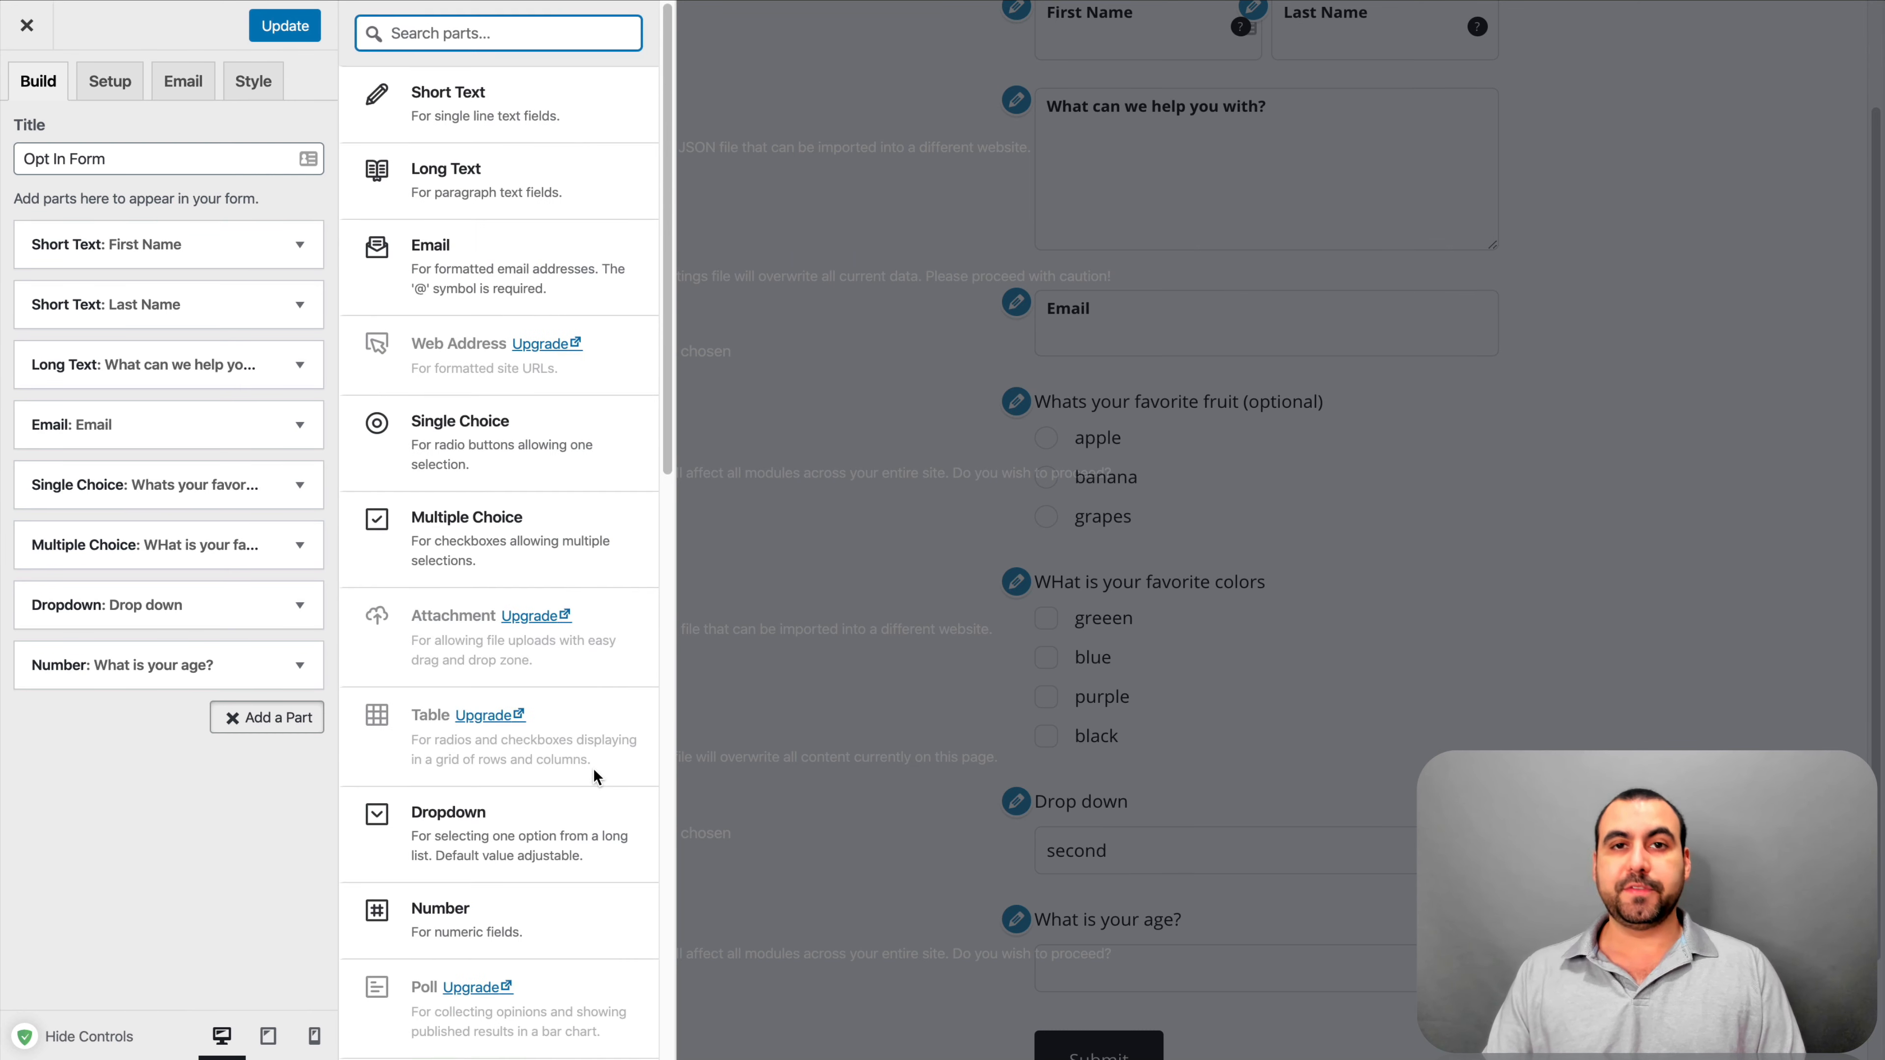
pyautogui.click(162, 924)
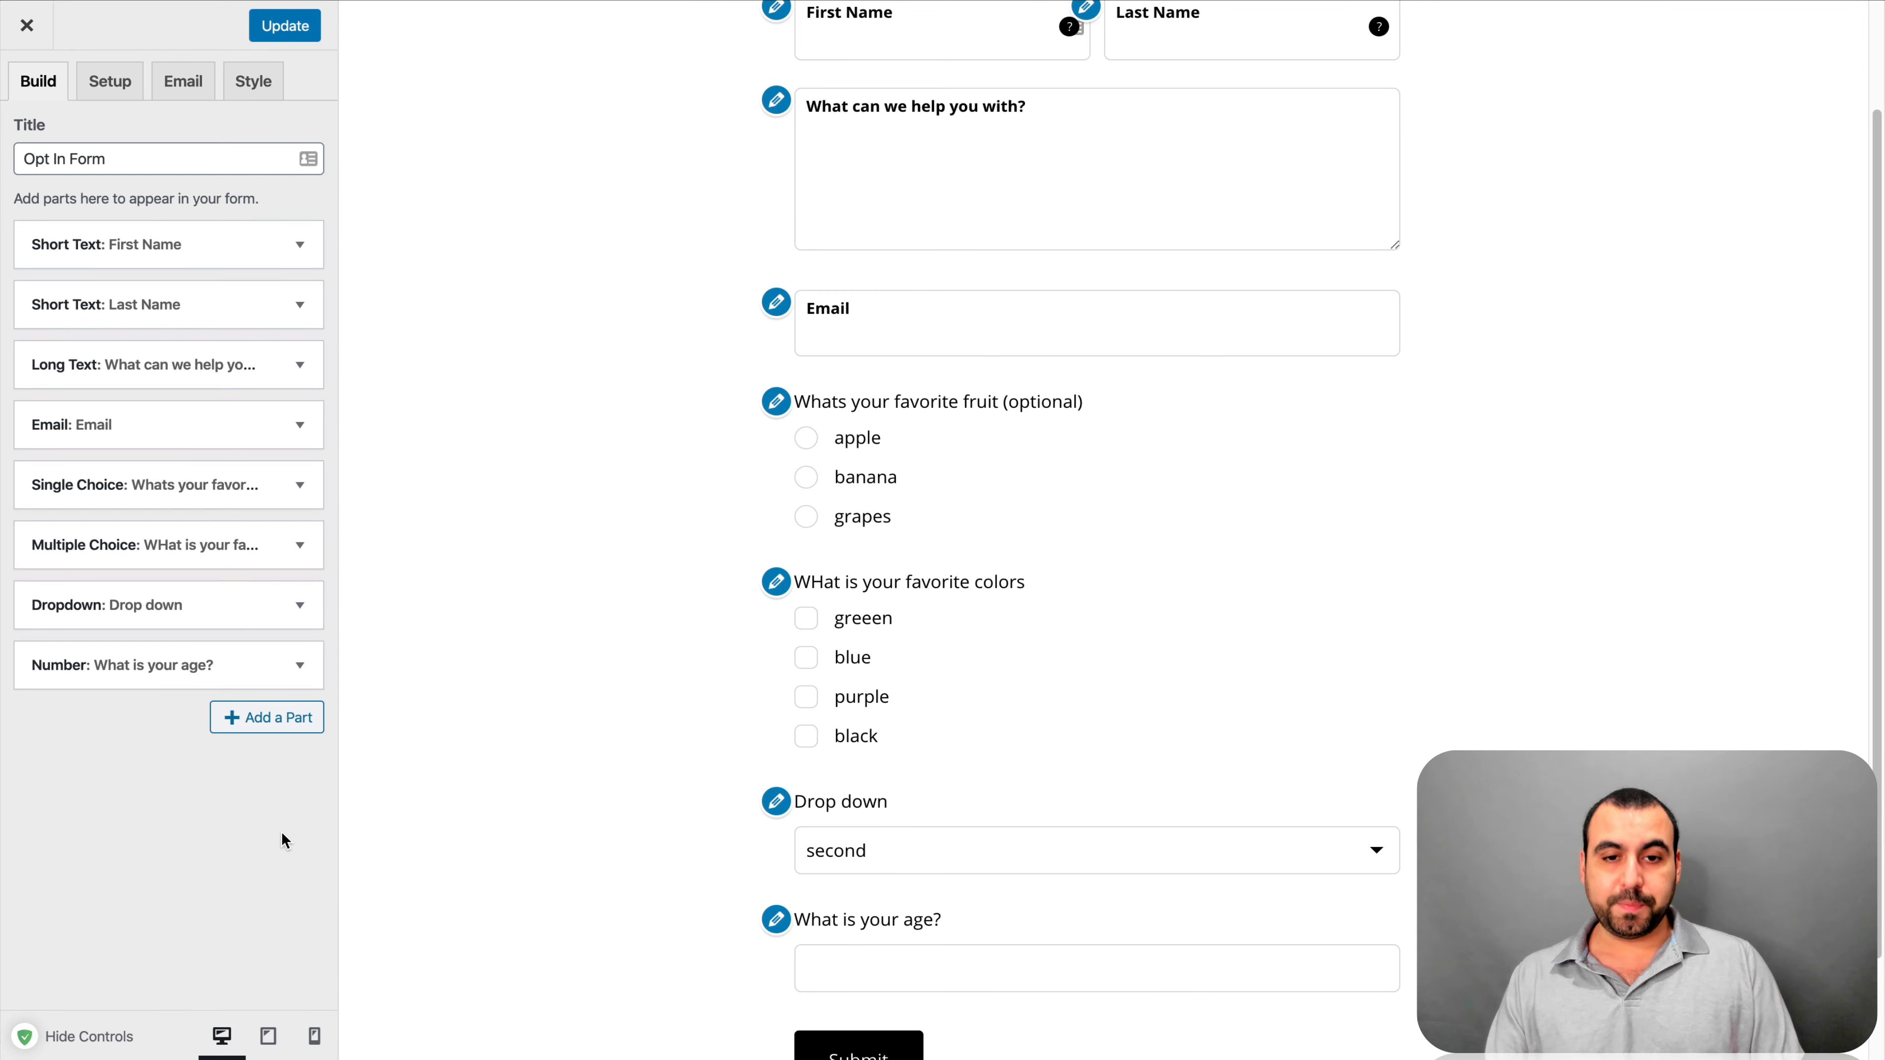
pyautogui.scroll(3, 541, 672)
pyautogui.scroll(-5, 540, 672)
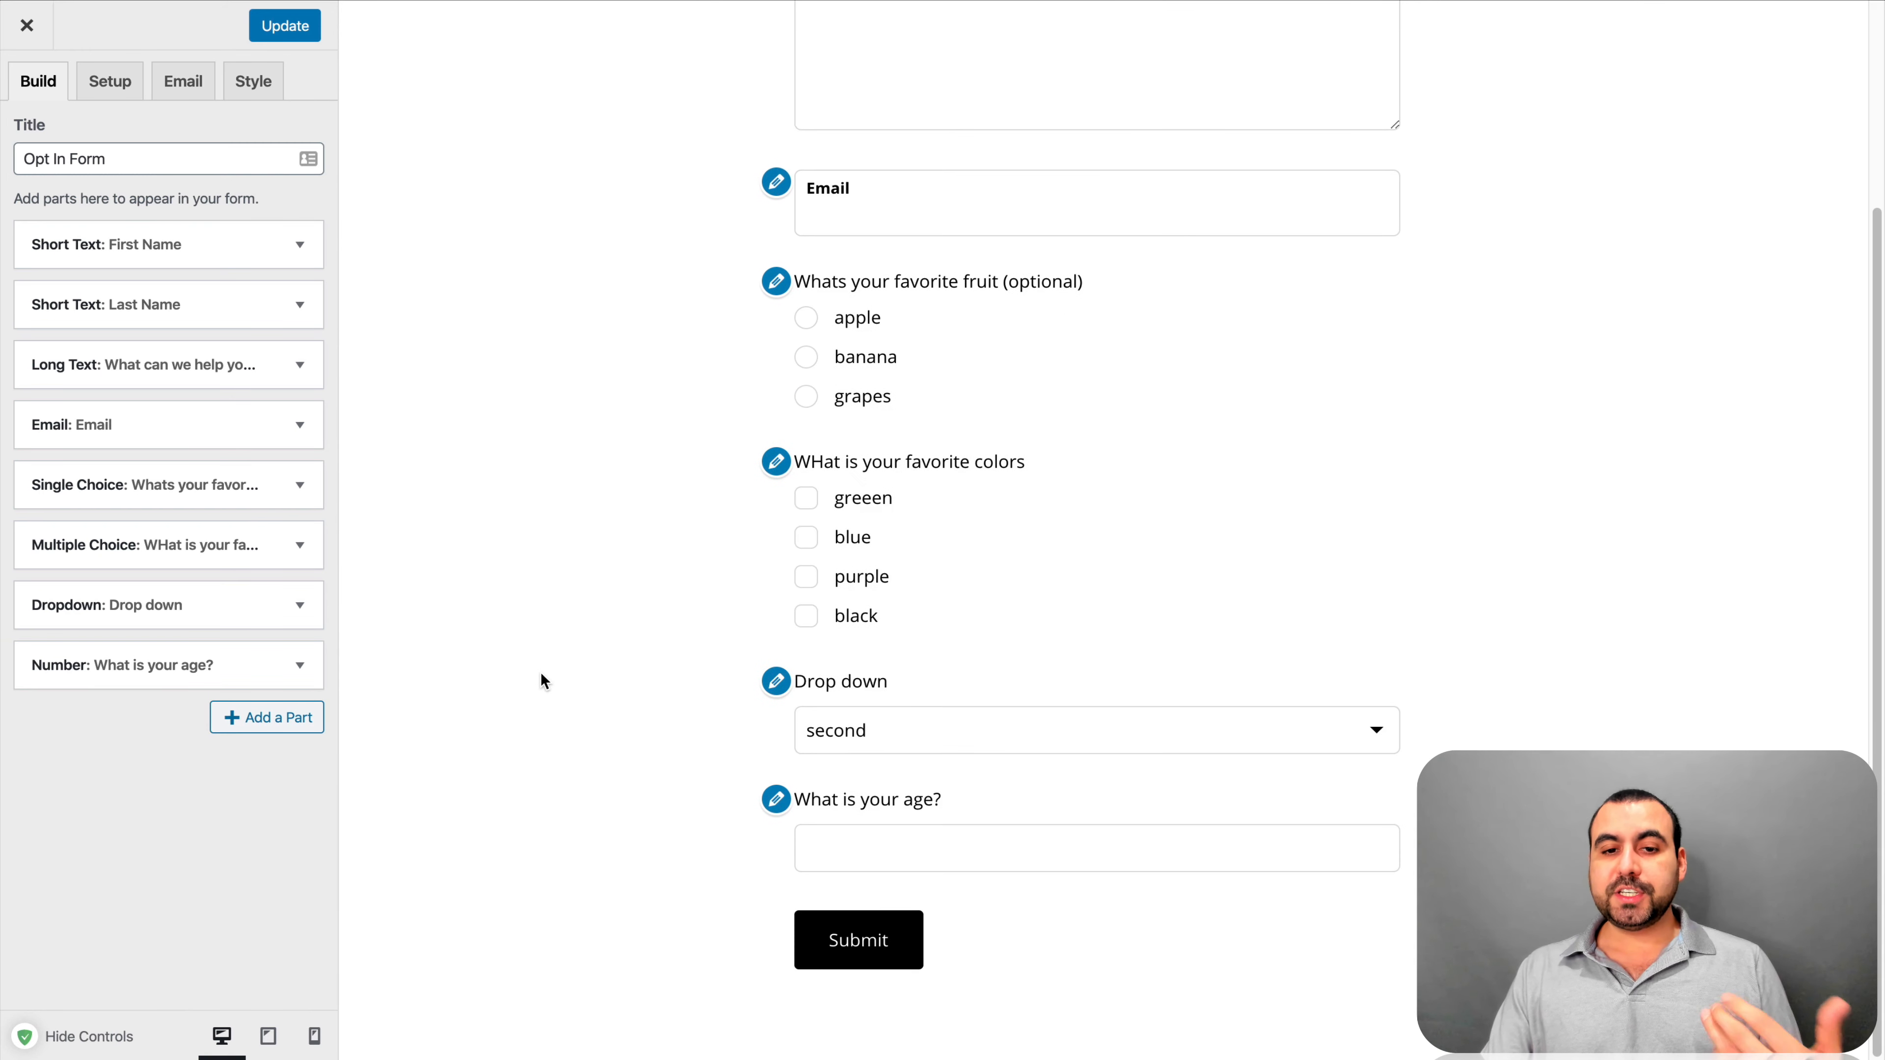
pyautogui.scroll(3, 540, 672)
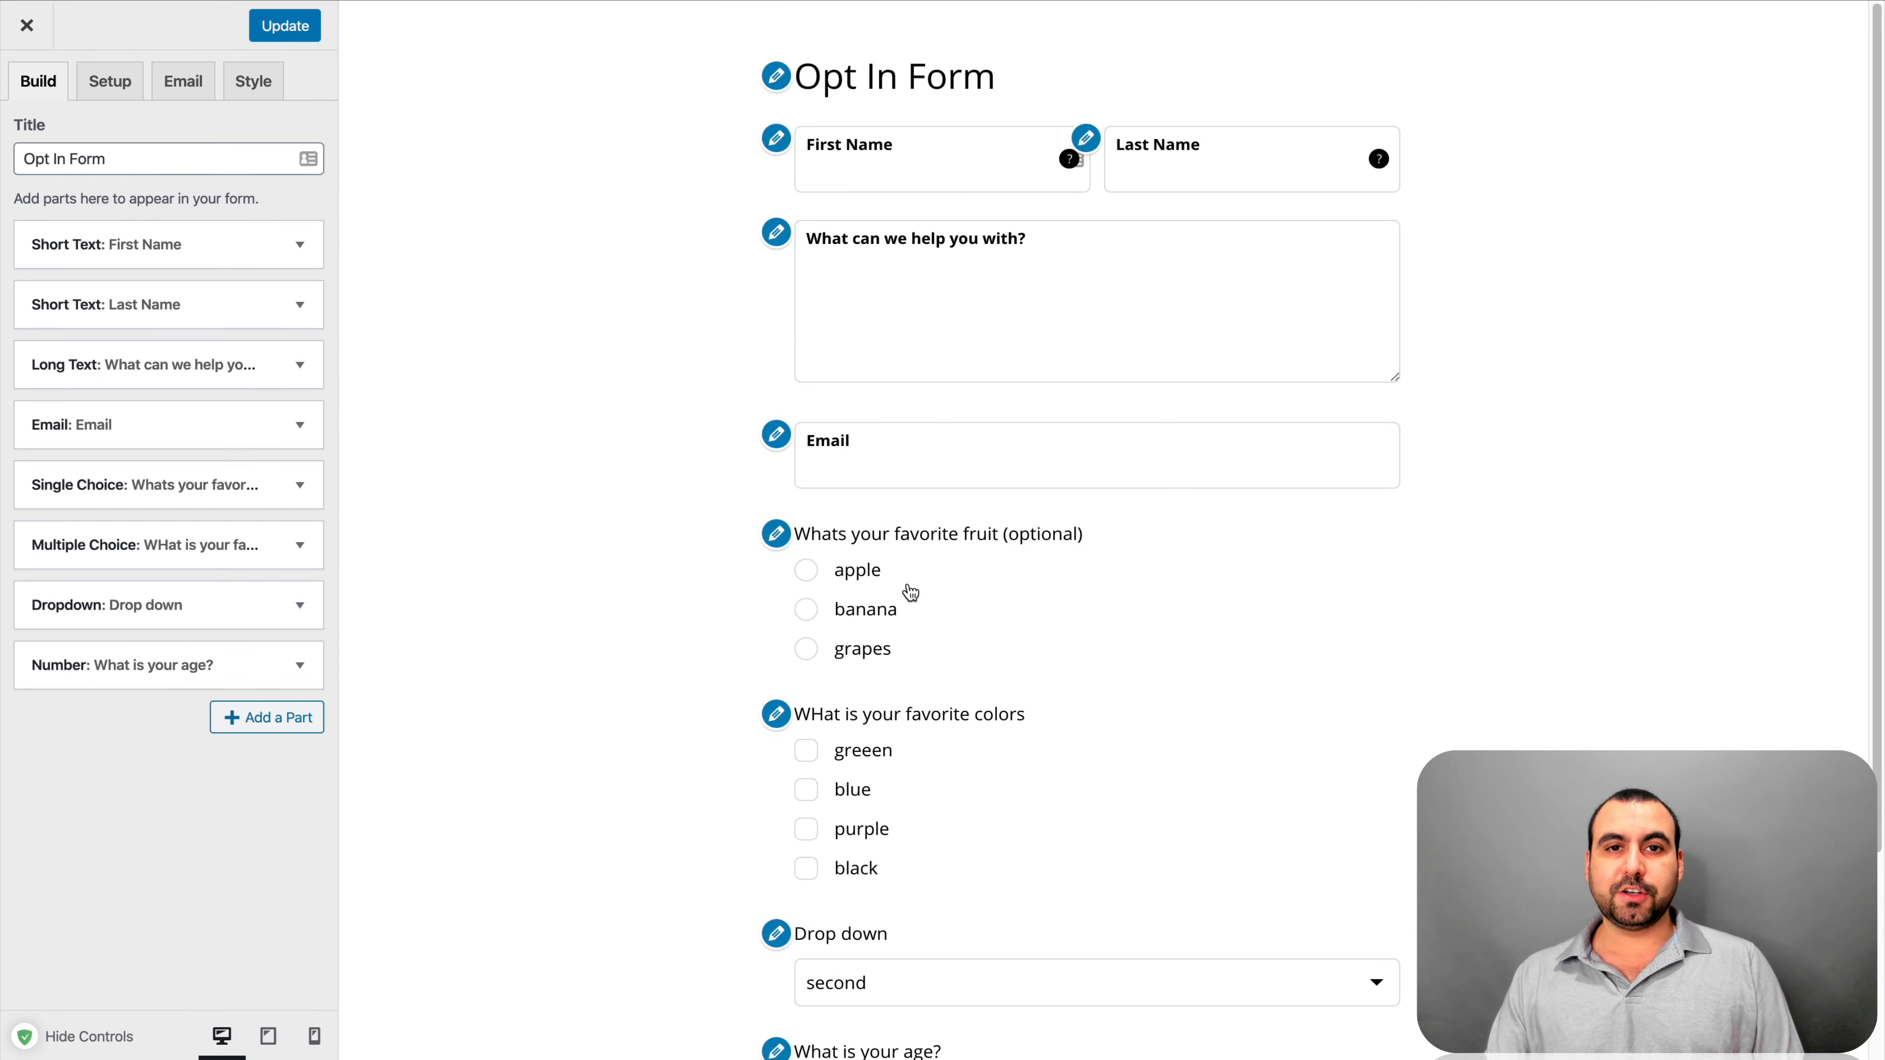
# Update the eight-part Opt In Form to publish the age field
pyautogui.click(302, 13)
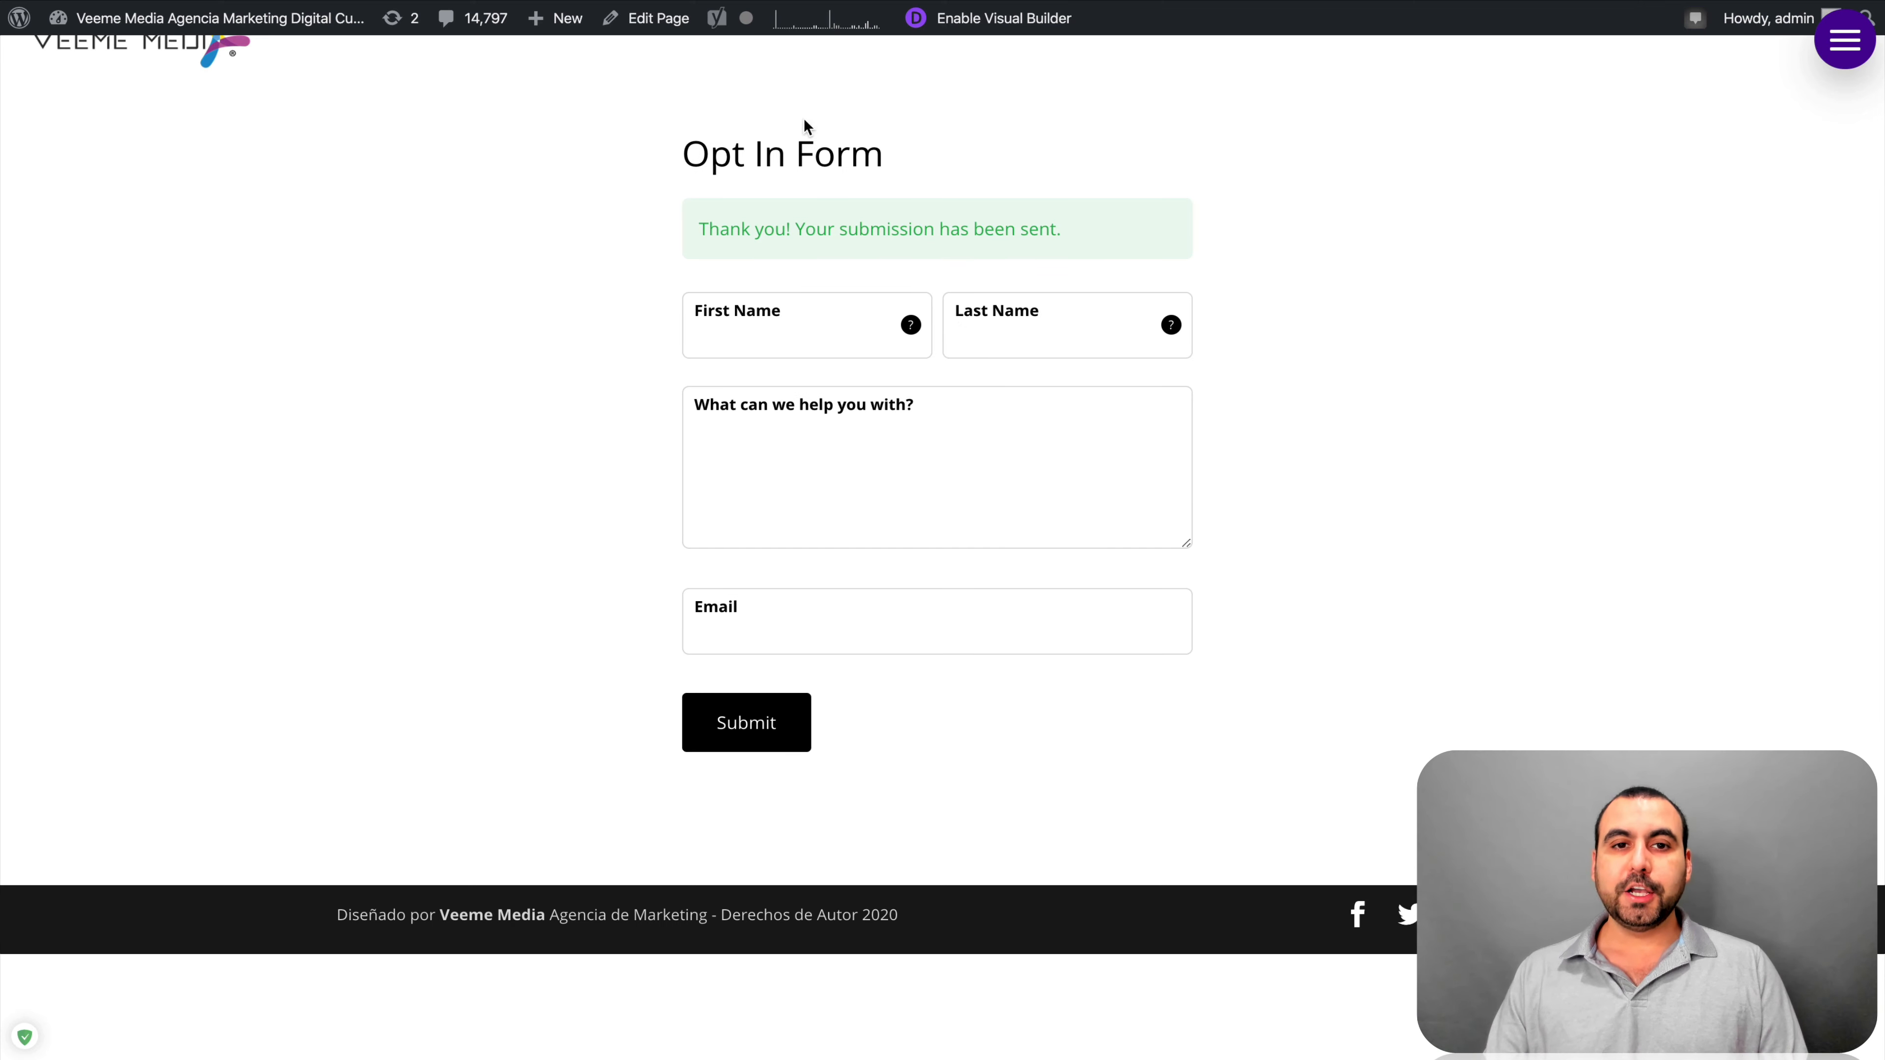
# Reload the live page and pick apple as the favorite fruit
pyautogui.click(102, 0)
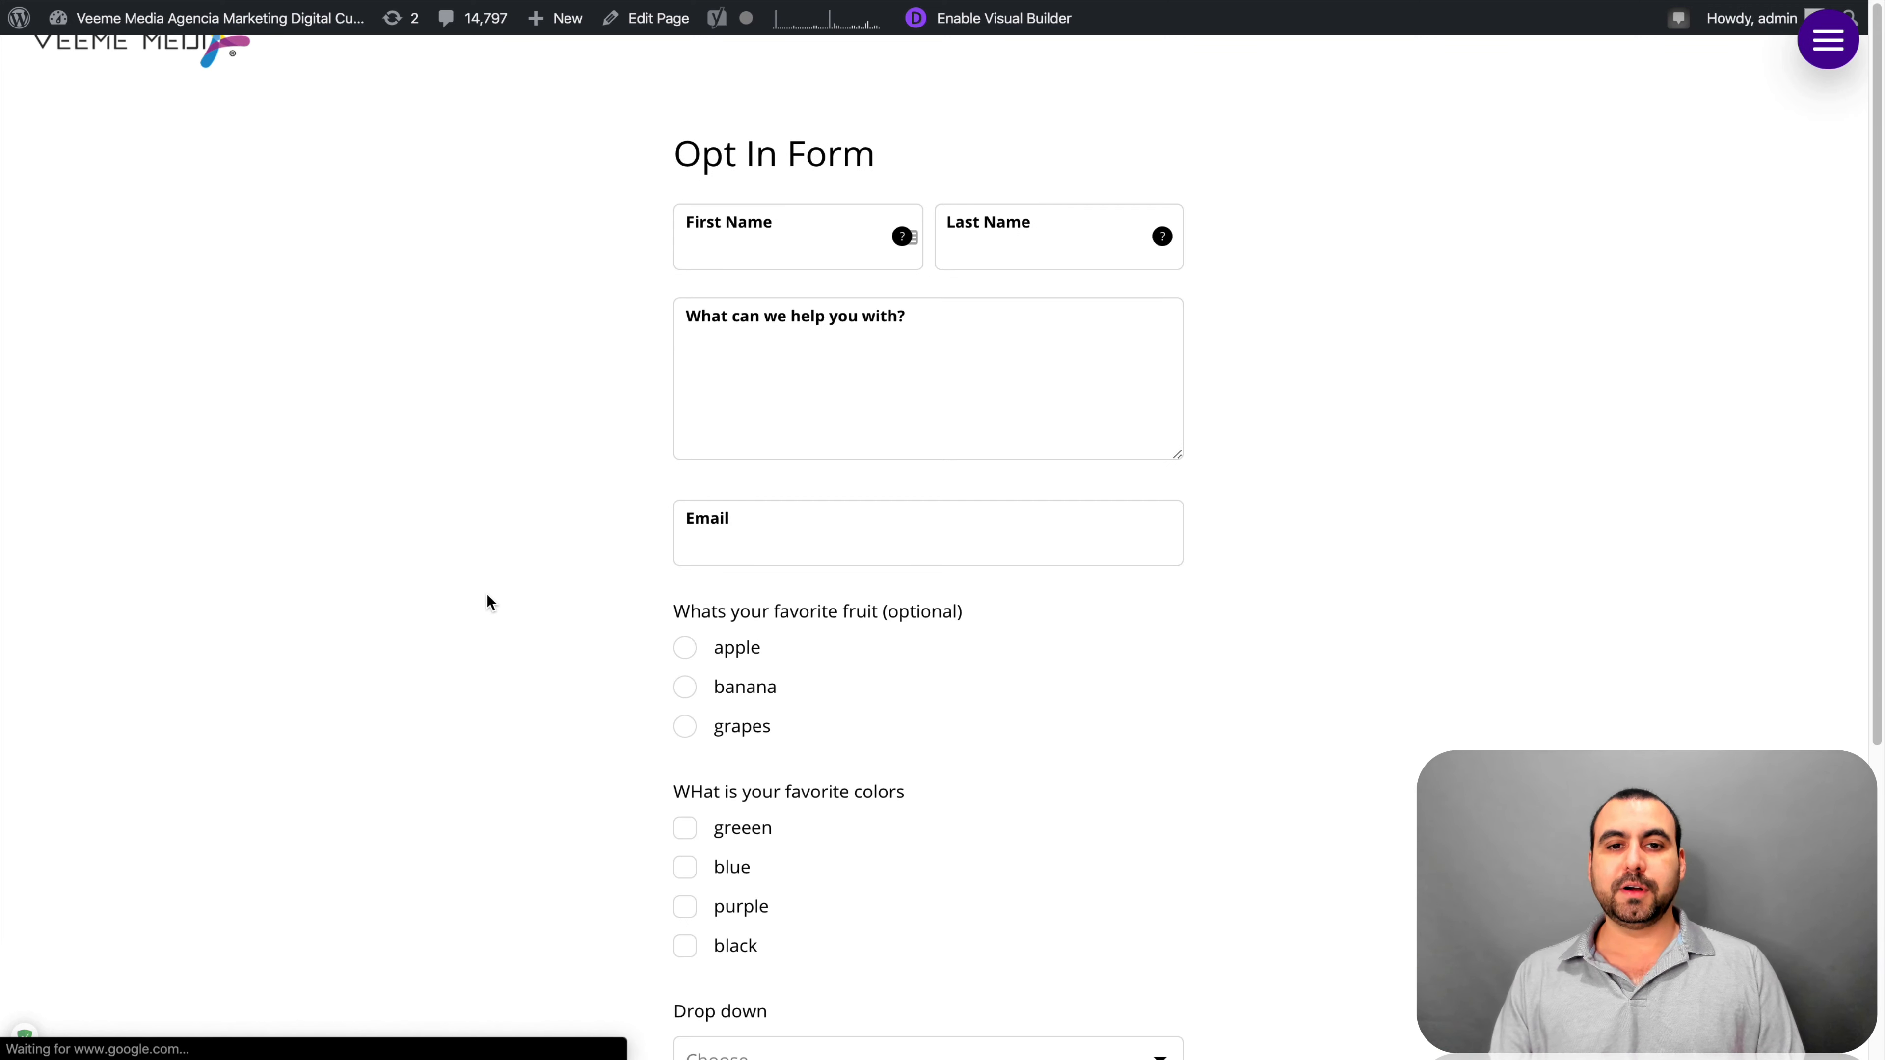
pyautogui.scroll(-3, 1128, 746)
pyautogui.scroll(-3, 1129, 738)
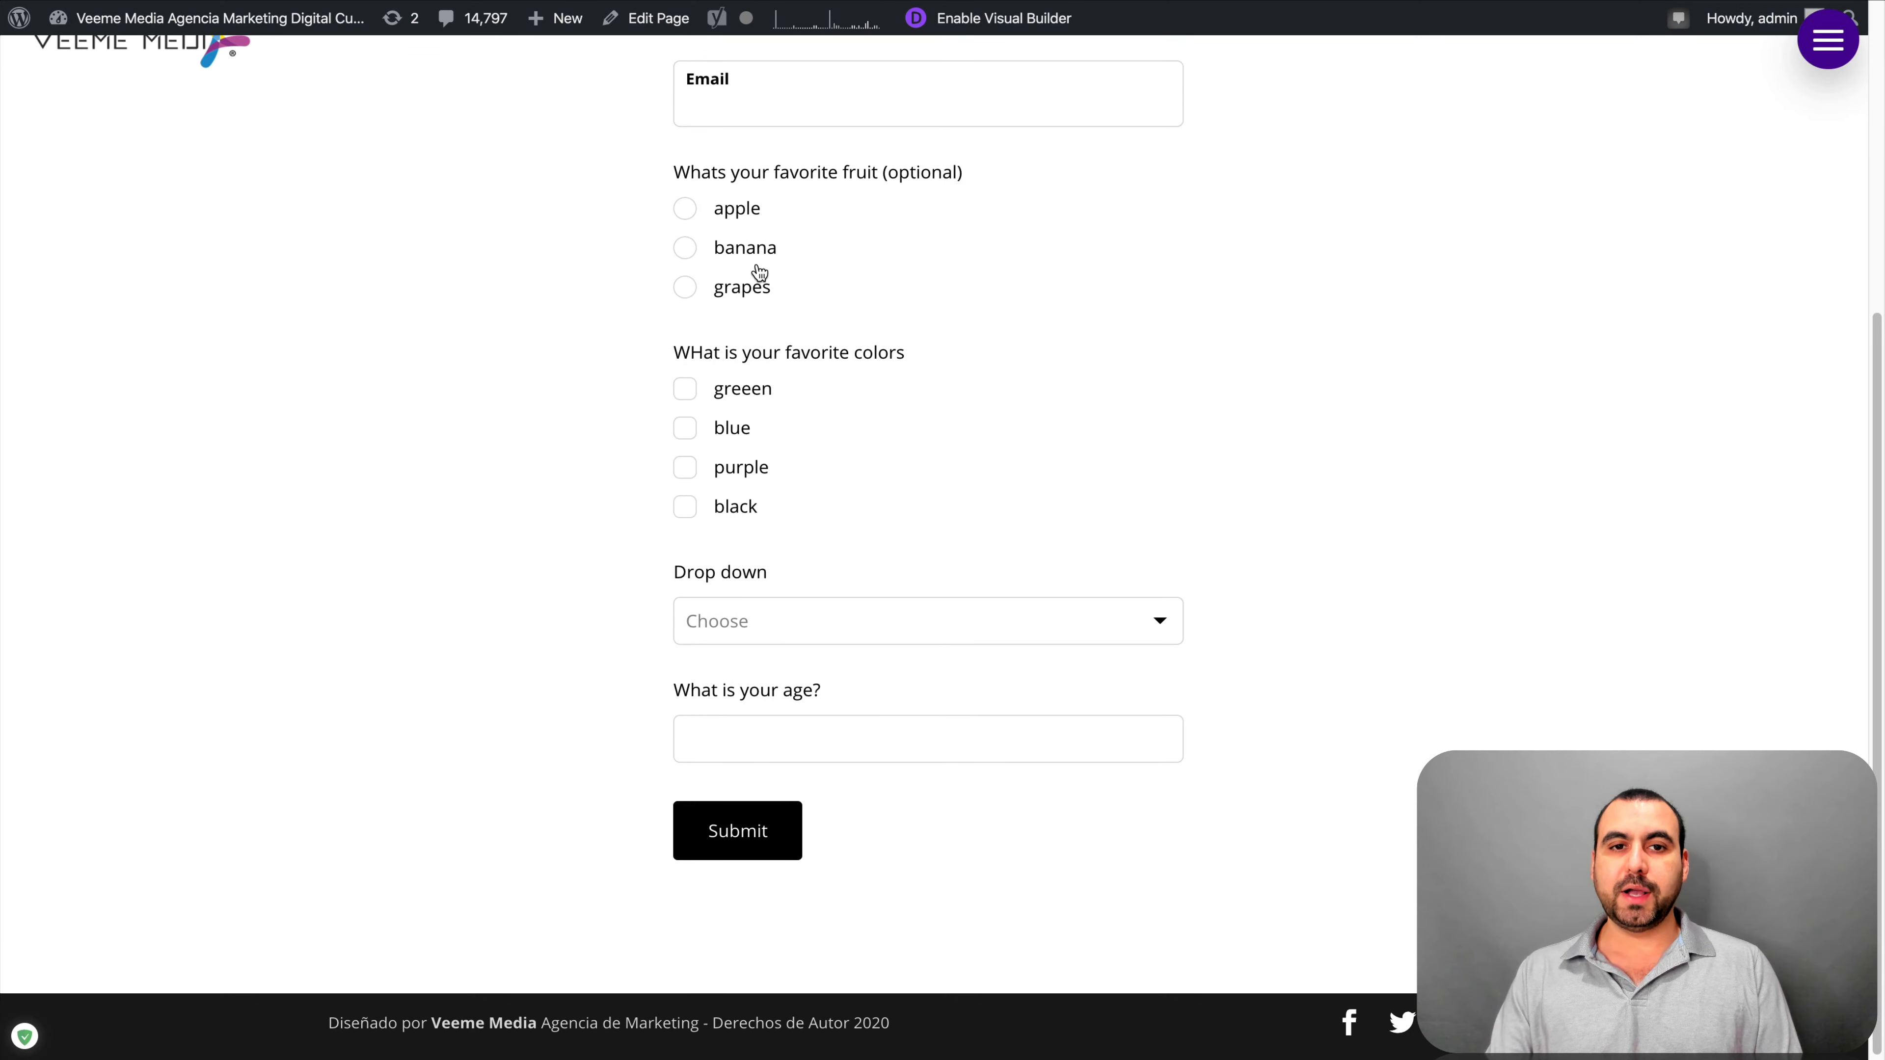
pyautogui.scroll(6, 779, 537)
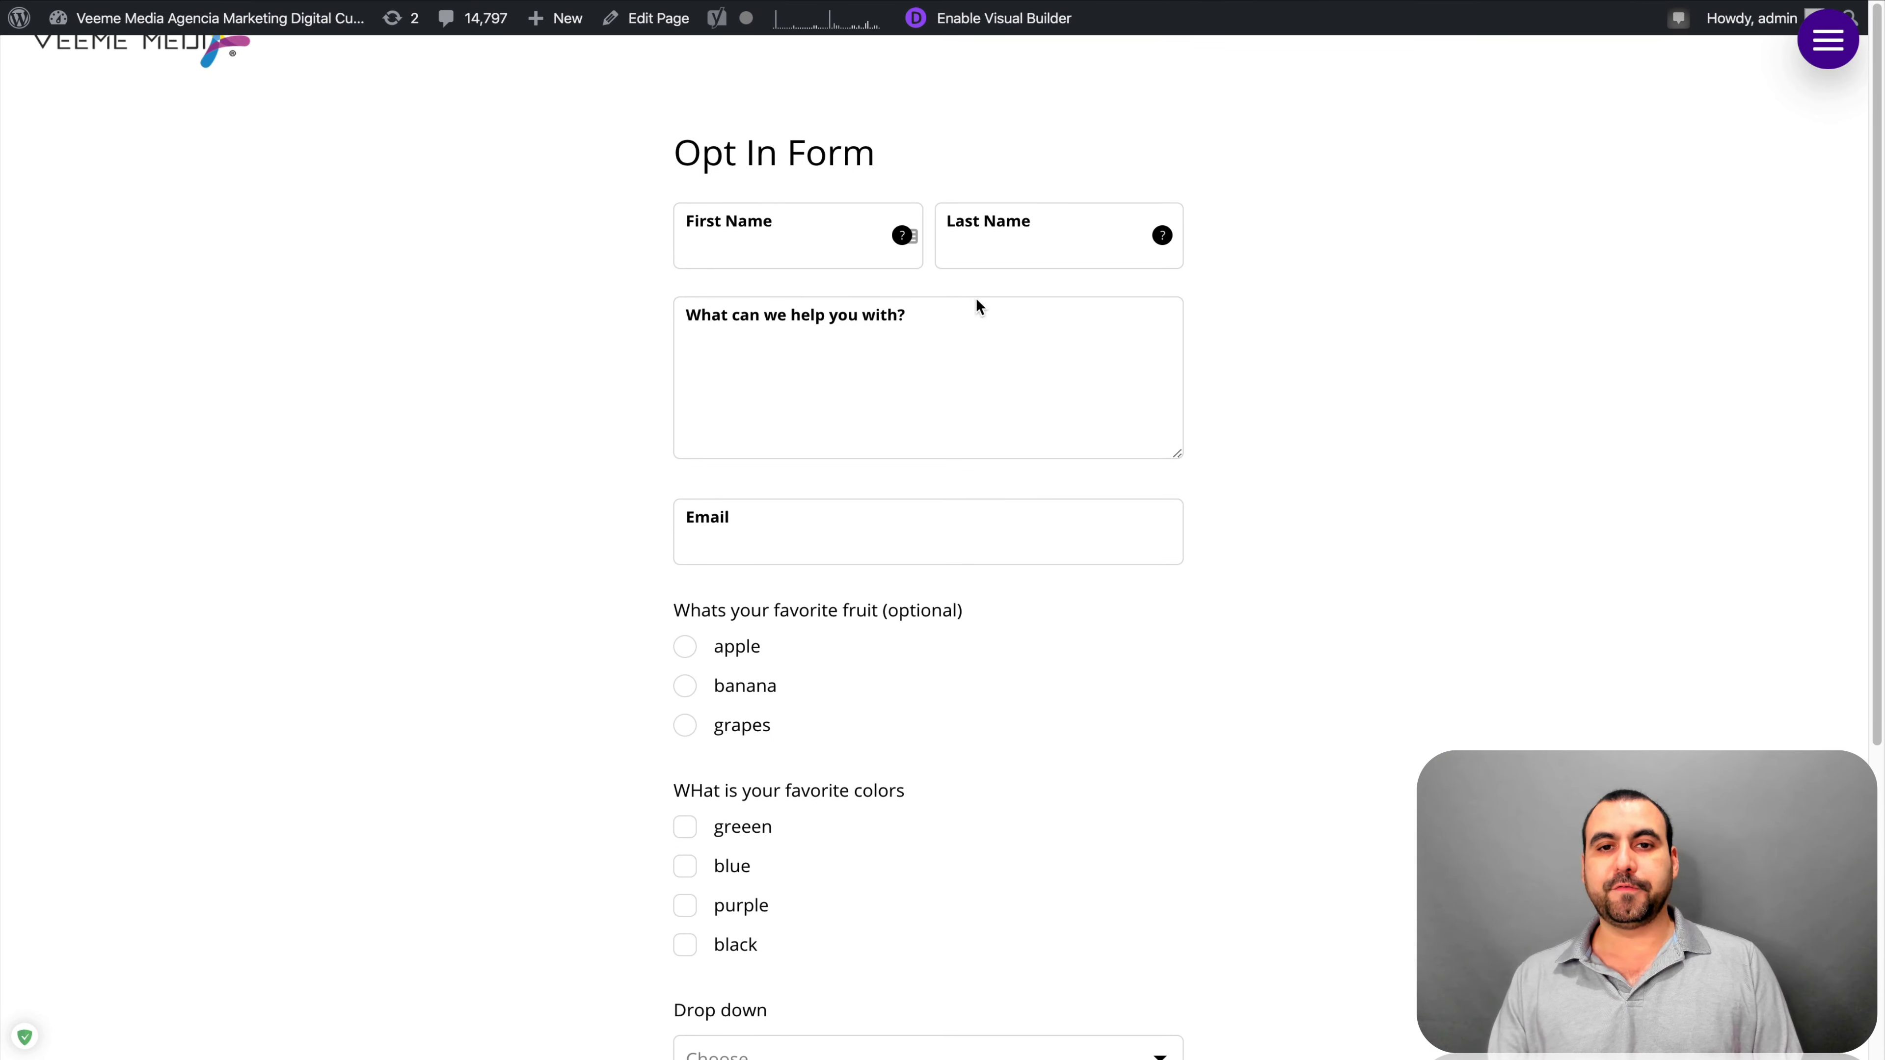
pyautogui.scroll(-4, 734, 372)
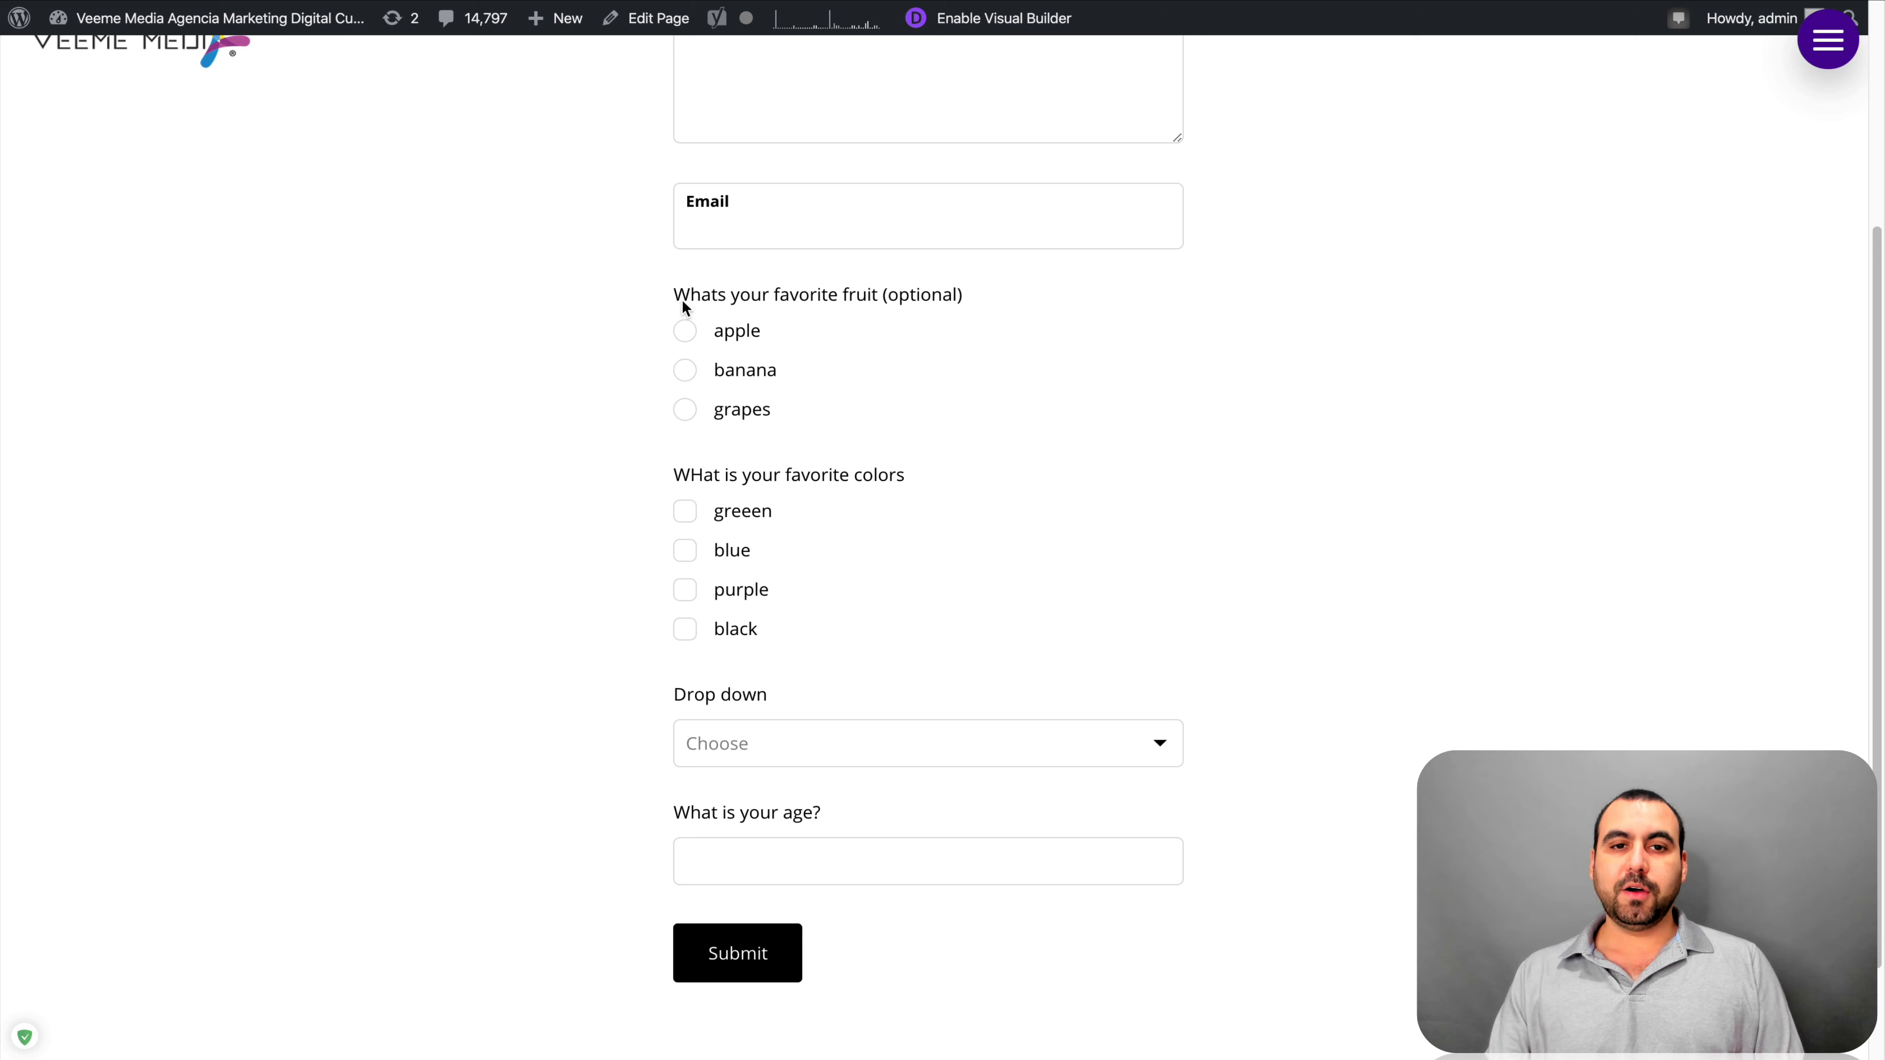
pyautogui.moveTo(668, 297); pyautogui.dragTo(936, 295)
pyautogui.click(738, 338)
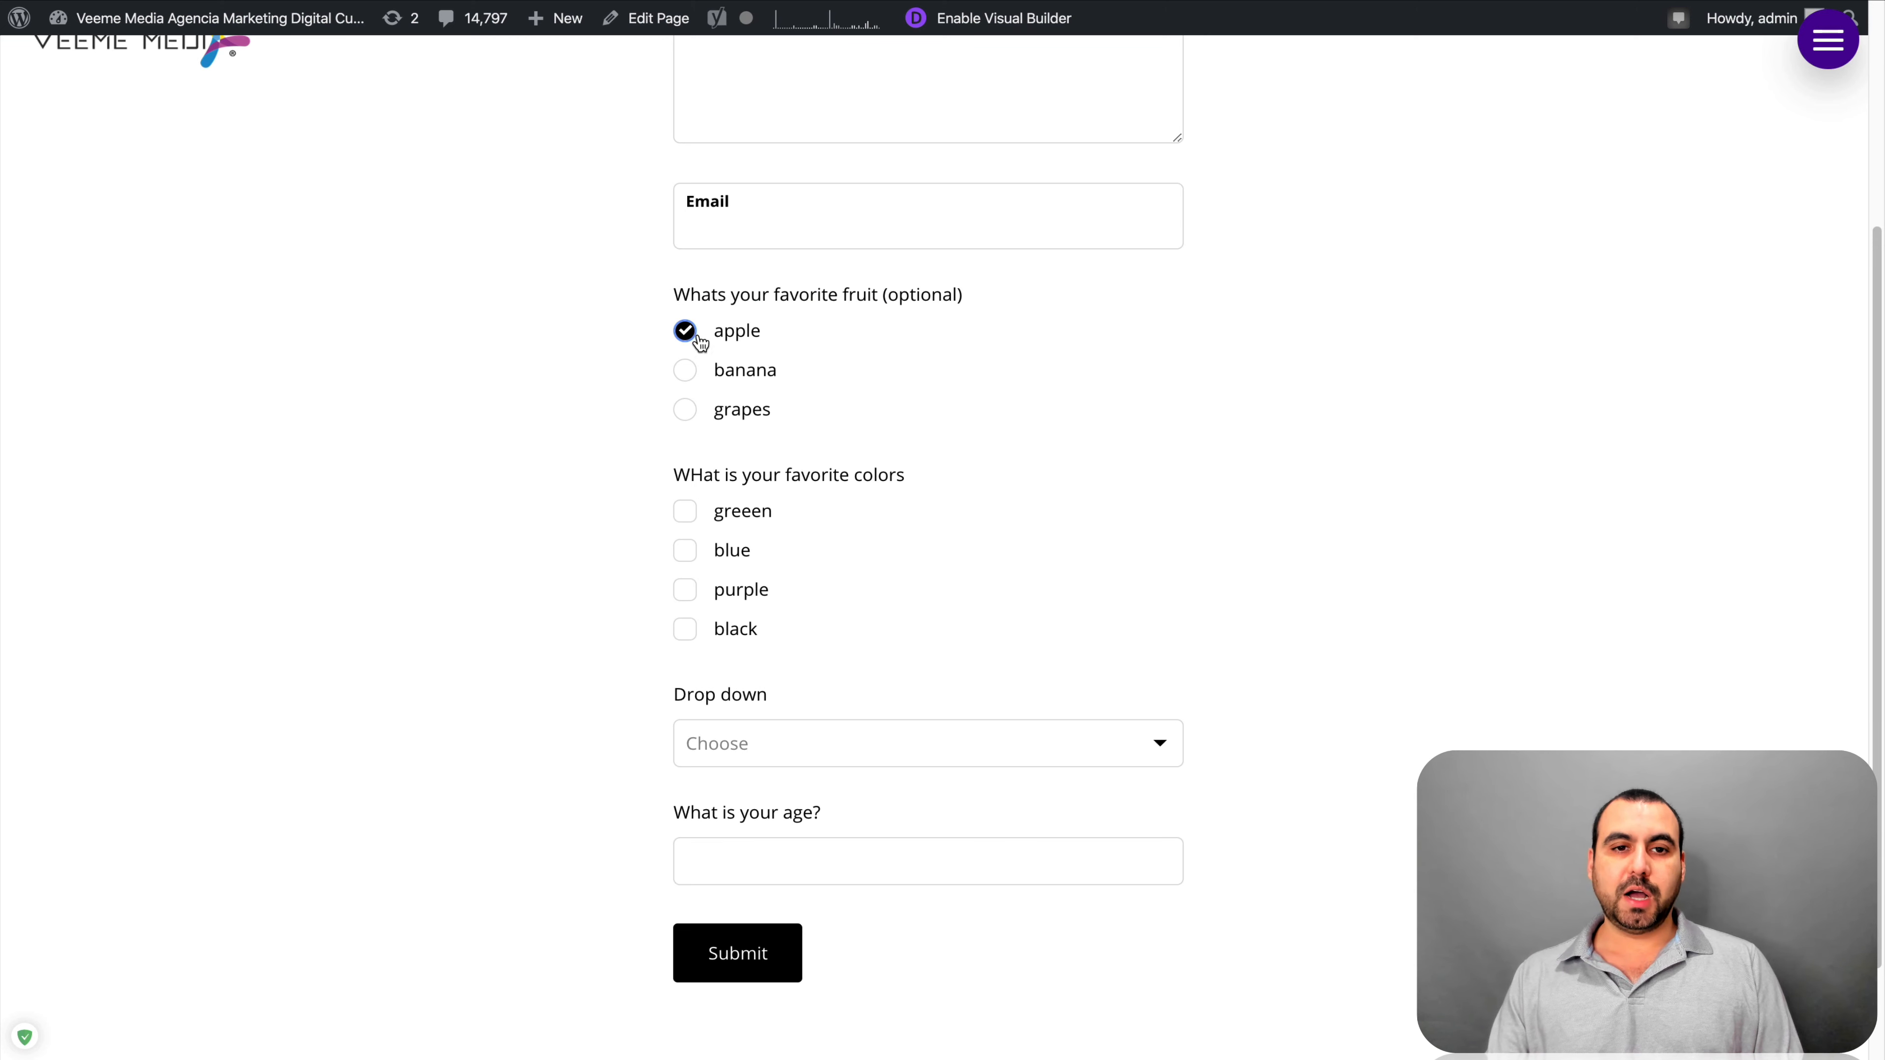
pyautogui.click(735, 375)
pyautogui.click(743, 416)
pyautogui.click(742, 341)
pyautogui.click(743, 371)
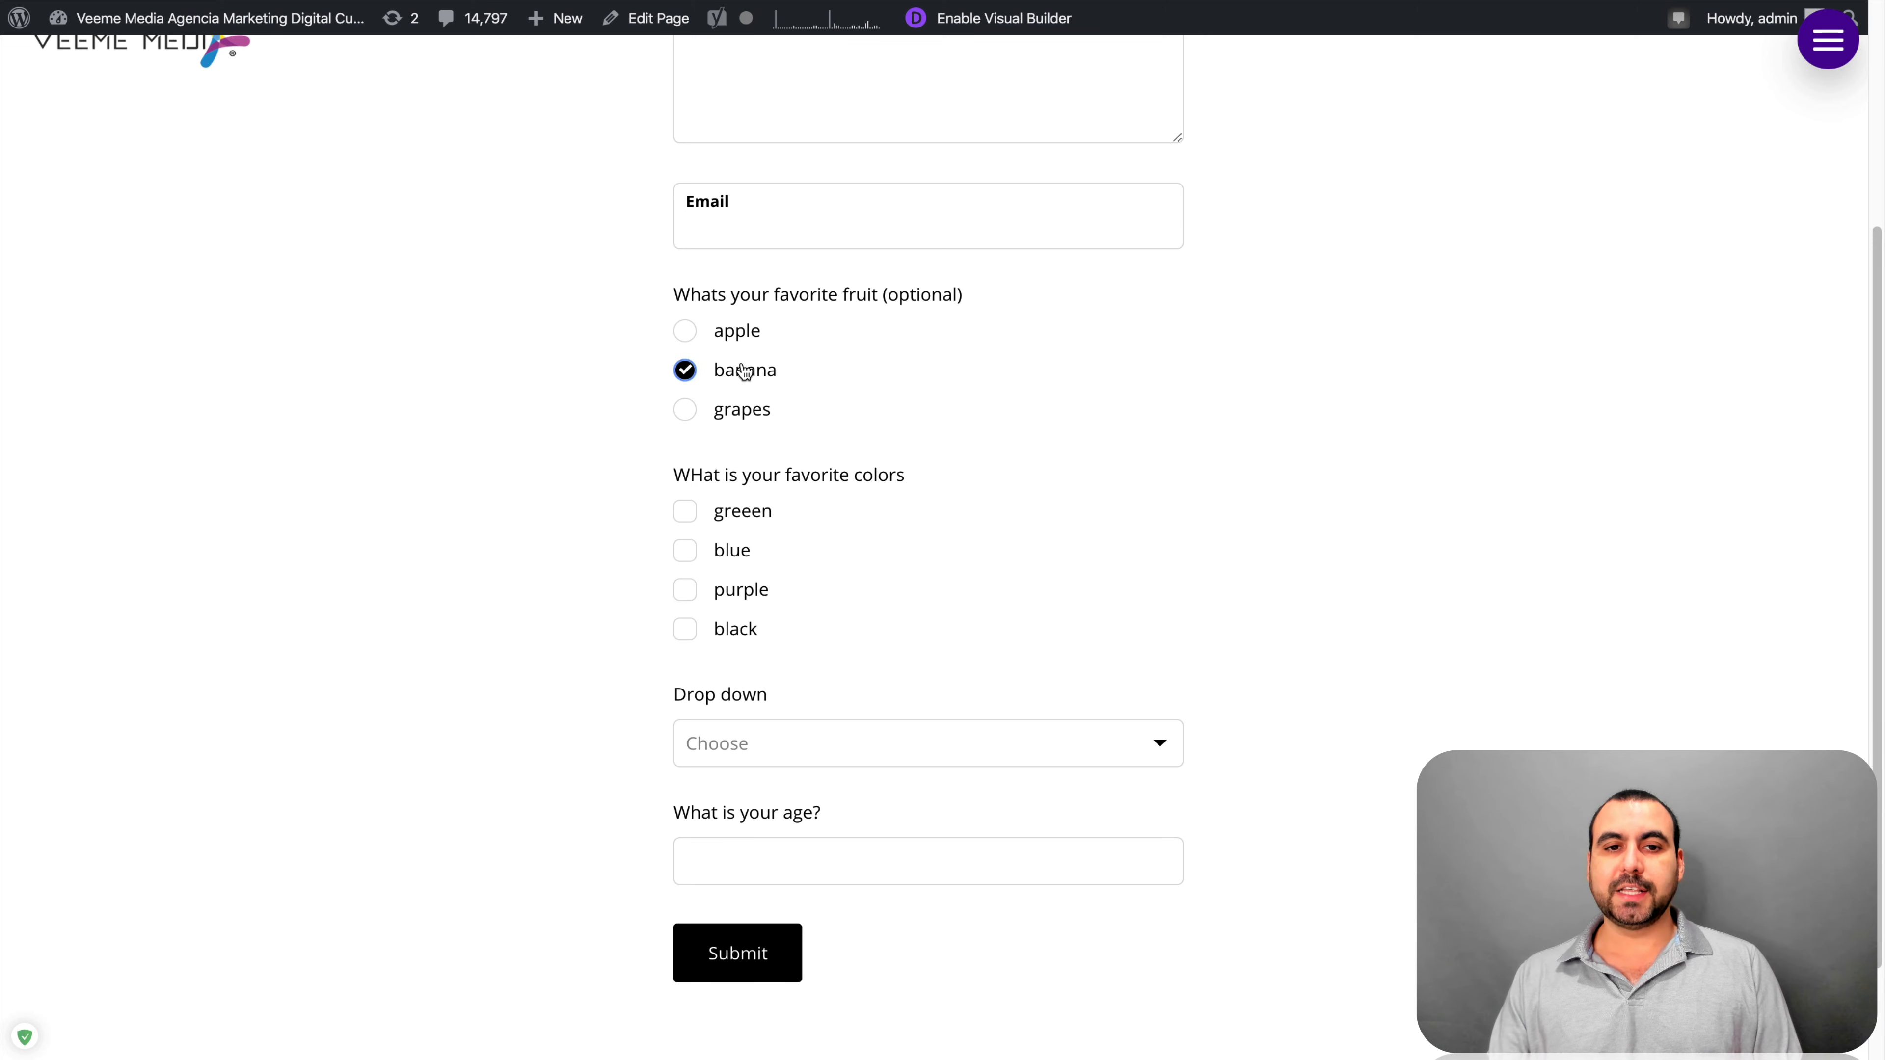
pyautogui.click(741, 334)
# Tick greeen, blue and purple, choose 'first' in the Drop down, and enter age 200
pyautogui.click(714, 520)
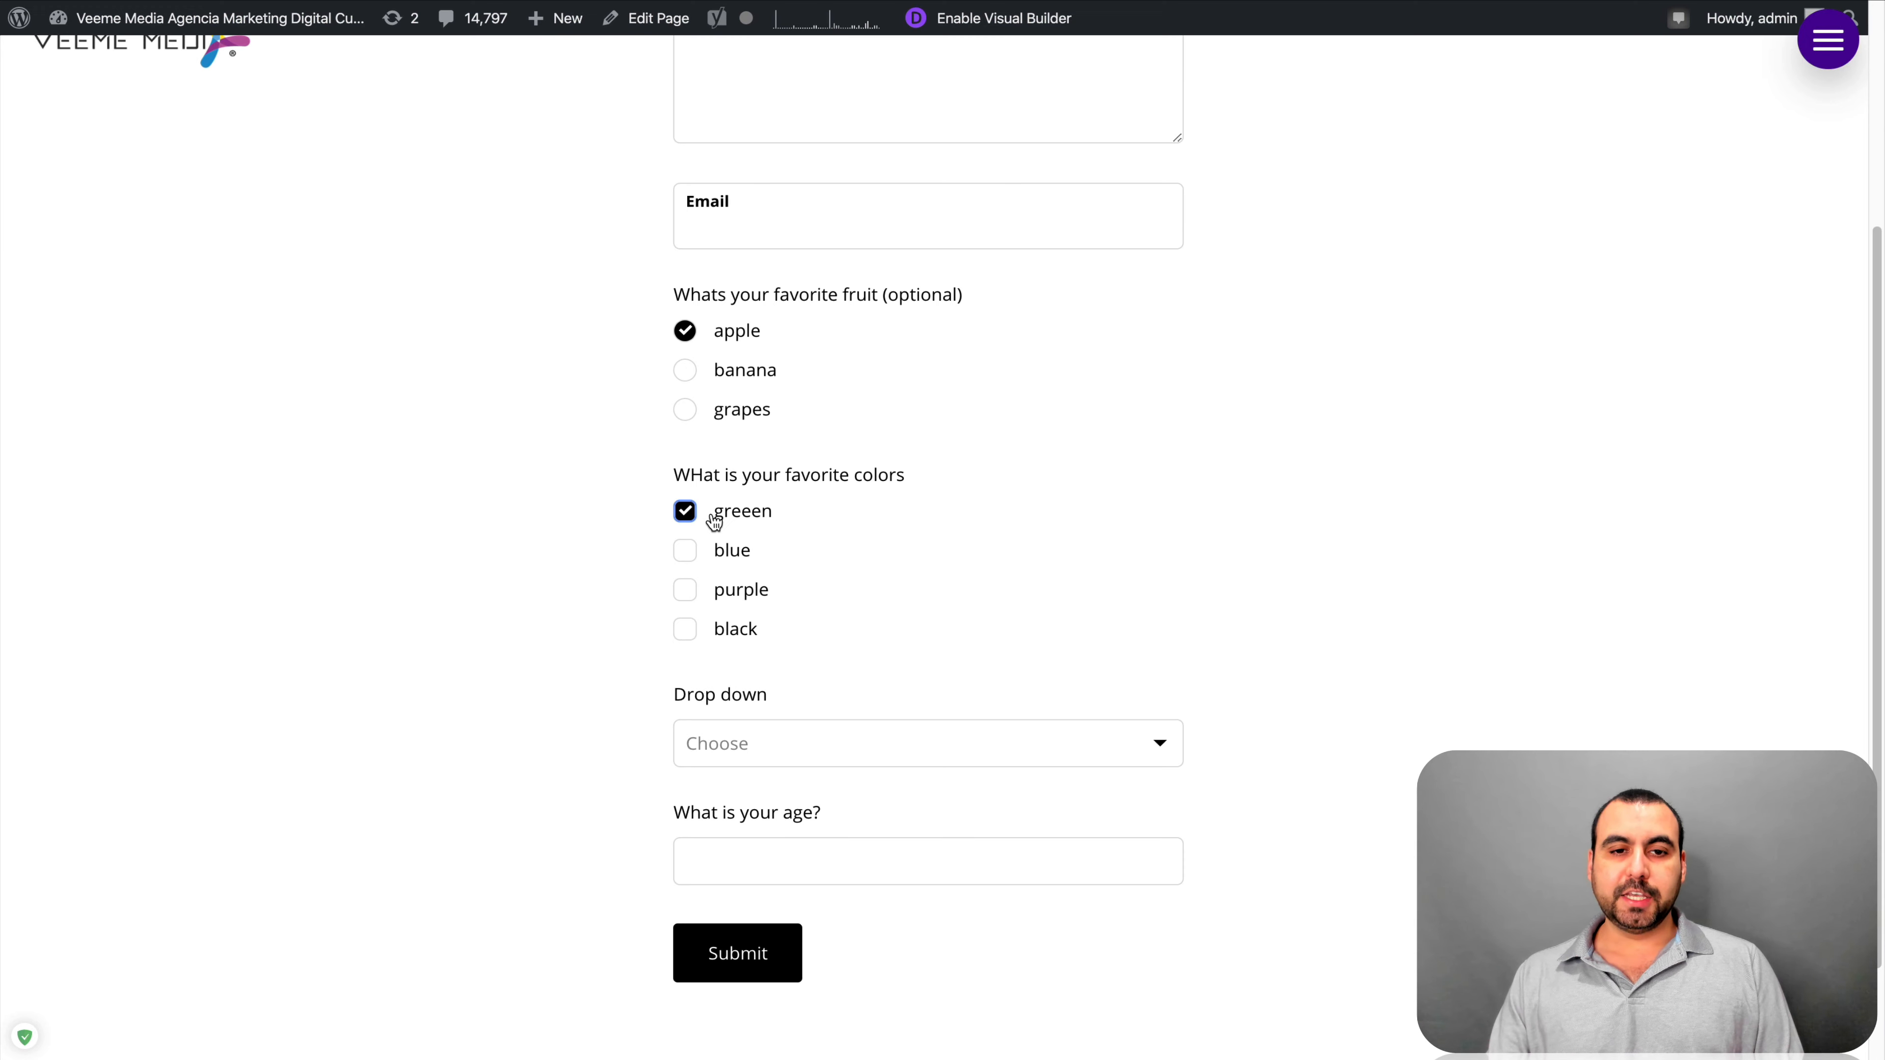
pyautogui.click(711, 553)
pyautogui.click(735, 592)
pyautogui.scroll(-3, 918, 650)
pyautogui.click(812, 603)
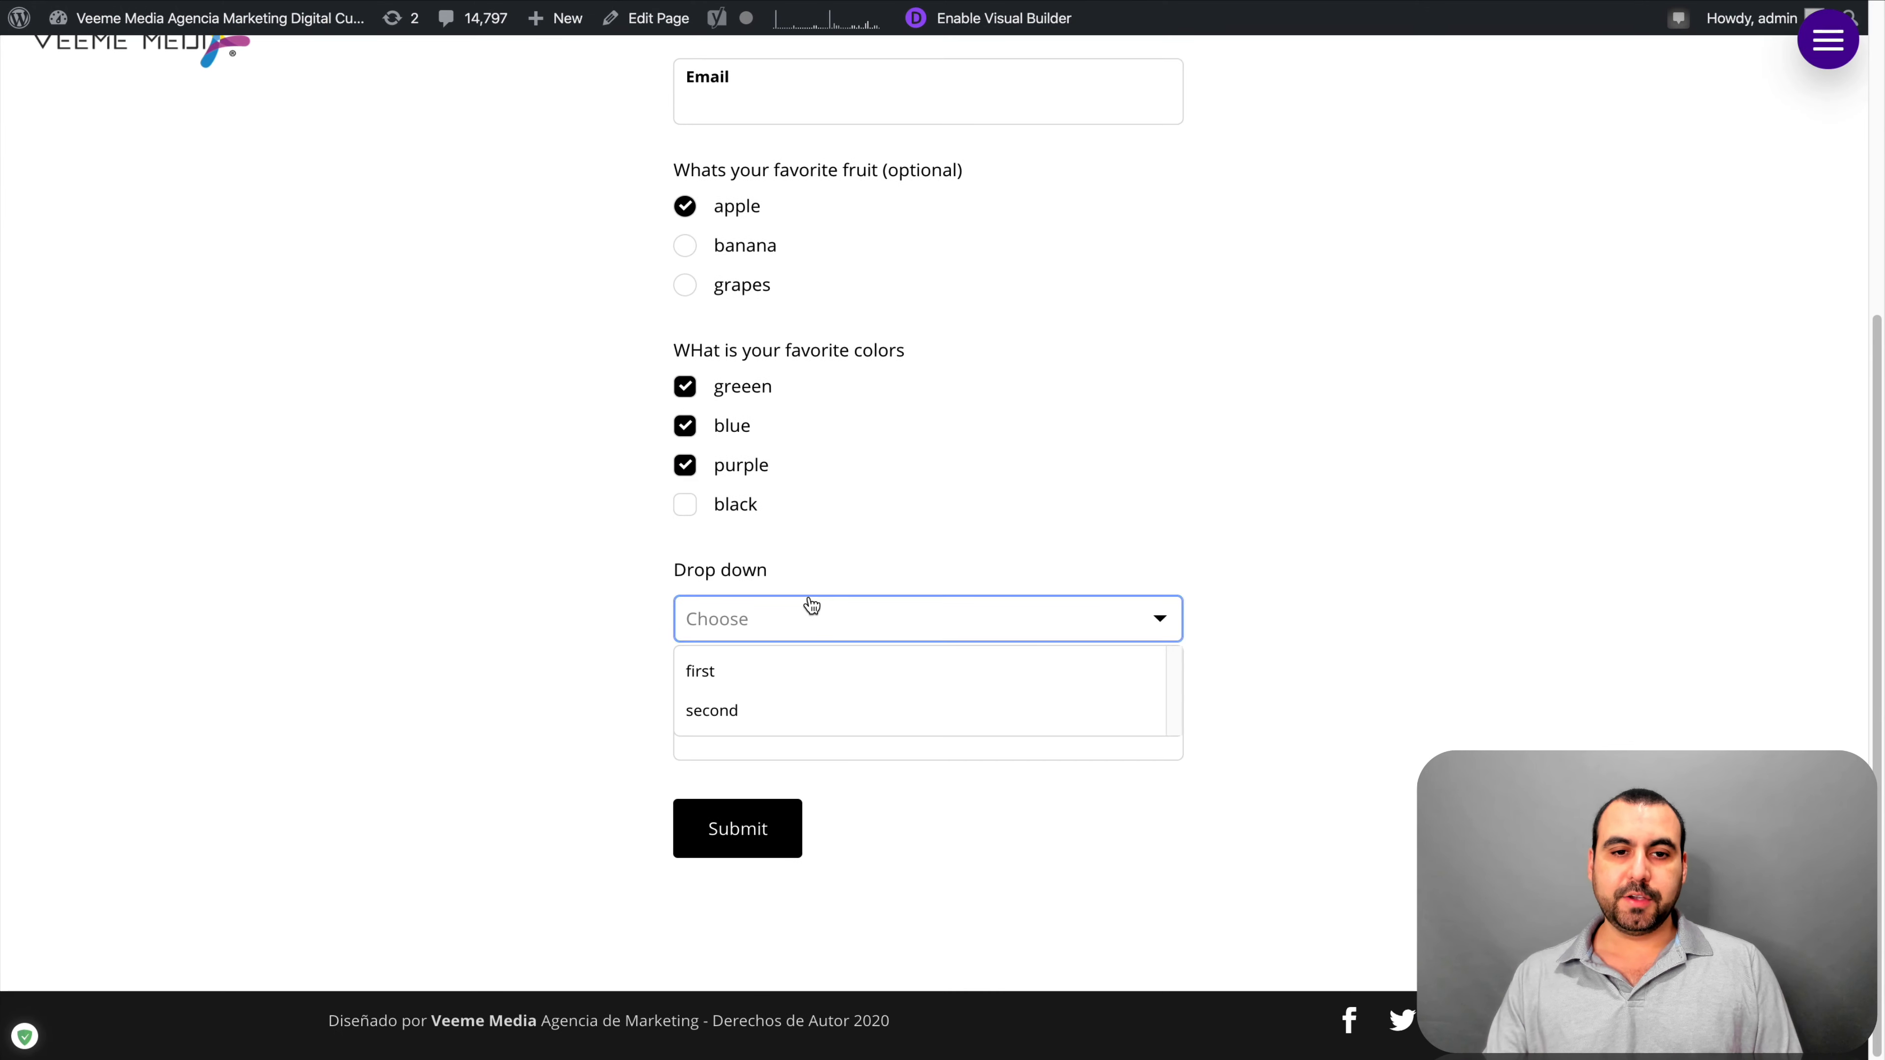
pyautogui.click(808, 652)
pyautogui.click(808, 734)
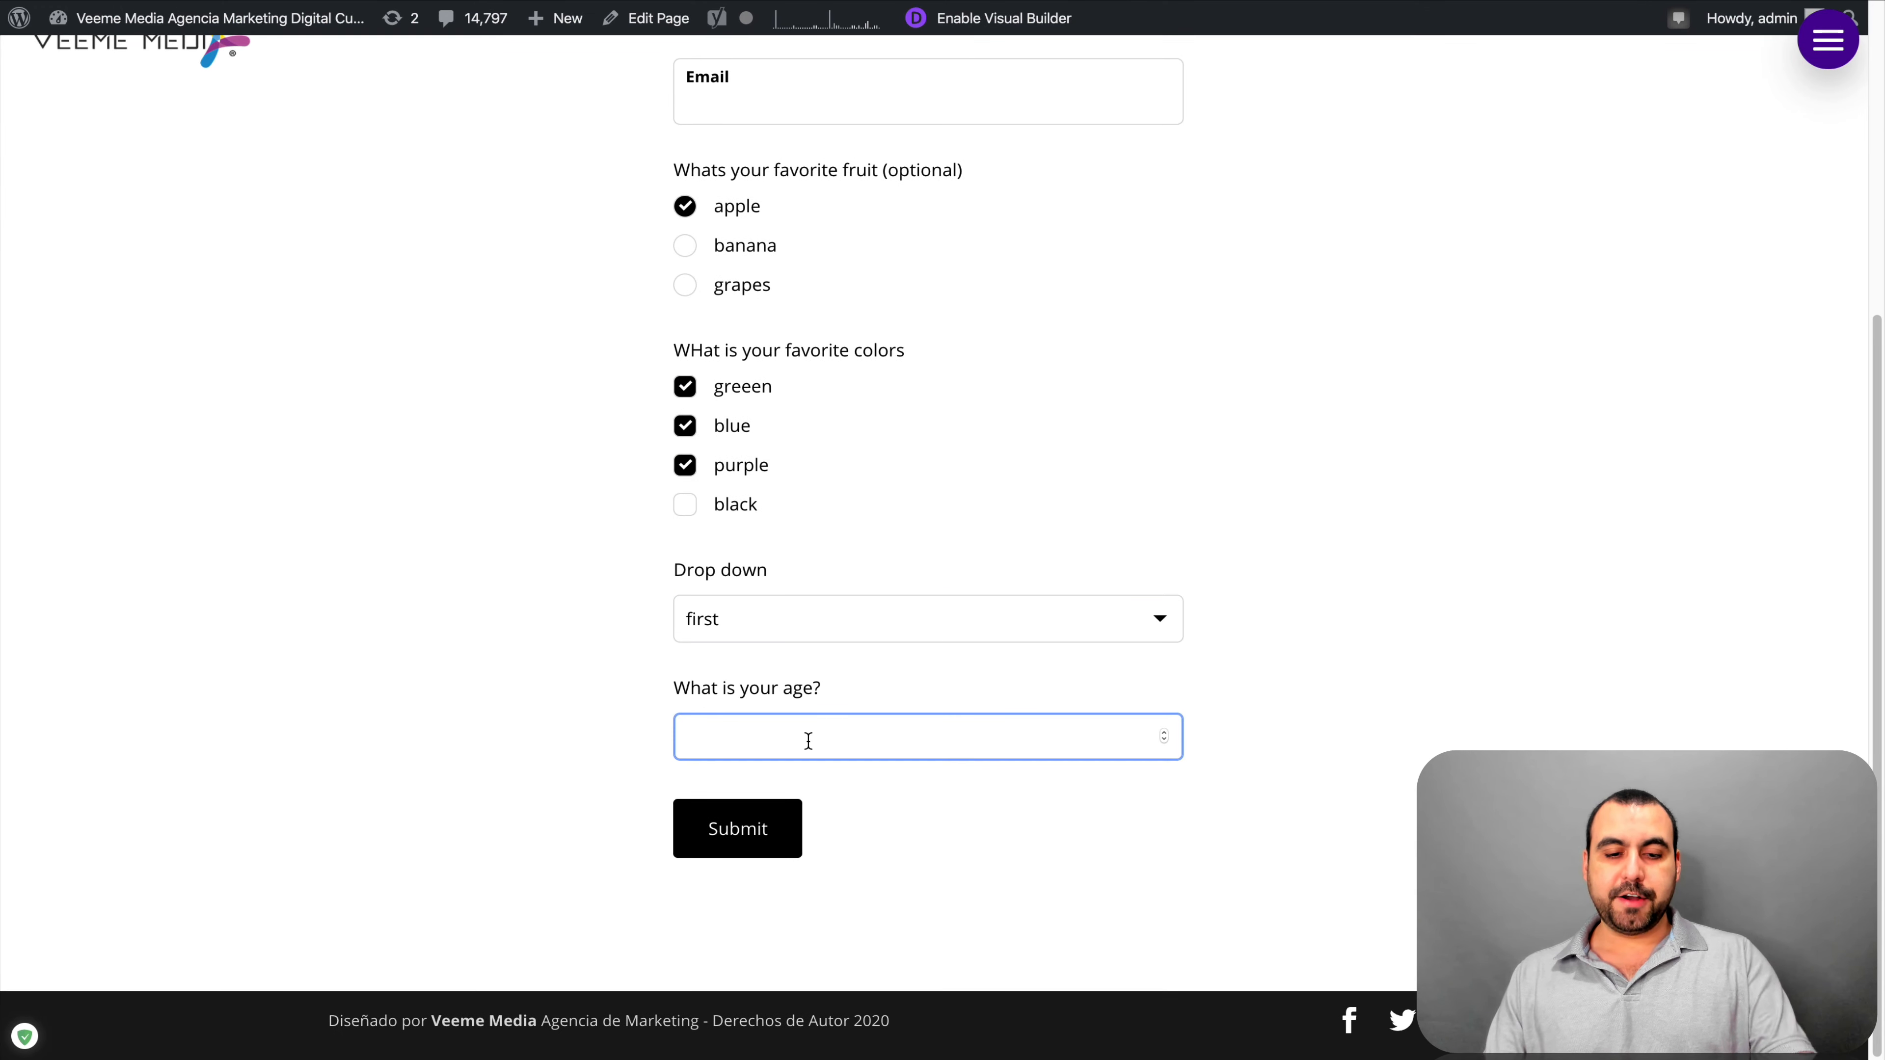
pyautogui.write('200')
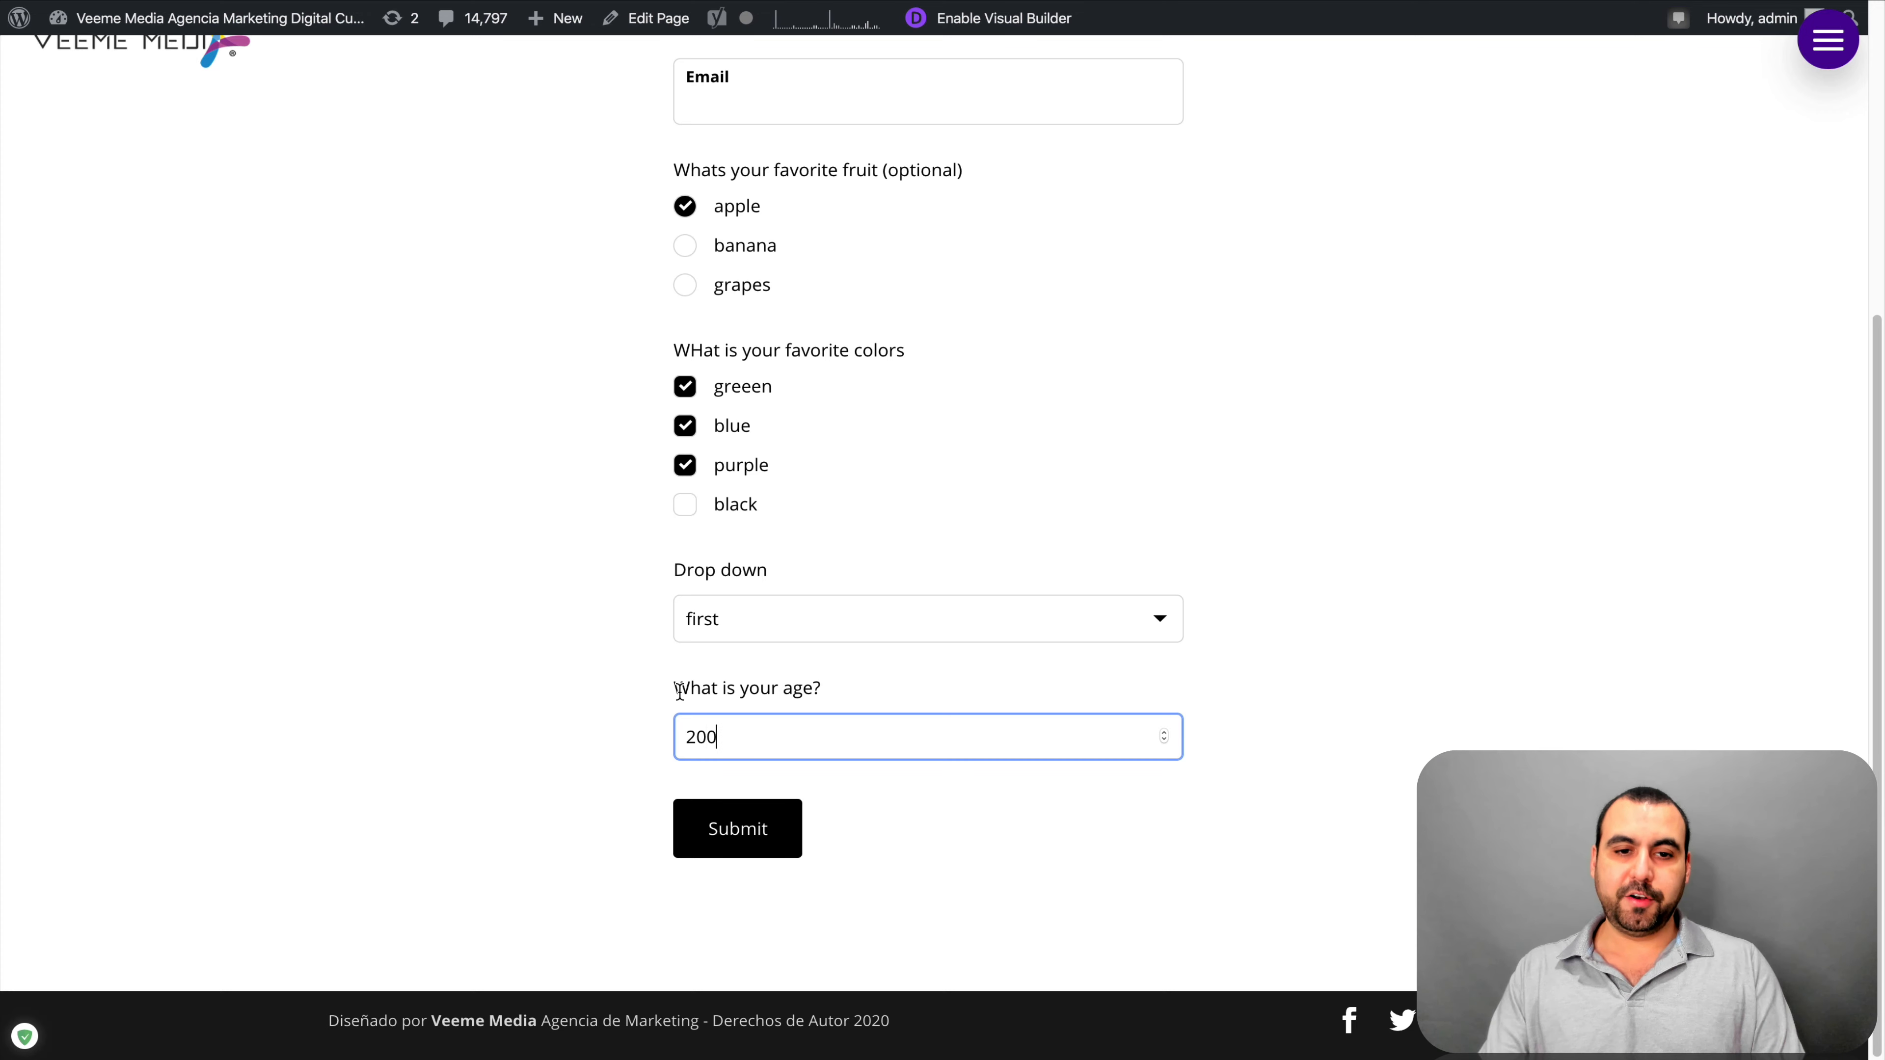
pyautogui.click(601, 657)
pyautogui.scroll(6, 646, 520)
# Fill in a first and last name, enter 'testing' as the help message, and submit with Email left blank
pyautogui.click(800, 215)
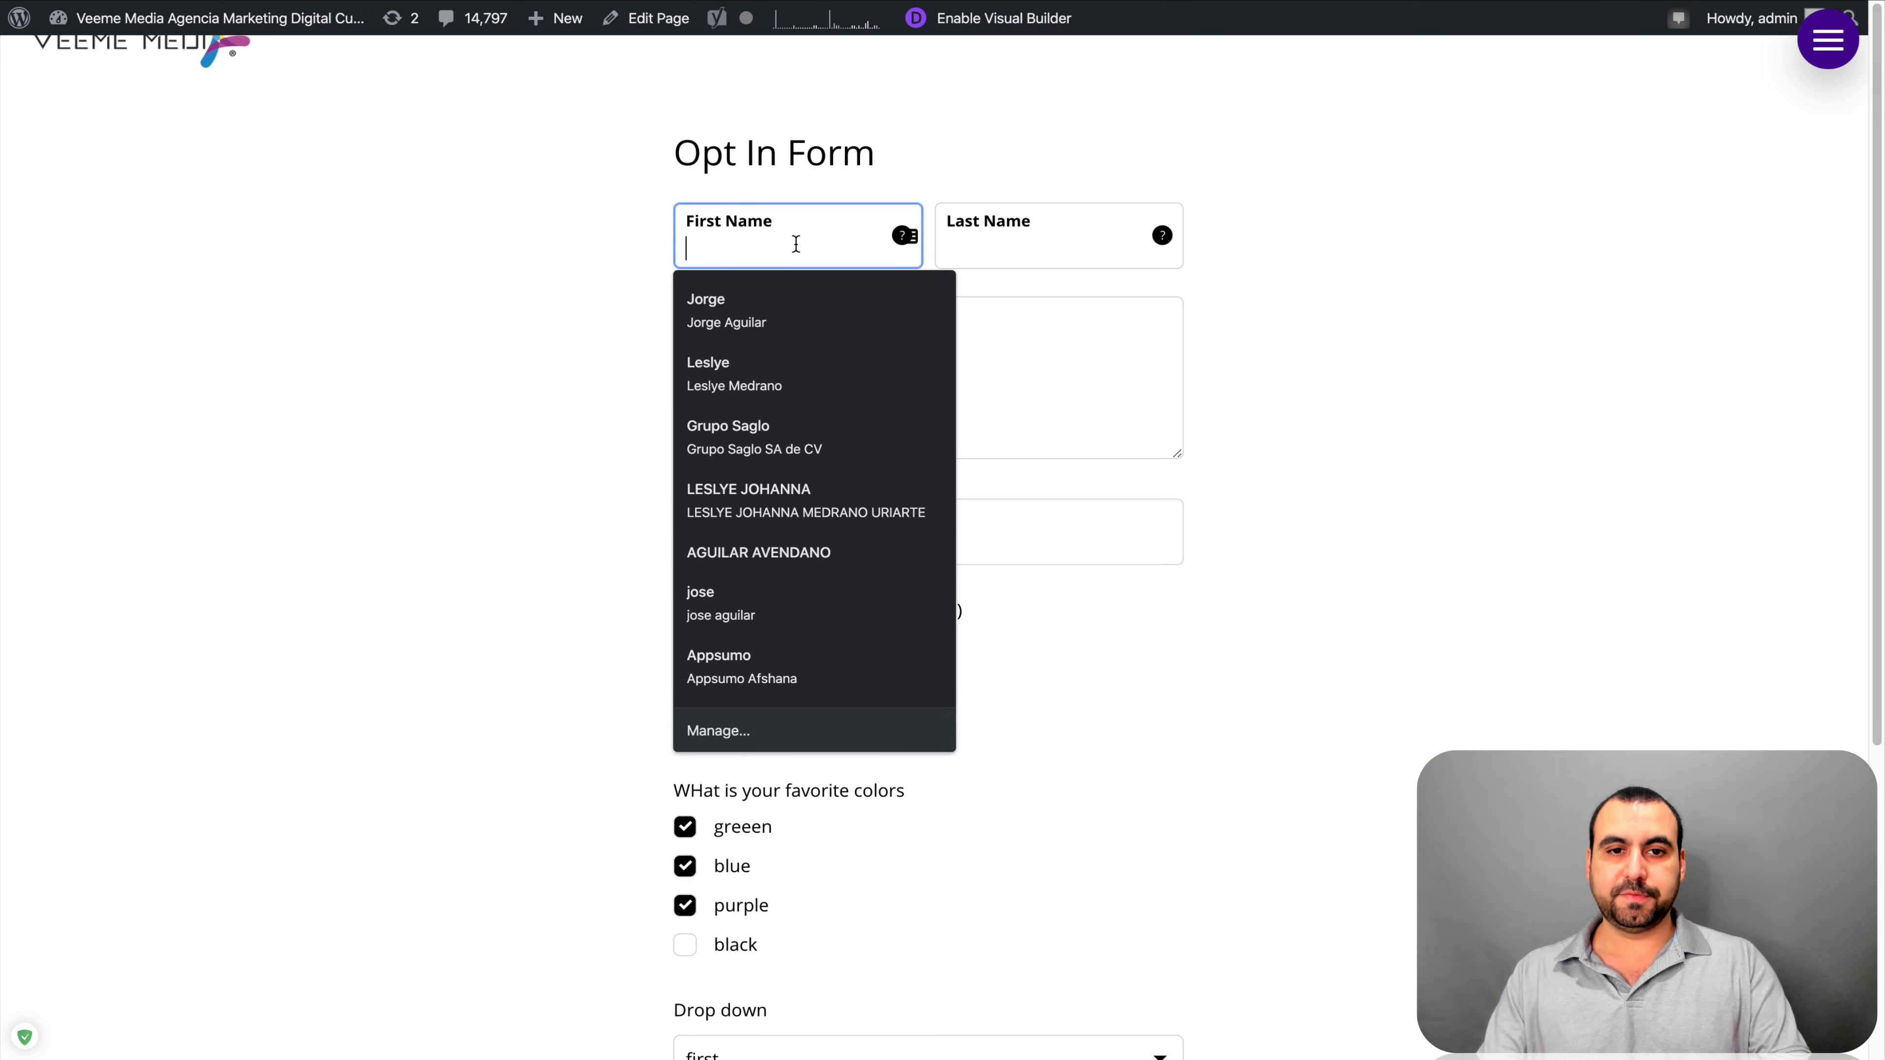
pyautogui.press('Tab')
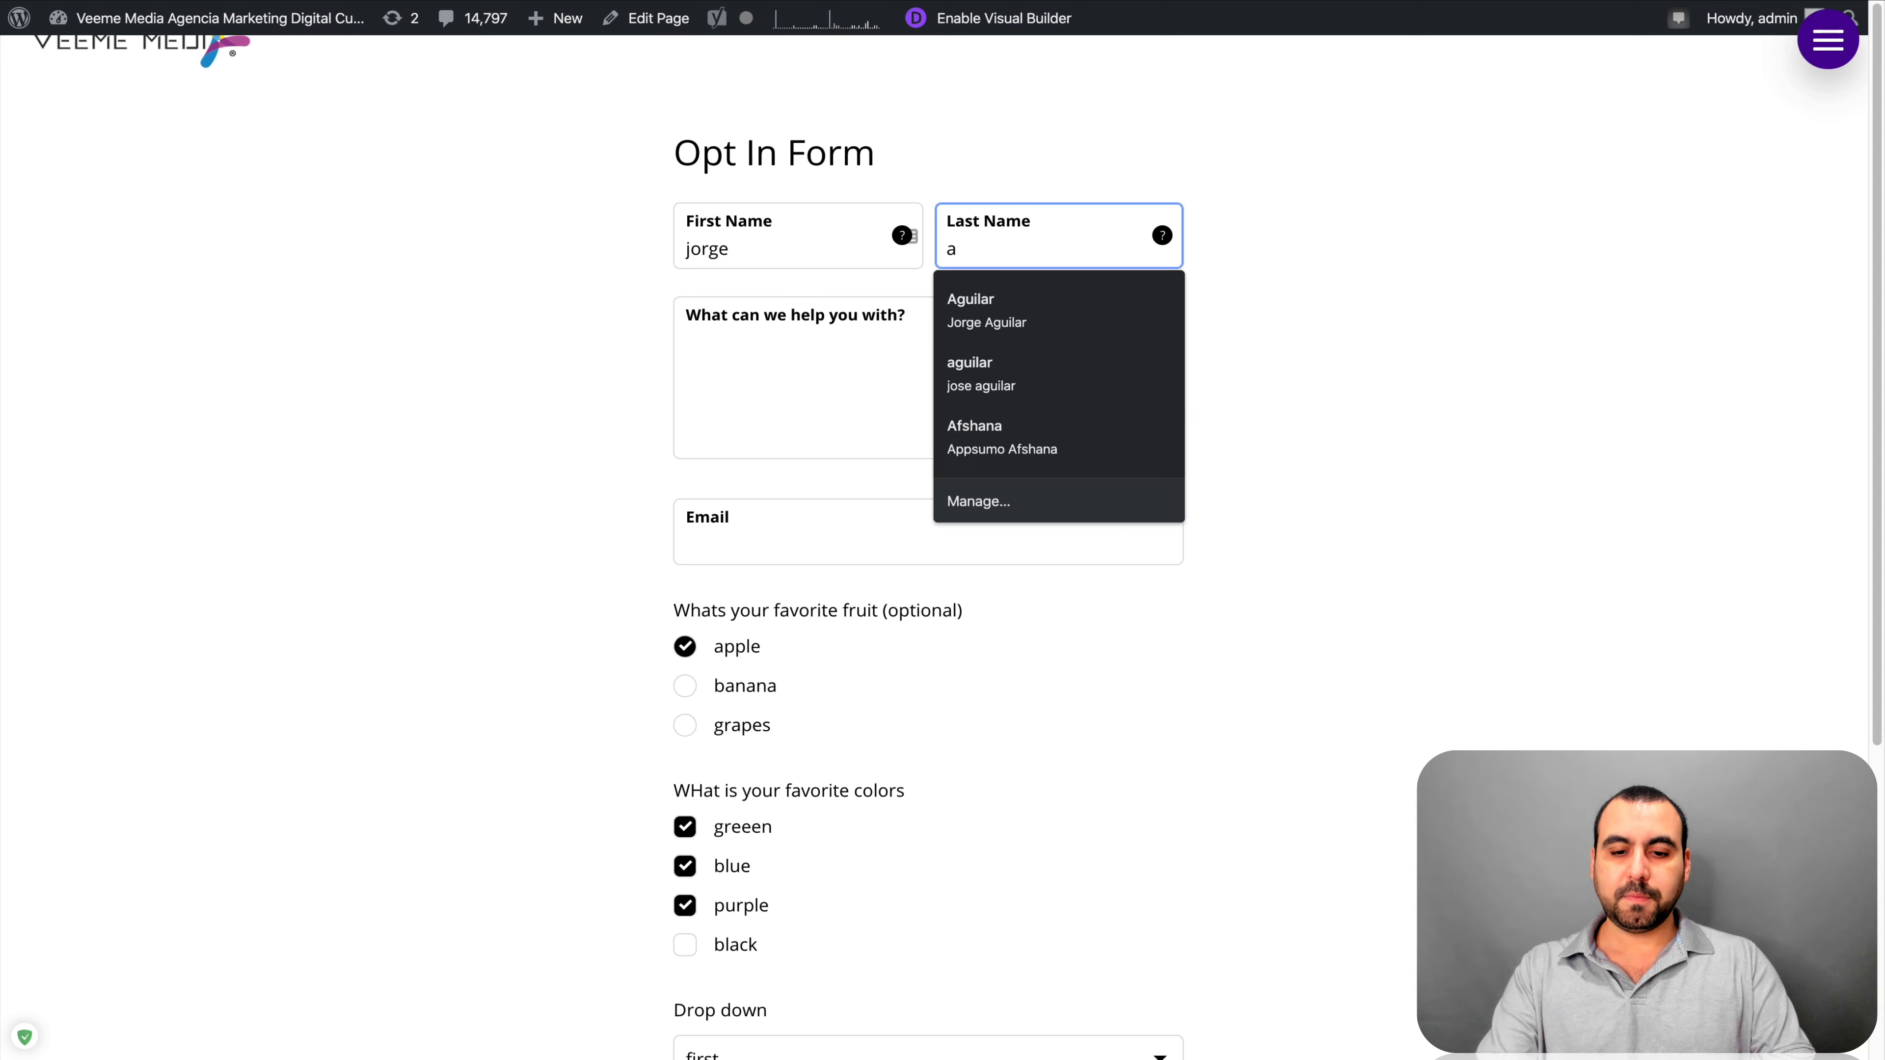
pyautogui.press('Tab')
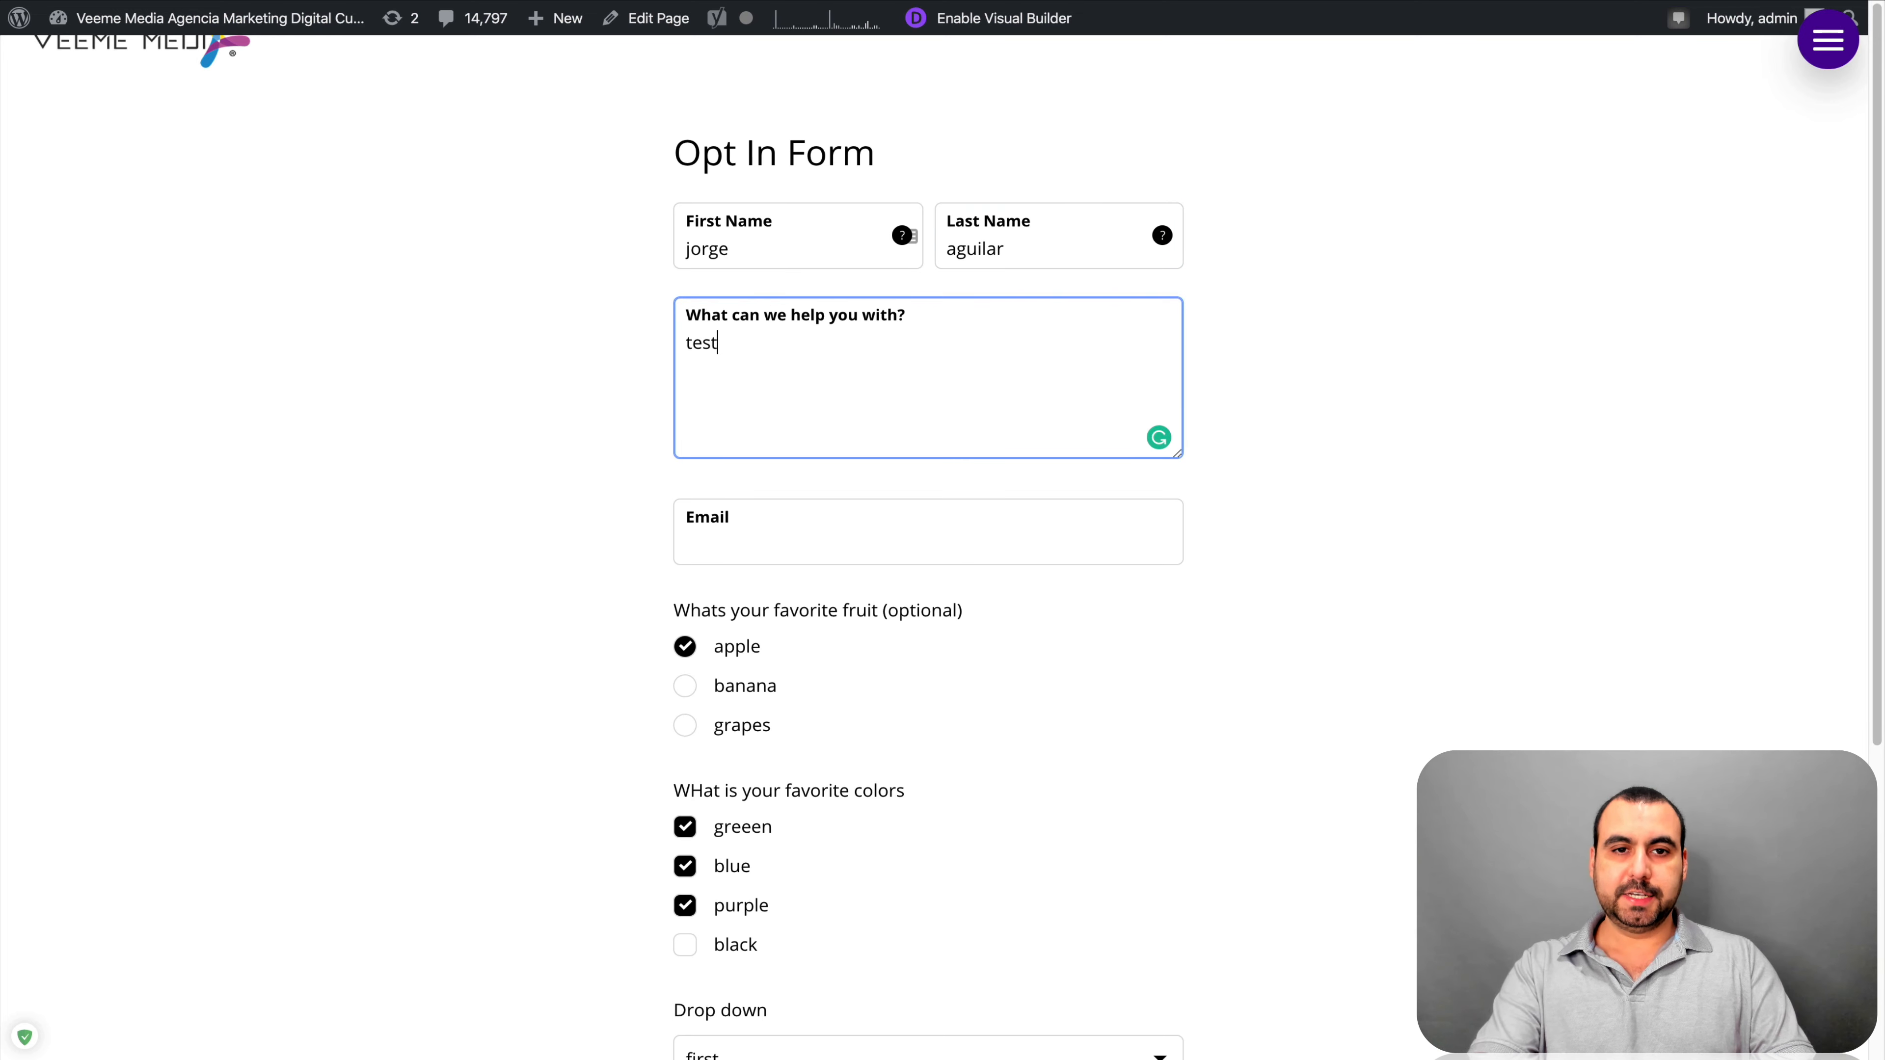
pyautogui.write('testing')
pyautogui.scroll(-5, 816, 286)
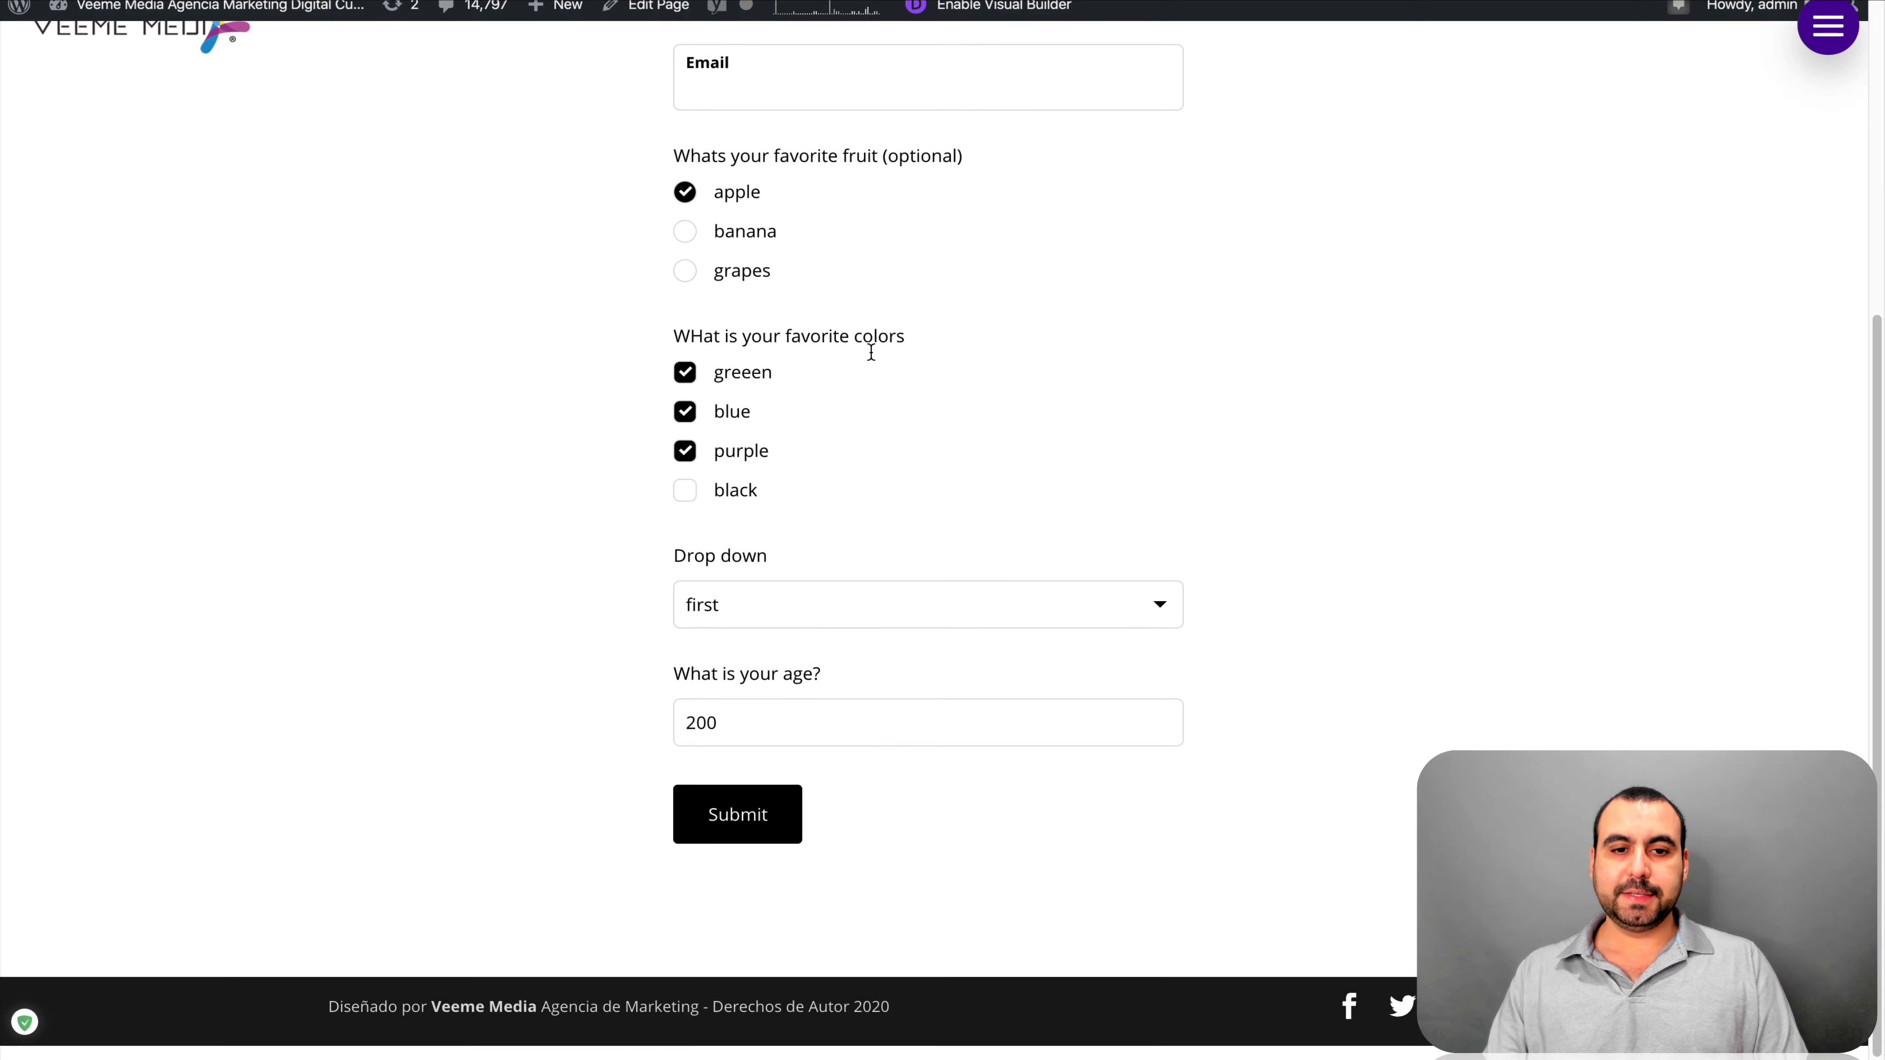
pyautogui.click(738, 834)
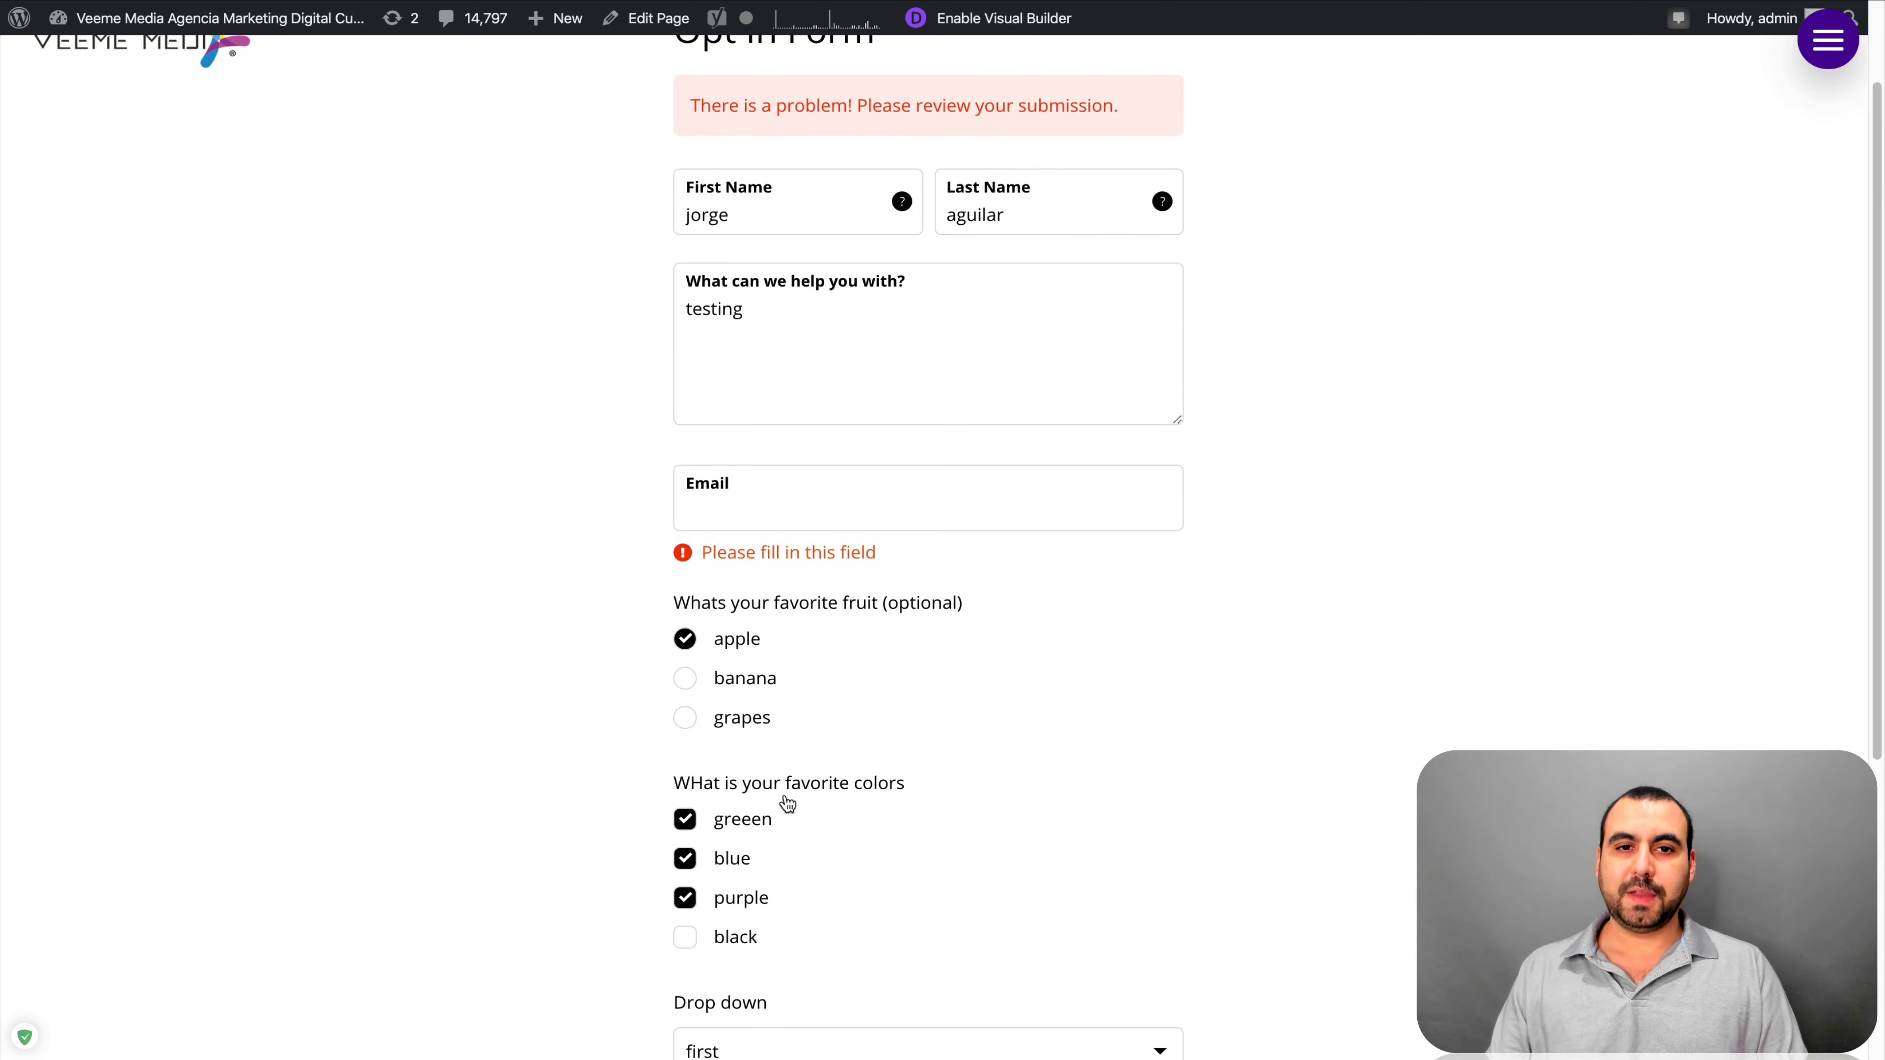
# Enter the missing email address in the form's Email field
pyautogui.moveTo(693, 104); pyautogui.dragTo(1031, 105)
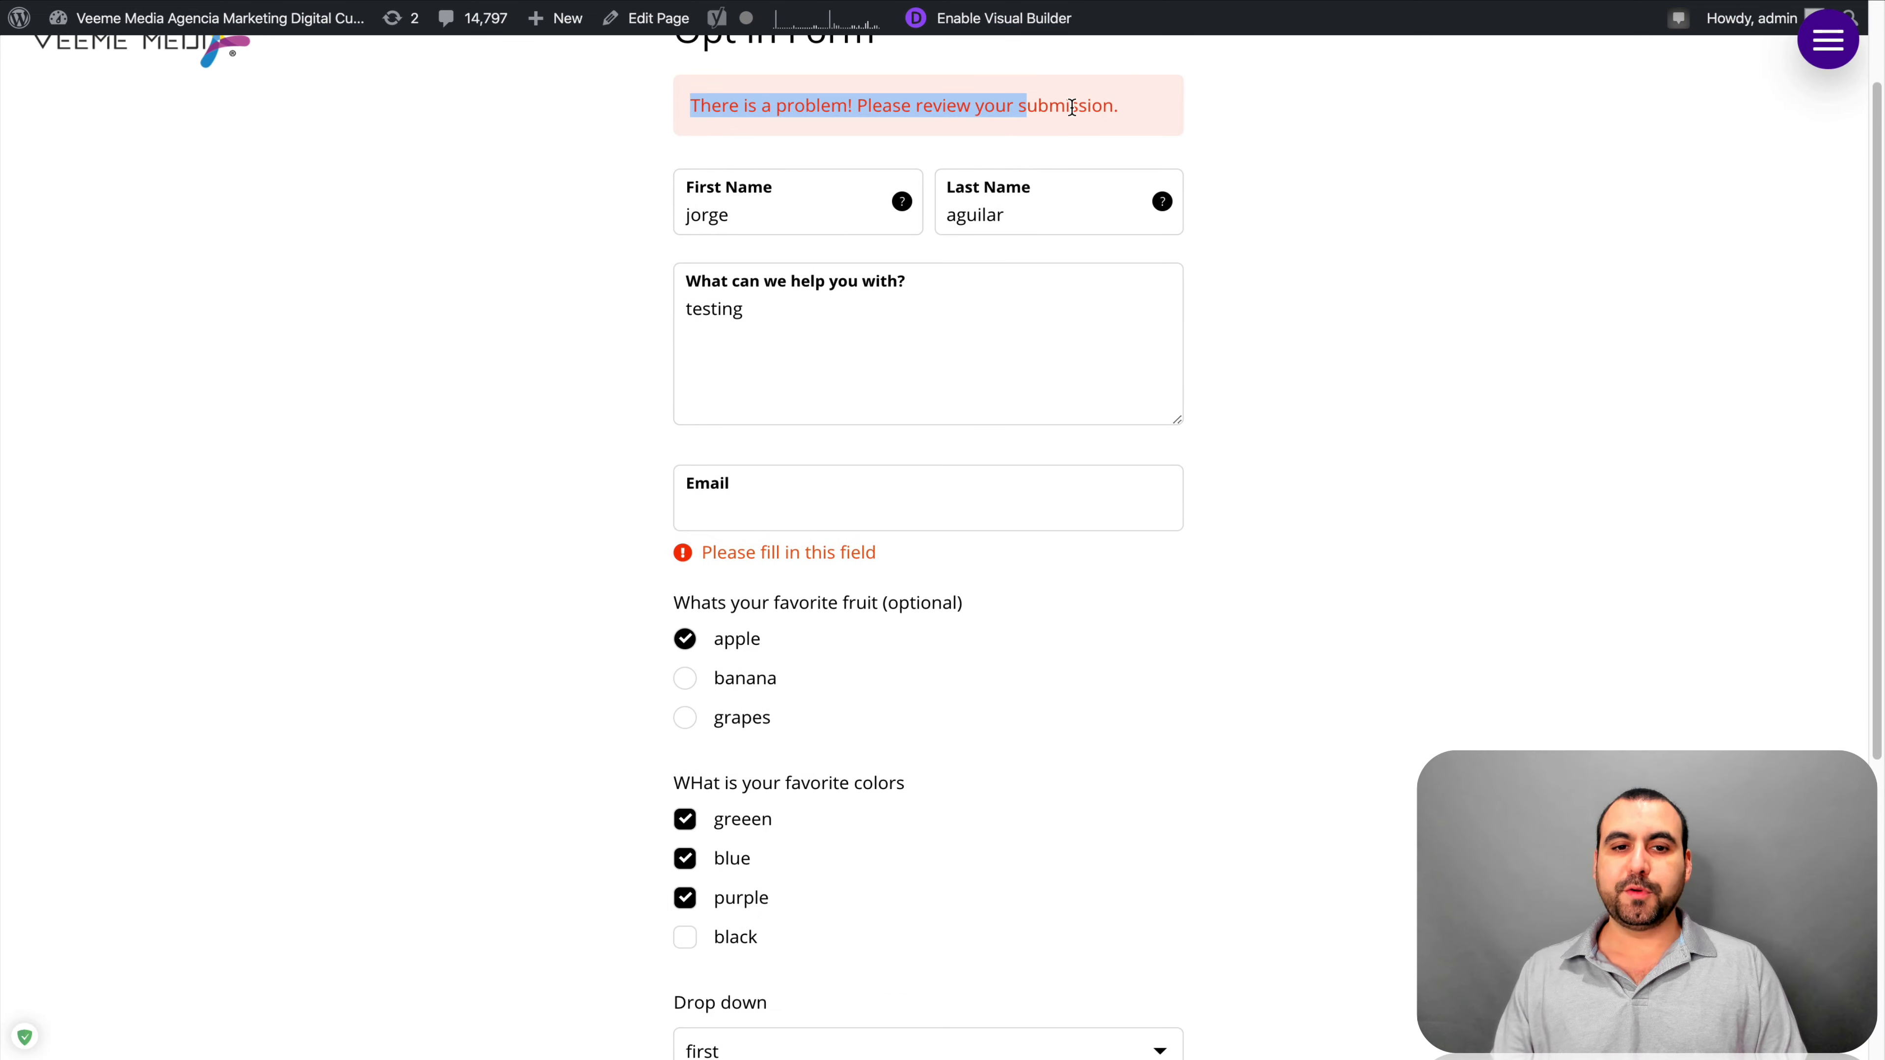
pyautogui.click(1080, 105)
pyautogui.scroll(-1, 1117, 690)
pyautogui.scroll(-4, 1117, 691)
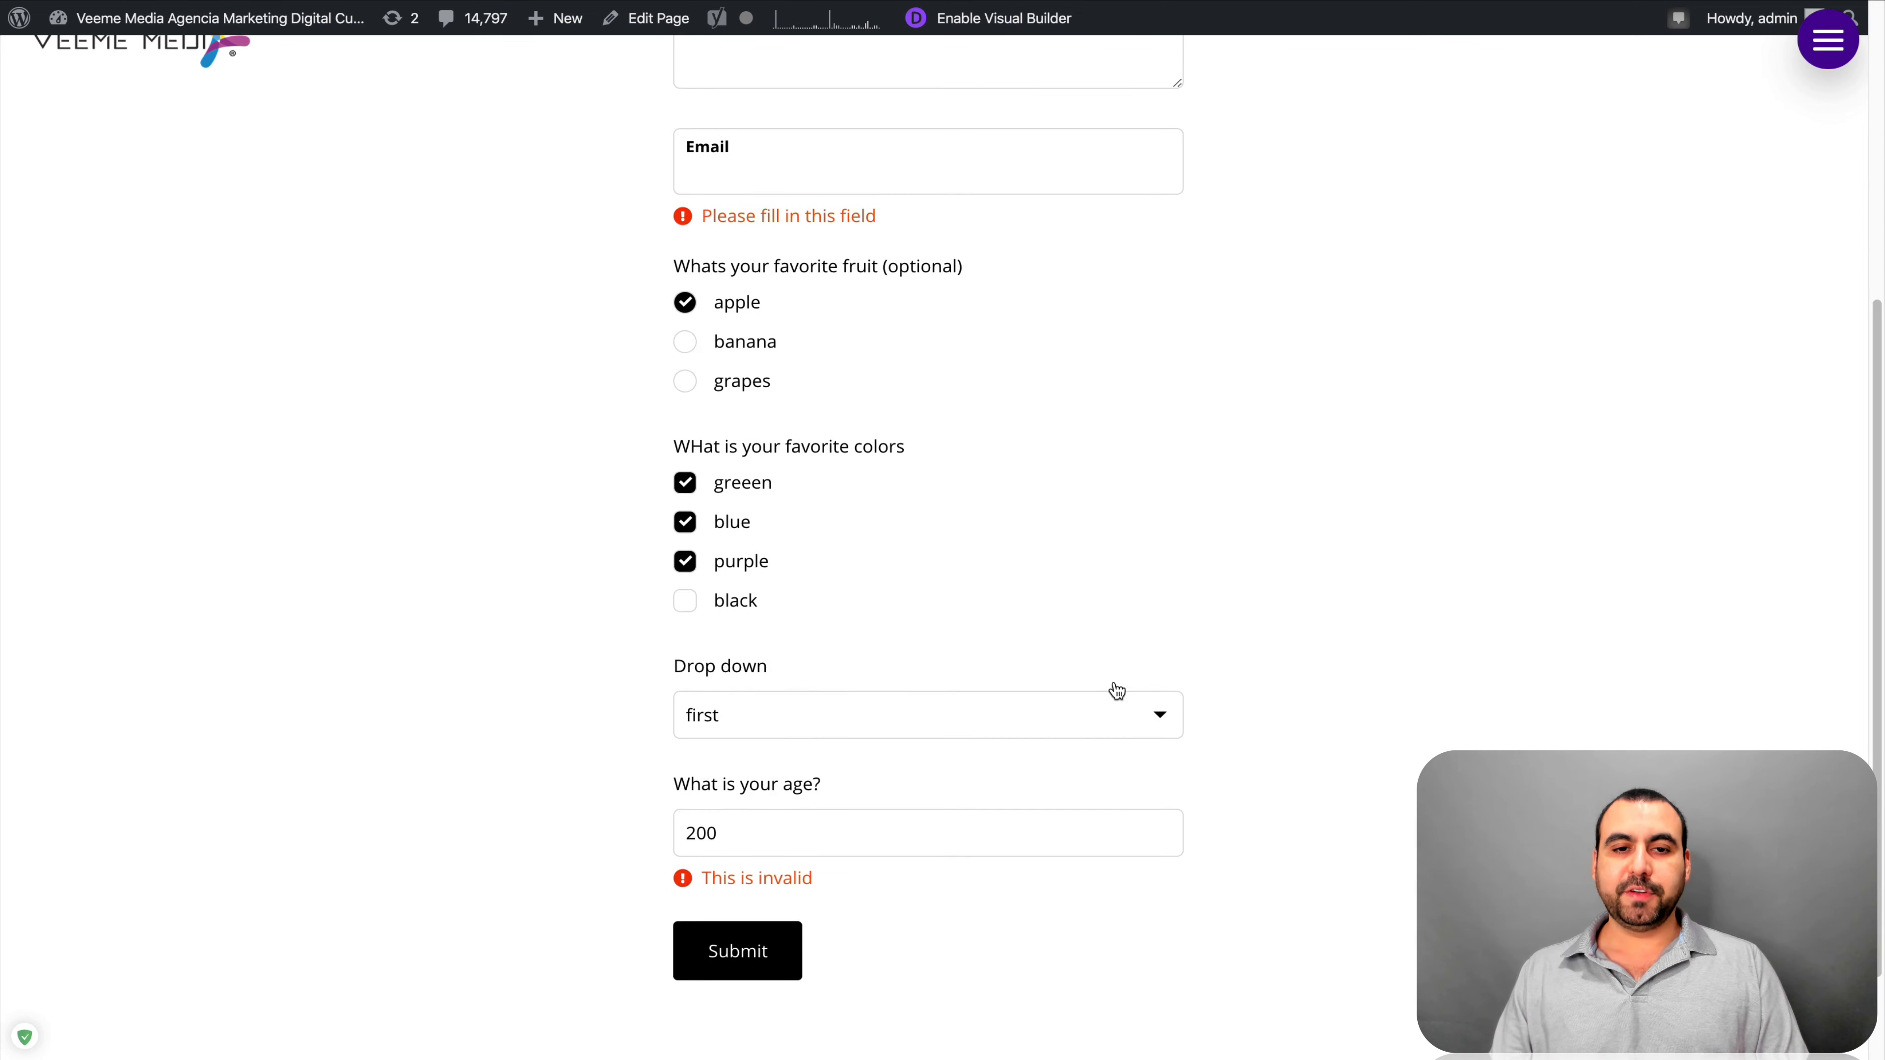
pyautogui.scroll(2, 1117, 691)
pyautogui.click(803, 321)
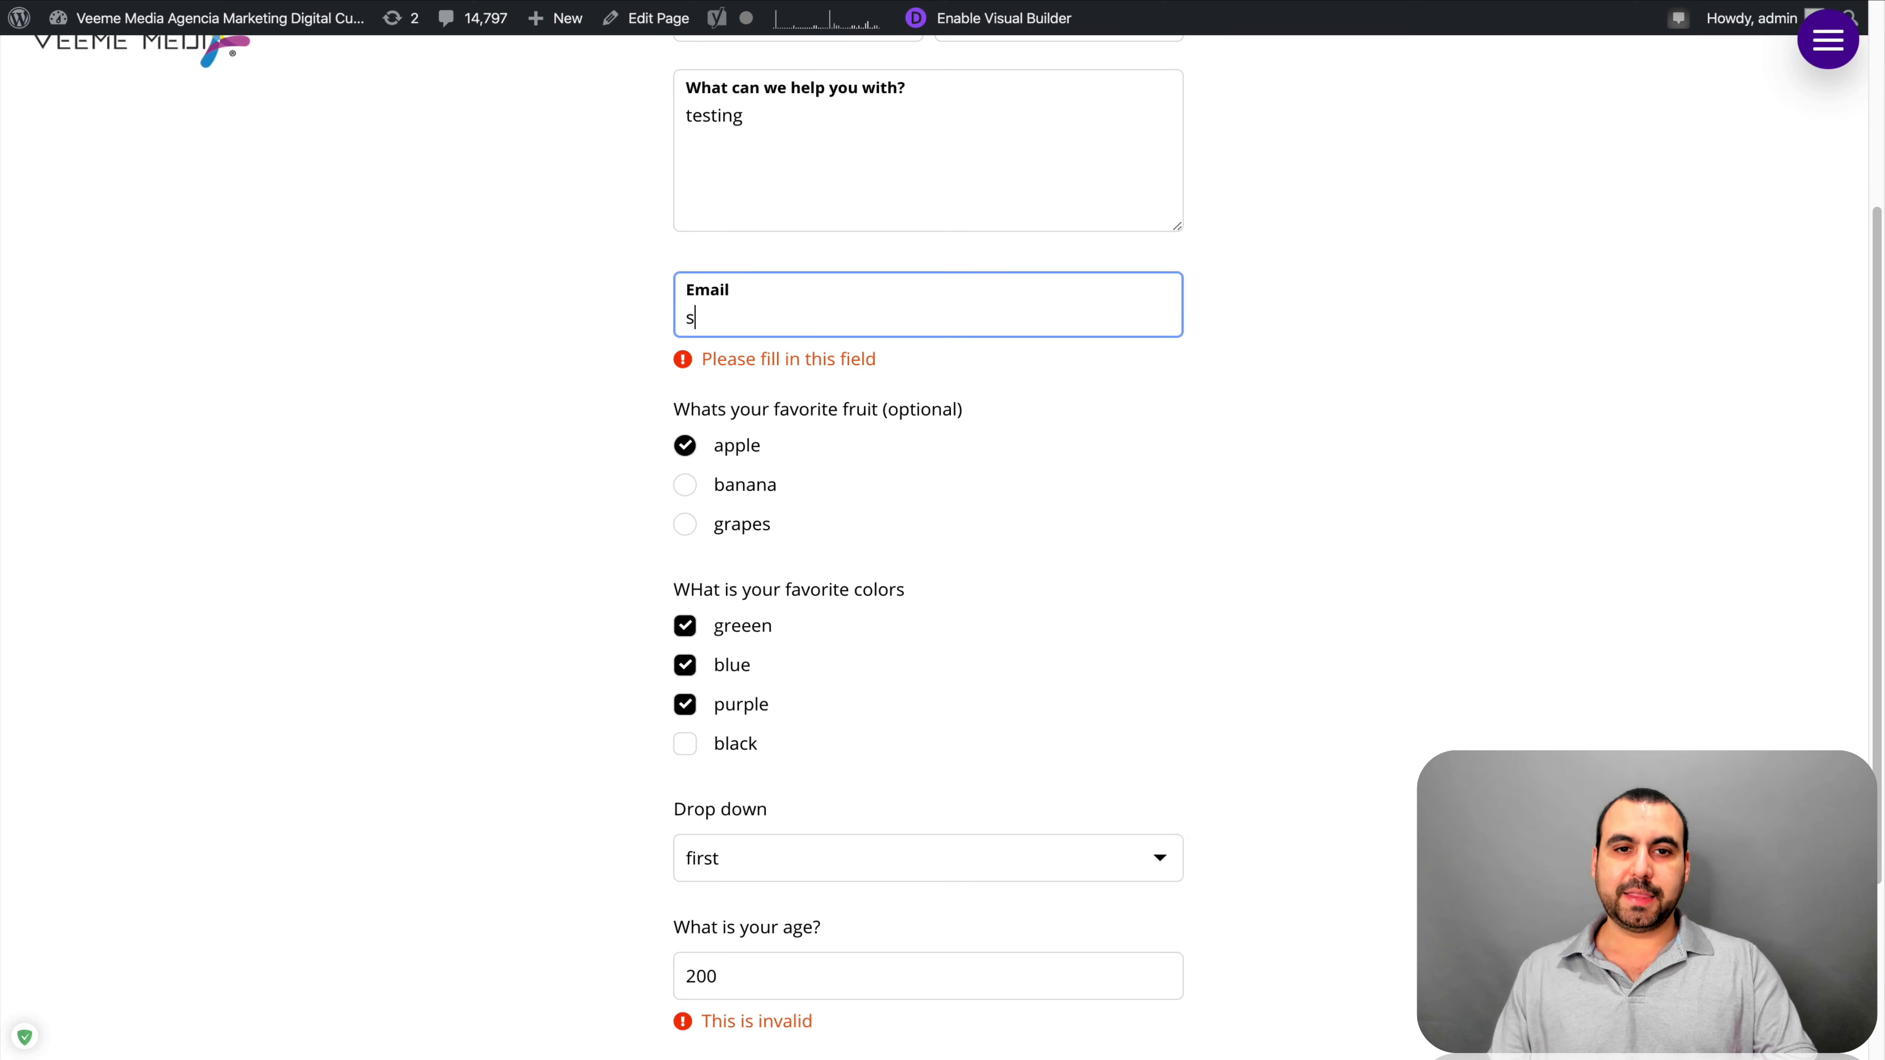
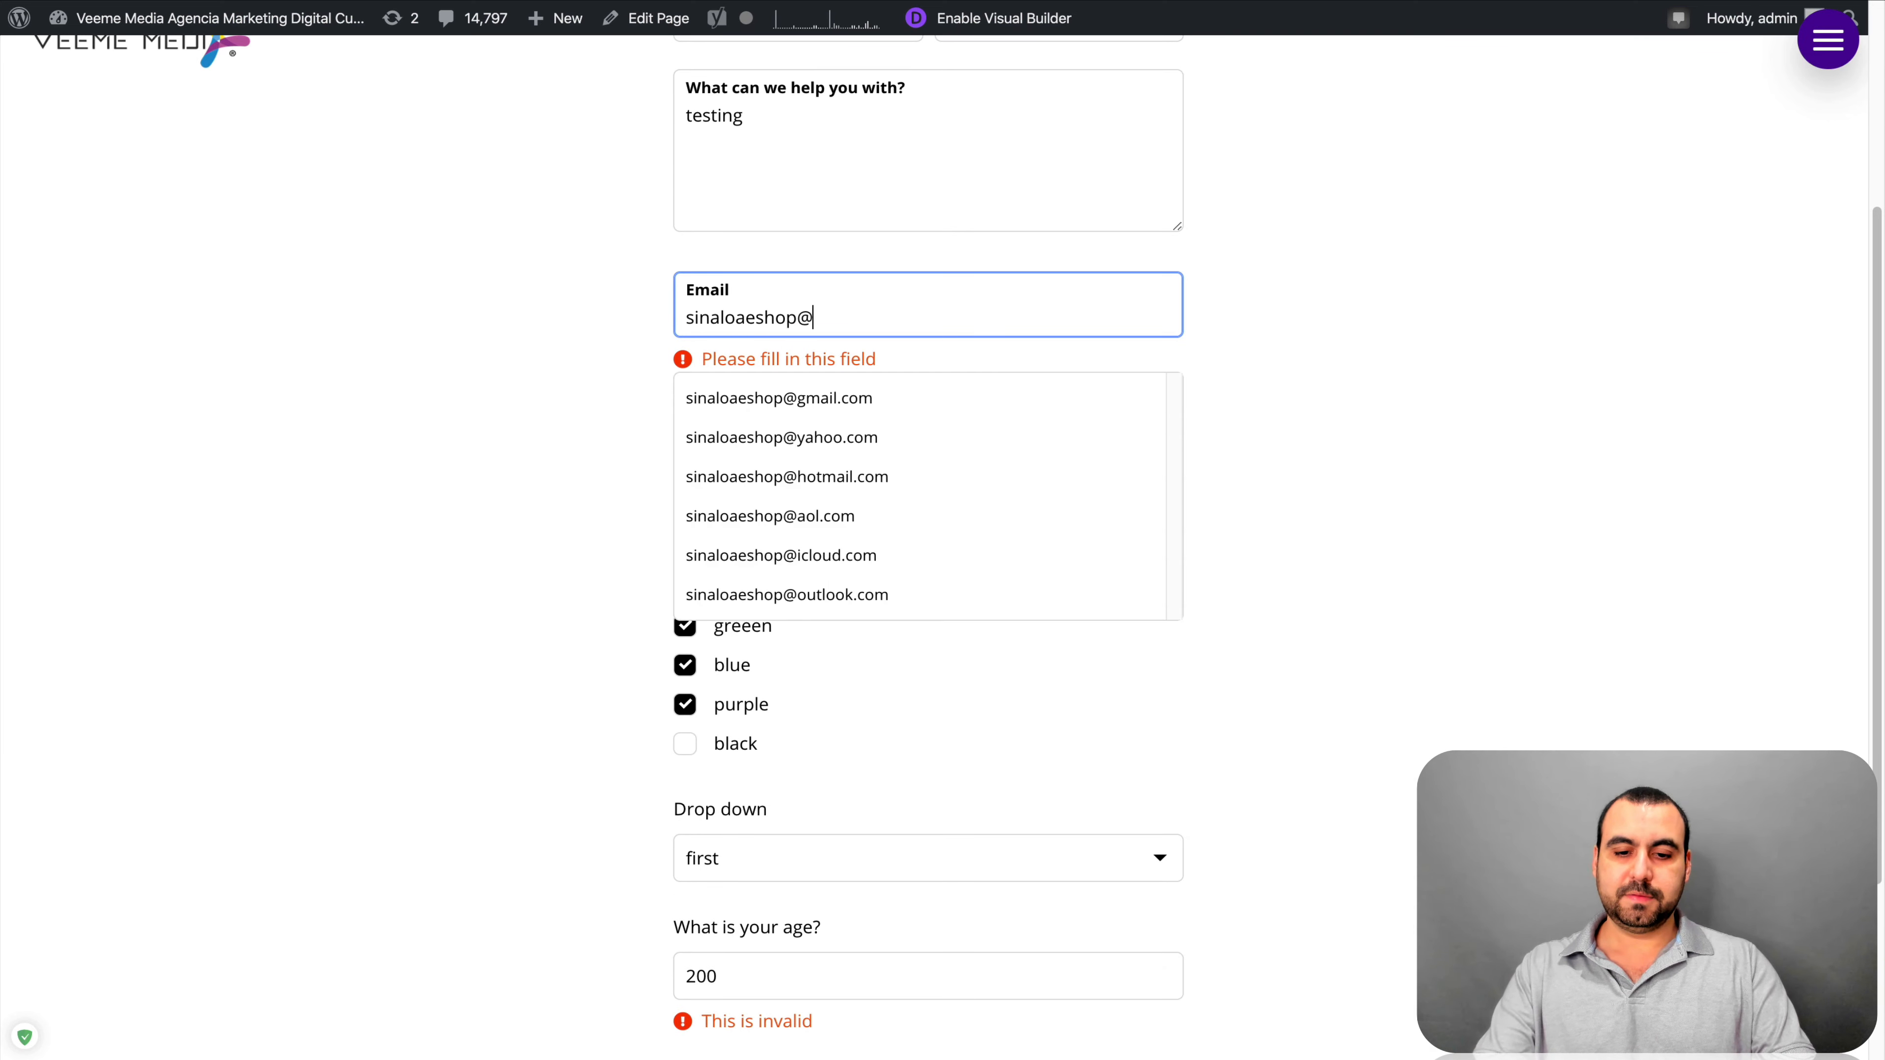
# Change the age from 200 to 36 and resubmit the Opt In Form
pyautogui.scroll(-3, 1213, 554)
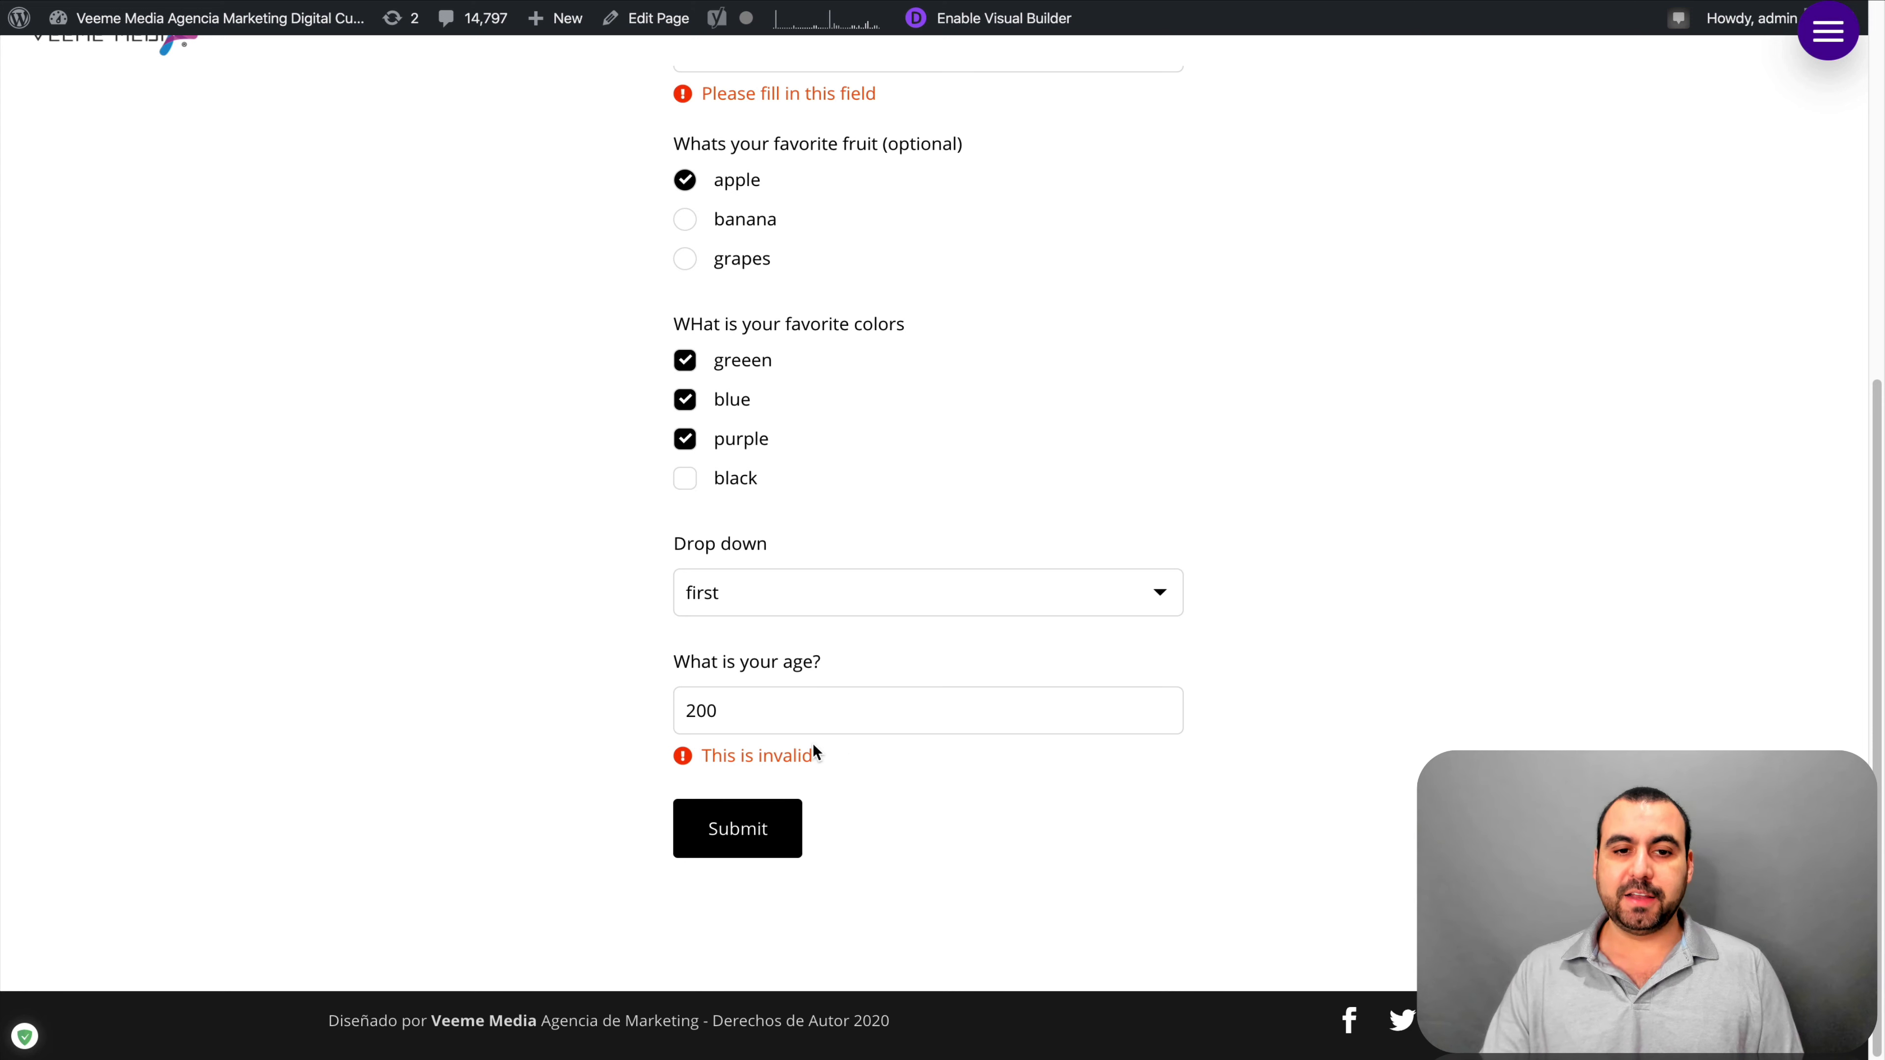
pyautogui.click(764, 711)
pyautogui.press('BackSpace')
pyautogui.press('BackSpace')
pyautogui.press('BackSpace')
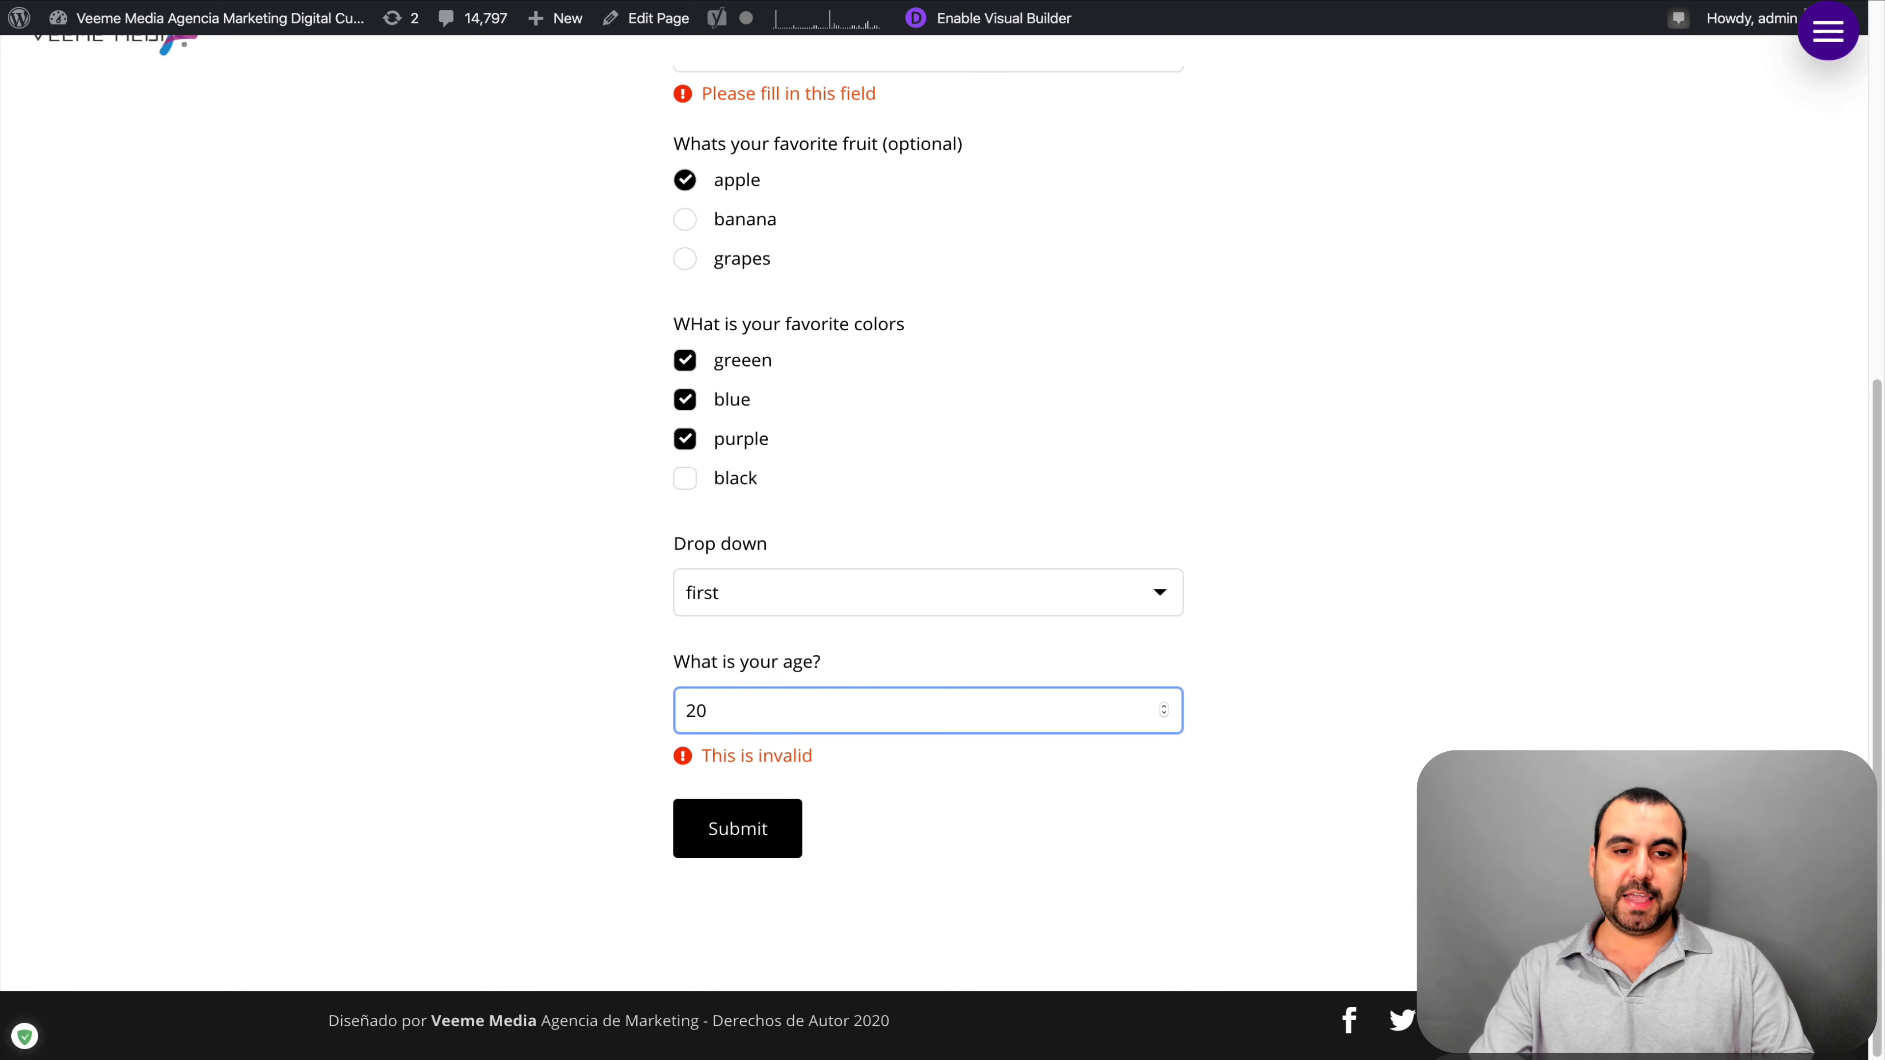
pyautogui.write('36')
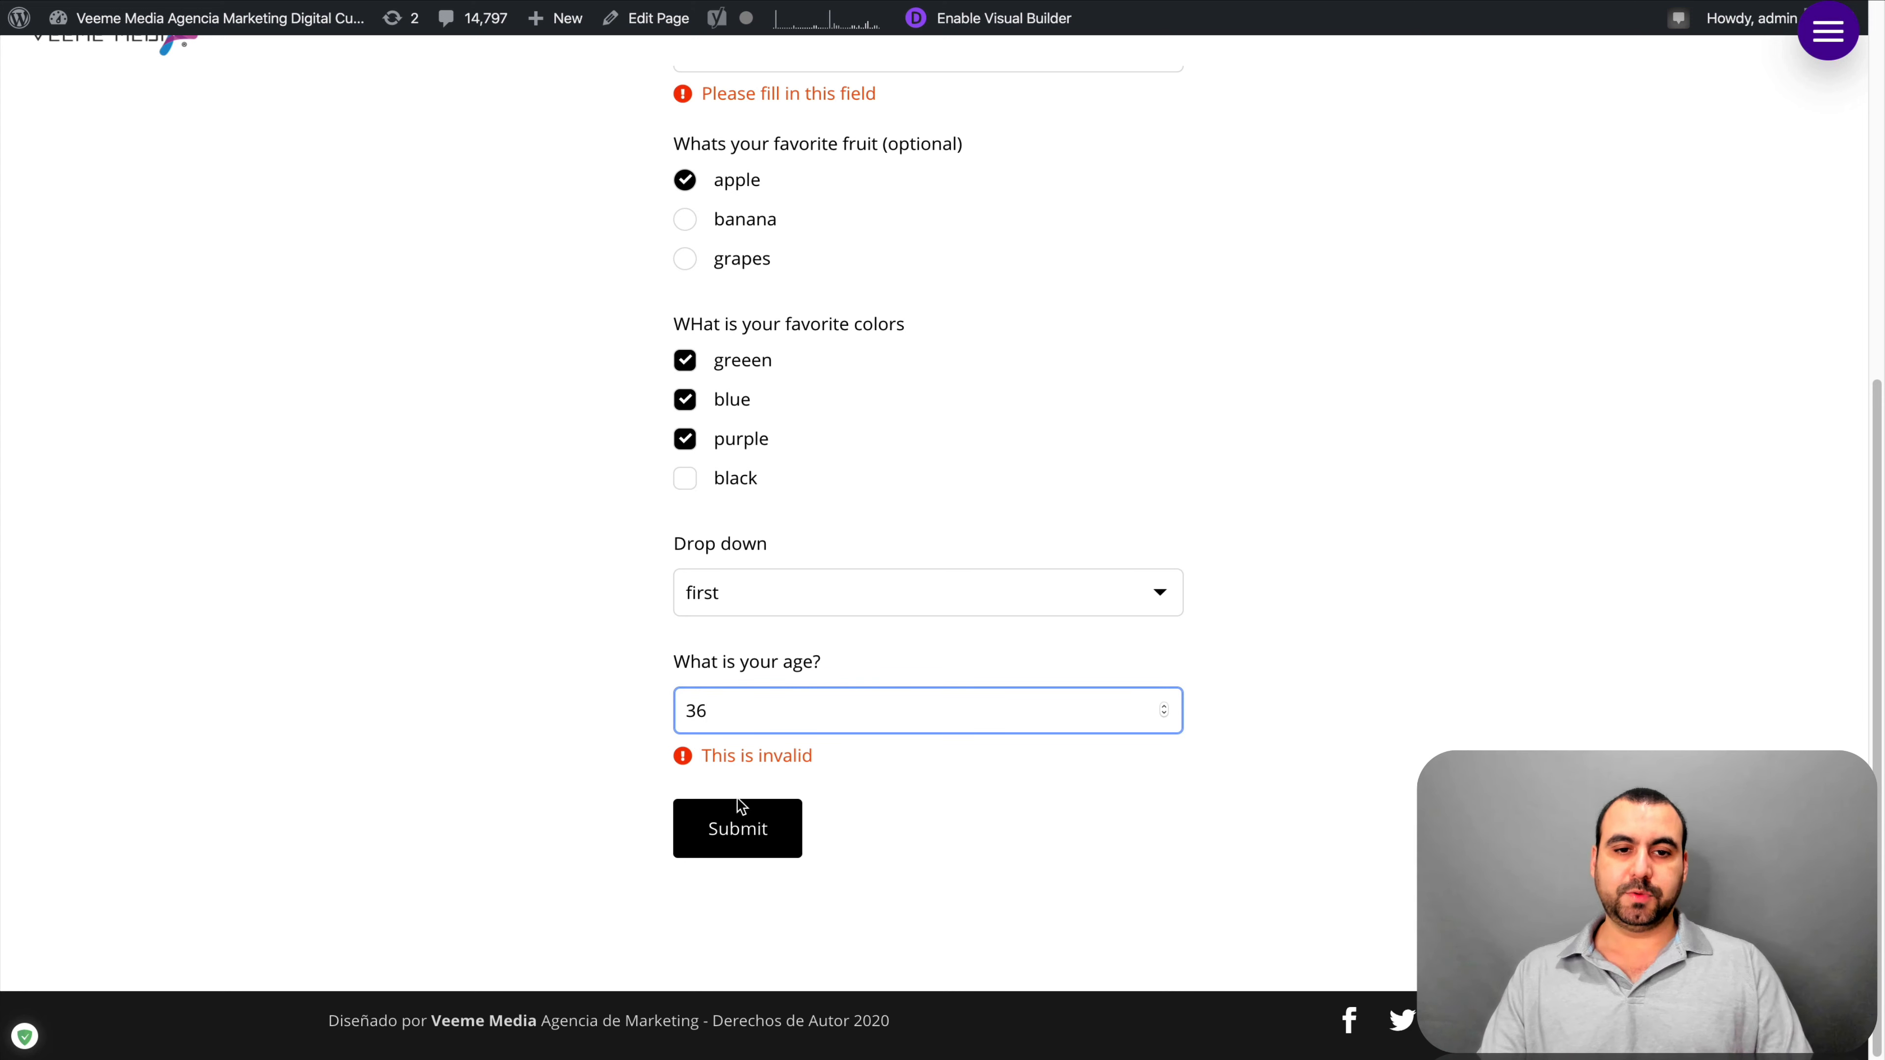
pyautogui.click(757, 812)
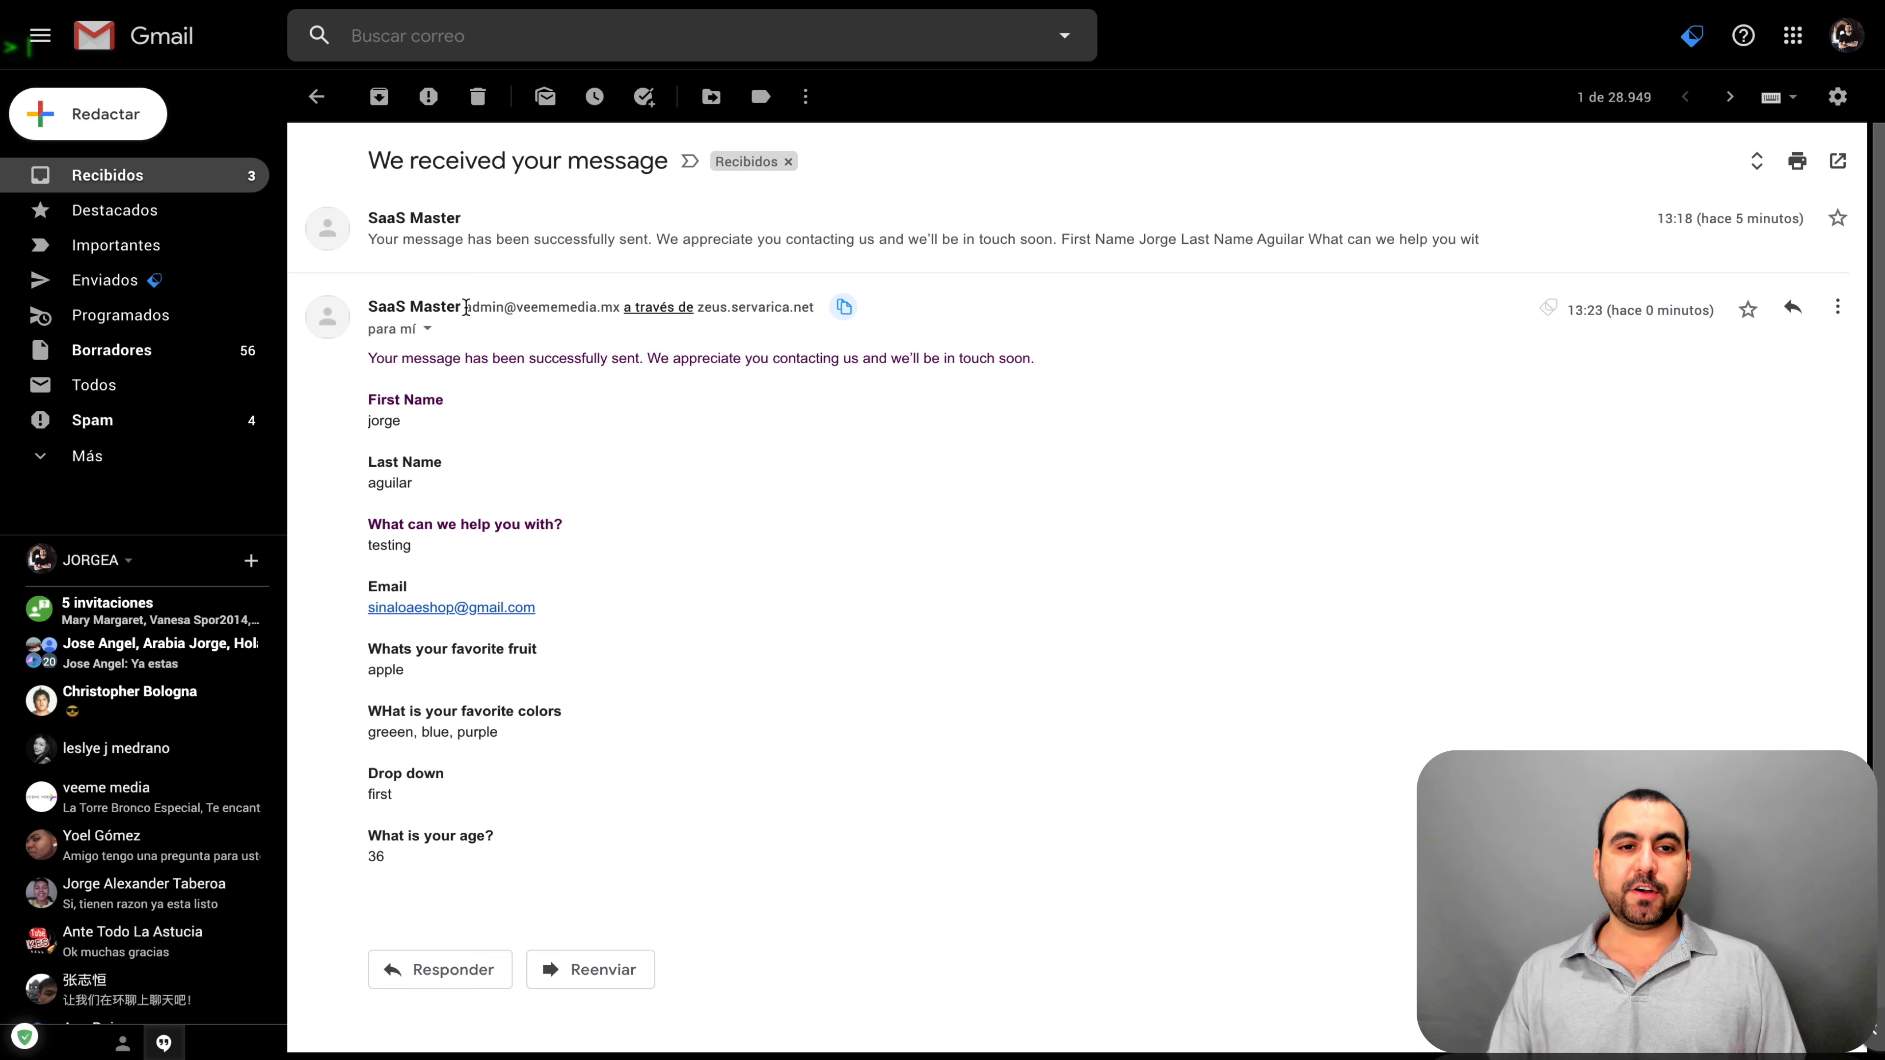
# Highlight the sender address, the submitted answers, and the help answer 'testing' in the email
pyautogui.moveTo(466, 308); pyautogui.dragTo(568, 324)
pyautogui.click(563, 324)
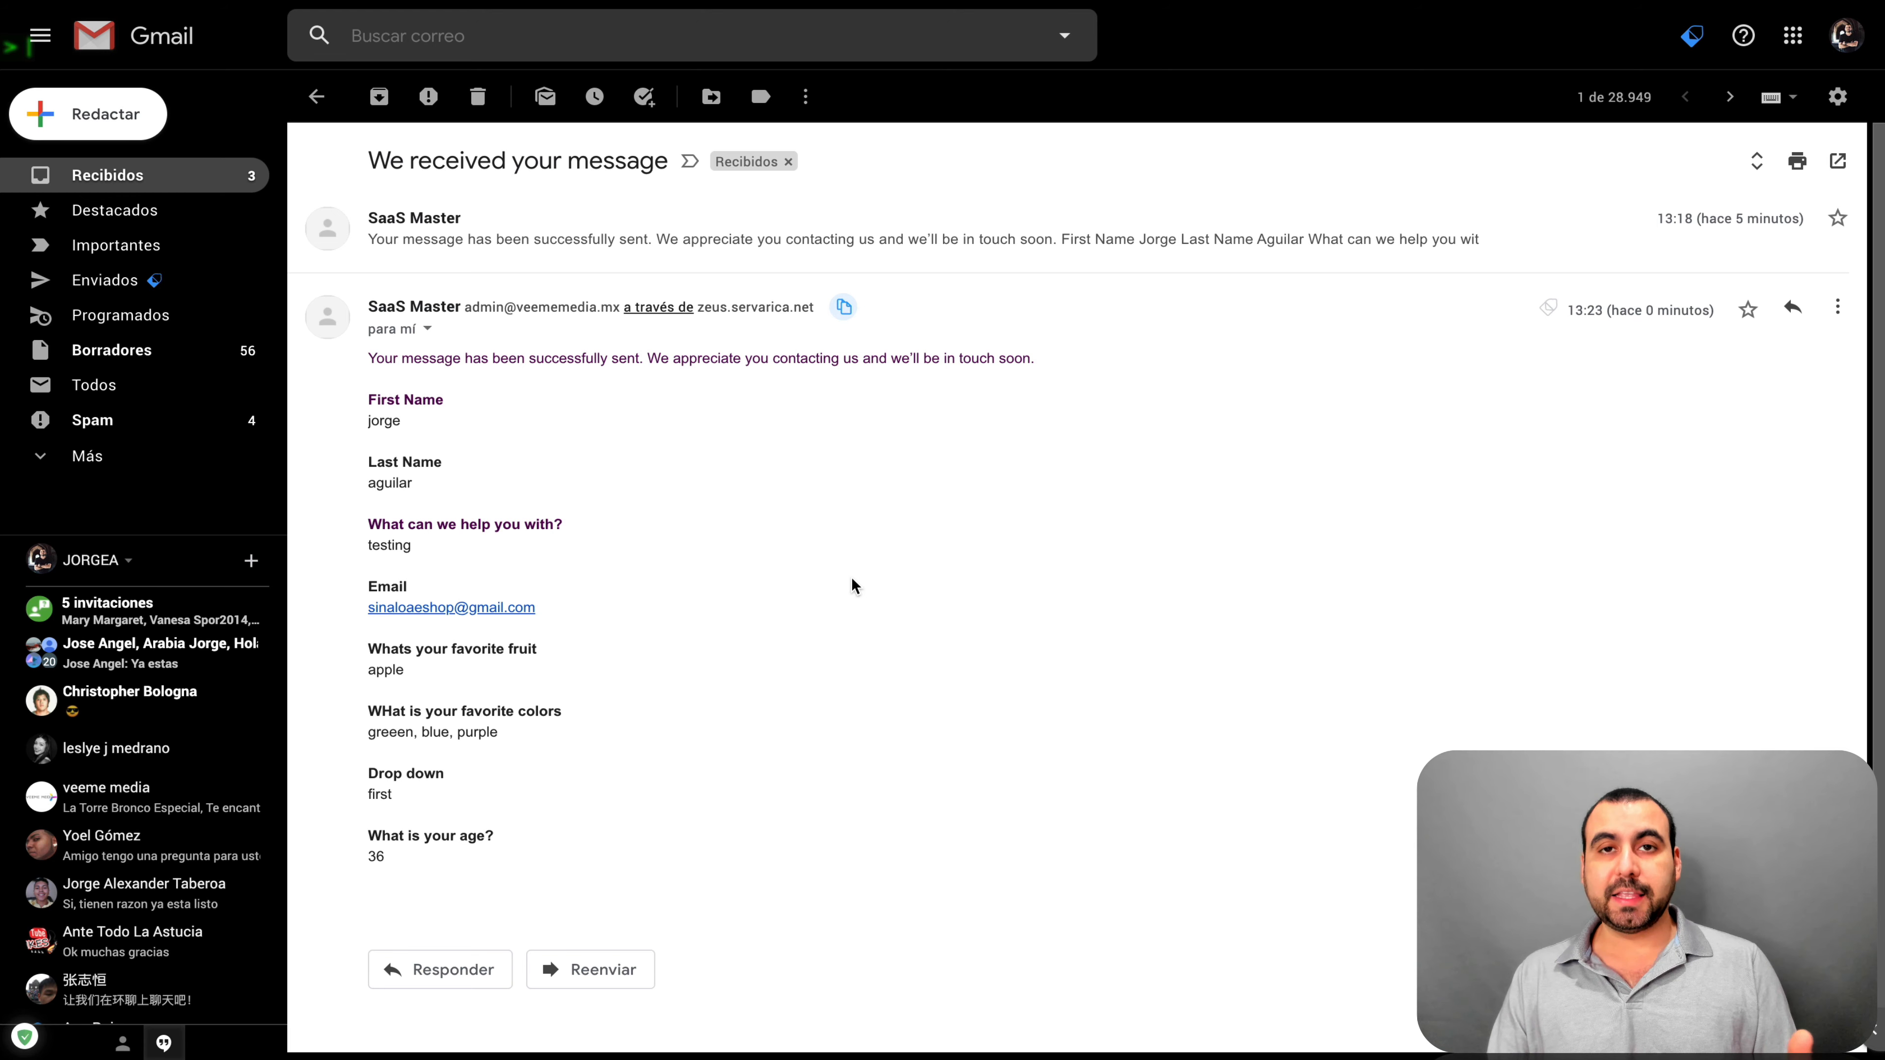
pyautogui.scroll(-1, 851, 578)
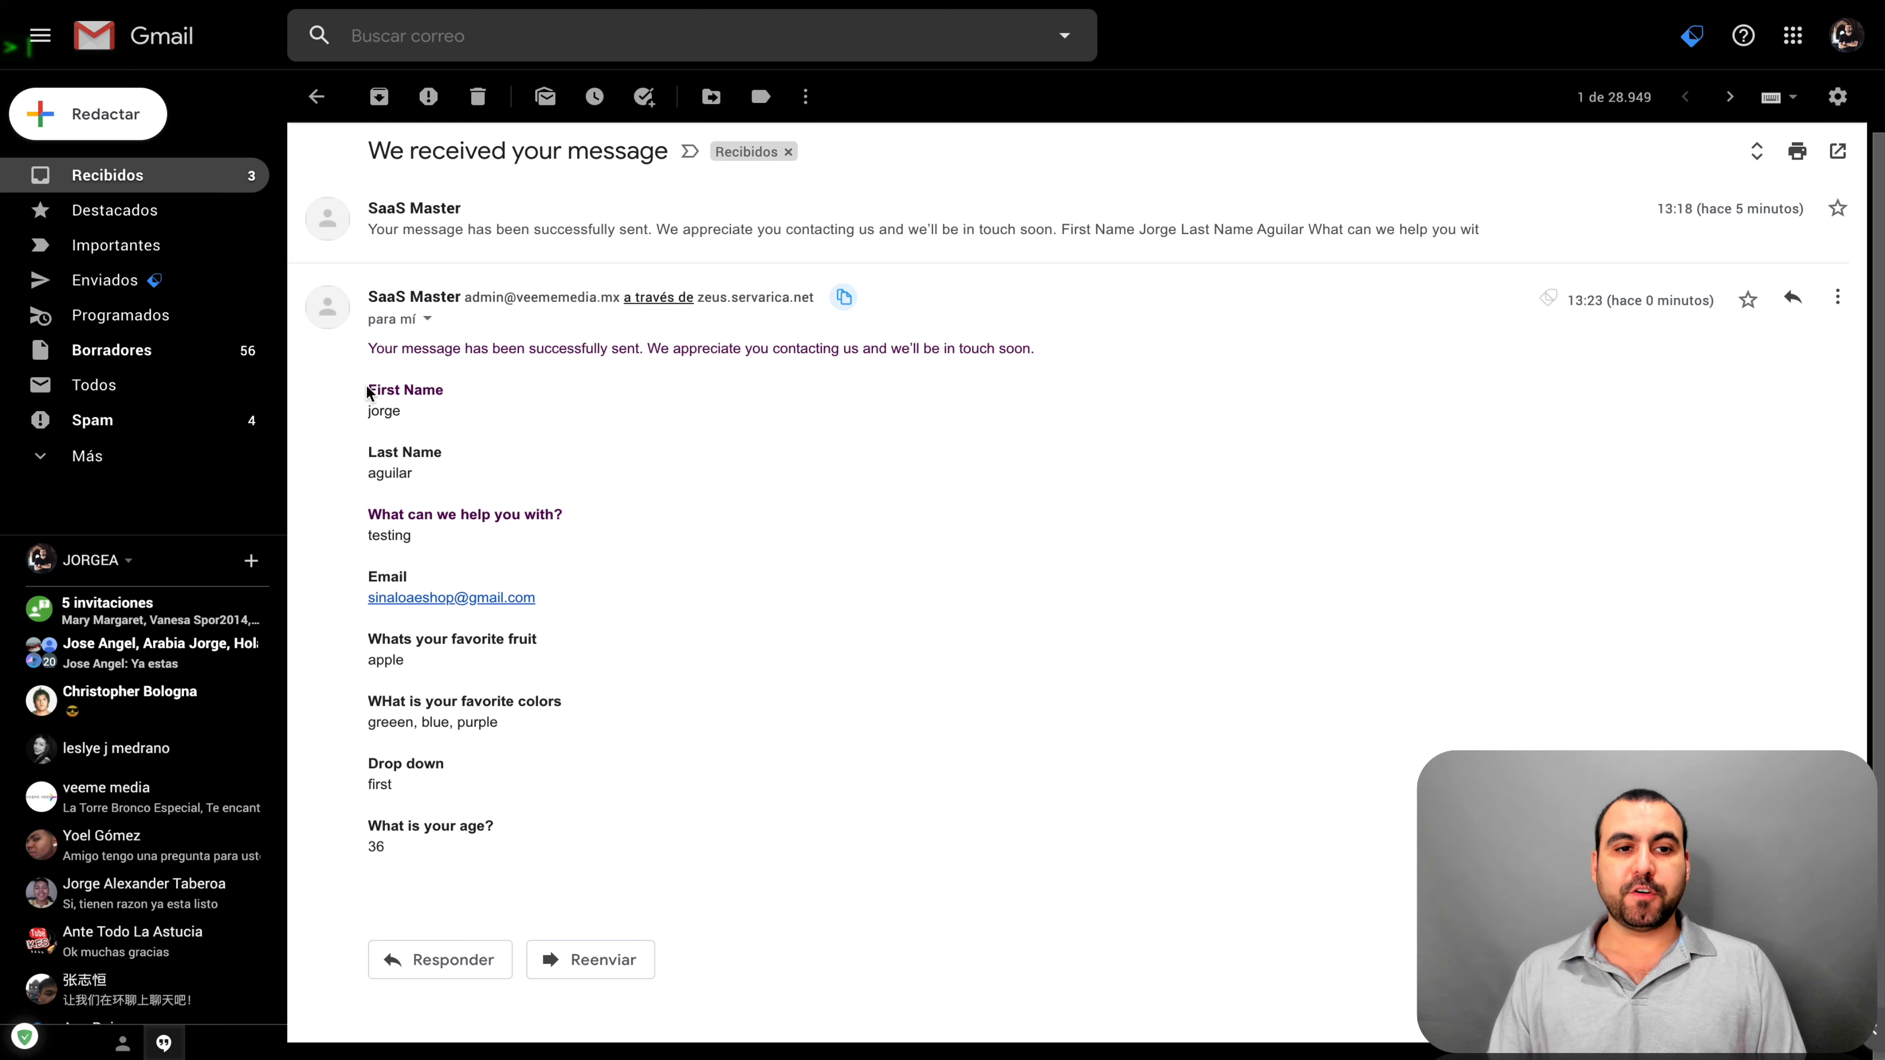
pyautogui.moveTo(512, 884); pyautogui.dragTo(525, 471)
pyautogui.click(525, 470)
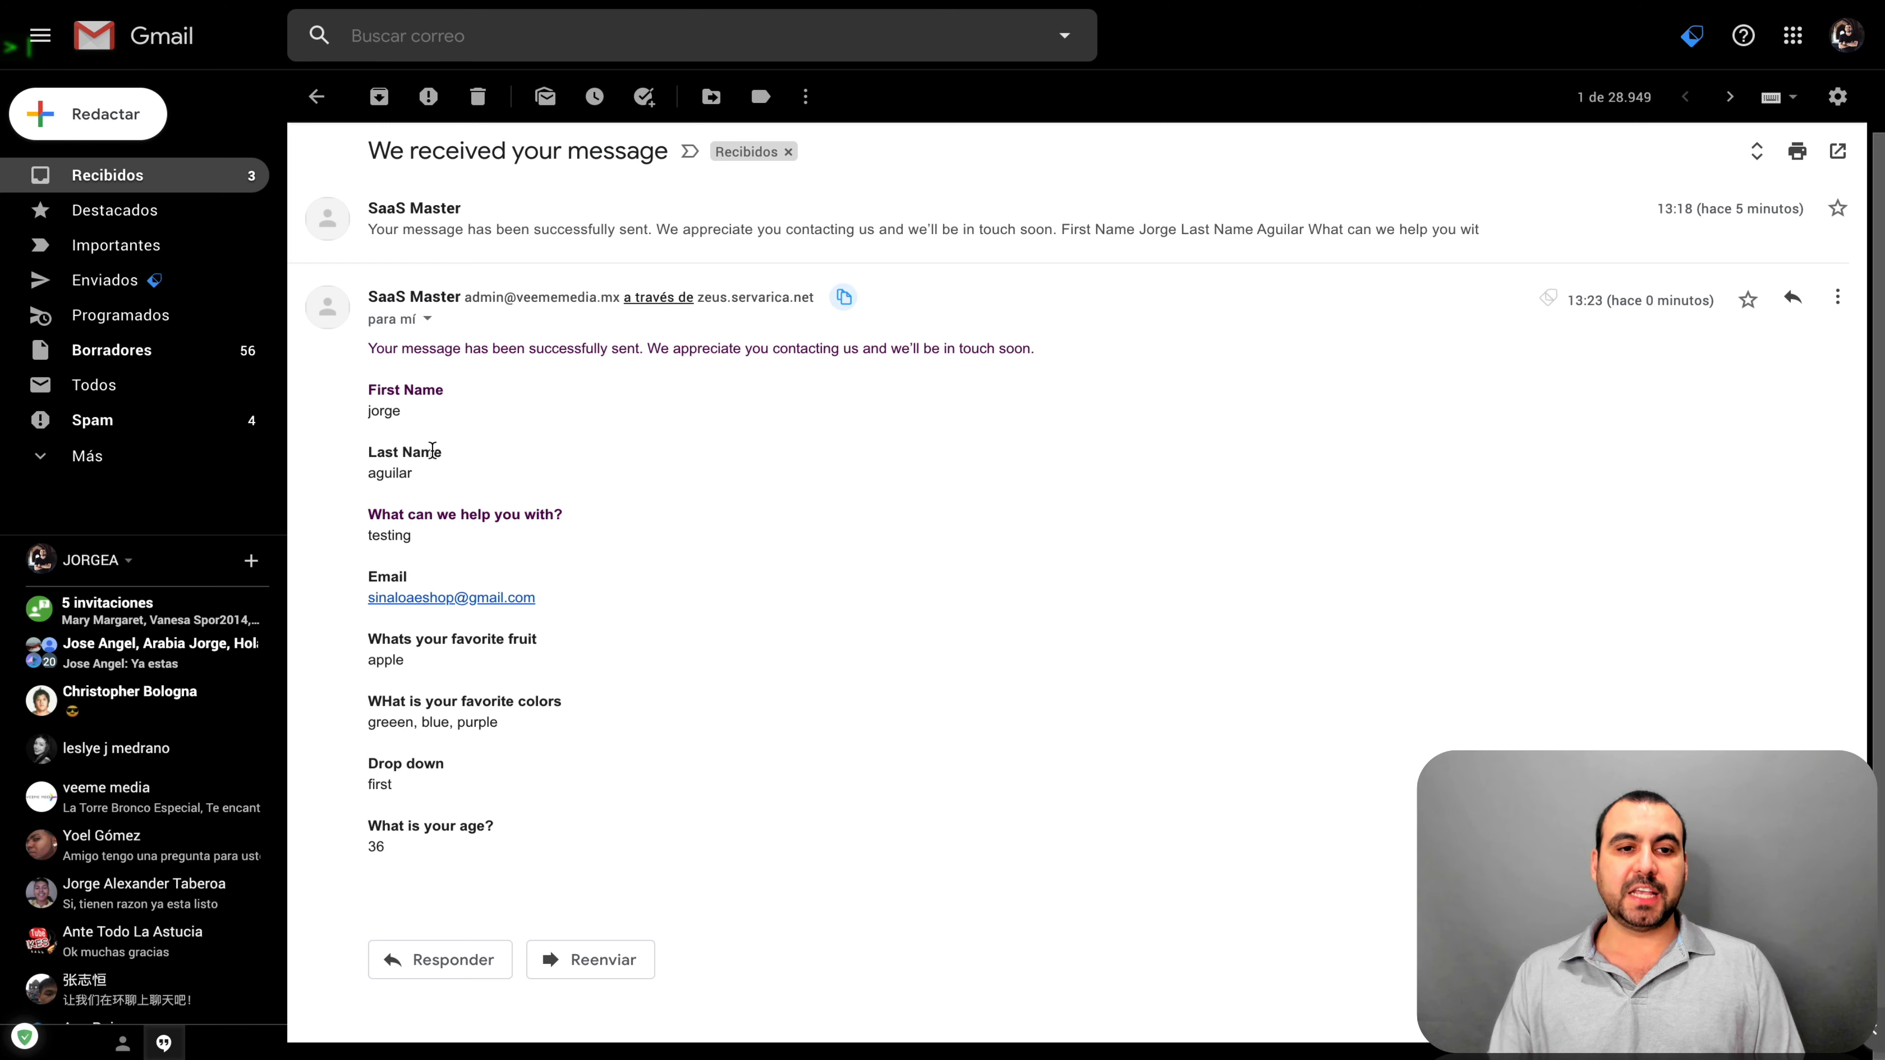
pyautogui.moveTo(369, 513); pyautogui.dragTo(476, 539)
pyautogui.click(477, 531)
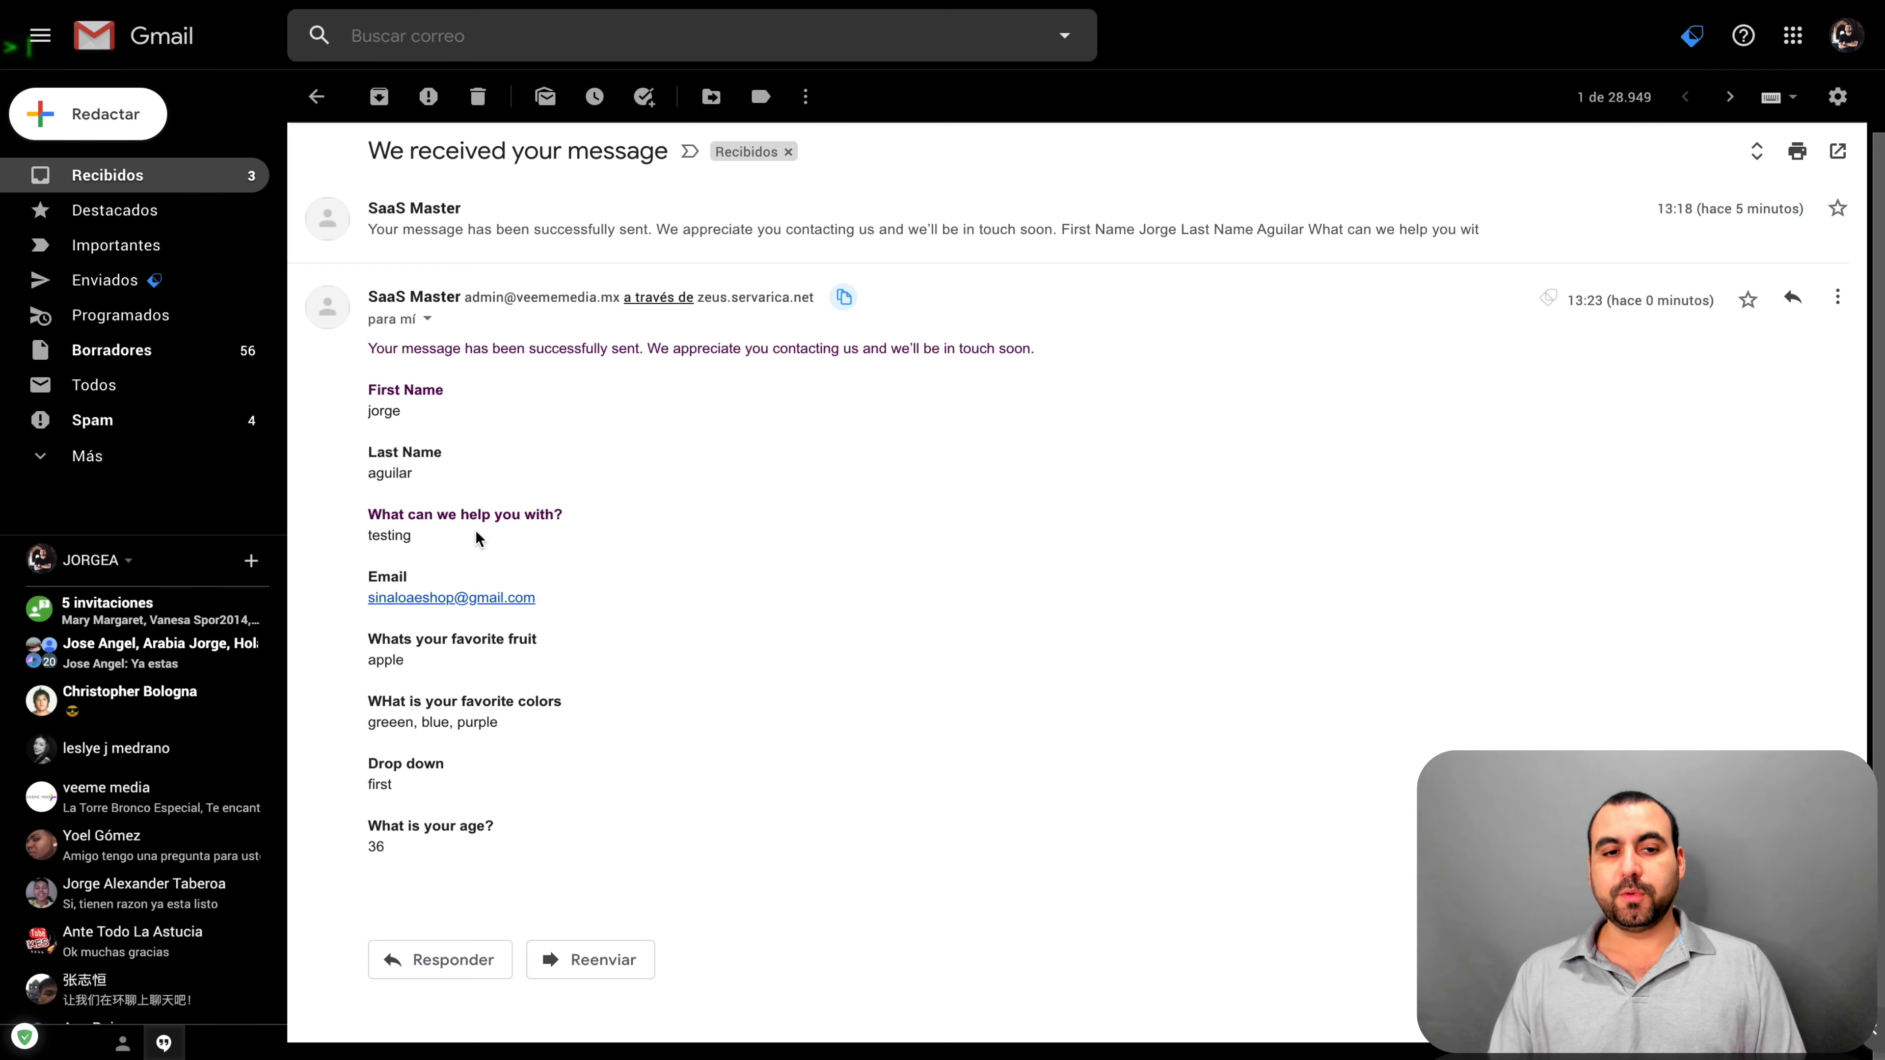
pyautogui.doubleClick(377, 536)
pyautogui.click(544, 555)
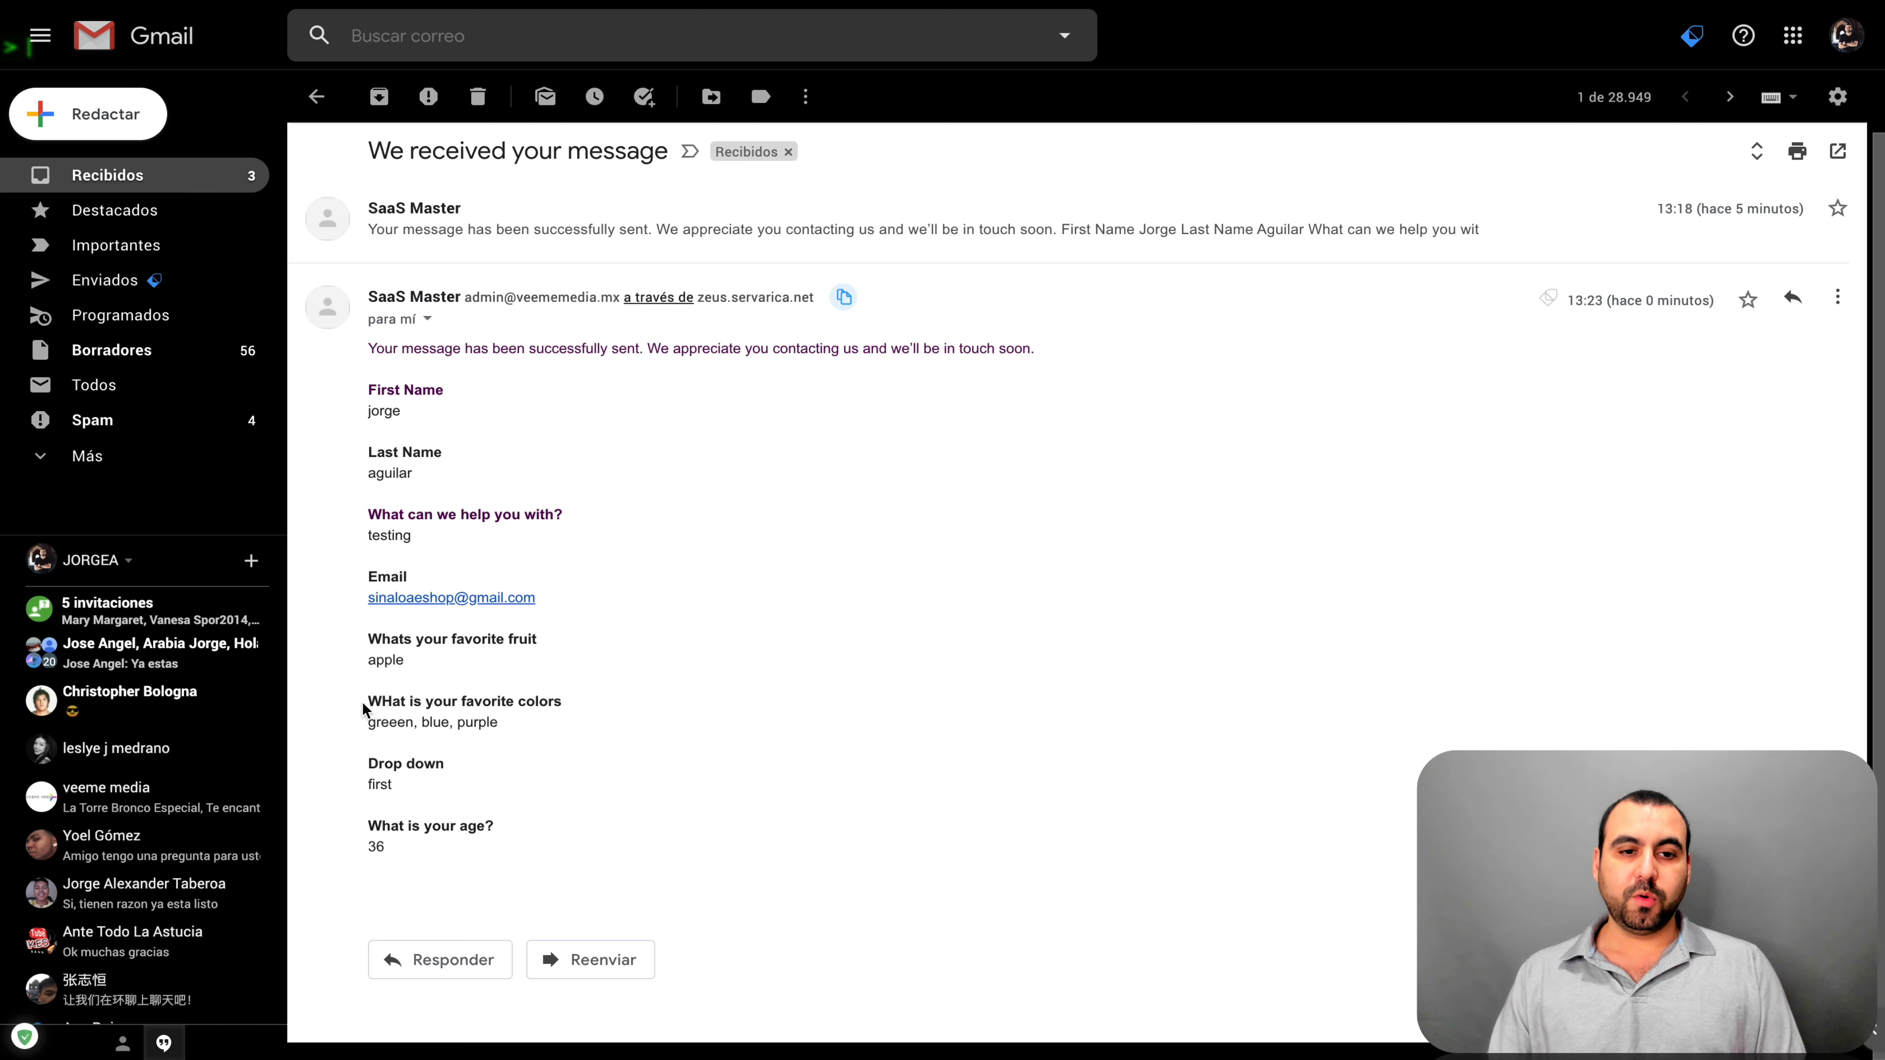
# Highlight the colours green, blue, purple and the dropdown and age answers, then return to the forms list
pyautogui.moveTo(369, 726); pyautogui.dragTo(518, 724)
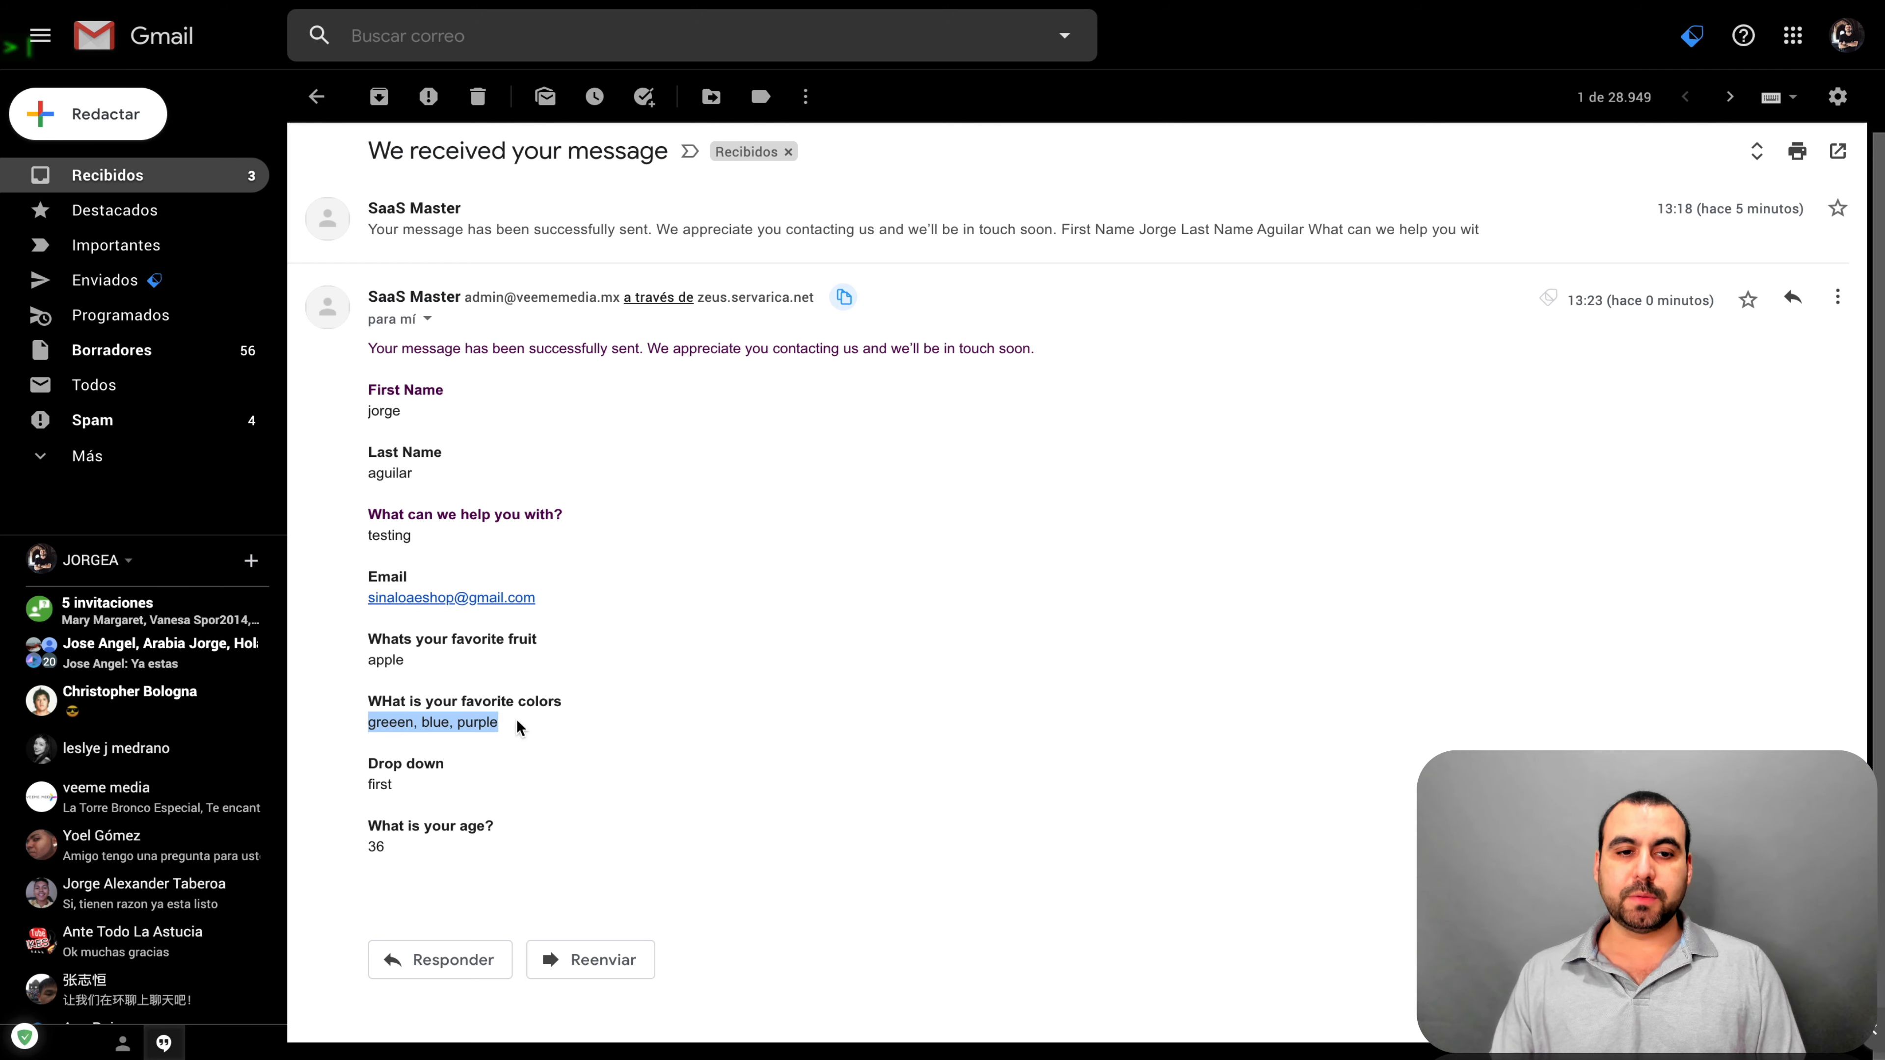
pyautogui.click(396, 724)
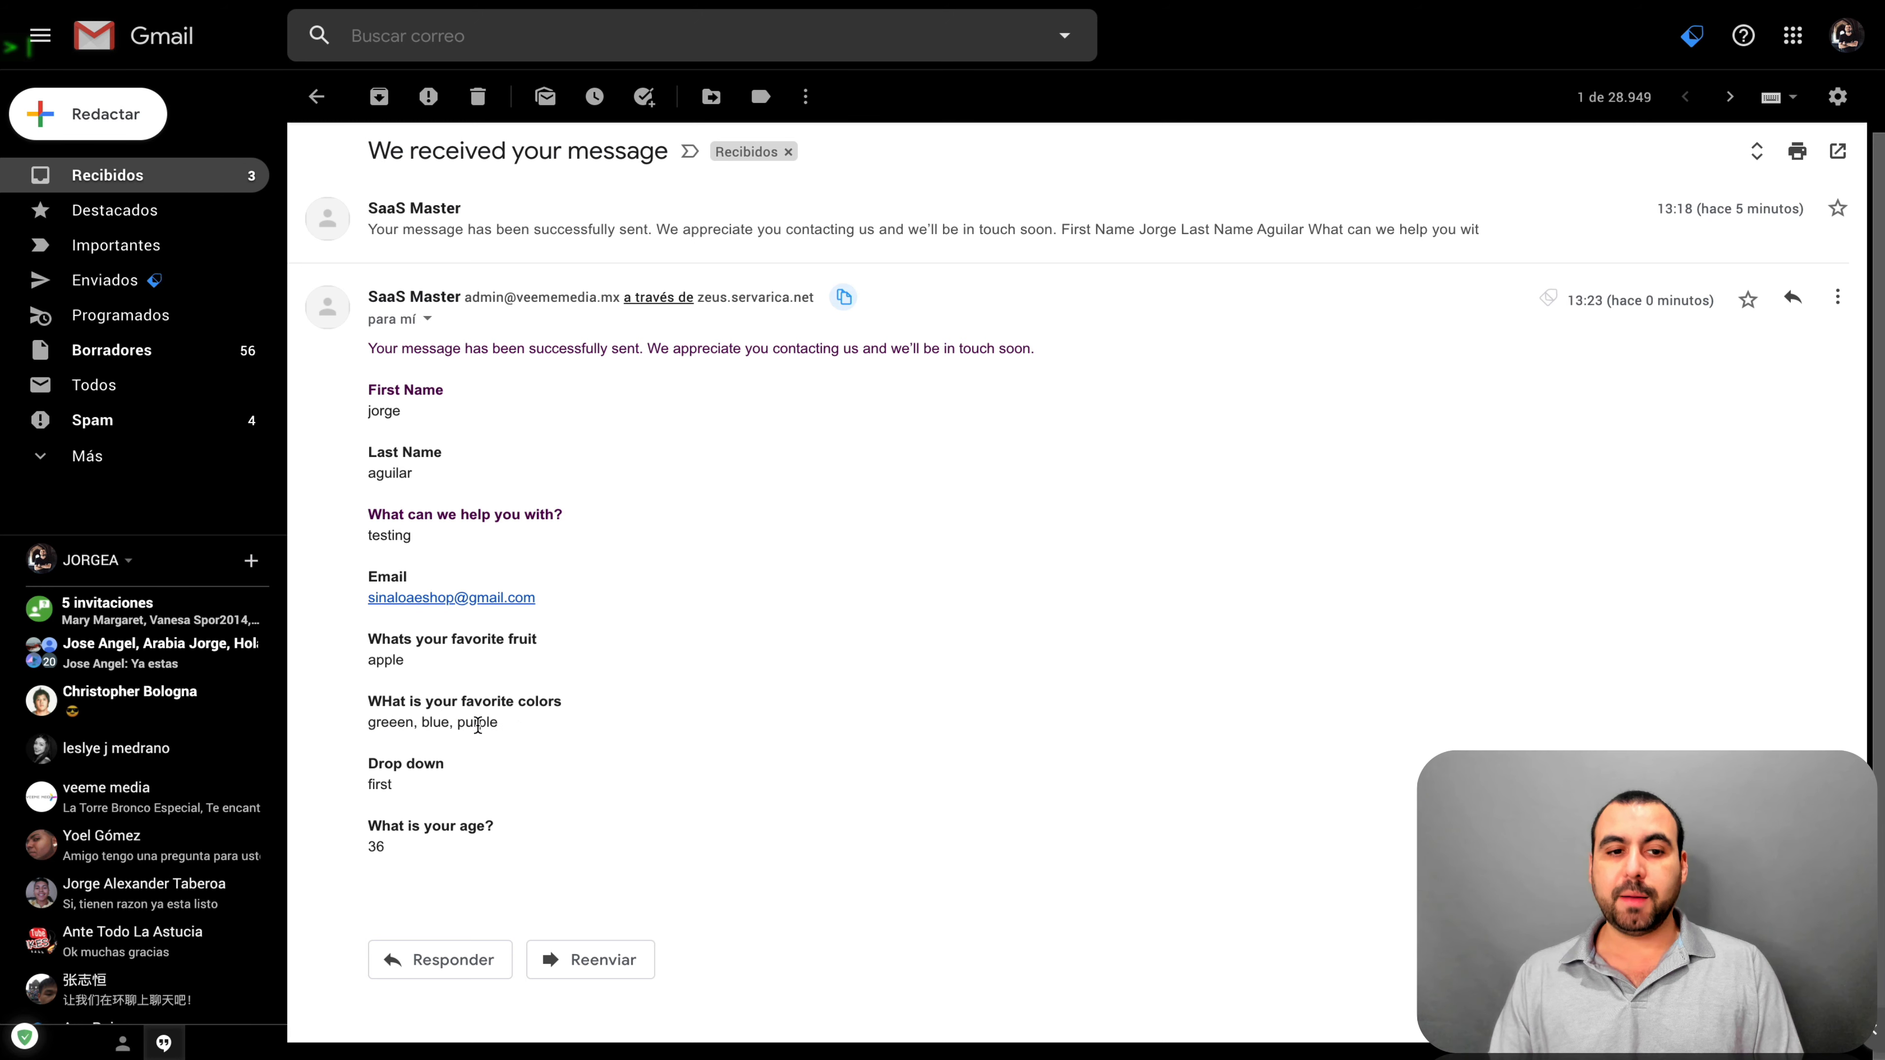
pyautogui.moveTo(370, 771); pyautogui.dragTo(438, 771)
pyautogui.doubleClick(375, 786)
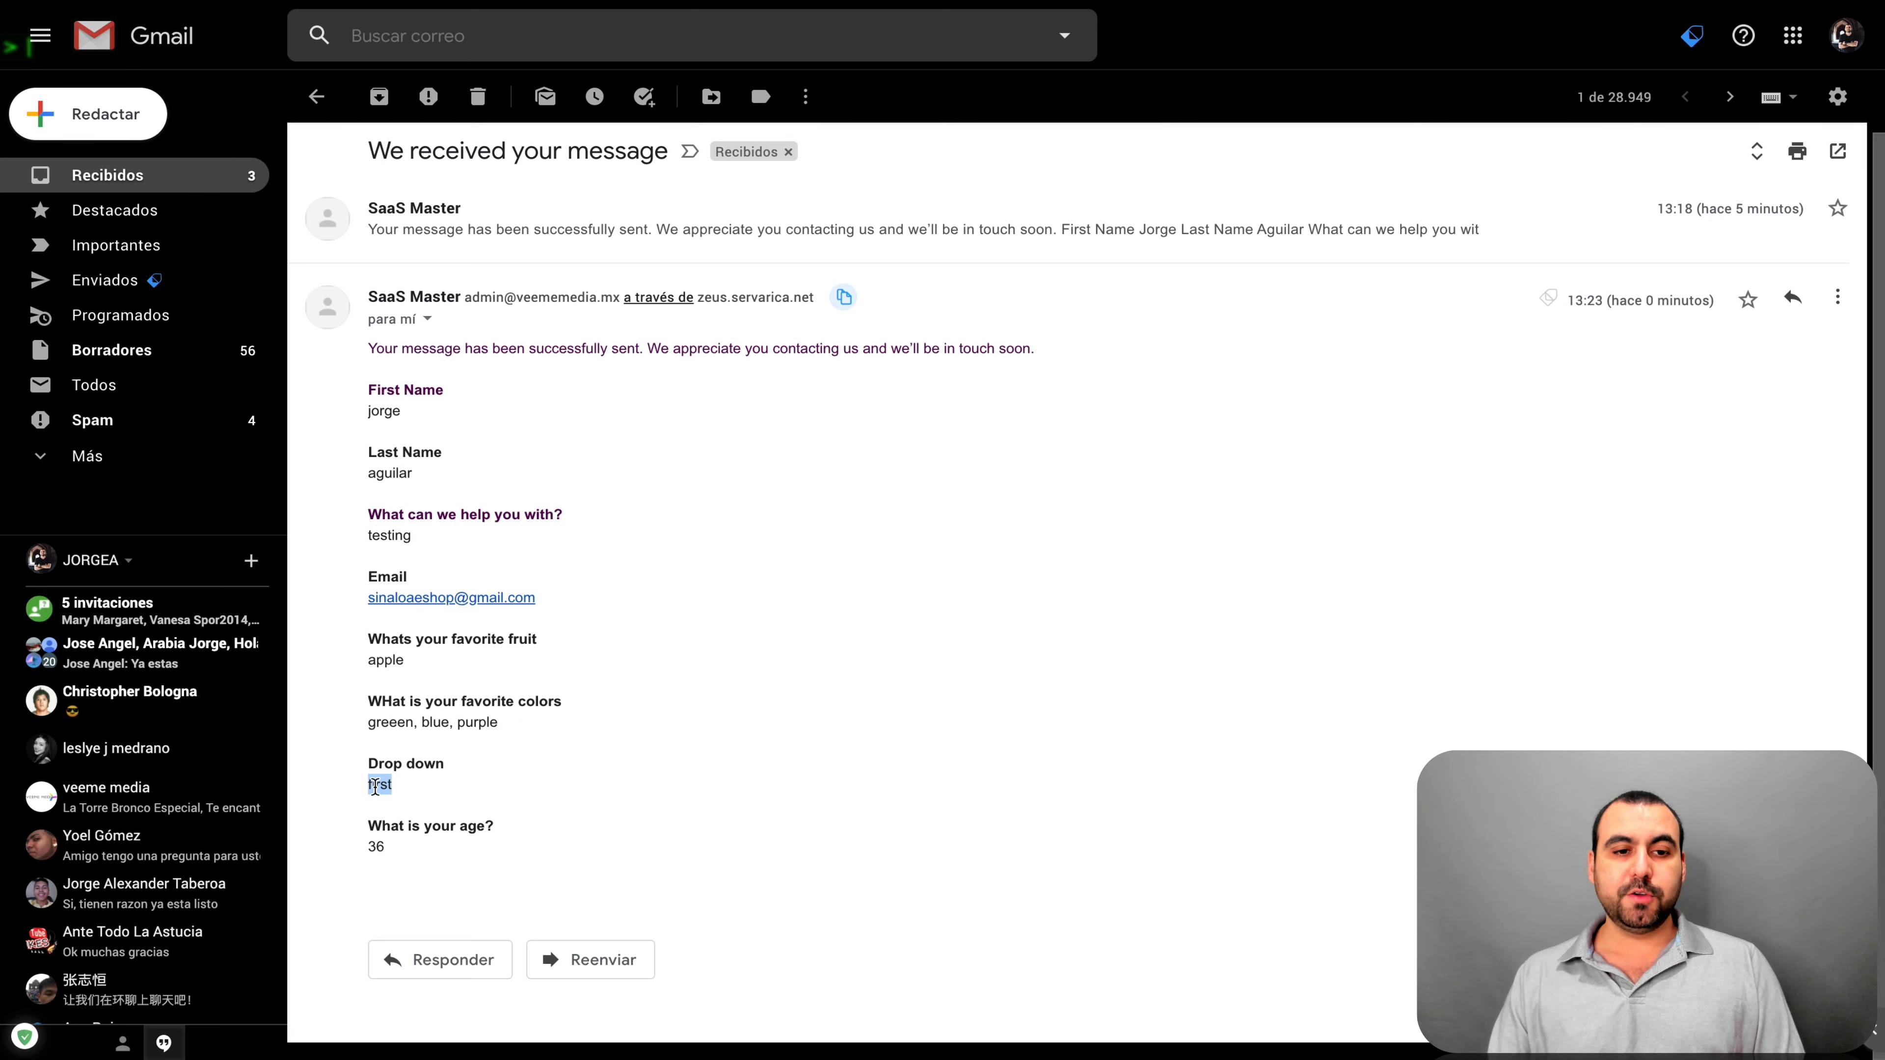
pyautogui.moveTo(394, 862); pyautogui.dragTo(347, 299)
pyautogui.click(690, 501)
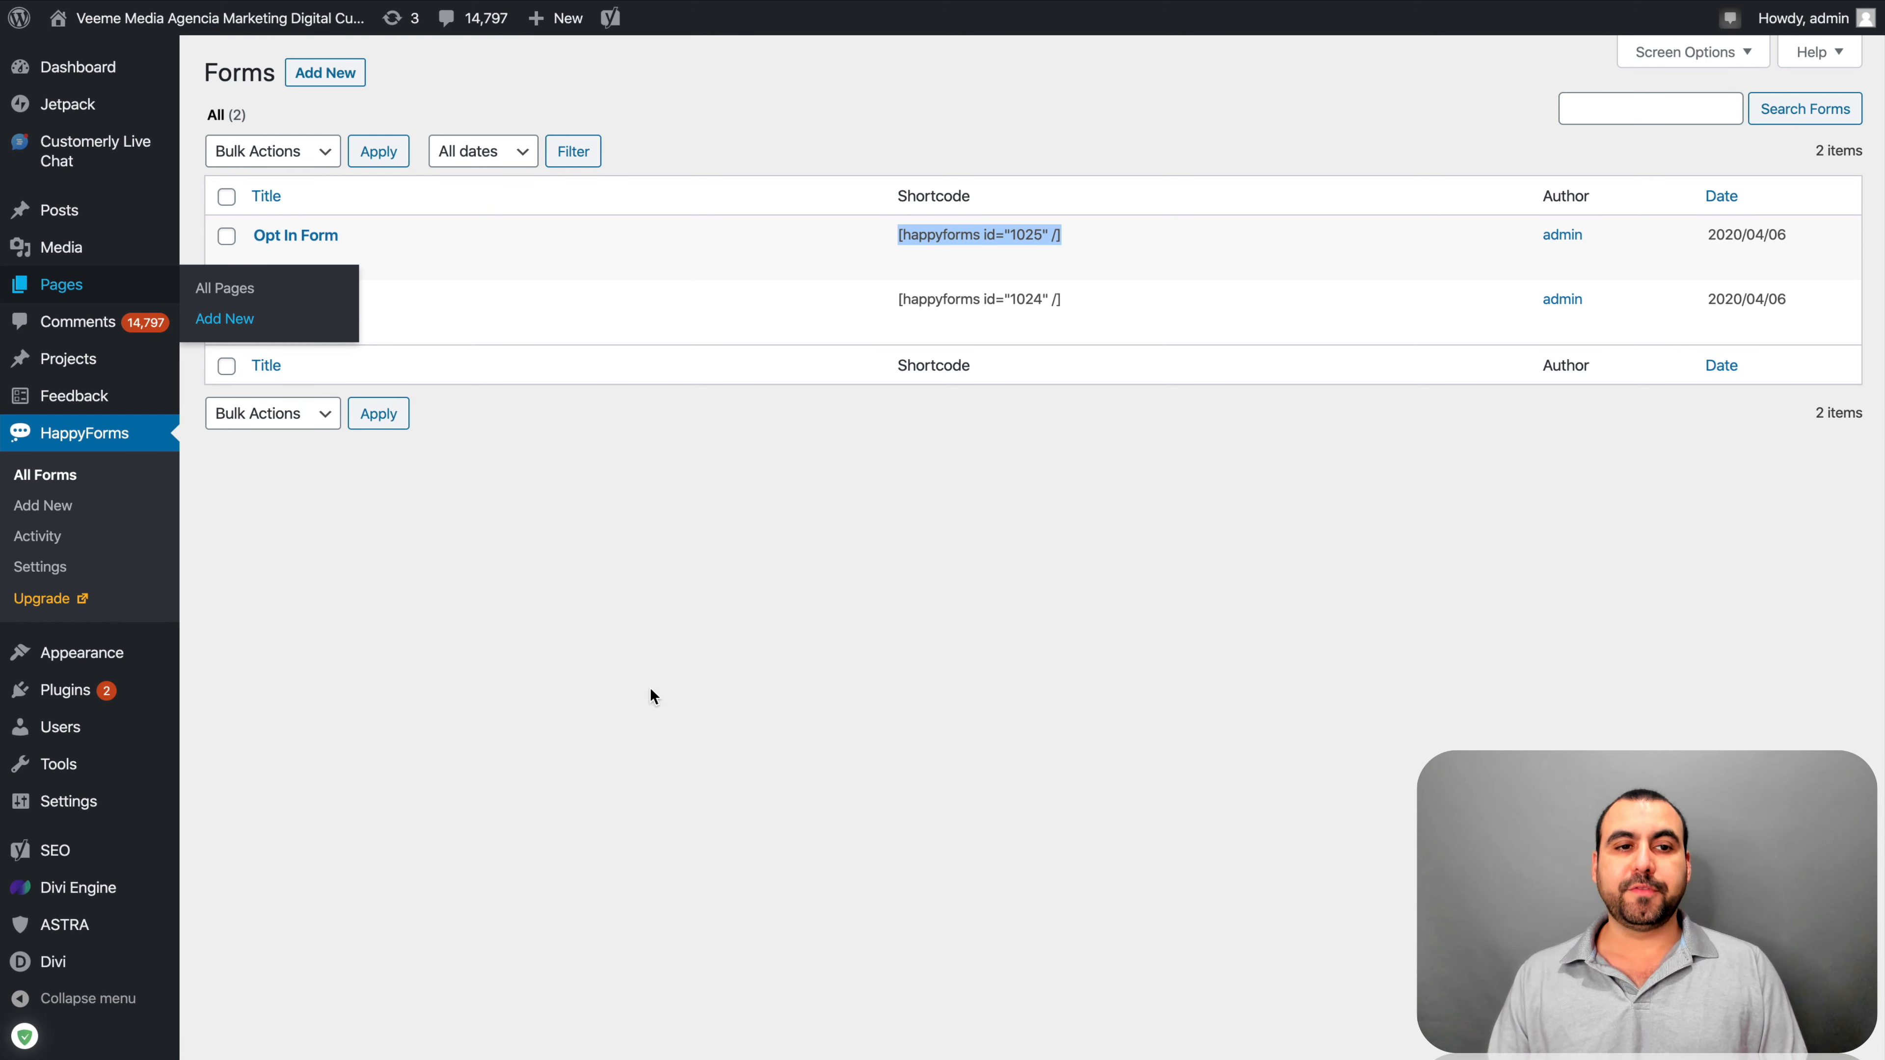
pyautogui.click(755, 611)
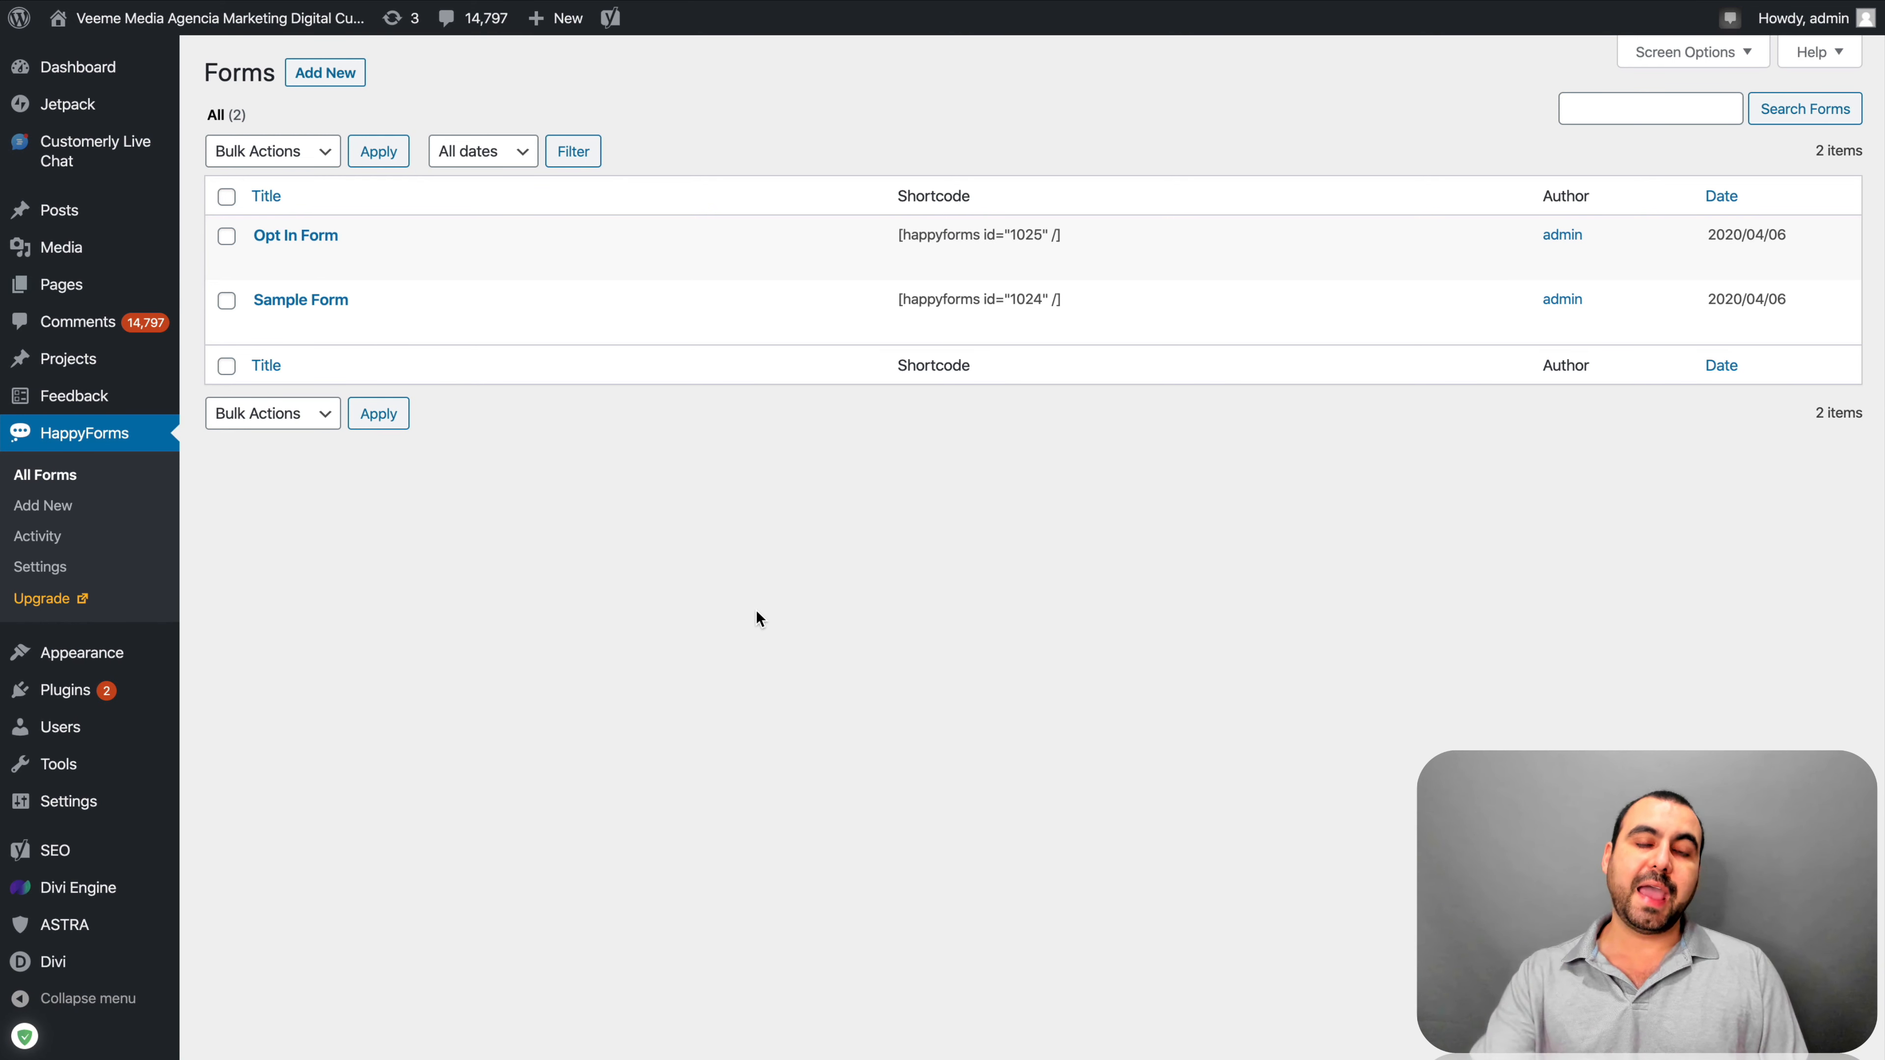